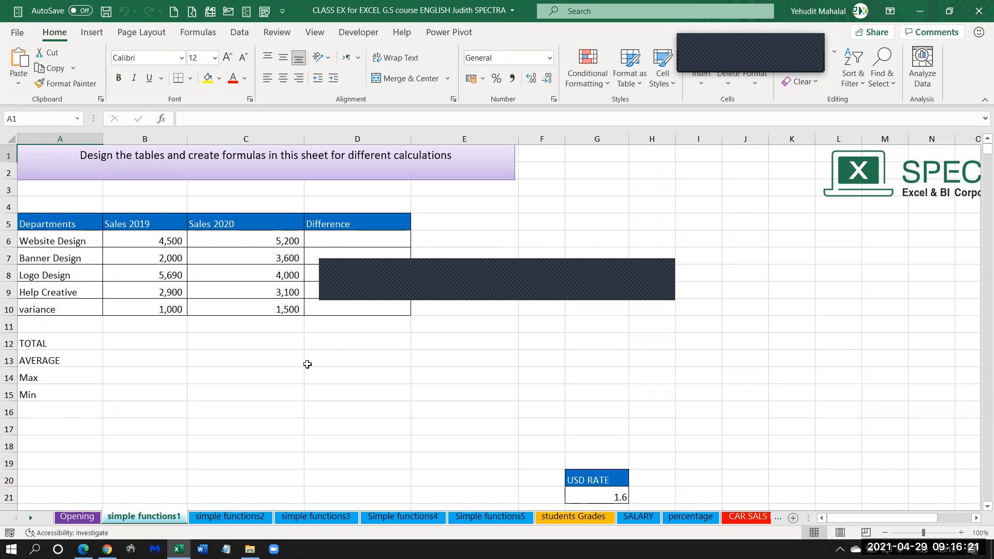
Review the Departments, Sales 2019 and Sales 2020 columns of the sales table.
click(59, 226)
drag(59, 225, 60, 310)
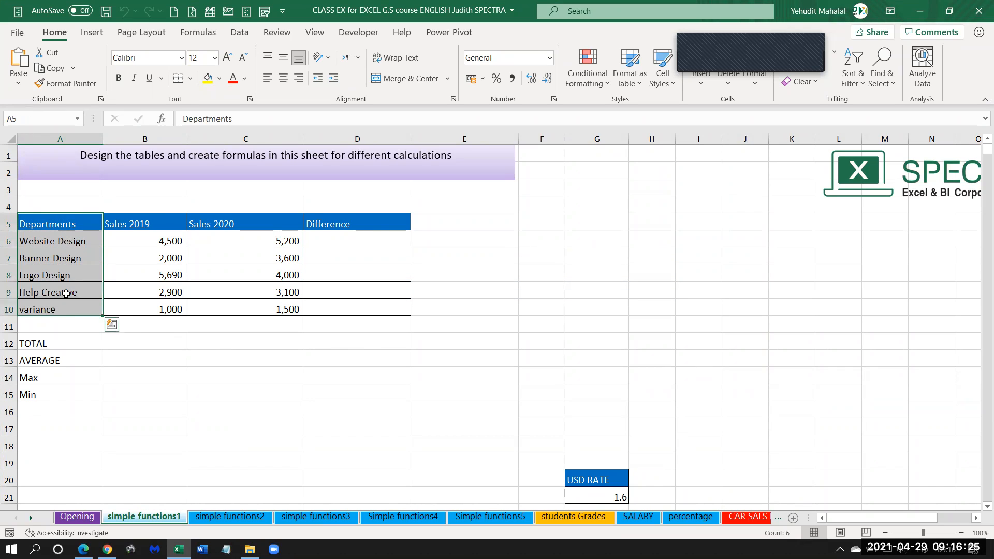
drag(151, 227, 148, 308)
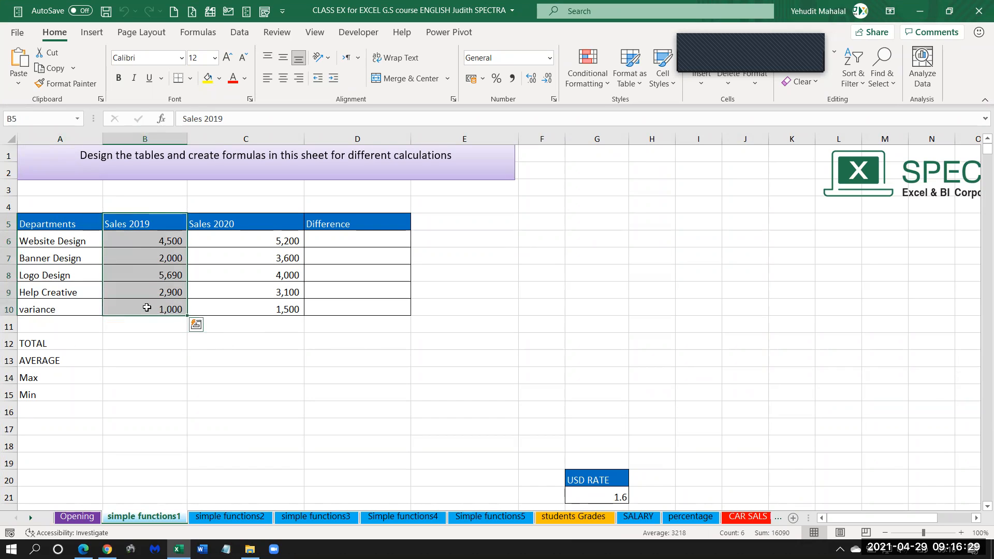
drag(238, 225, 234, 310)
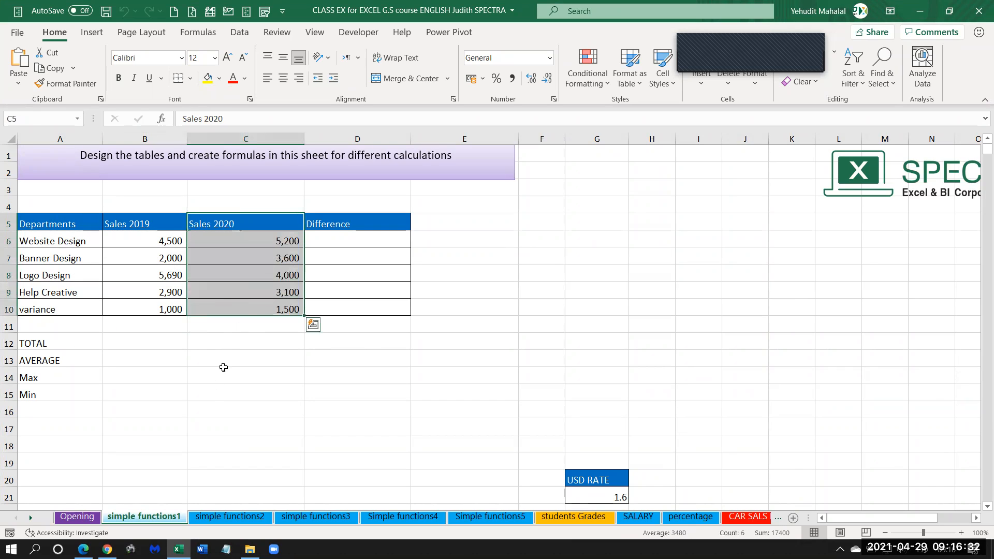
click(246, 307)
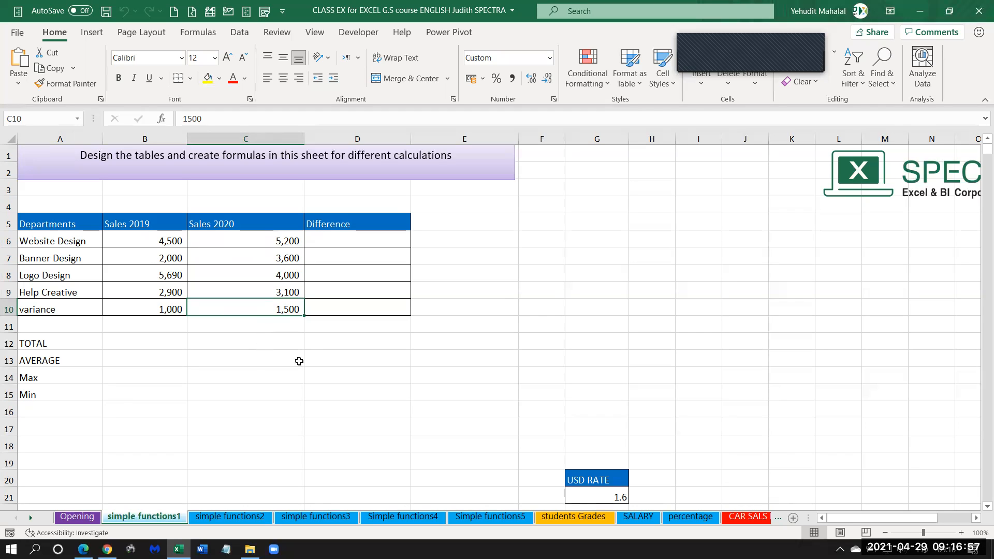
Enter the formula =C6-B6 in D6 to calculate Website Design's sales difference.
click(324, 242)
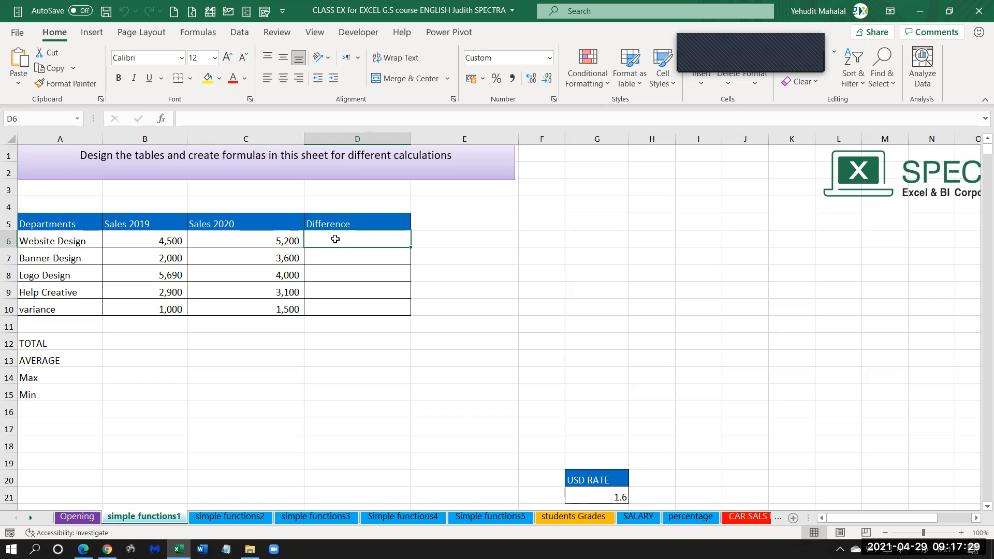
text(=)
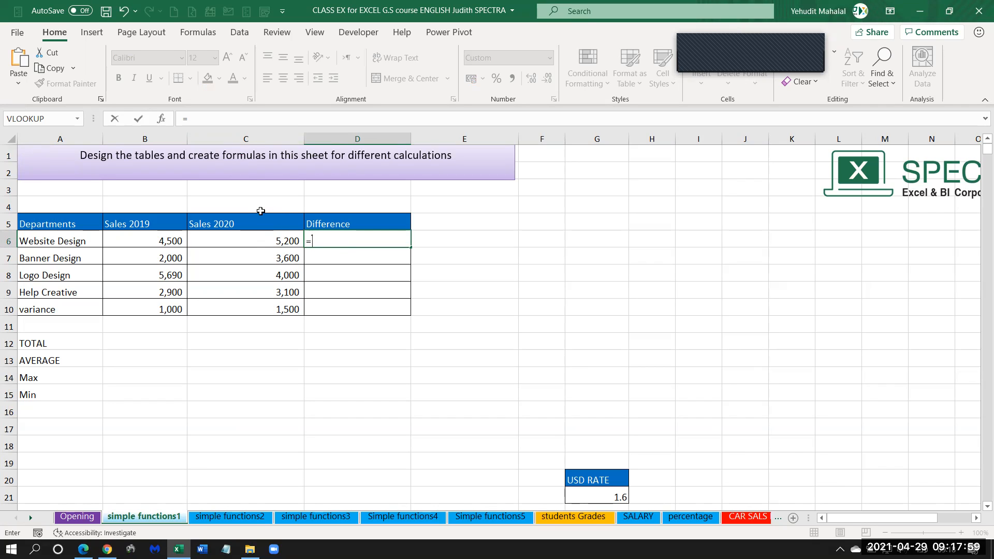
click(253, 243)
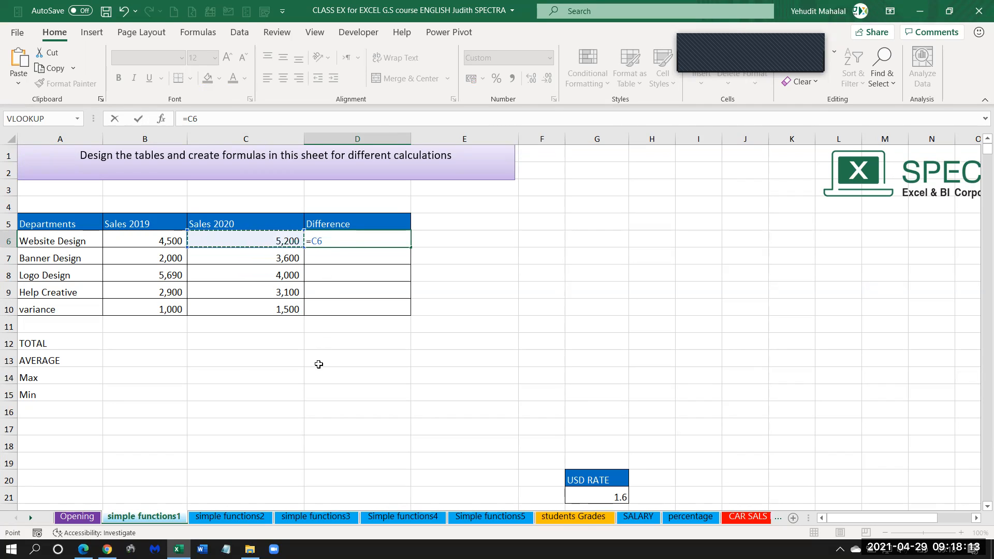
text(-)
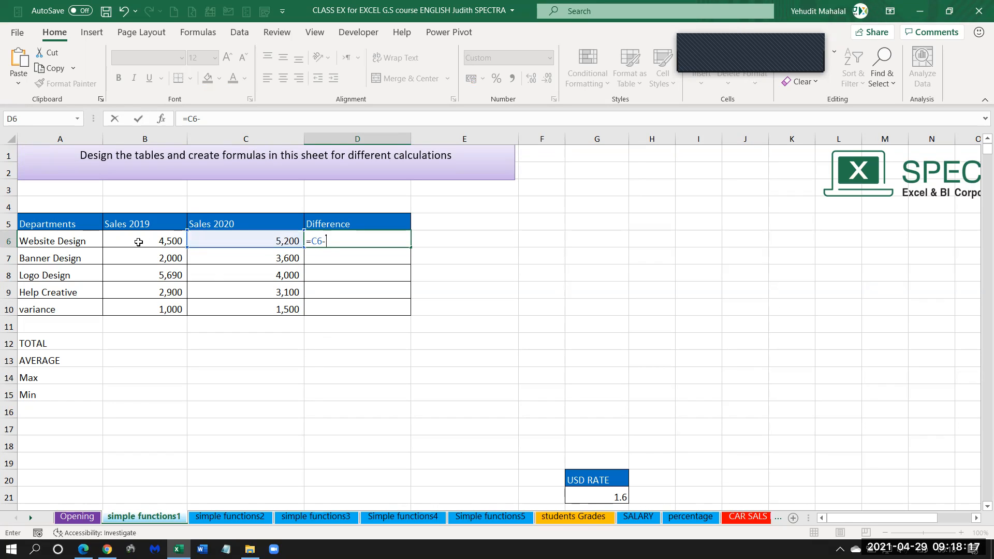
click(139, 241)
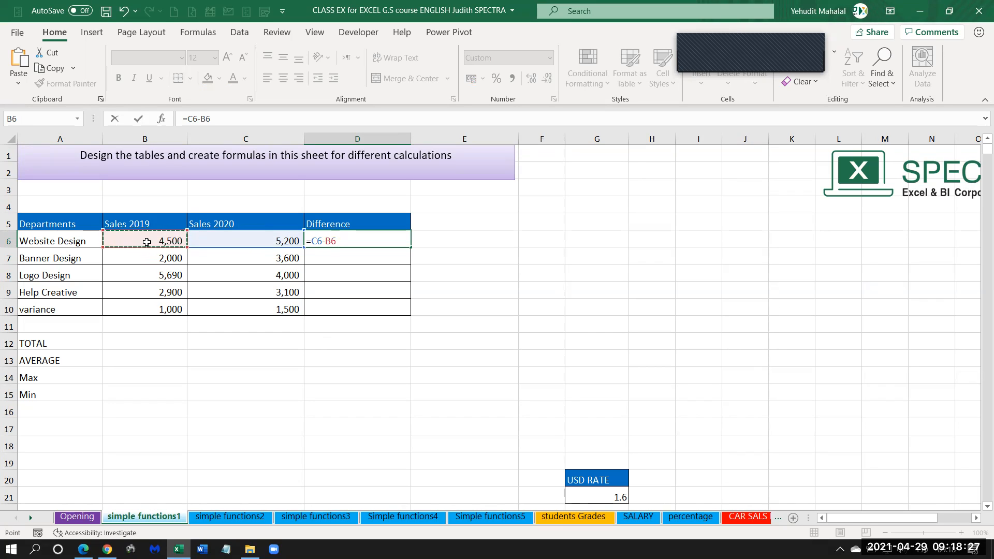
key(Return)
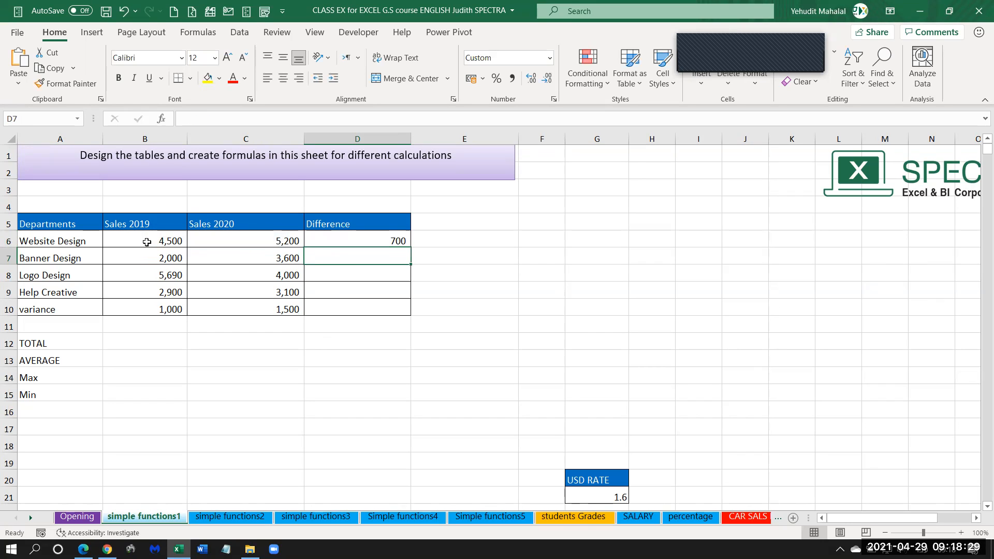
Inspect the Website Design difference formula and the 2020 and 2019 sales cells it refers to.
click(377, 244)
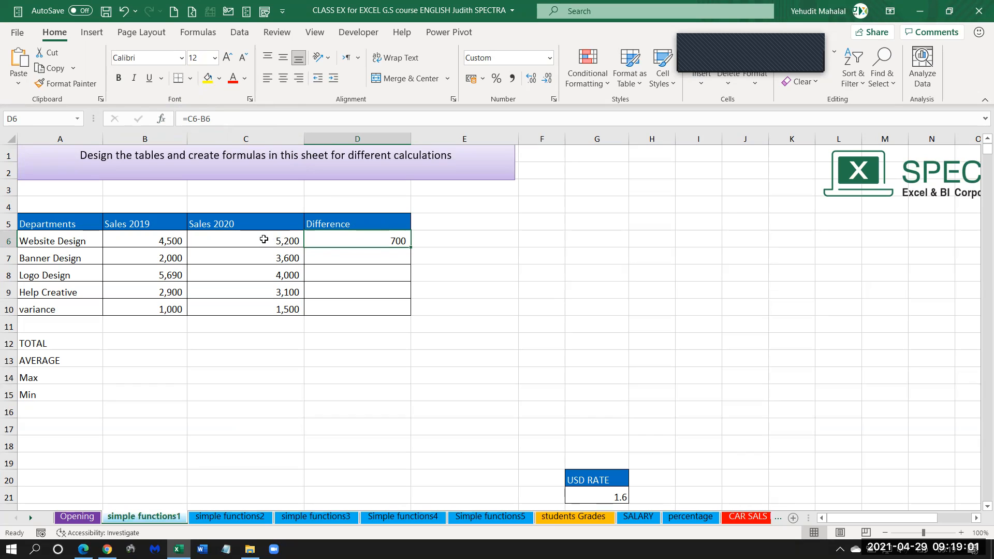
click(246, 240)
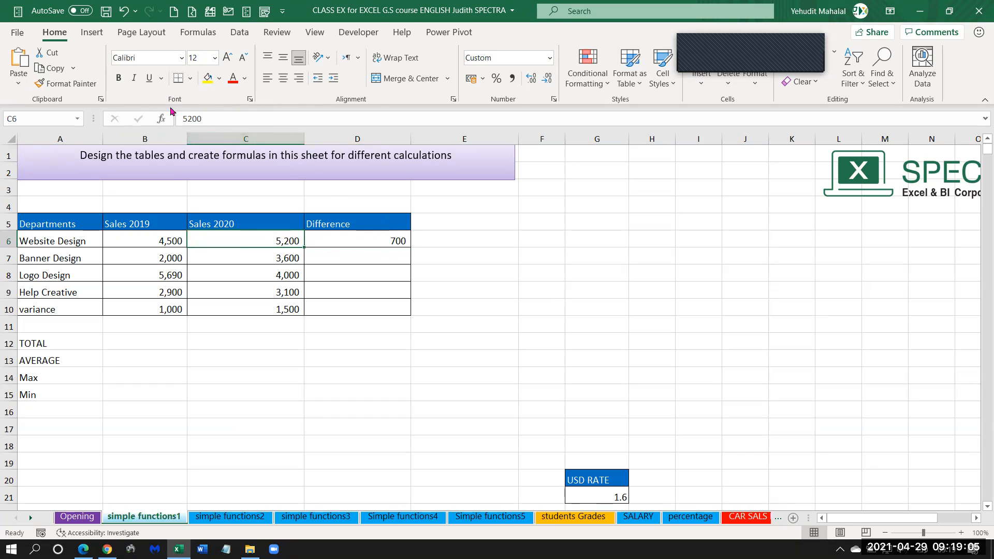
click(143, 240)
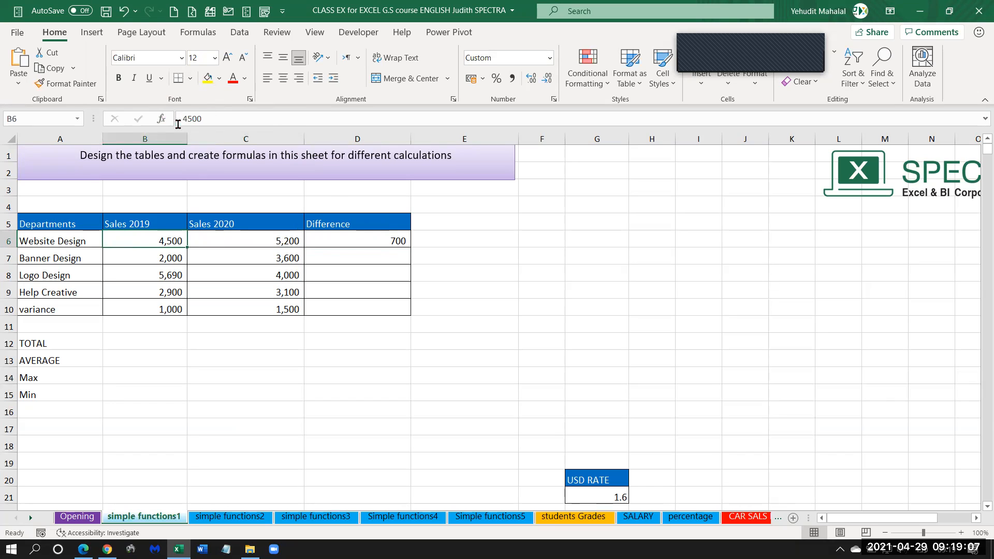
click(378, 239)
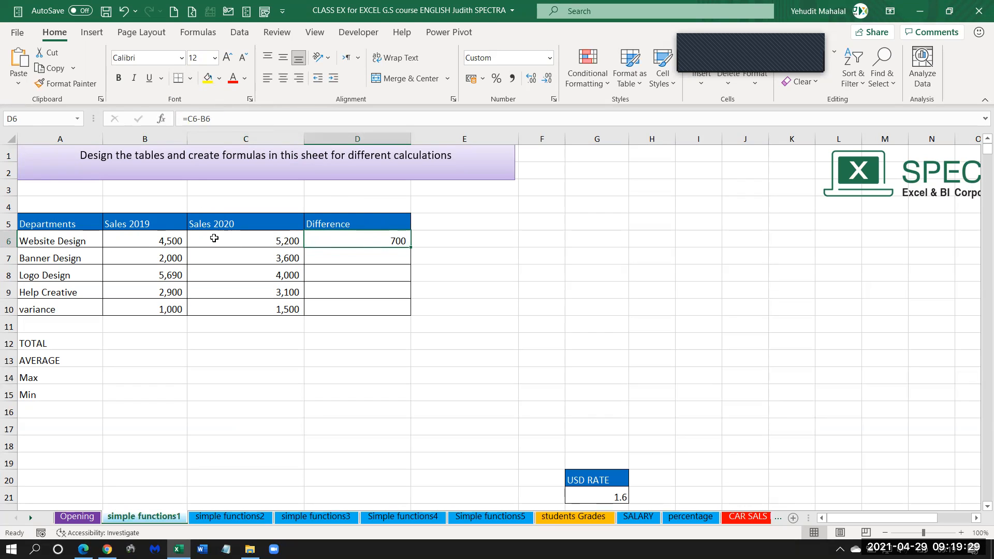
Set Website Design's Sales 2019 value in B6 to 10000 and check the difference in D6.
click(142, 242)
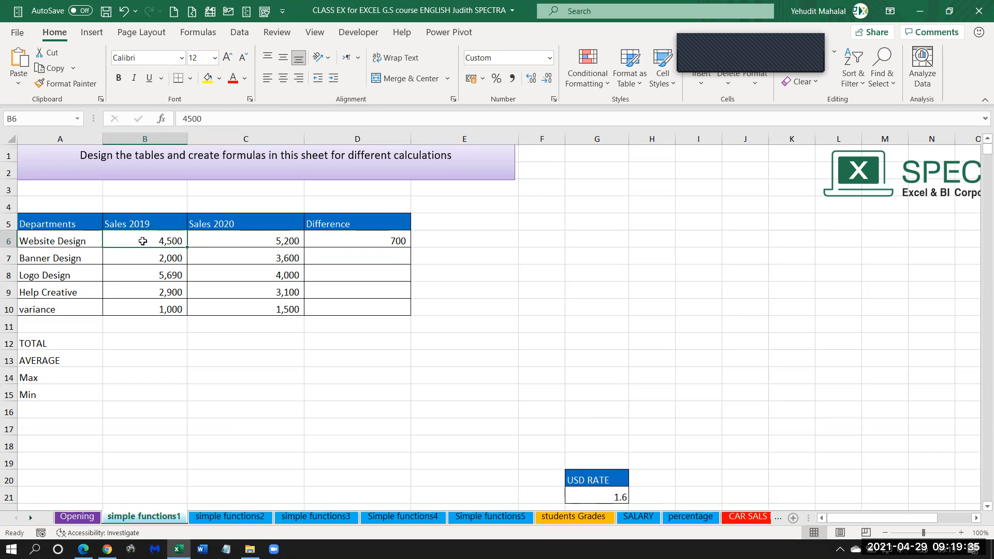
text(10000)
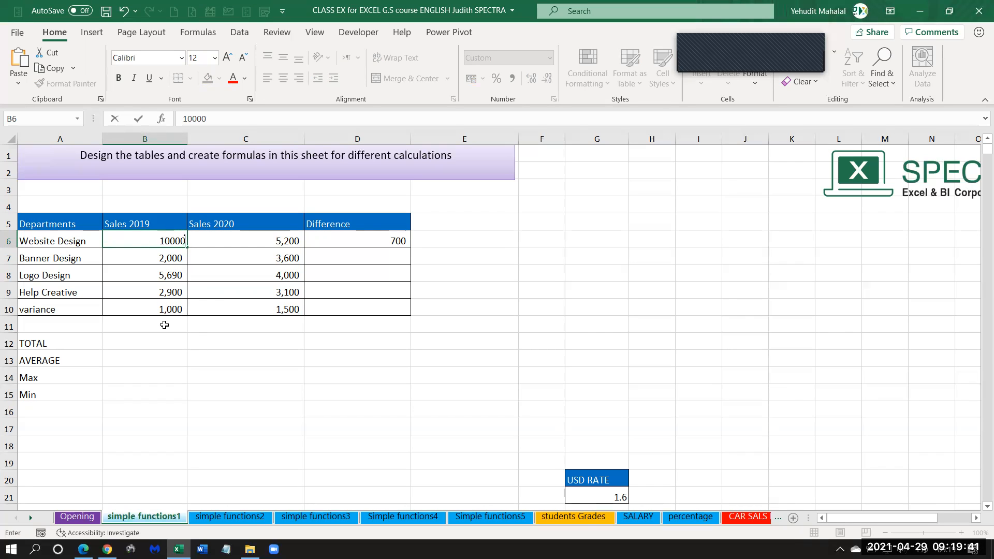
key(Return)
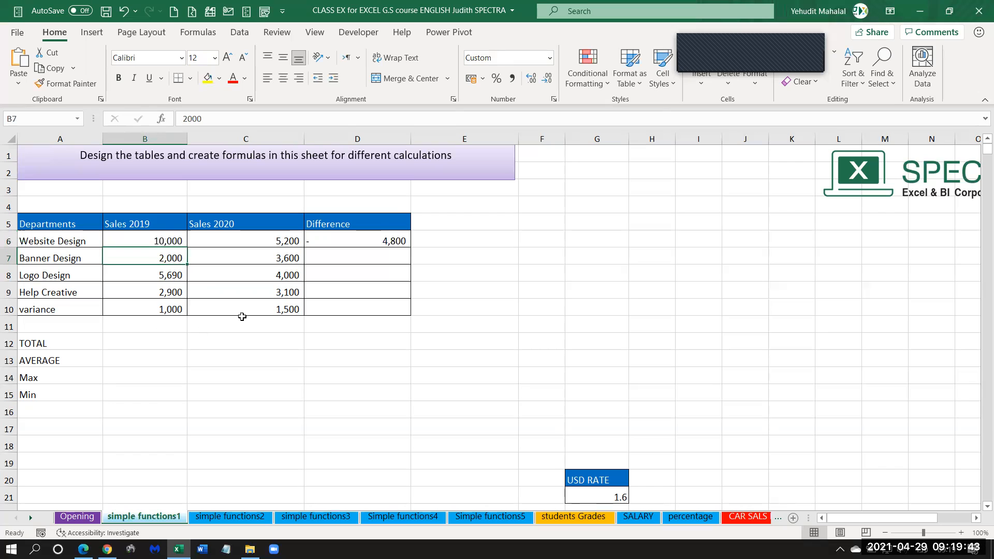
click(337, 243)
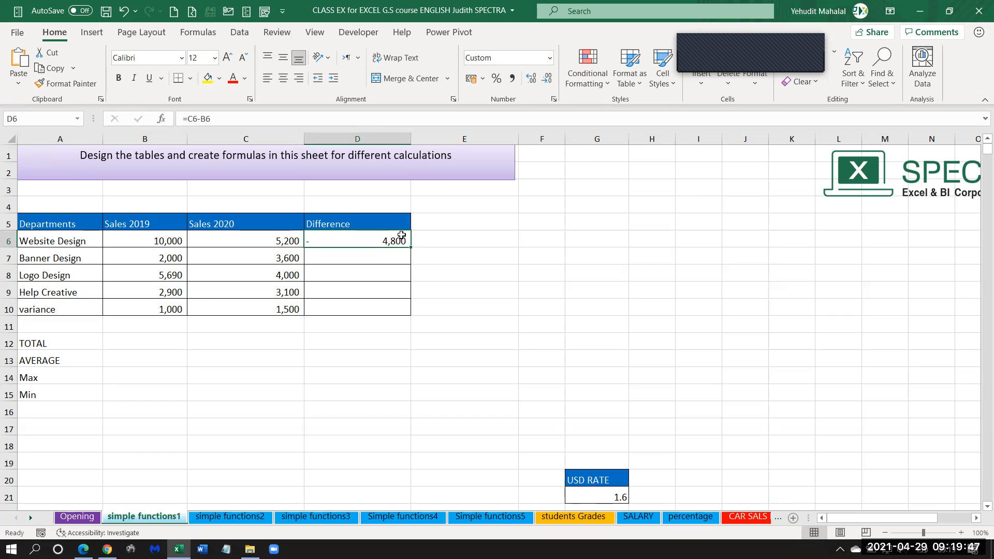
Narrow the Difference column and inspect the Website Design sales and difference cells.
drag(411, 138, 373, 140)
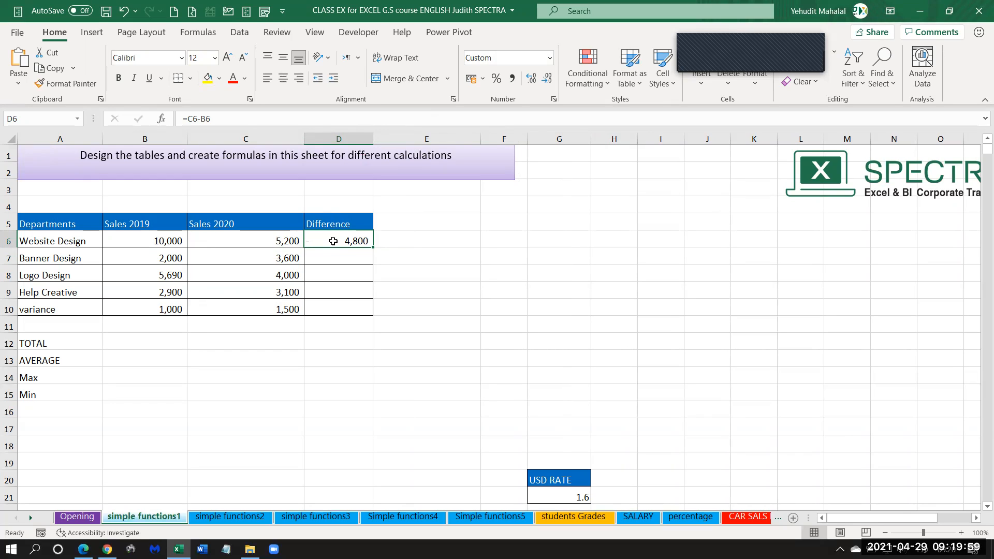
click(232, 240)
click(165, 239)
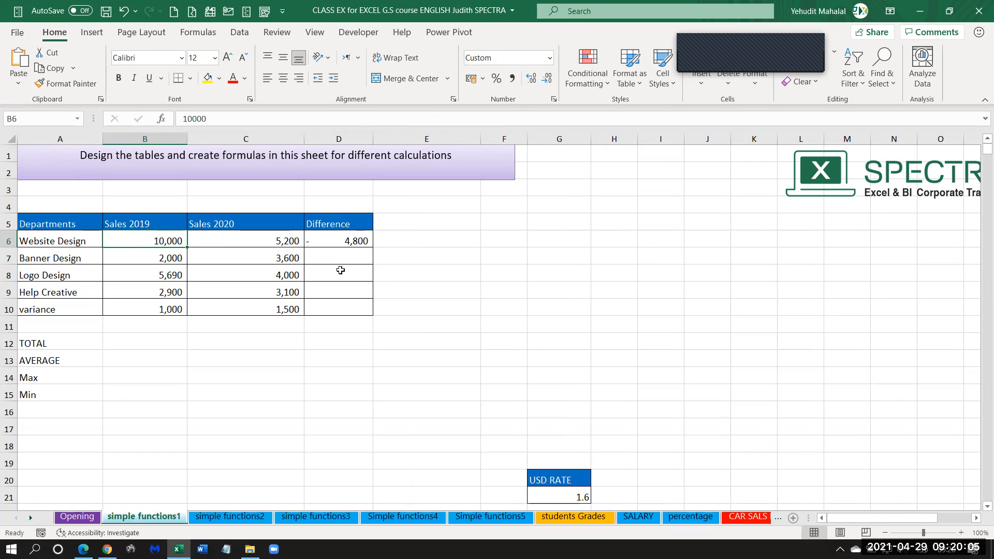
click(345, 239)
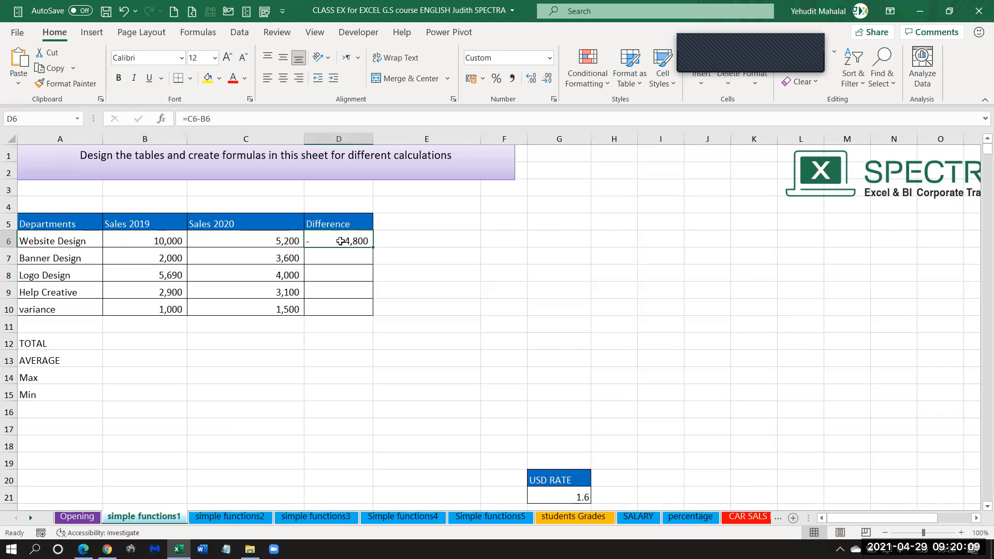
Undo the Difference column width change and the Website Design Sales 2019 edit.
click(120, 11)
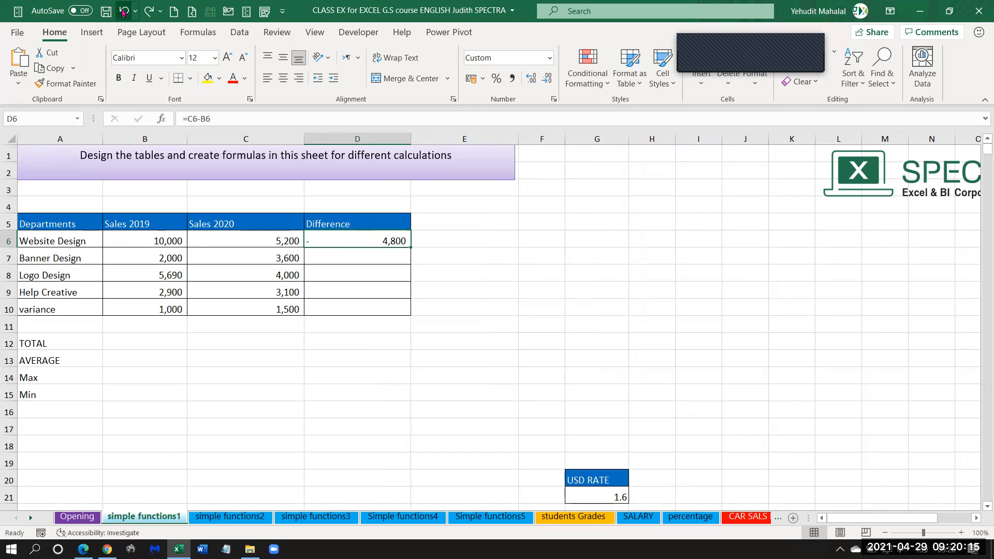
click(123, 11)
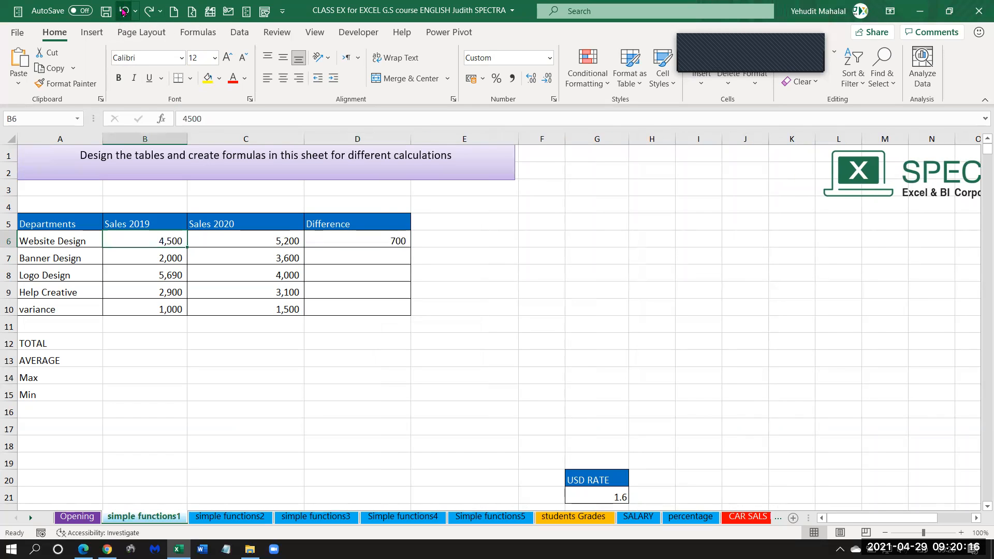
click(344, 240)
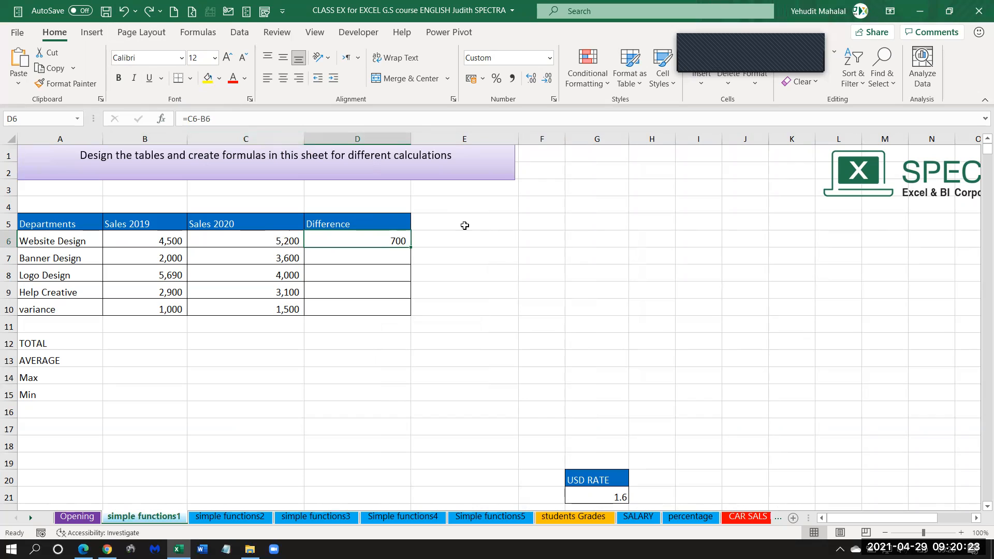
Enter the formula =C7-B7 in D7 to calculate Banner Design's sales difference.
click(379, 254)
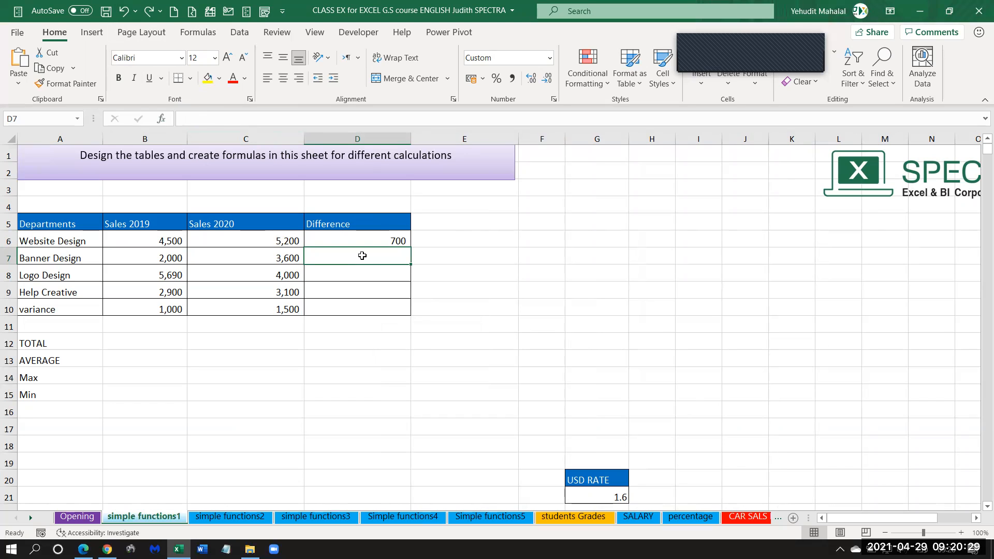
text(=)
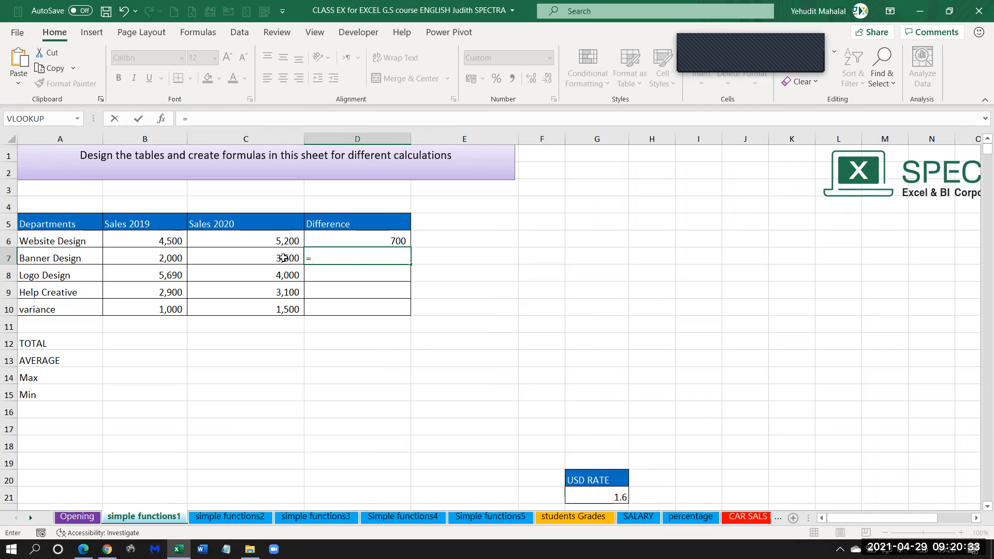
click(266, 260)
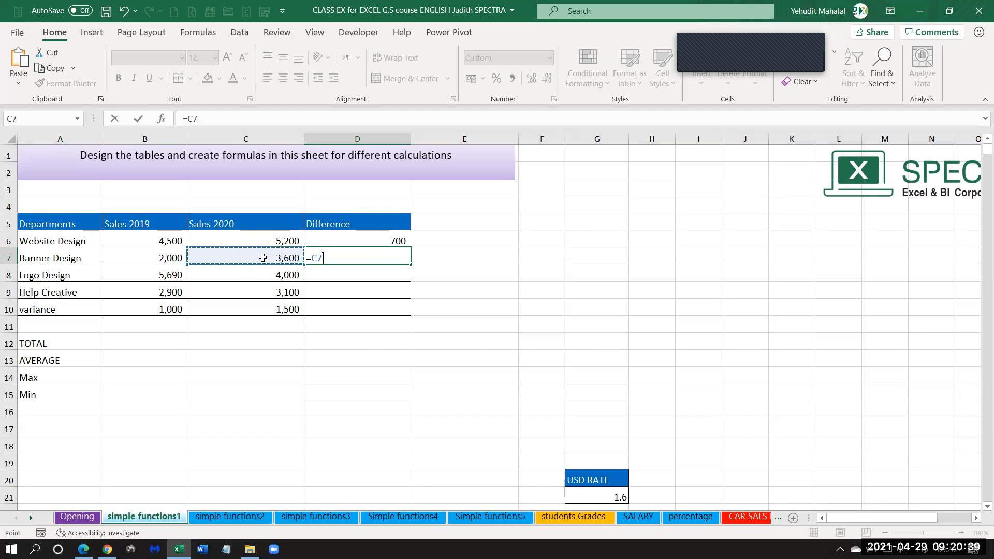
text(-)
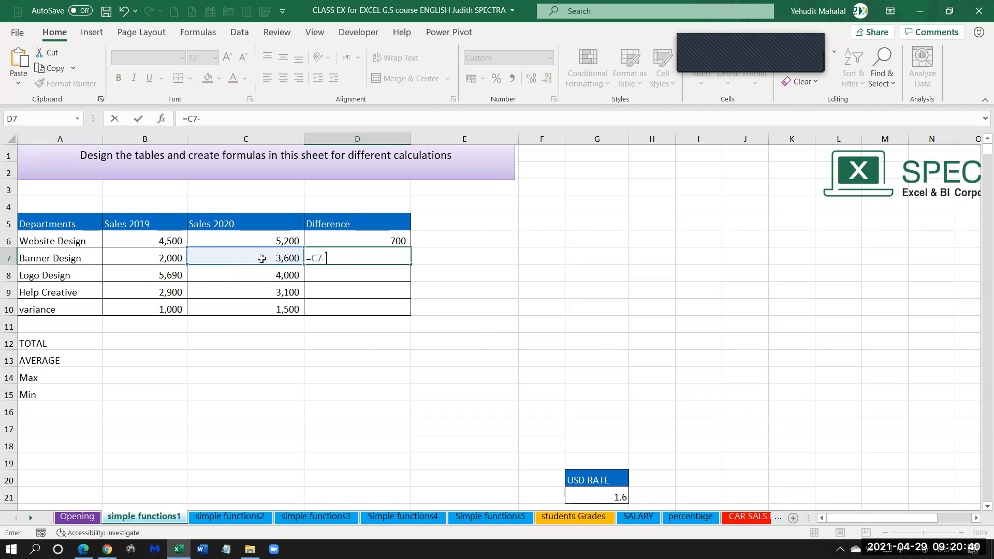
click(154, 257)
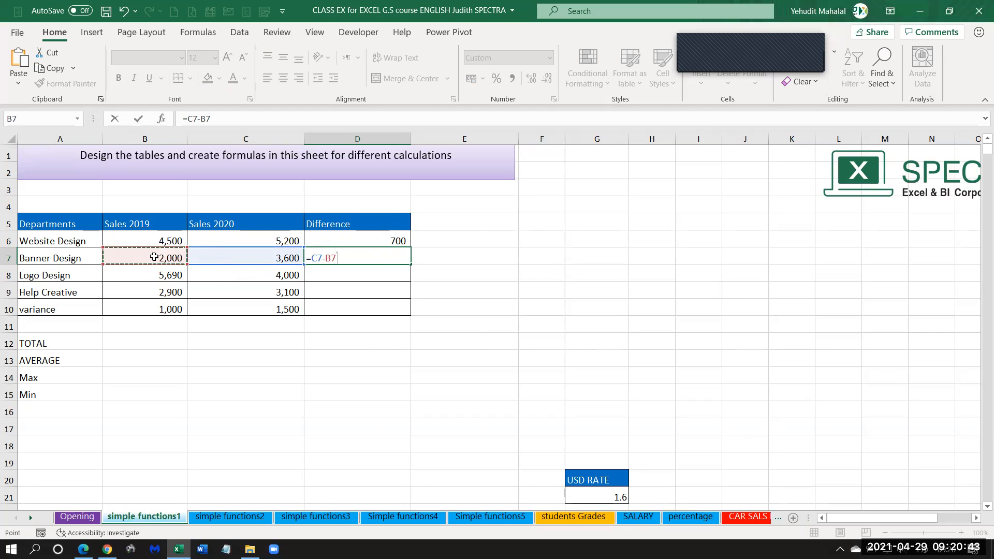
key(Return)
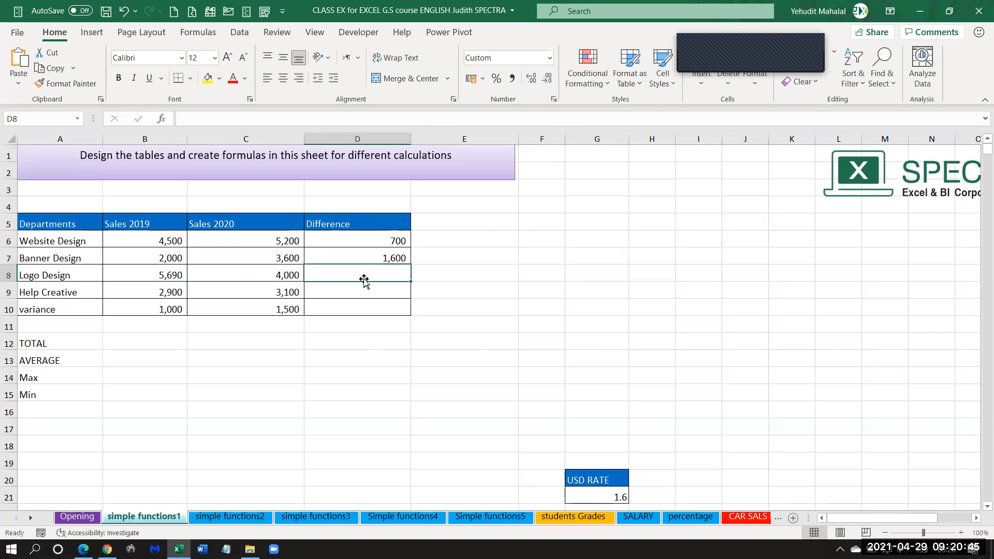
Fill the Banner Design difference formula from D7 down through D10 for the remaining departments.
click(328, 256)
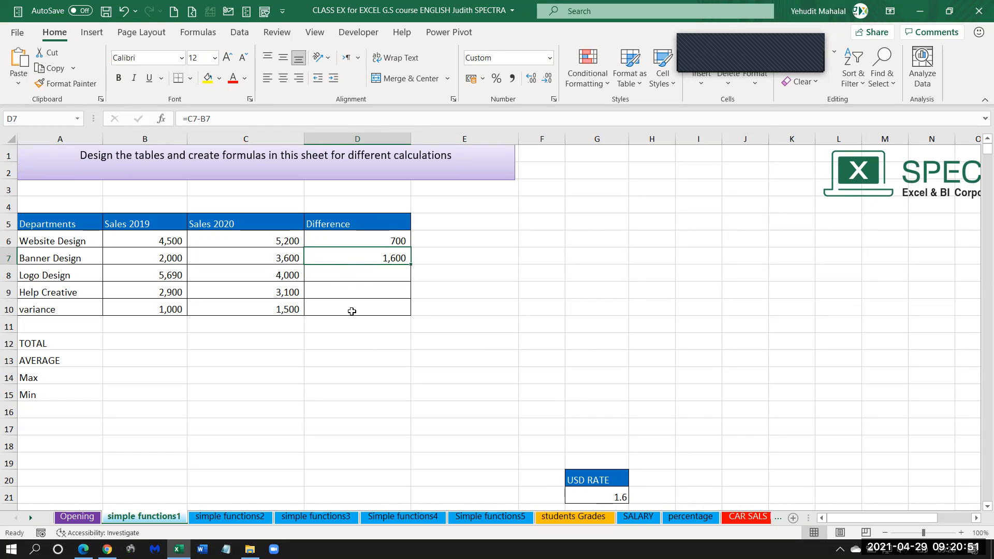
click(371, 238)
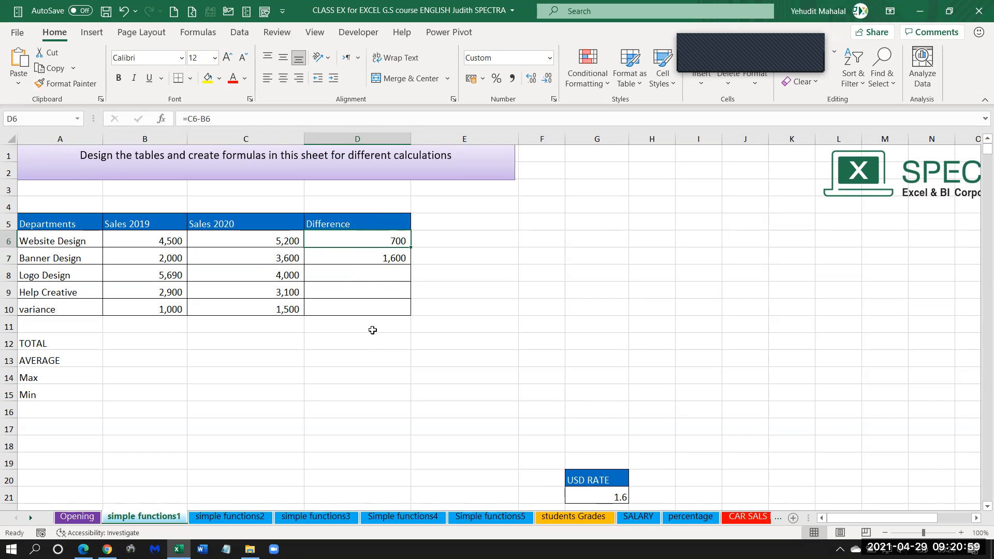
click(383, 259)
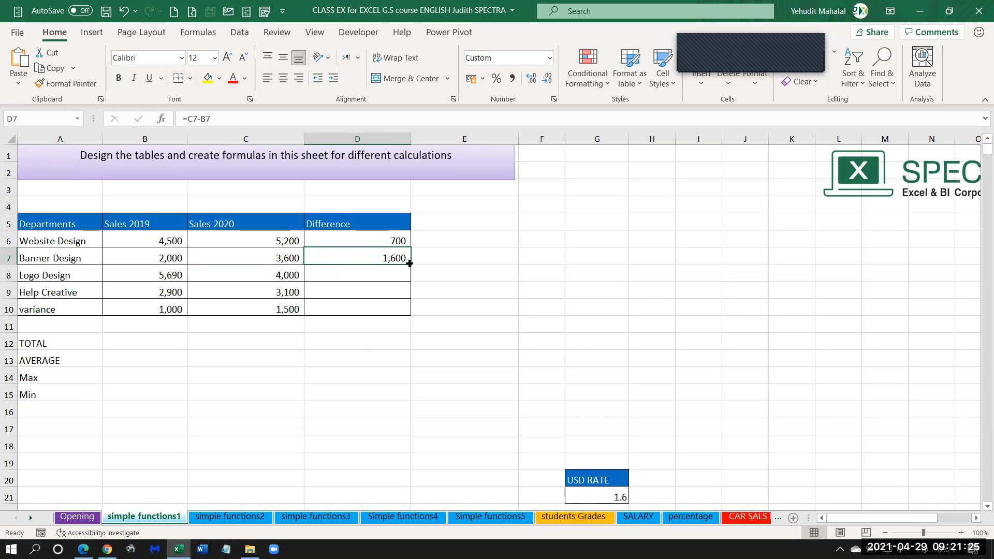
drag(409, 263, 410, 312)
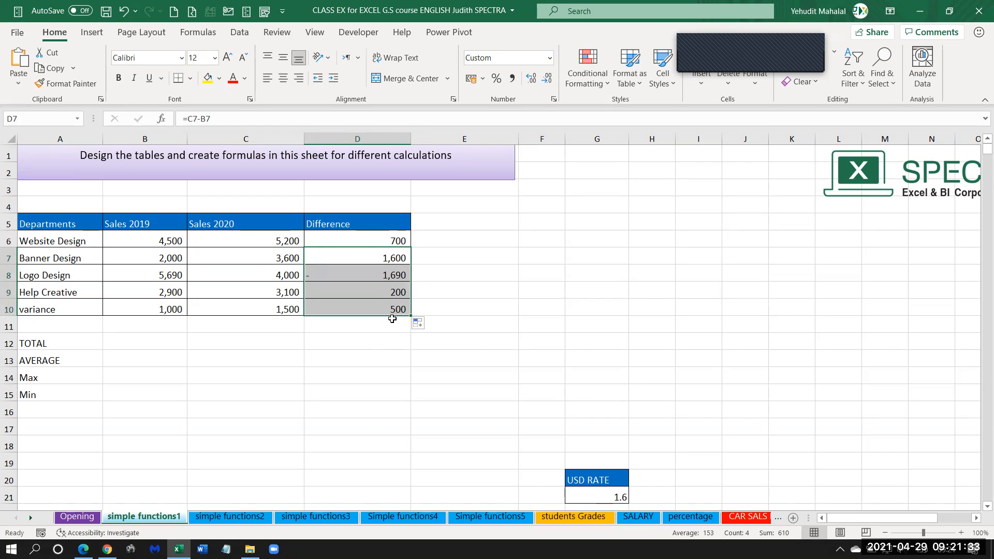
click(382, 258)
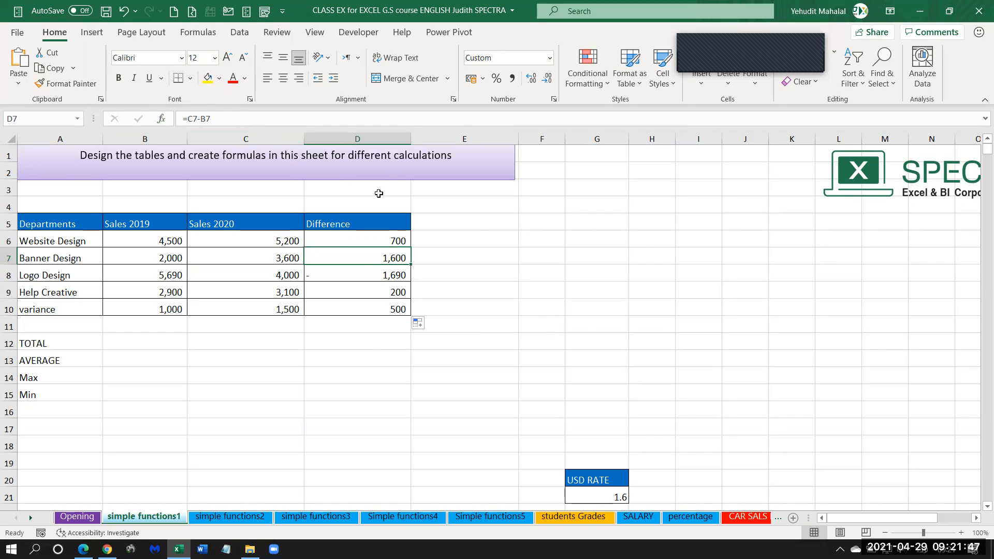
Examine the difference formulas in D7 through D10 and compare them with the Sales 2019 and Sales 2020 values they use.
click(374, 273)
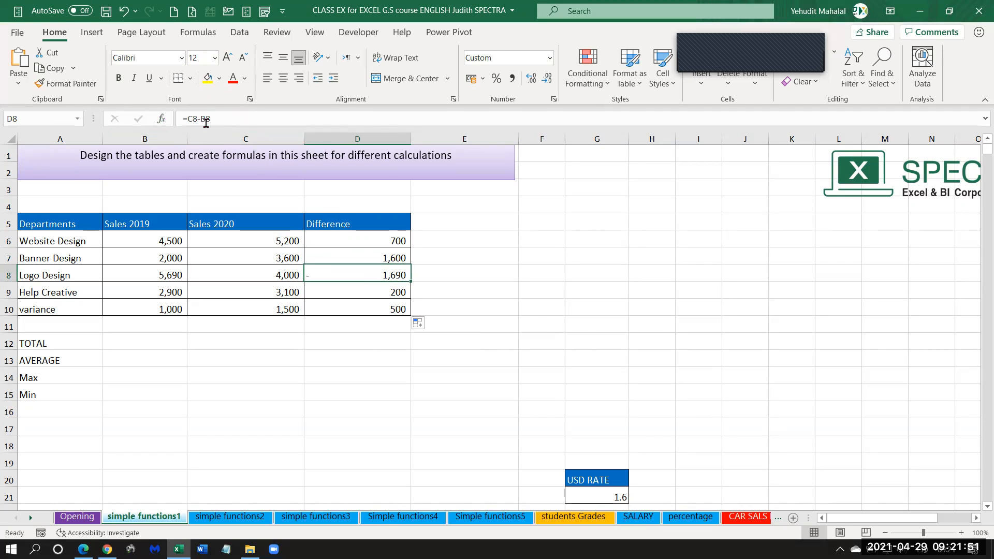
click(352, 257)
click(349, 274)
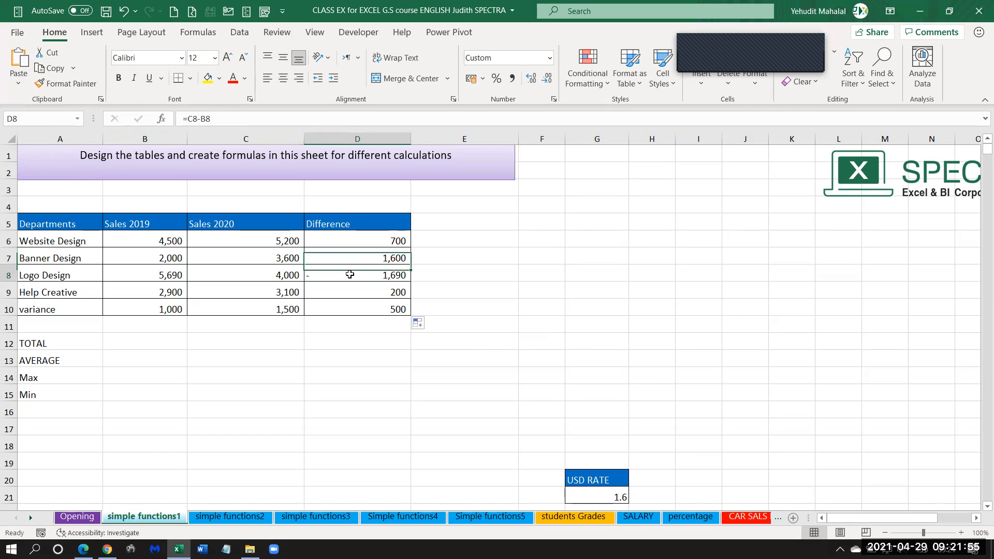
click(257, 258)
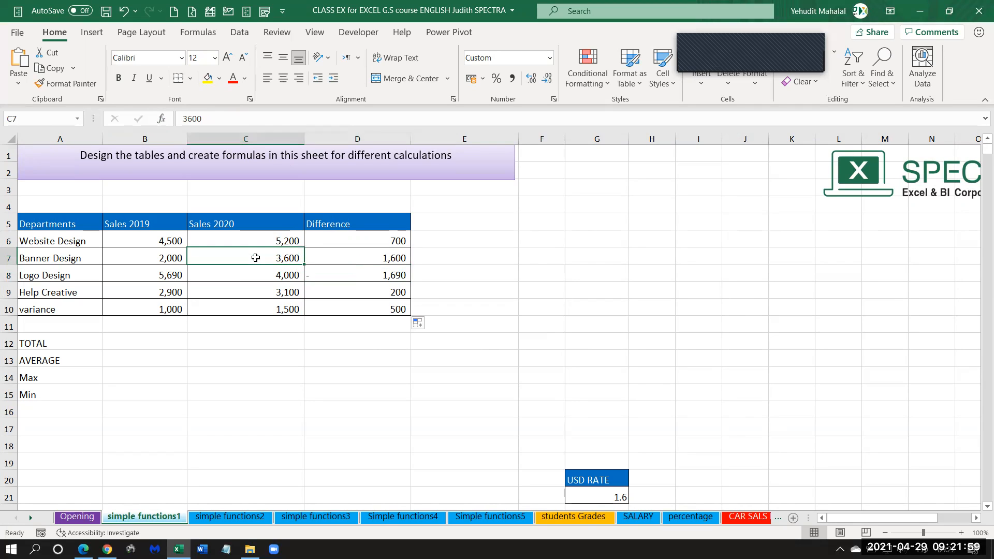
click(167, 257)
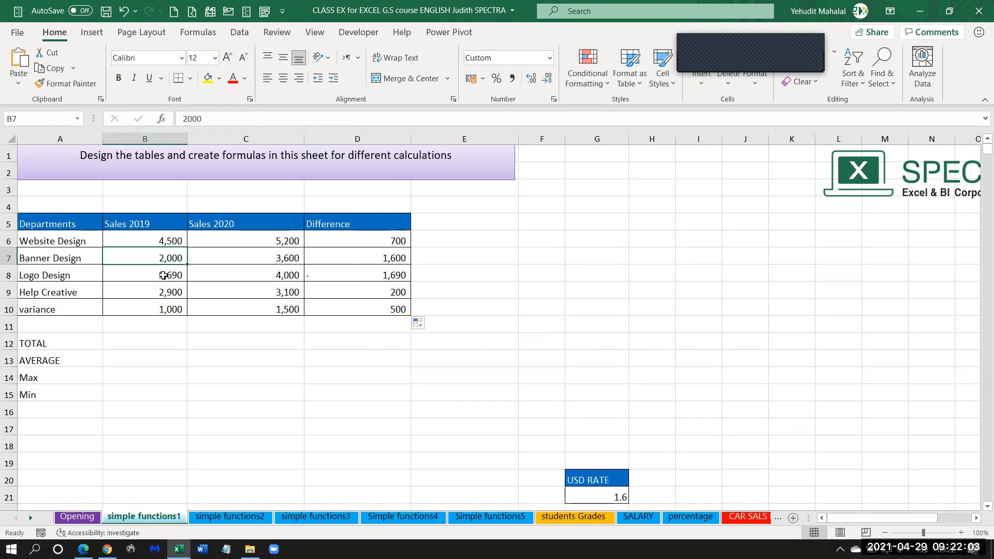
click(366, 278)
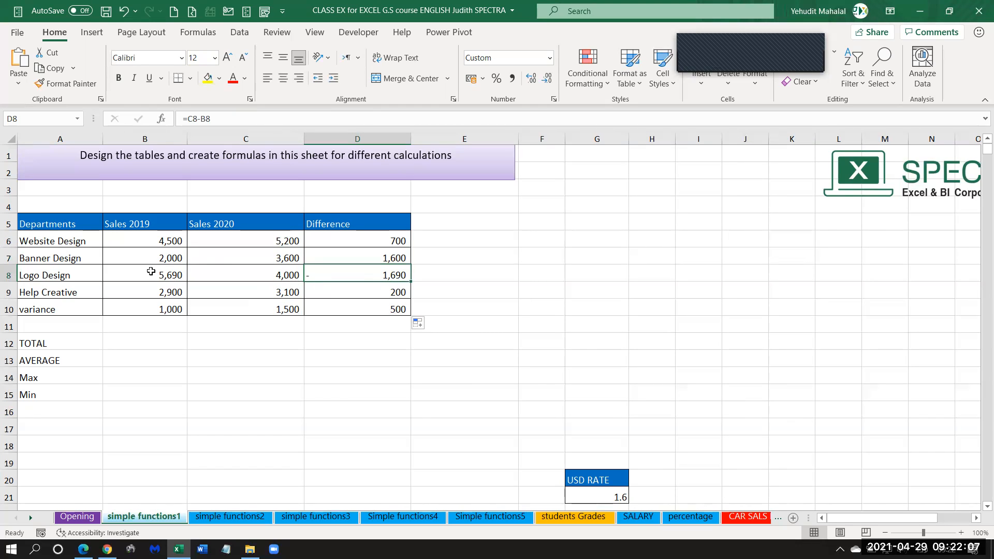
click(386, 293)
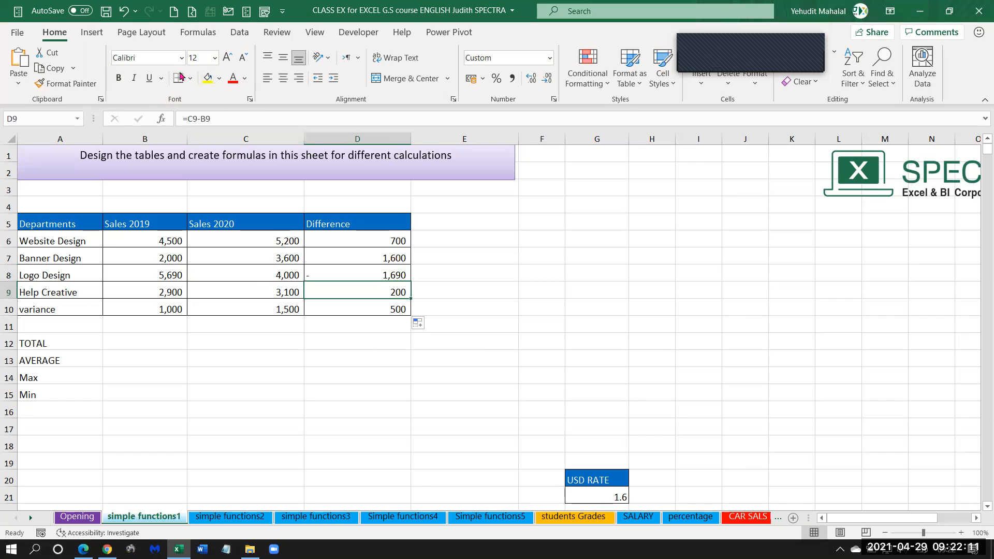
click(331, 308)
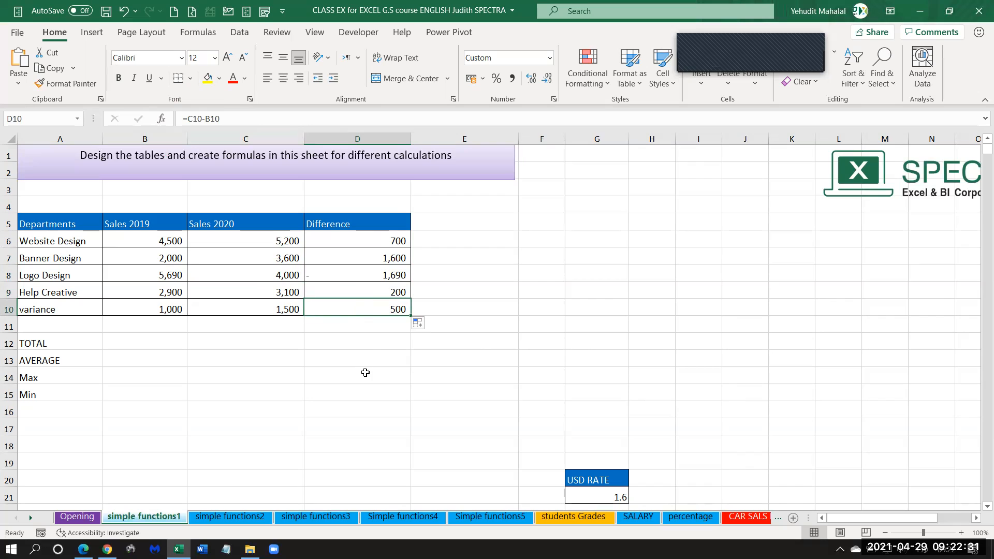
drag(257, 240, 253, 308)
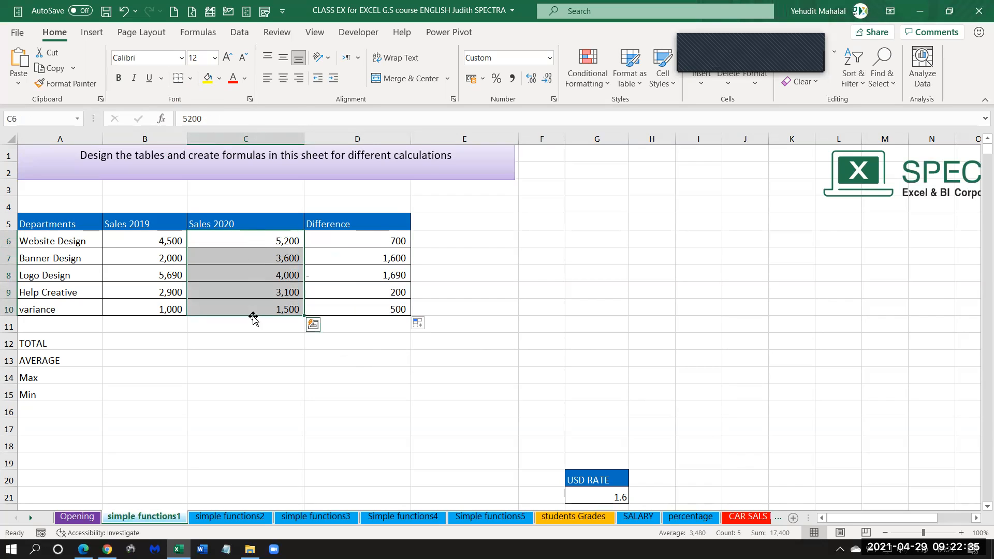
click(146, 243)
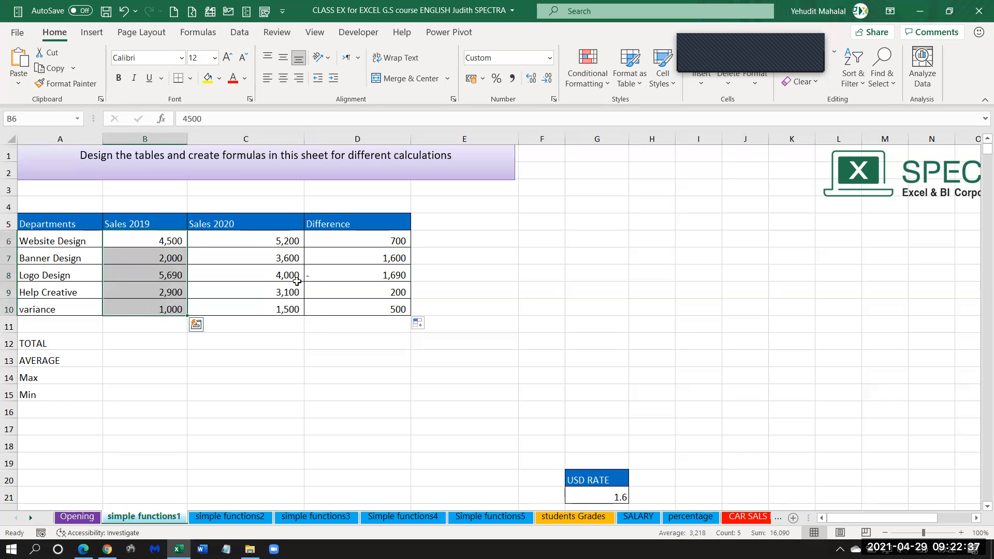
click(378, 262)
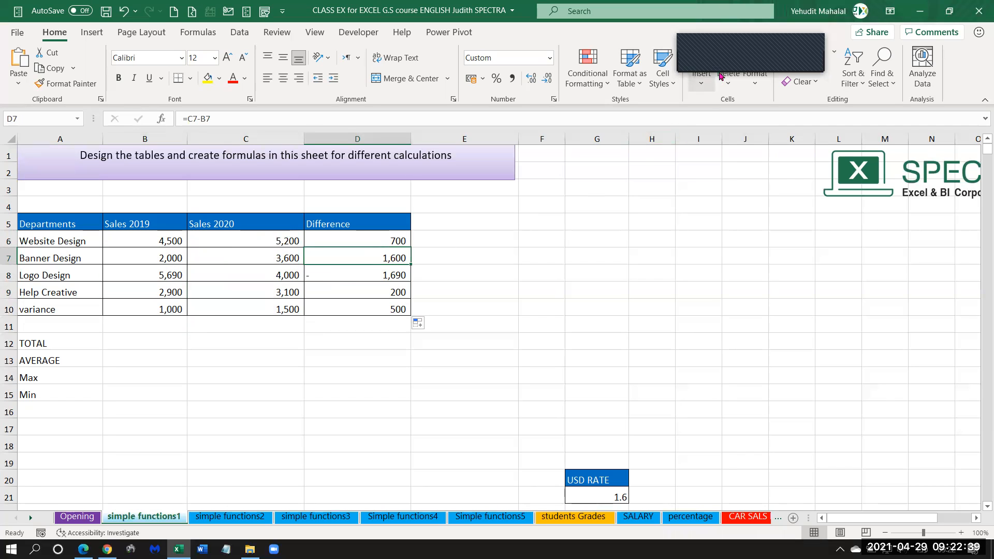
click(739, 42)
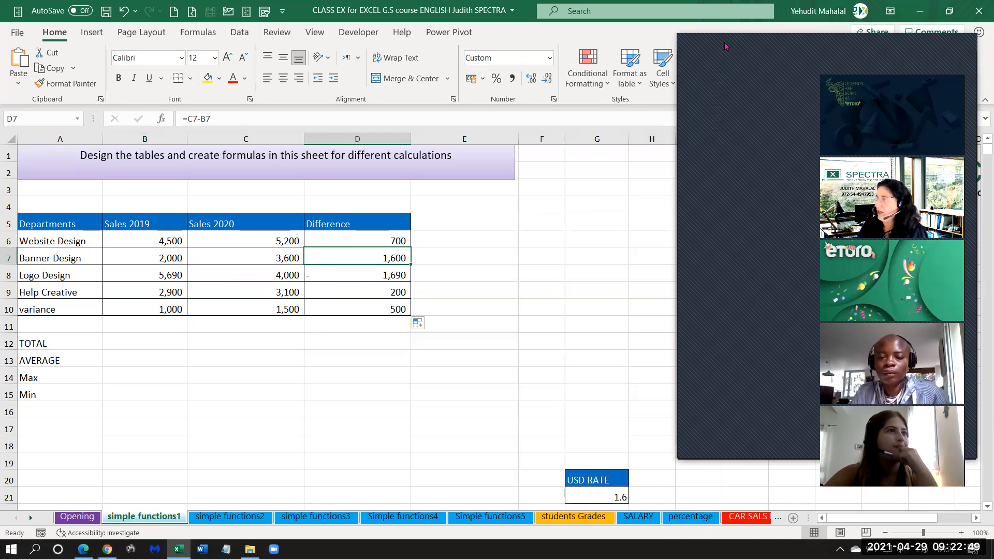
click(682, 45)
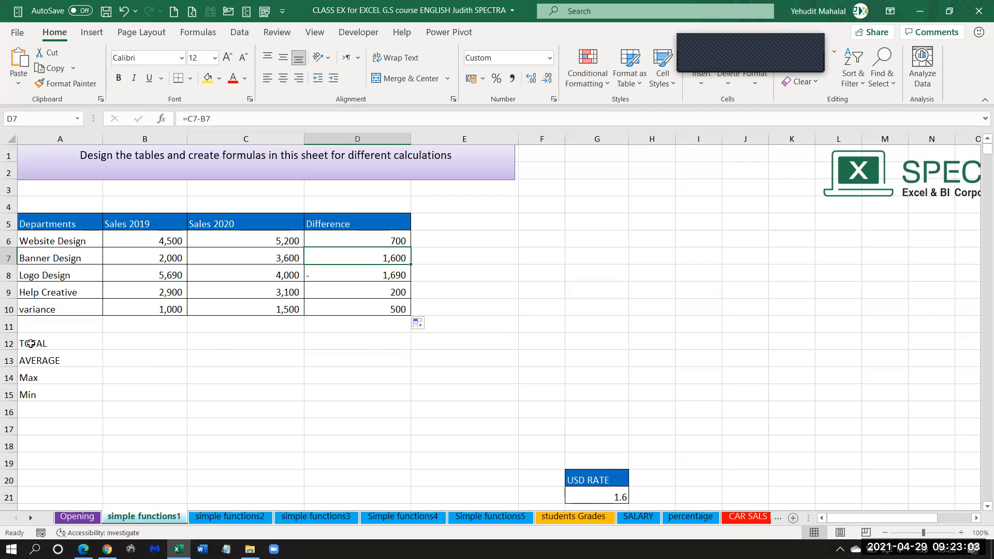
Calculate the Sales 2019 total in B12 with AutoSum's Sum function over B6:B10.
click(141, 344)
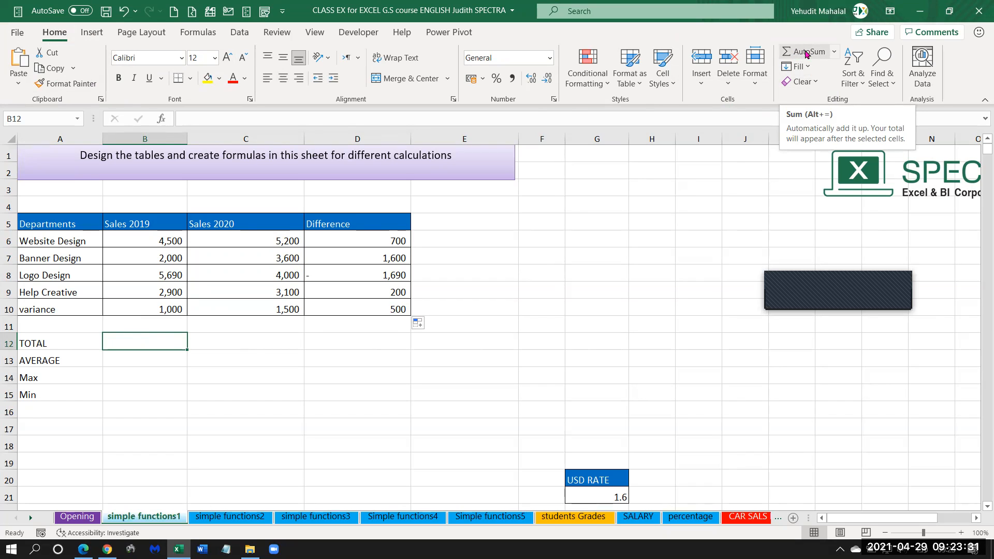
click(834, 51)
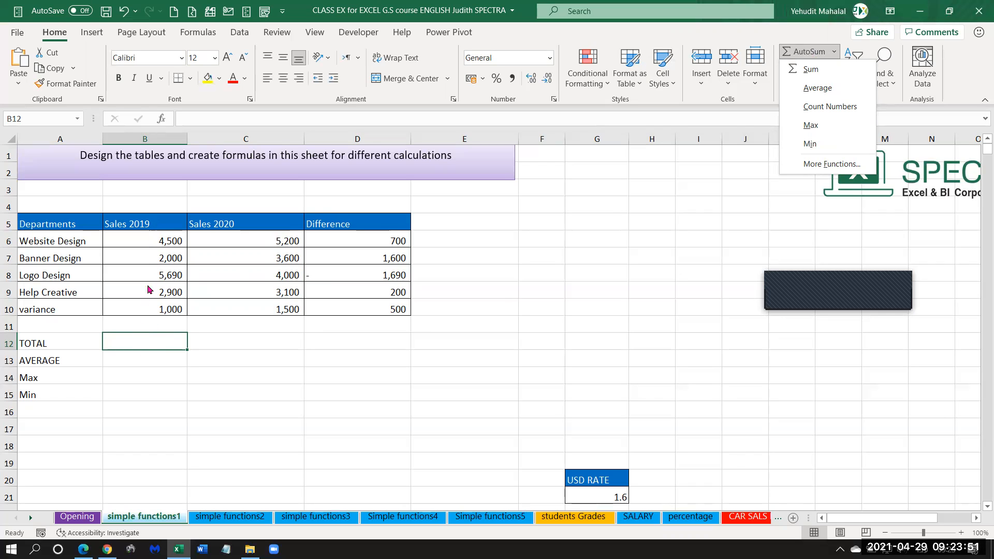
click(151, 344)
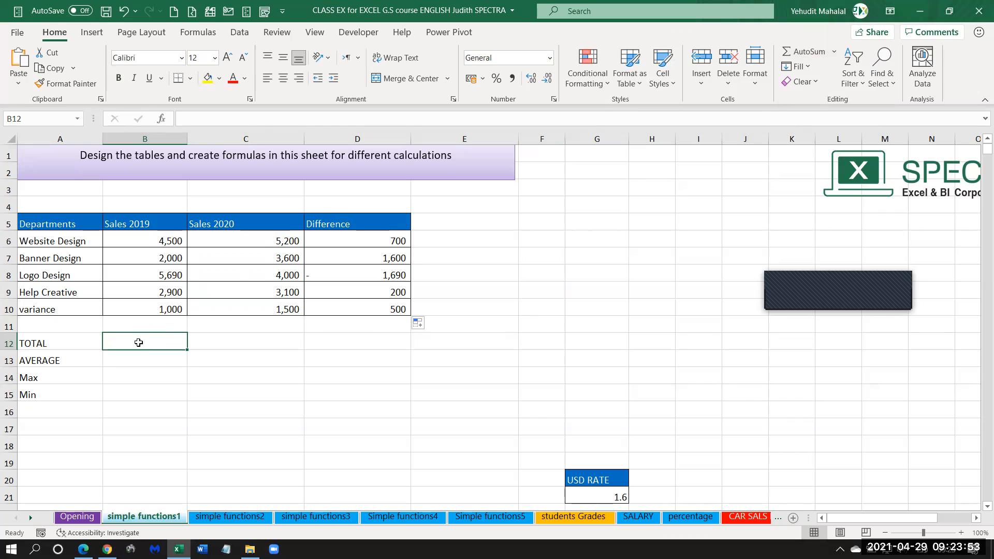
click(836, 53)
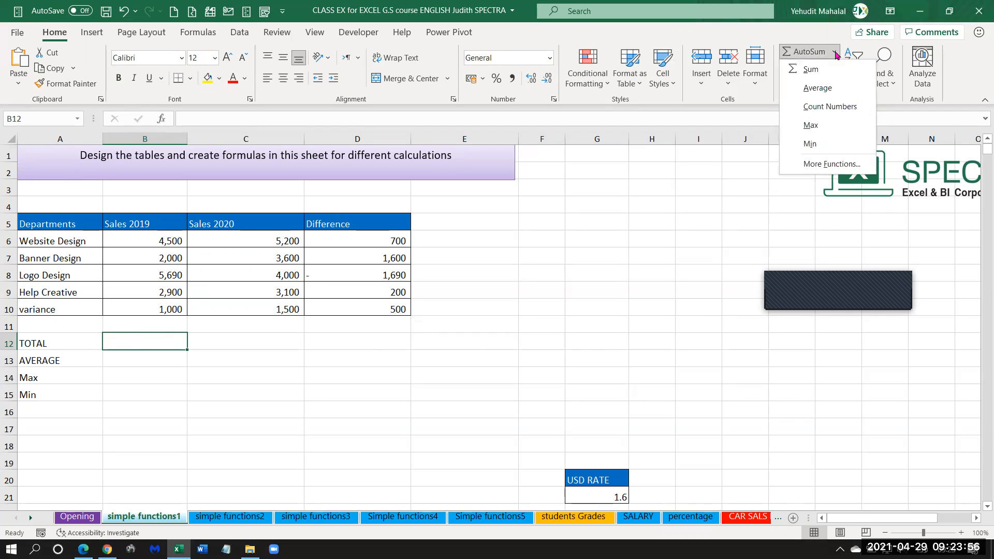
click(811, 71)
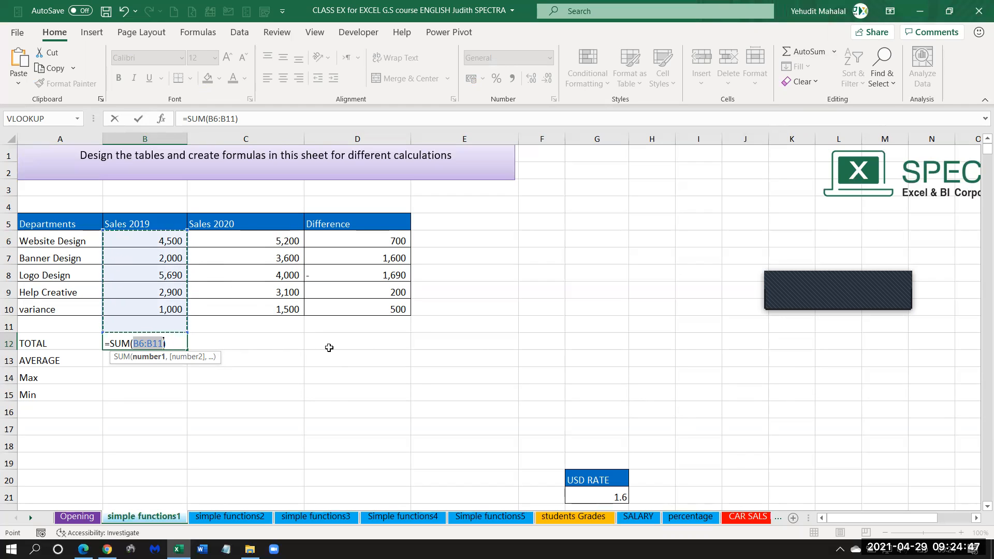
click(146, 240)
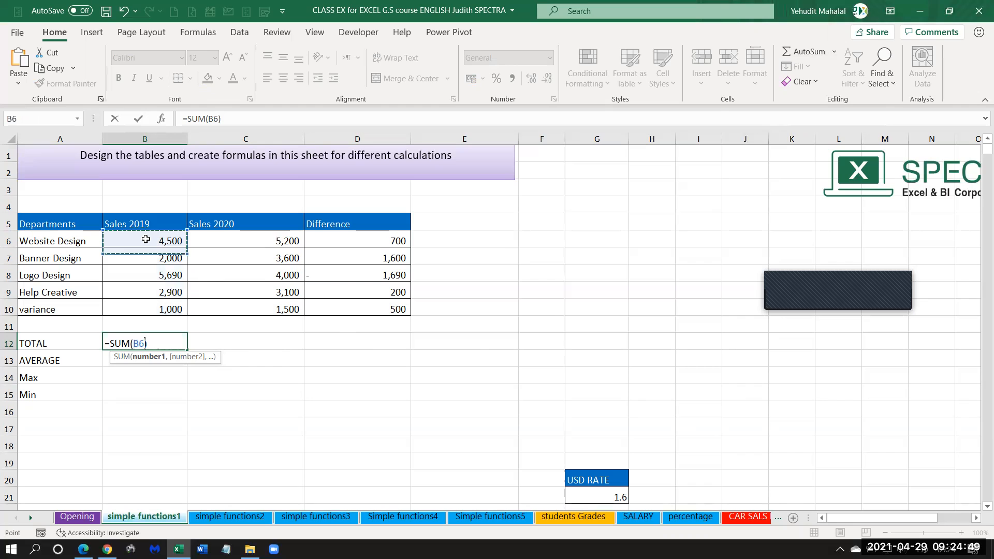
drag(146, 251, 145, 309)
drag(139, 240, 139, 304)
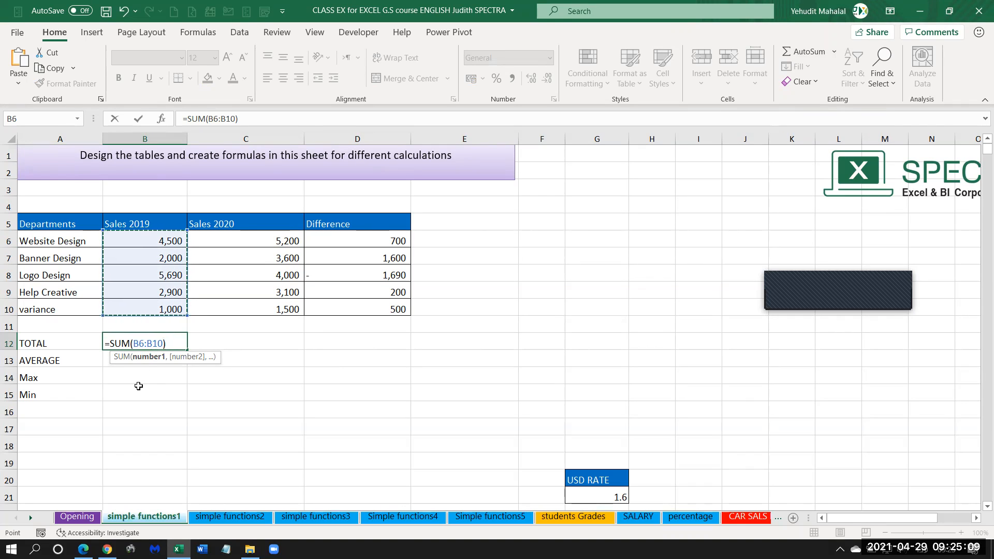
key(Return)
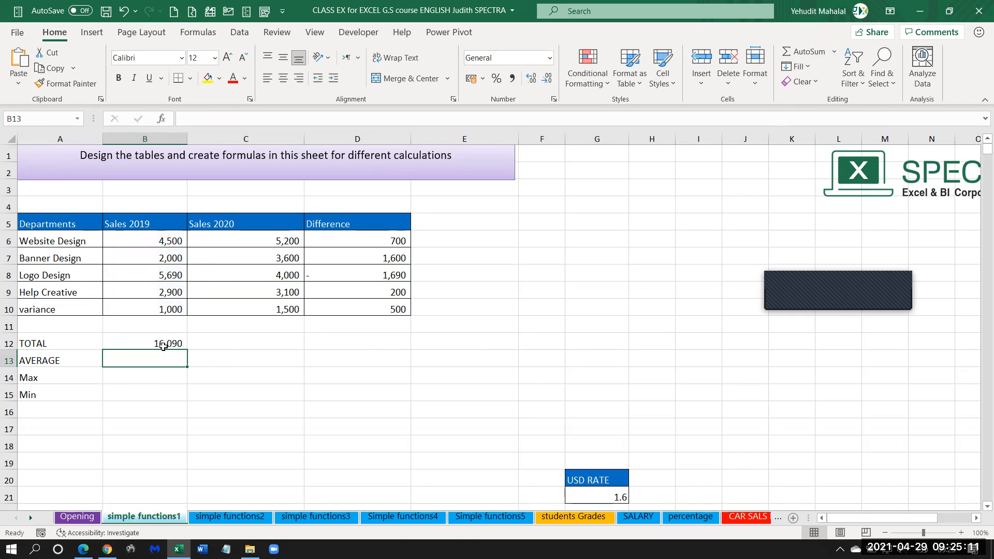
Fill the TOTAL formula from B12 across to C12 and D12, and check the copied formulas.
click(164, 345)
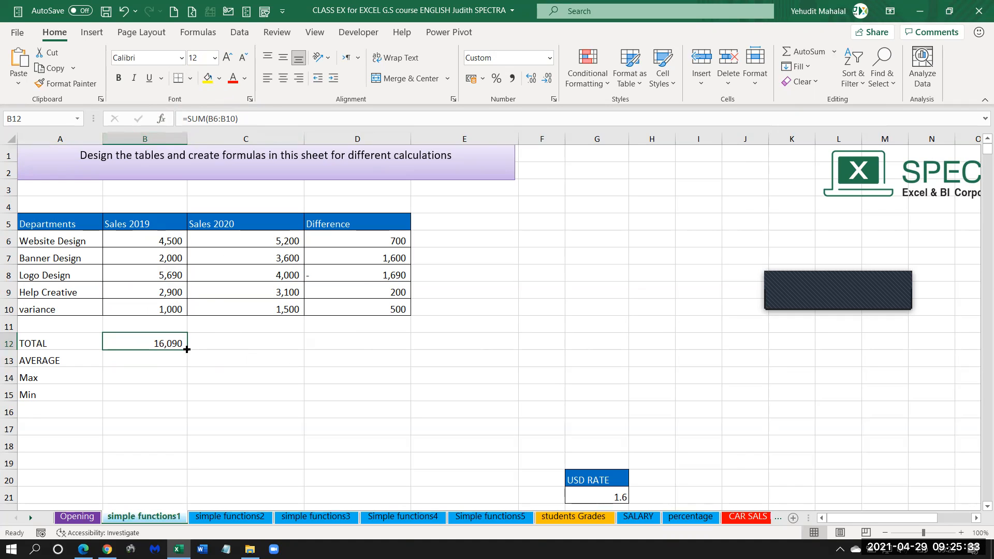
drag(187, 349, 295, 348)
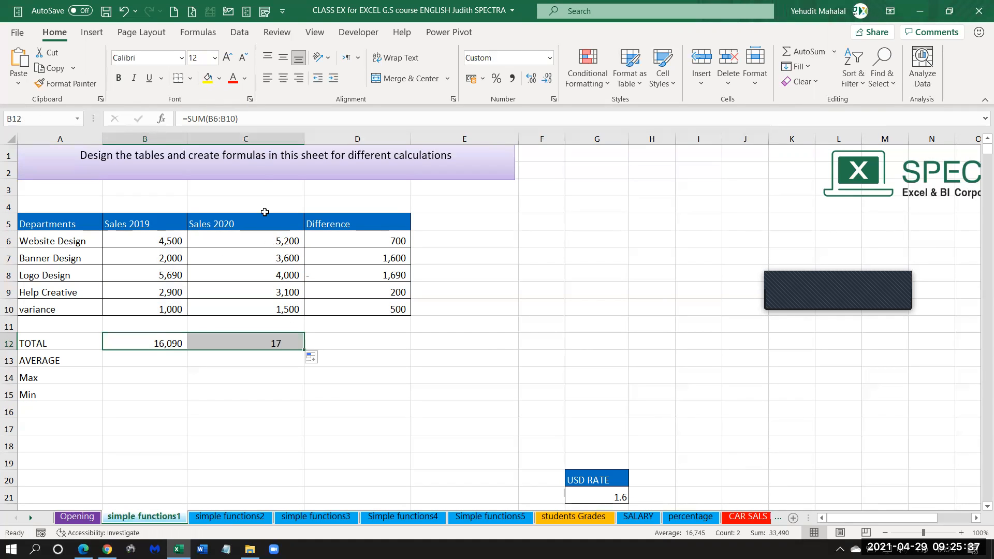
click(249, 341)
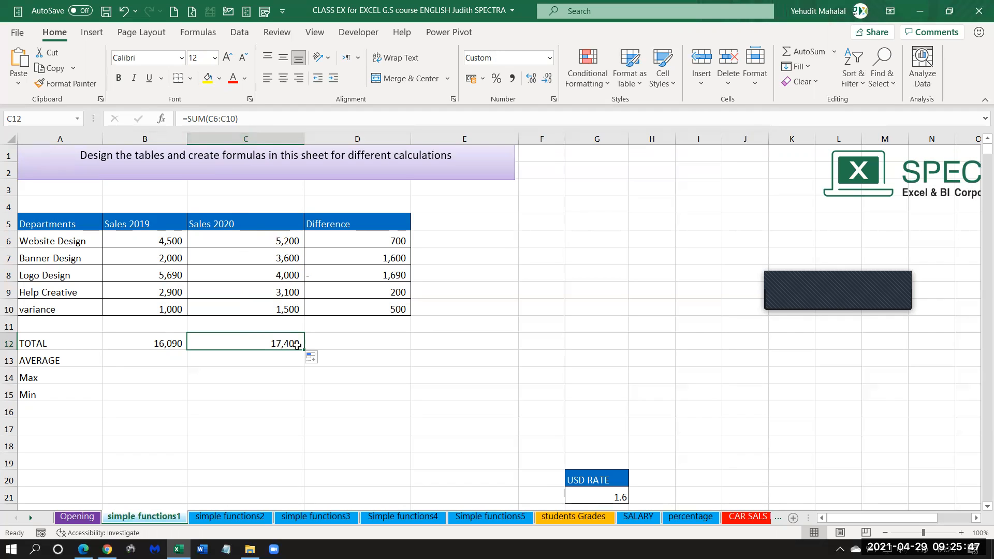
drag(305, 351, 401, 348)
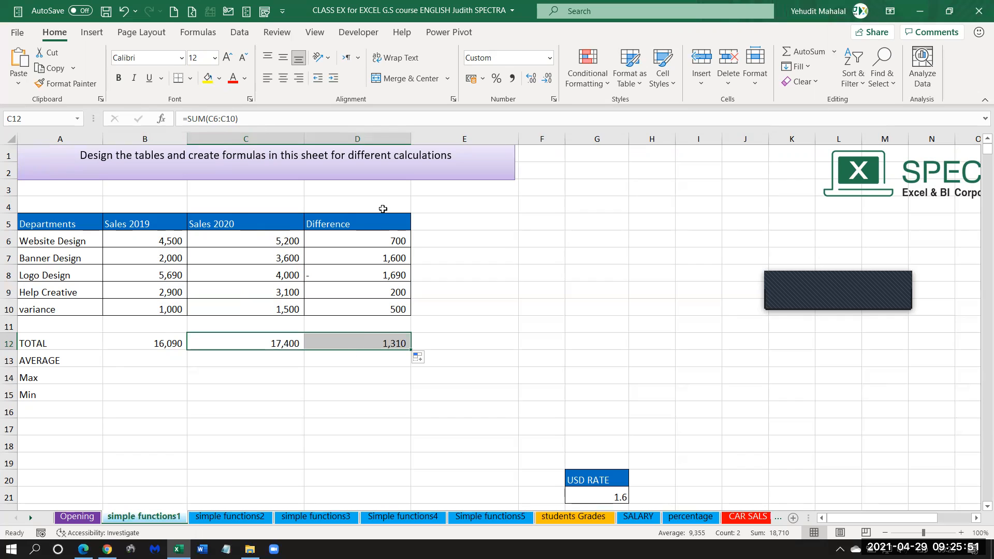
click(383, 345)
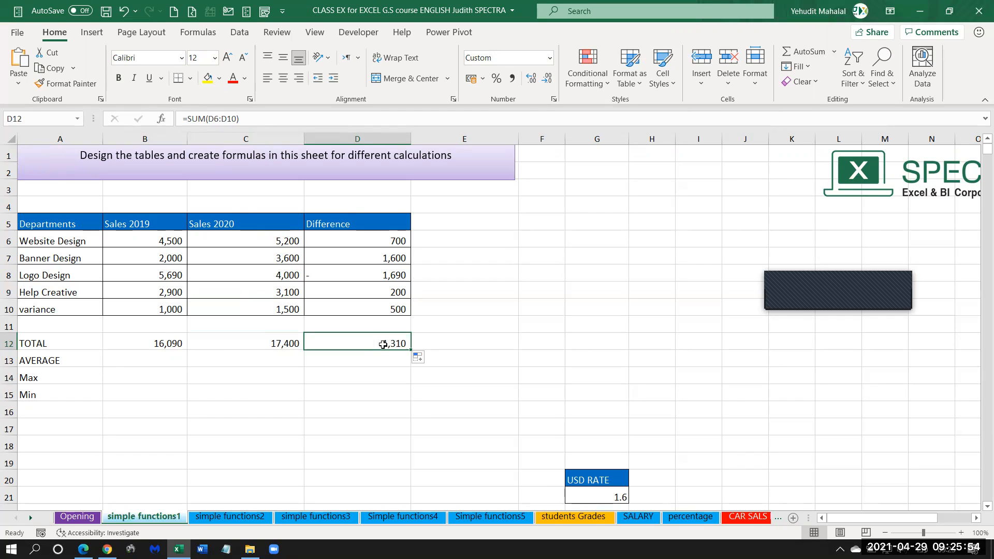
Calculate the Sales 2019 average in B13 with AutoSum's Average function over B6:B10, excluding the total.
click(156, 361)
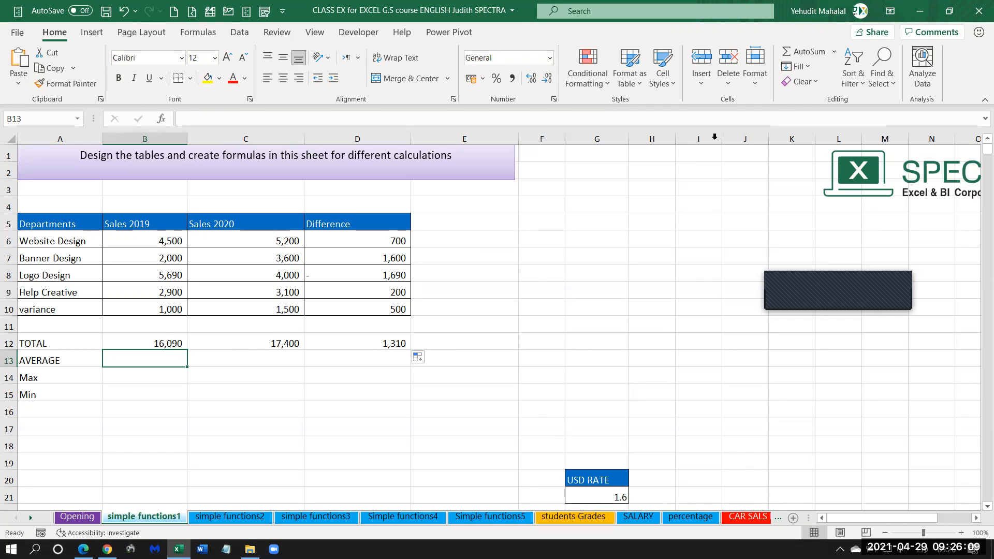
click(834, 51)
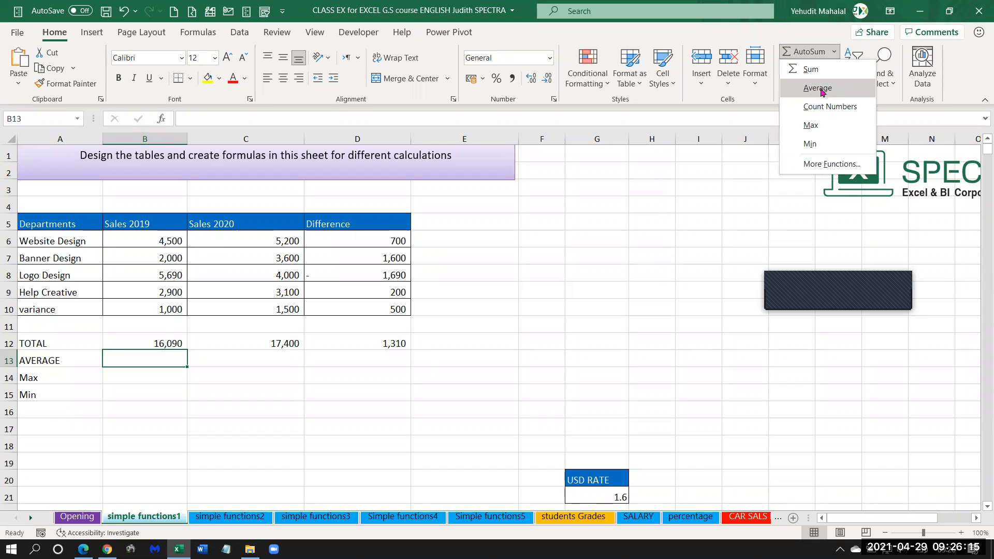
click(821, 89)
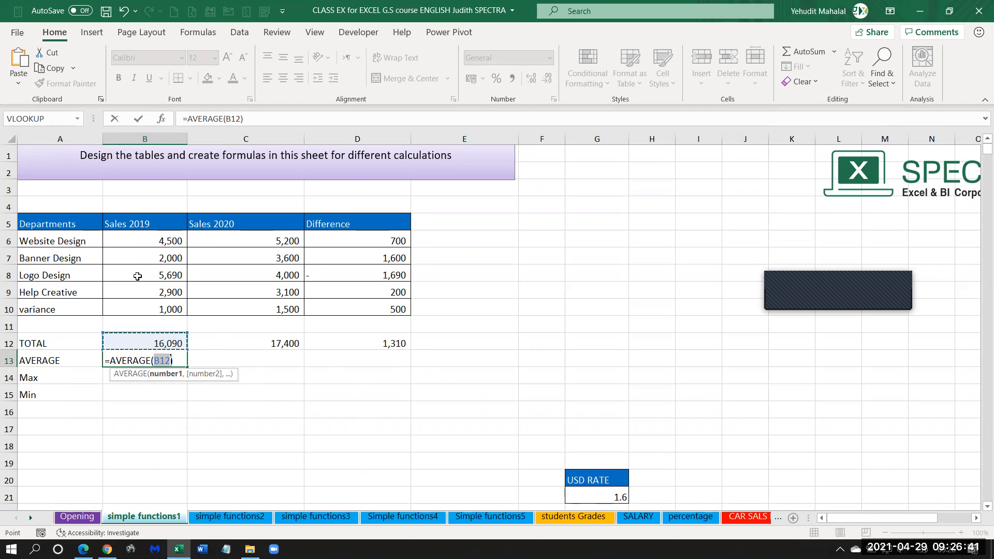
drag(140, 238, 140, 311)
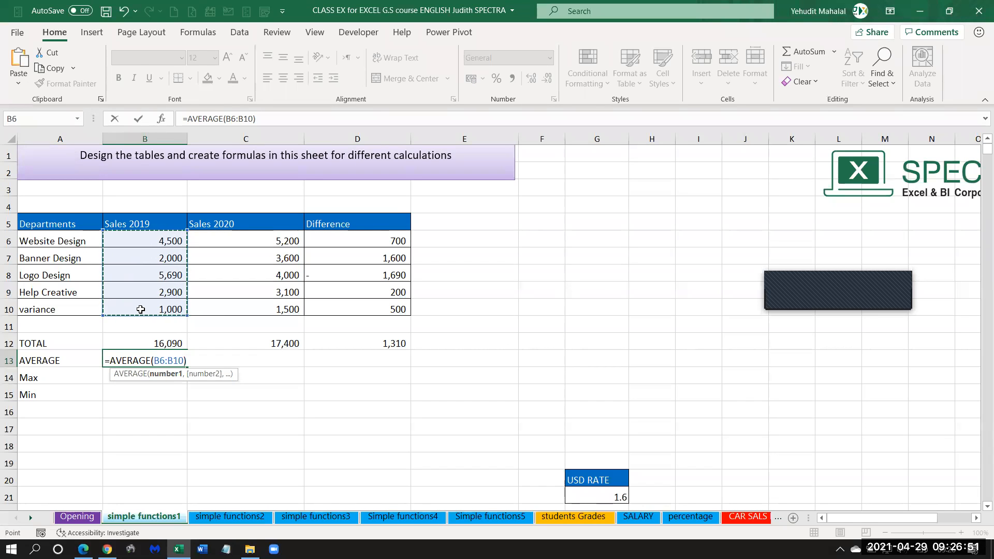
key(Return)
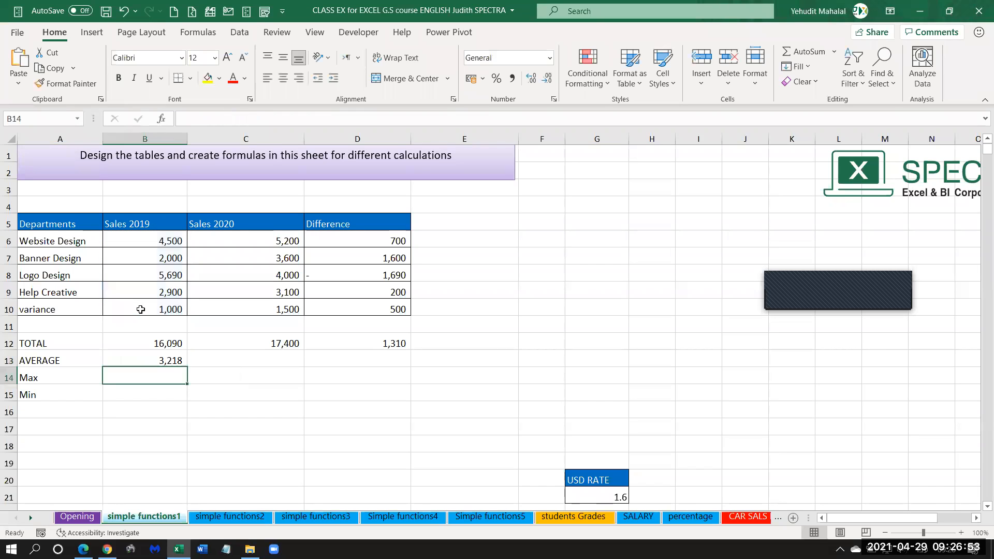
Fill the AVERAGE formula from B13 across to C13 for Sales 2020 and compare both formulas.
click(171, 360)
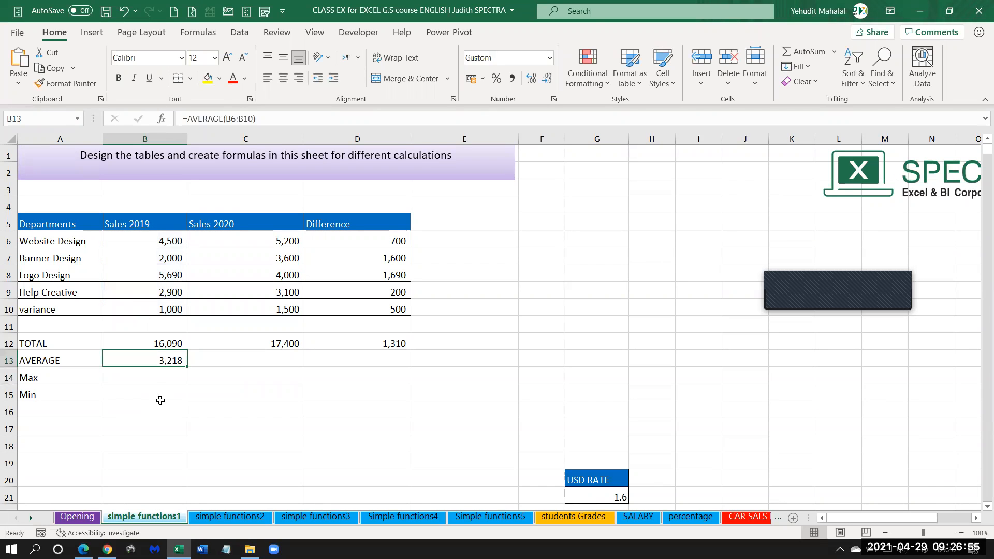
drag(186, 367, 301, 367)
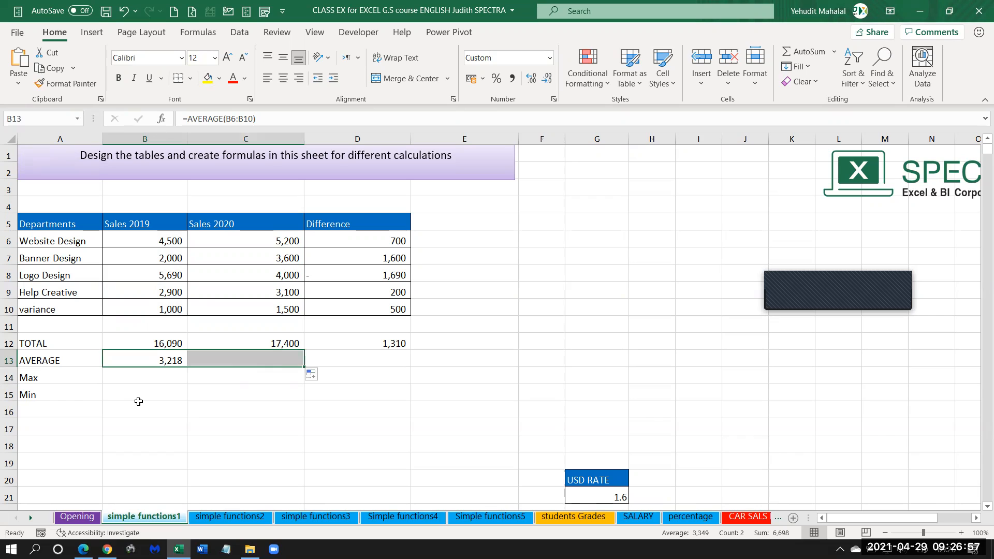
click(169, 359)
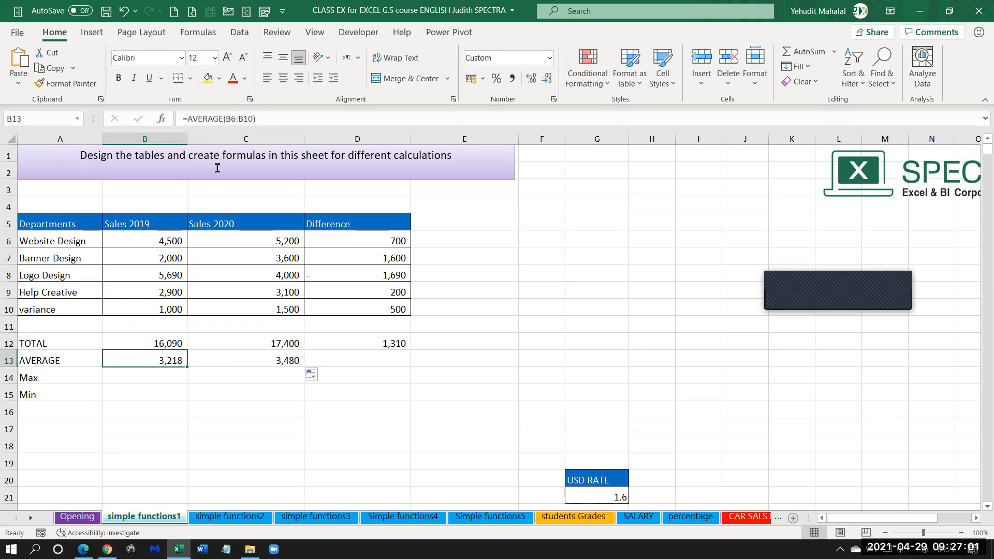
click(255, 362)
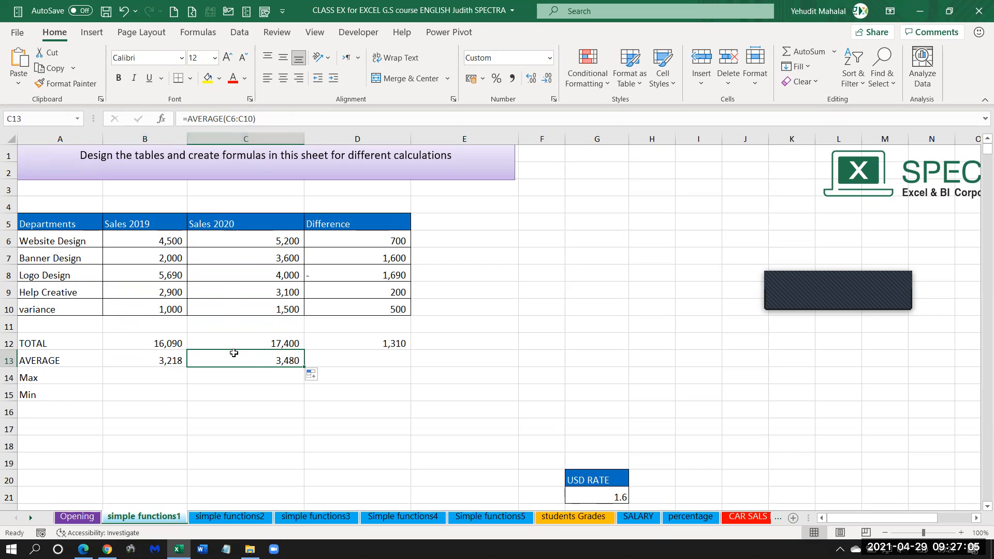
Calculate the Sales 2019 maximum in B14 with AutoSum's Max function over B6:B10, excluding the total and average.
click(149, 378)
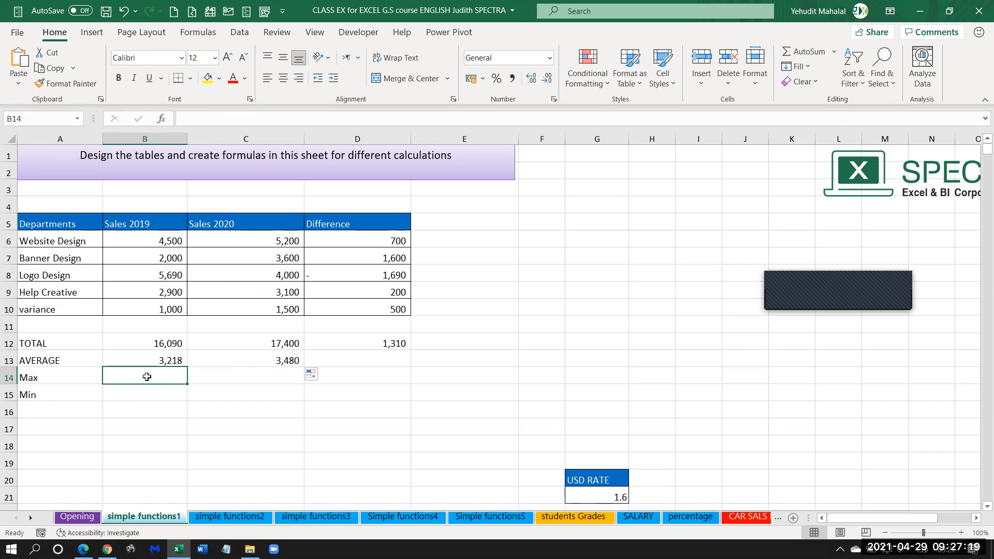
click(836, 54)
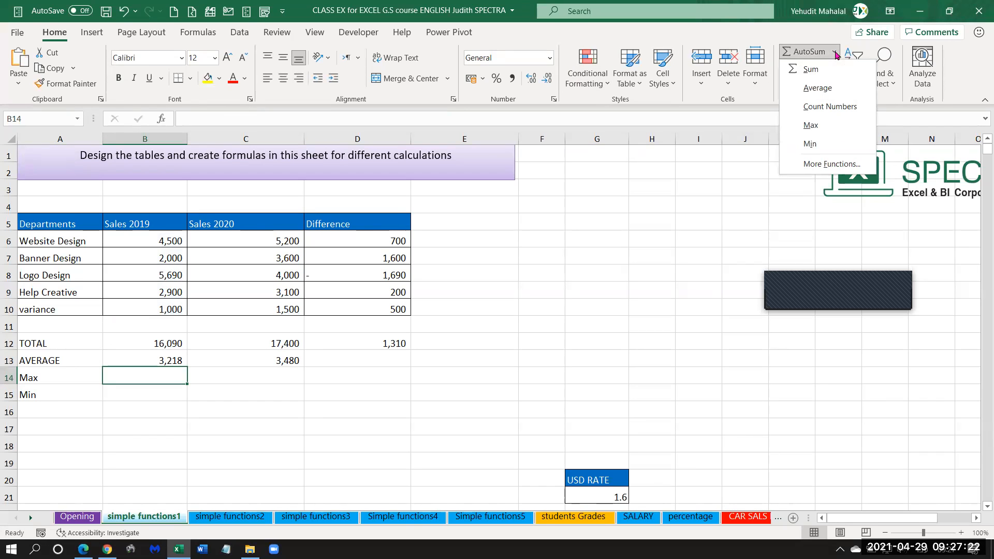
click(811, 126)
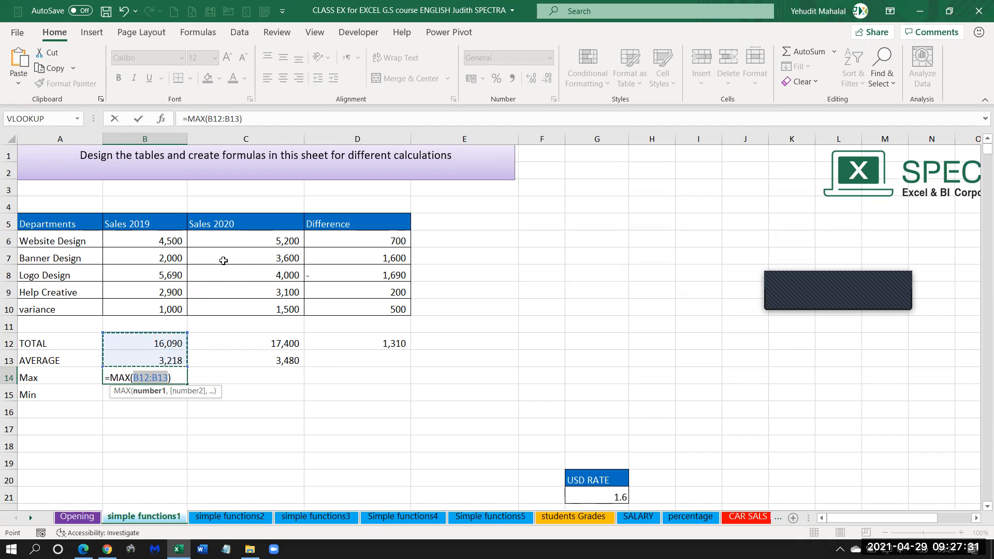
drag(152, 237, 152, 309)
drag(145, 240, 144, 308)
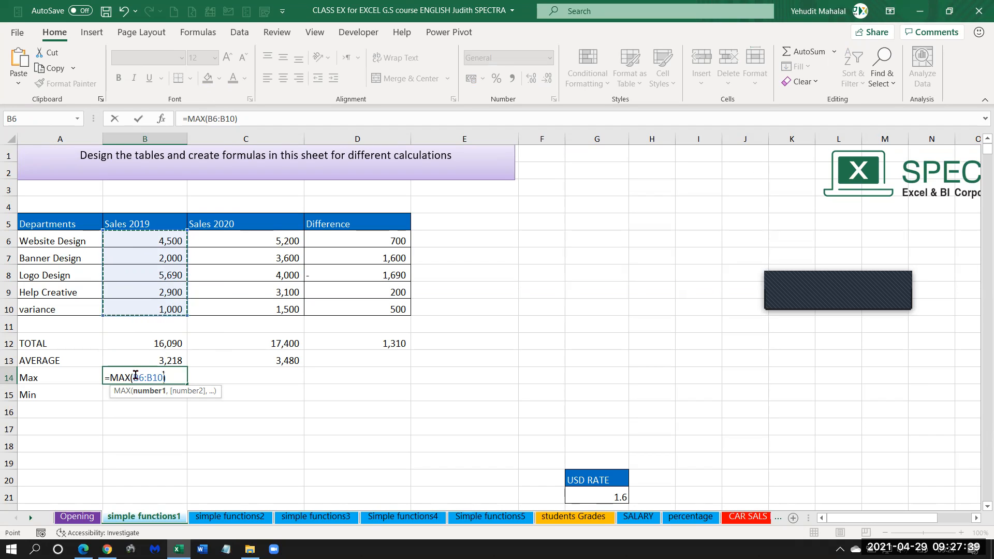
key(Return)
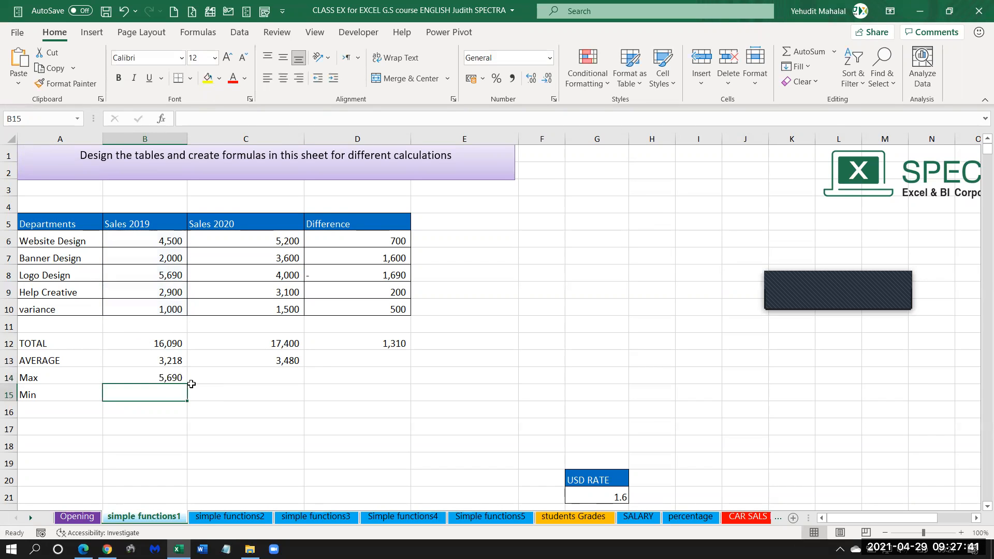
Fill the MAX formula from B14 across to C14 for Sales 2020 and check the original formula.
click(185, 381)
drag(186, 384, 296, 380)
click(145, 375)
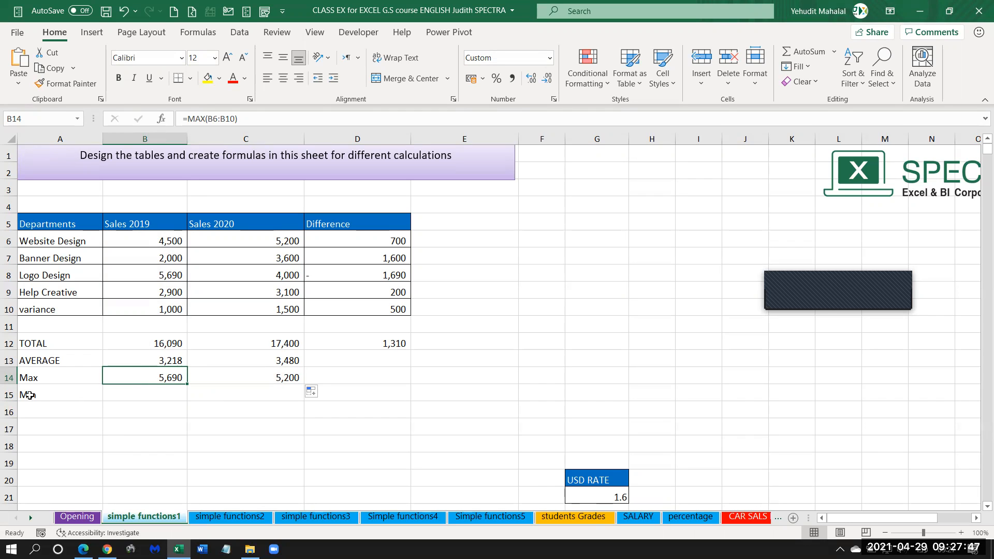
Calculate the Sales 2019 minimum in B15 with AutoSum's Min function over B6:B10.
click(150, 395)
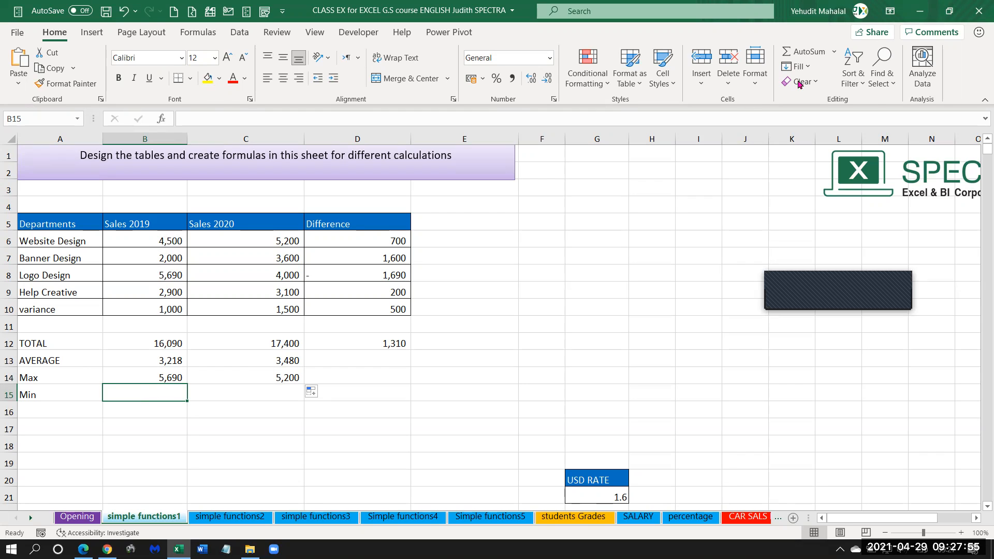
click(834, 52)
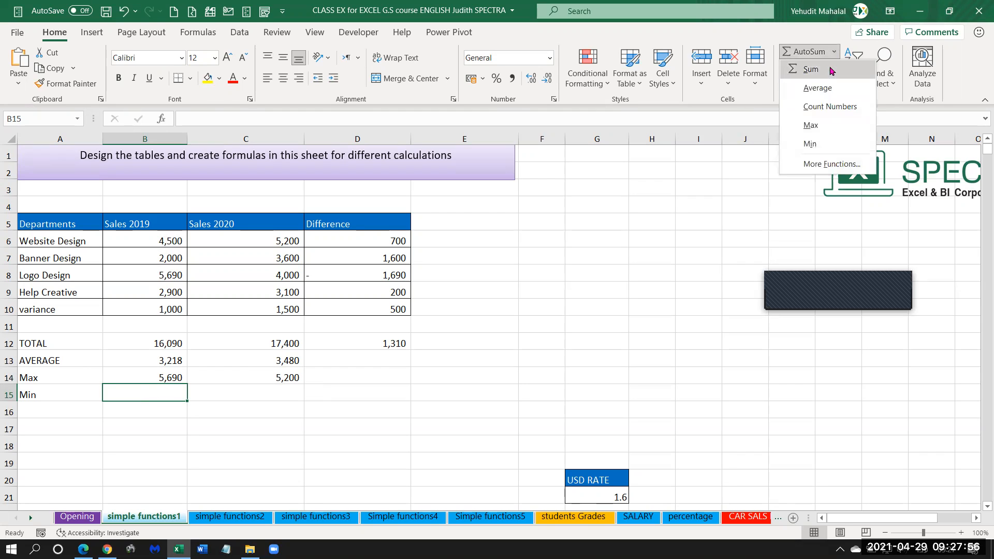
click(811, 145)
drag(156, 251, 157, 310)
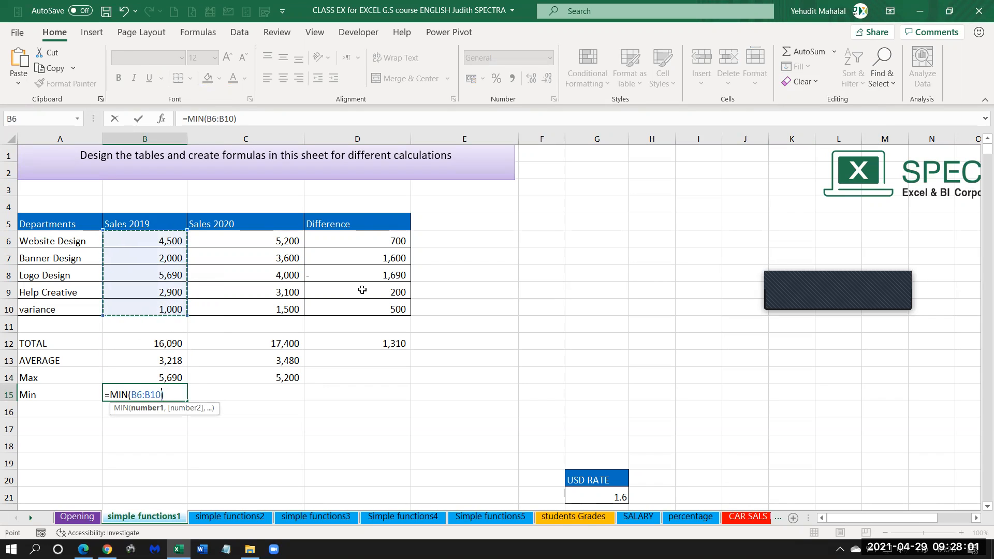
key(Return)
Fill the MIN formula from B15 across to C15 for Sales 2020 and check the copied formula.
click(167, 392)
drag(186, 402, 266, 398)
click(266, 396)
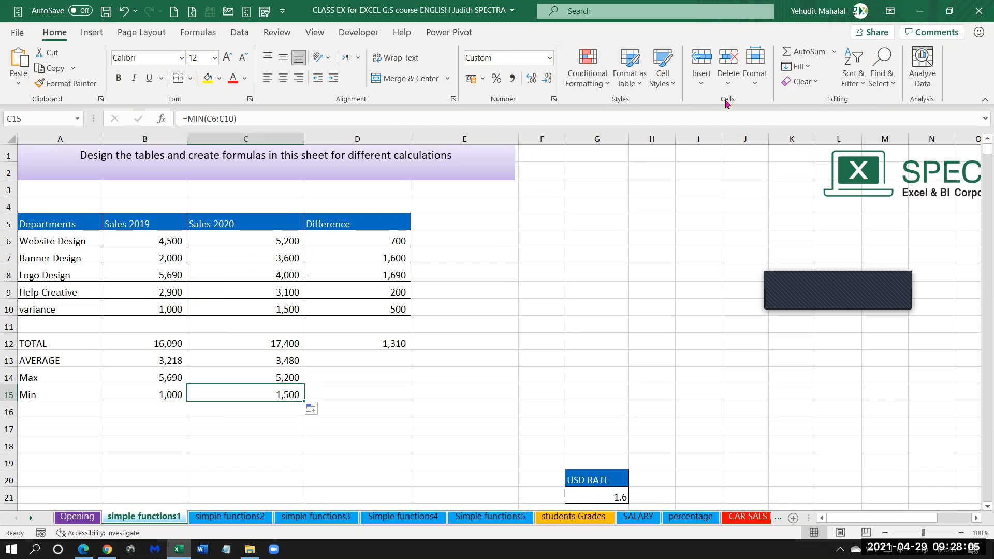
click(820, 284)
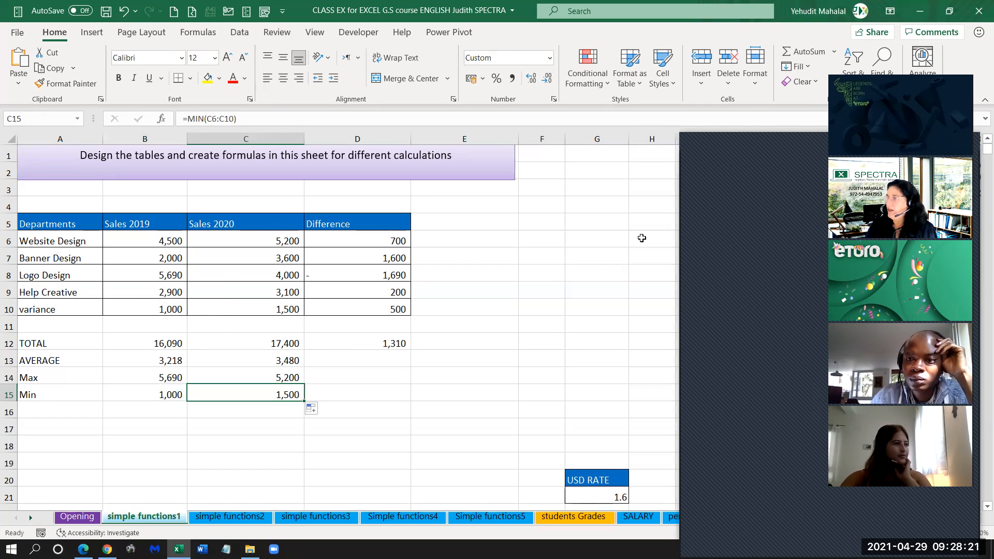
click(688, 146)
Look over the sales table with its summary rows and the Stationery table below it on the same sheet.
click(365, 257)
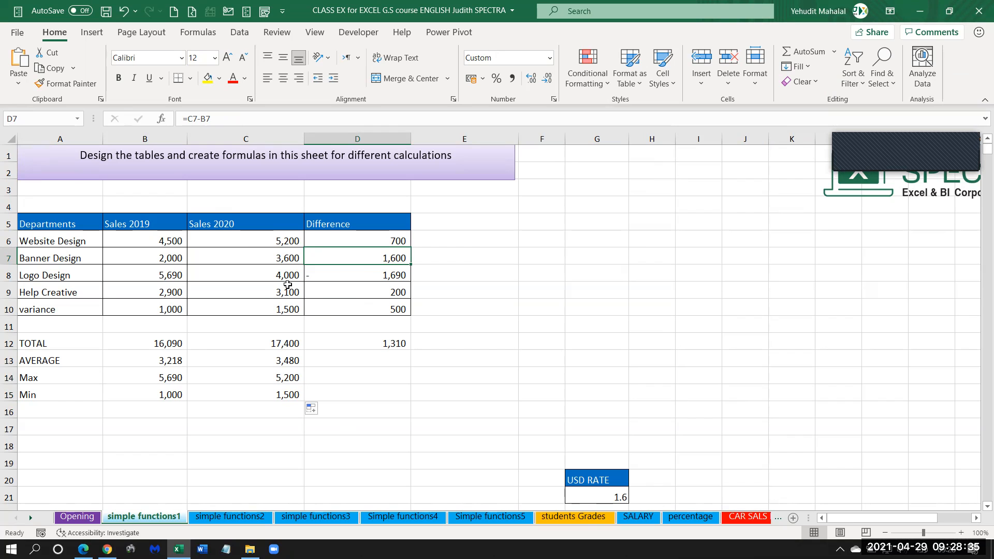
scroll(288, 285, down, 3)
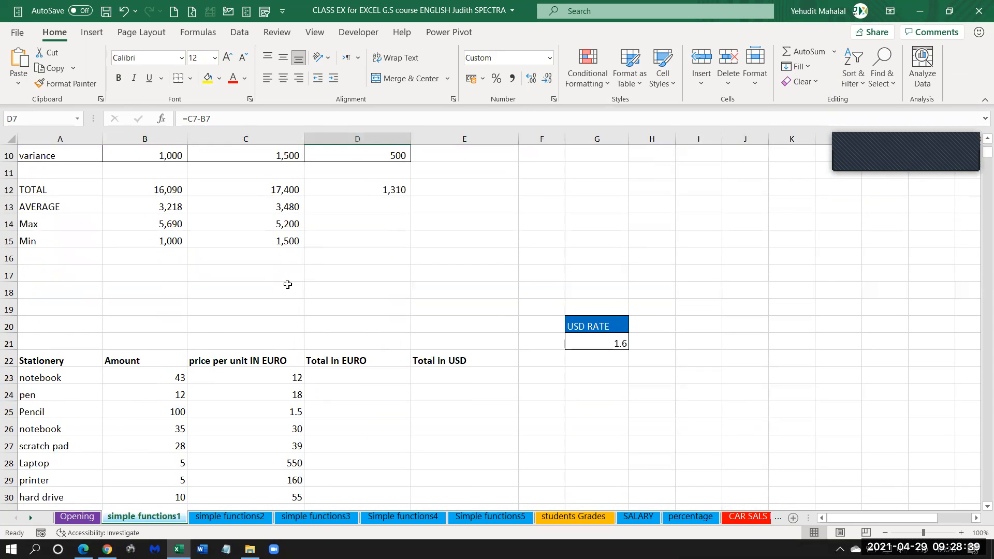
scroll(288, 284, down, 2)
scroll(288, 285, down, 2)
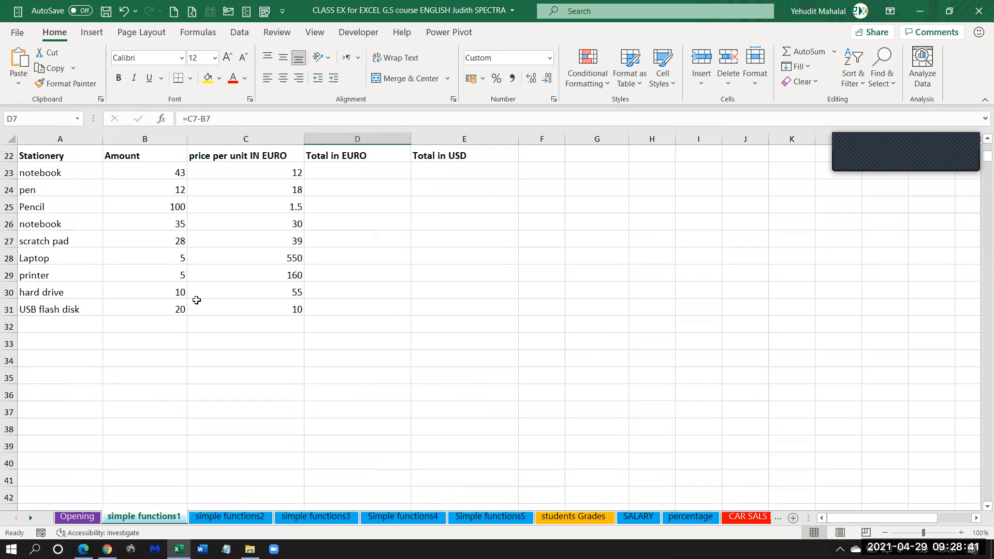
scroll(200, 299, up, 1)
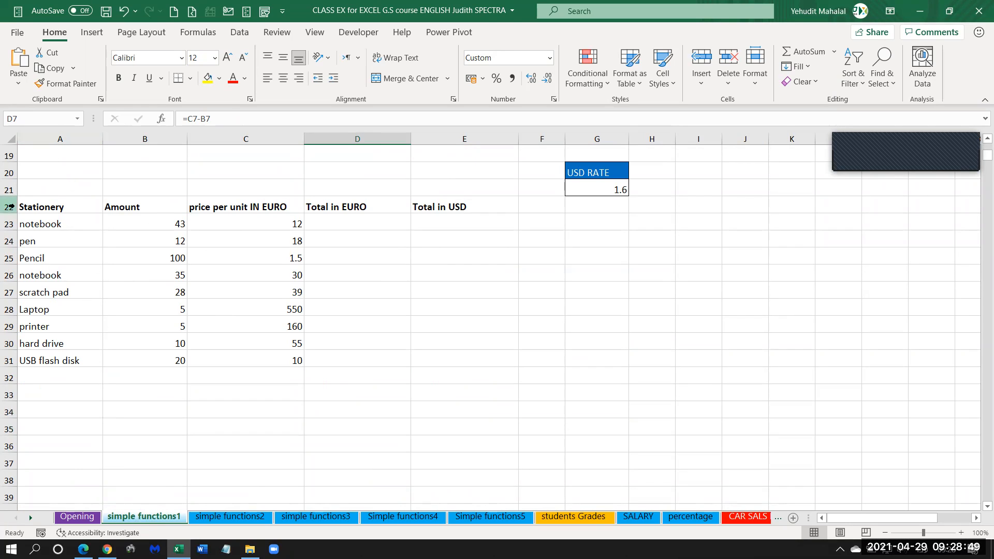
click(57, 206)
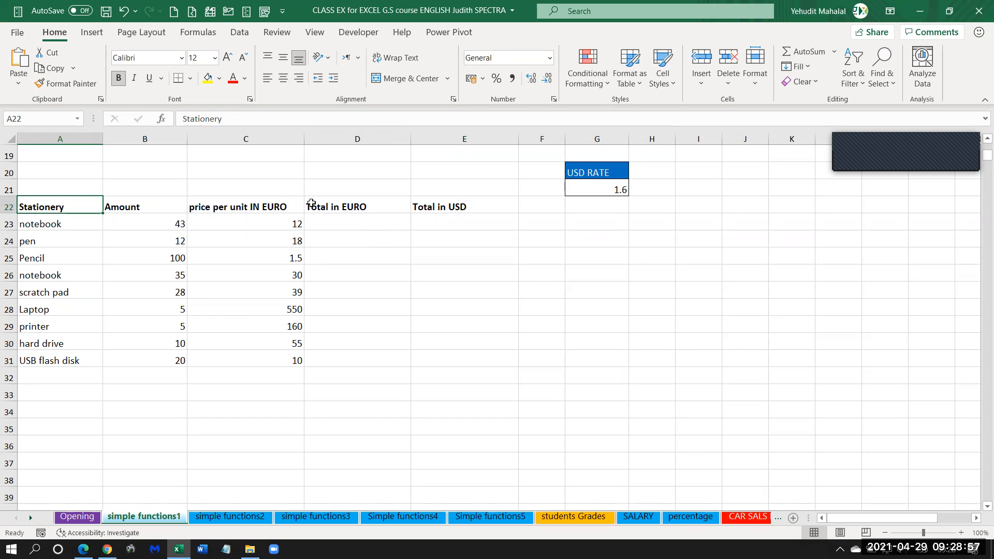
scroll(195, 355, up, 5)
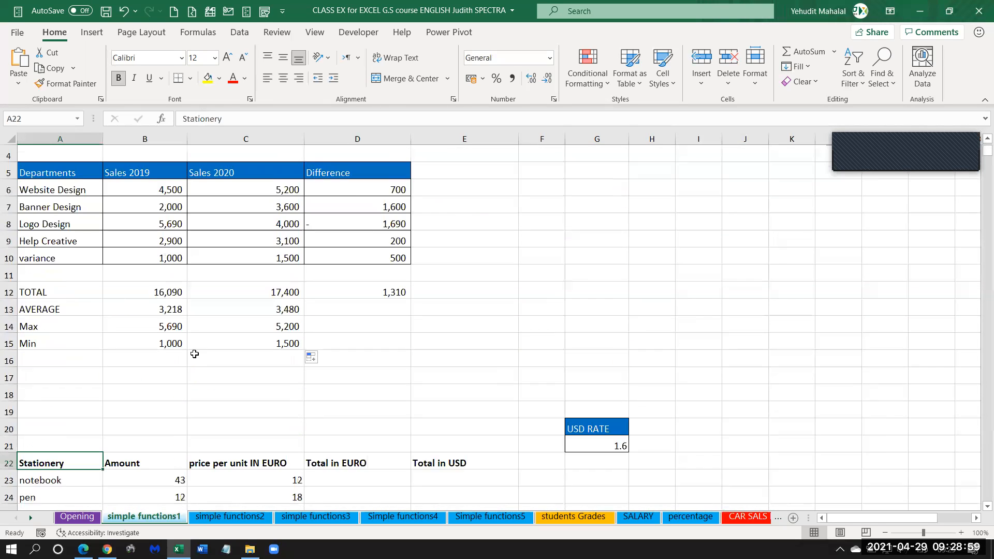
scroll(195, 355, up, 1)
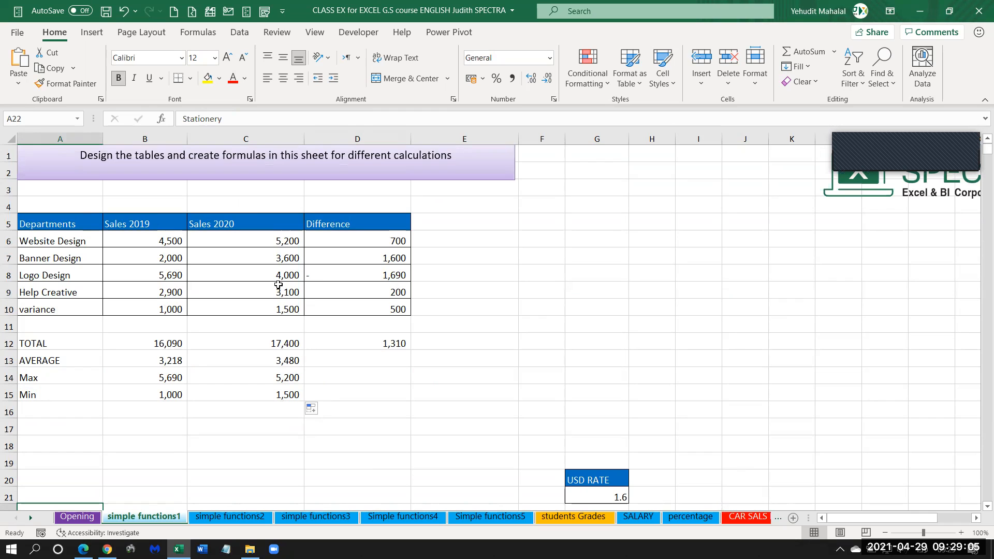
scroll(278, 286, down, 5)
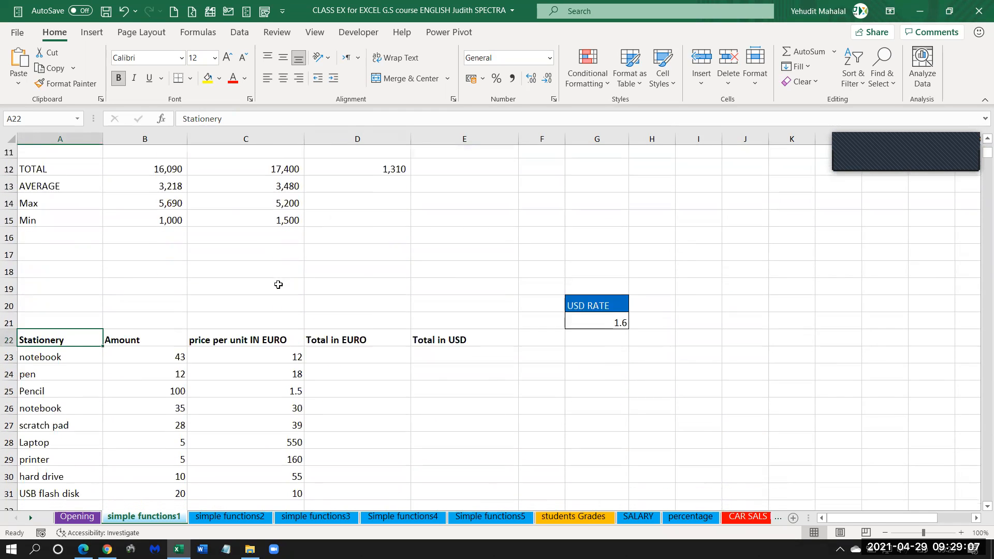
scroll(219, 347, down, 2)
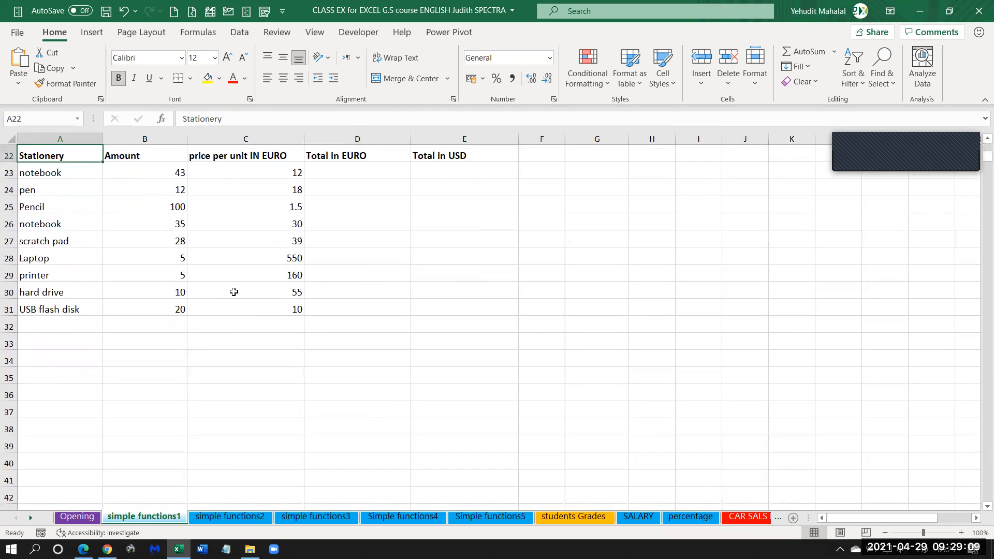
scroll(234, 292, up, 1)
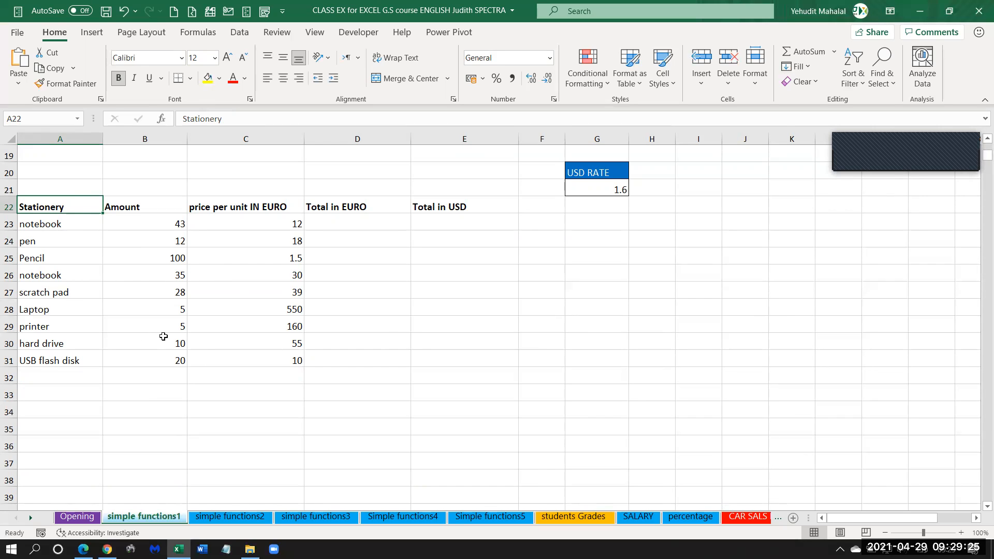
Examine the Stationery table's item, amount, unit price and total columns, and mark its full extent, A22:E31.
drag(46, 207, 42, 364)
drag(150, 207, 160, 359)
click(157, 222)
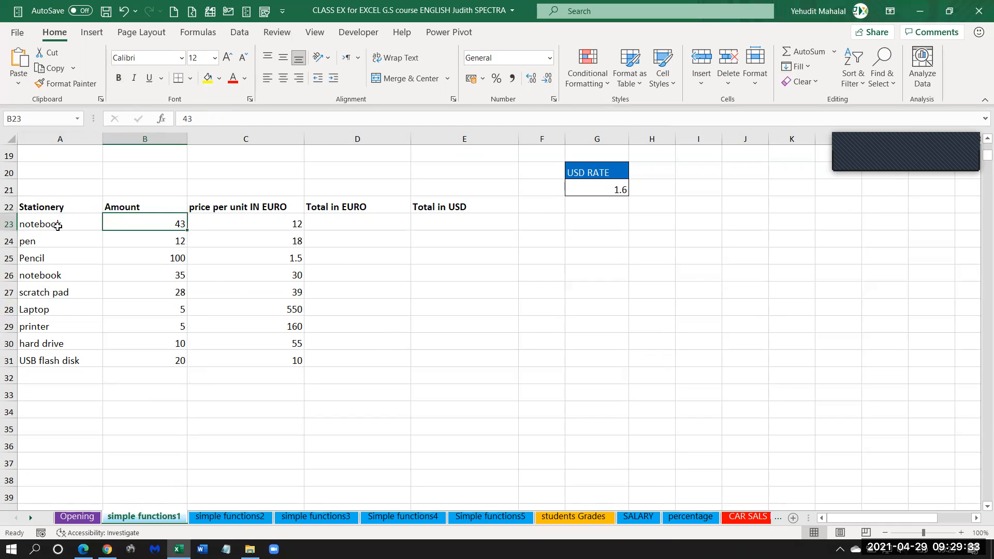
click(55, 225)
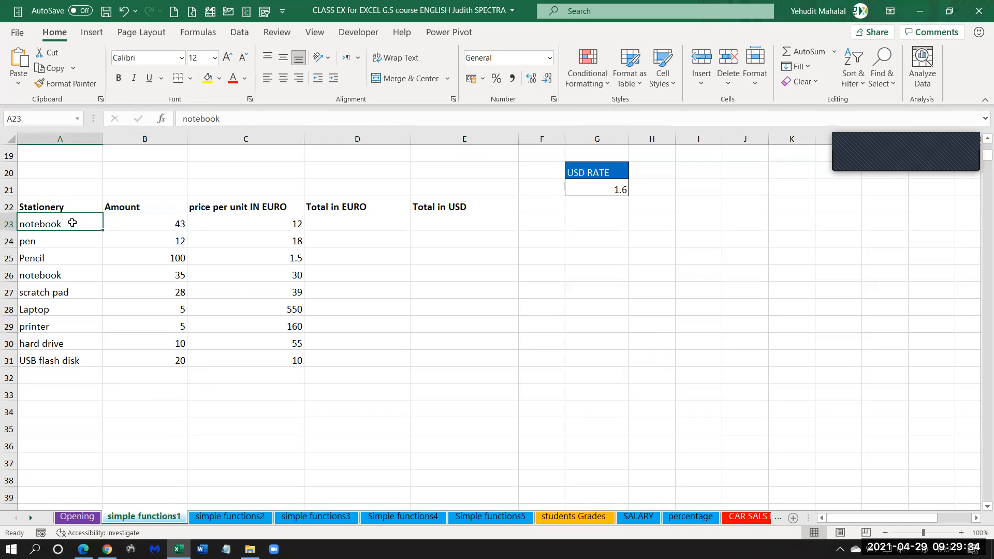
click(274, 225)
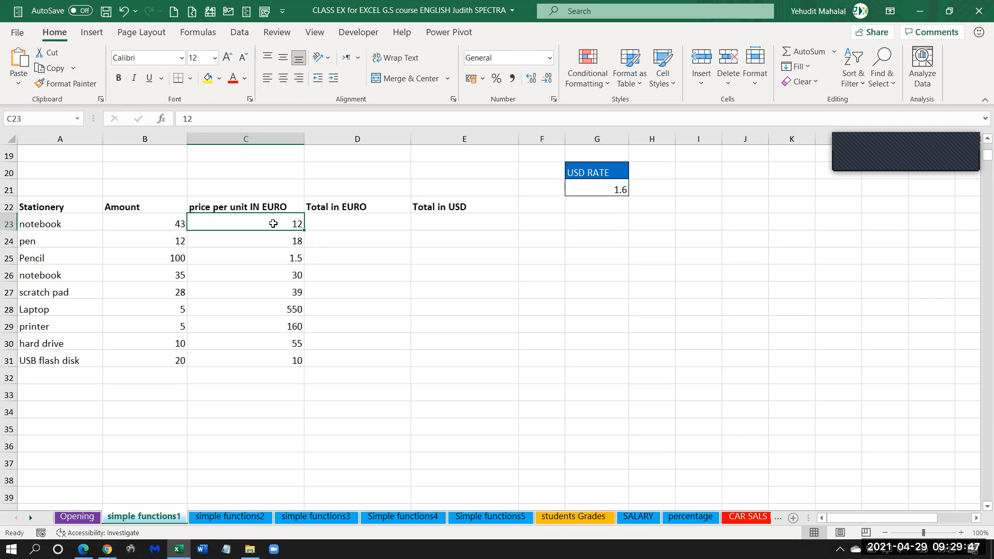
click(361, 221)
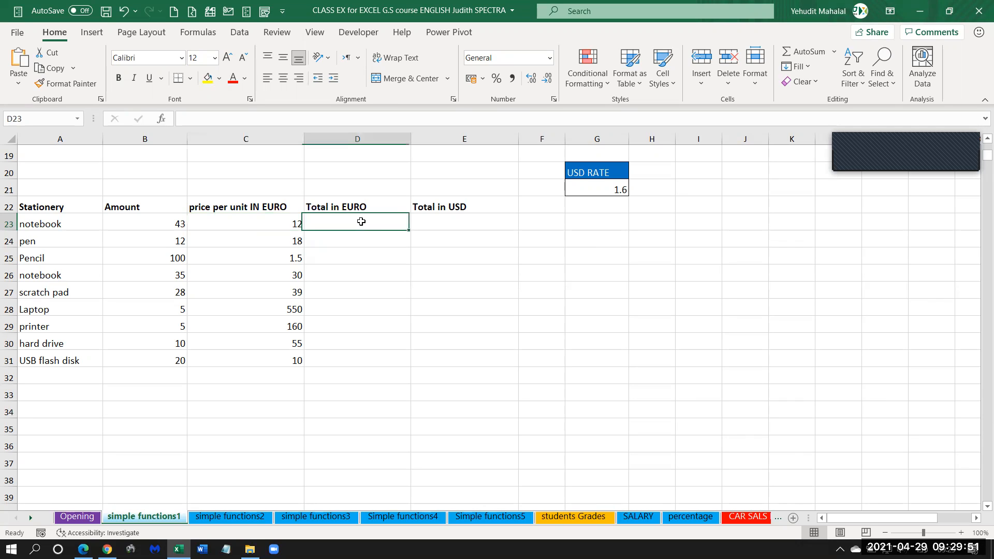
click(439, 222)
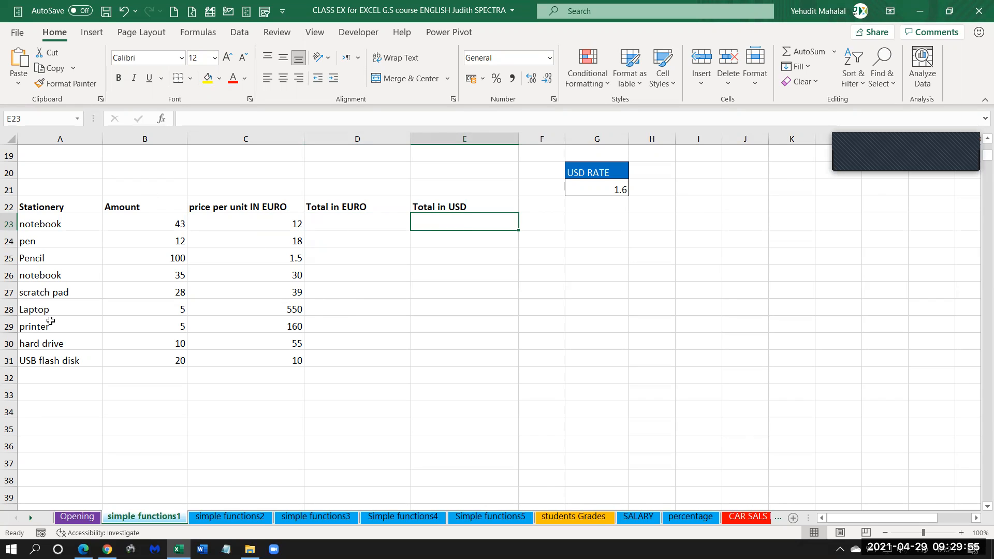
drag(32, 207, 484, 357)
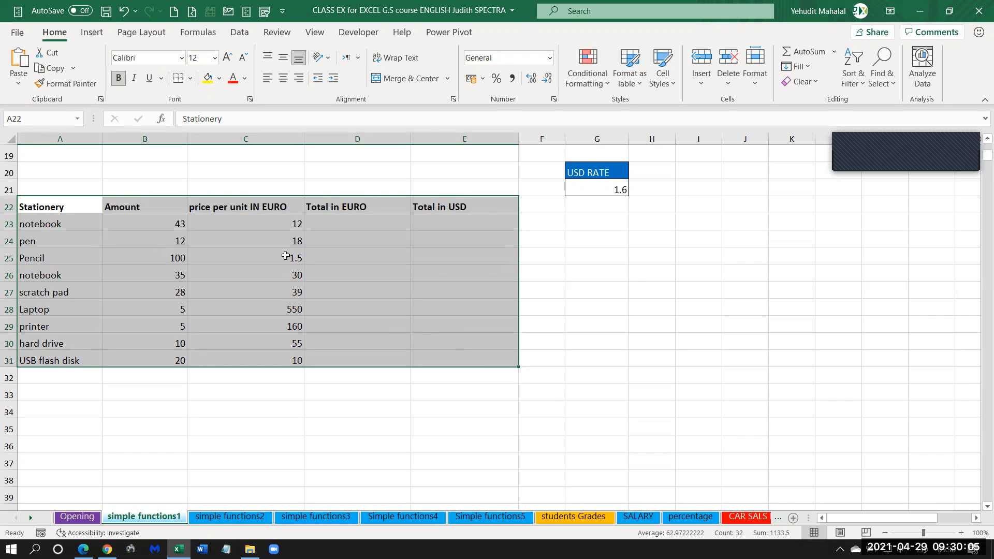
click(288, 257)
Enter the shortcut note "CTRL A" in cell H25, beside the Stationery table.
click(658, 250)
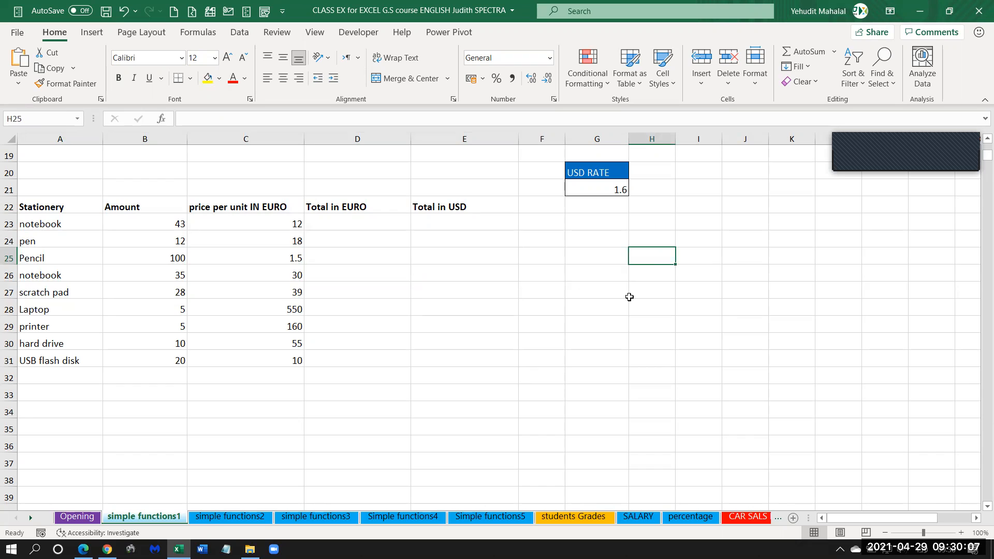
text(C)
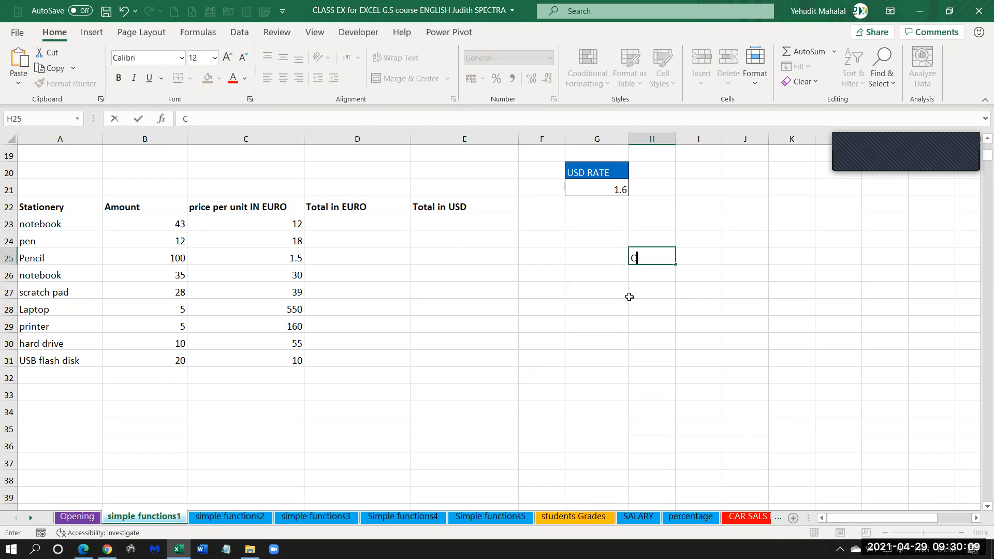
text(TRL M)
key(BackSpace)
text(A)
key(ctrl+Return)
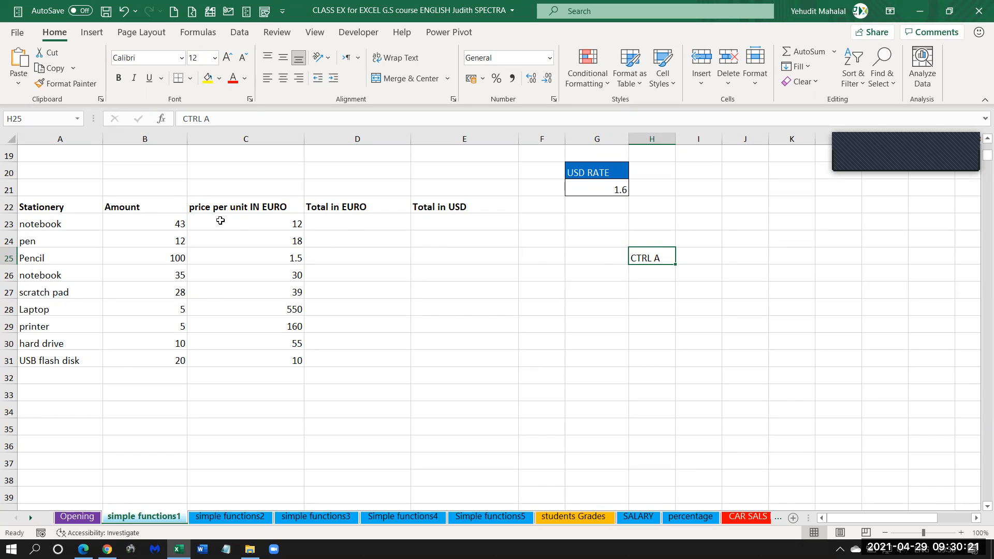
Select the whole Stationery table, A22:E31, starting from the notebook amount in B26.
click(179, 258)
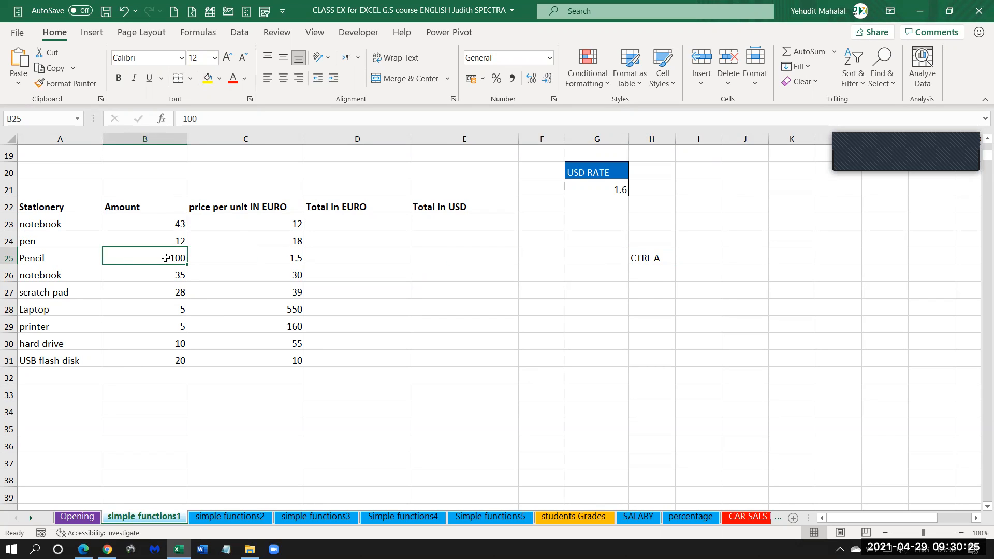
click(229, 206)
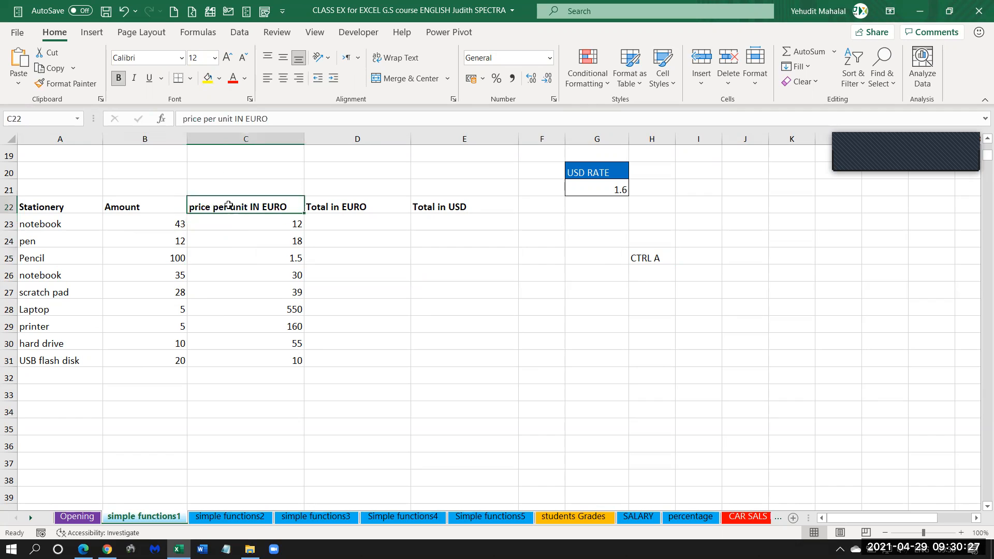
click(128, 275)
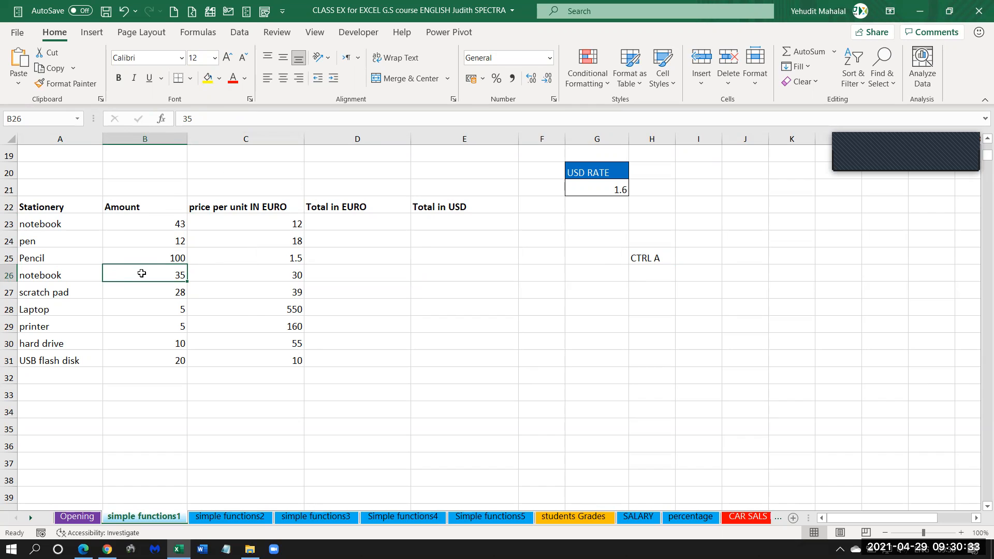
key(ctrl+a)
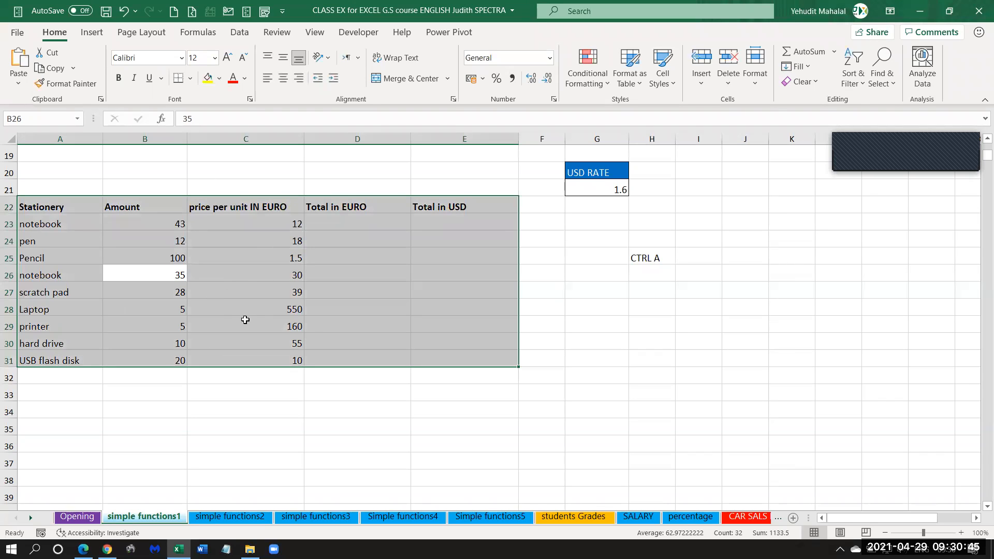
Demonstrate selecting the whole Stationery table from B25 inside it, compared with selecting the entire sheet from empty cell H27.
drag(65, 398, 484, 446)
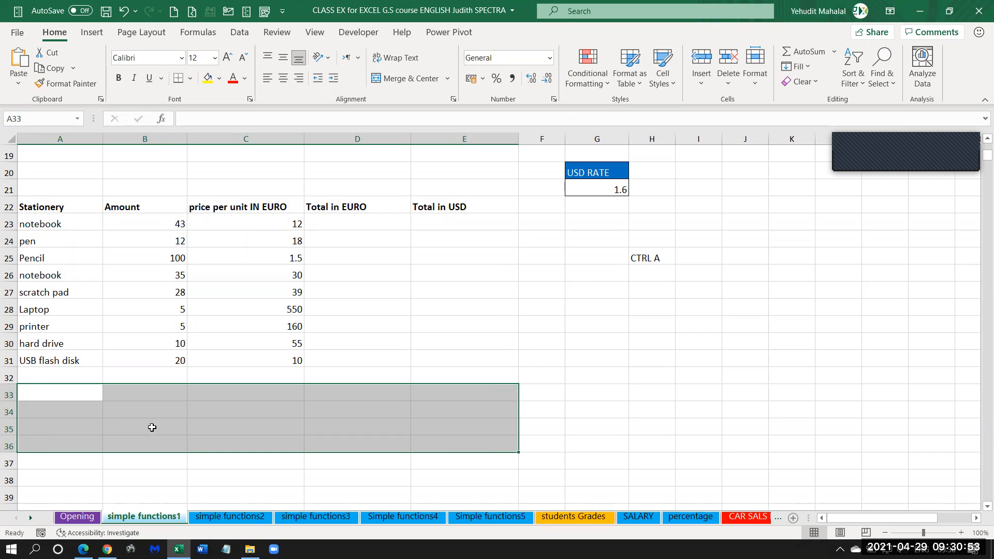
click(207, 227)
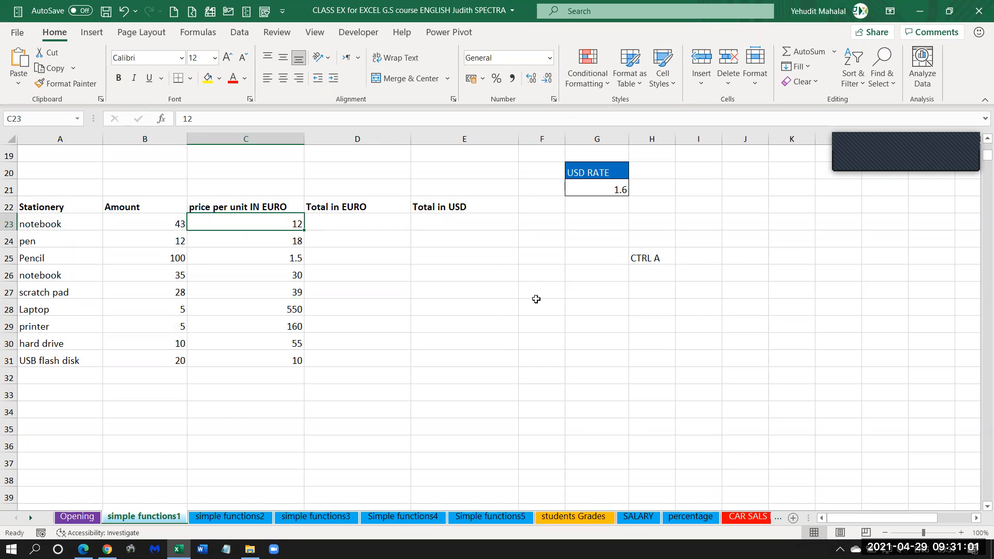
click(145, 259)
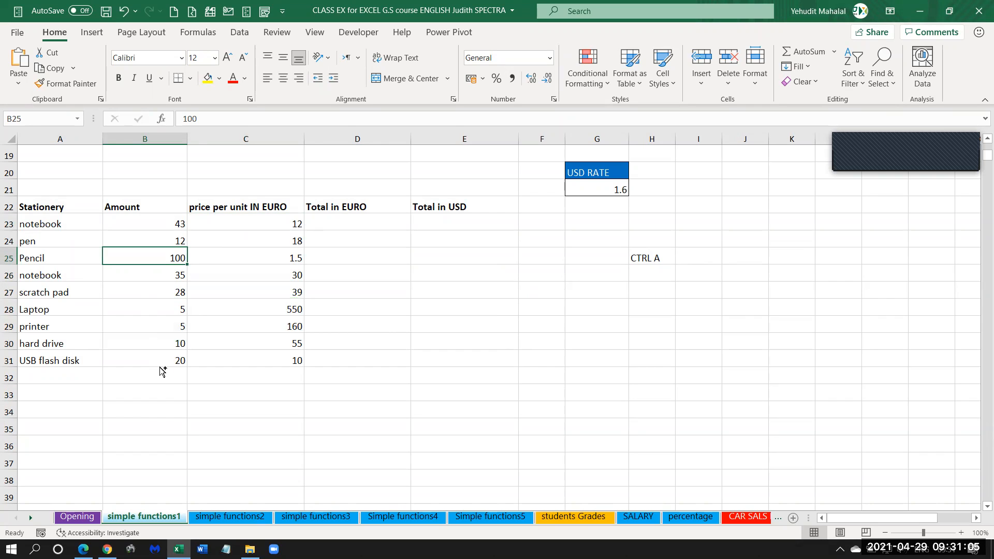
key(ctrl+a)
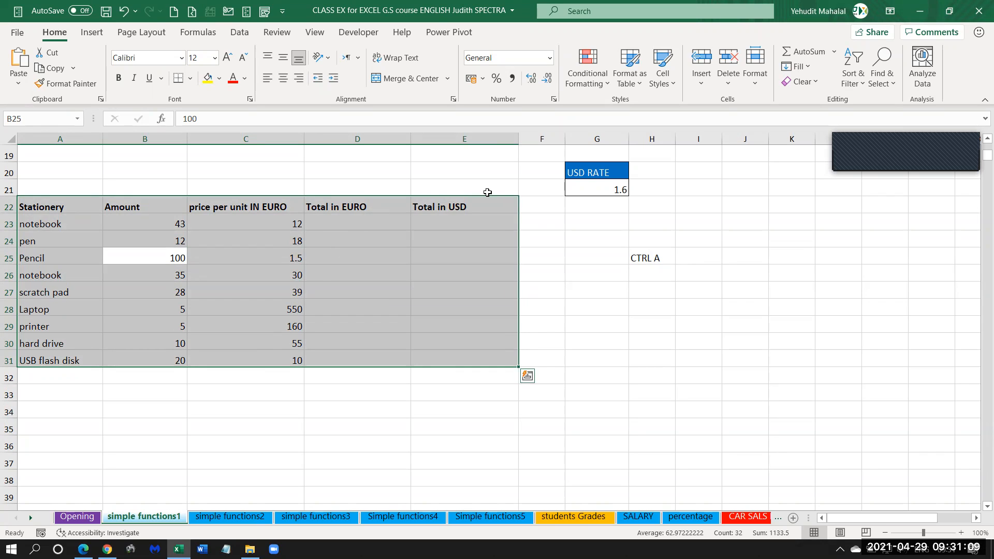
click(668, 288)
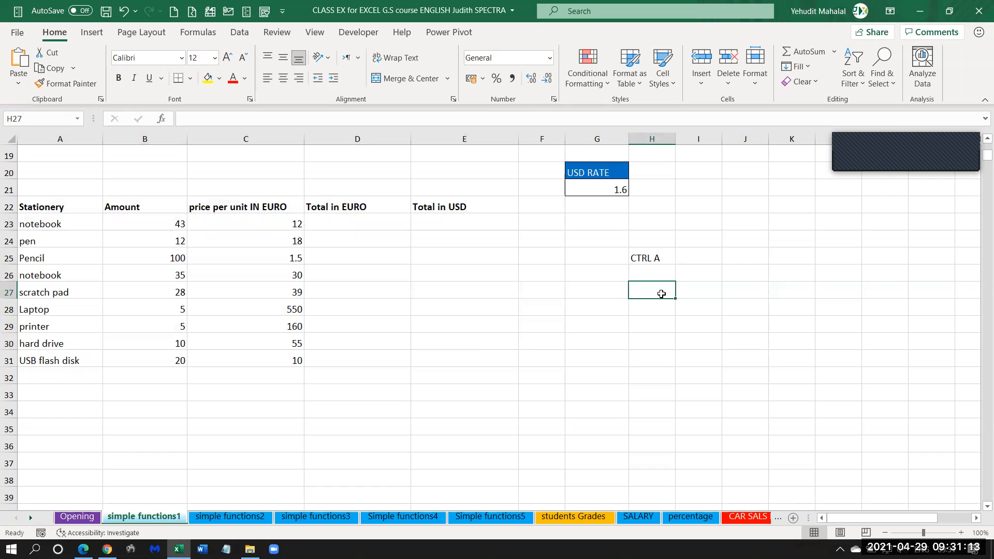
key(ctrl+a)
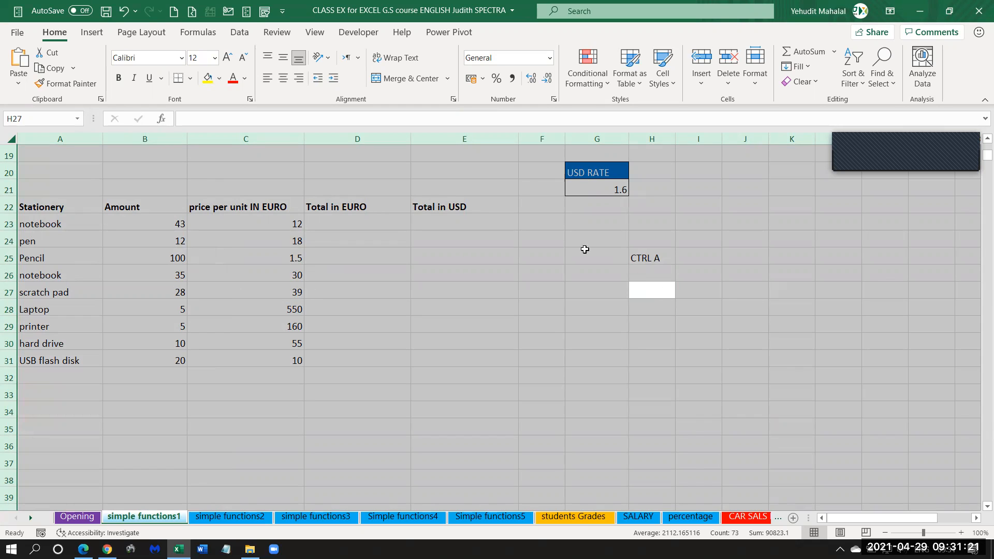
Select the whole Stationery table, A22:E31, starting from C24, and apply All Borders to it.
click(217, 241)
click(217, 241)
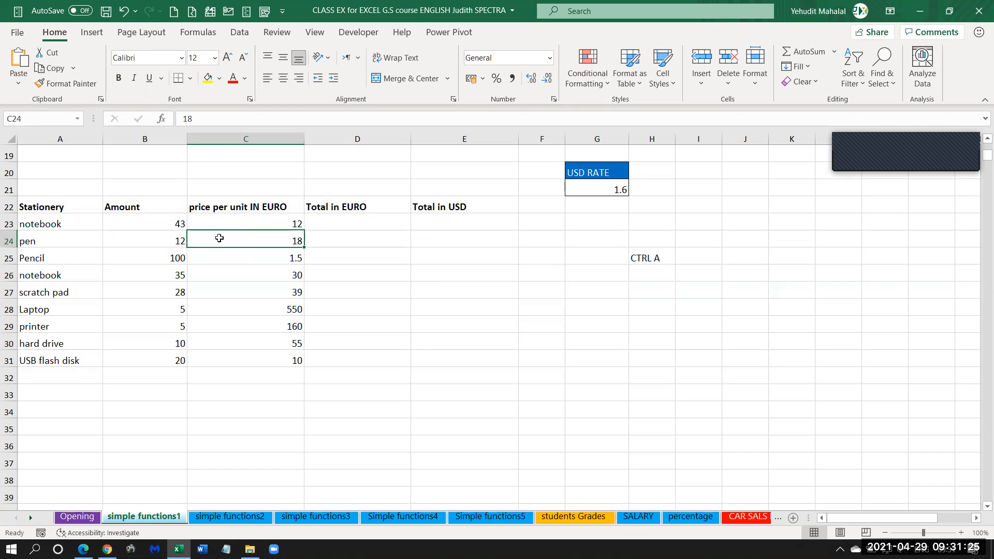
key(ctrl+a)
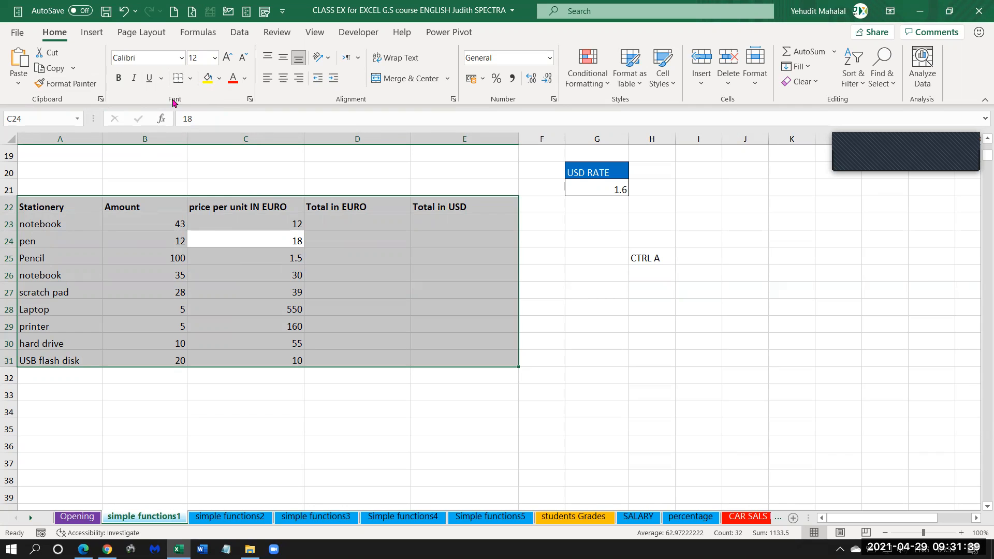
click(191, 80)
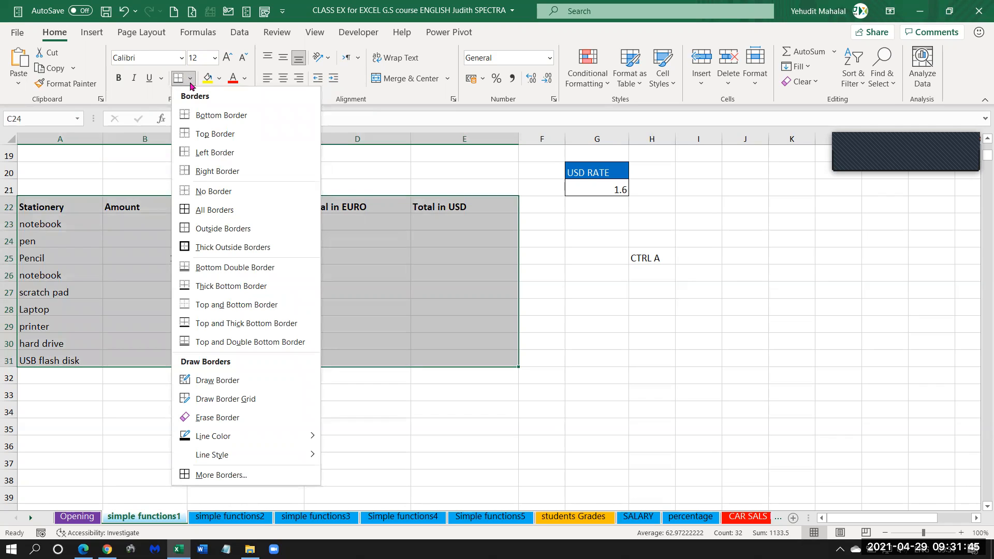
click(198, 211)
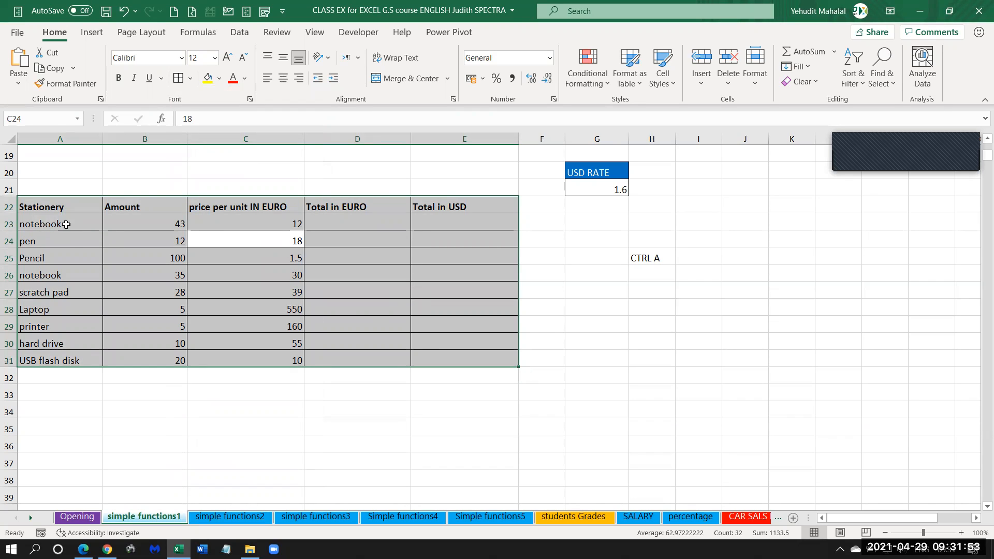
click(98, 253)
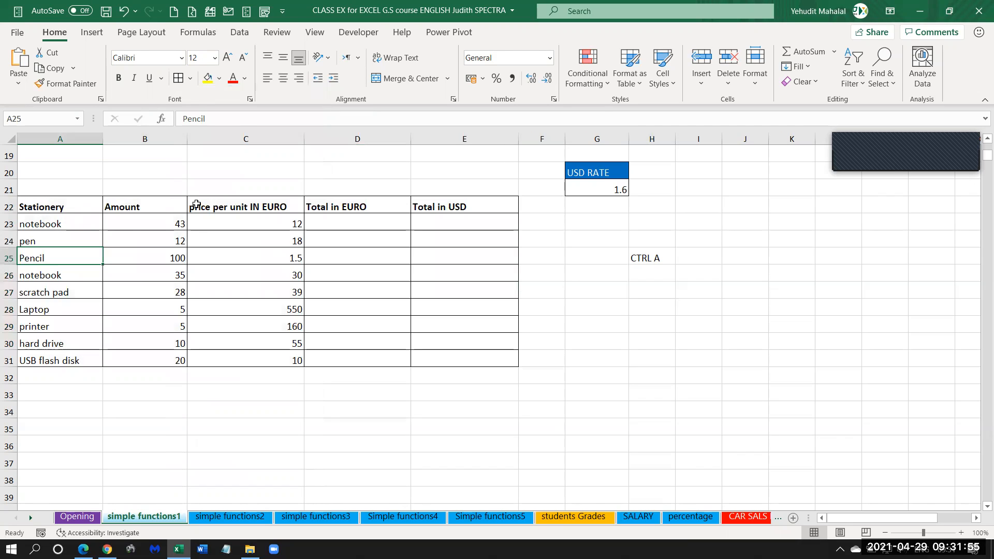
Fill the Stationery table's header row, A22:E22, with the standard dark blue color.
drag(33, 207, 447, 206)
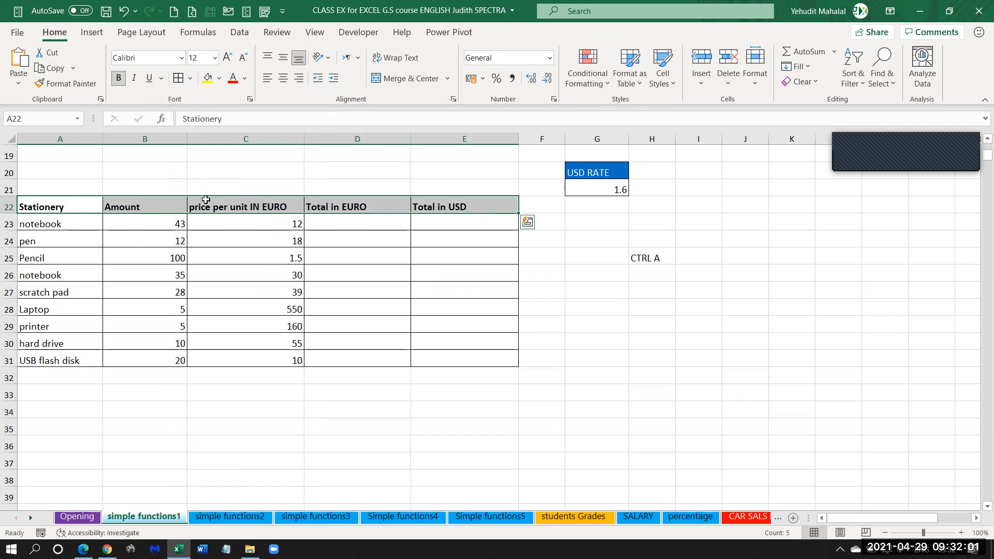
drag(41, 207, 455, 206)
click(219, 80)
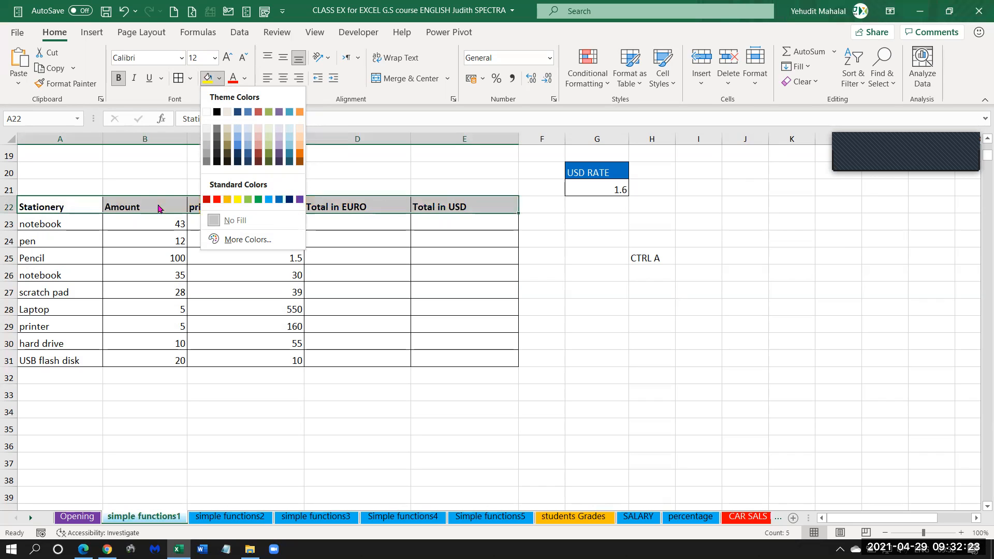
click(290, 200)
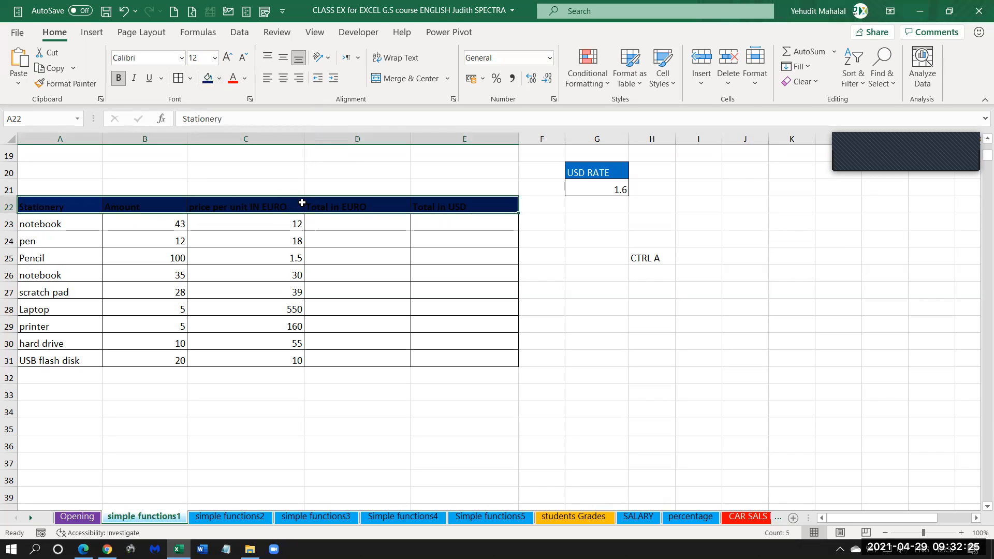
click(336, 206)
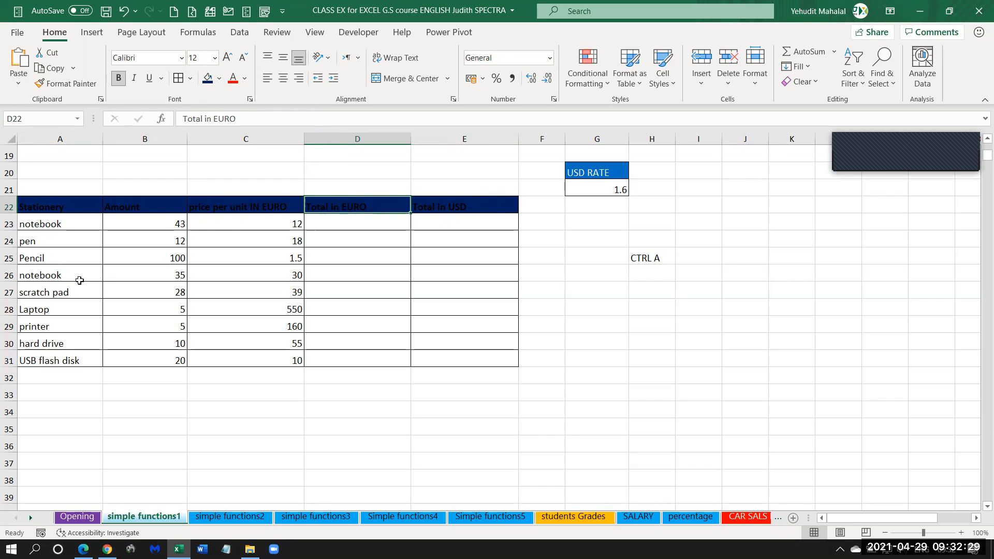
Change the font color of the Stationery header row, A22:E22, to white.
drag(29, 206, 438, 203)
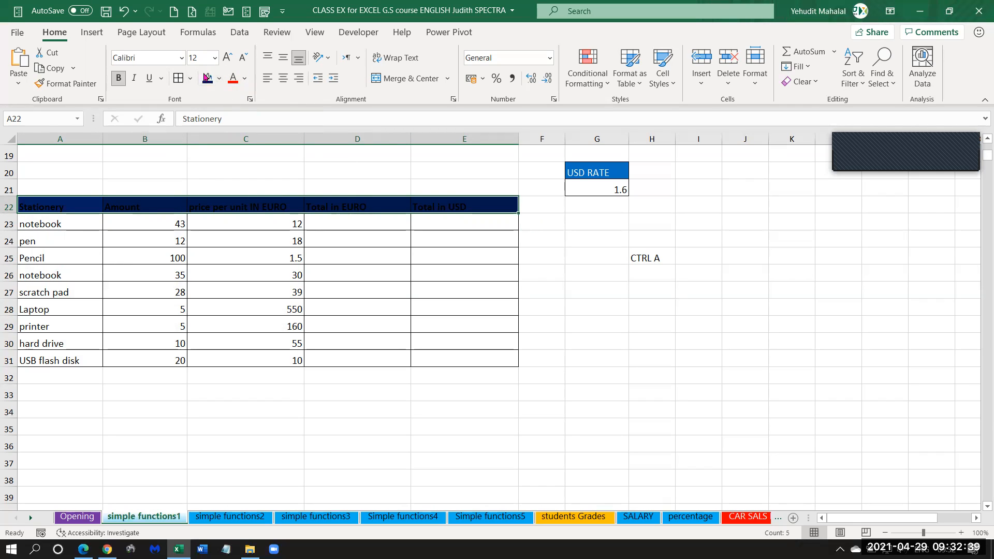
click(246, 79)
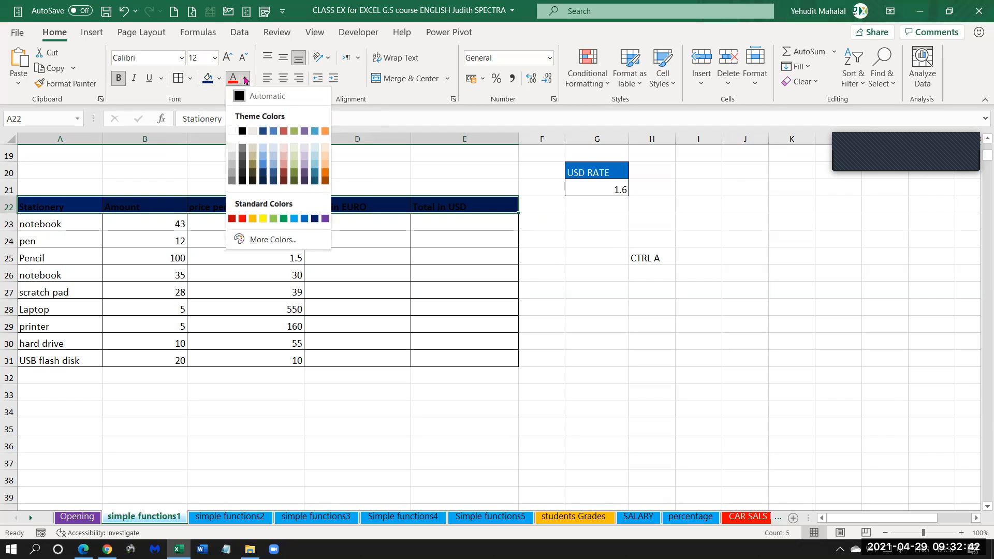
click(231, 134)
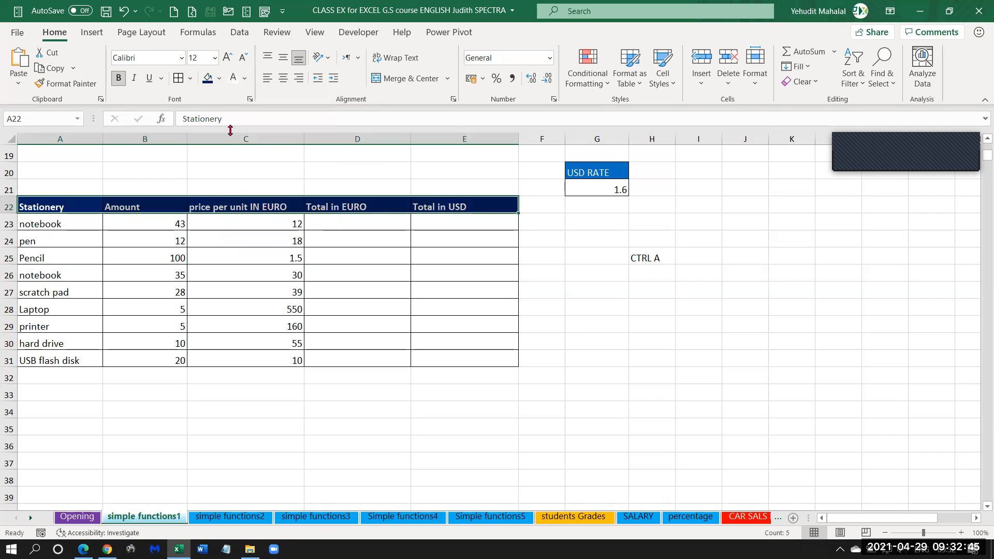
click(248, 253)
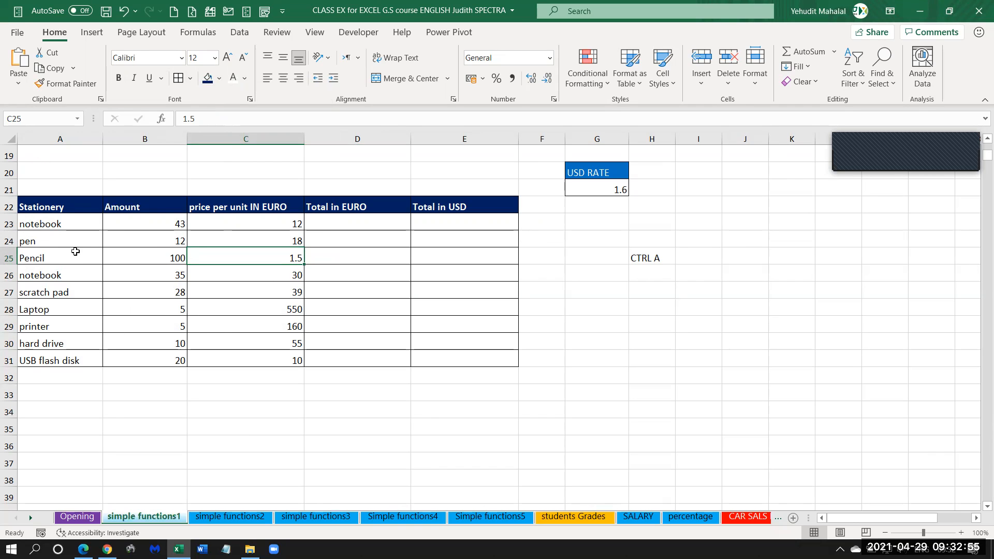
Calculate the first notebook's Total in EURO in D23 by multiplying amount by unit price with =B23*C23.
click(330, 222)
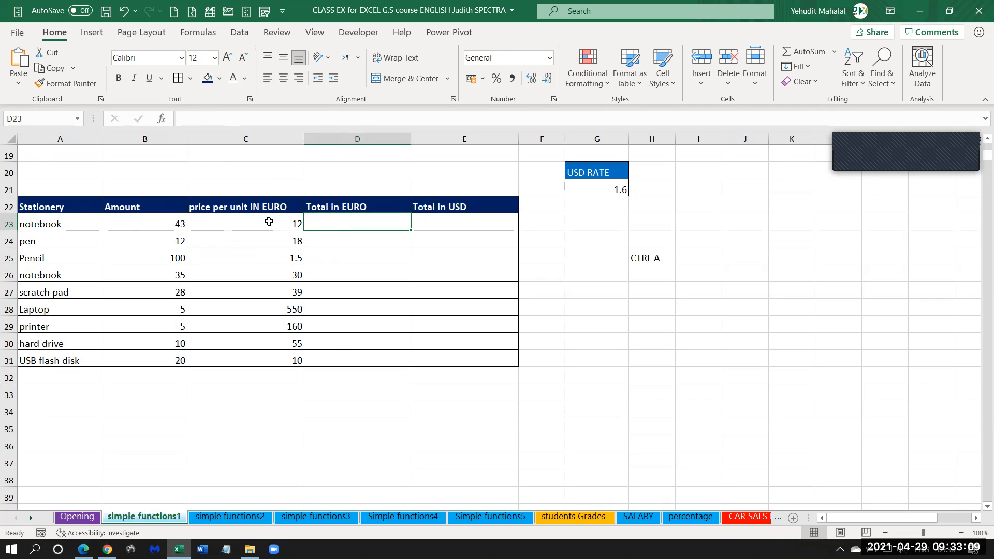
click(58, 227)
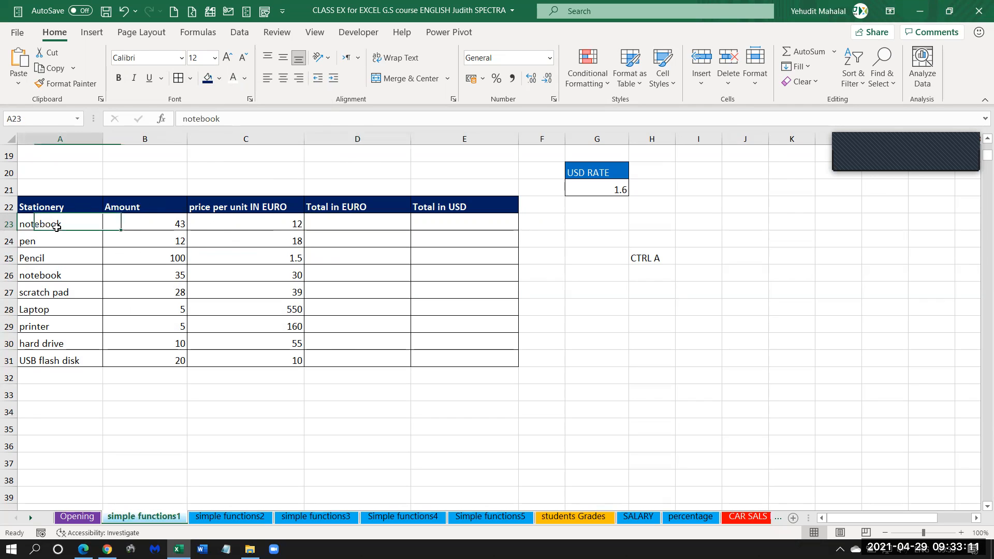
click(274, 224)
click(154, 223)
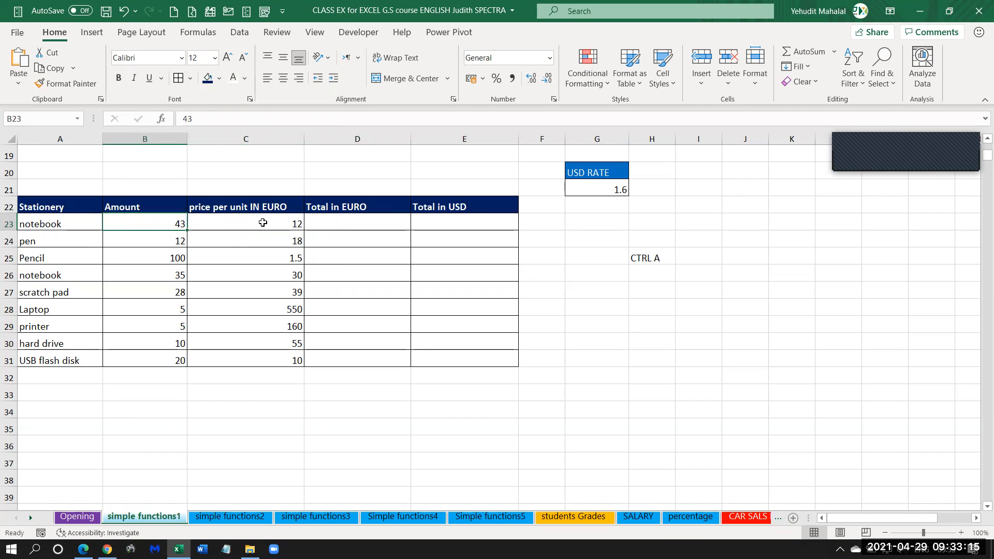
click(346, 219)
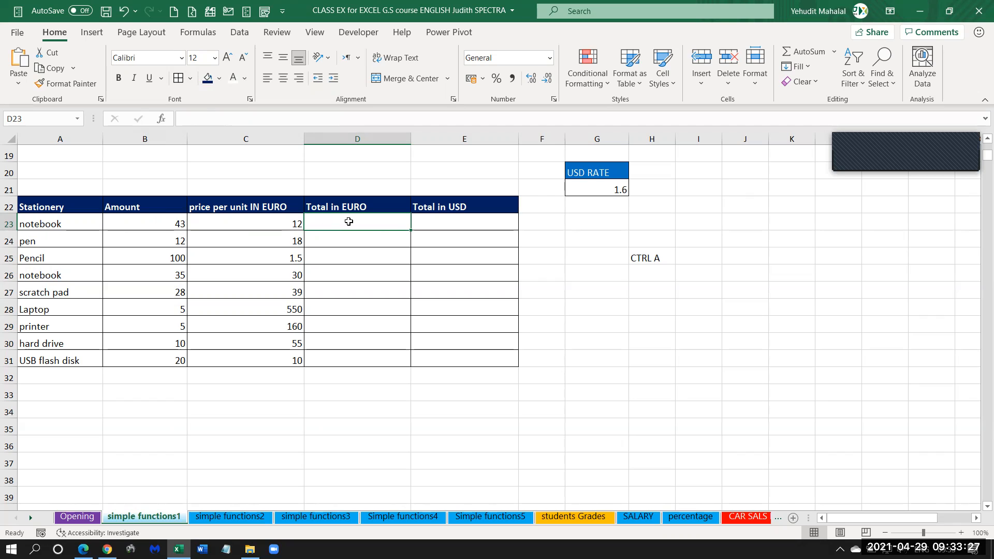
text(=)
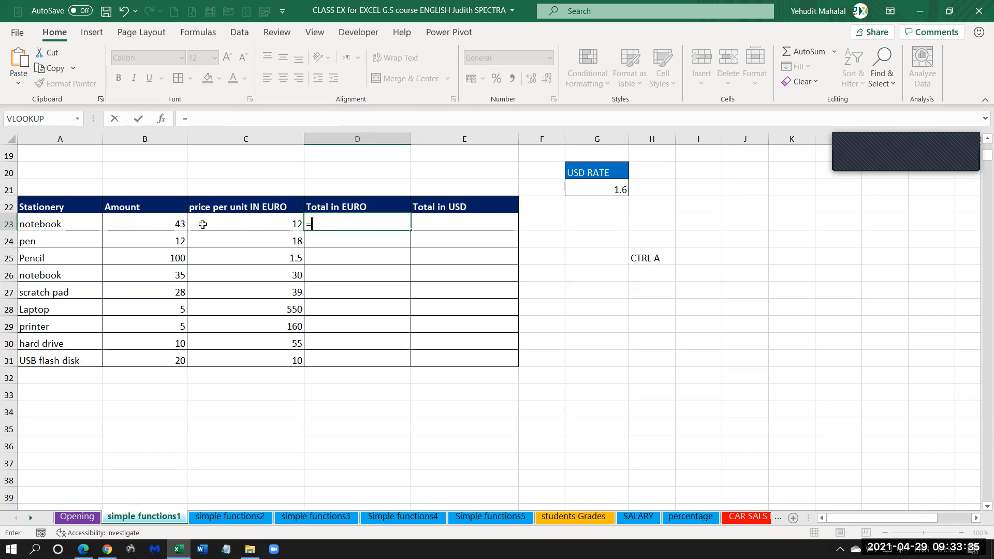
click(135, 224)
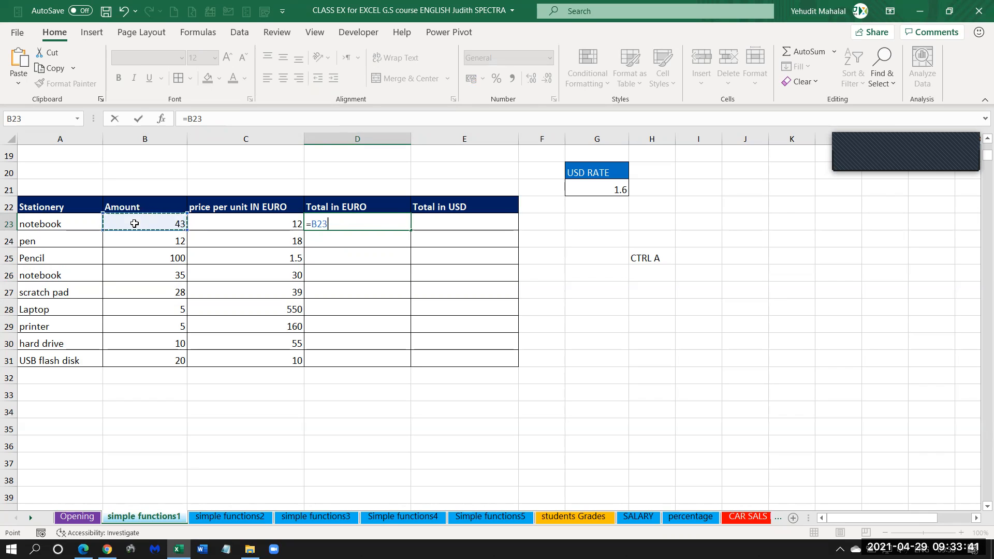
text(*)
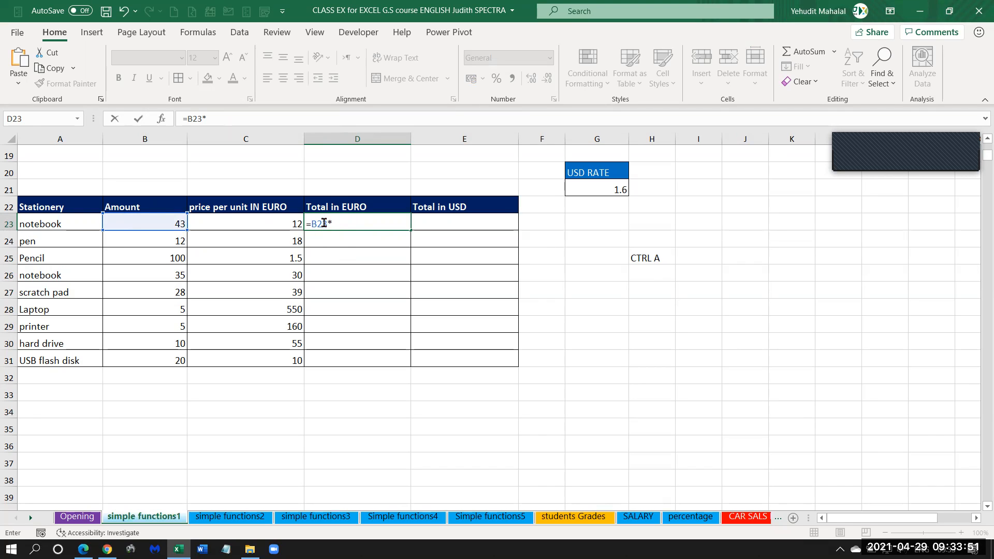
click(263, 223)
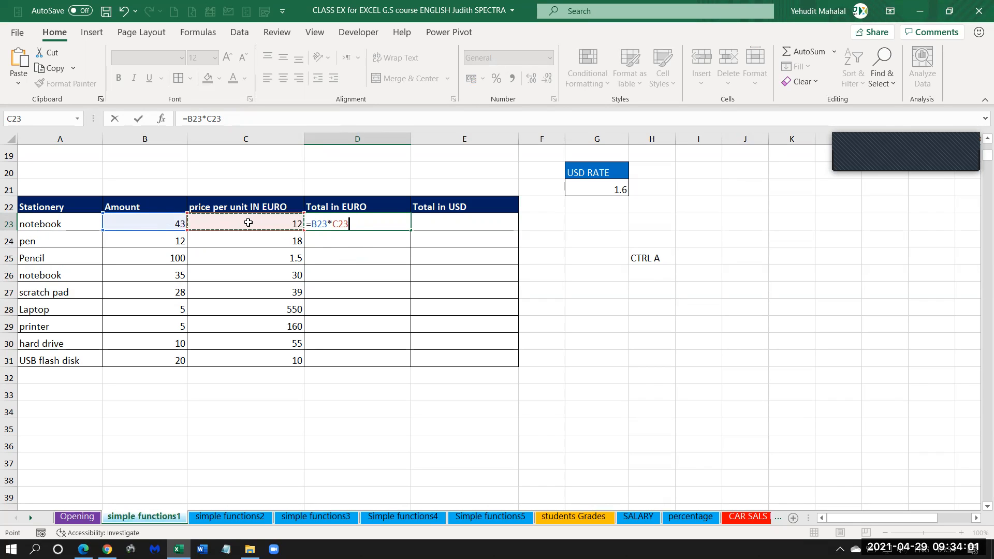
key(Return)
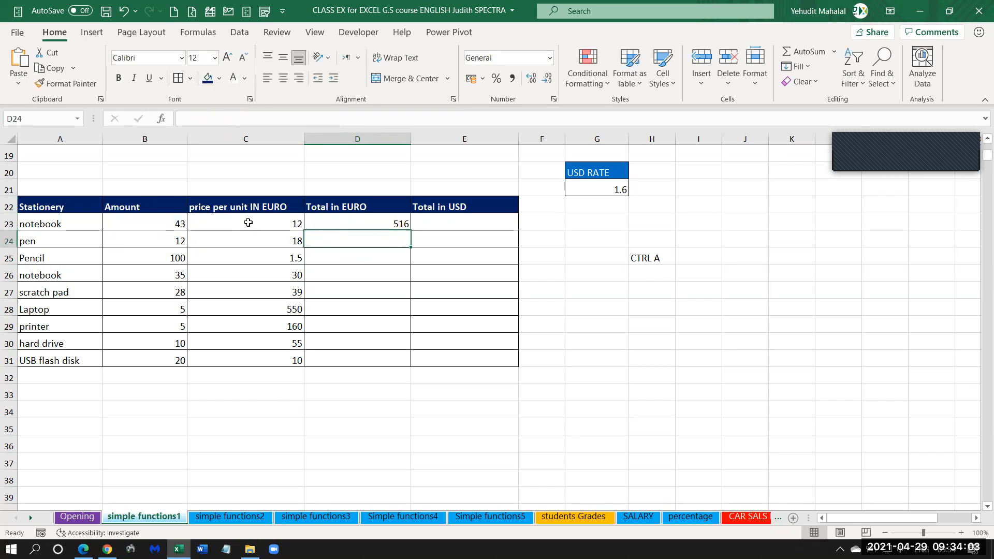
Copy the D23 formula down the Total in EURO column through D31, and check the formulas in D31 and D26.
click(342, 221)
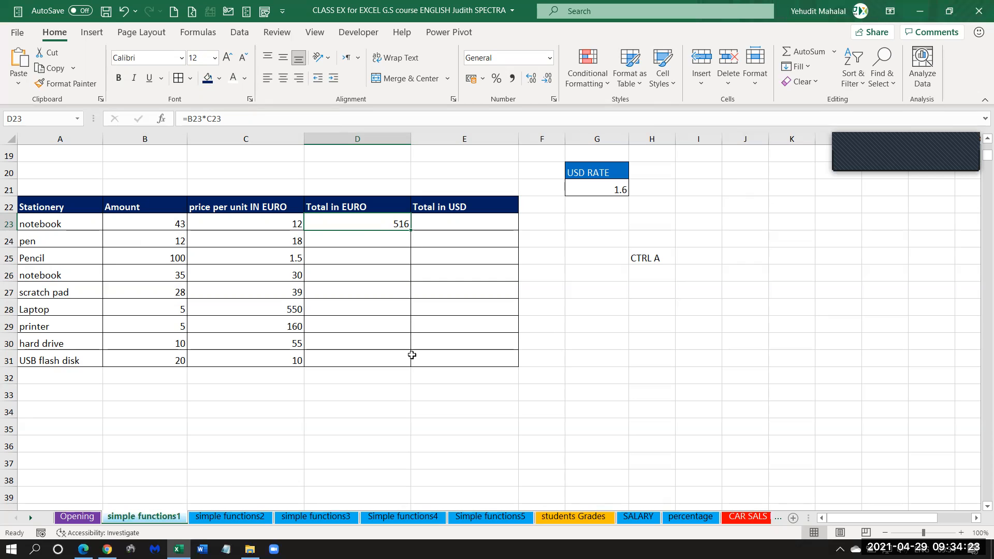
double_click(410, 230)
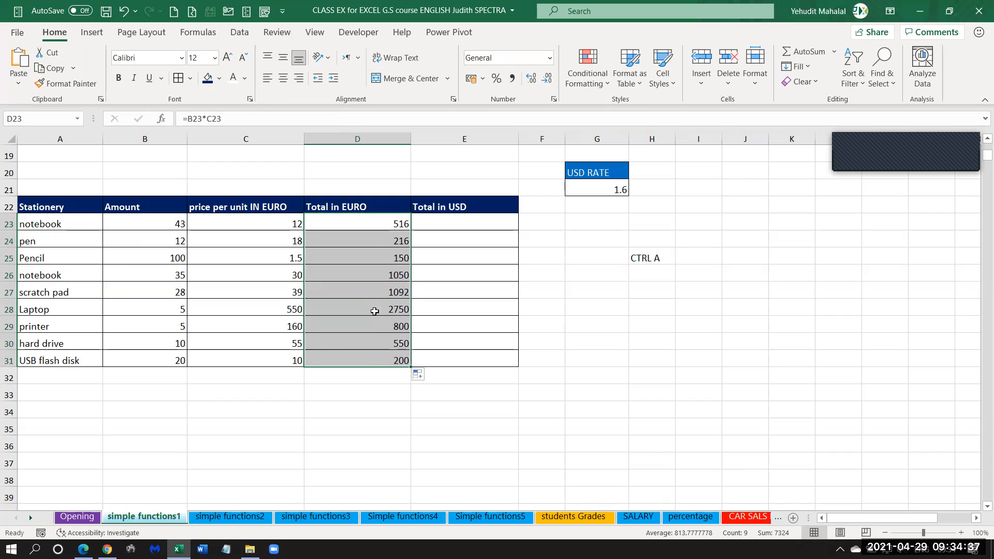
click(343, 360)
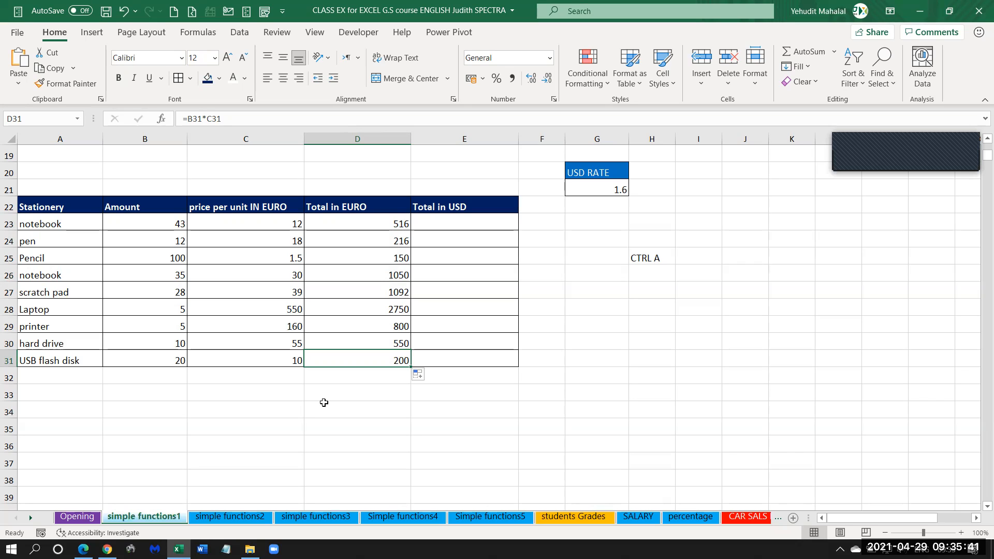
click(896, 144)
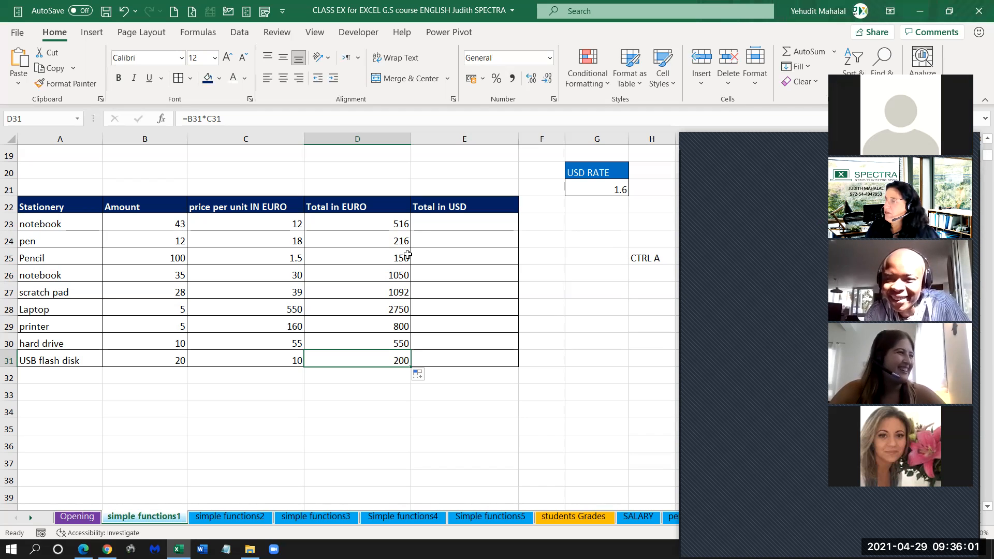
click(391, 278)
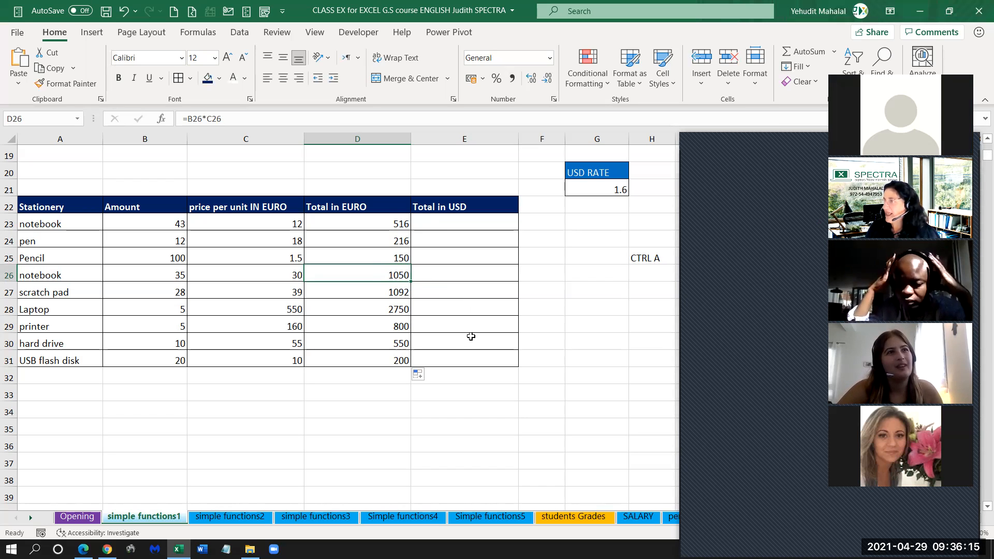
Review the Difference column formulas in D6:D10 of the Departments table and the Stationery unit price in C23.
click(498, 223)
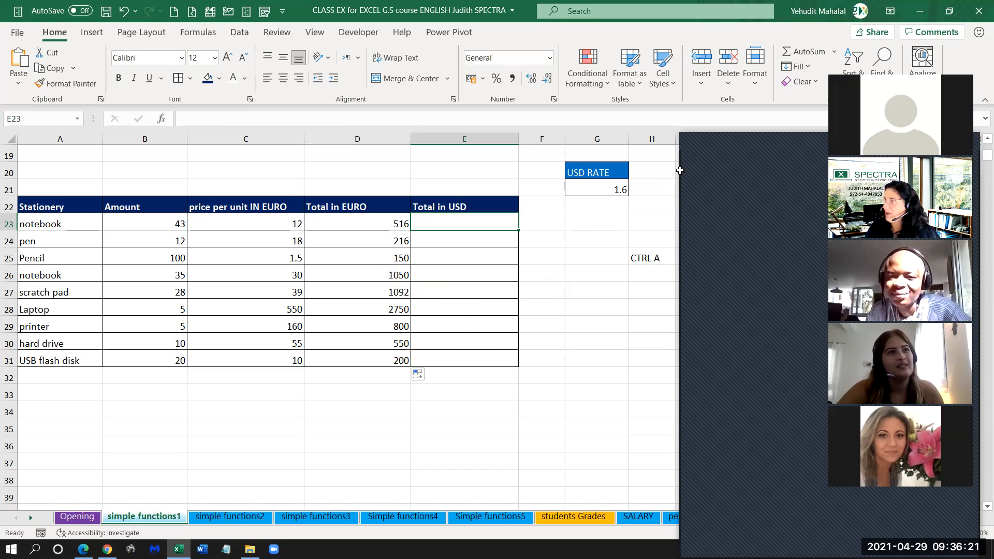
click(689, 146)
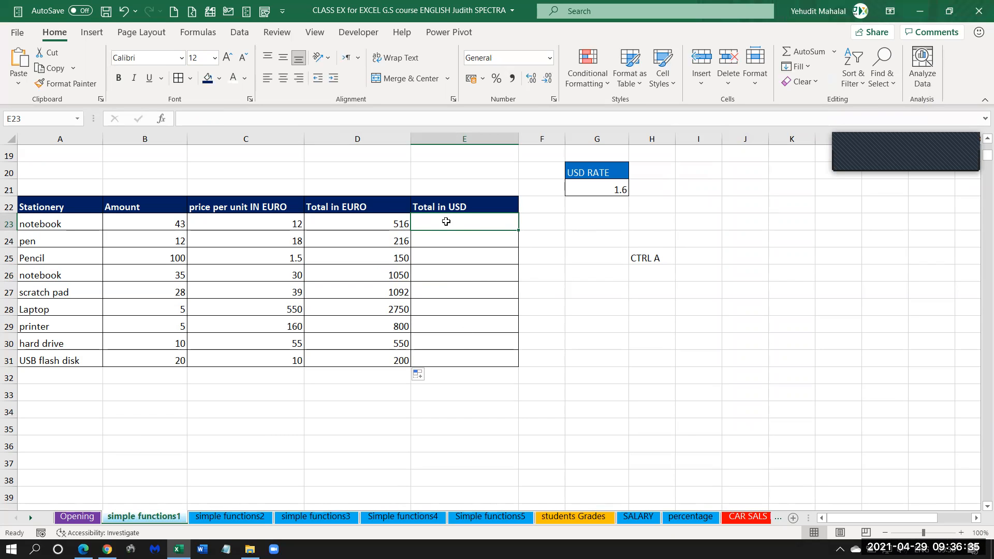
click(278, 224)
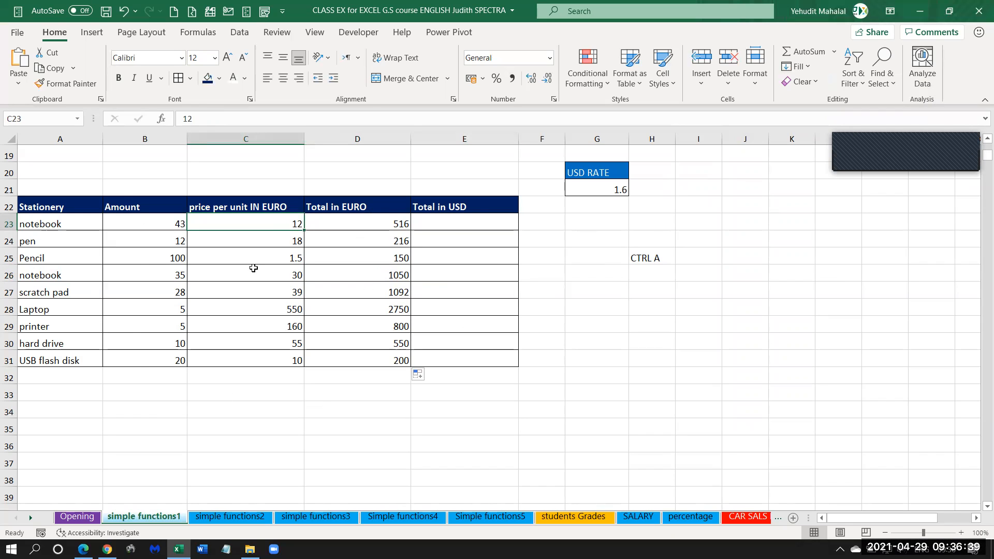
scroll(329, 366, up, 3)
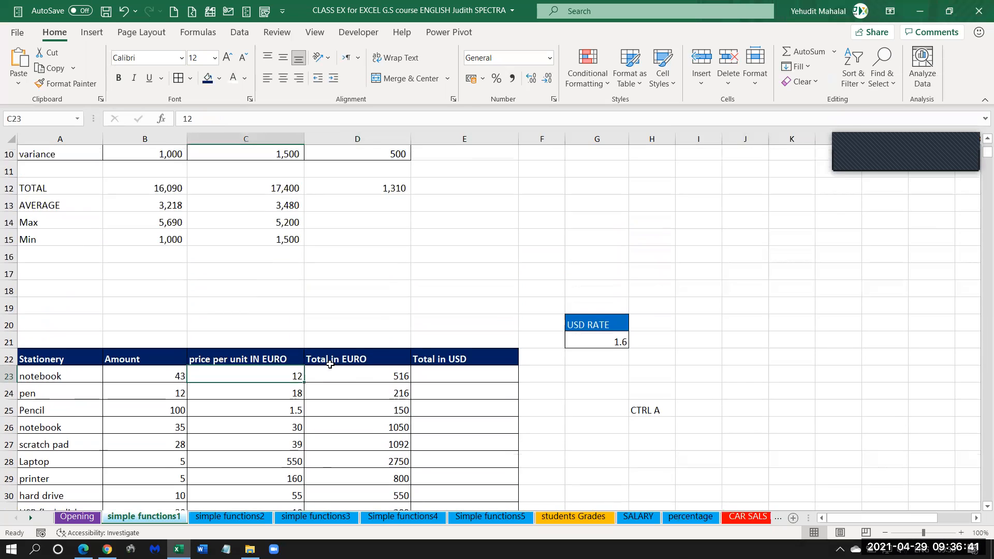
scroll(330, 365, up, 3)
click(372, 241)
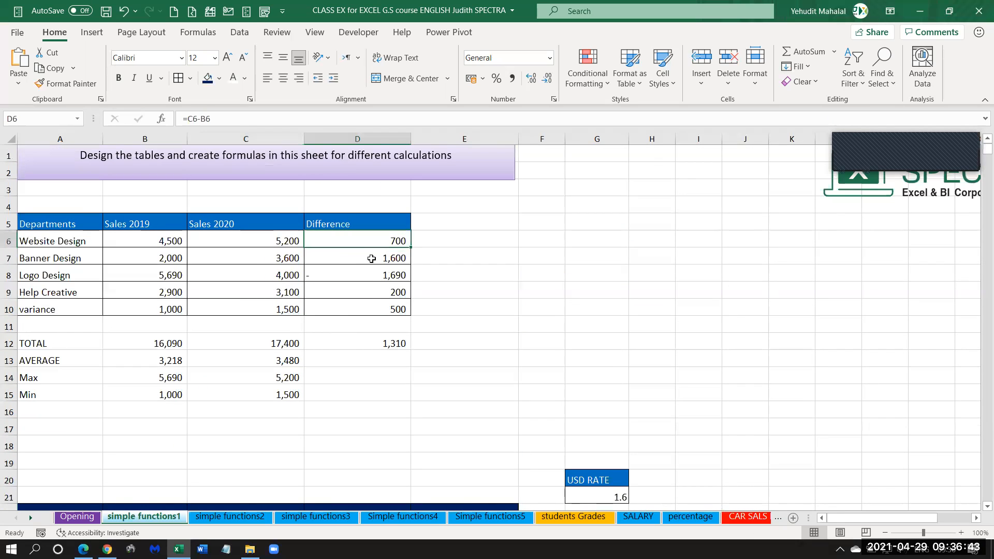
drag(372, 259, 373, 309)
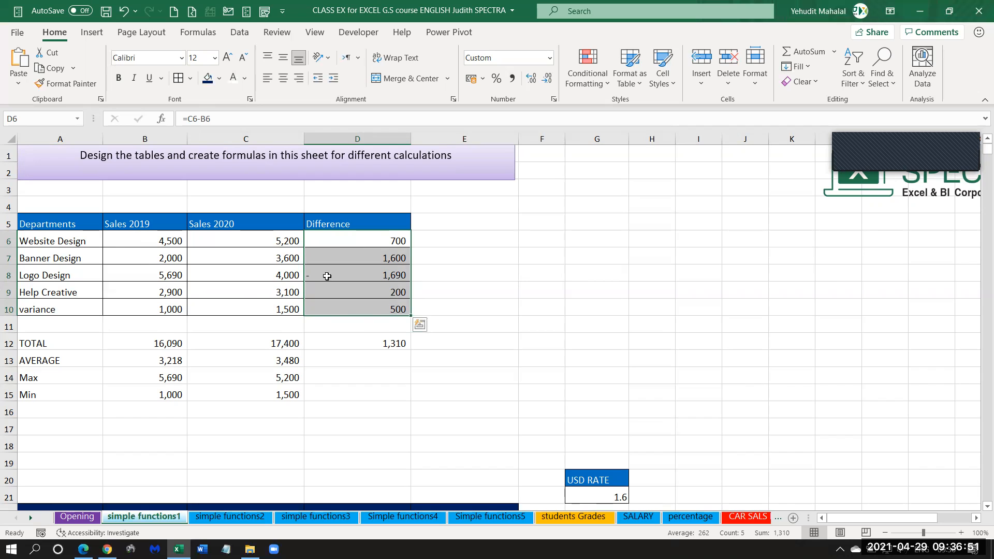
scroll(336, 269, down, 5)
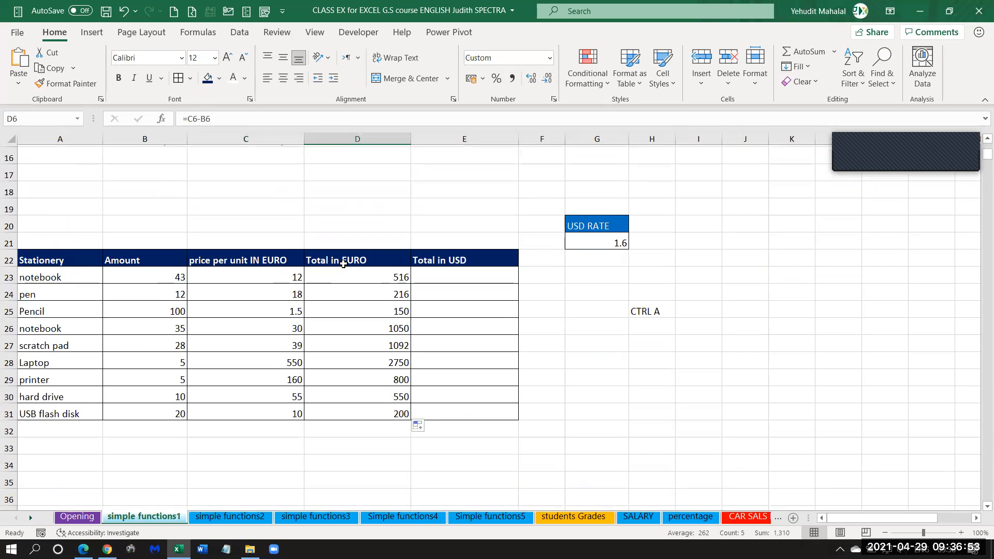
Examine the Total in EURO values in D23:D31, the empty Total in USD column and the USD RATE in G21.
click(433, 277)
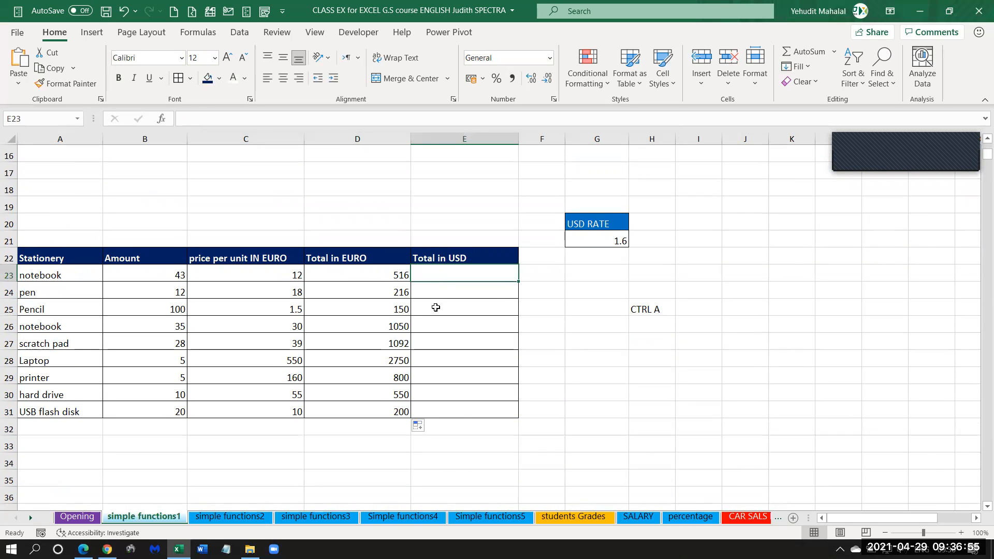
click(380, 275)
drag(380, 288, 386, 412)
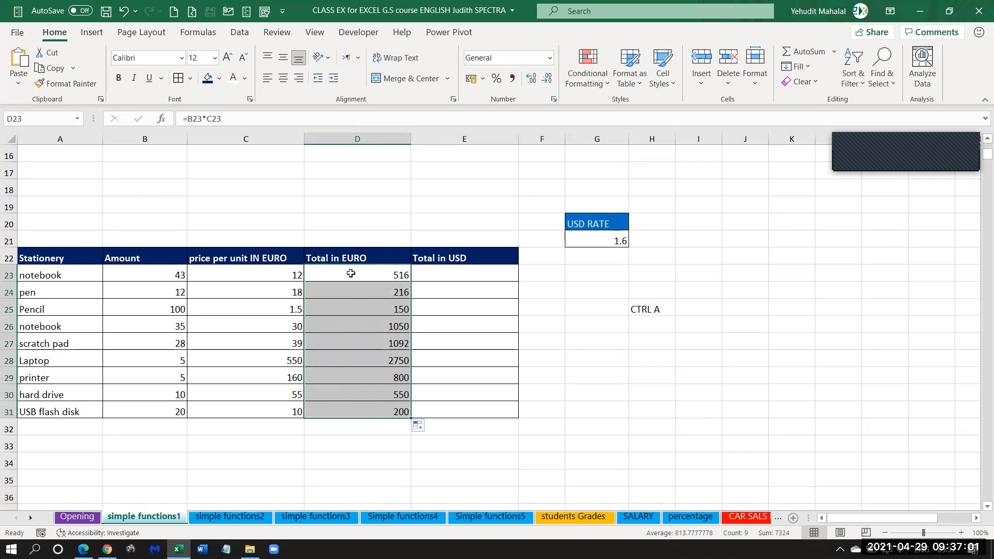
click(456, 266)
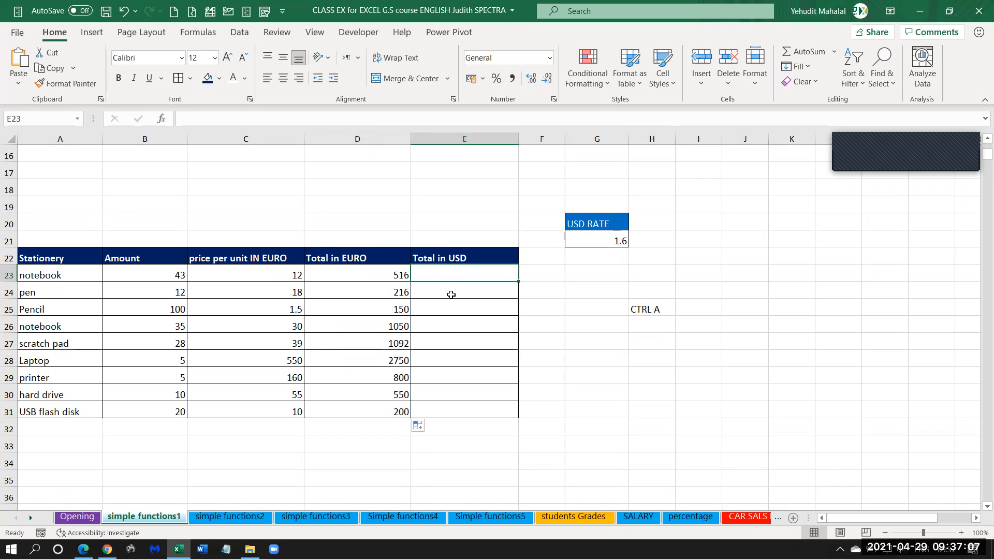
click(358, 275)
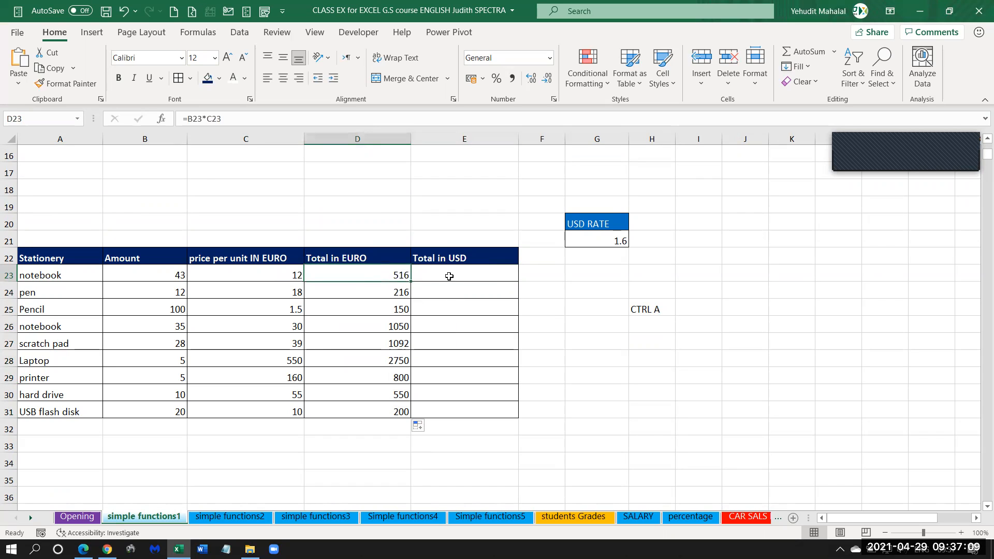
click(594, 241)
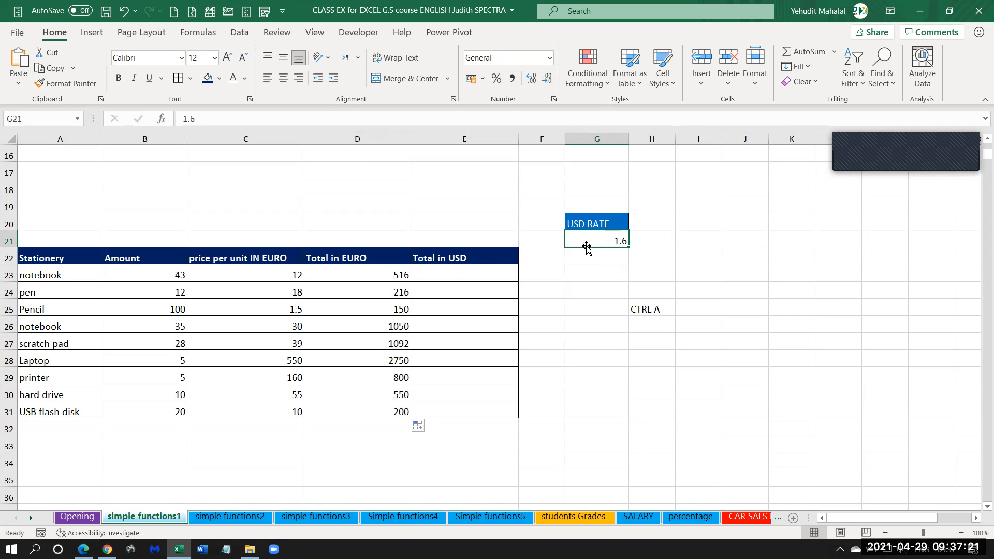
drag(395, 277, 384, 412)
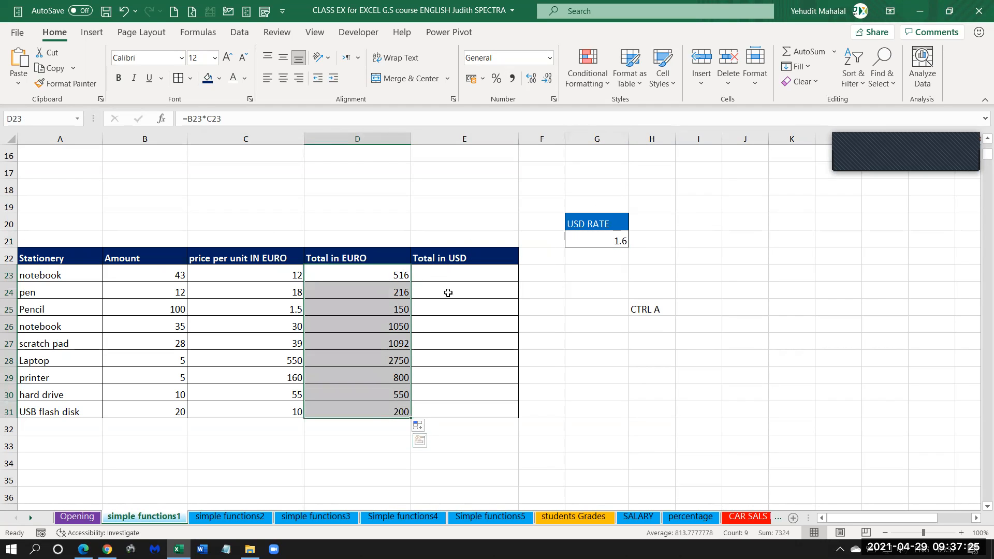
drag(458, 271, 454, 413)
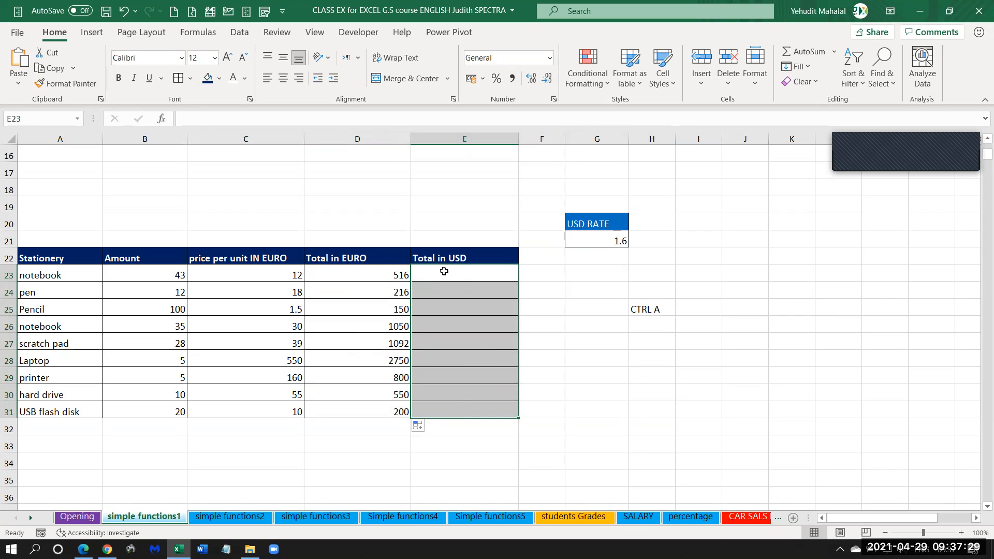
click(444, 275)
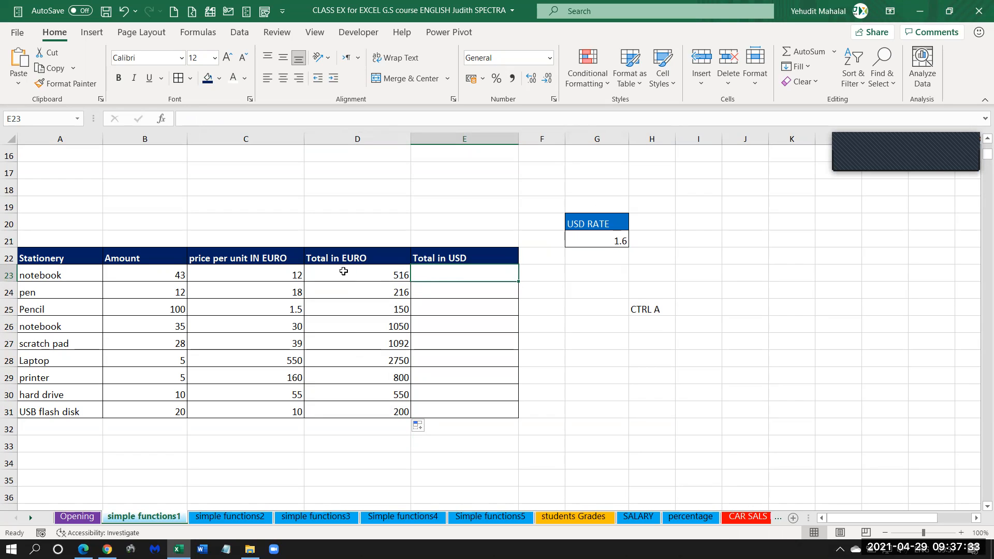
click(386, 275)
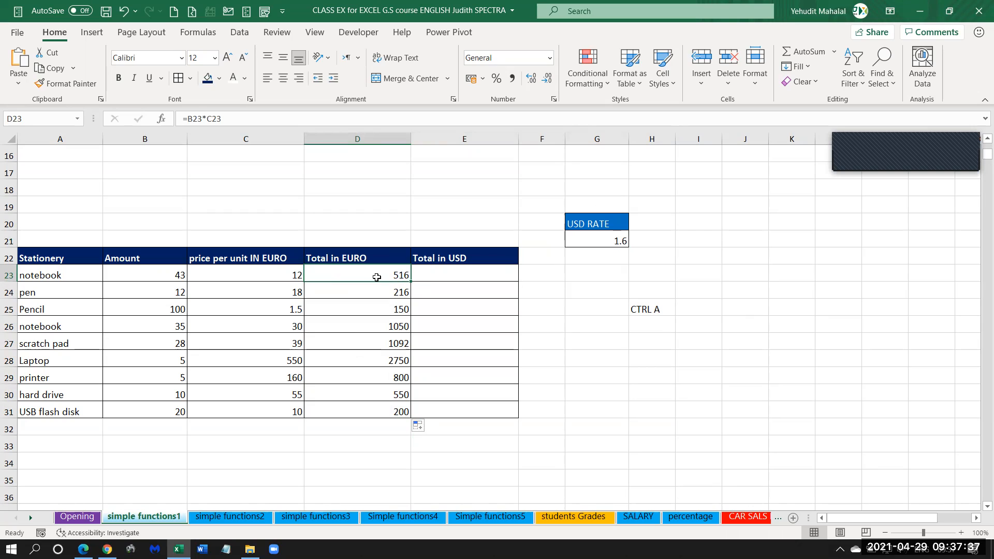
click(599, 239)
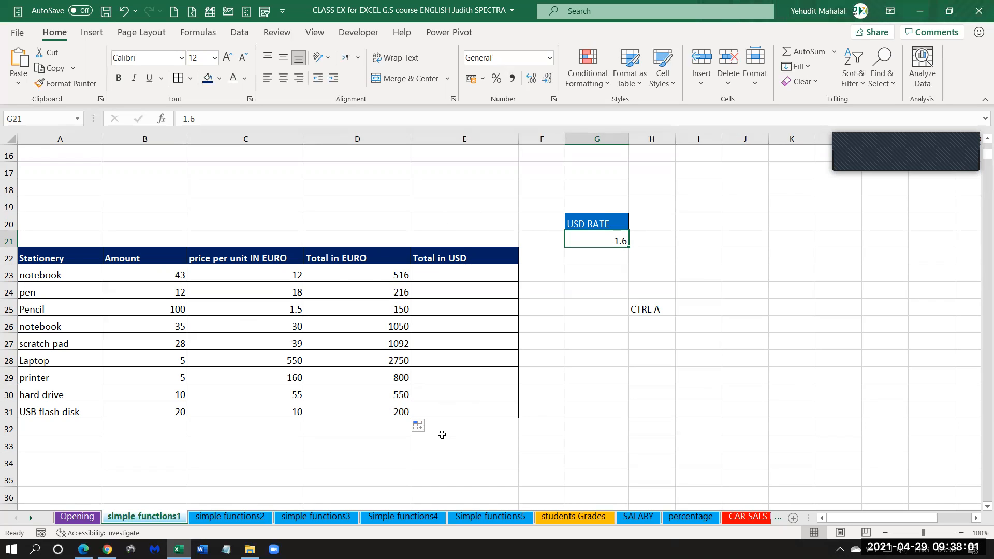
Calculate the first notebook's Total in USD in E23 by multiplying its EURO total by the USD rate with =D23*G21.
click(449, 276)
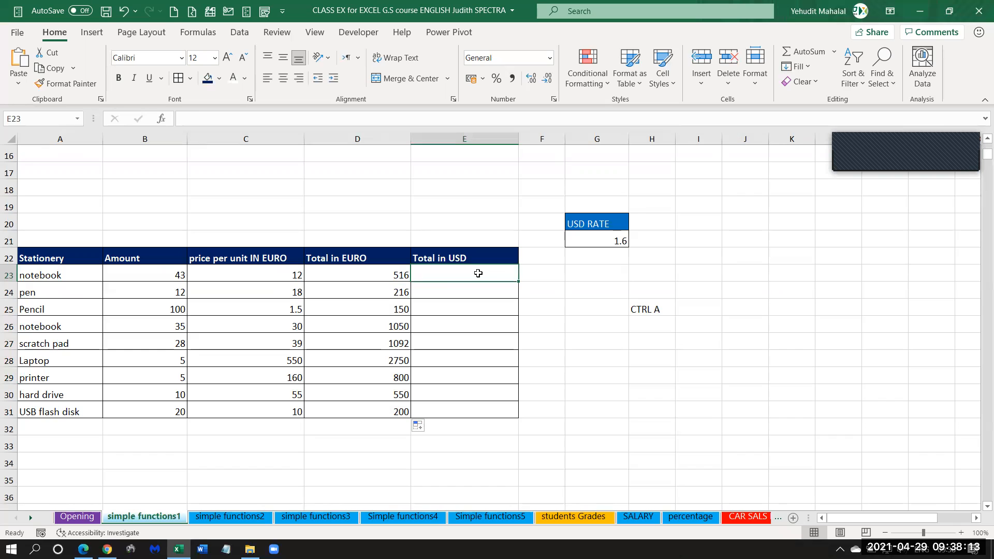
text(=)
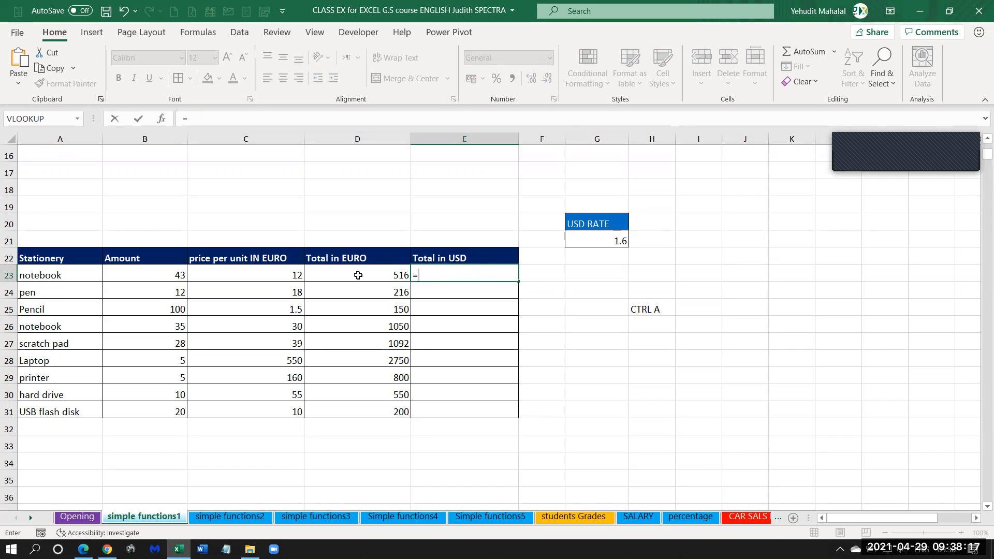
click(376, 274)
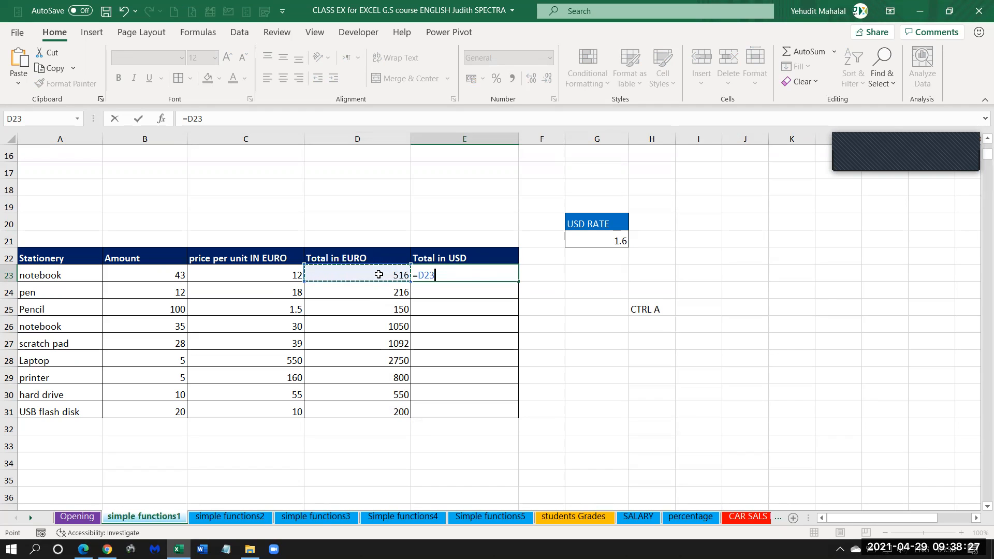
text(*)
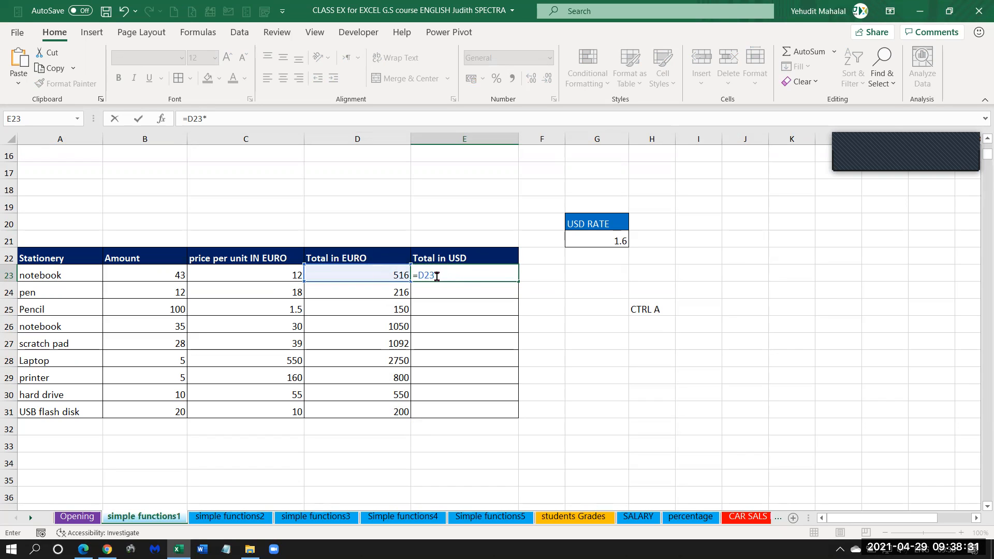
click(603, 241)
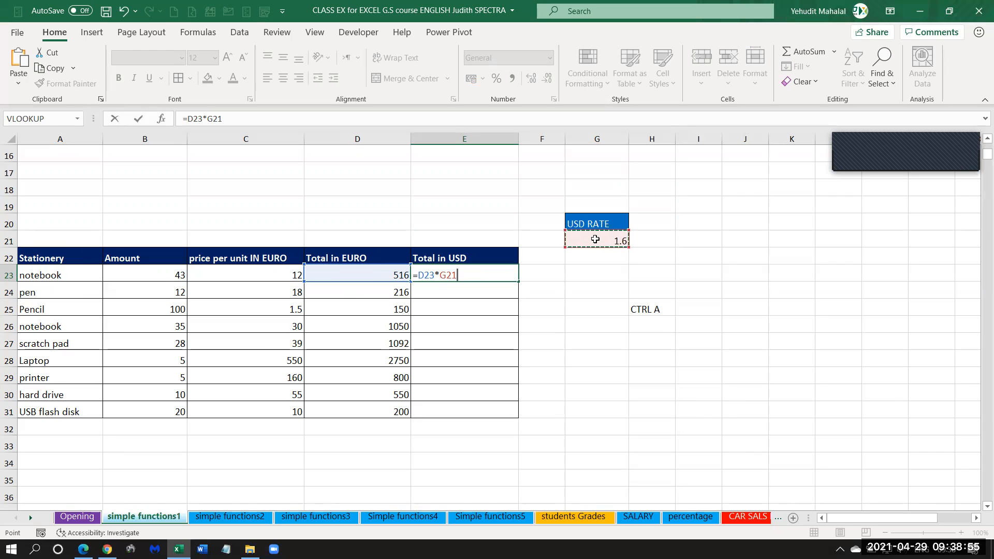
key(Return)
Copy the E23 formula down the Total in USD column through E31.
click(480, 273)
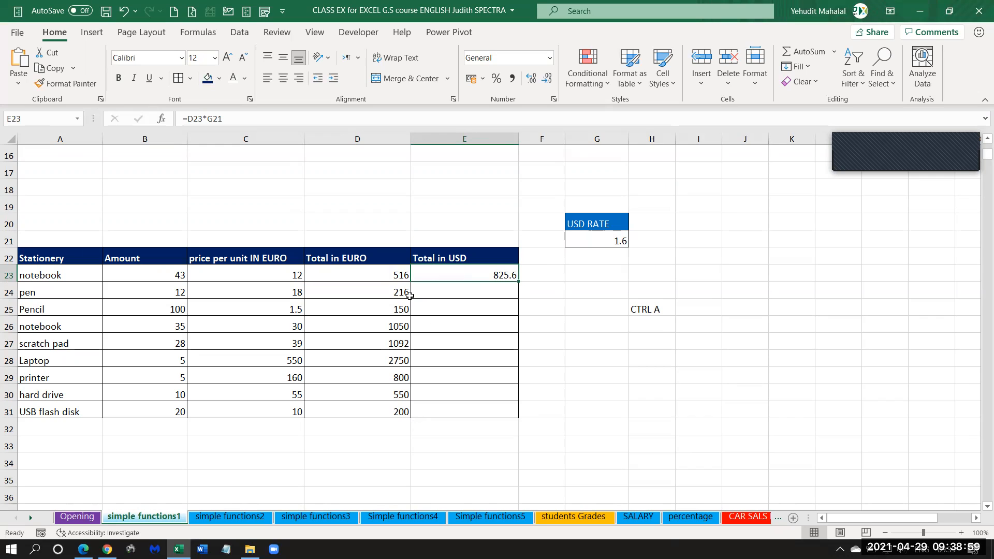
click(383, 275)
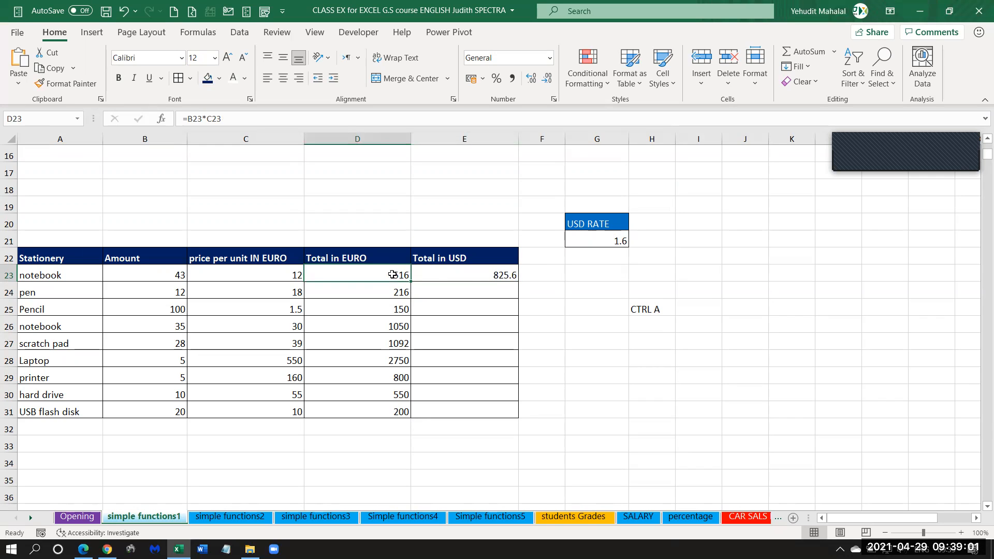
click(471, 270)
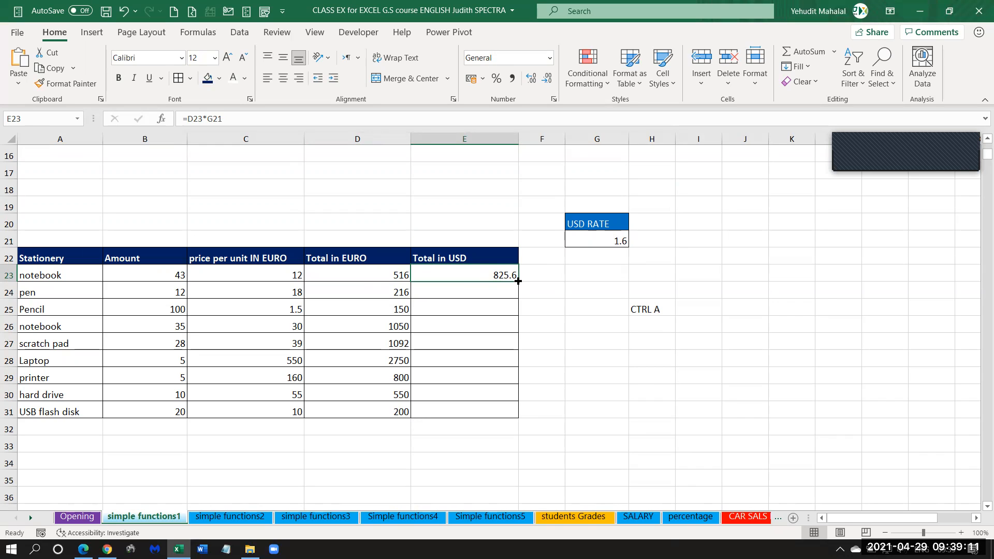
drag(519, 280, 514, 415)
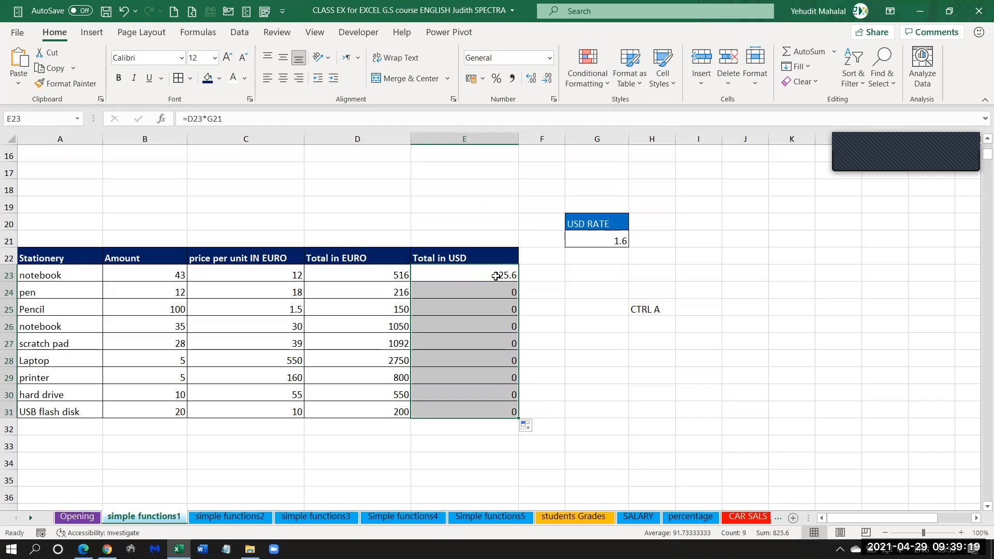
Compare the cell references used in the Total in USD formulas in E23 and E24.
click(495, 276)
click(496, 289)
click(478, 275)
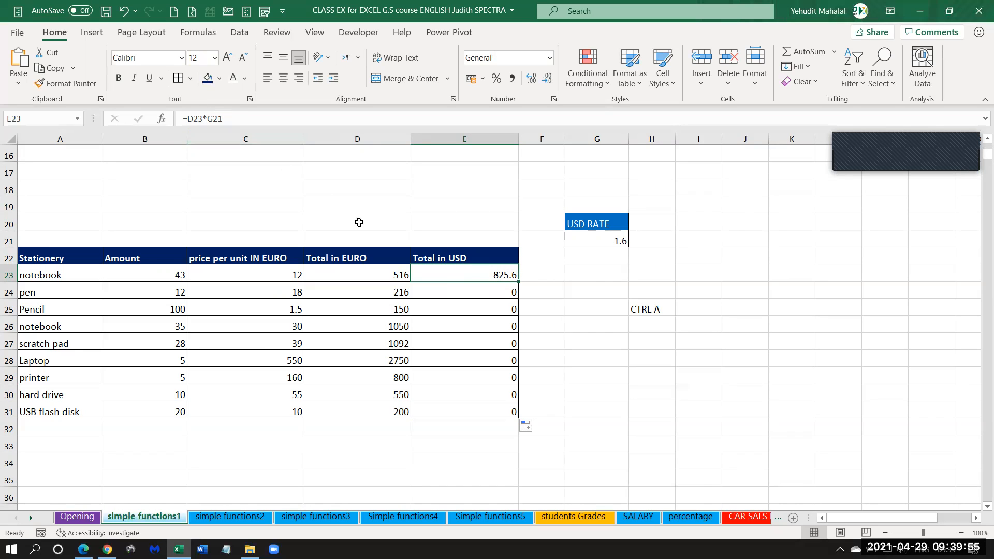
double_click(482, 274)
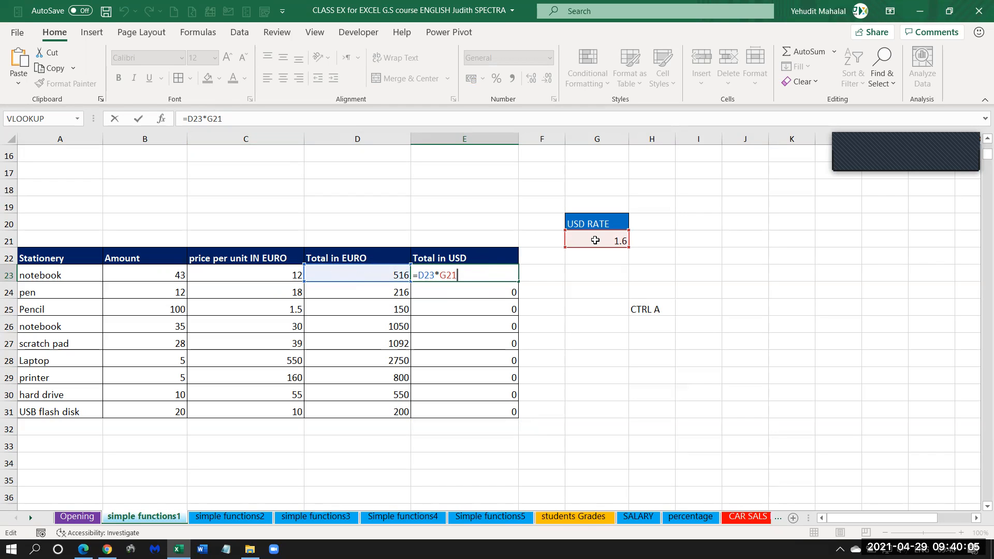
key(Return)
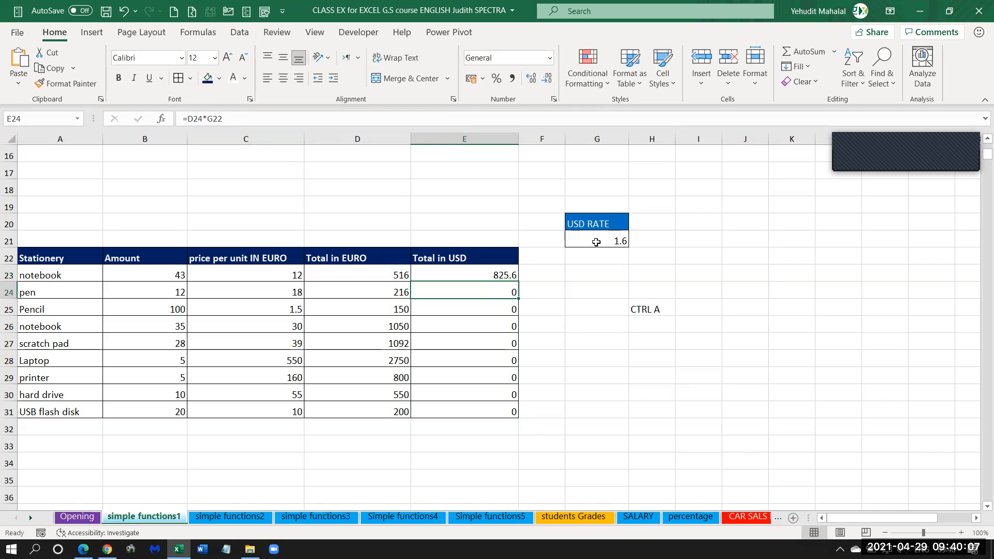
double_click(487, 291)
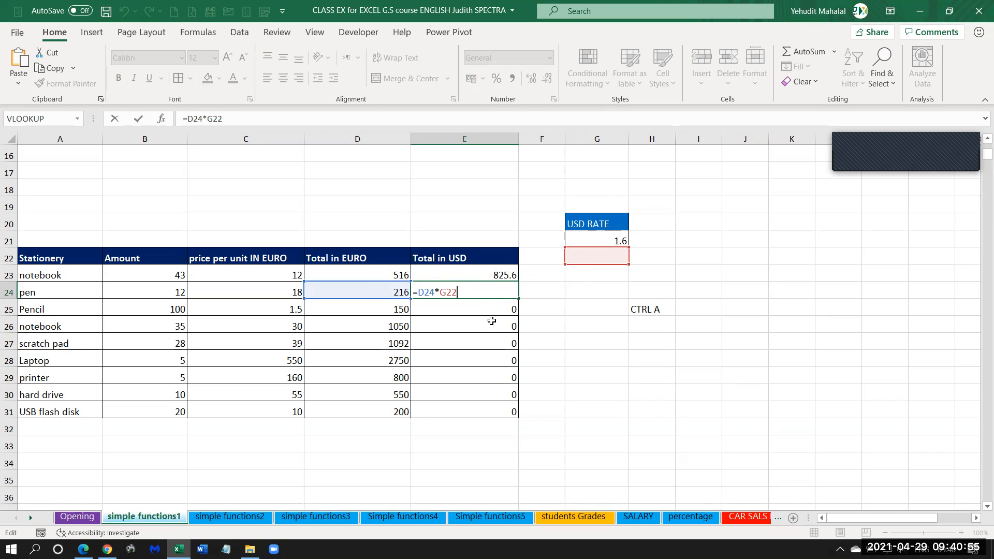
key(Return)
click(489, 289)
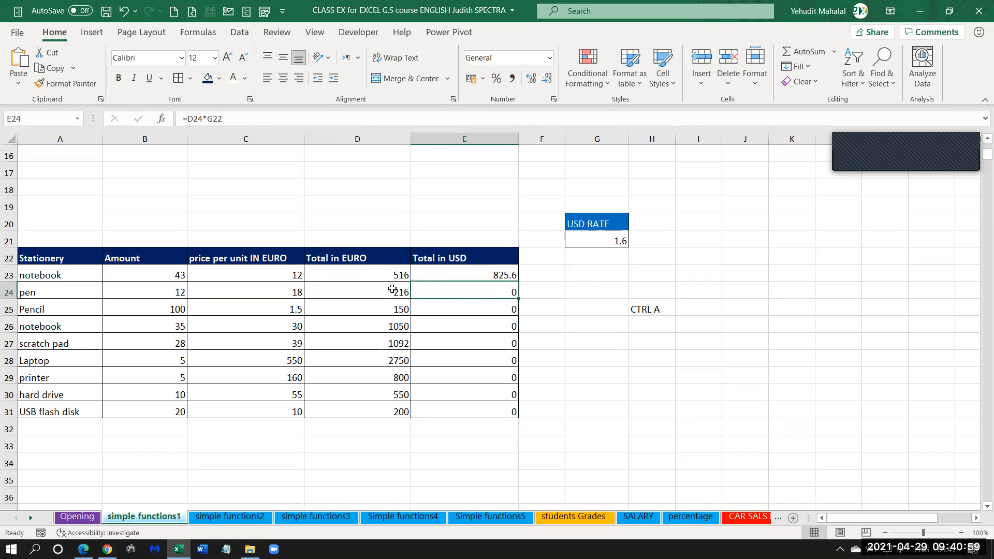
Trace the precedents of the Total in USD formulas in E23 and E24.
click(477, 274)
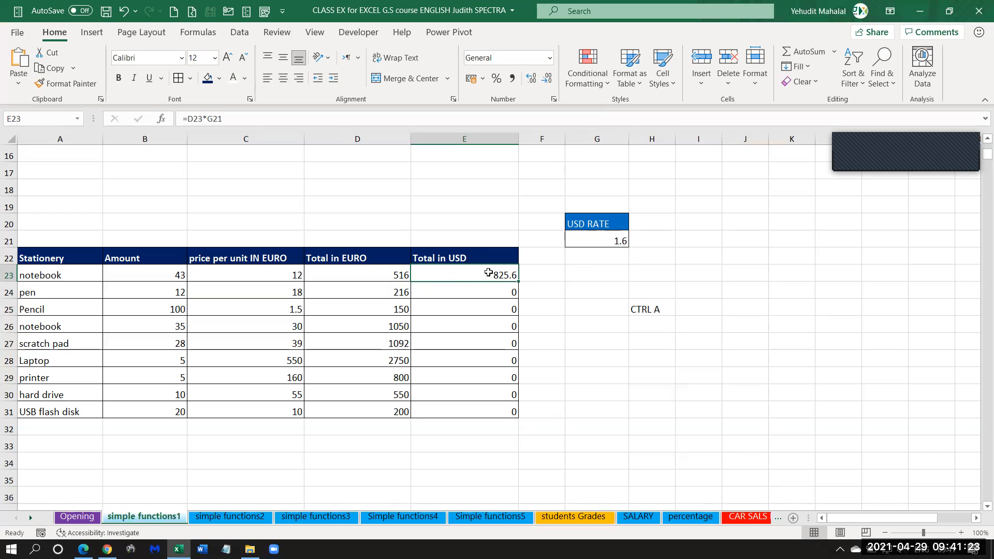
click(207, 36)
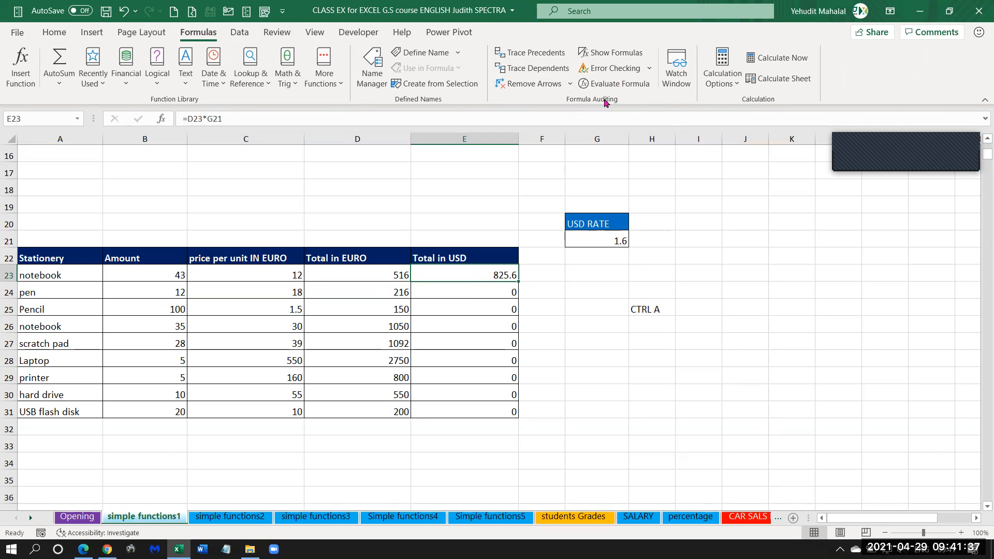
click(517, 55)
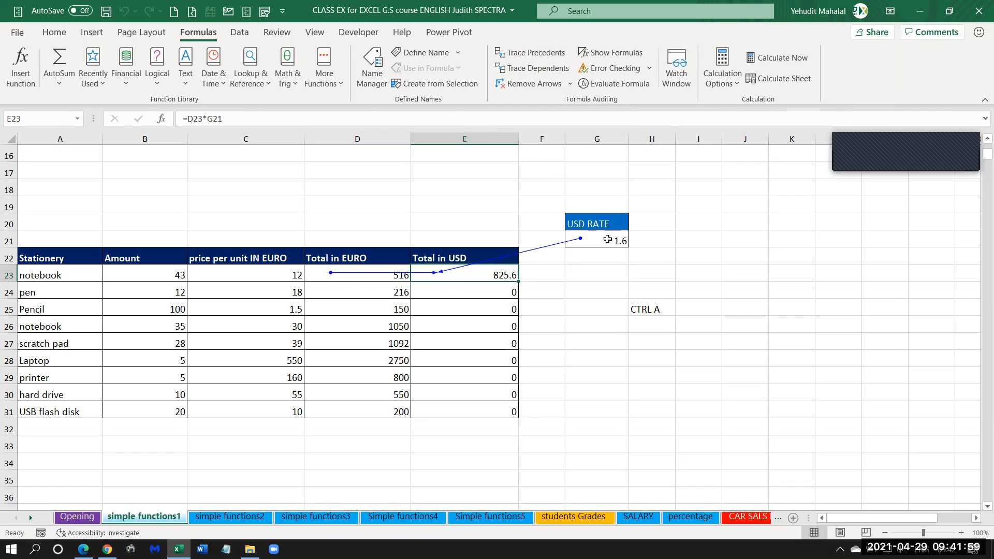
click(477, 292)
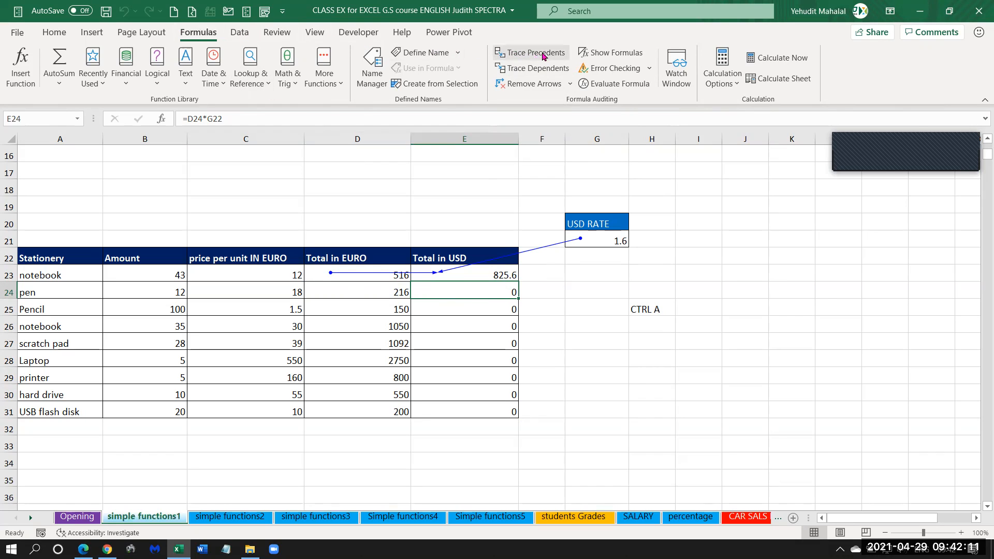
click(524, 54)
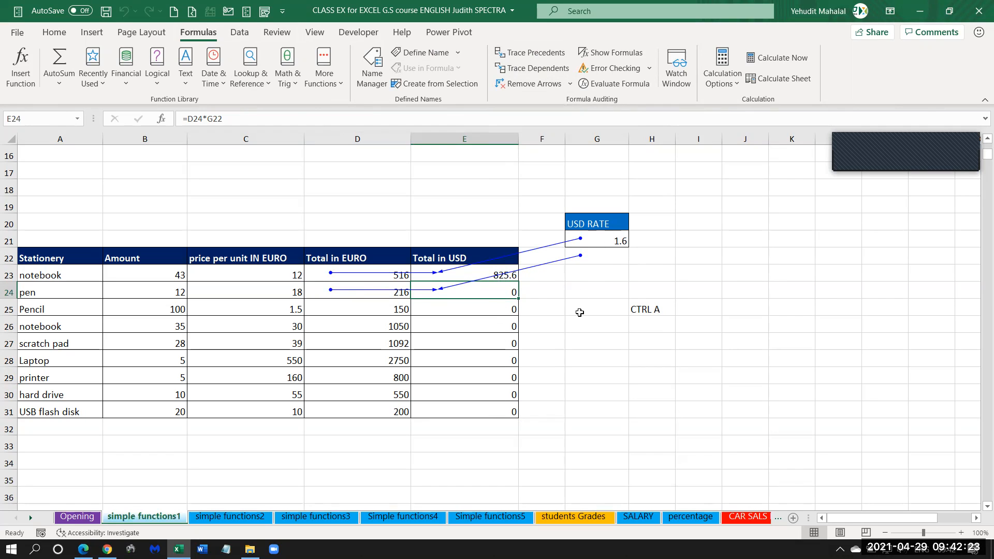
Inspect the cells under the USD rate and trace the precedents of the USB flash disk's Total in USD formula in E31.
click(605, 244)
drag(605, 244, 604, 373)
click(604, 322)
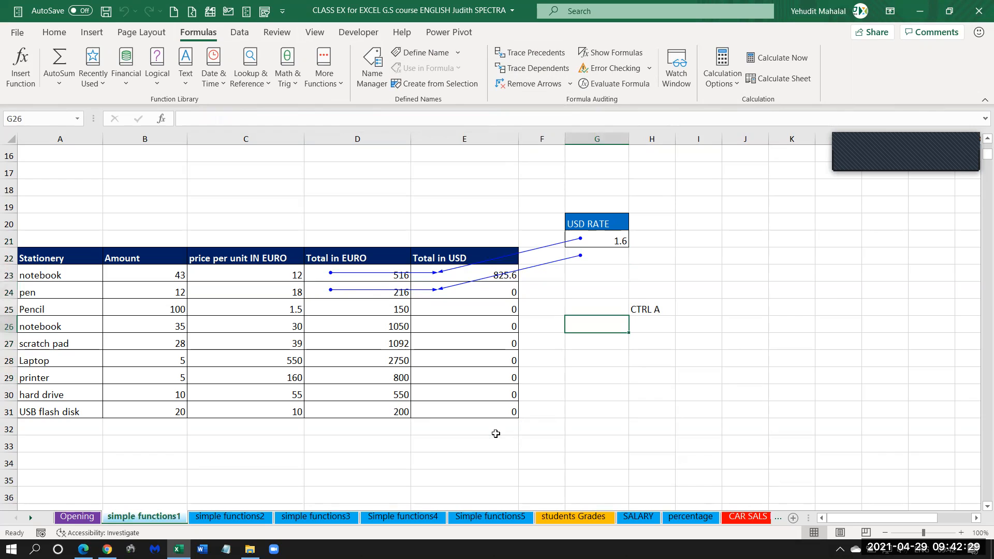
click(489, 412)
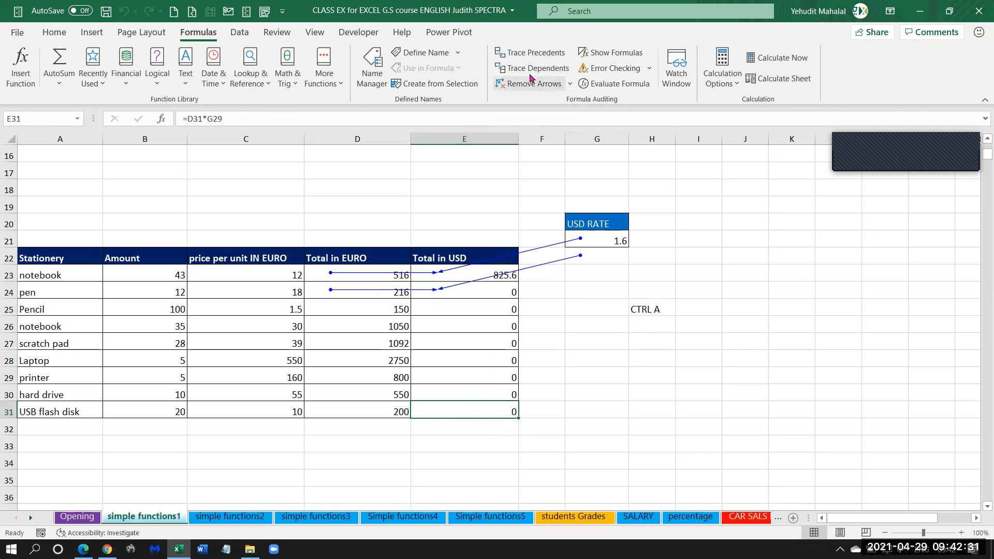
click(518, 52)
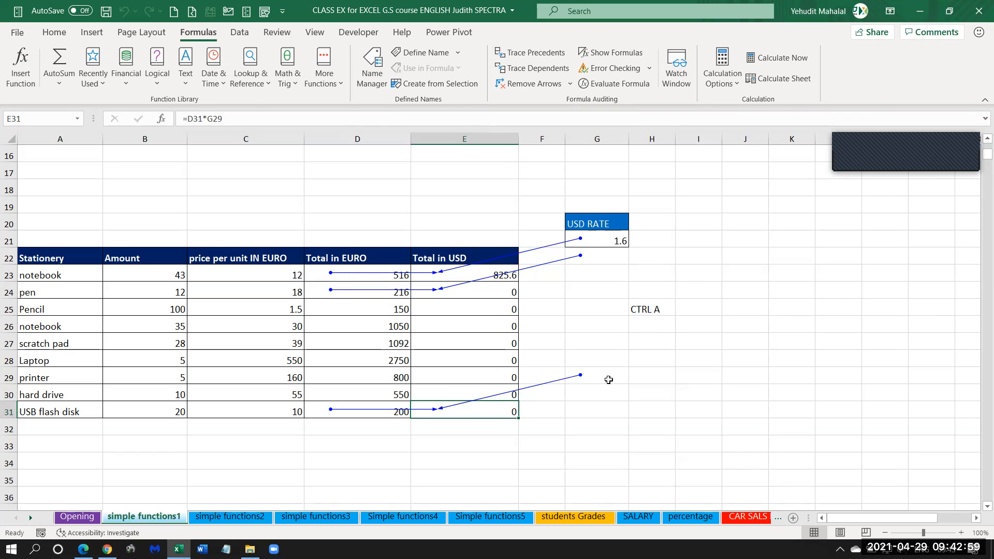
Compare the USD rate cell G21 and the empty cells below it with the Total in USD range E23:E31.
click(606, 238)
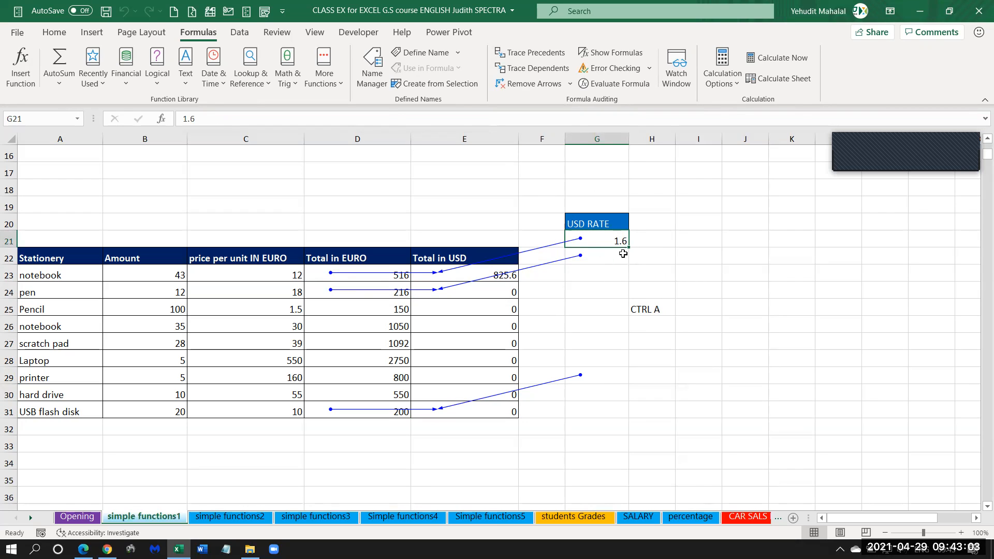
drag(477, 273, 475, 359)
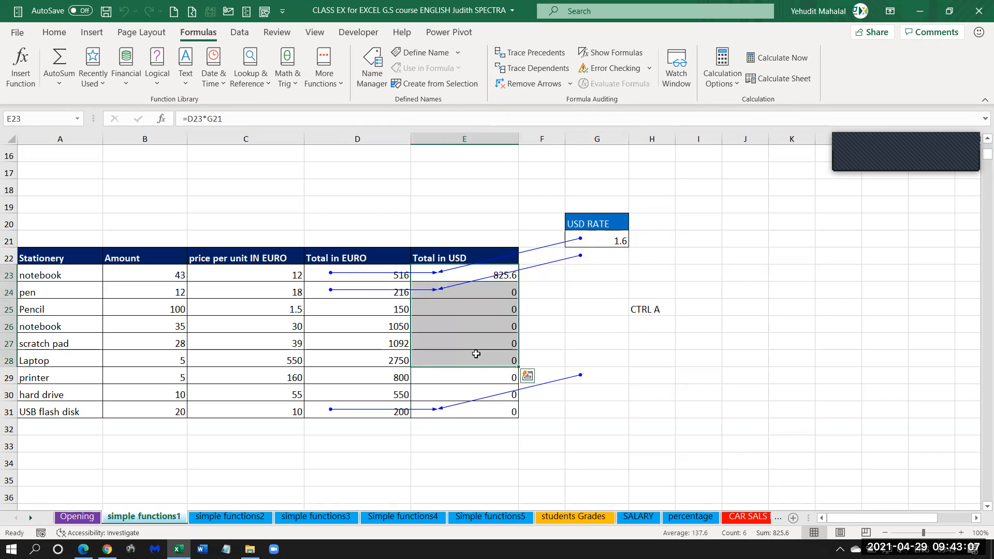
drag(481, 271, 481, 412)
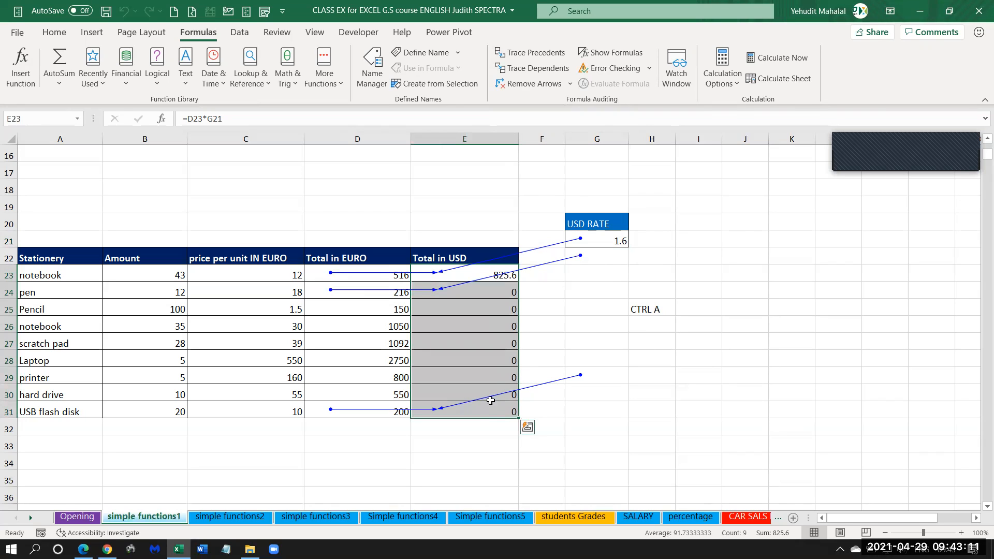
click(603, 243)
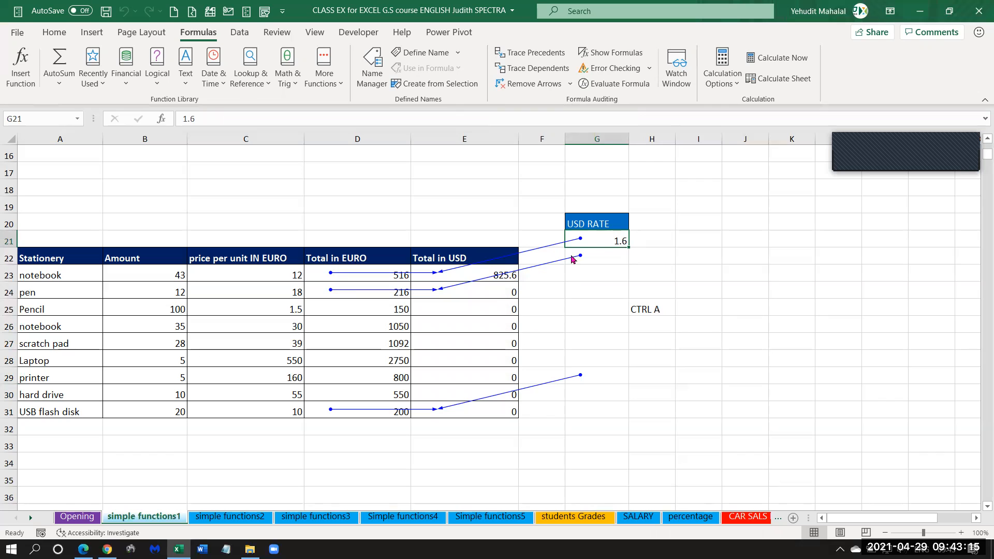
drag(607, 256, 597, 395)
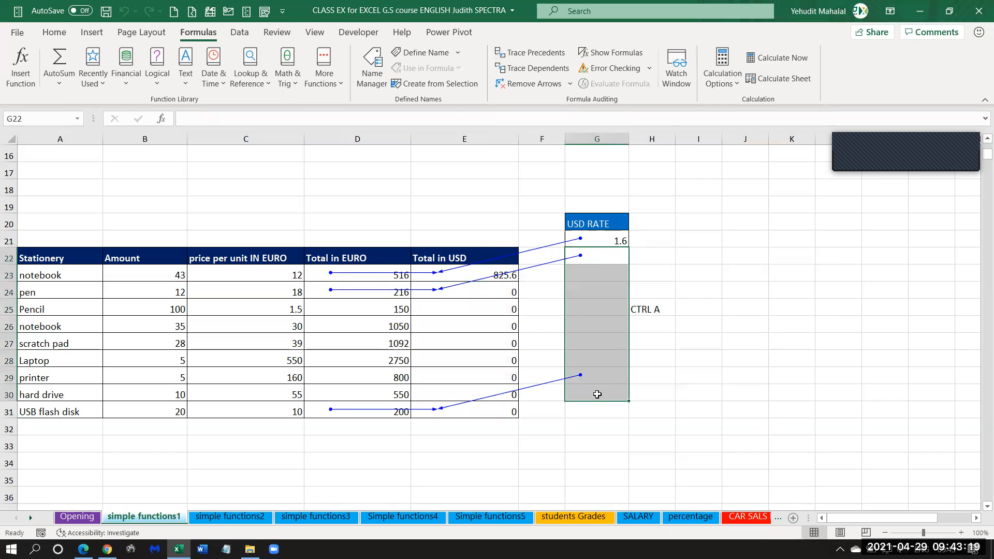
Remove all the tracer arrows and clear the Total in USD formulas from E23:E31.
click(499, 310)
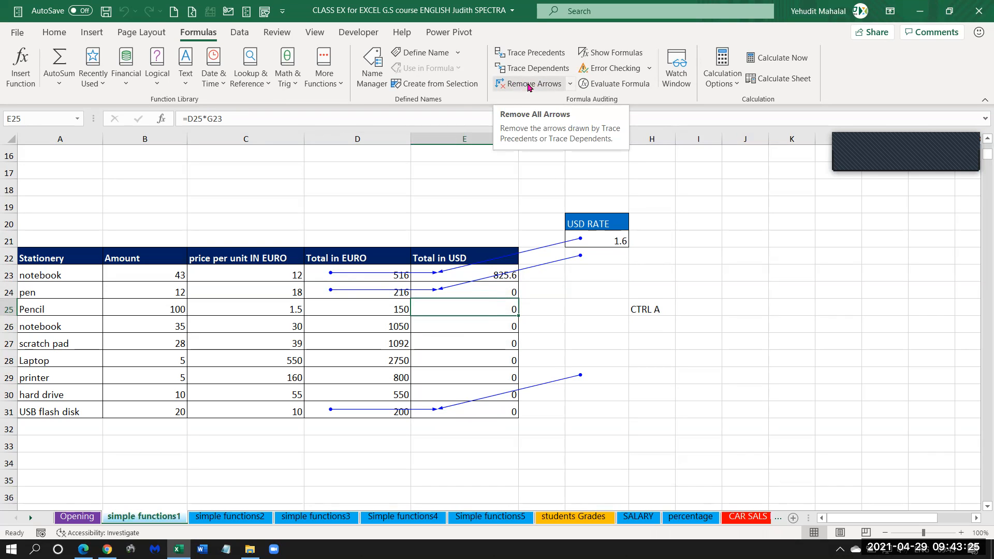
click(529, 85)
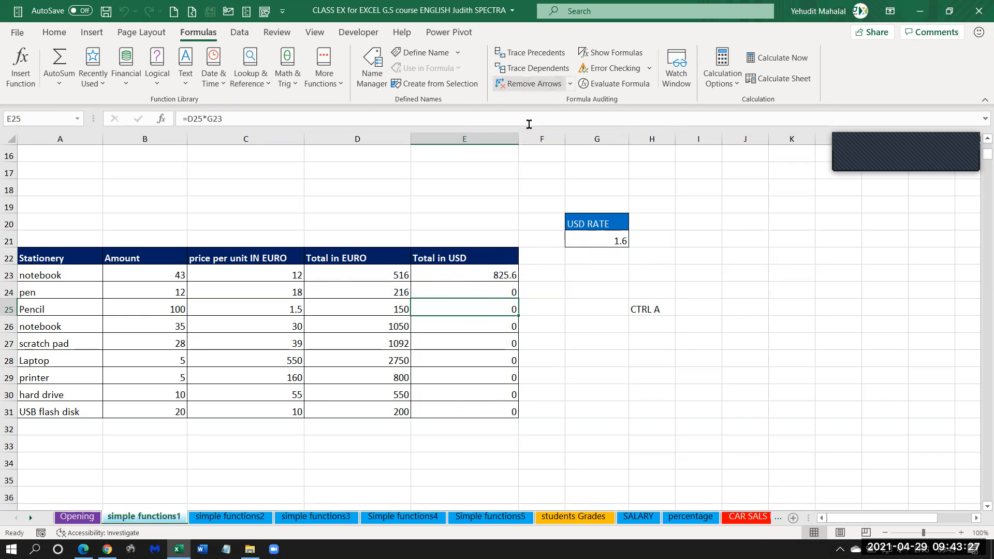
click(503, 273)
drag(503, 273, 498, 408)
key(Delete)
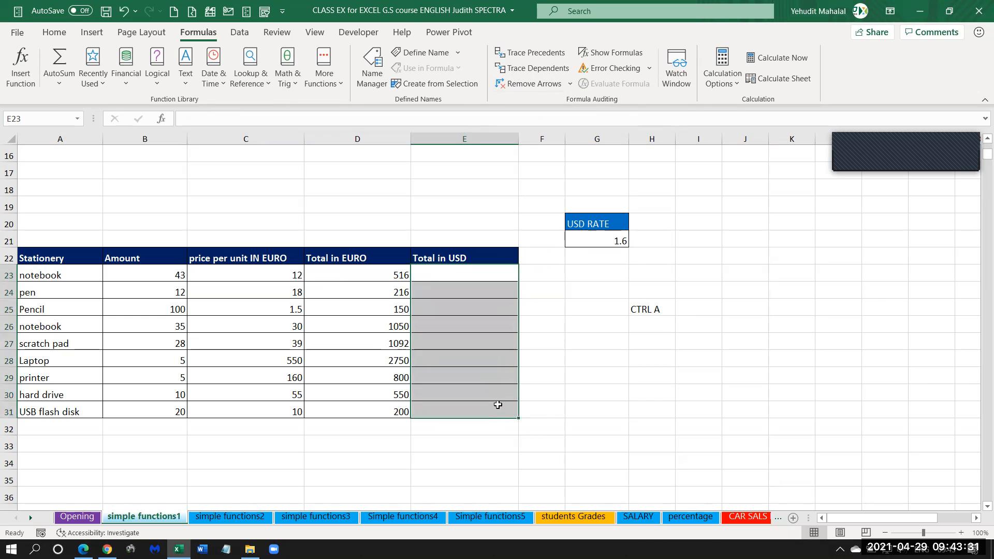
click(602, 373)
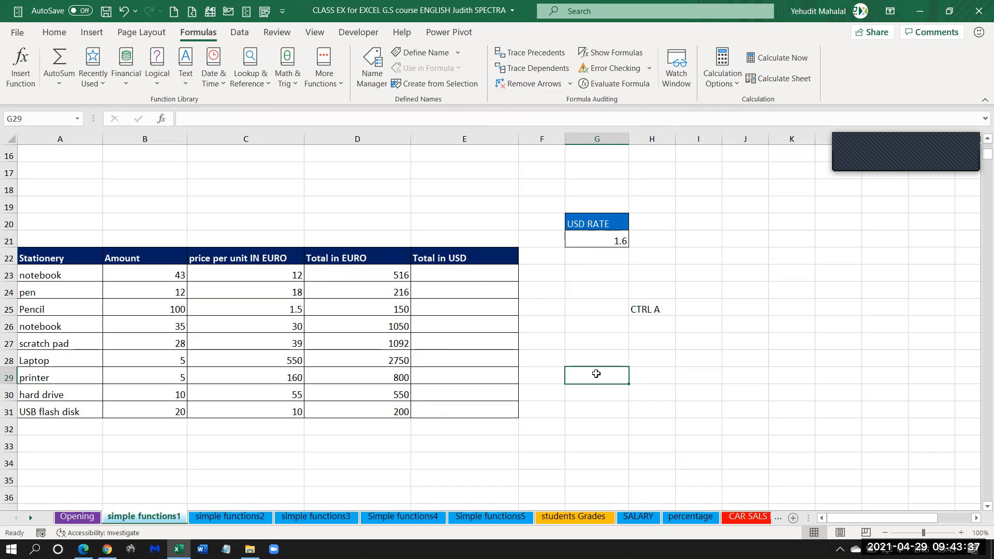
Enter a formula in E23 multiplying the first notebook's EURO total by the USD rate, =D23*G21.
click(444, 276)
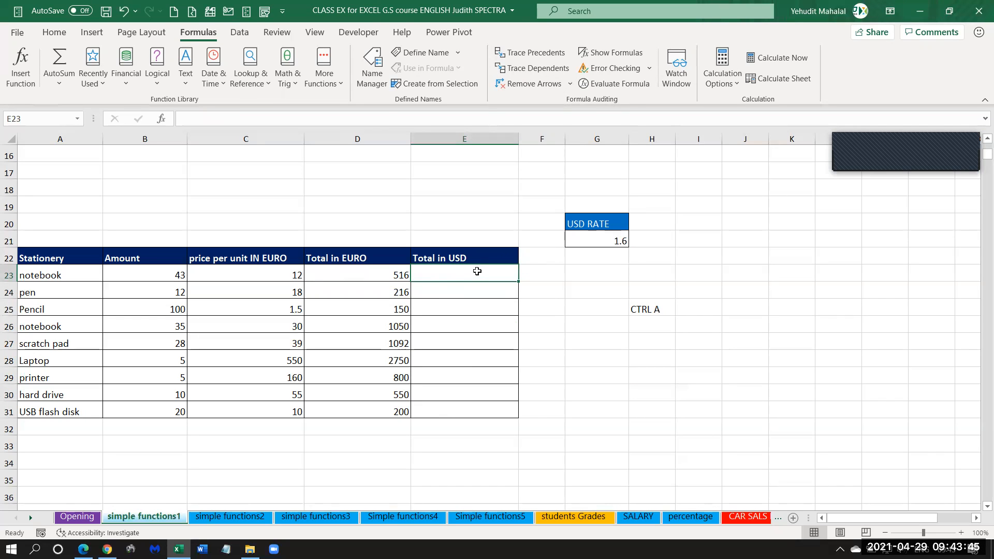
text(=)
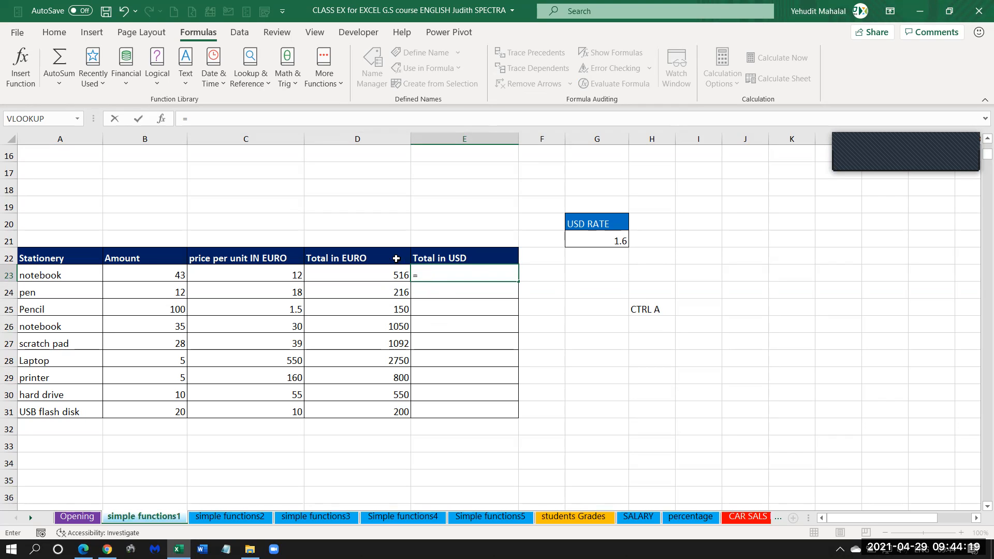
click(351, 273)
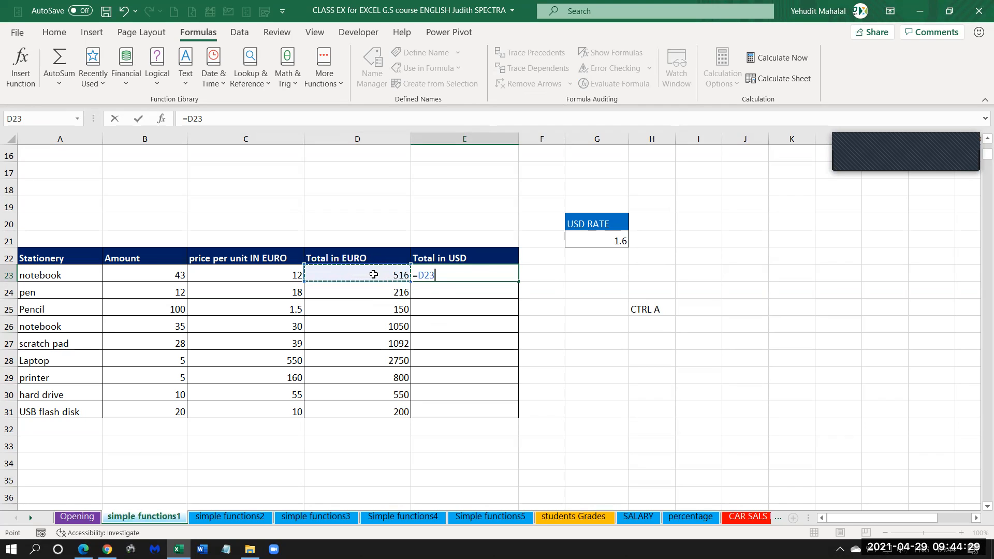
text(*)
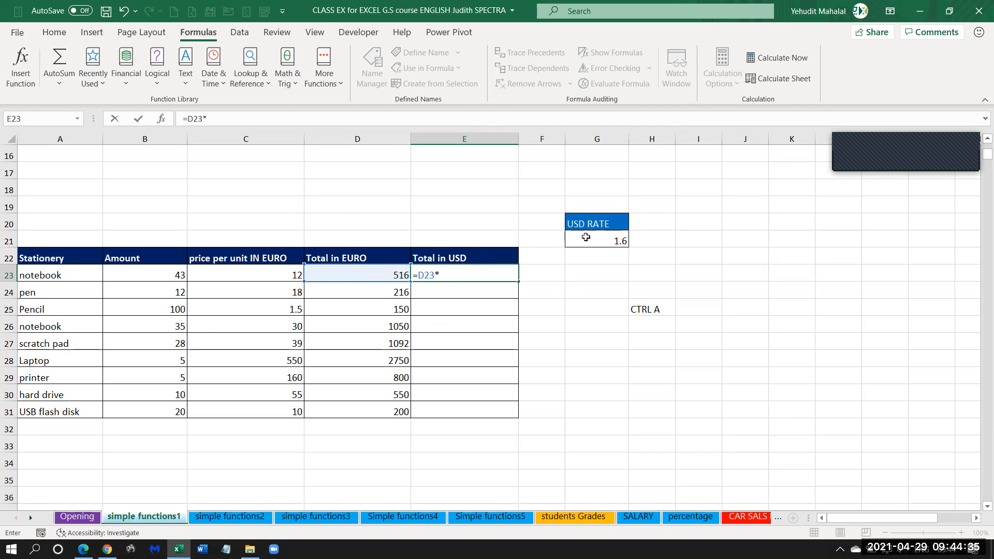
click(608, 237)
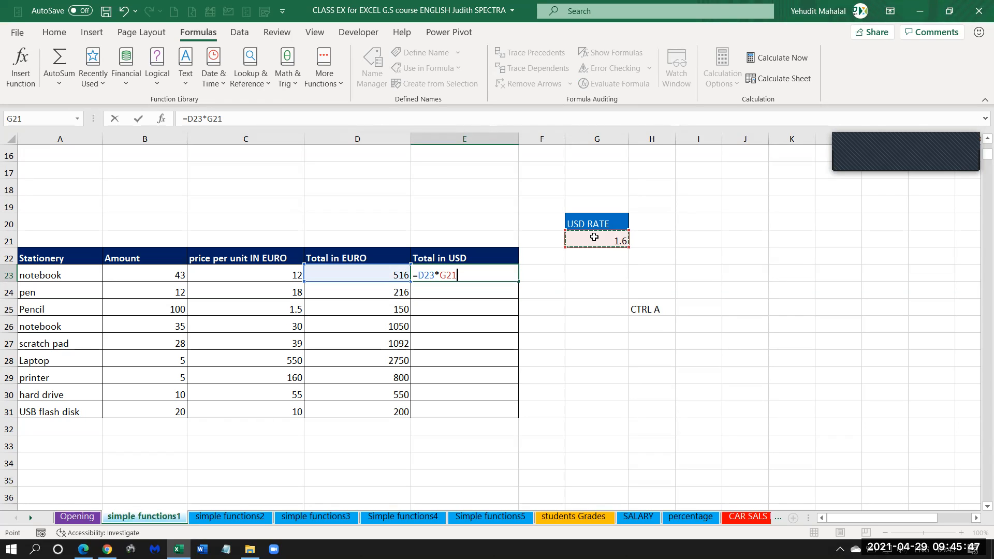
Make the USD rate reference absolute in E23, =D23*$G$21, and fill the formula down to E30.
key(F4)
key(Return)
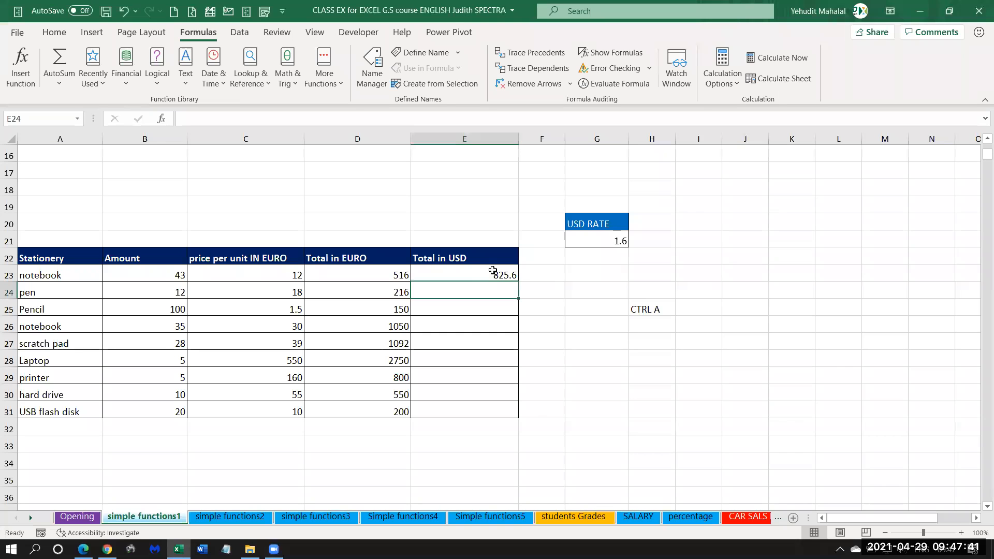
click(498, 273)
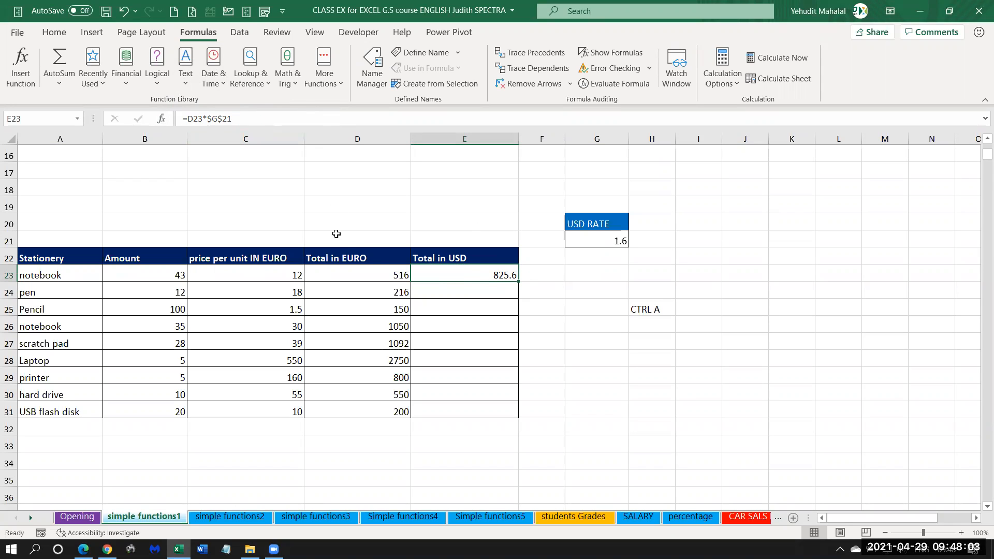
drag(518, 281, 511, 380)
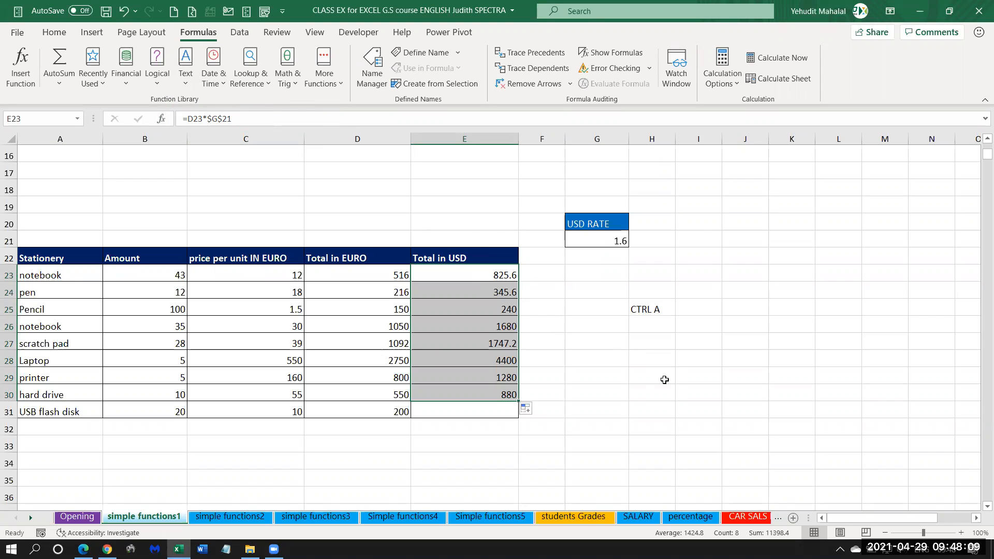
Clear the Total in USD formulas from E23:E30 and re-enter E23 with an absolute rate reference, =D23*$G$21.
drag(487, 271, 489, 389)
key(Delete)
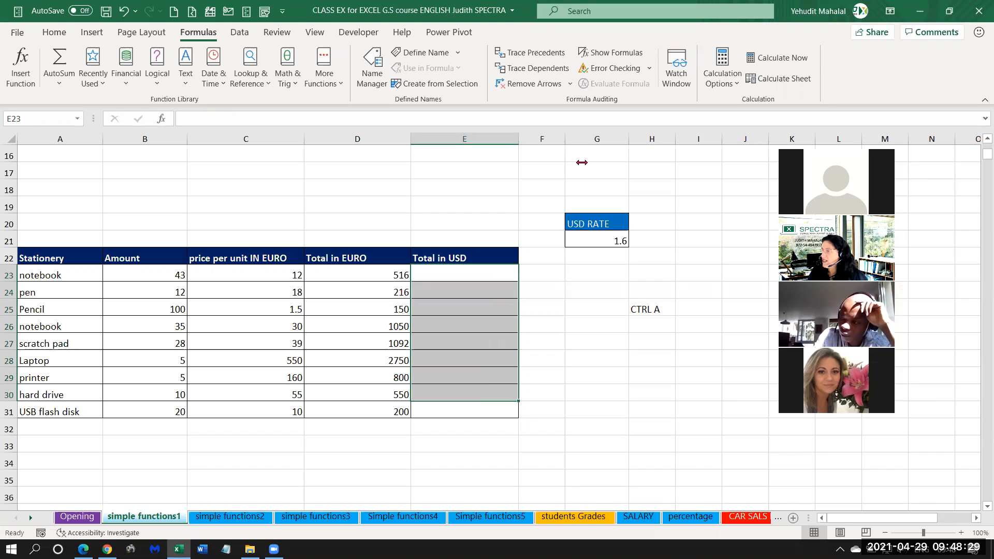
click(485, 280)
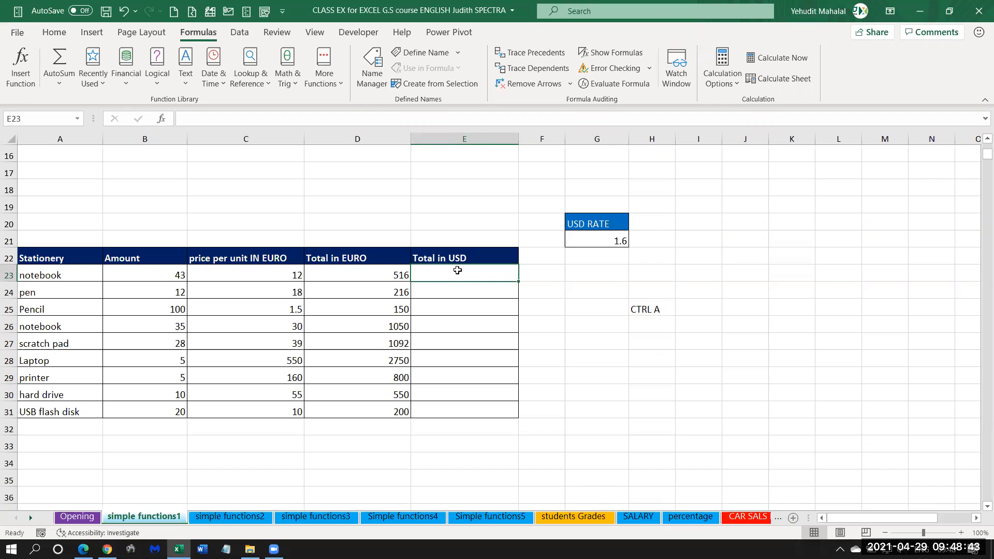
text(=)
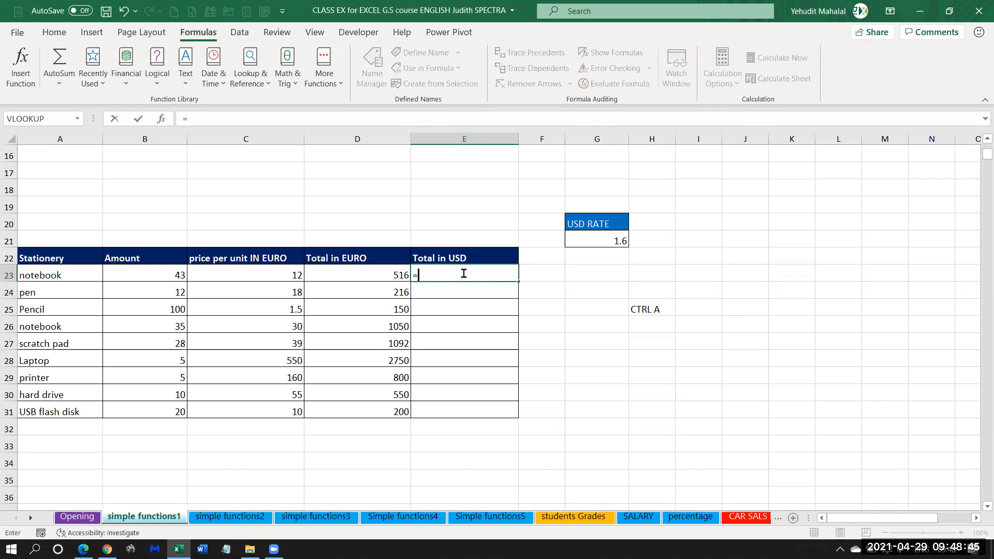
click(373, 275)
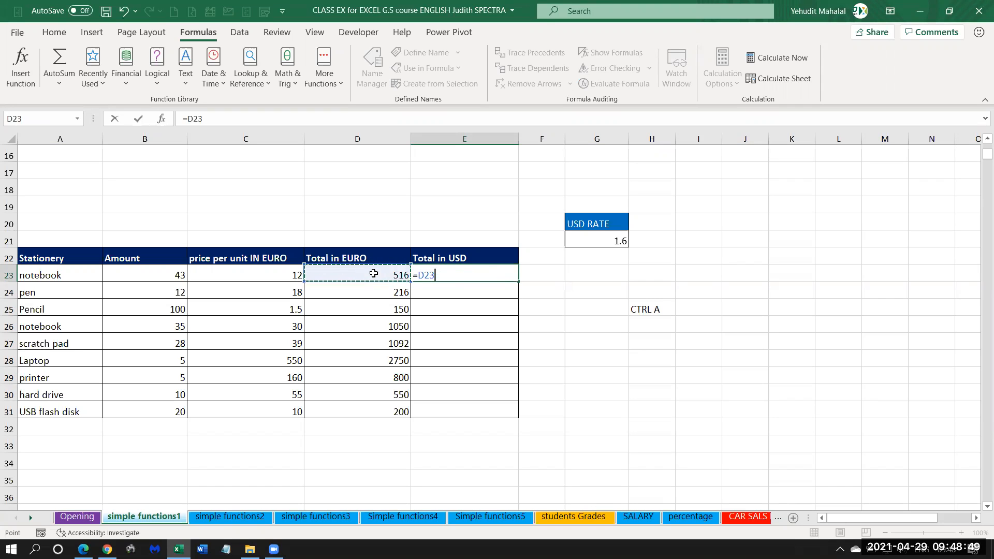
text(*)
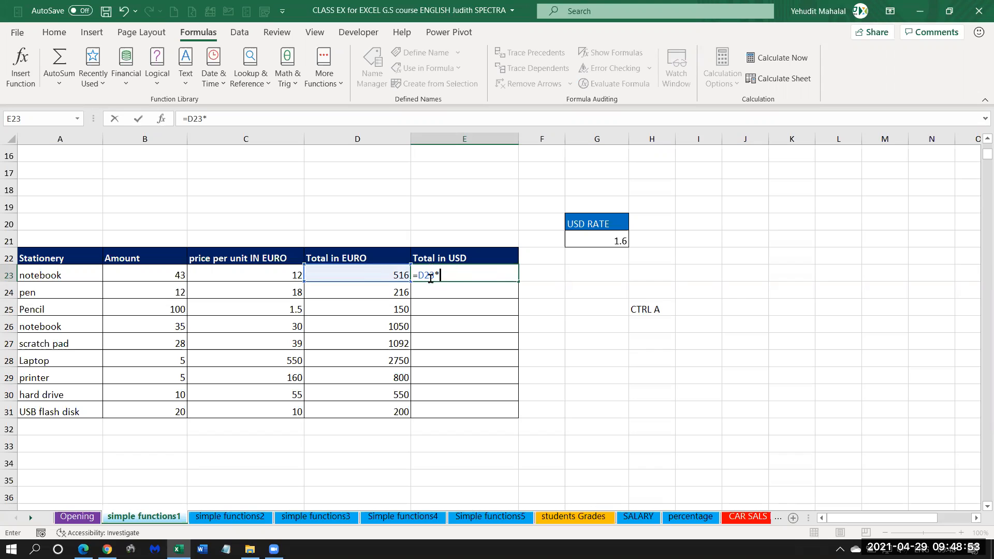
click(609, 241)
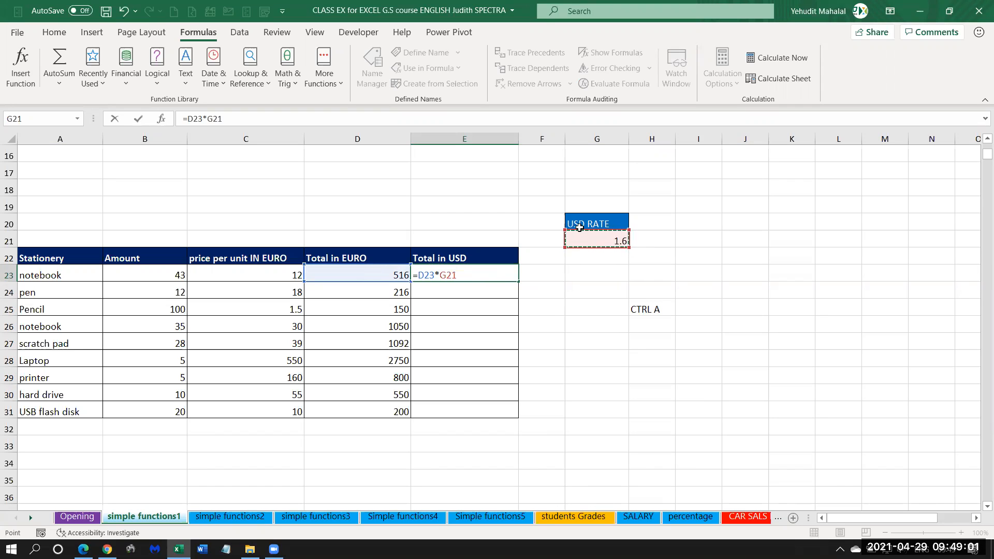
key(F4)
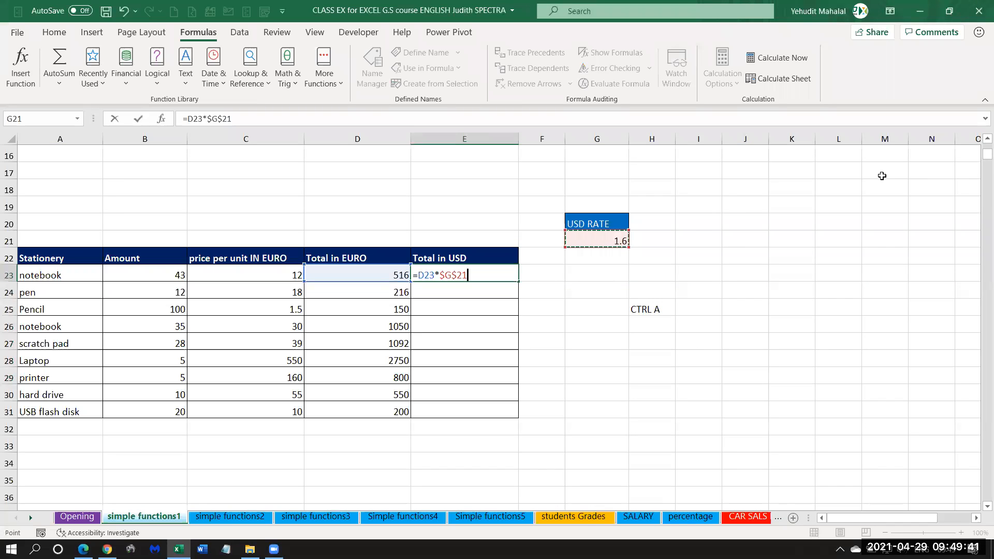
key(Return)
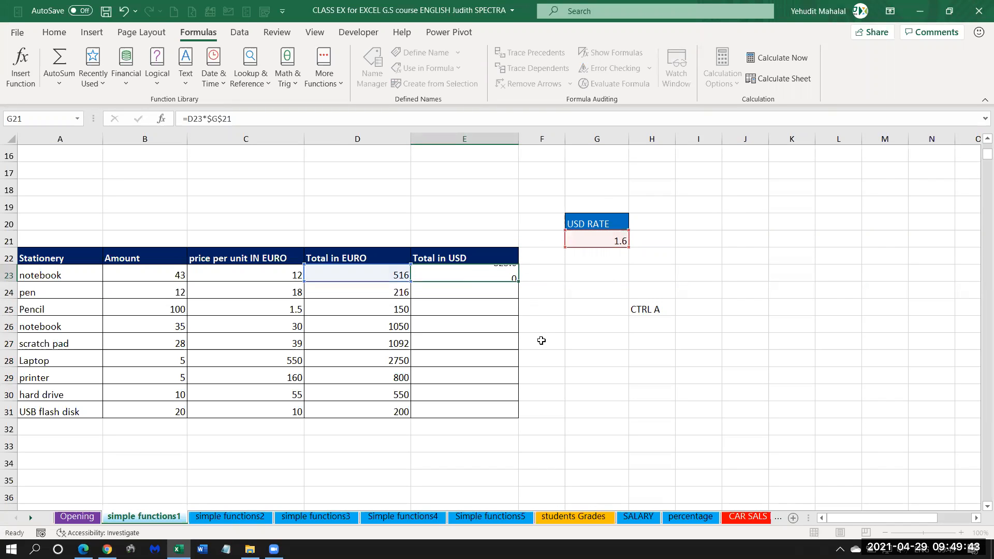
Fill the Total in USD formula from E23 down to E31 and check the copied formula in E24.
click(496, 273)
drag(517, 282, 515, 416)
click(491, 293)
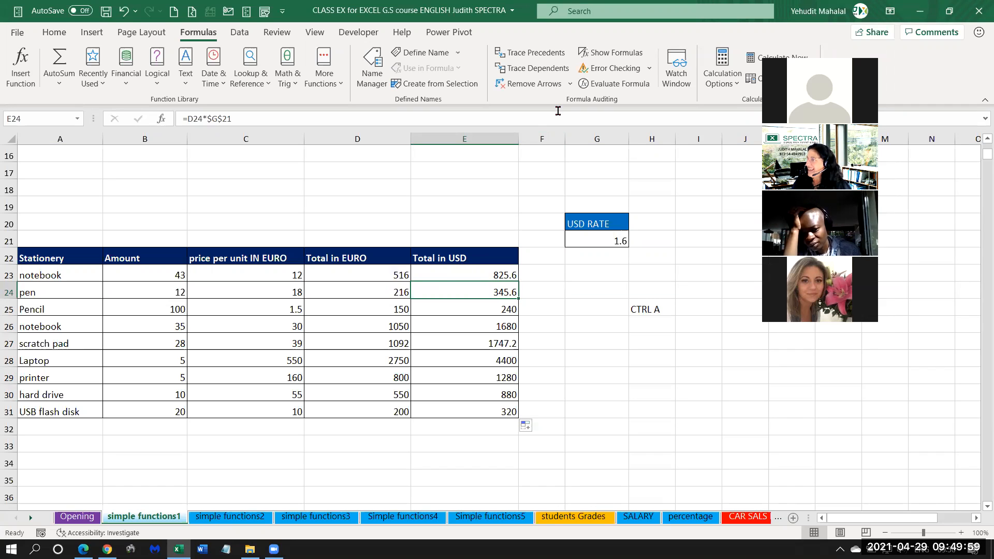
Move the USD RATE label and its value from G20:G21 to J16:J17.
drag(591, 224, 752, 154)
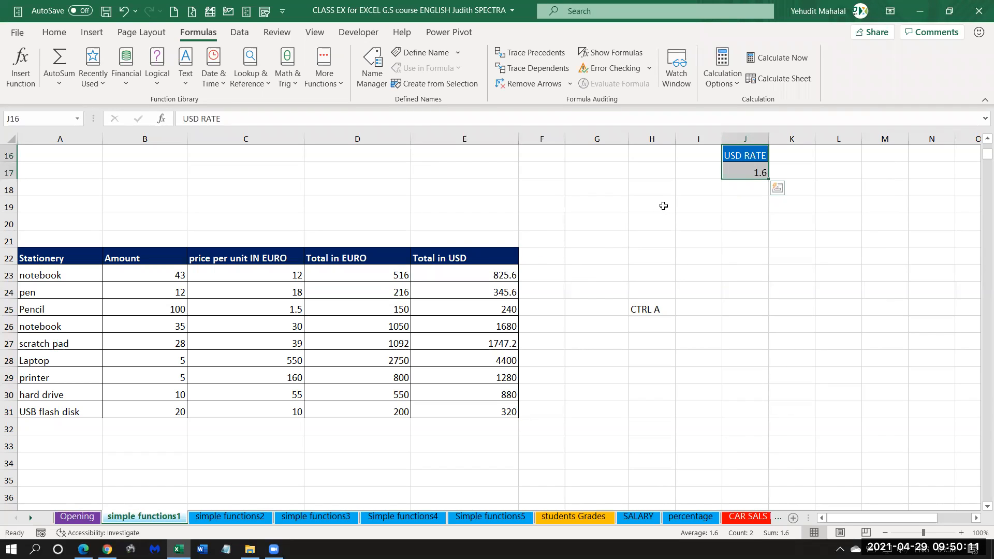
click(796, 153)
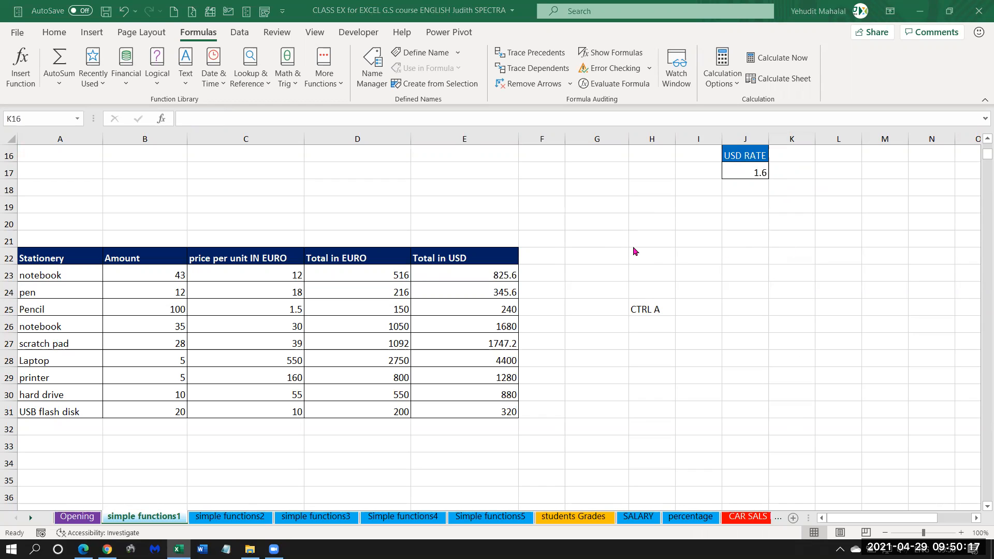
Add a TAX label in K16 beside USD RATE and enter 10% beneath it in K17.
click(791, 156)
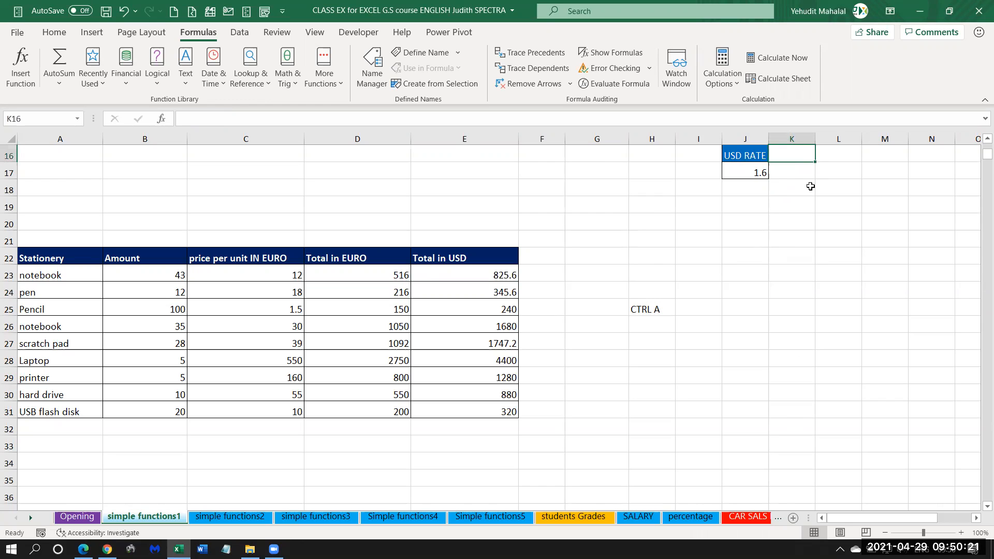
text(tax)
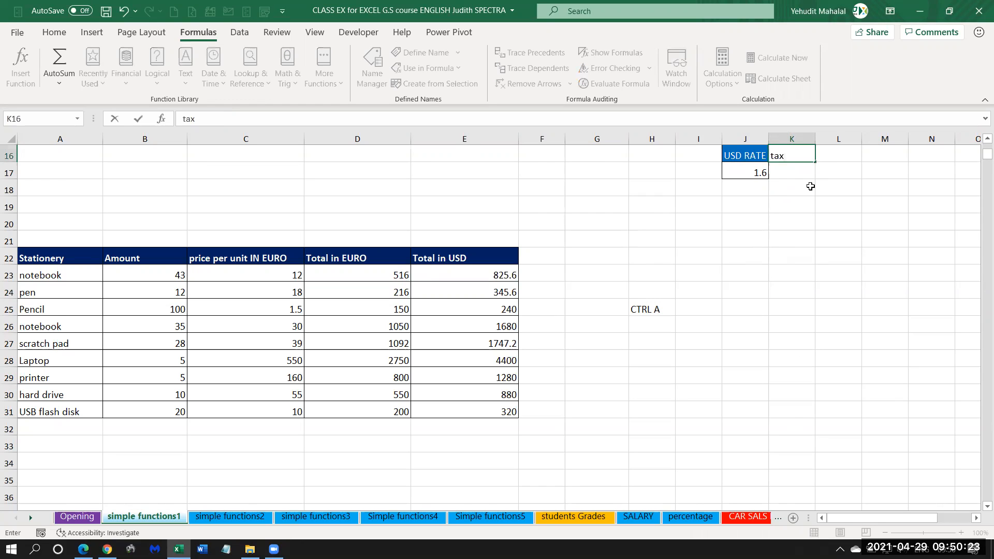
key(Return)
key(Up)
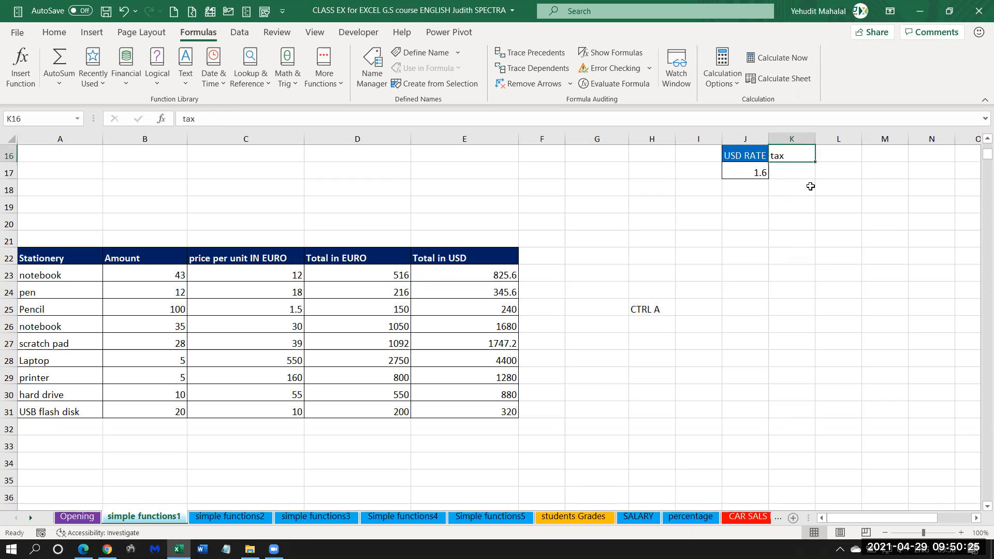
text(TAX)
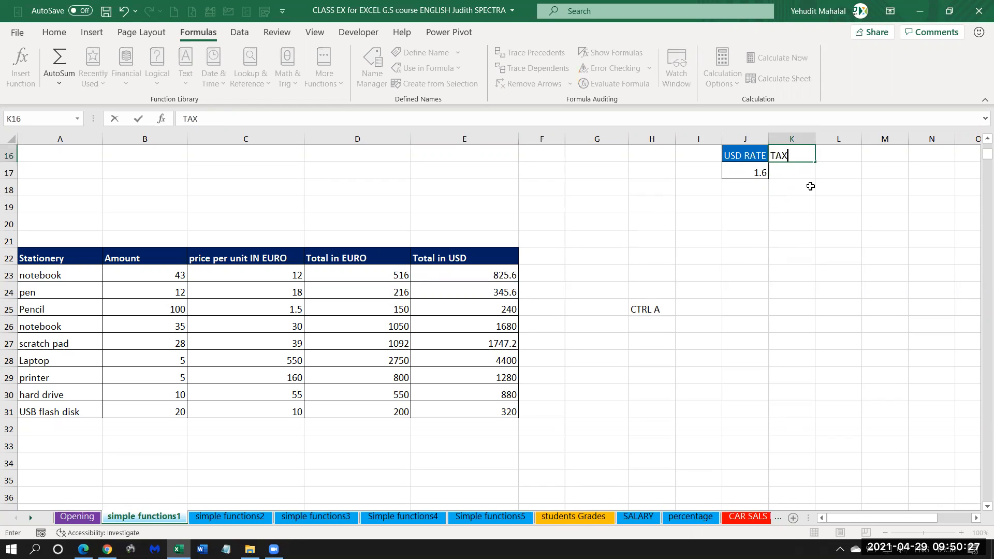
key(Return)
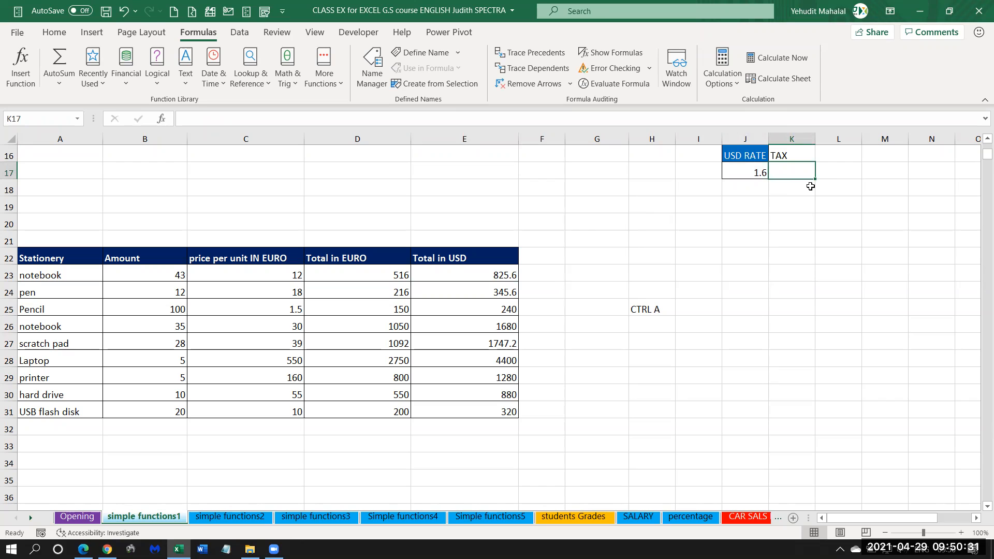
text(10%)
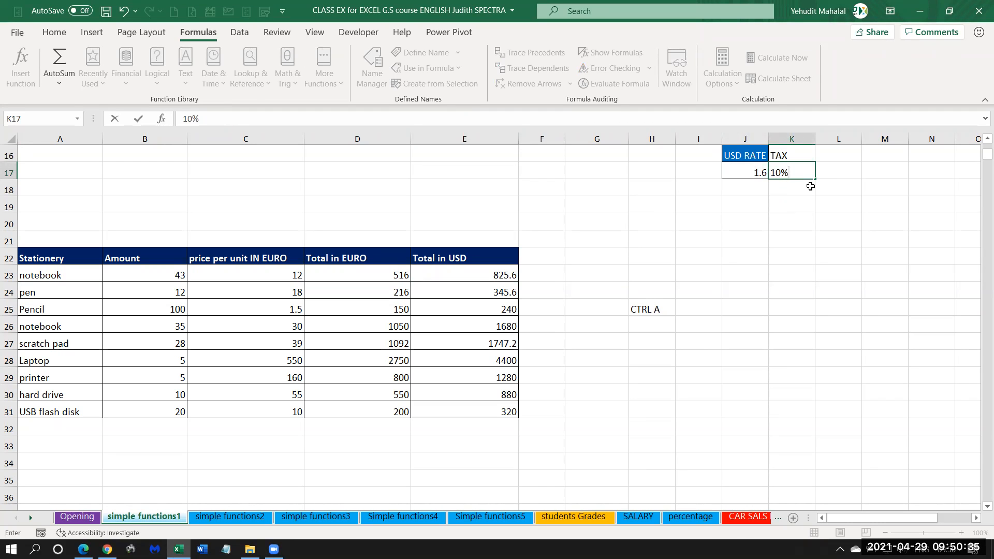
key(Return)
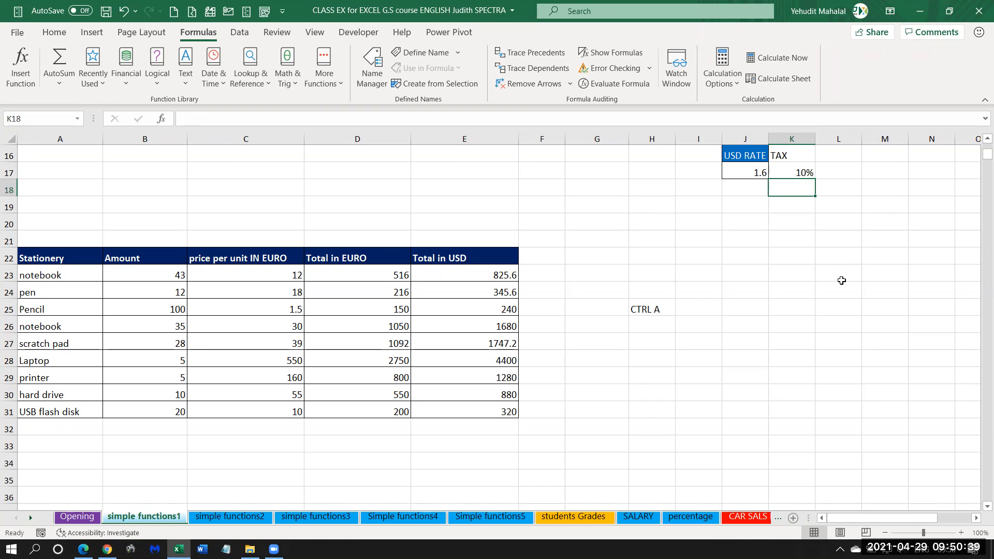
Format the TAX label in K16 with a purple fill and white text, and add borders around K16:K17.
click(792, 174)
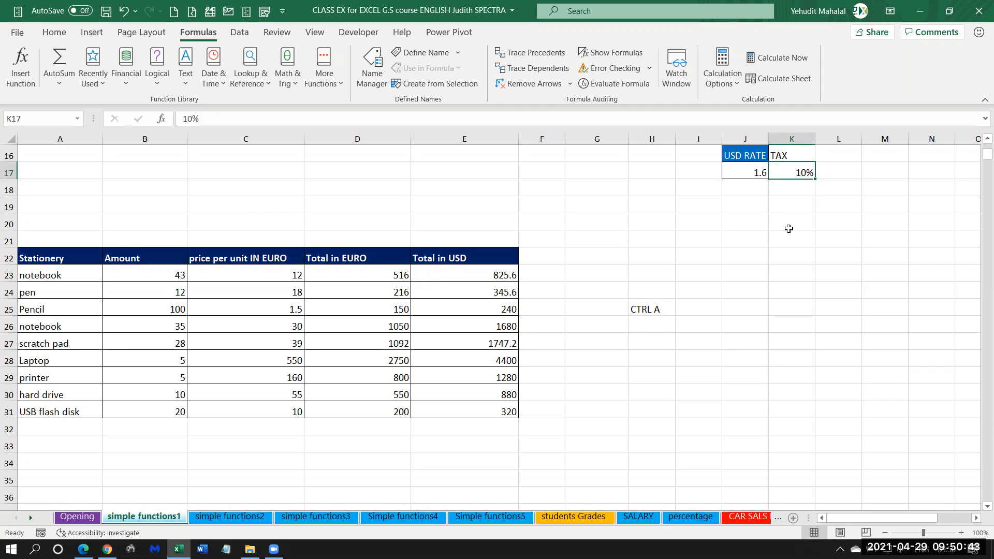
click(787, 154)
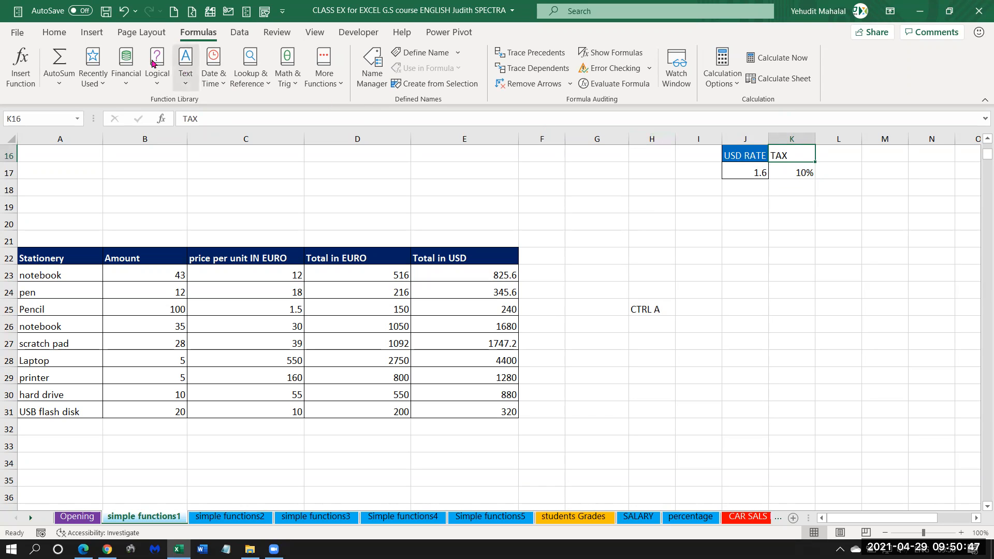
click(54, 32)
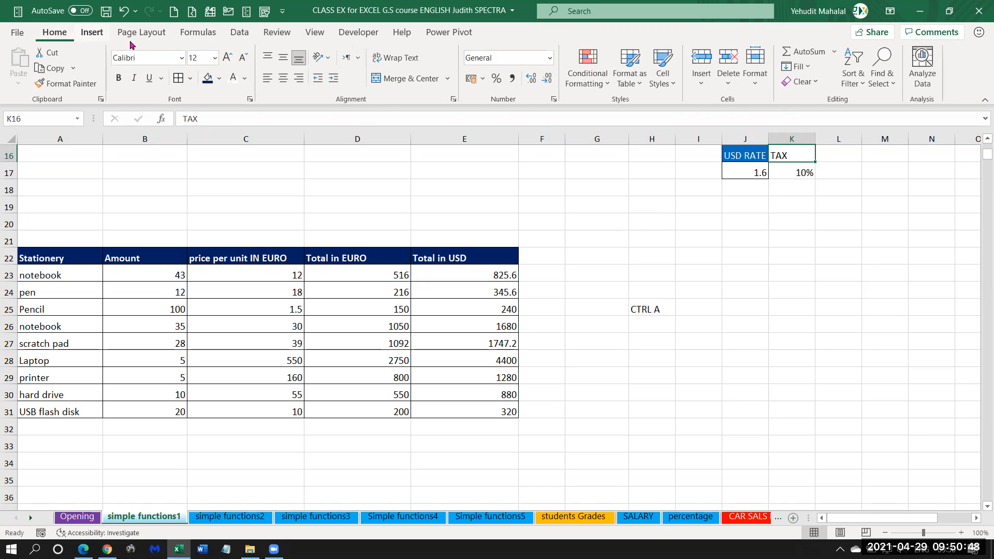
click(218, 79)
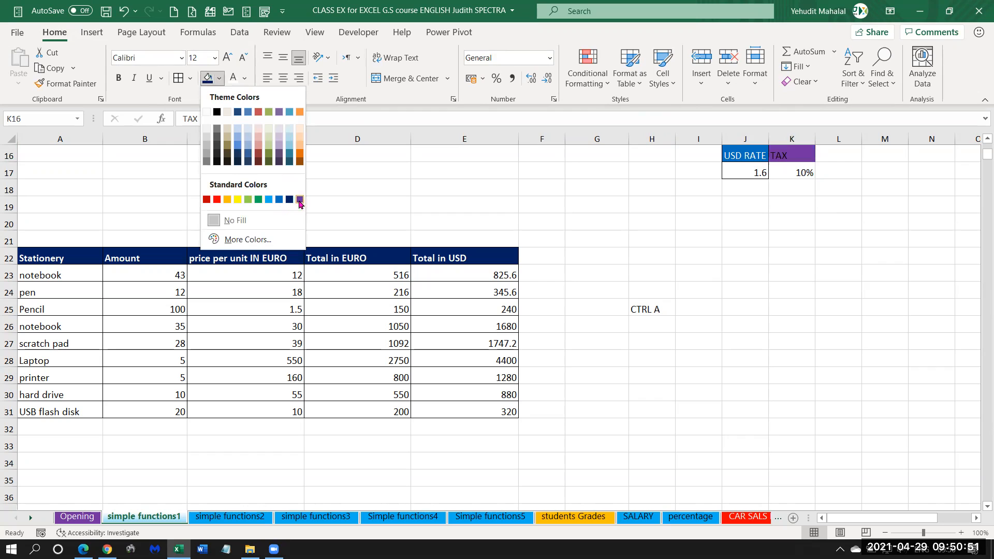
click(299, 200)
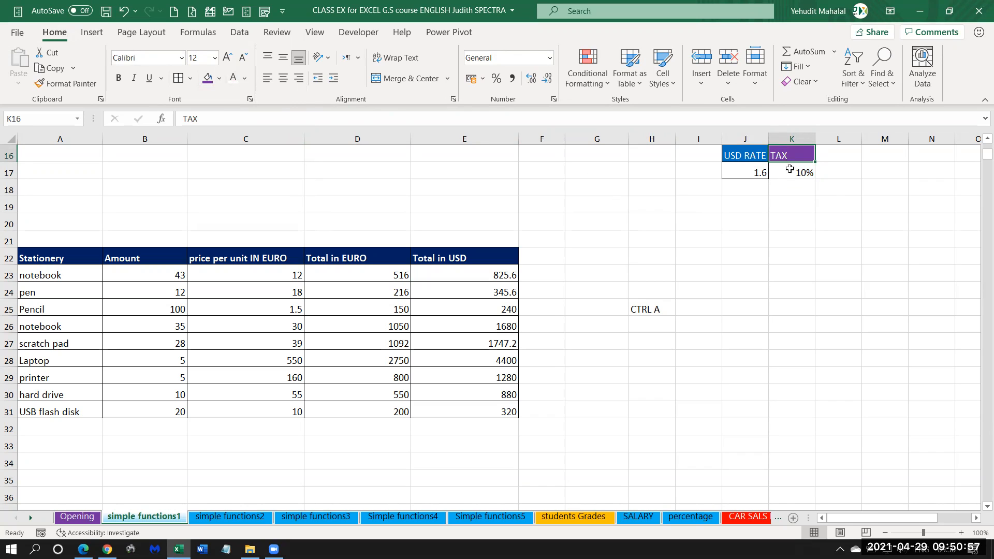
shift+click(790, 169)
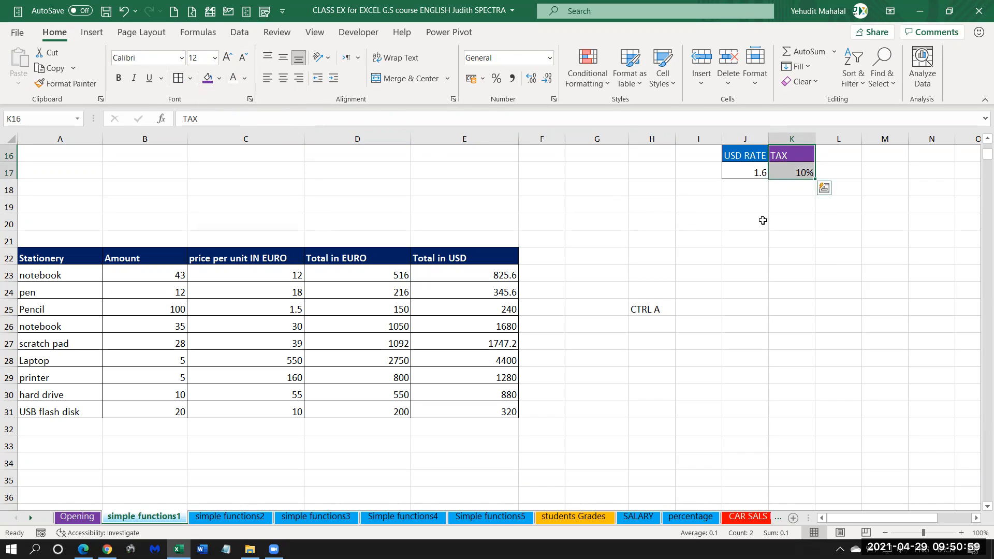
click(763, 221)
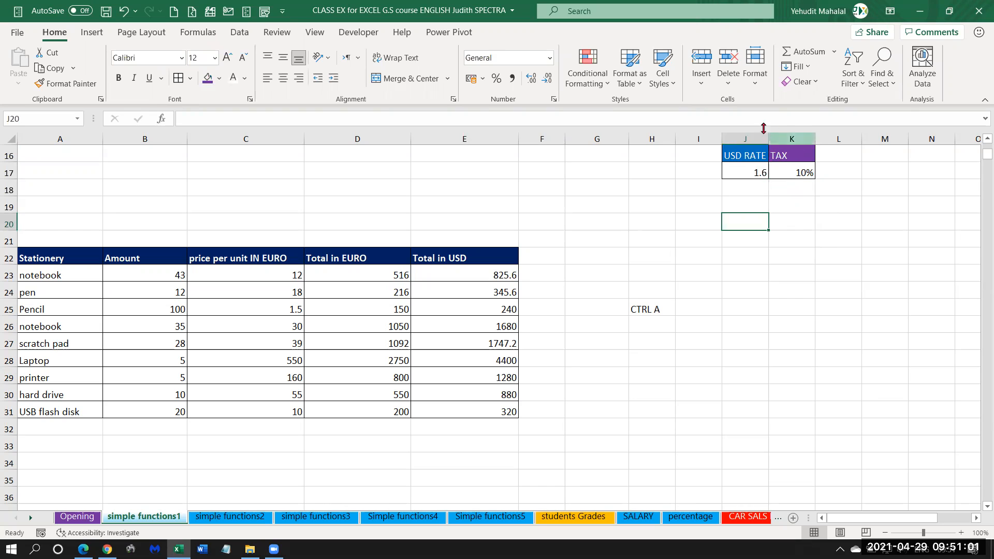
Delete the CTRL A note from H25 and widen the empty column F beside the Stationery table.
click(647, 313)
key(Delete)
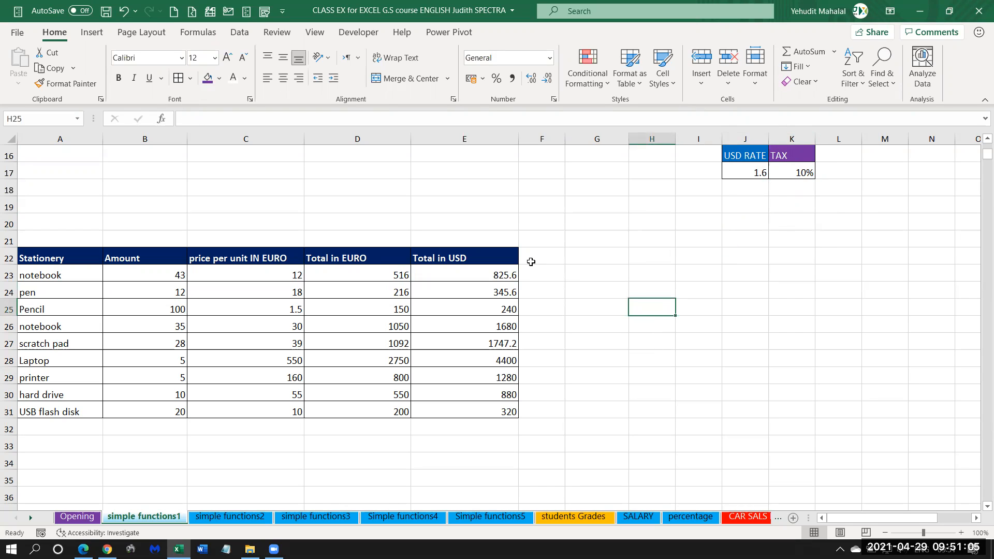
drag(566, 138, 598, 138)
click(557, 249)
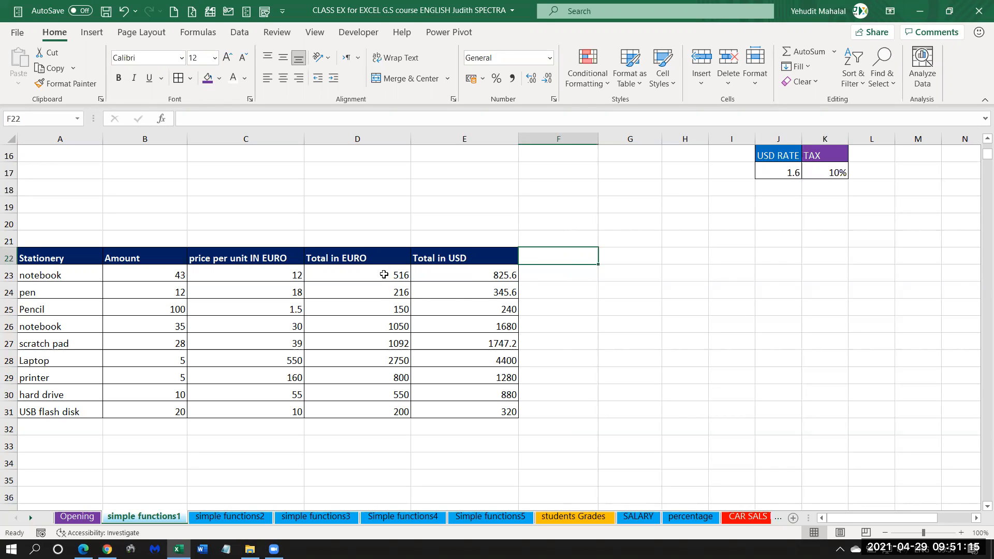
drag(384, 275, 375, 413)
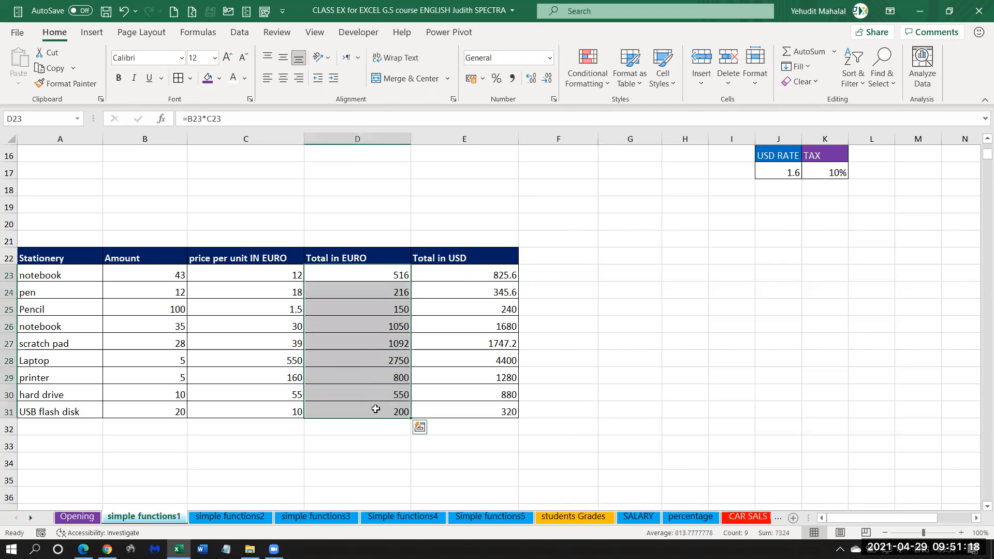
click(381, 274)
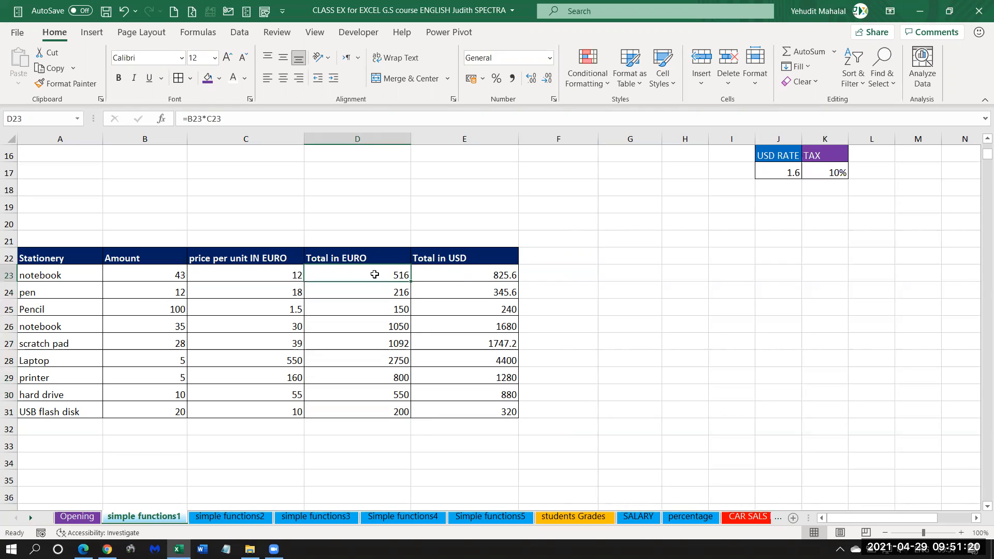
click(821, 176)
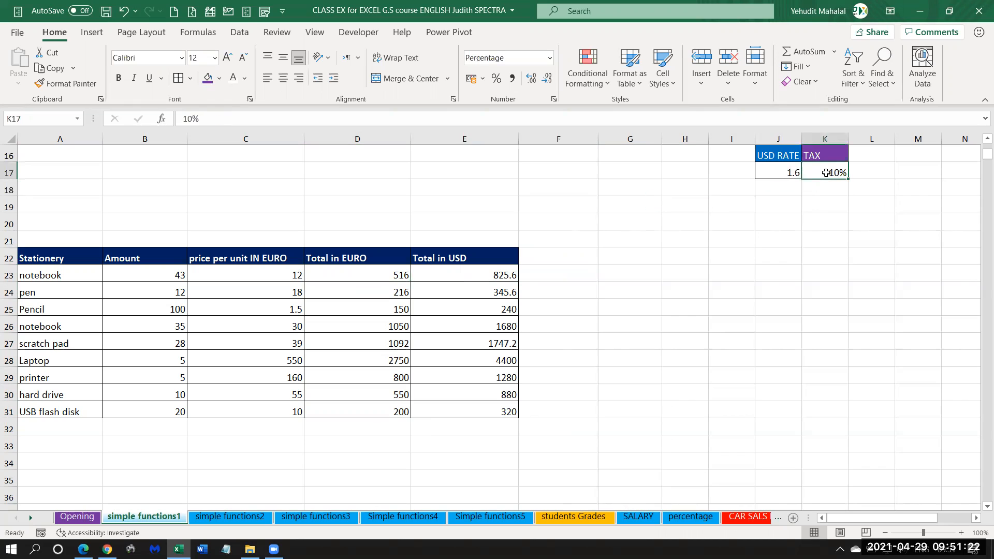
Add a TAX column header in F22 beside the Total in USD header.
click(546, 256)
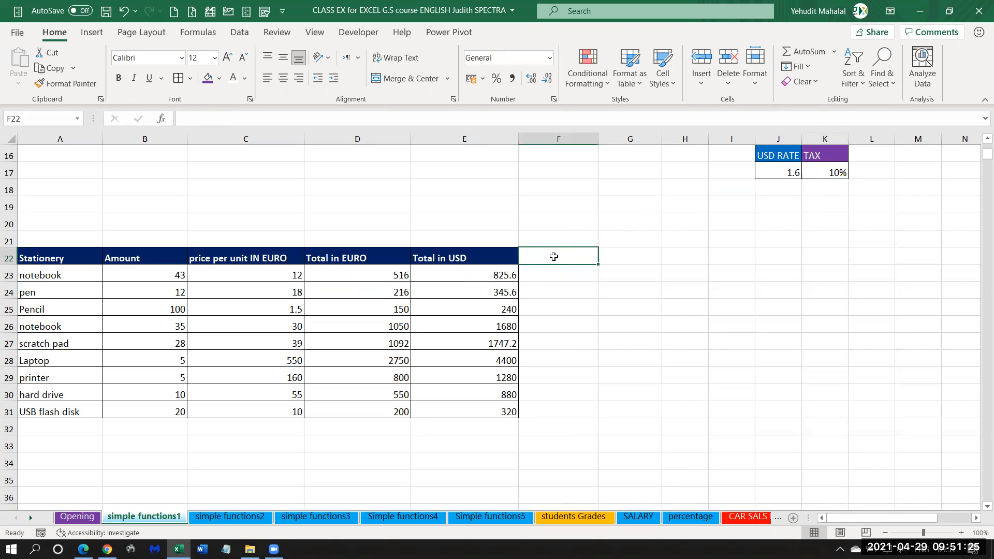
text(t)
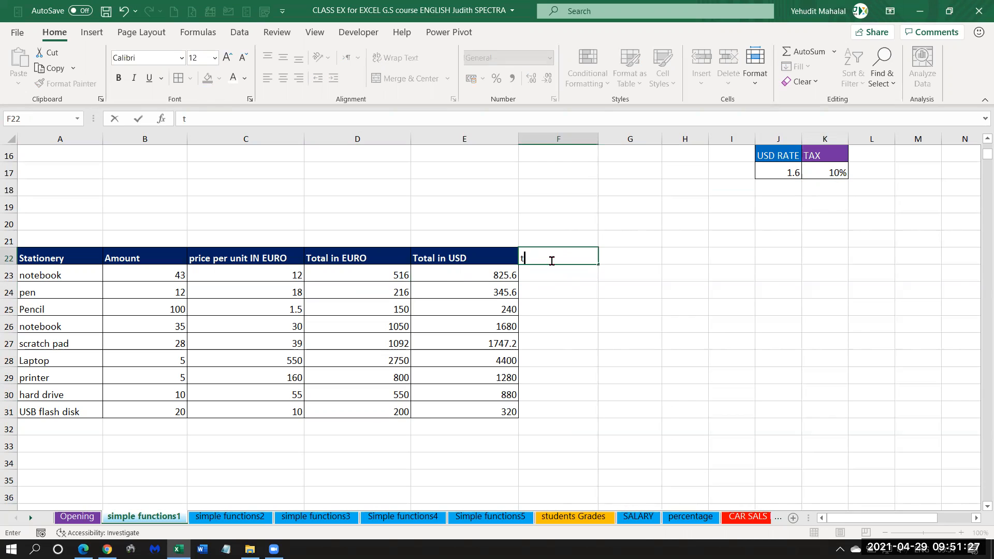
text(TAX)
key(Return)
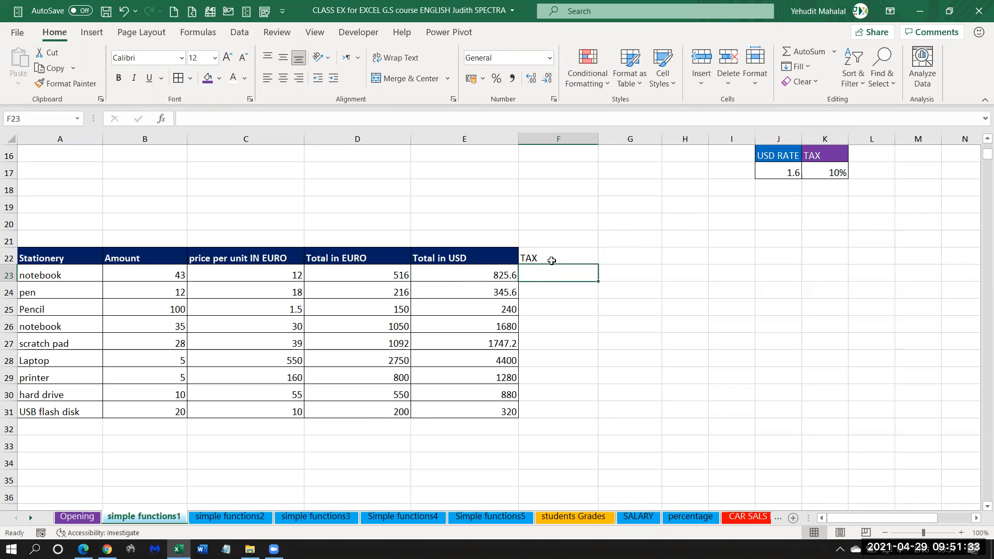
Copy the formatting of the Total in USD header in E22 onto the TAX header with Format Painter.
click(529, 252)
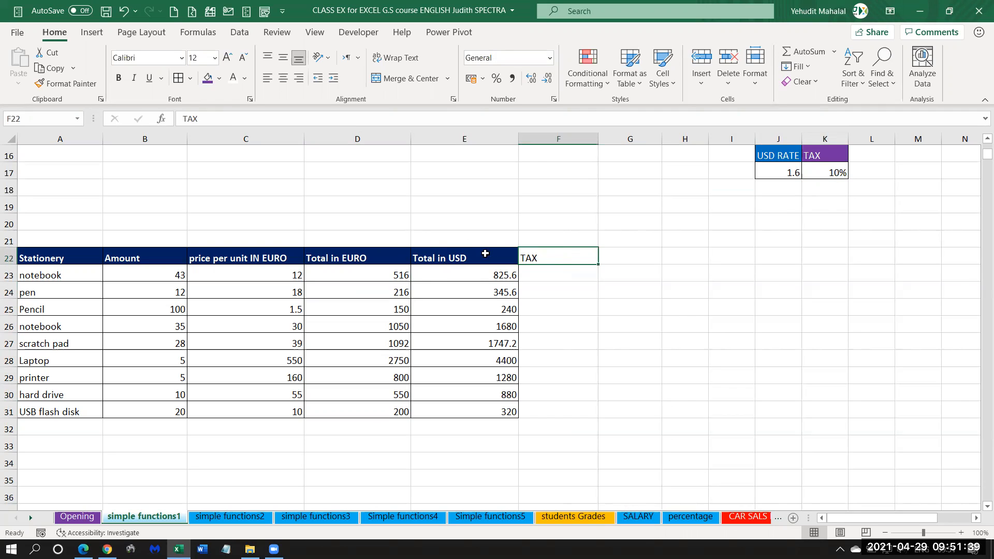
click(449, 255)
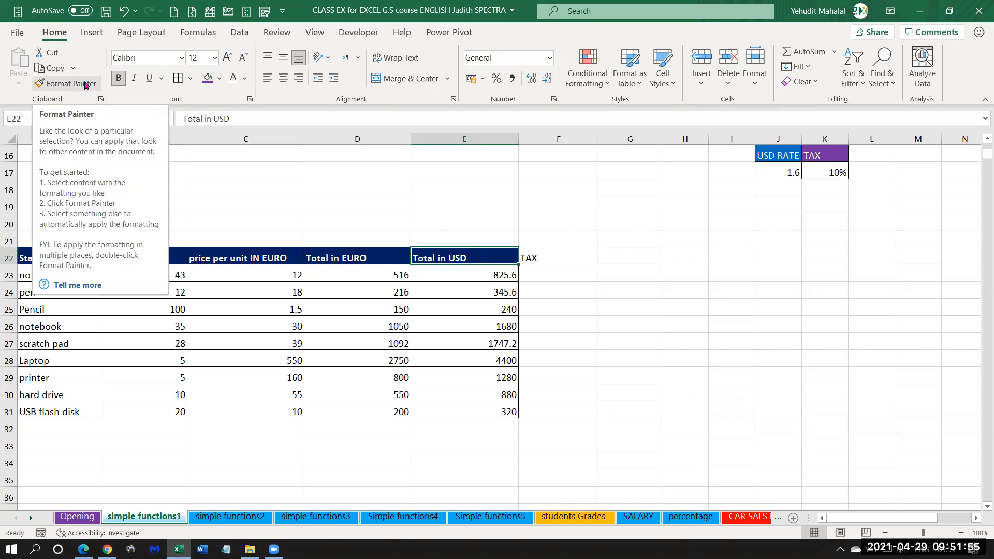
click(55, 85)
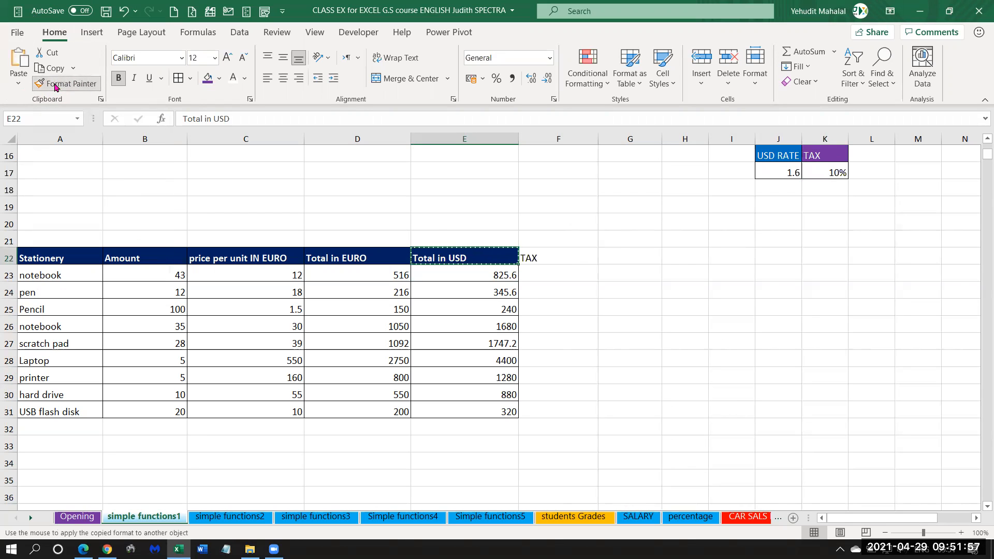
click(545, 255)
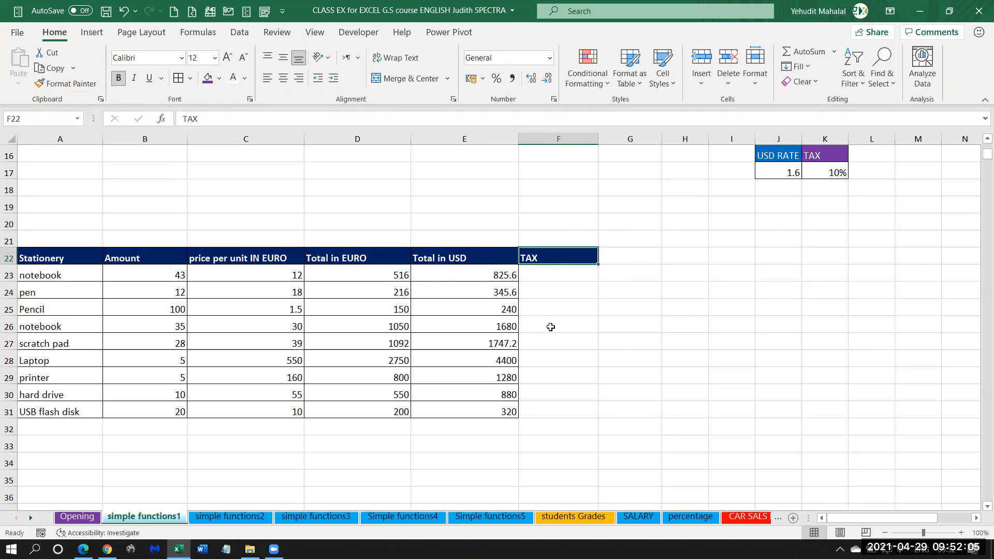
click(550, 275)
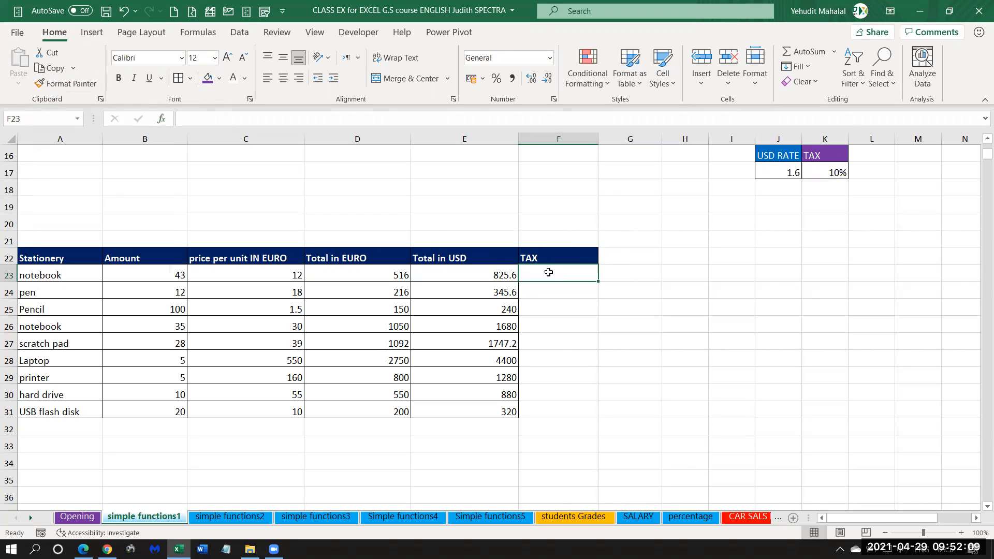
click(358, 274)
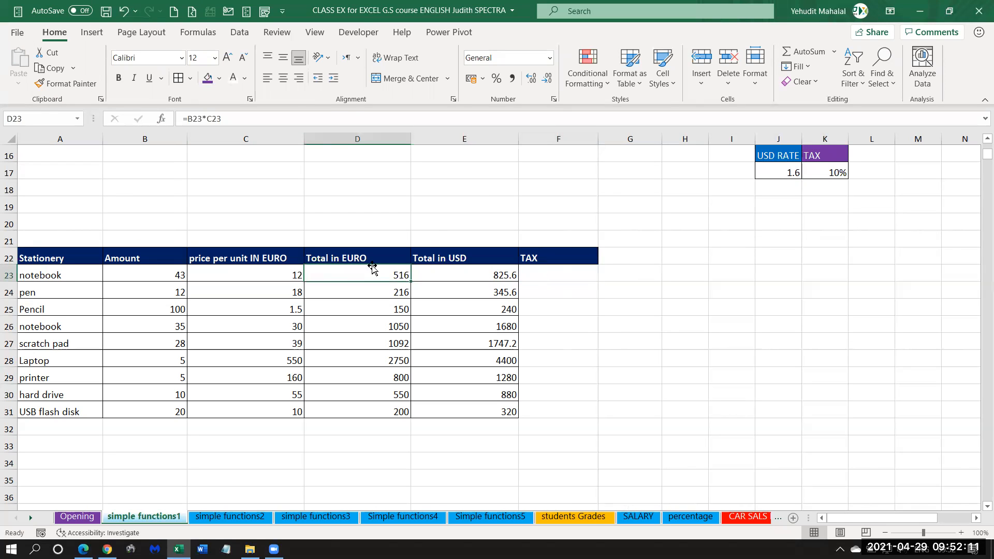
click(837, 172)
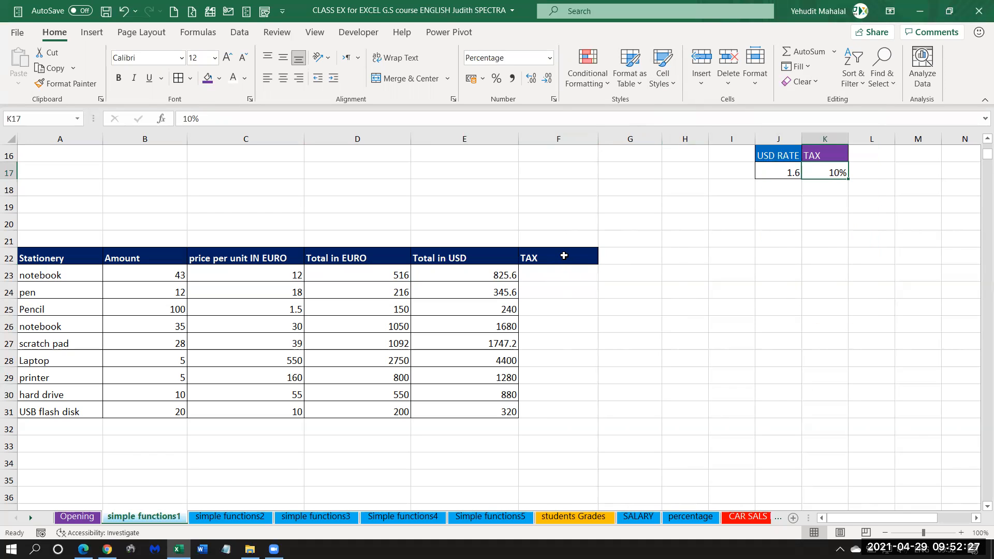
Strip the TAX header's formatting by painting blank cell F24's format onto it, and repaint it from the Total in USD header.
click(570, 290)
click(67, 83)
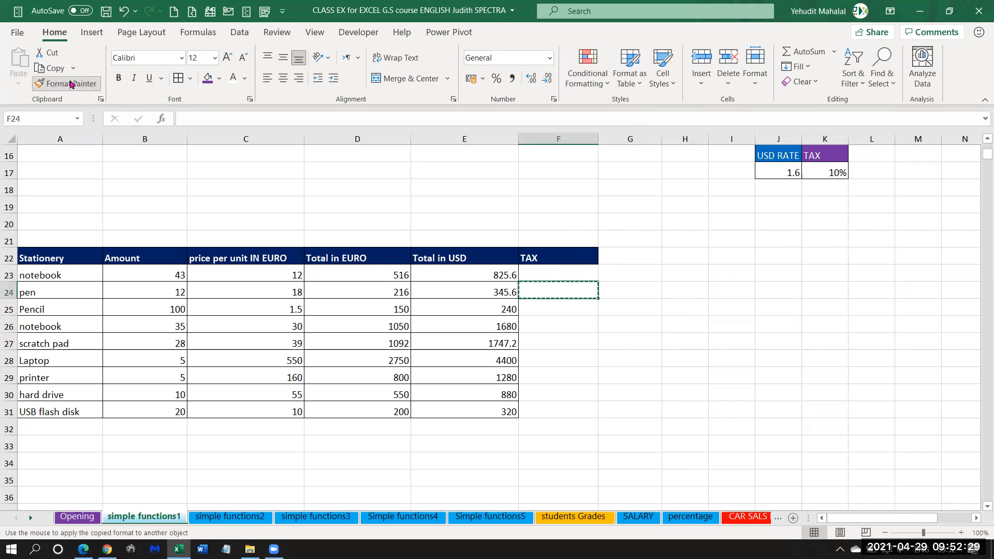
click(546, 260)
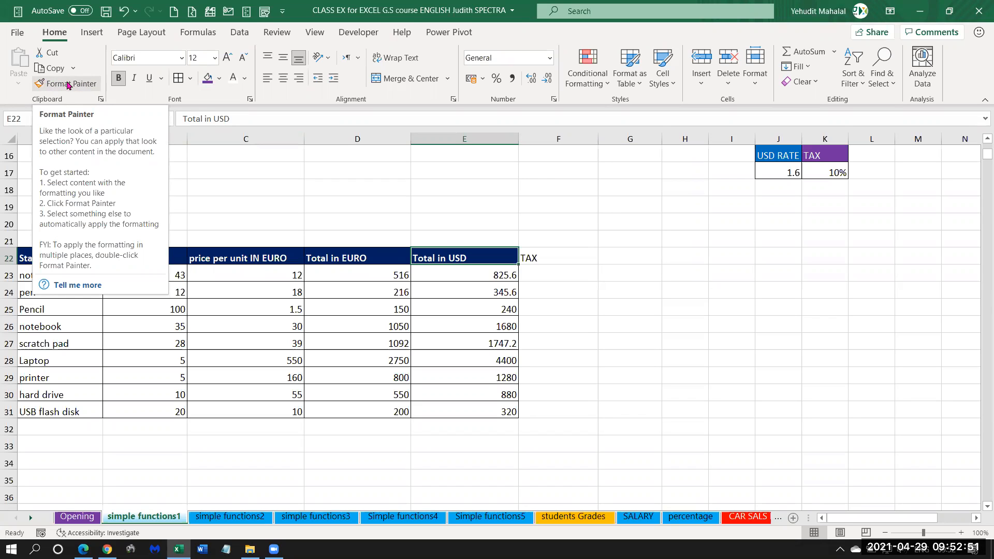
click(68, 85)
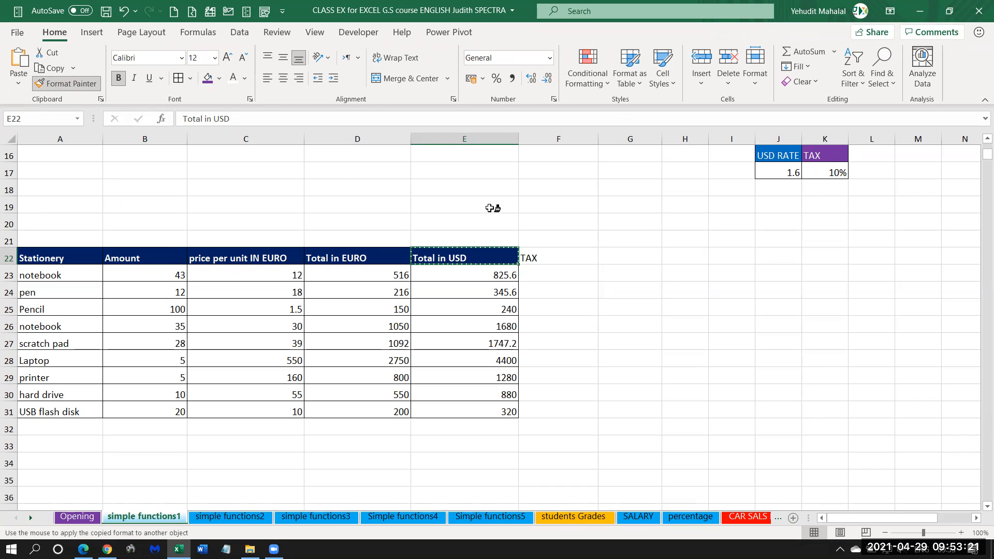
click(541, 256)
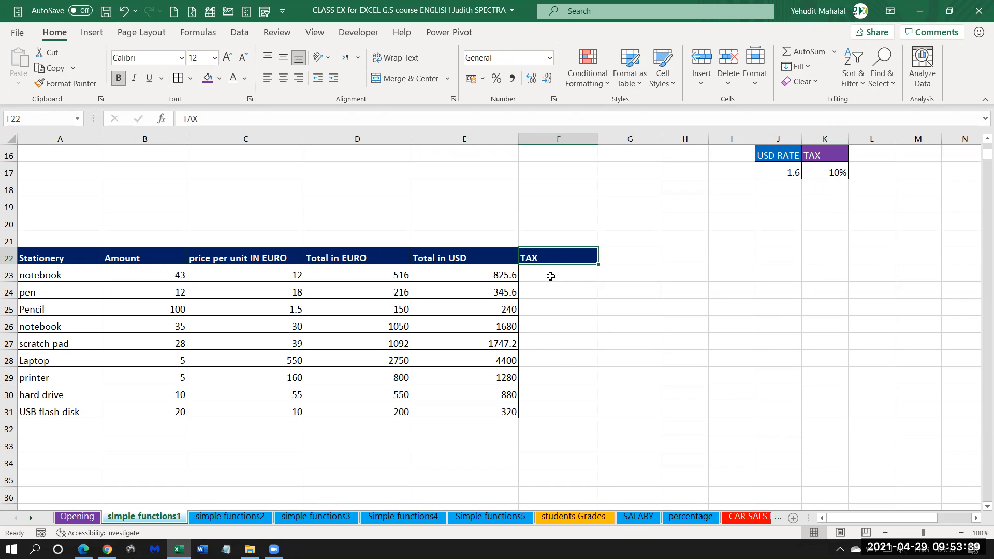
Calculate the notebook's tax in F23 with the formula =D23*$K$17, keeping the tax rate as an absolute reference.
click(541, 275)
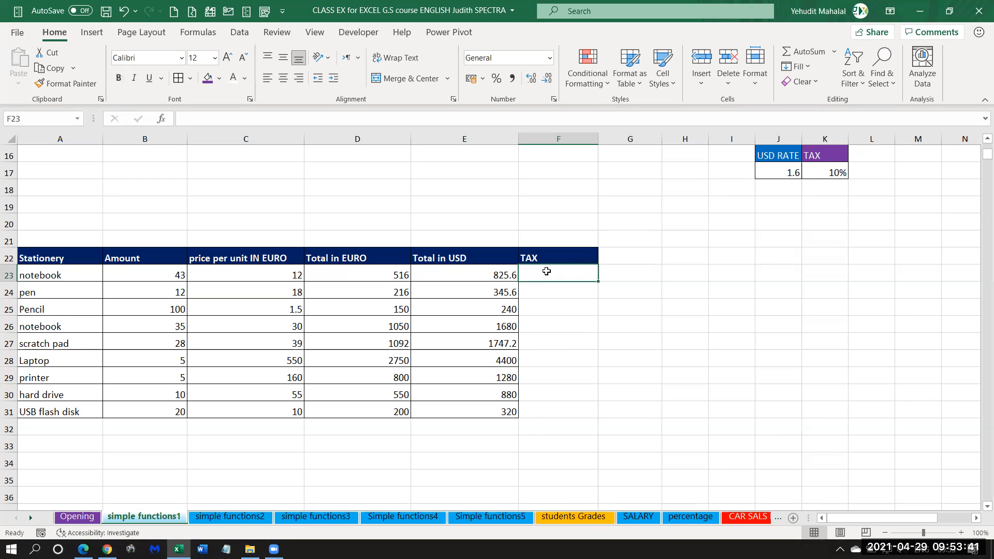
drag(823, 157, 828, 175)
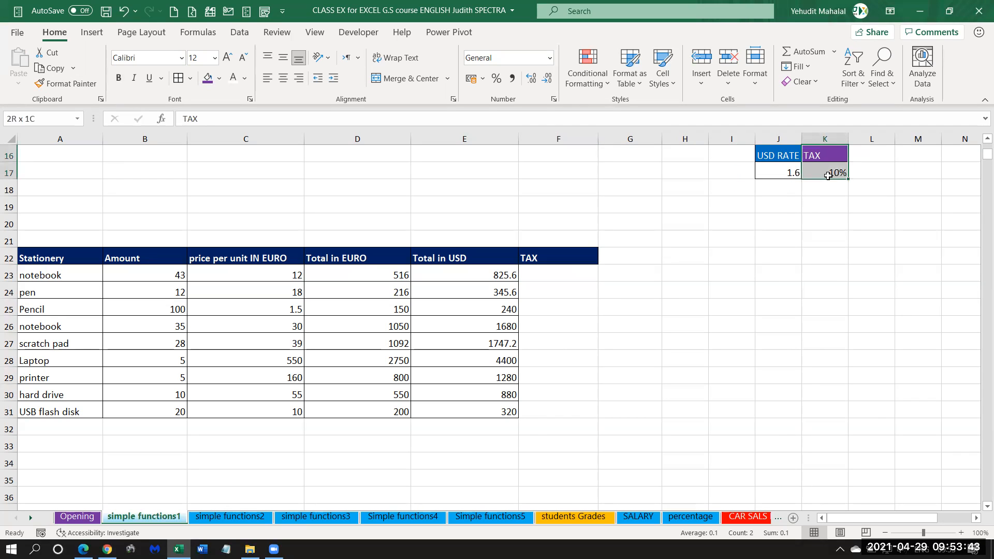
click(557, 272)
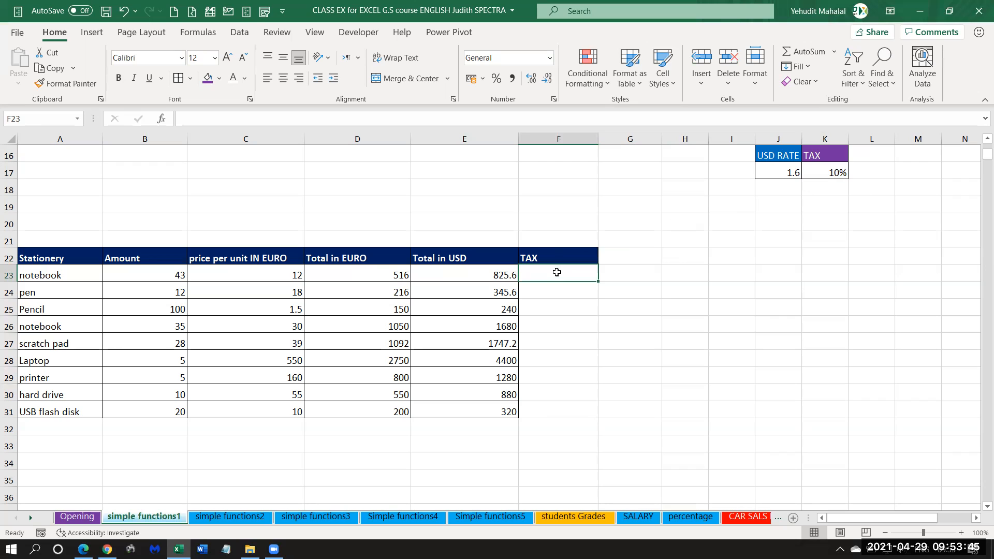
text(=)
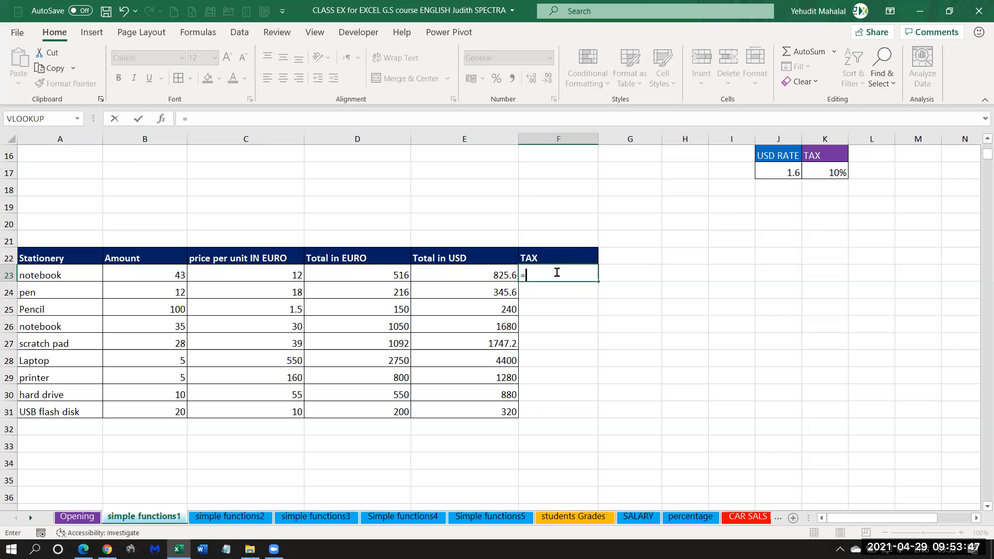
click(366, 275)
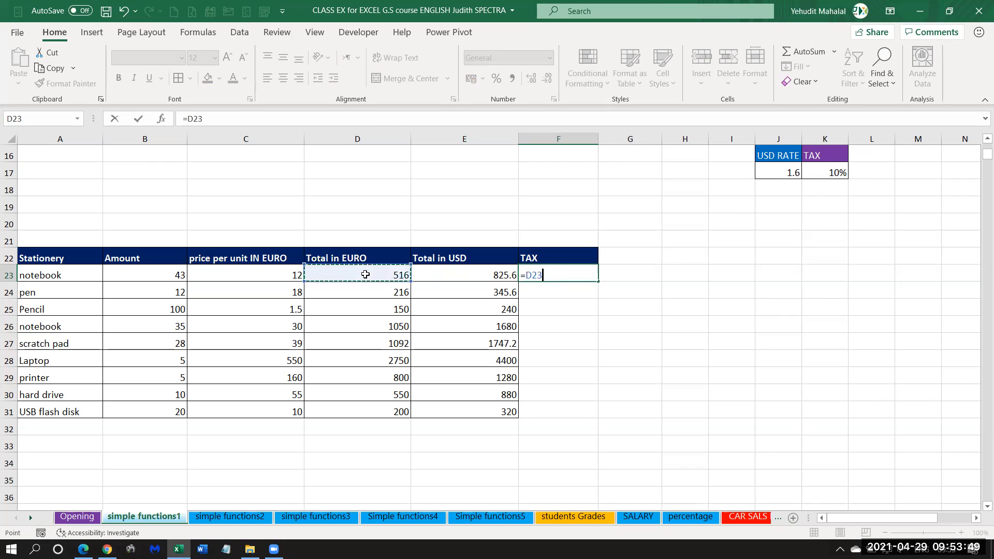
text(*)
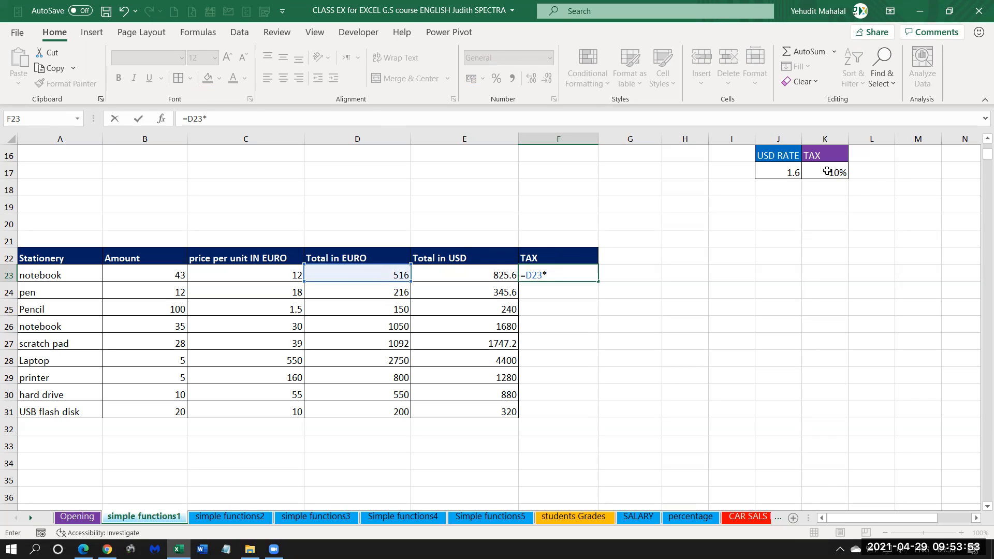
click(827, 171)
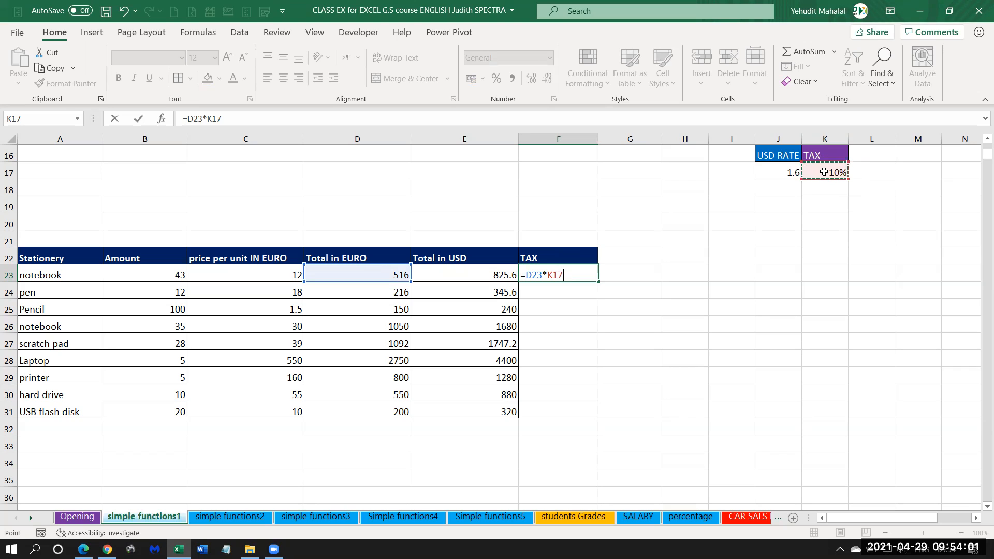
key(F4)
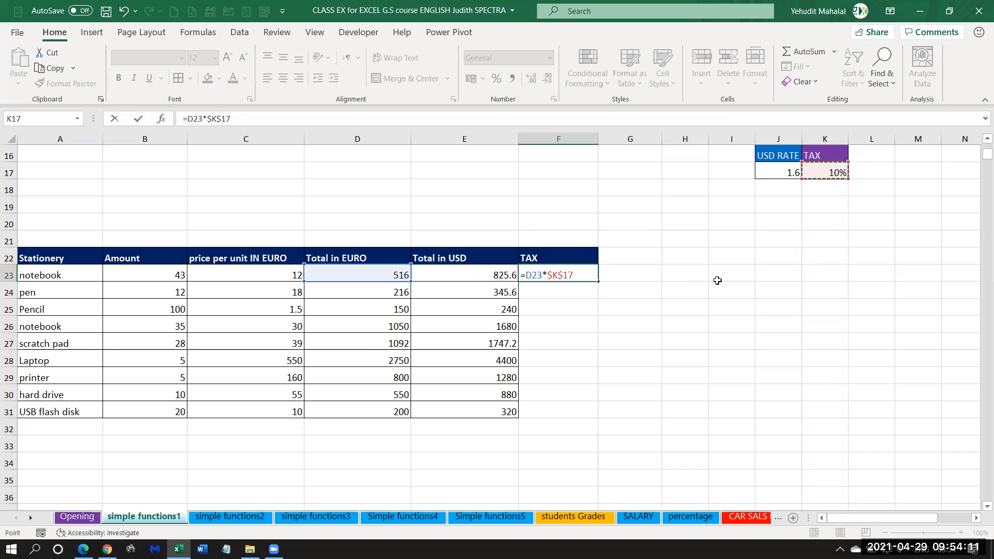
key(Return)
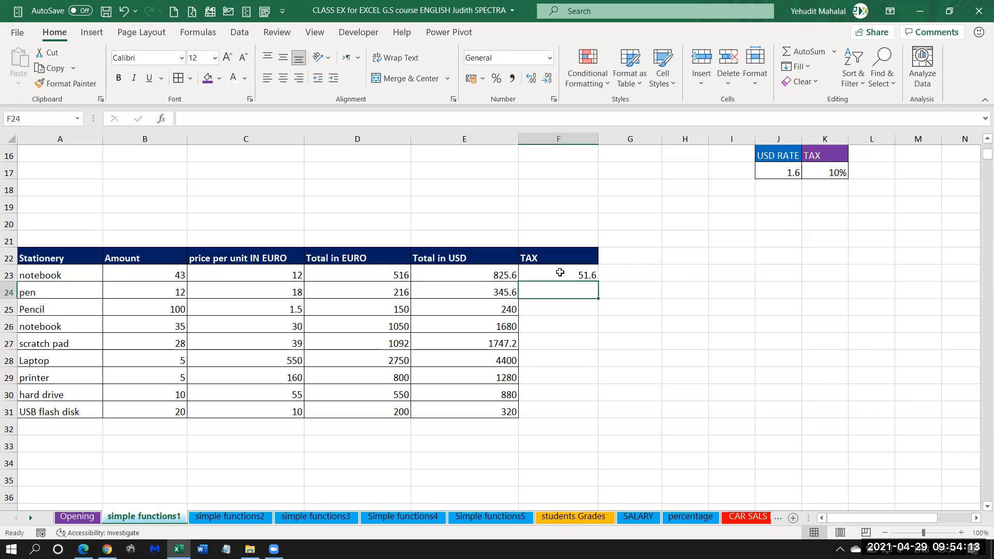
Fill the tax formula from F23 down through the USB flash disk row in F31.
click(560, 272)
drag(598, 282, 595, 420)
click(551, 278)
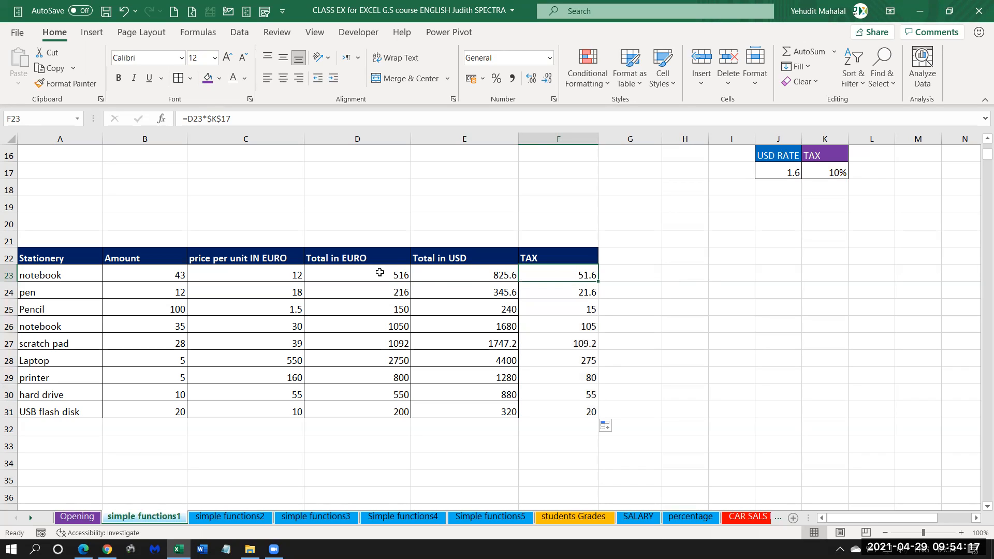
click(379, 272)
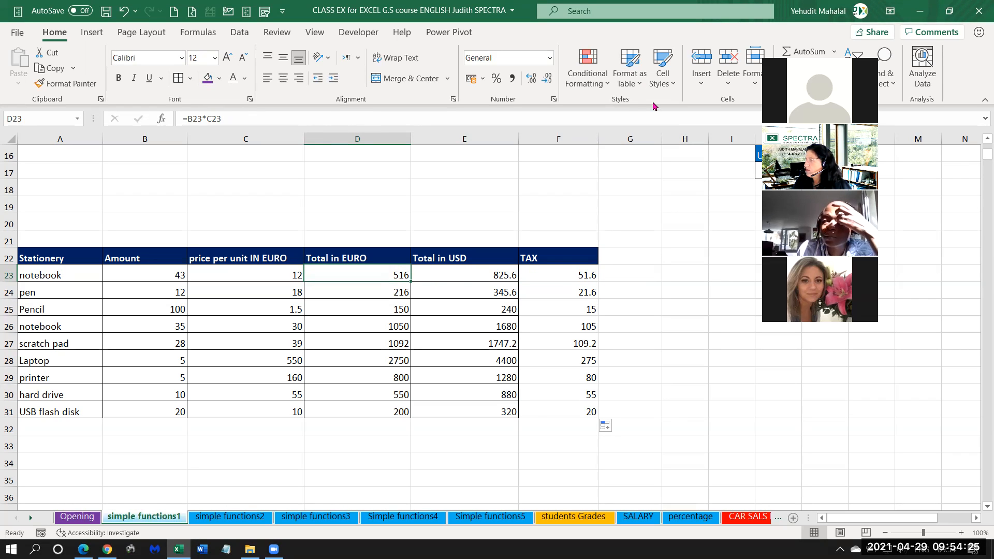
click(491, 291)
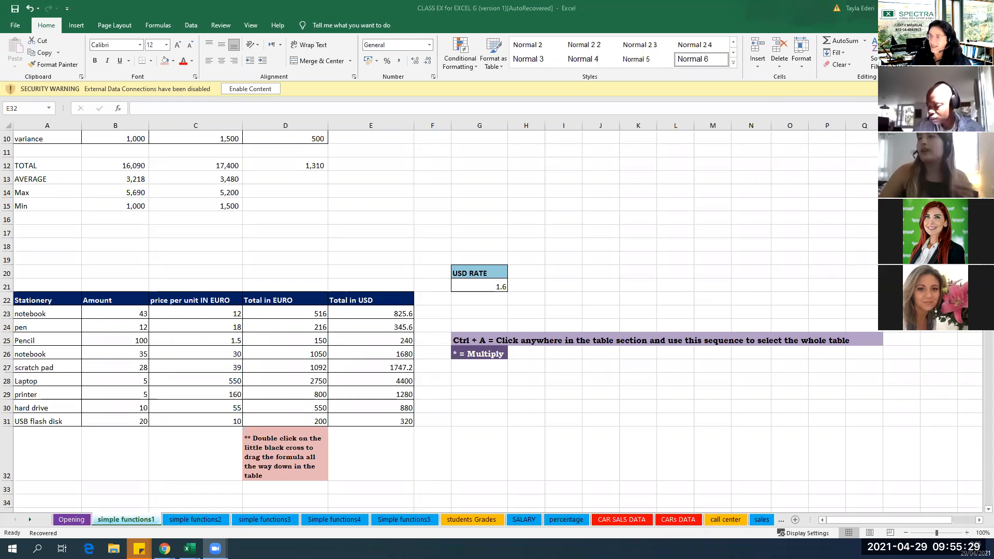
In the CLASS EX for EXCEL G workbook, clear the Total in USD formulas from E23 and E24.
click(400, 311)
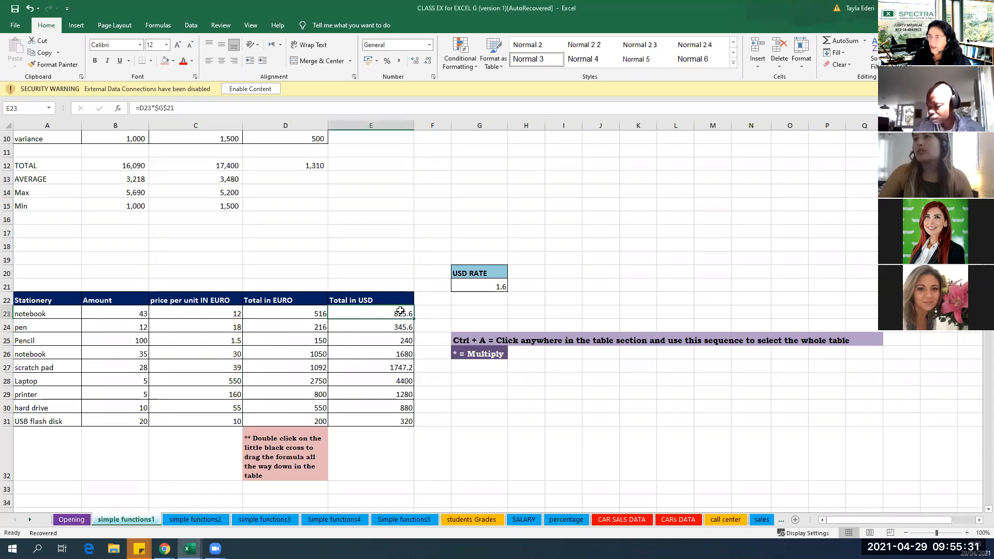
click(157, 107)
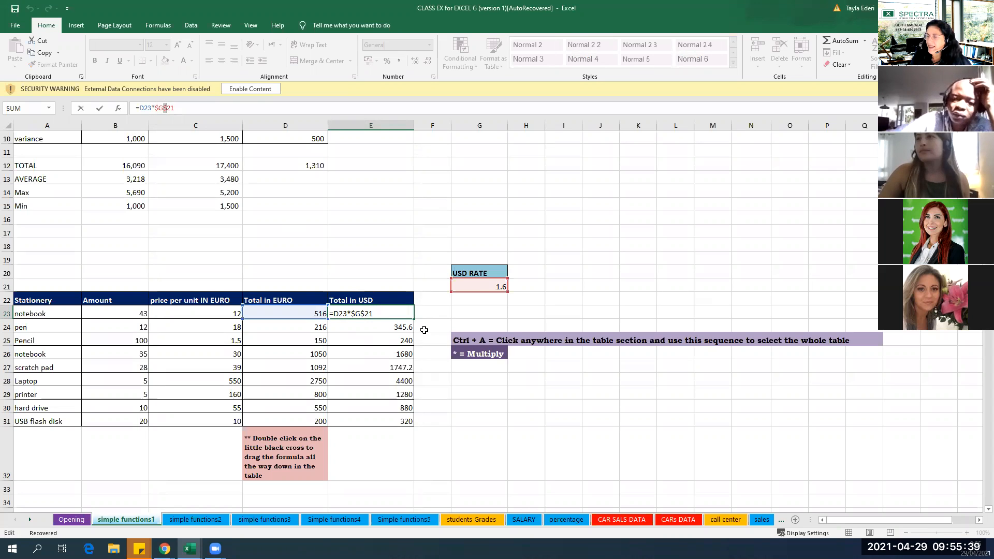
key(BackSpace)
key(BackSpace)
key(BackSpace)
key(BackSpace)
key(BackSpace)
key(BackSpace)
key(BackSpace)
key(BackSpace)
key(BackSpace)
key(BackSpace)
click(431, 314)
drag(399, 327, 405, 422)
key(BackSpace)
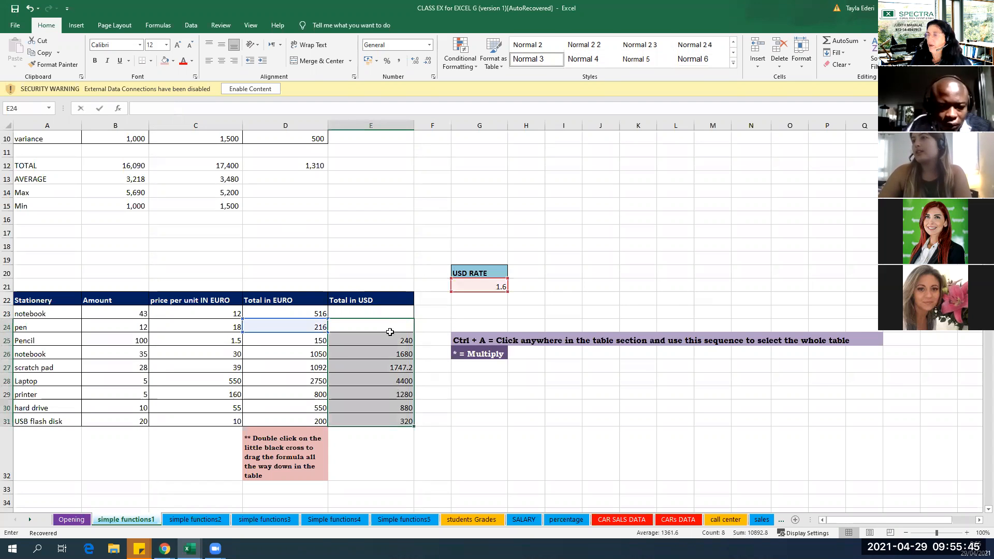
click(388, 313)
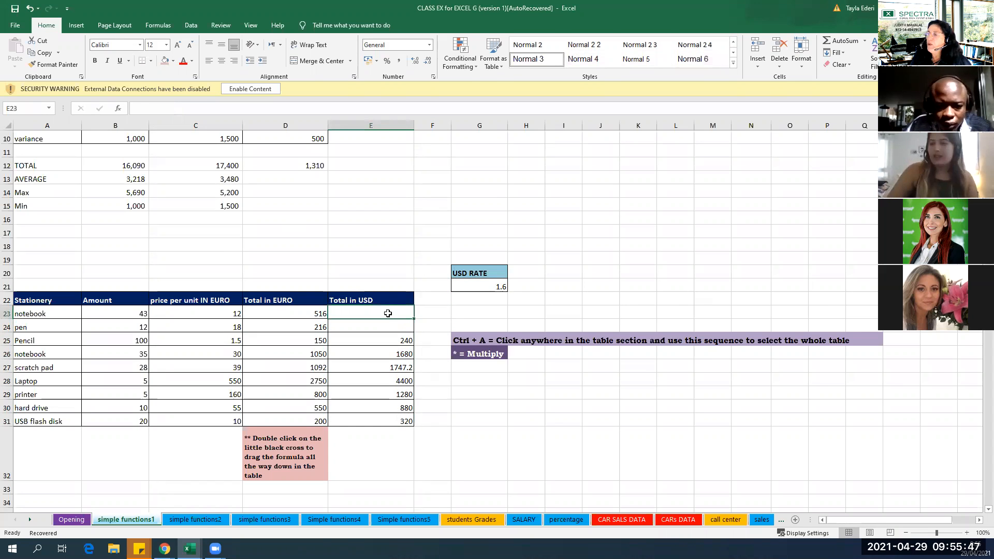
text(=)
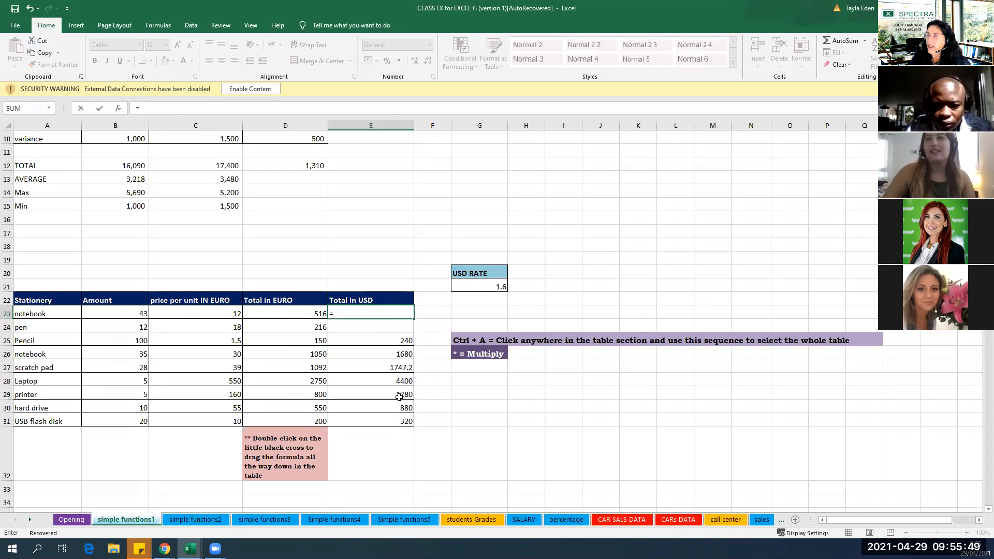
drag(403, 339, 417, 410)
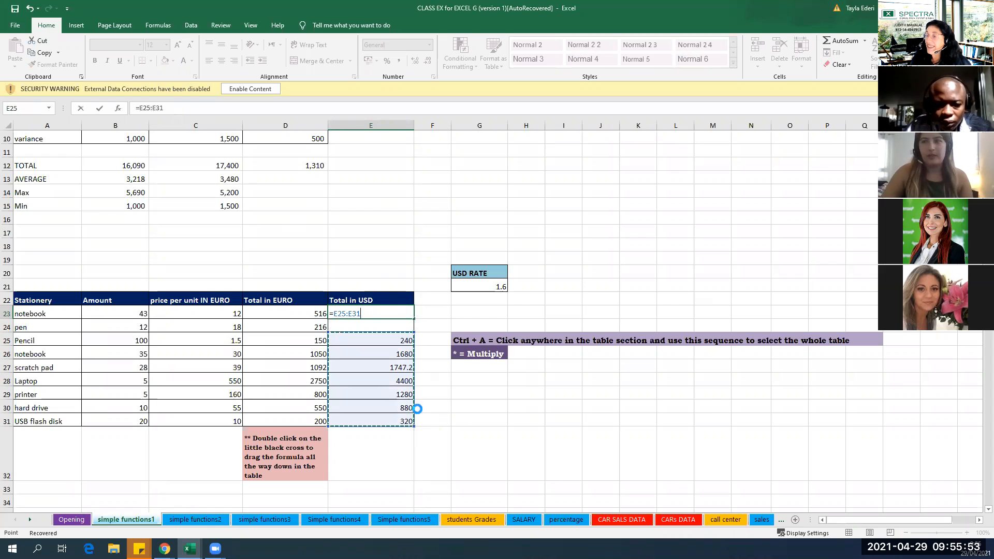
key(Return)
click(432, 453)
Clear the remaining Total in USD formulas from E25:E31 and the mistaken range formula from E23.
drag(388, 342, 392, 419)
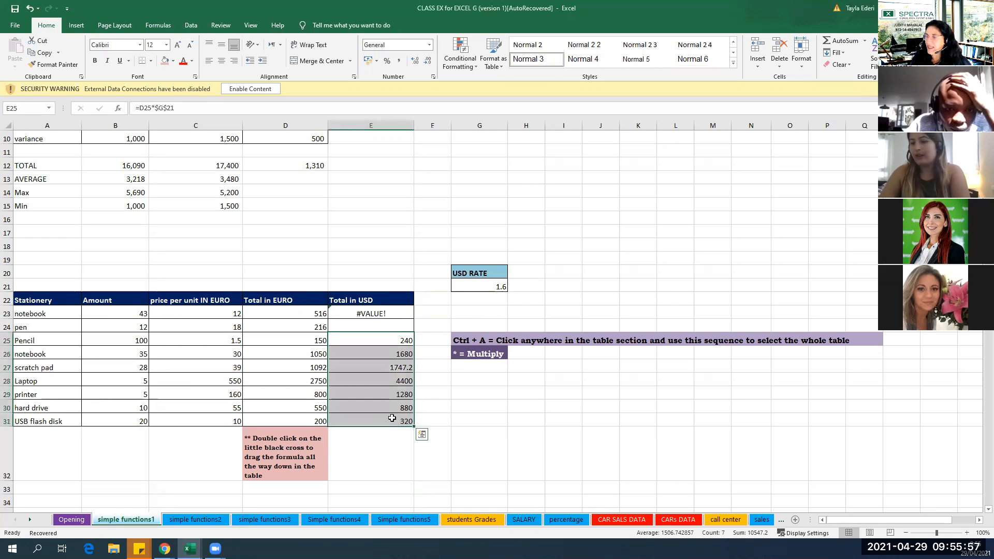
key(Delete)
click(379, 314)
key(Delete)
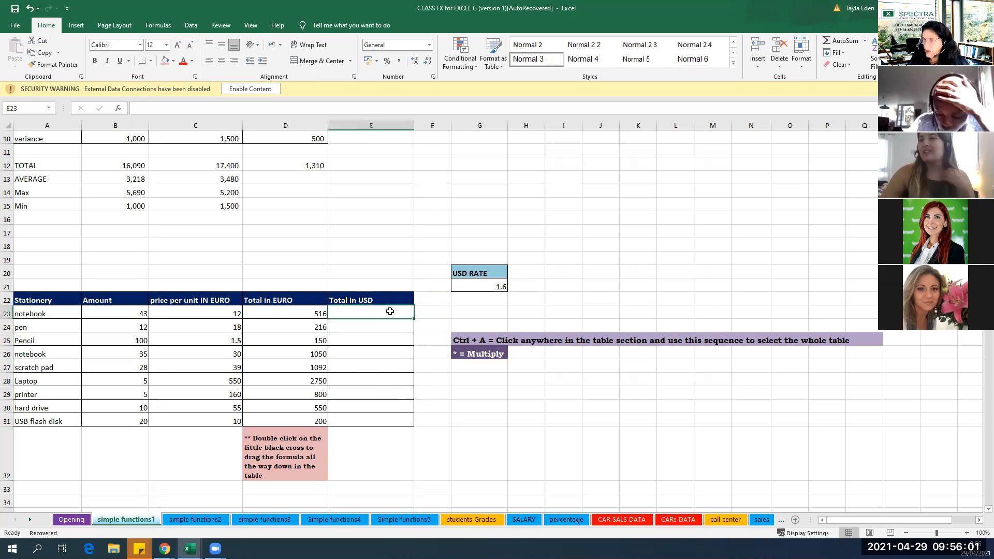
Calculate the notebook's Total in USD in E23 with the formula =D23*$G$21, keeping the USD rate as an absolute reference.
text(=)
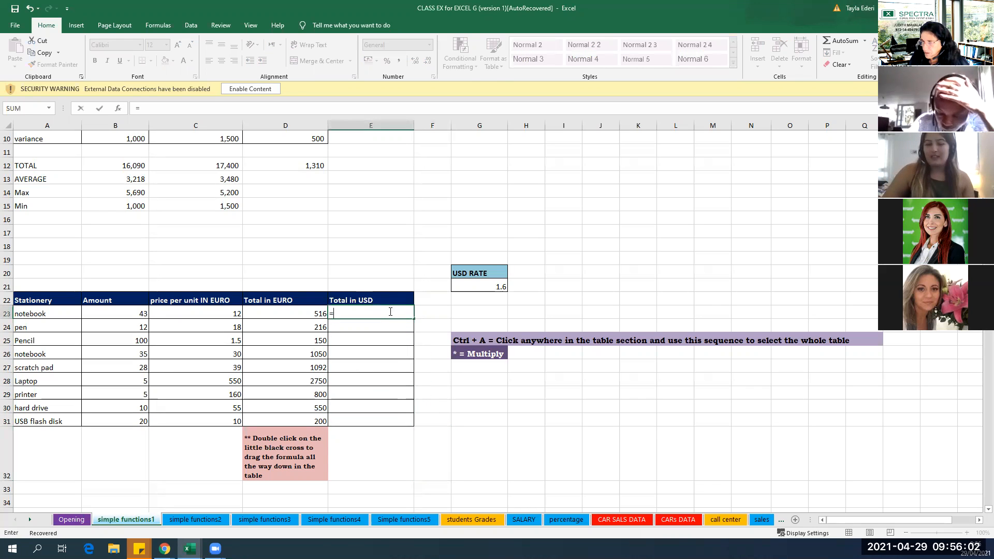
click(302, 313)
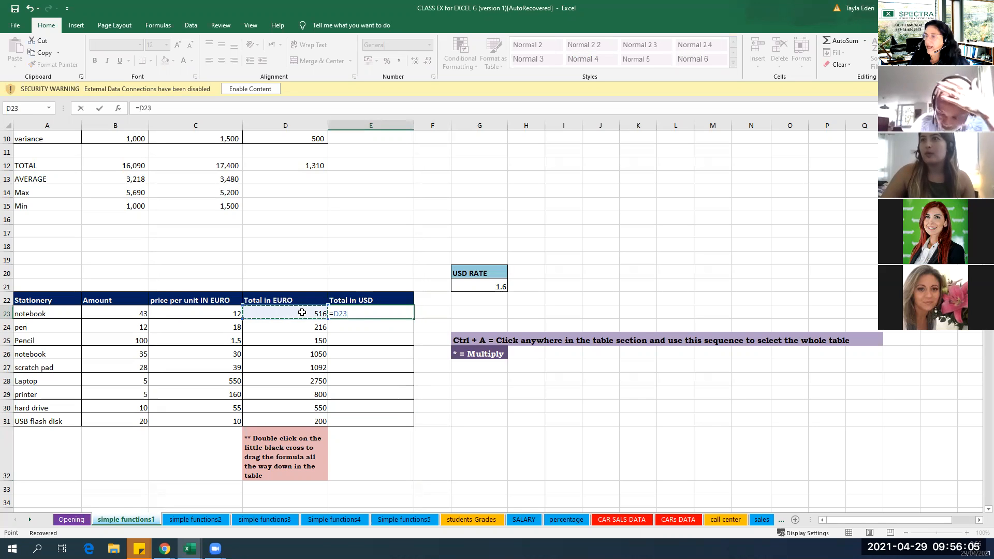
text(*)
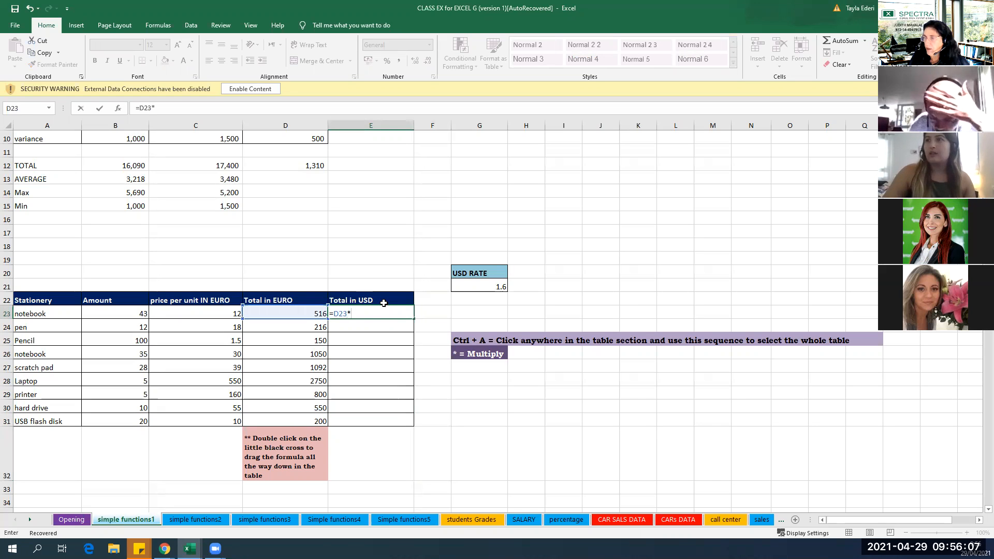
click(479, 286)
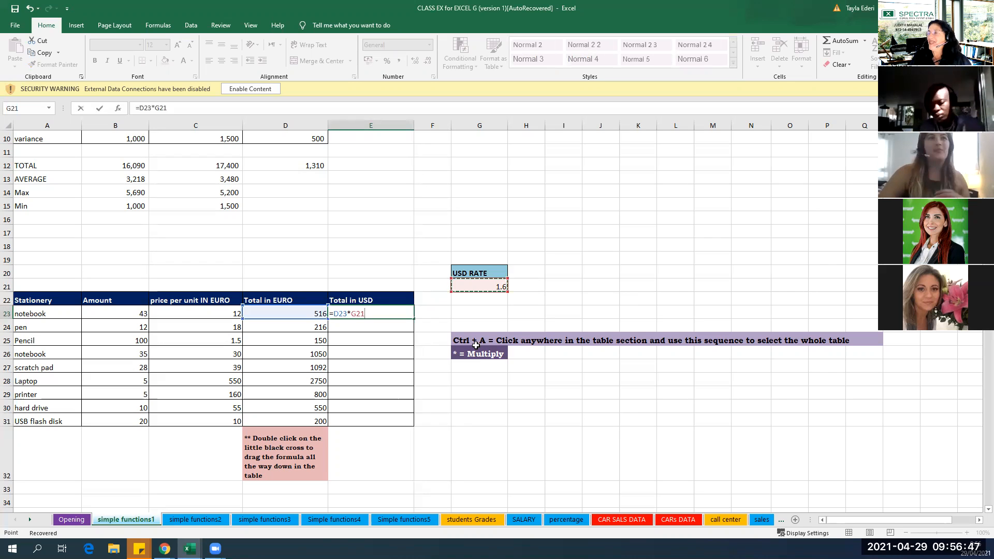
click(356, 314)
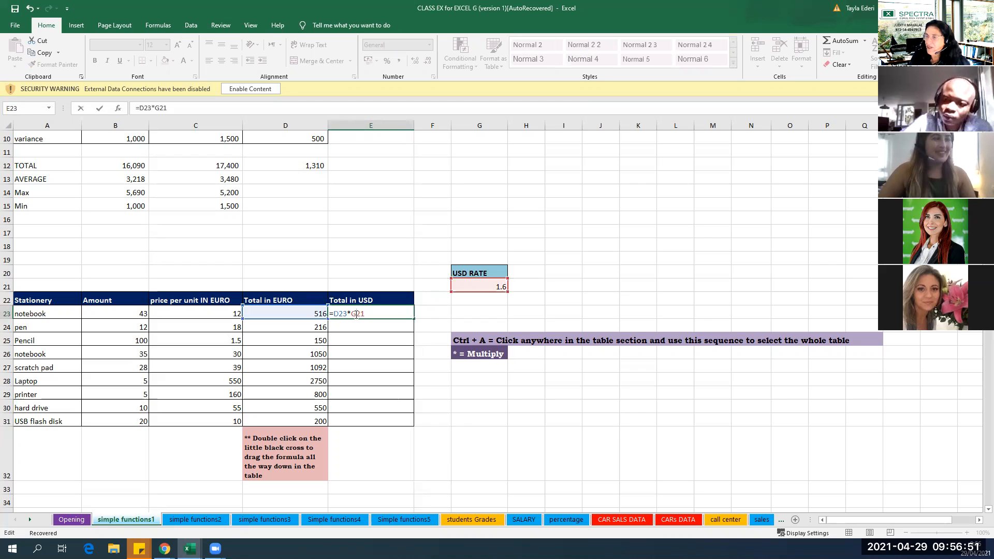
text($)
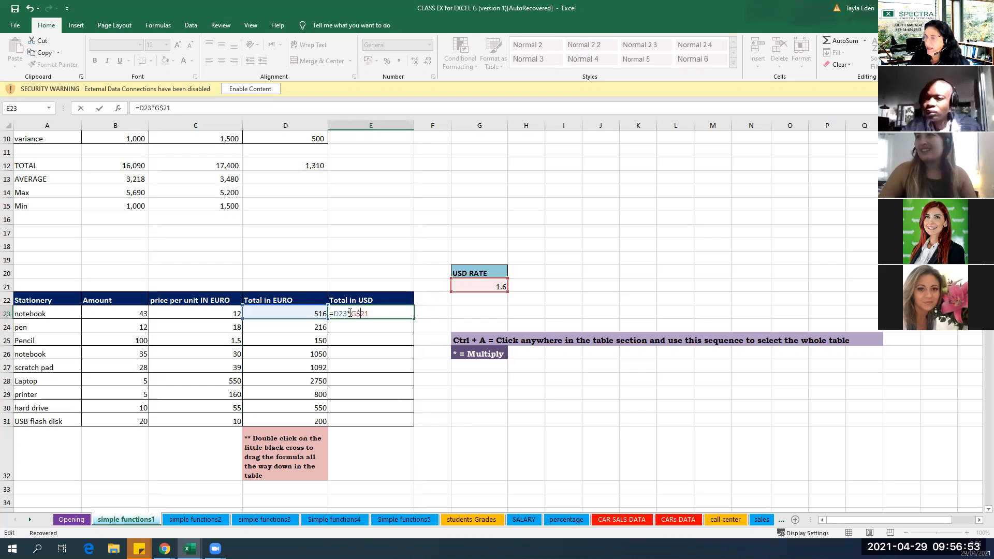
click(352, 314)
text($)
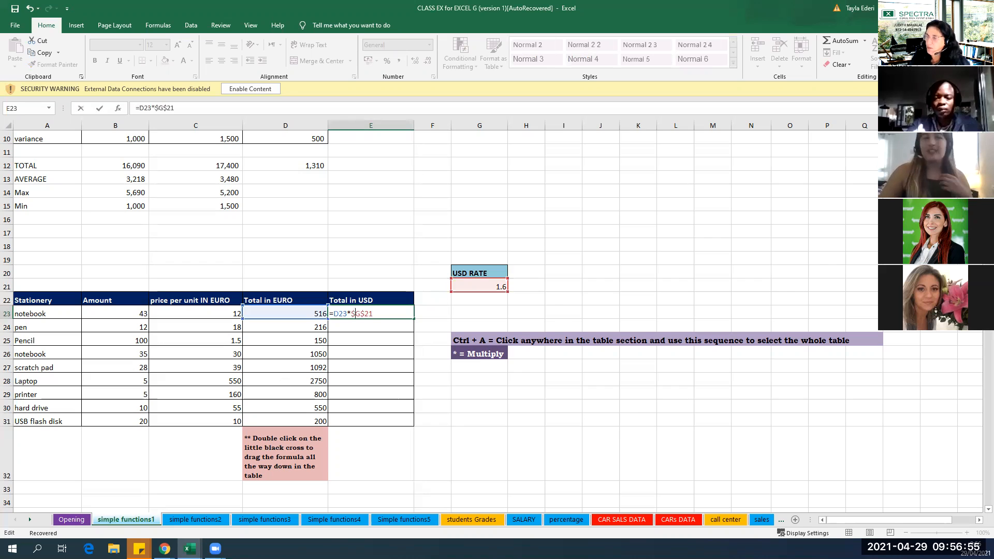
key(alt+Tab)
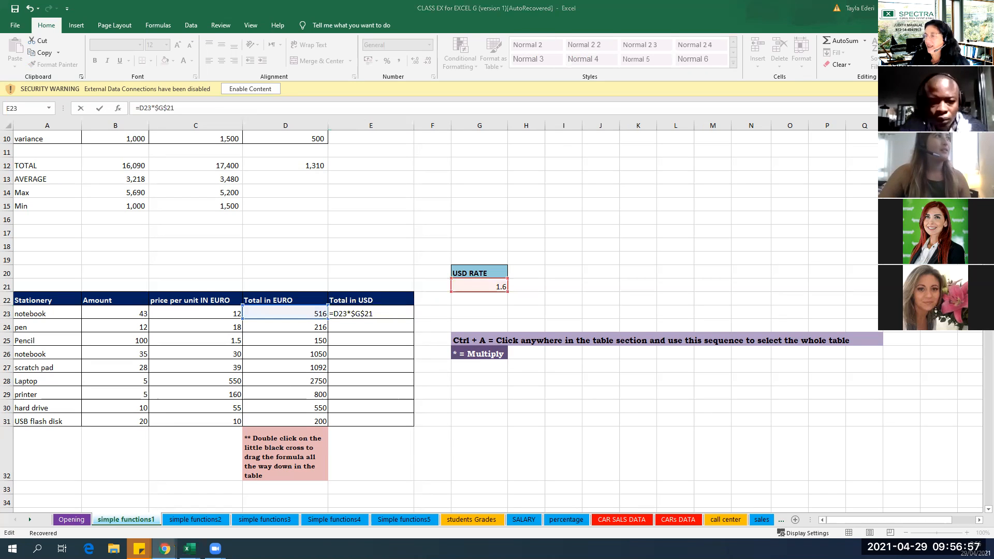
click(384, 313)
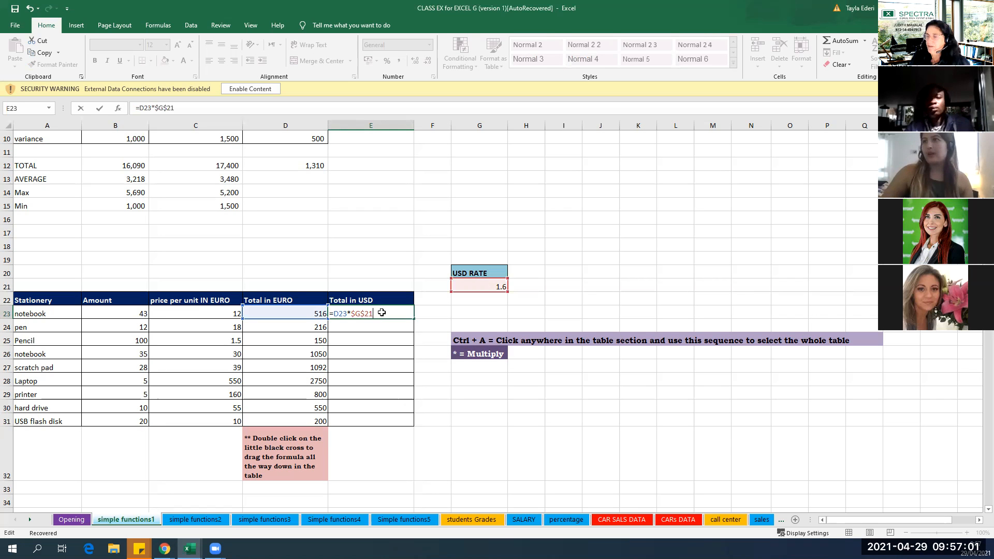
key(Return)
Fill the Total in USD formula from E23 down through the USB flash disk row and clear the surplus copy in E32.
click(412, 315)
drag(413, 319, 390, 472)
click(390, 473)
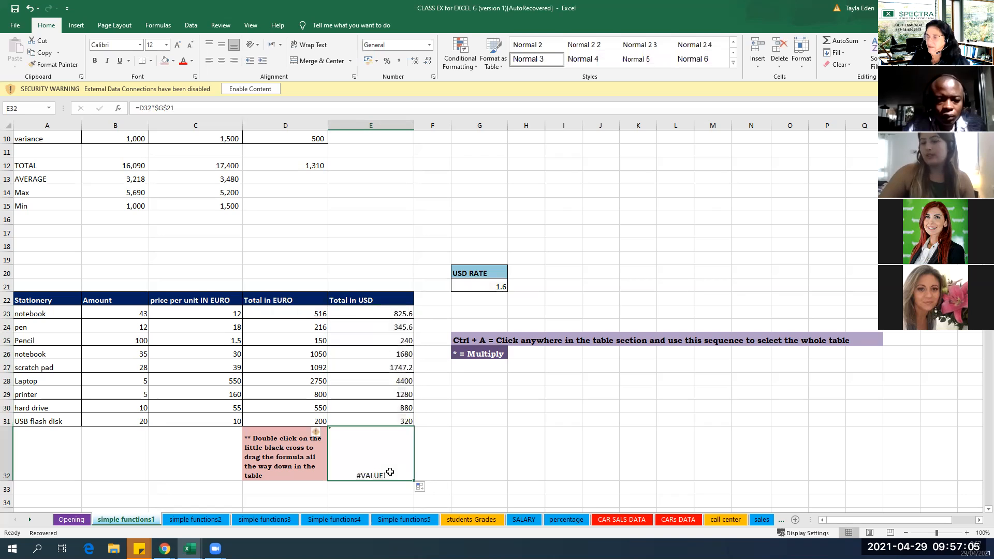
key(Delete)
click(458, 453)
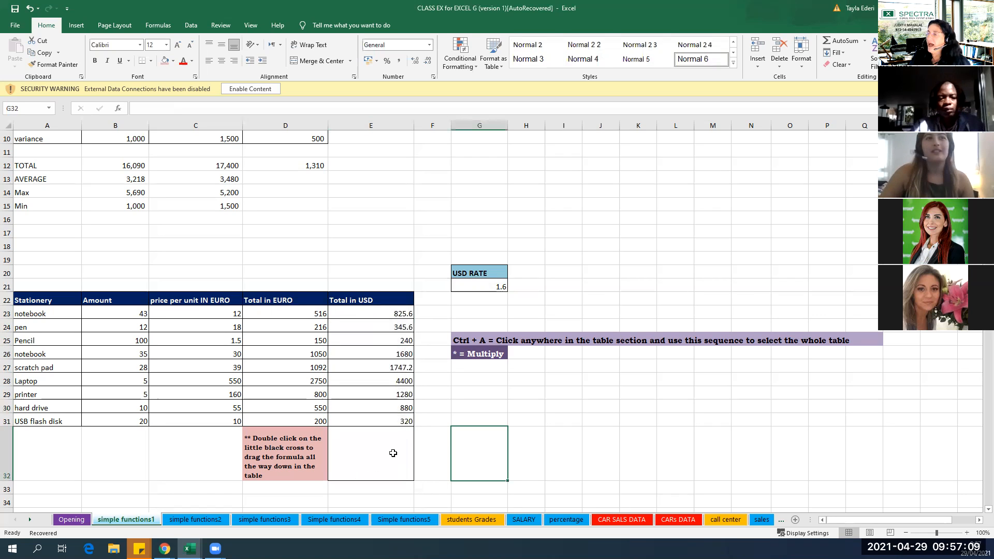
Remove the borders from the empty cell E32 below the Total in USD column.
click(393, 453)
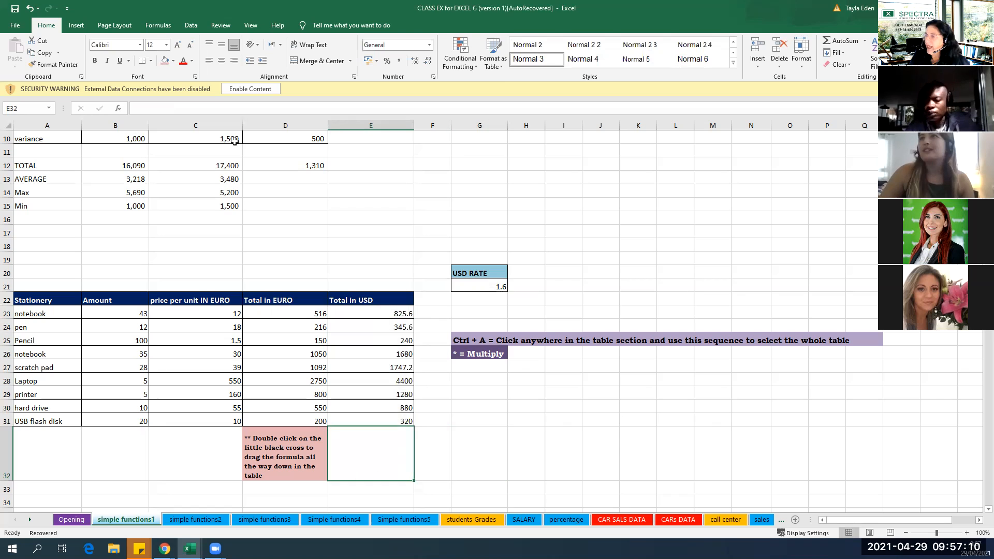
click(151, 62)
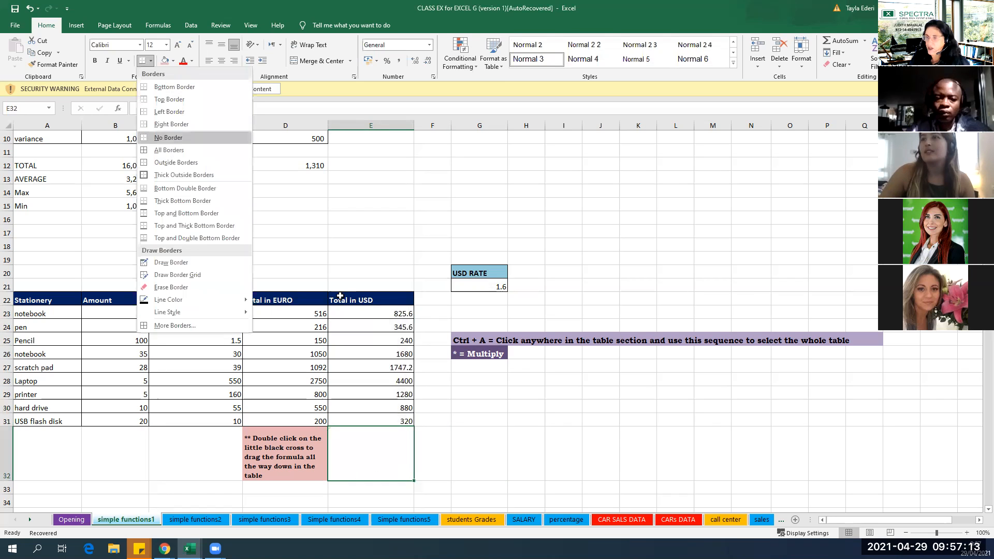
click(443, 303)
click(443, 302)
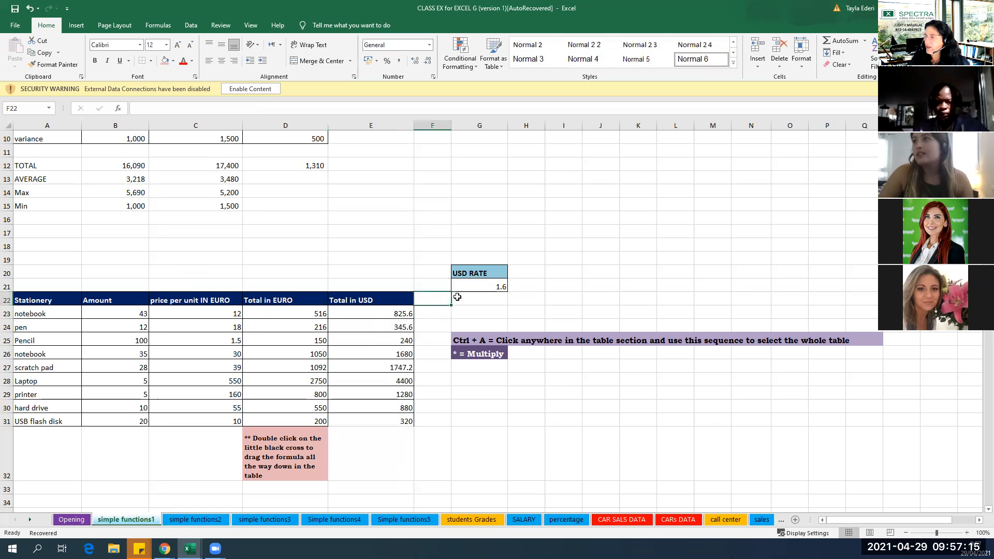
Enter the heading Tax in H20 beside USD RATE and clear the stray letter from G22.
click(497, 296)
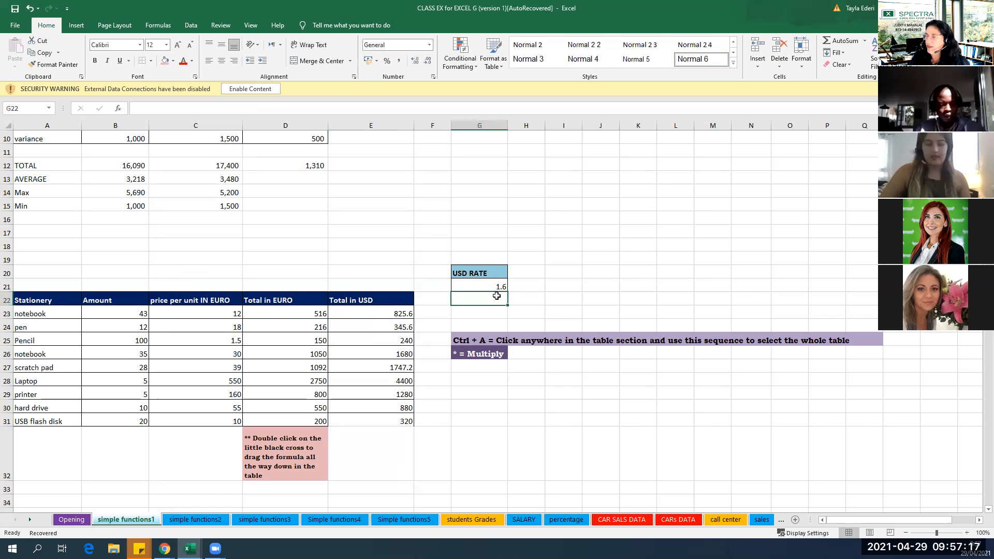
text(T)
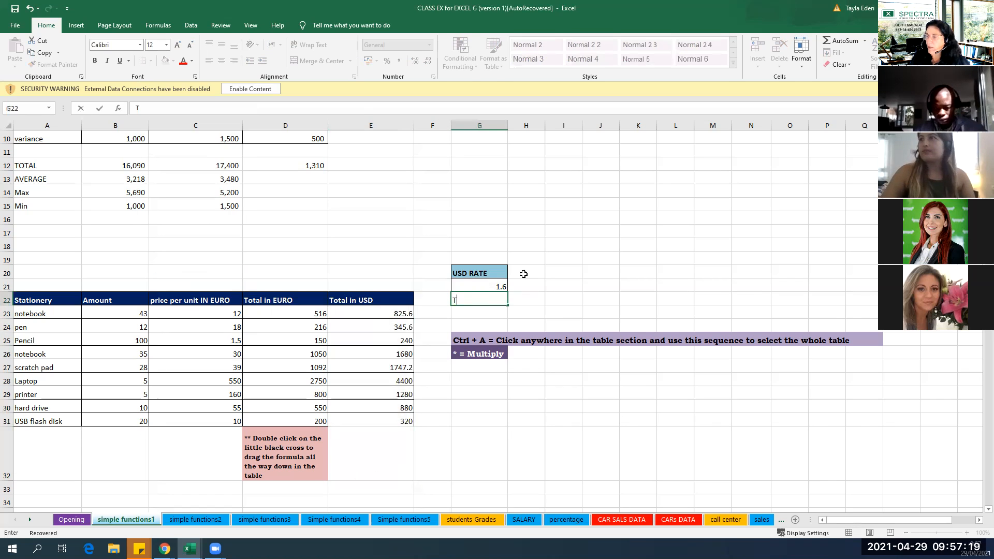
double_click(525, 274)
text(Ta)
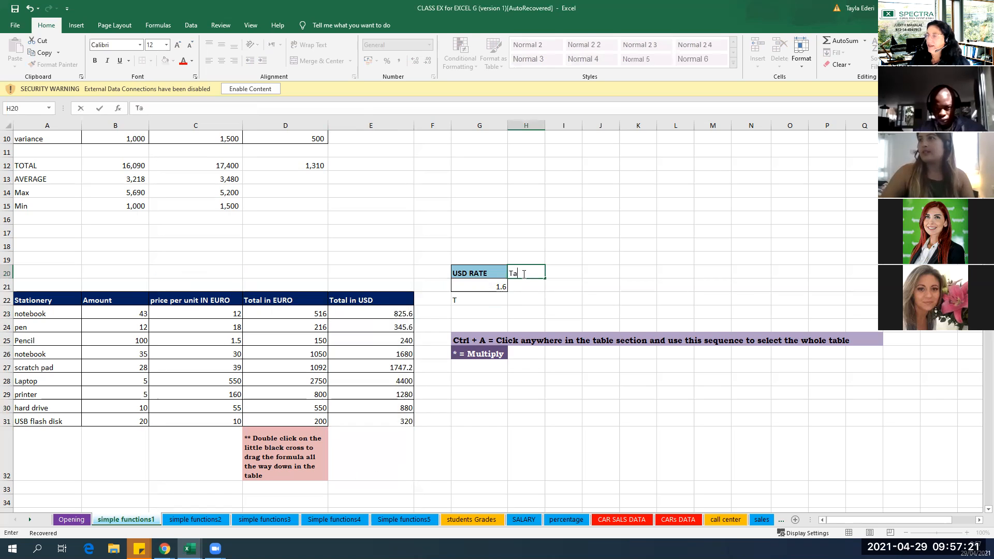
text(x)
click(487, 300)
key(BackSpace)
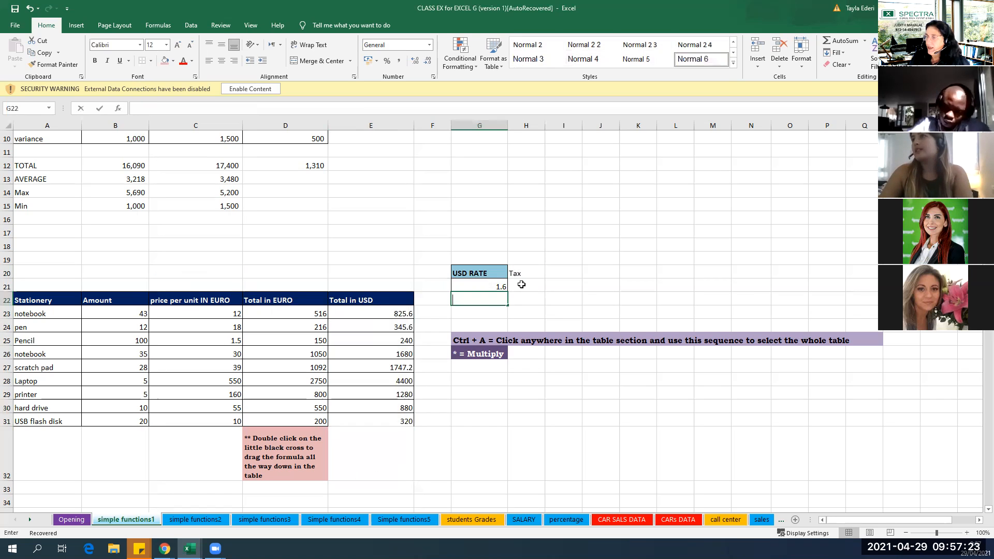
Enter a tax rate of 10% in H21 under the Tax heading.
click(522, 285)
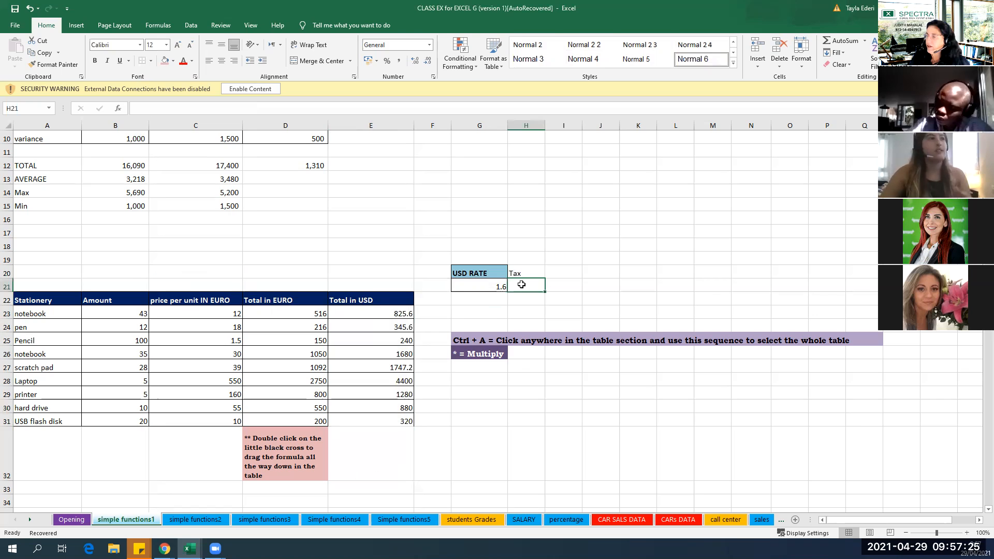
text(10%)
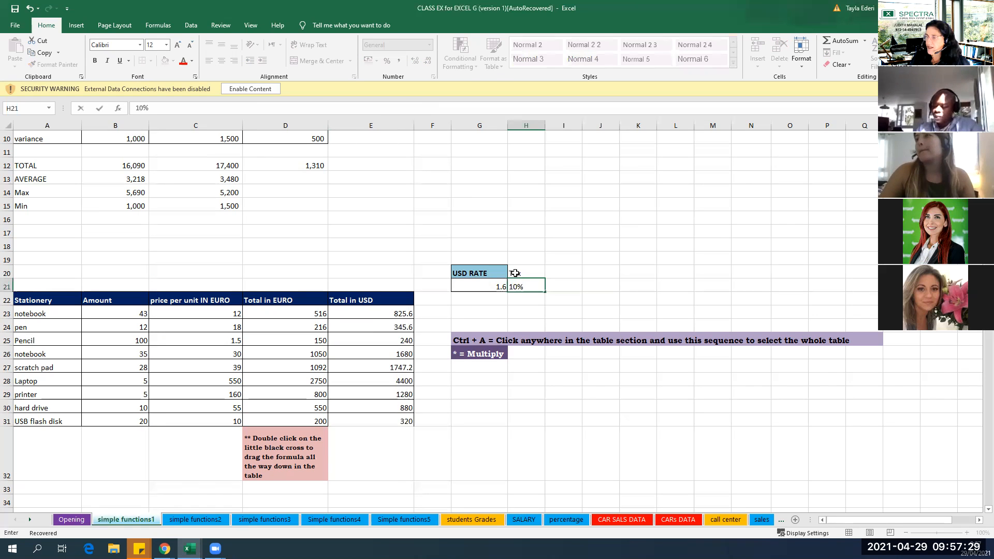
Copy the formatting of the USD RATE heading onto the Tax heading in H20.
key(Up)
key(Left)
click(57, 64)
click(533, 275)
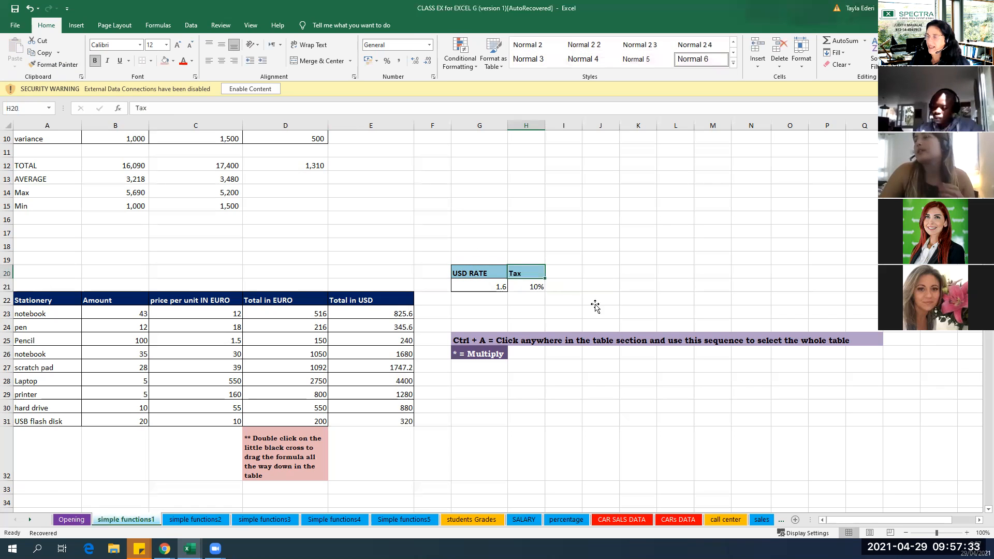
click(586, 304)
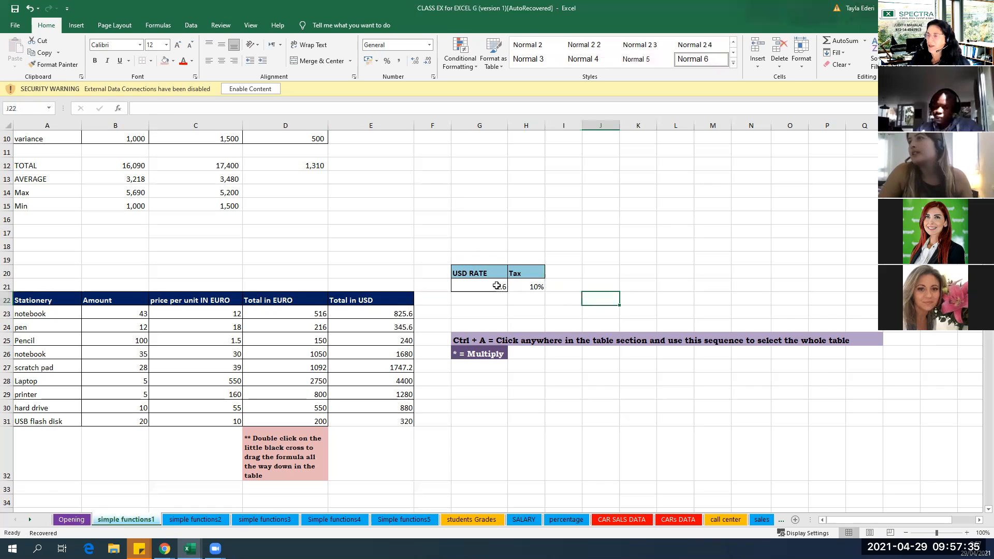
Copy the formatting of the USD rate value in G21 onto the tax rate cell H21.
click(497, 286)
click(57, 65)
click(521, 286)
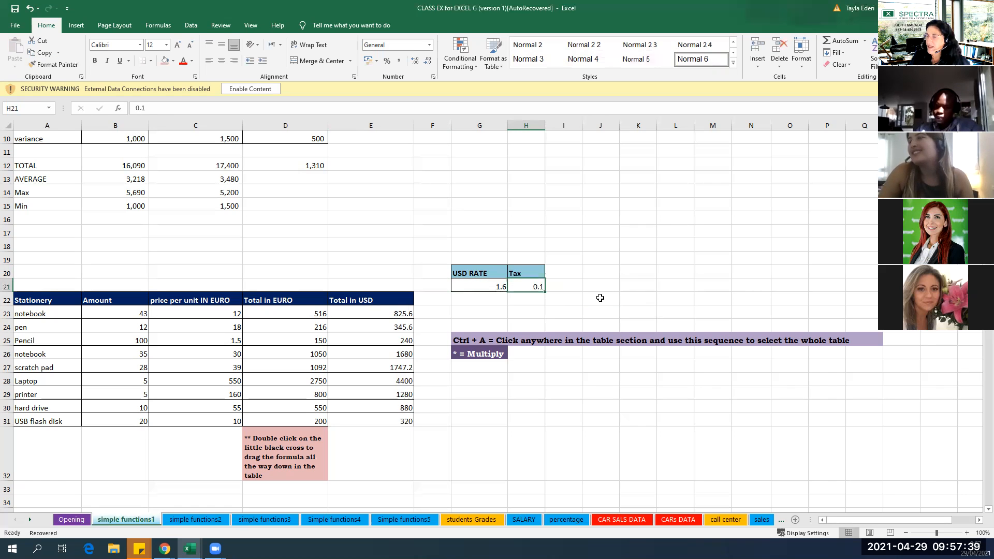
click(638, 299)
Re-enter the tax rate in H21 as 10% so it is shown as a percentage.
double_click(529, 286)
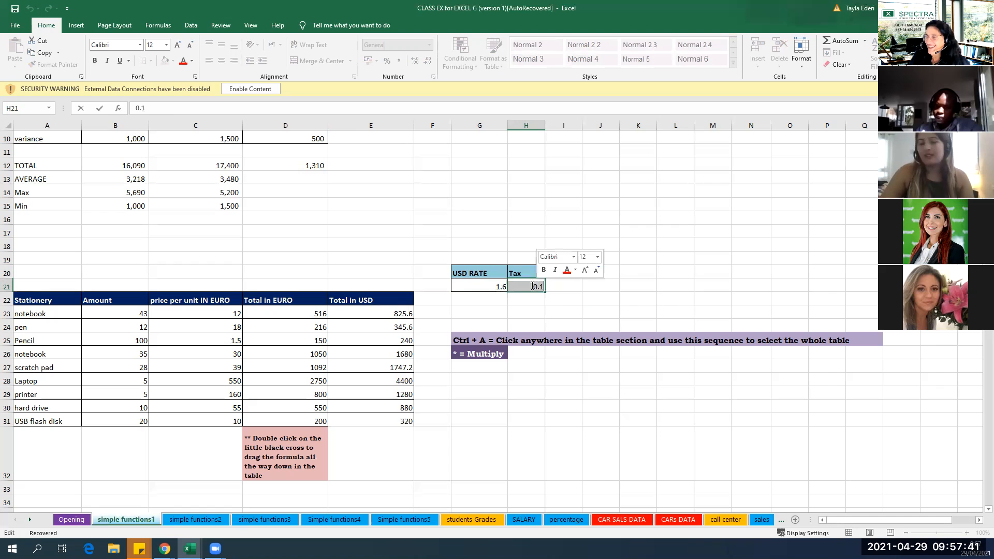
text(10)
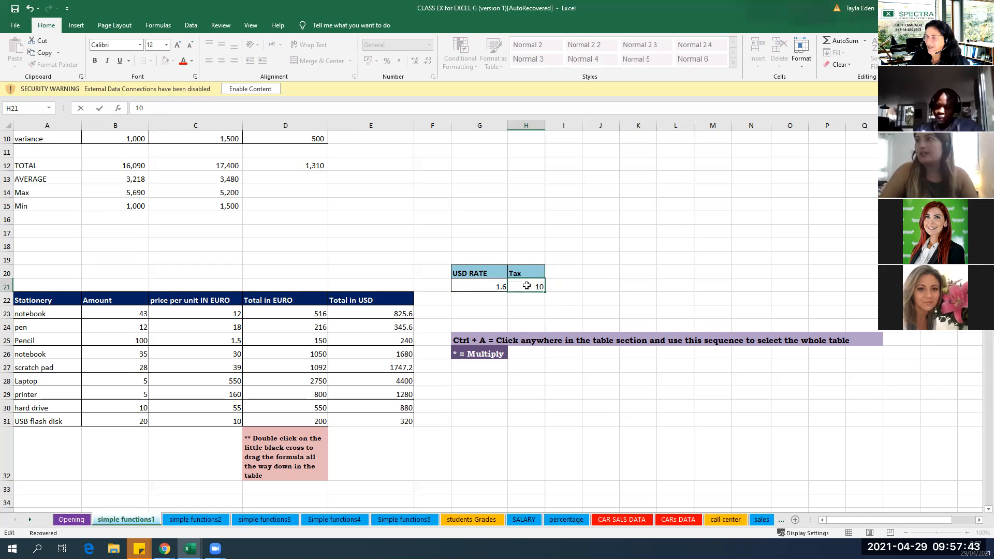
key(Return)
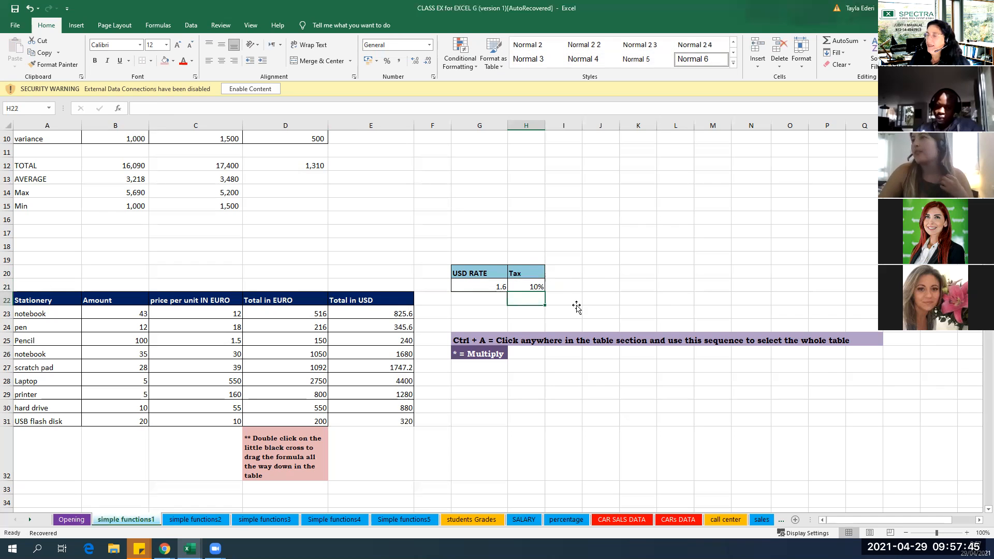
click(577, 306)
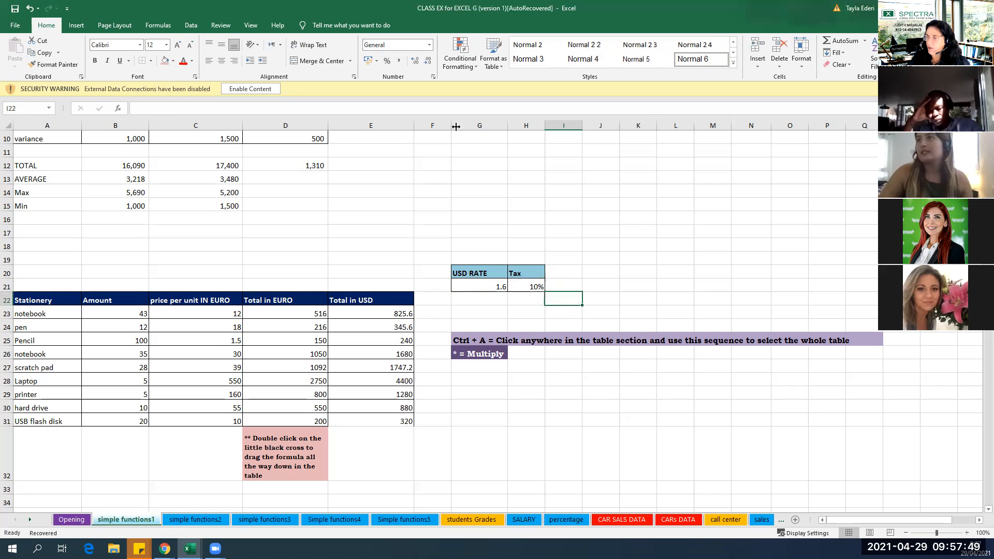
Widen column F and enter the header Tax in F22, next to Total in USD.
drag(451, 125, 494, 125)
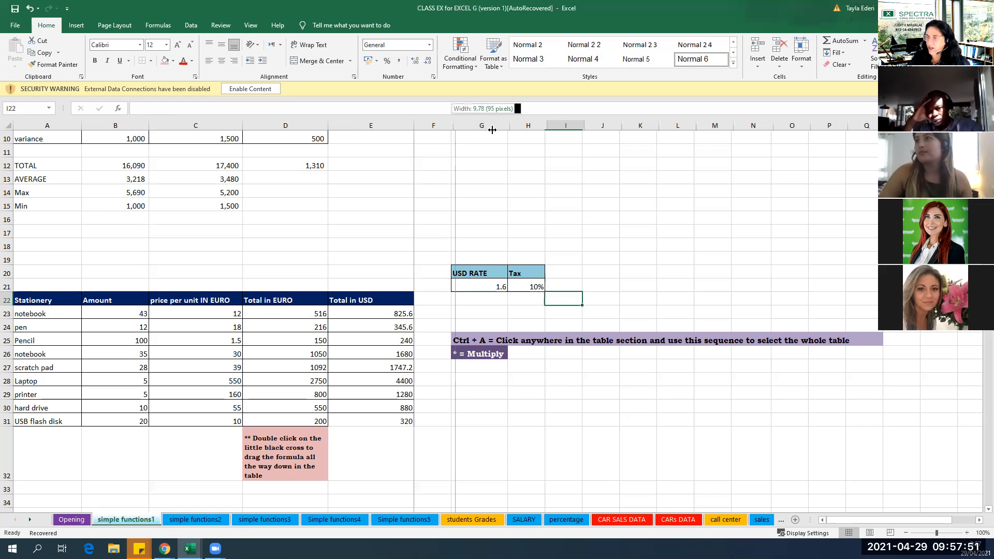
click(441, 302)
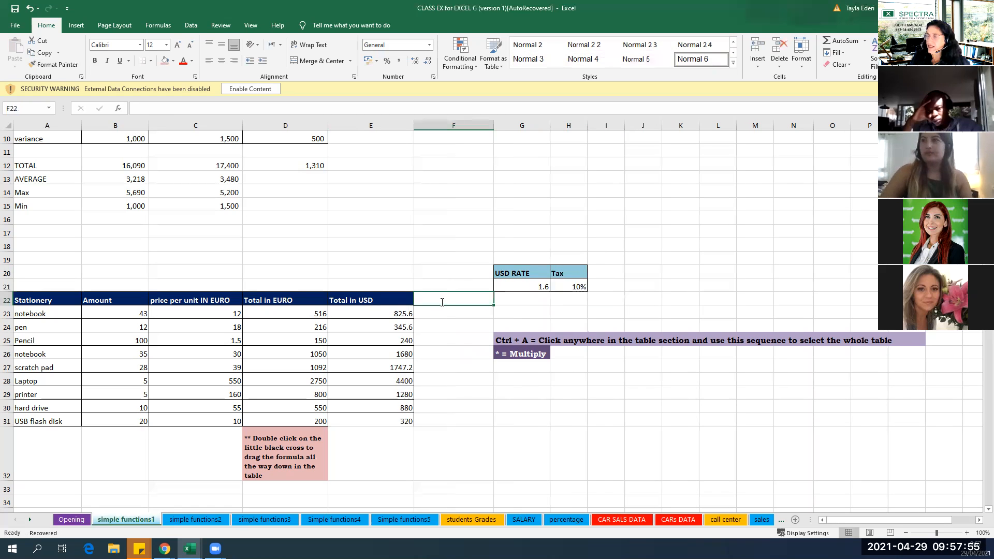
text(Tax)
key(Return)
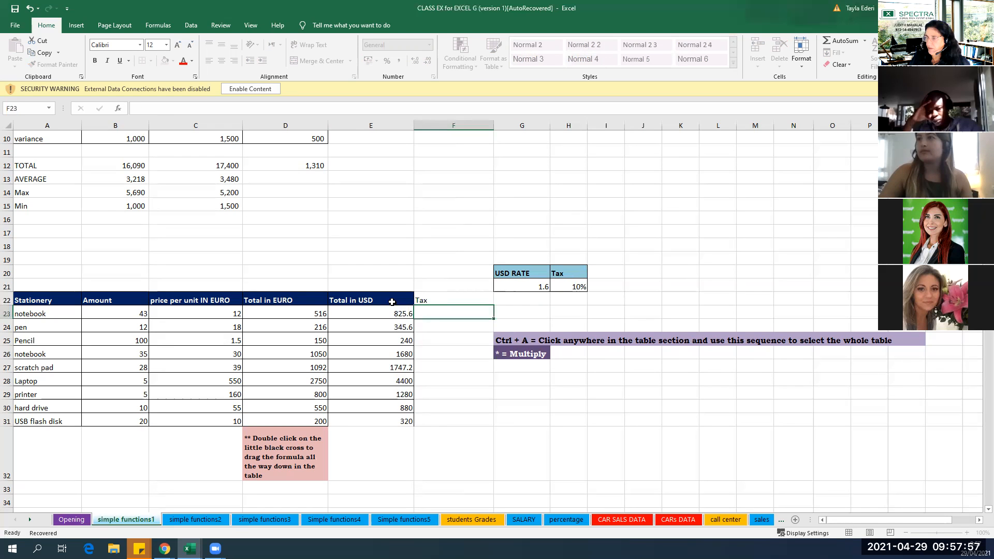
Copy the formatting of the Total in USD heading onto the Tax heading in F22.
click(371, 300)
click(69, 67)
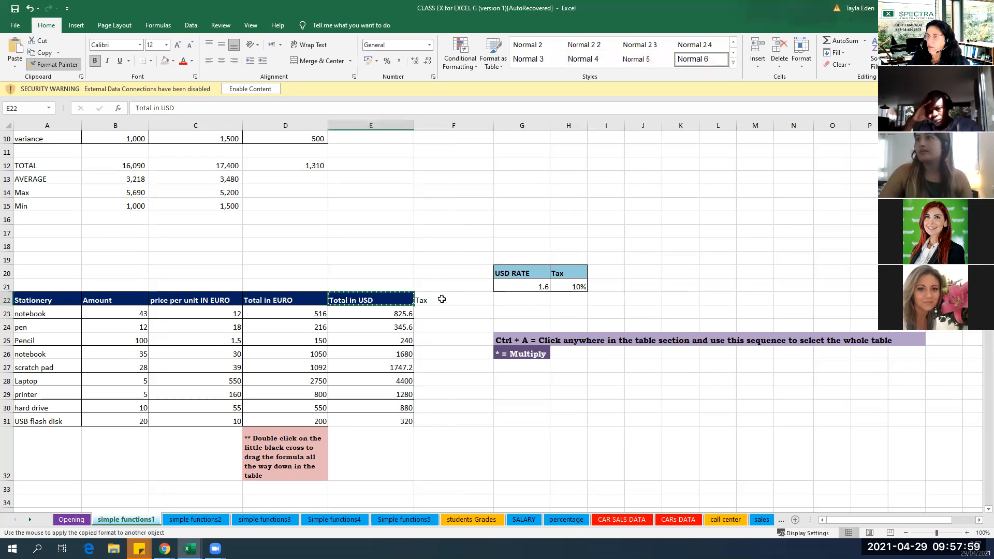
click(453, 300)
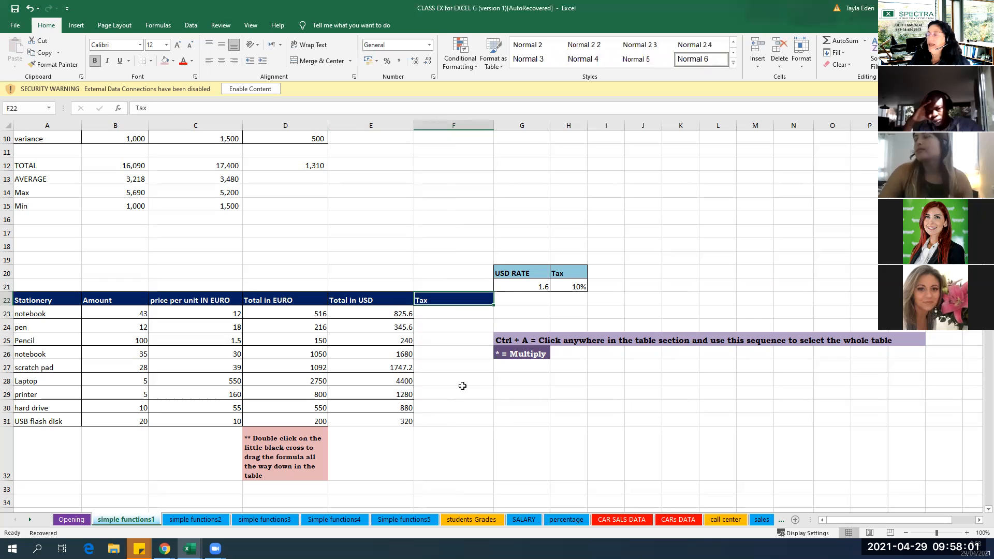
Enter the tax formula =D23*$H$21 in F23, with an absolute reference to the 10% rate.
click(470, 314)
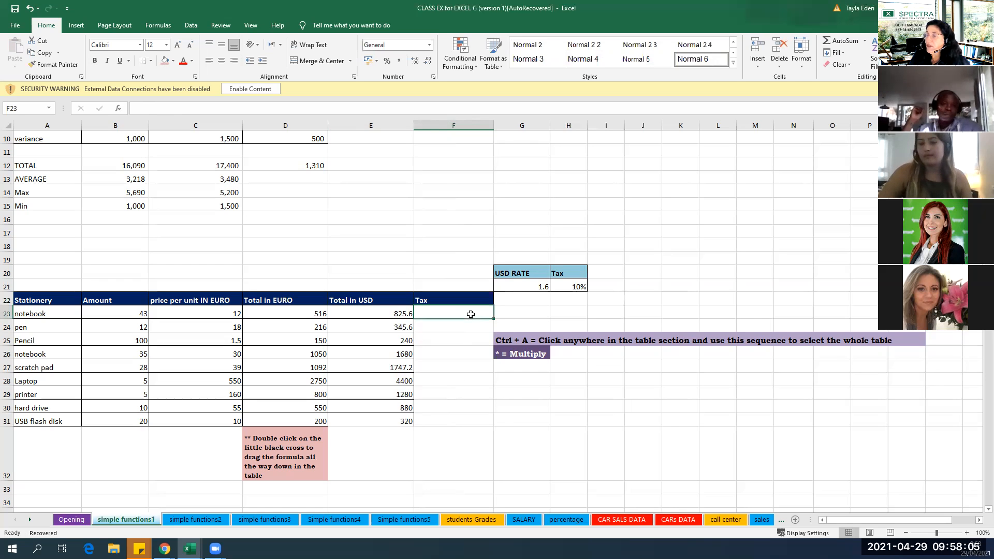
text(=)
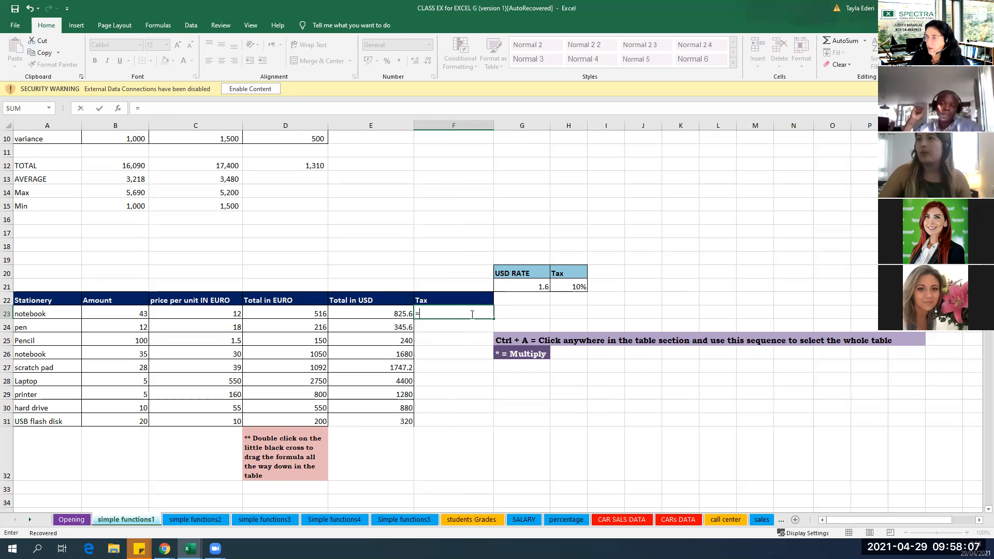
click(309, 313)
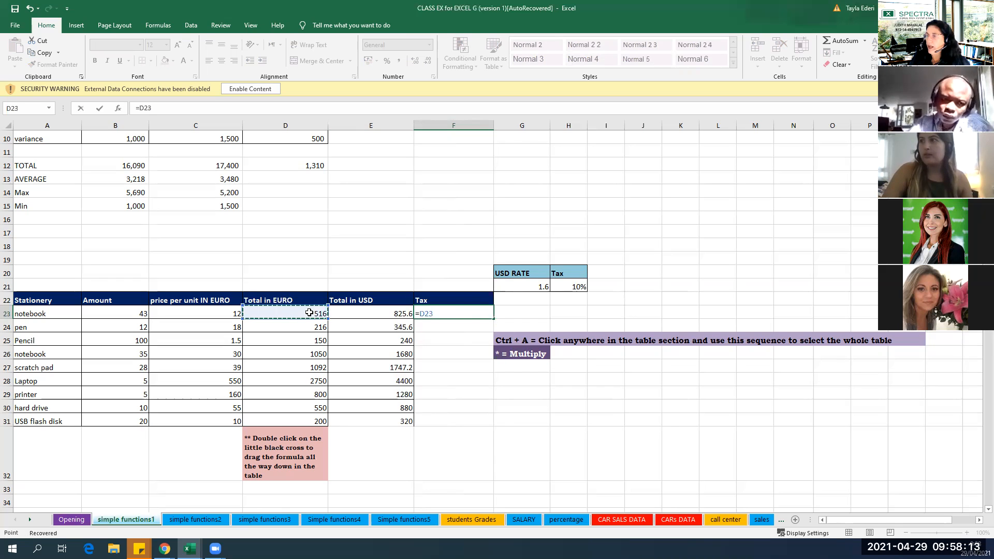
text(*)
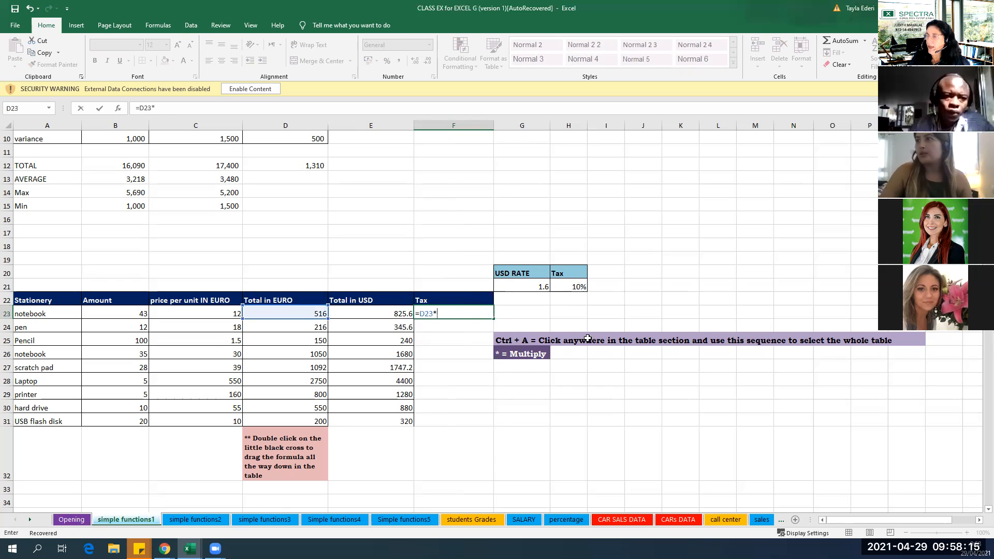
click(580, 287)
click(438, 313)
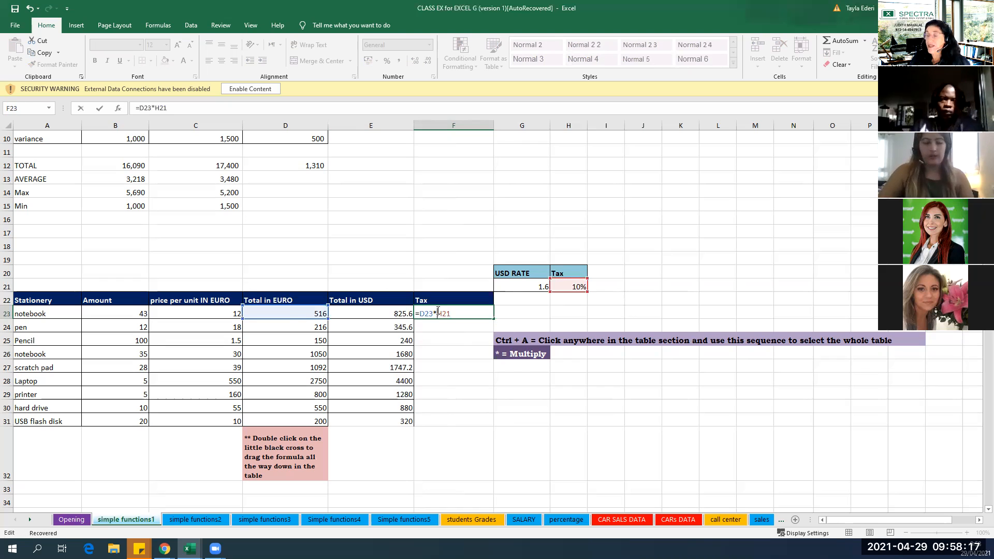
text($)
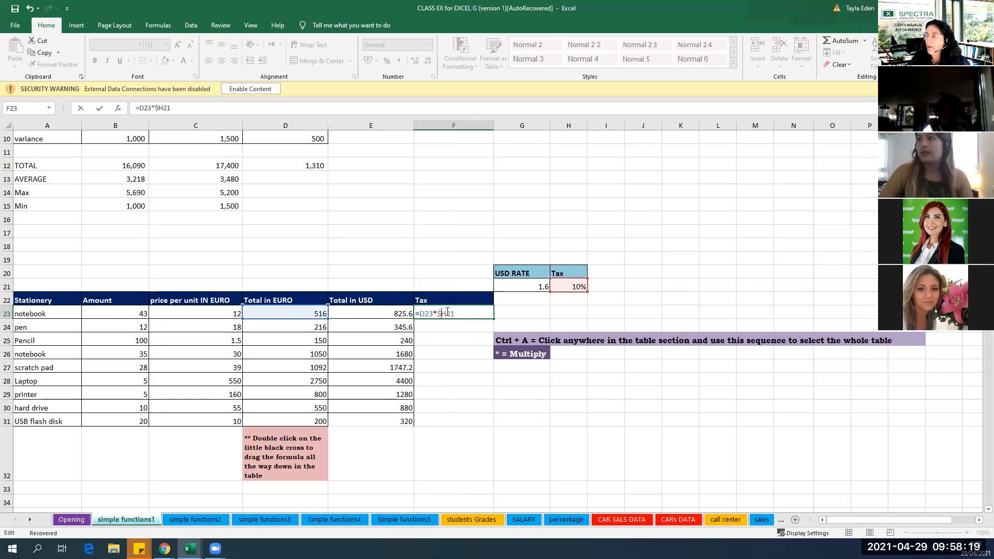
click(447, 314)
text($)
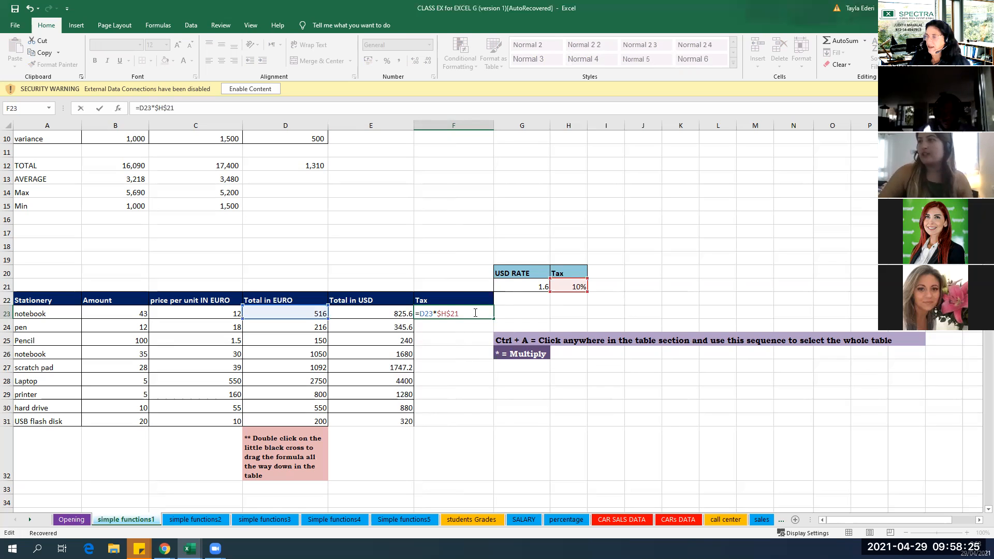
key(Return)
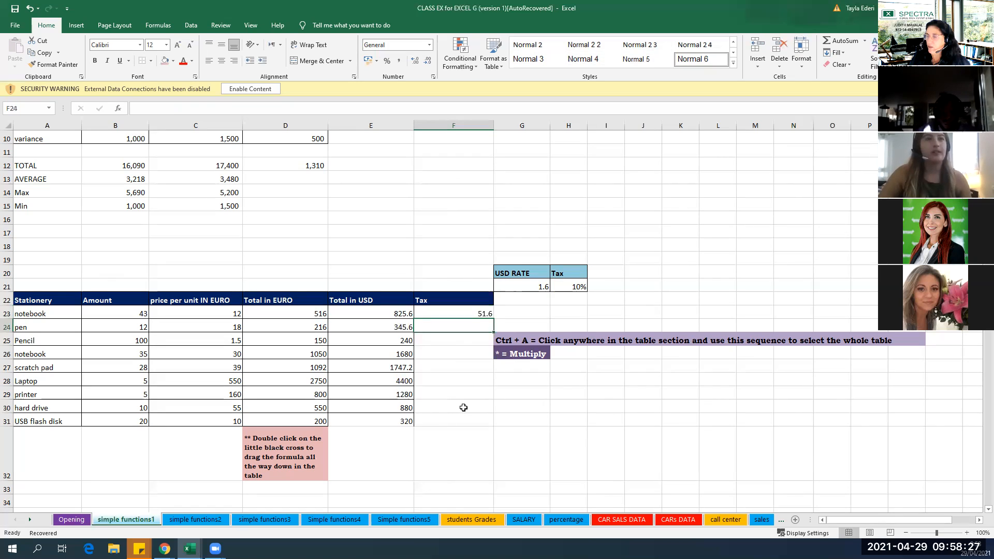
Fill the tax formula from F23 down through F31 for all remaining stationery items.
click(490, 315)
drag(482, 420, 483, 420)
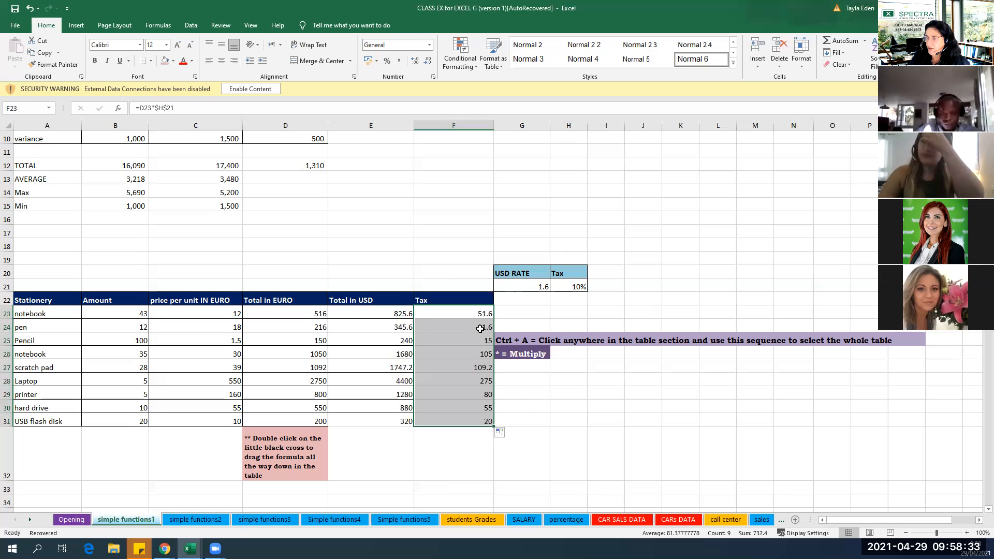
click(568, 417)
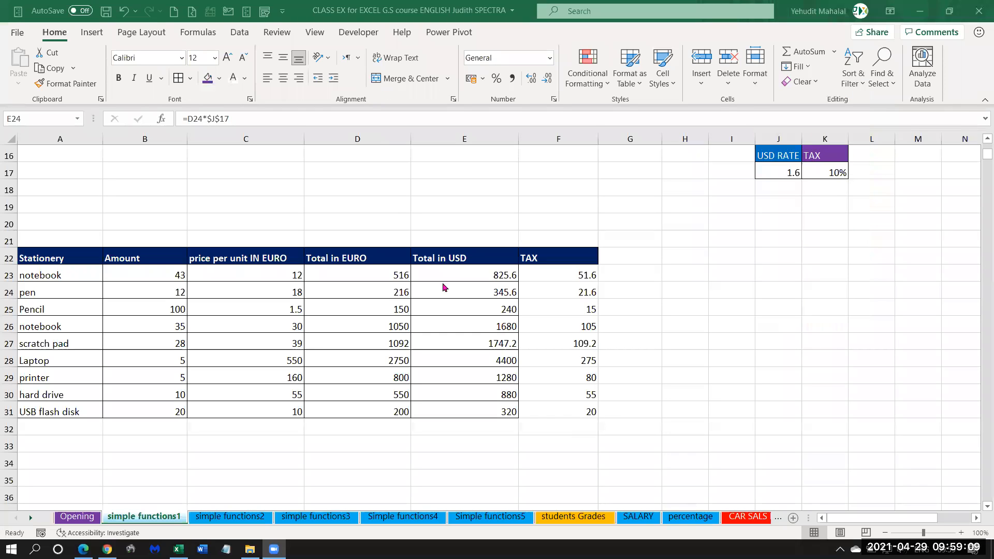
Go to the simple functions2 sheet and clear the agent names from the Total in EURO cells G5:G17.
scroll(468, 339, down, 1)
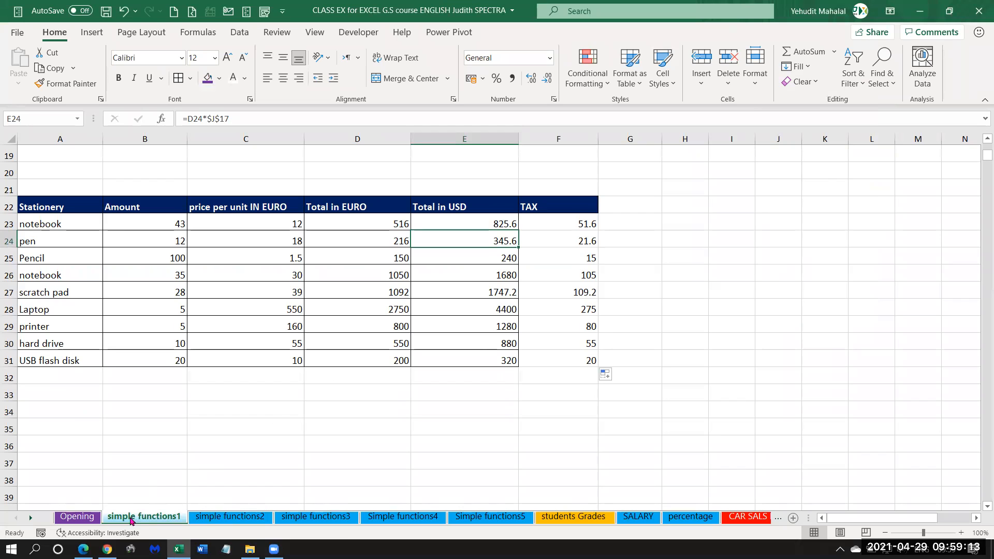
click(229, 517)
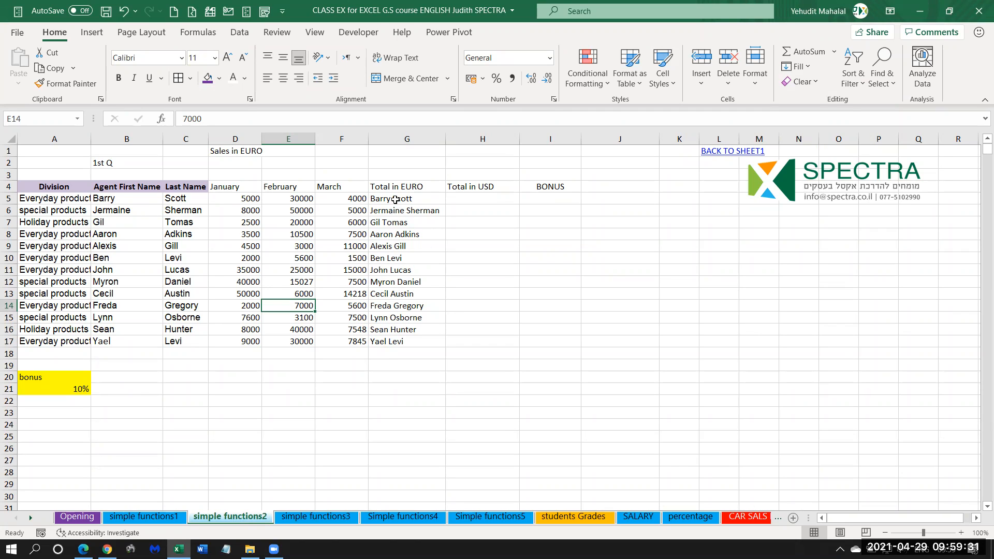
drag(395, 200, 404, 343)
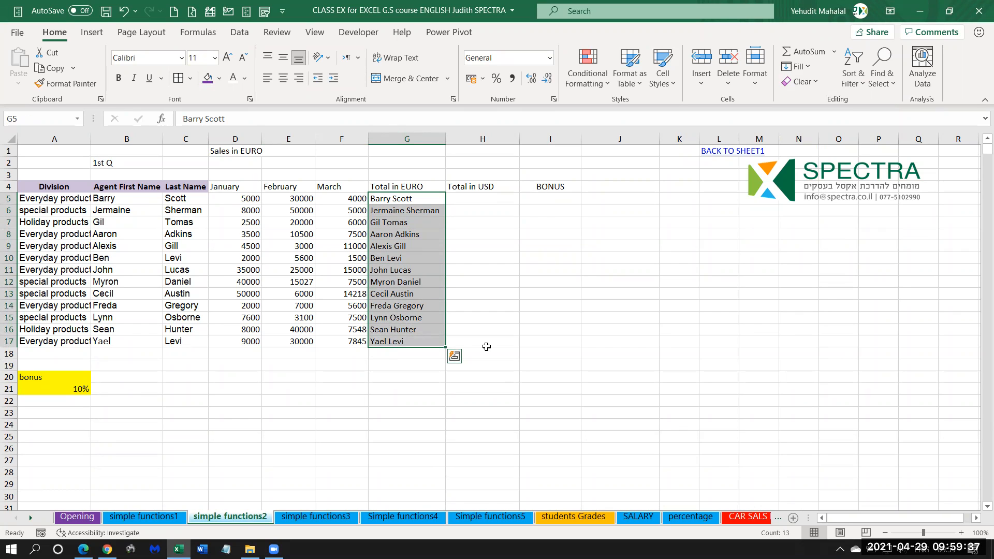
key(Delete)
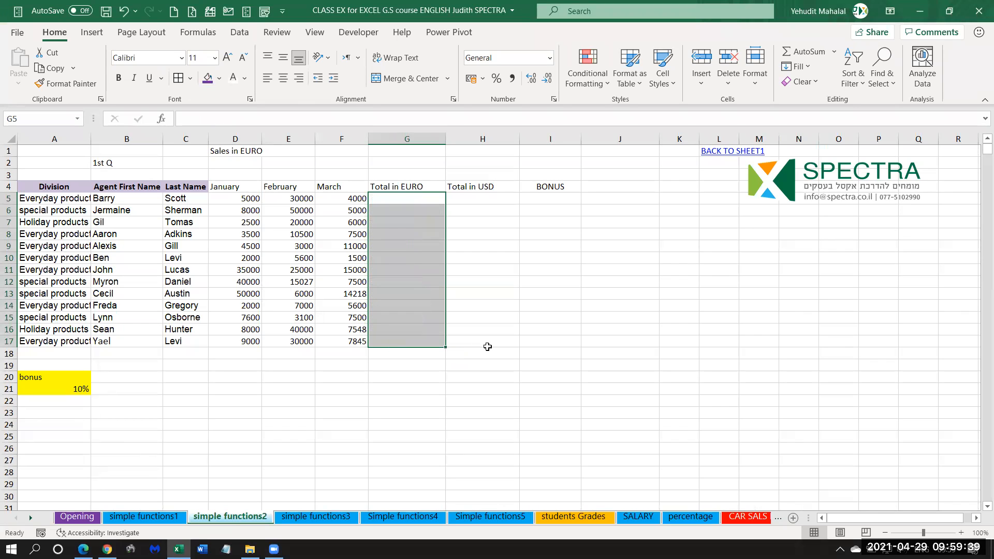
click(422, 293)
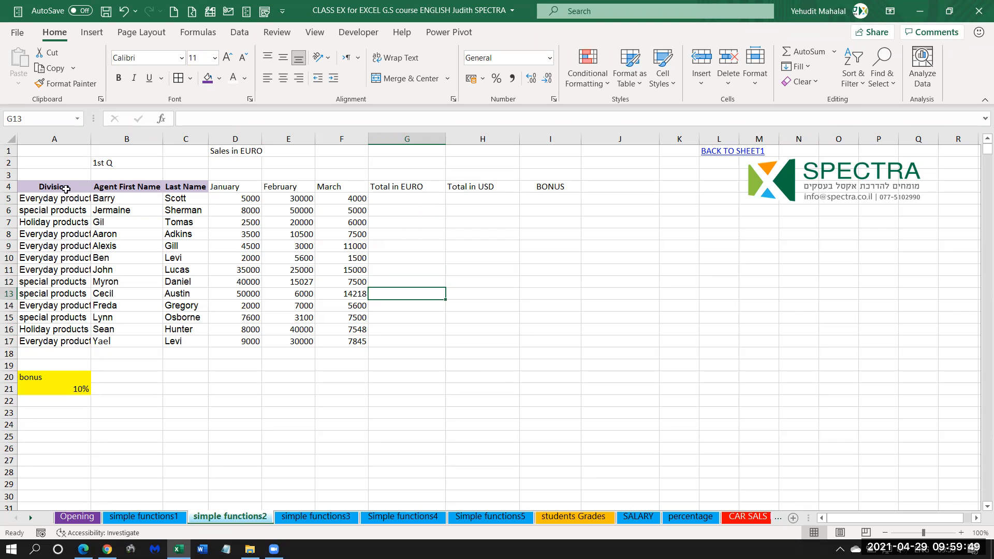
Examine the sales sheet's title, agent name columns, January to March sales figures and first Total in EURO cell.
click(219, 154)
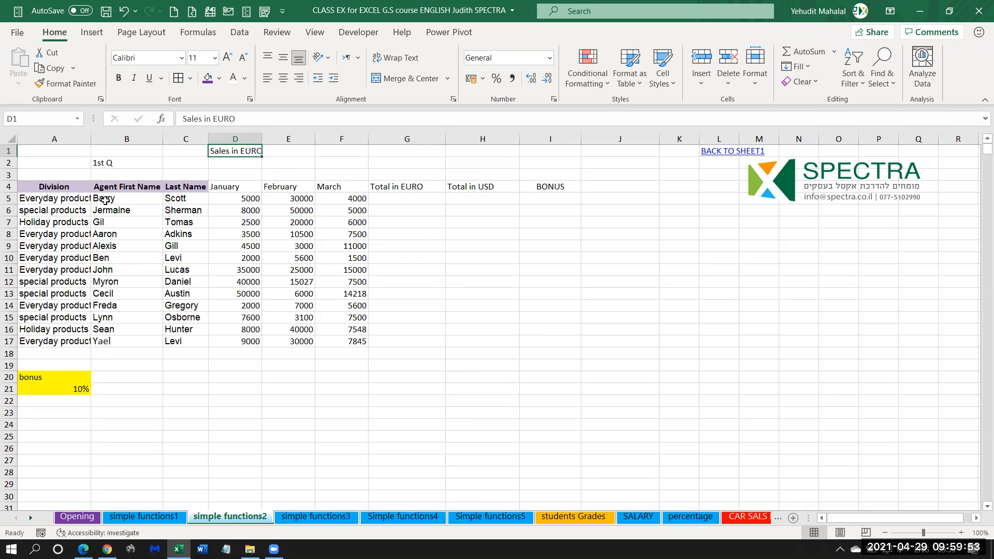
drag(103, 200, 184, 212)
click(158, 213)
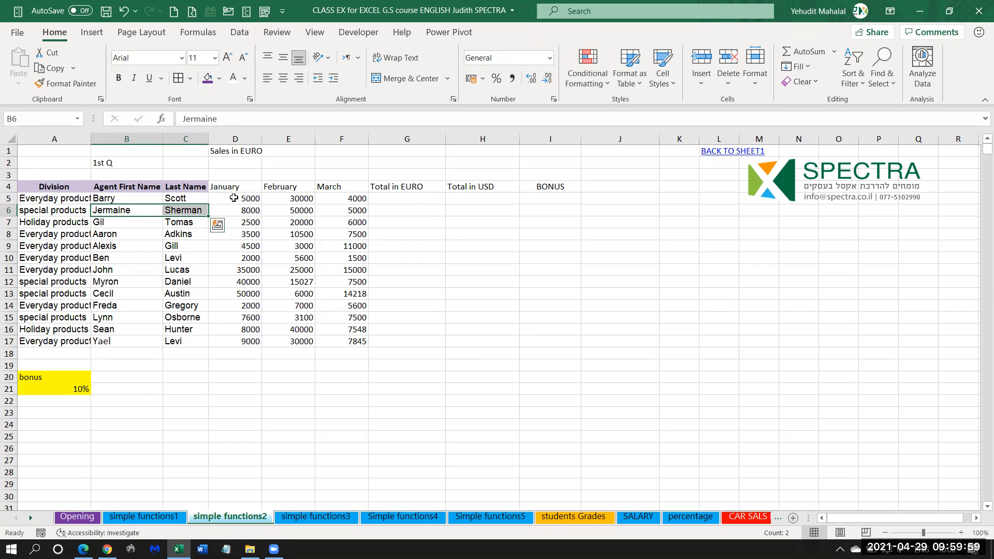
drag(238, 189, 243, 341)
drag(270, 189, 280, 342)
drag(334, 189, 332, 339)
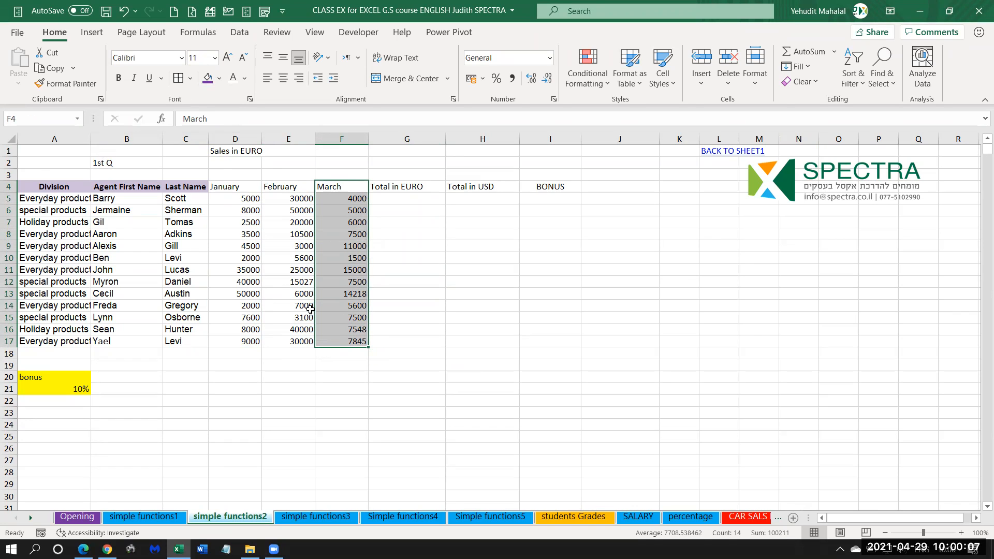
click(395, 201)
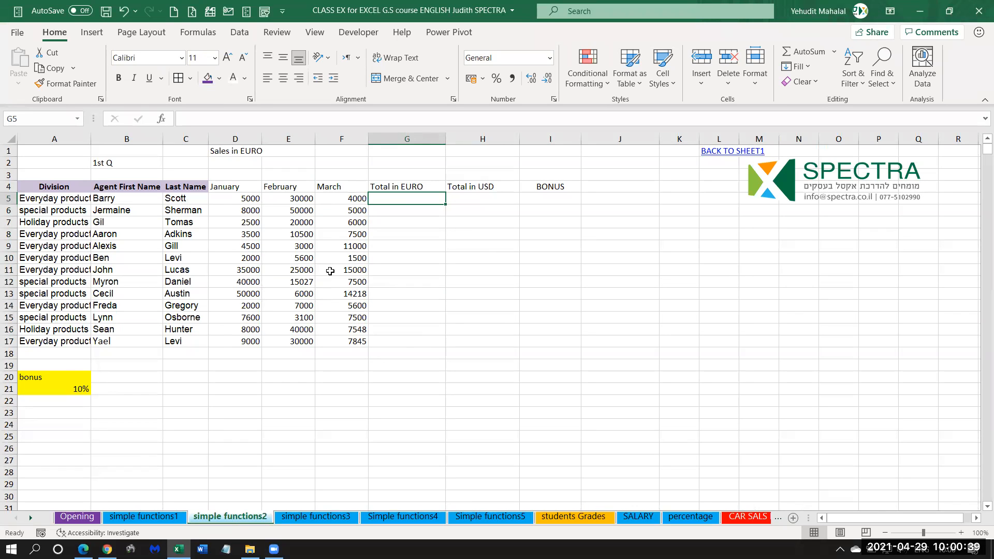
Apply all borders to the entire sales table, A4:I17.
click(238, 224)
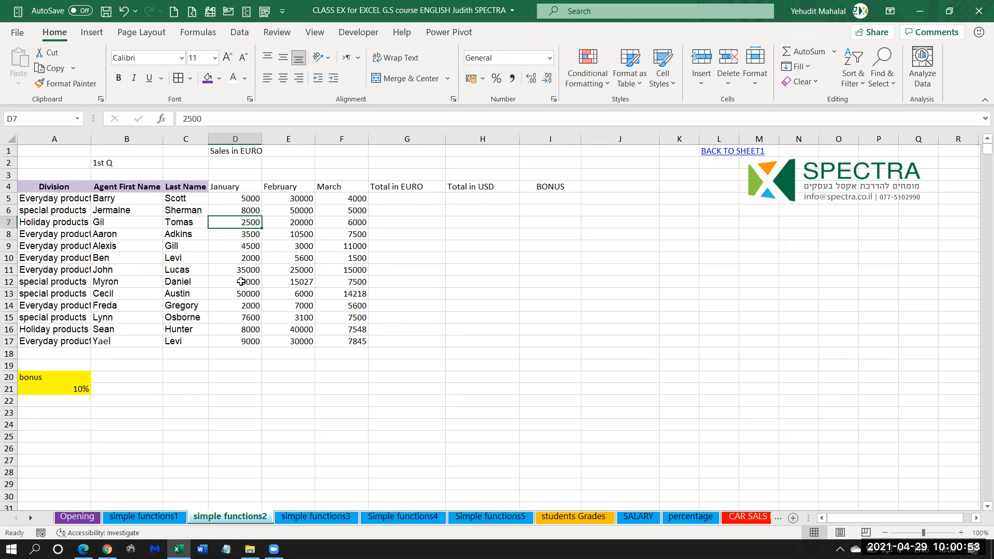
key(ctrl+a)
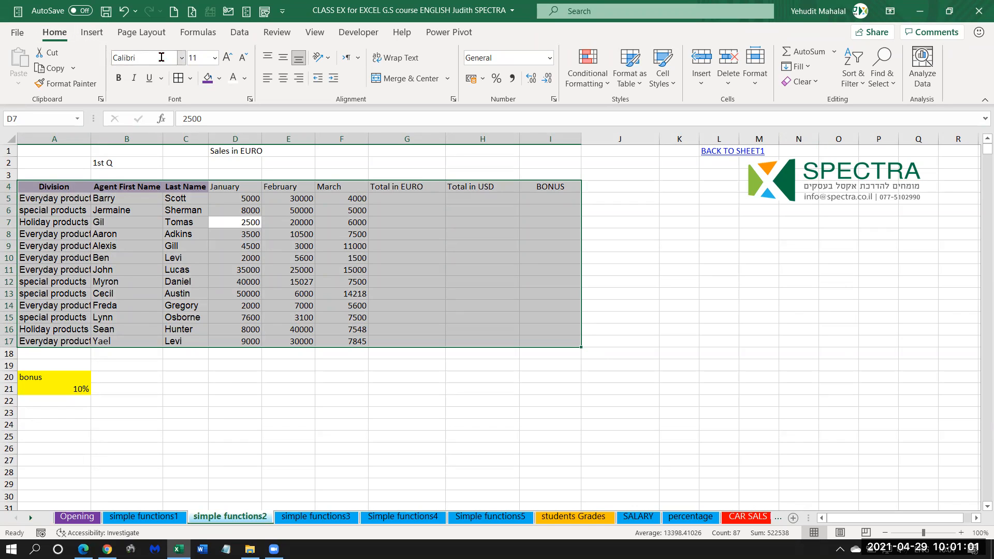
click(178, 80)
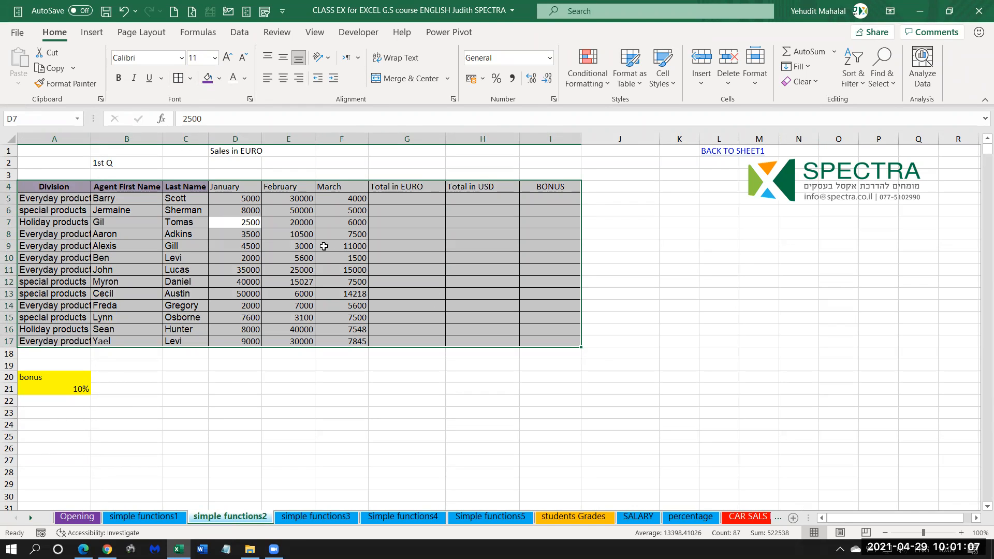
click(286, 236)
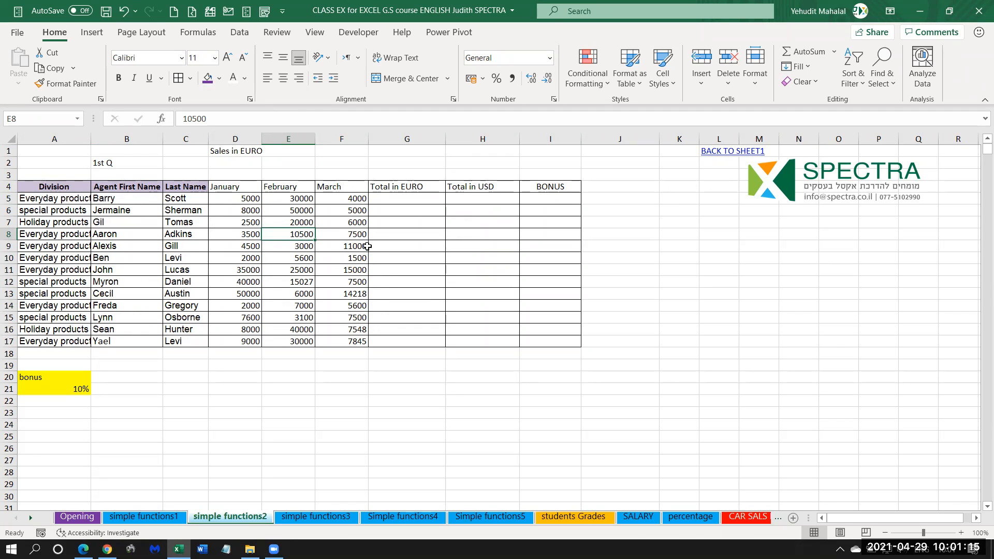
Select the sales table's headings from Division to BONUS as one range, and clear the selection.
click(86, 189)
drag(86, 188, 542, 186)
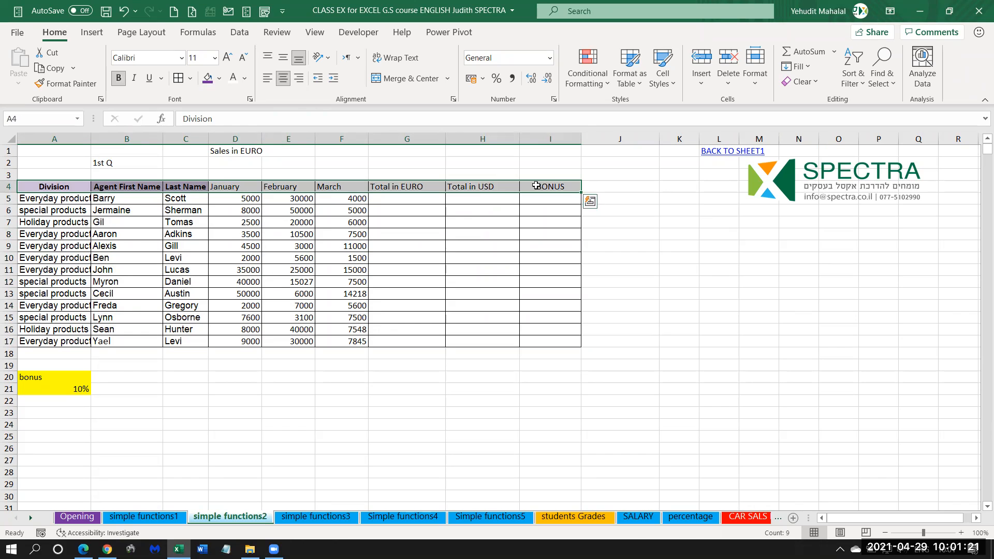
click(39, 187)
drag(101, 188, 539, 188)
click(343, 225)
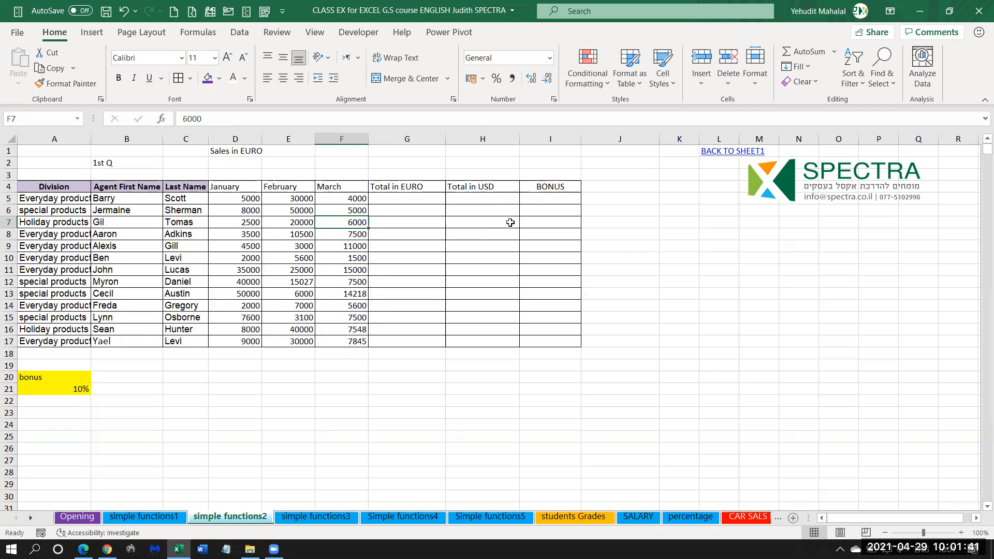
Enter the note "ctrl shift" in L9, beside the sales table.
click(710, 247)
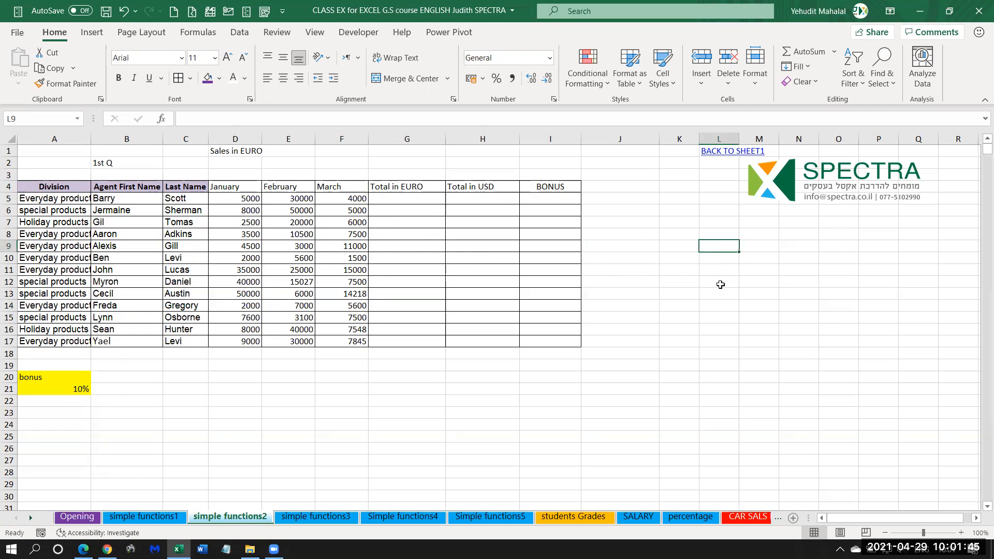
text(ctrl shift)
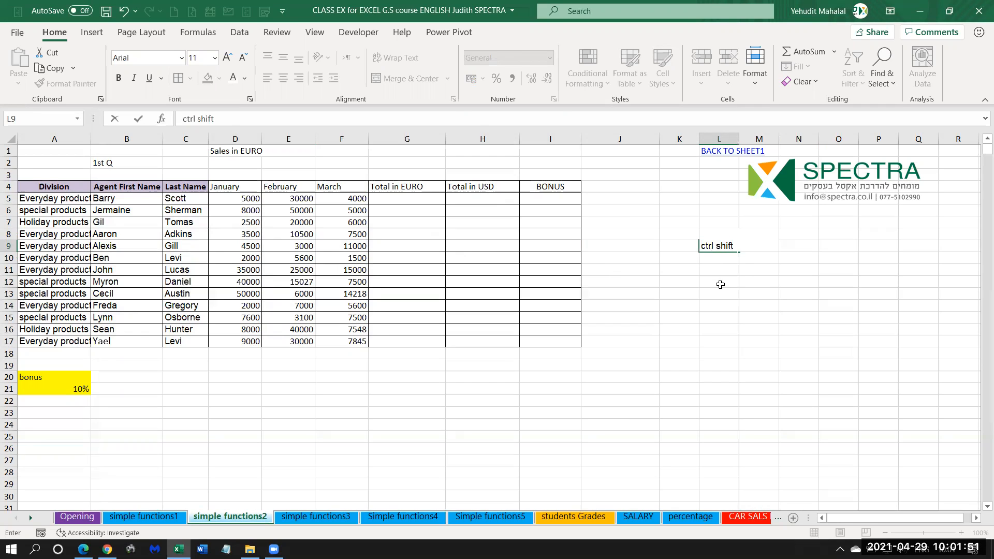
key(Return)
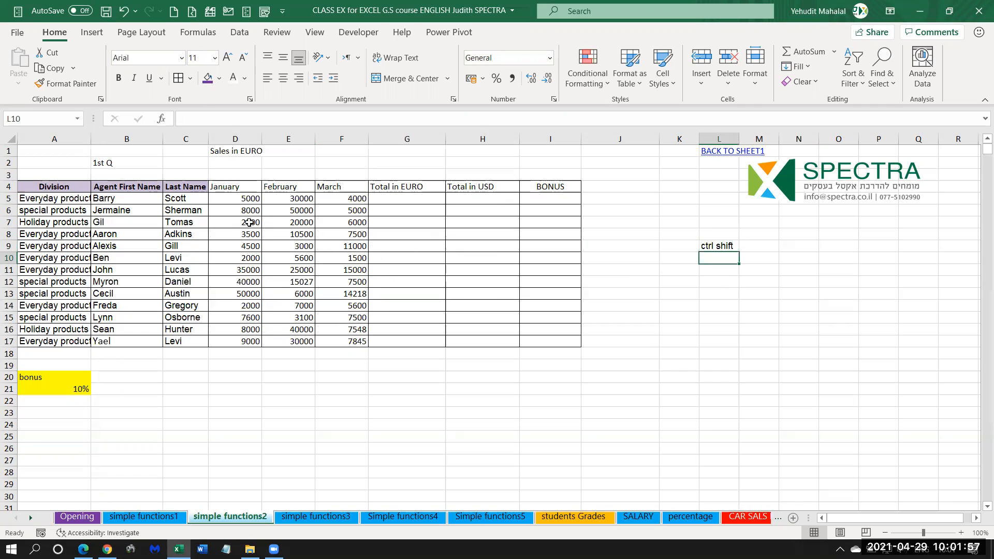
Demonstrate extending the selection from Division through BONUS and selecting all of row 4, and clear the selection.
click(50, 187)
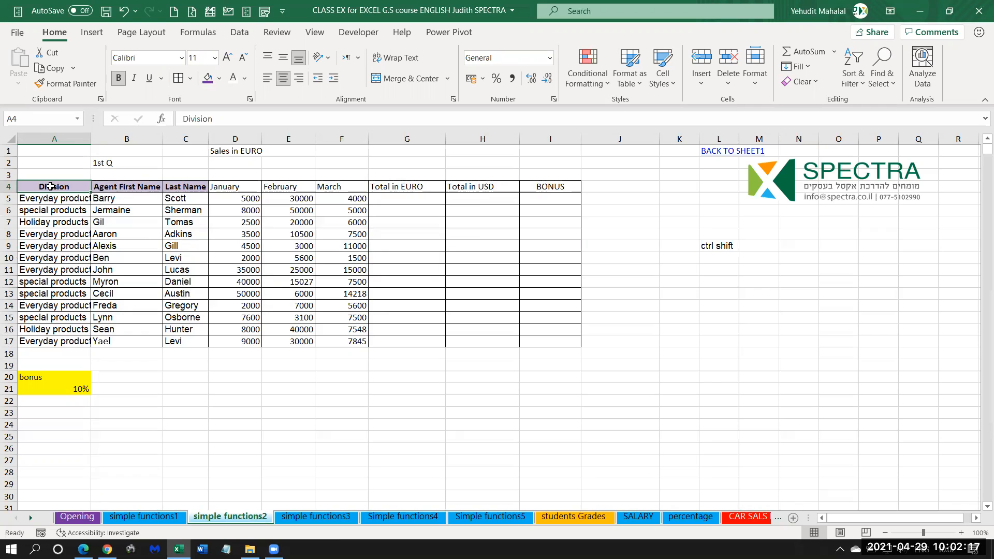
key(ctrl+shift+Right)
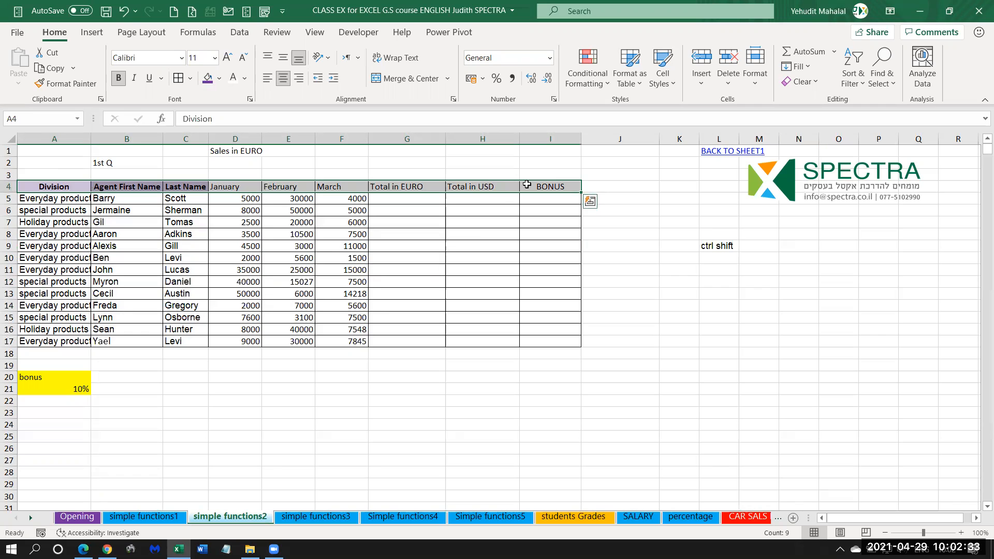
click(550, 186)
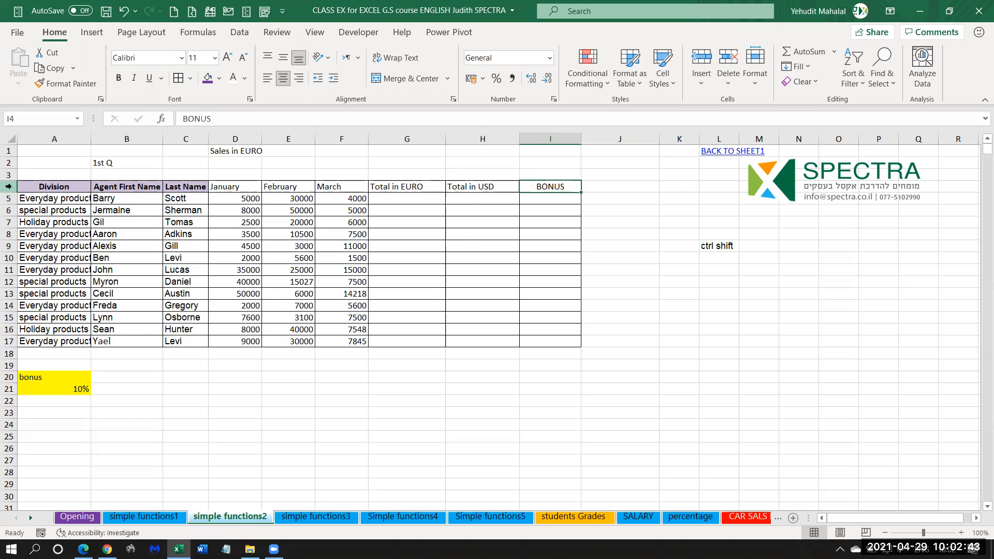
click(9, 187)
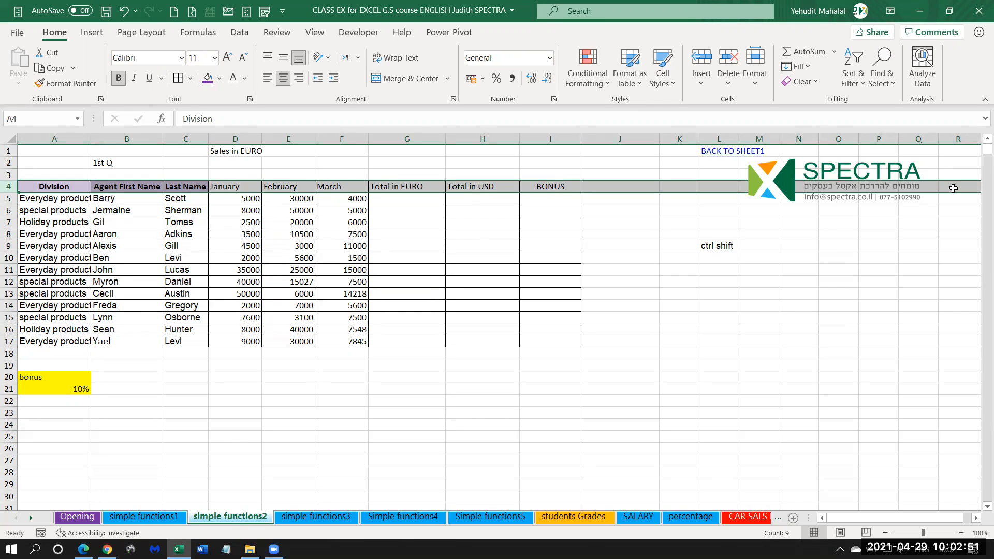
click(554, 216)
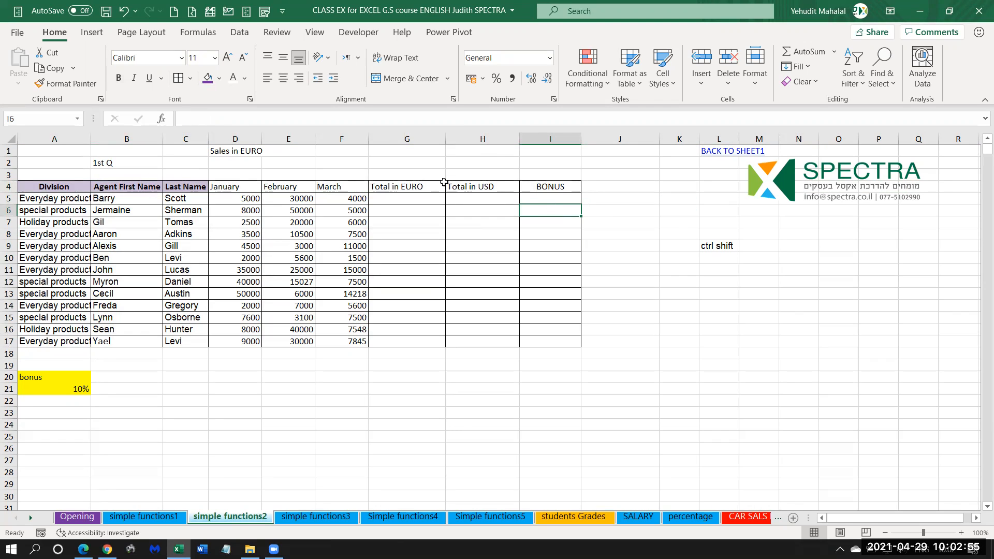
Try to extend the selection from the BONUS heading back to Division and down the table's rows, and clear the selection.
click(550, 186)
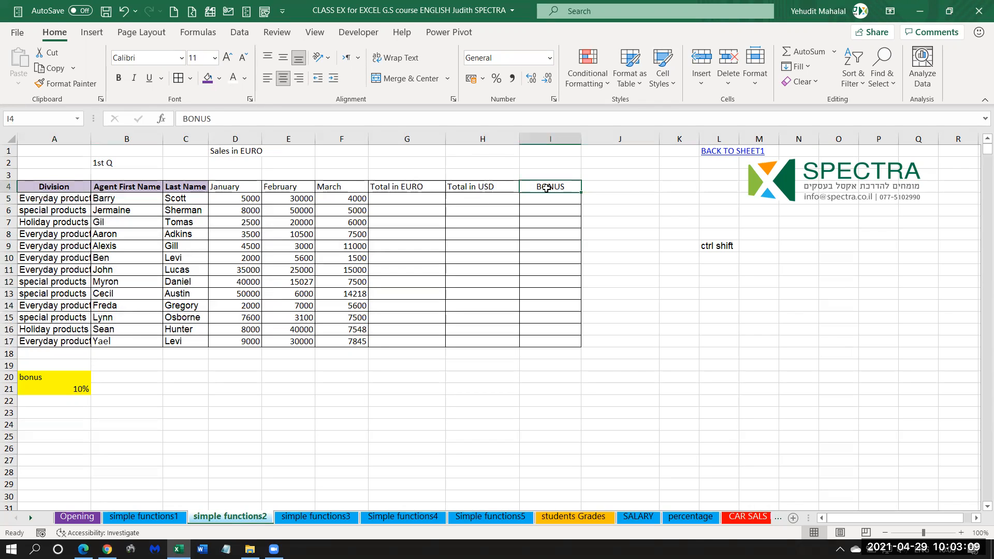
key(ctrl+shift+Left)
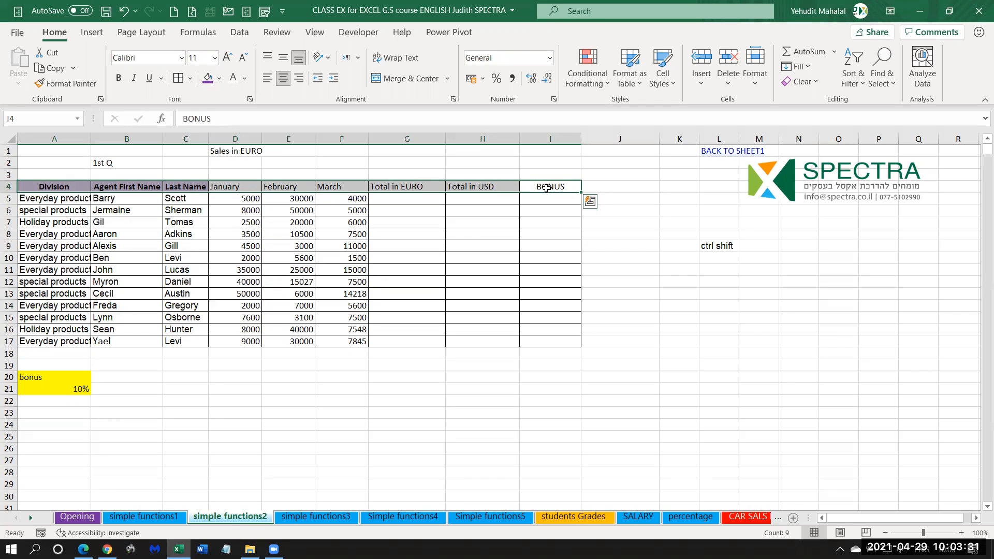
key(ctrl+shift+Down)
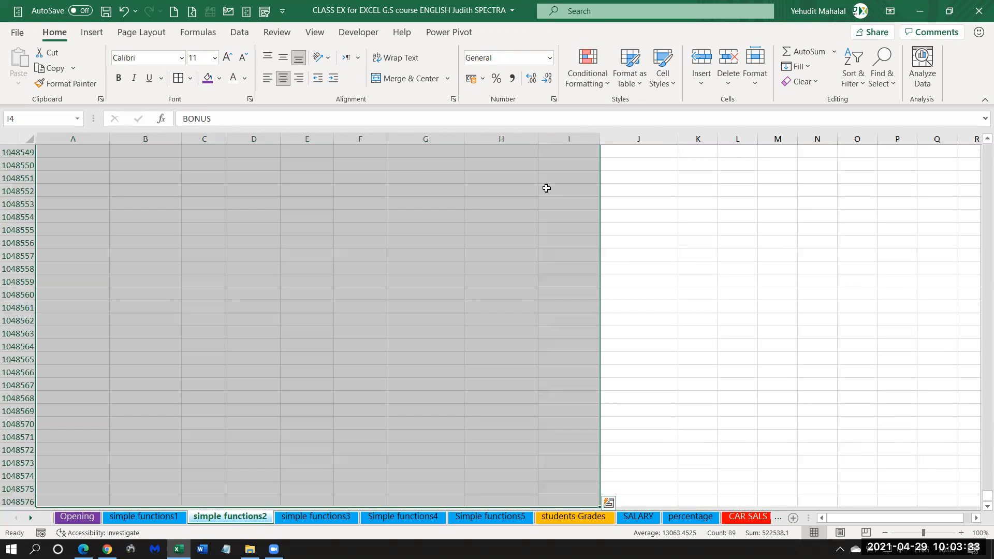
key(ctrl+shift+Up)
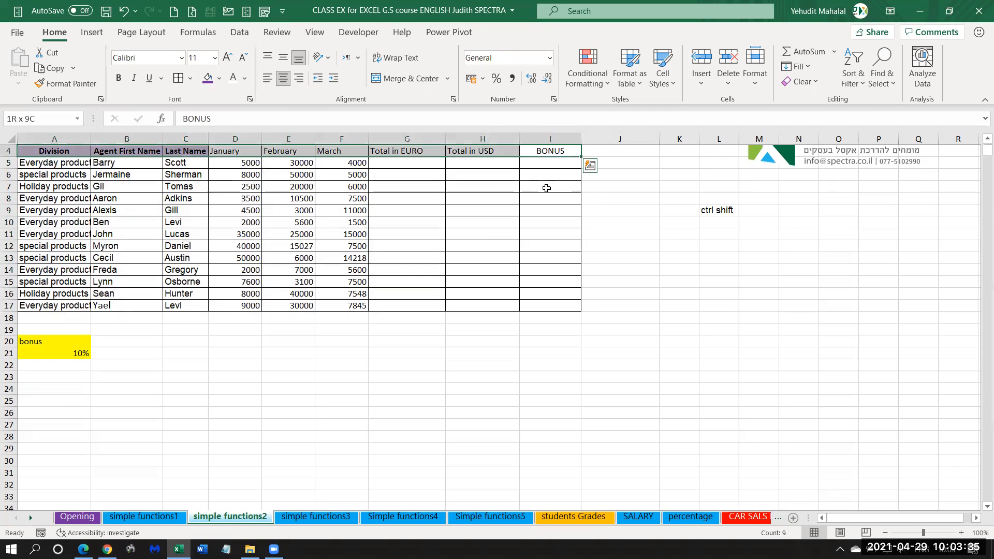
key(ctrl+shift+Down)
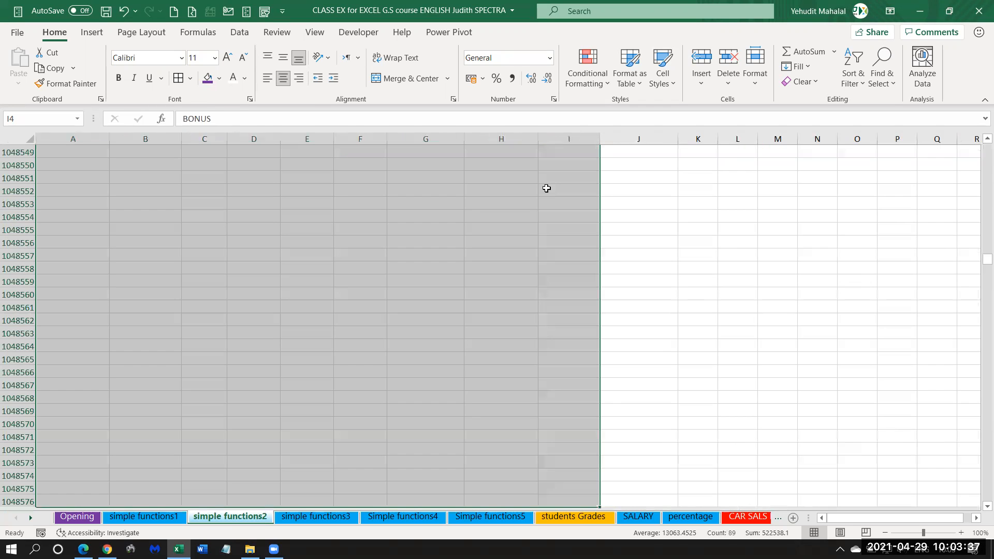
key(ctrl+shift+Up)
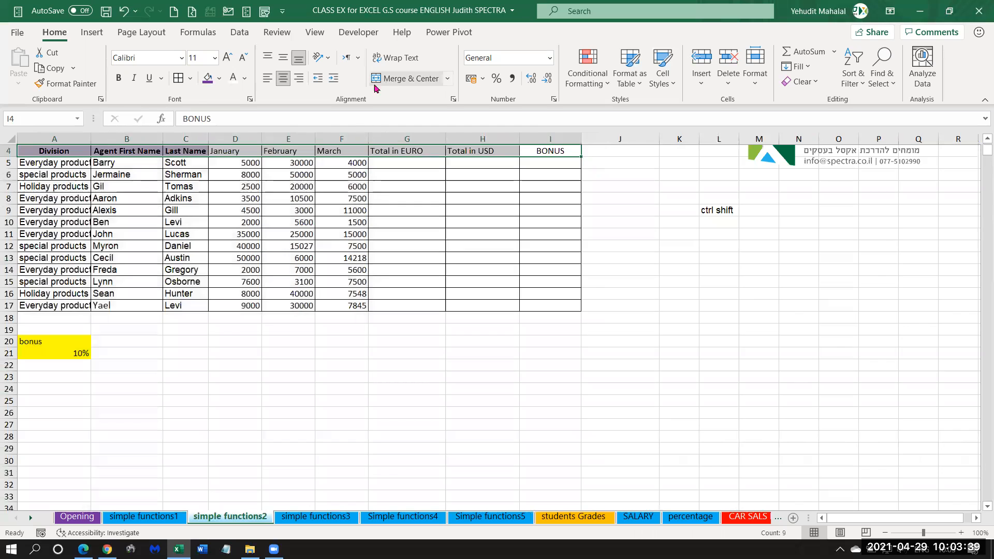
click(393, 199)
Demonstrate selecting the entire sales table, A4:I17, starting from the Division heading, and go to the "ctrl shift" note in L9.
click(43, 152)
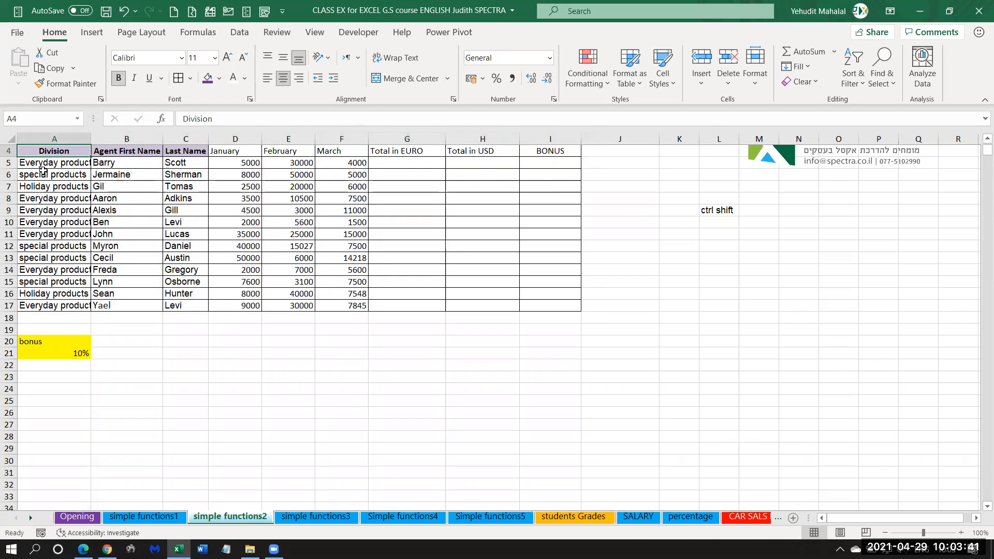
scroll(44, 155, up, 1)
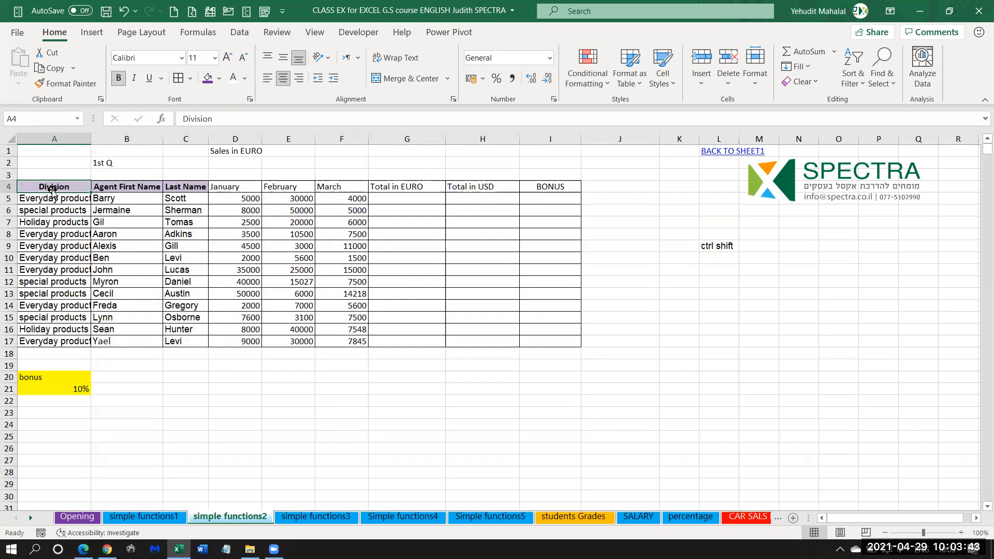
key(ctrl+shift+Right)
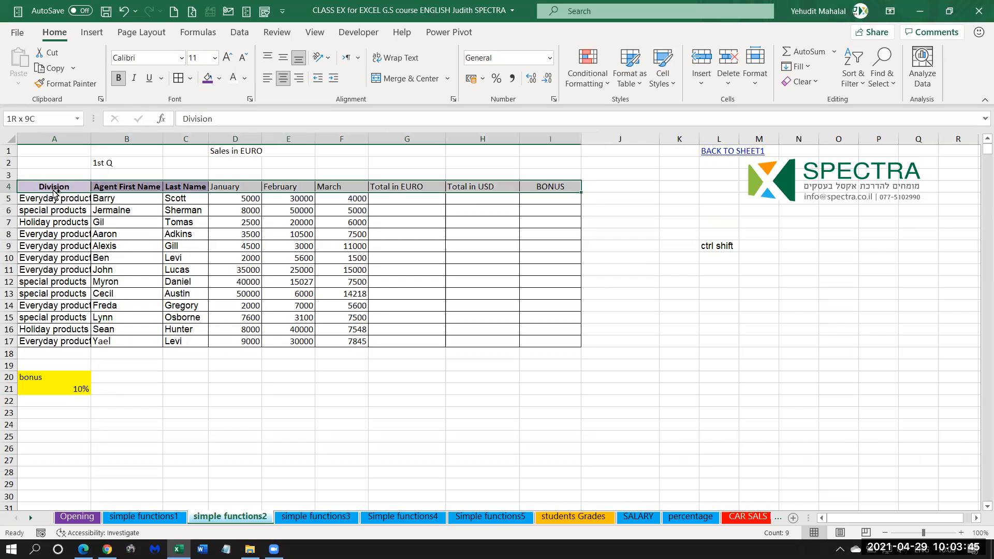
key(ctrl+shift+Down)
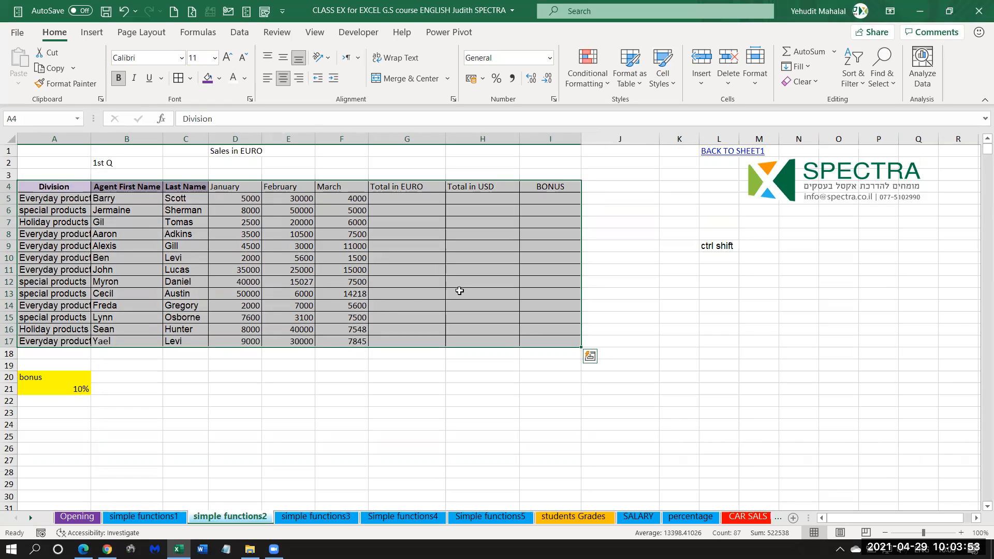
click(714, 247)
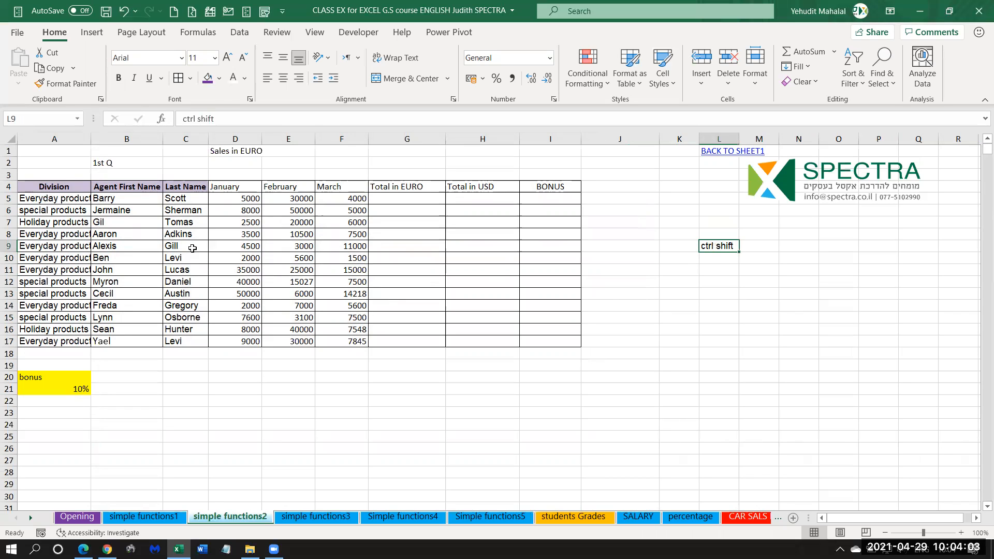
Repeat the selection of the whole sales table from Division across to BONUS and down to row 17, and clear it.
click(38, 185)
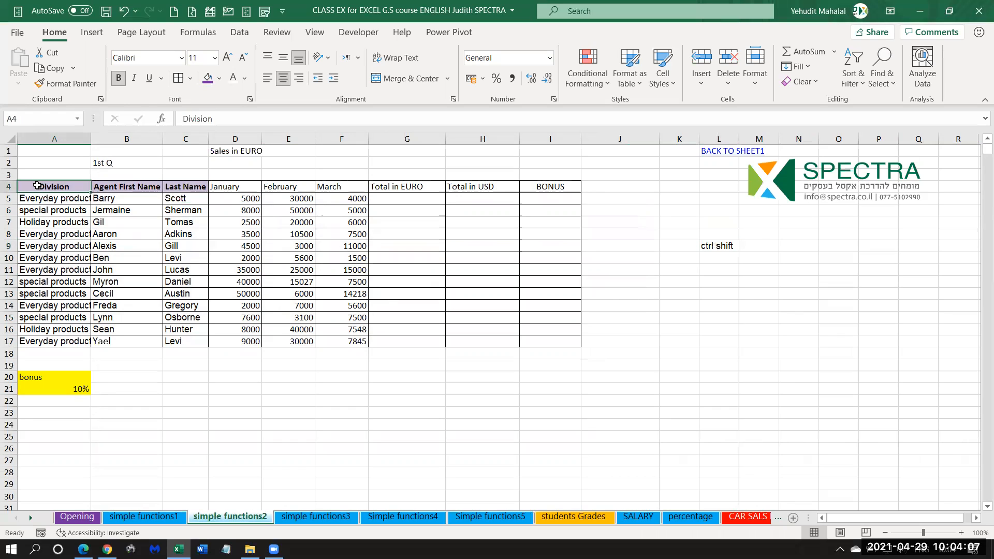
key(ctrl+shift+Right)
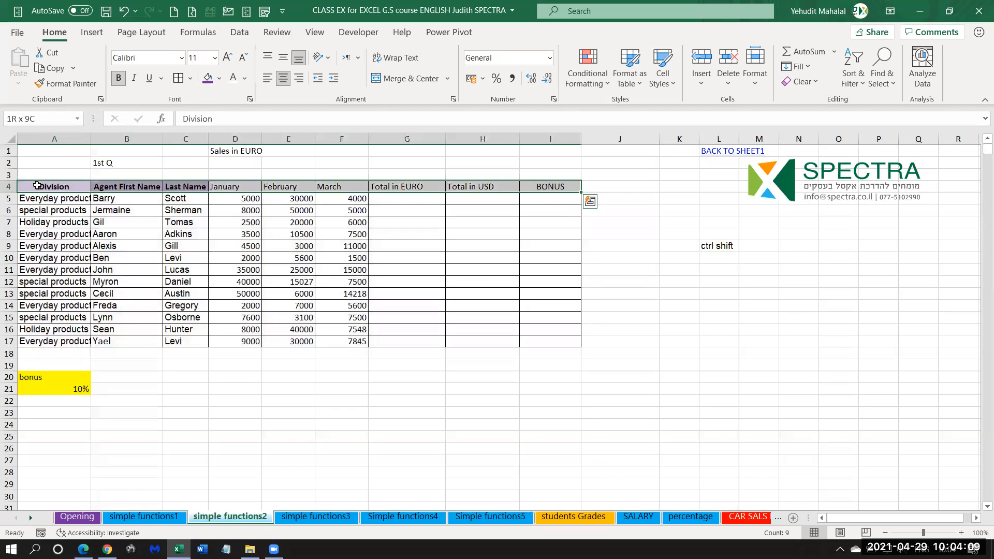
key(ctrl+shift+Down)
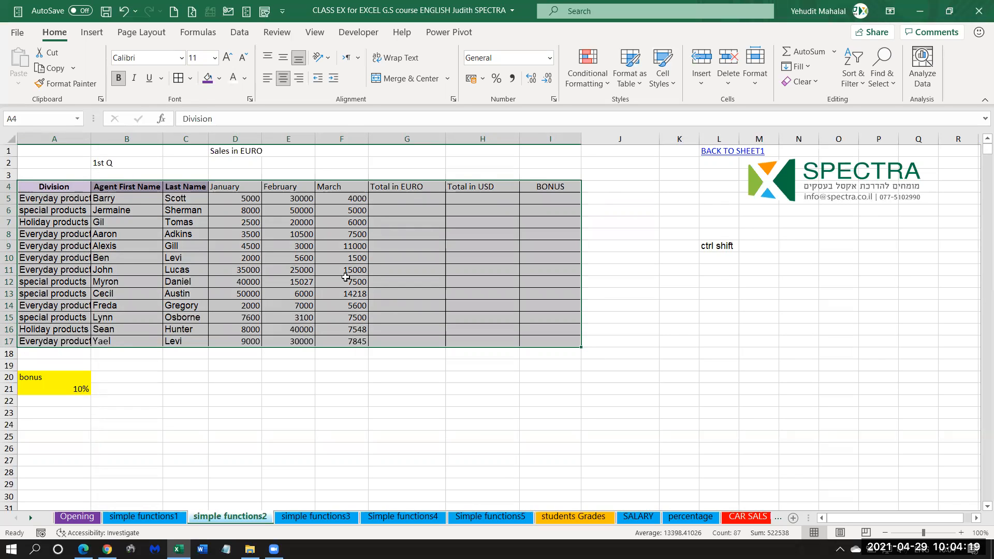
click(282, 243)
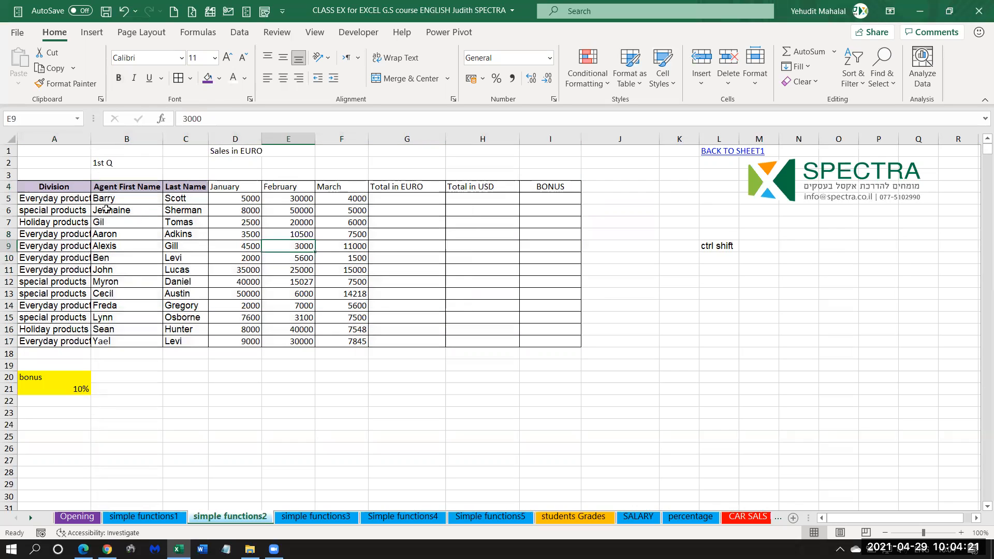
Fill the sales table's headings, A4:I4, with dark olive green and make their text white.
click(29, 187)
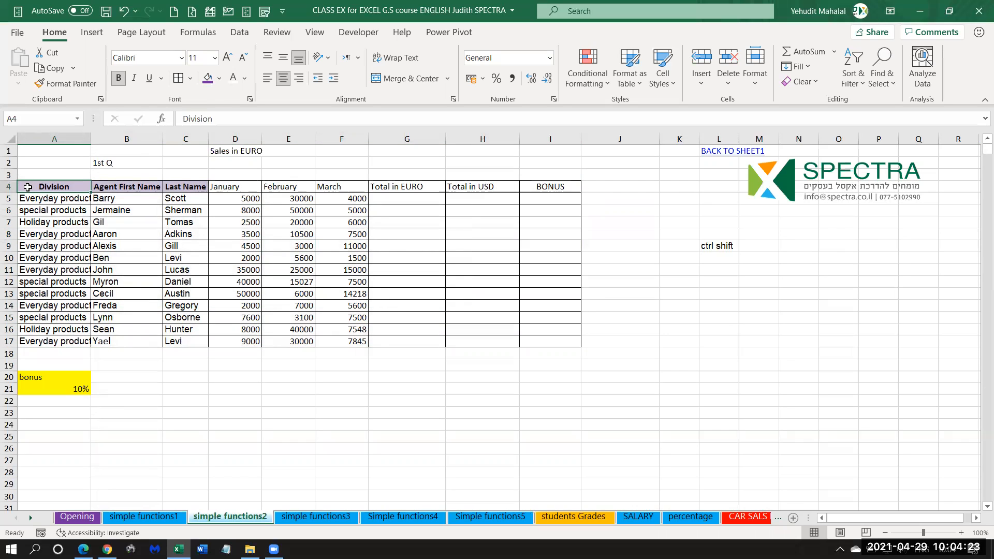
key(ctrl+shift+Right)
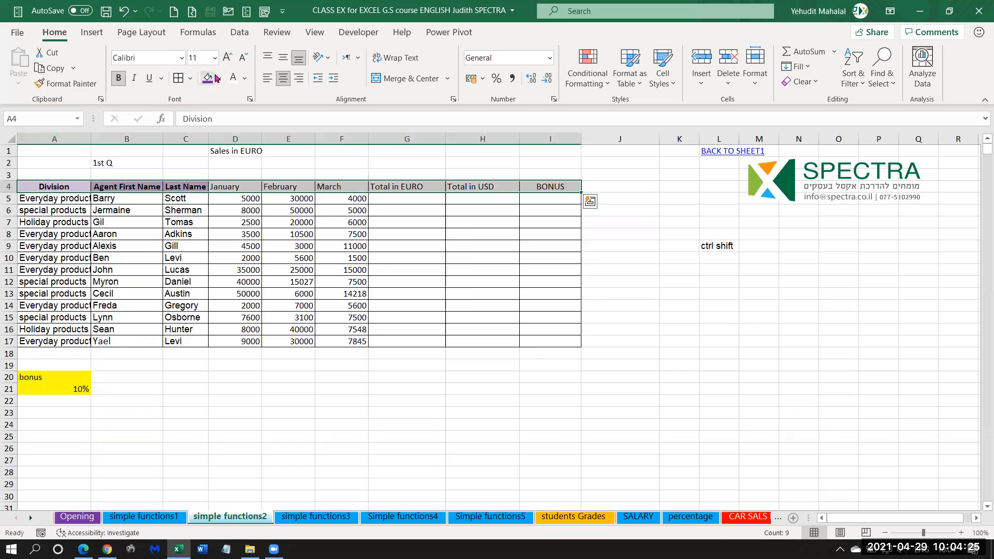
click(218, 78)
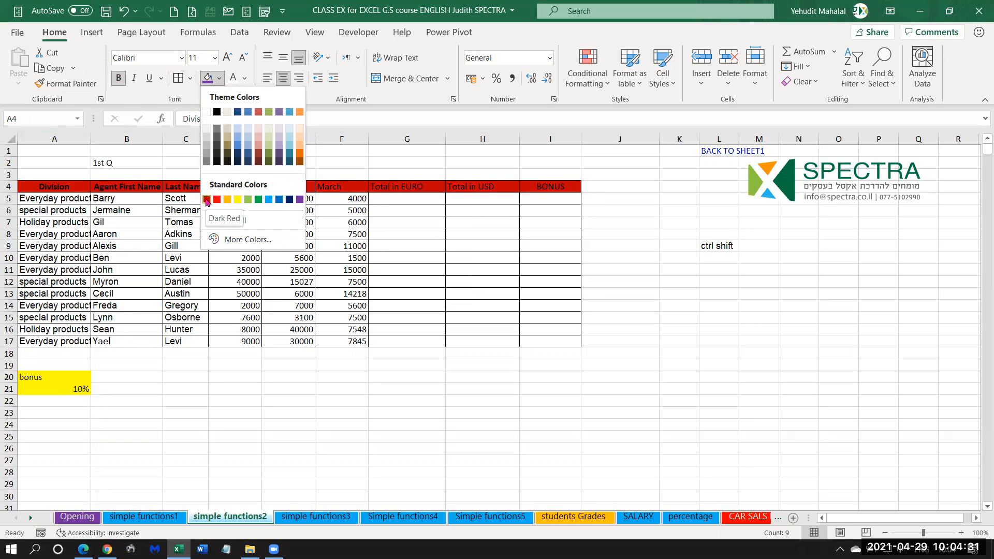
click(269, 163)
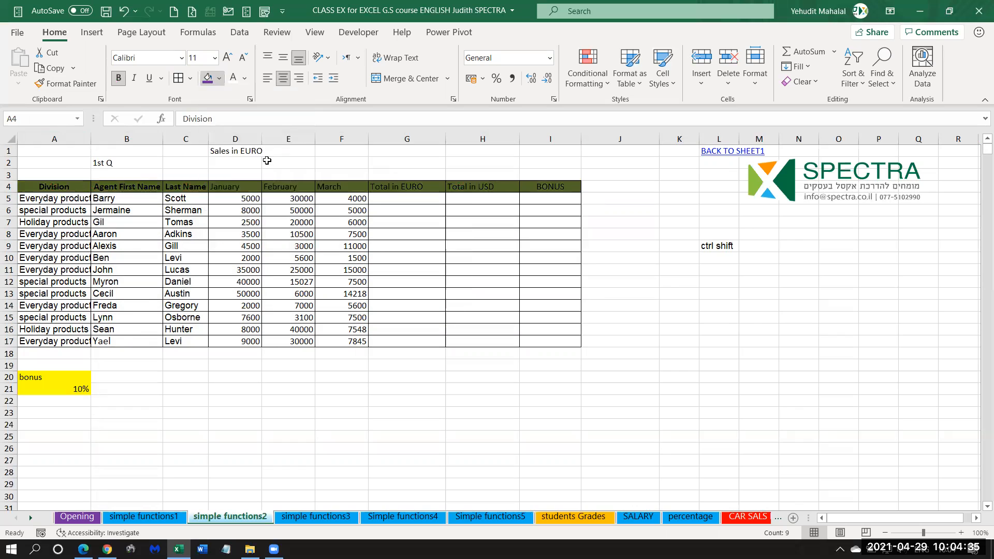
click(232, 81)
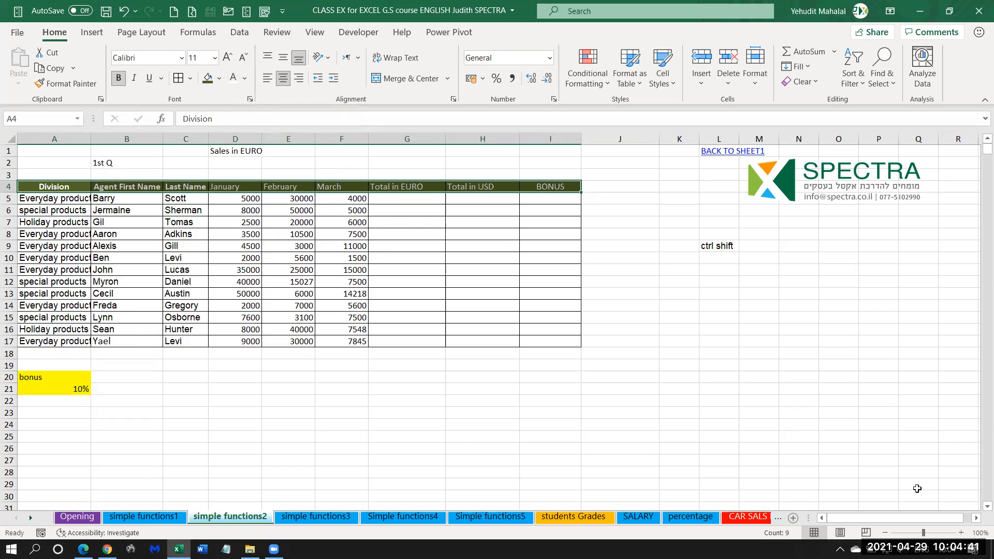
click(961, 533)
click(961, 533)
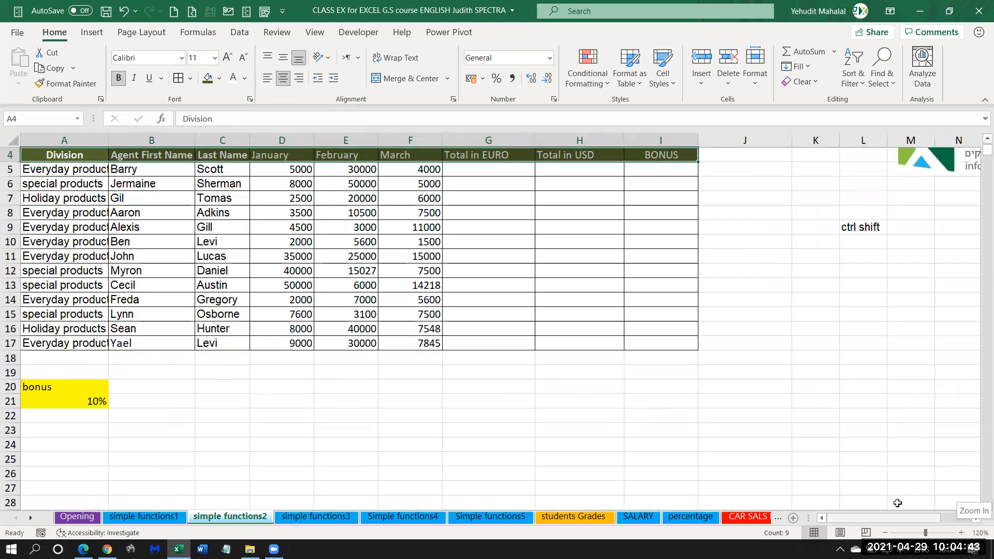
click(575, 281)
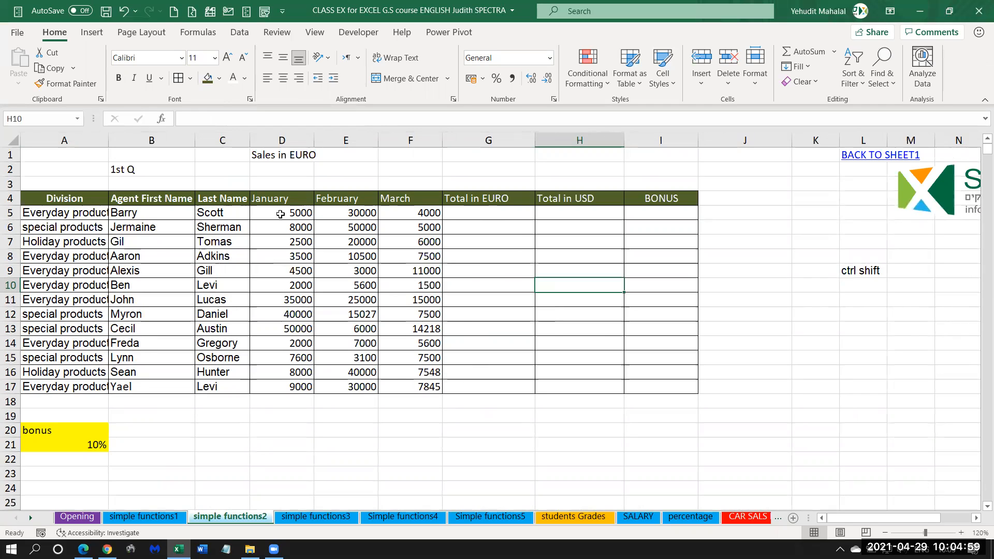
Insert the formula =SUM(D5:F5) in G5 to total the first agent's January to March sales under Total in EURO.
drag(137, 212, 205, 211)
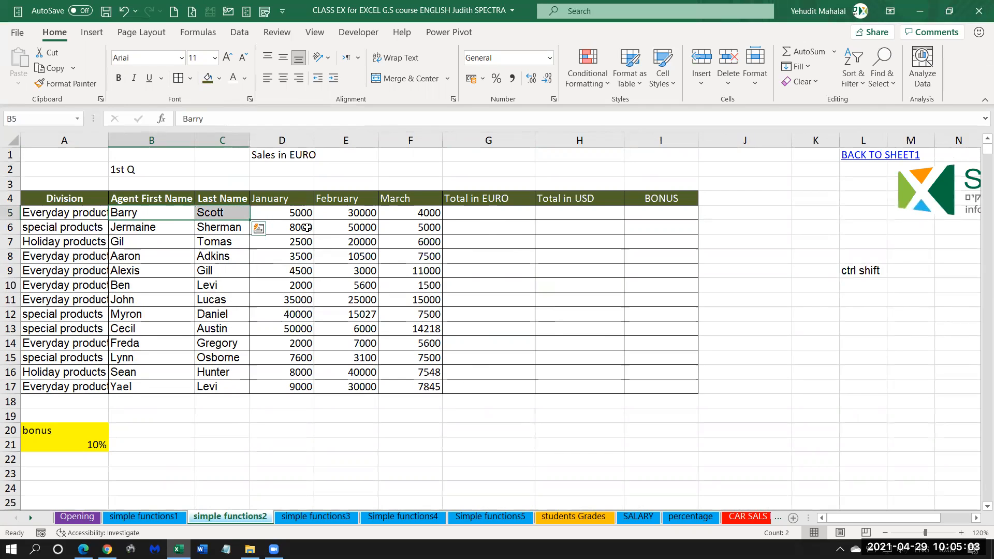
click(293, 215)
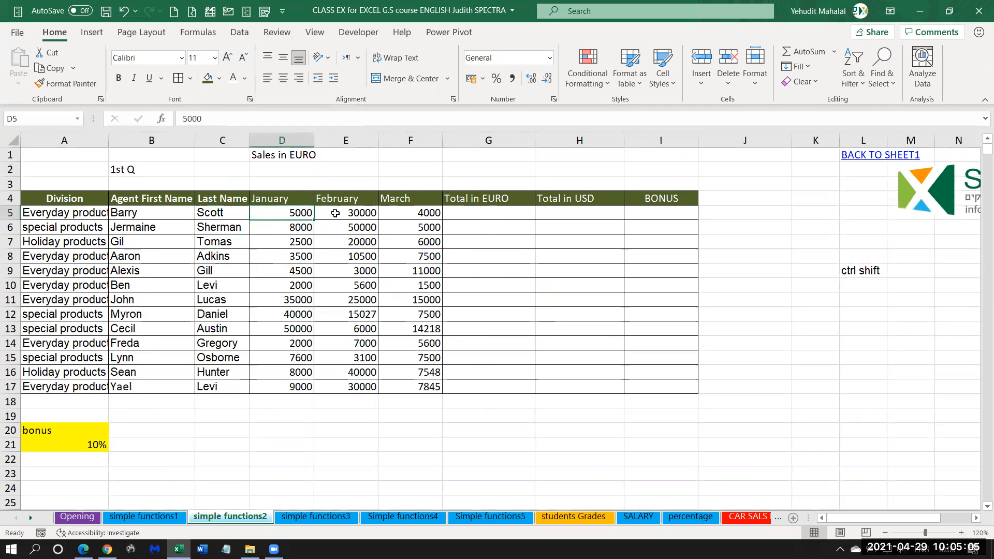
click(341, 214)
click(394, 213)
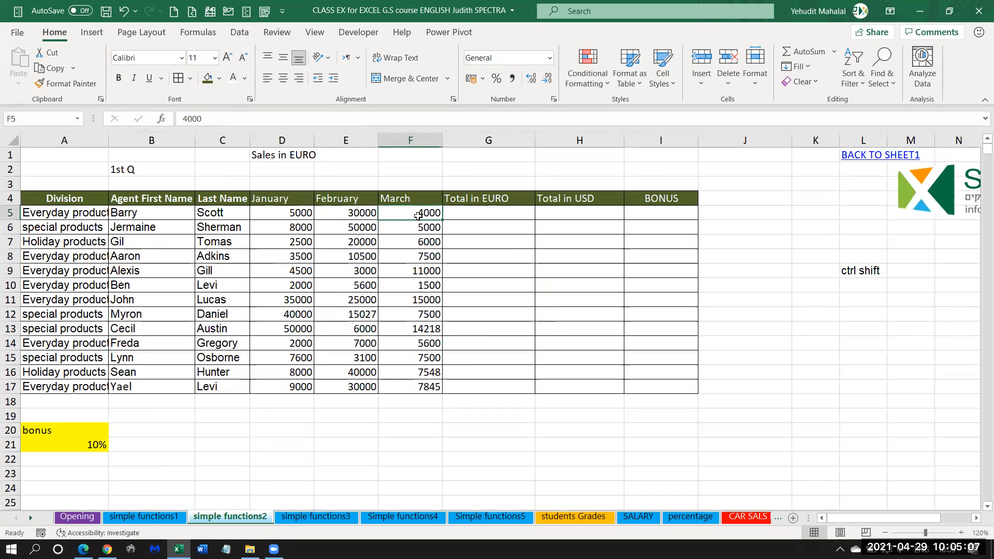
click(456, 214)
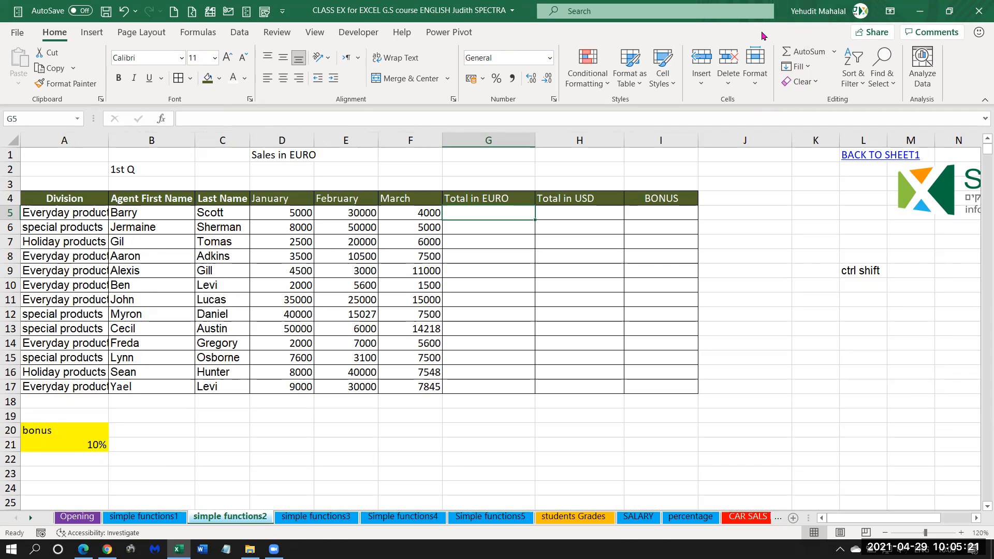
click(835, 52)
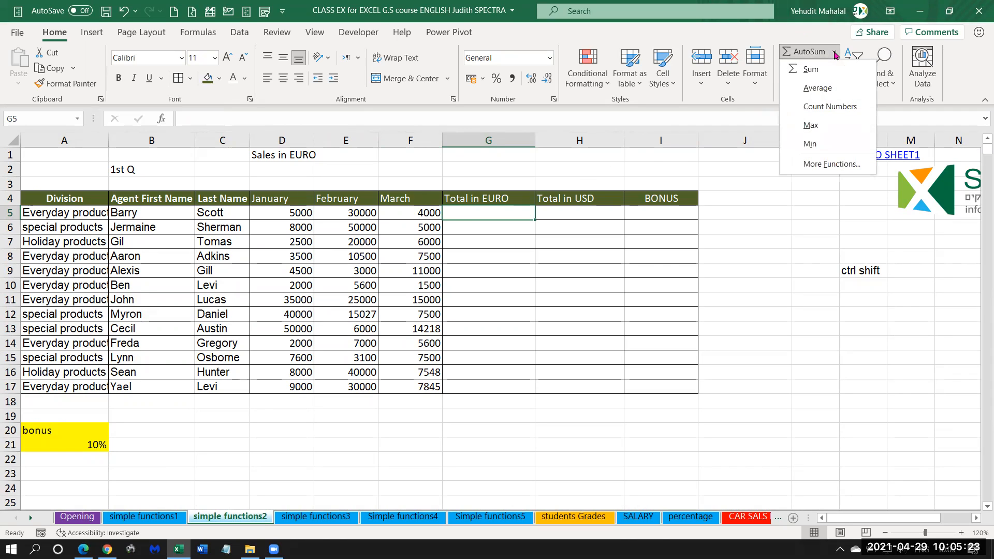
click(811, 71)
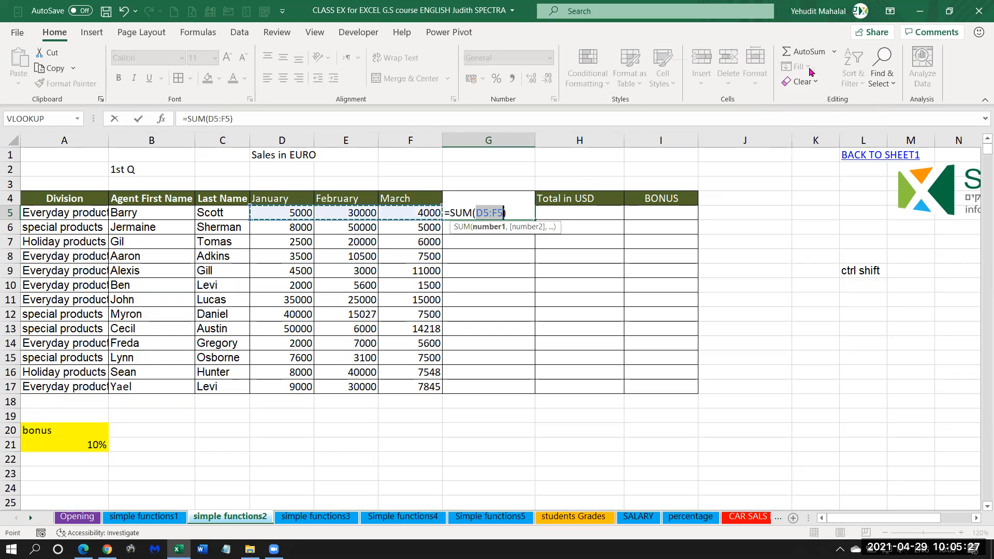
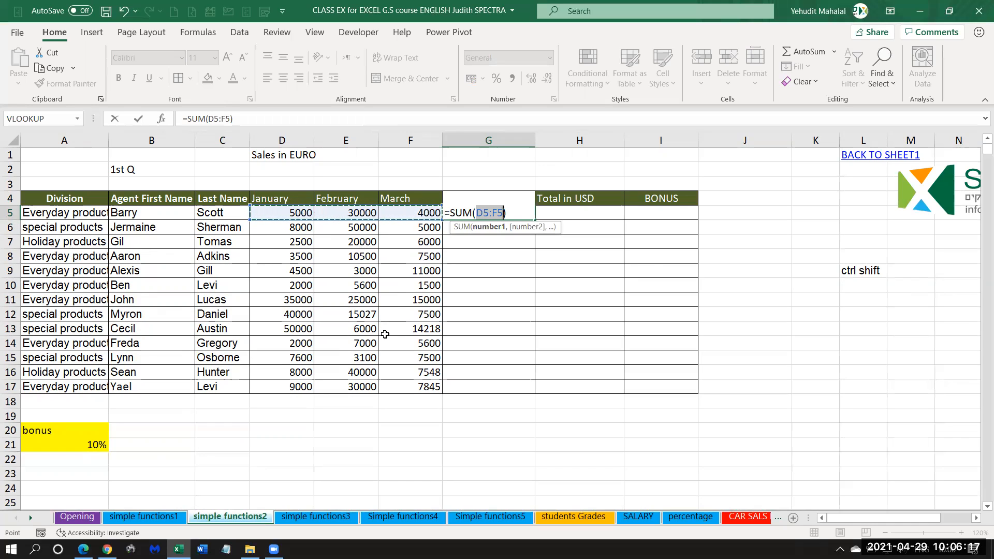
Enter the sum formula in G5 and fill it down the Total in EURO column to G17.
key(ctrl+Return)
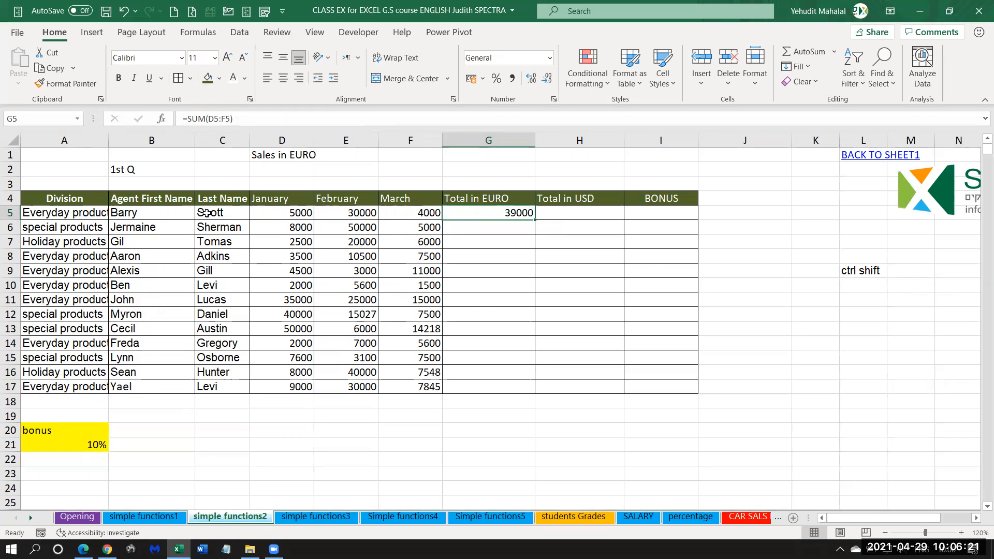
double_click(535, 220)
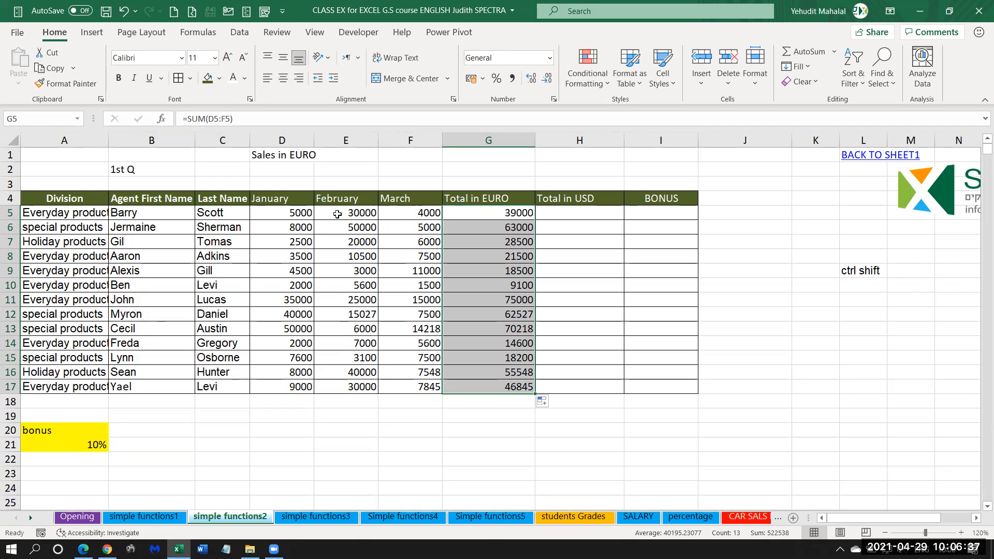
Format the monthly sales and Total in EURO values, D5:G17, with a thousands separator and no decimal places.
drag(275, 216, 486, 387)
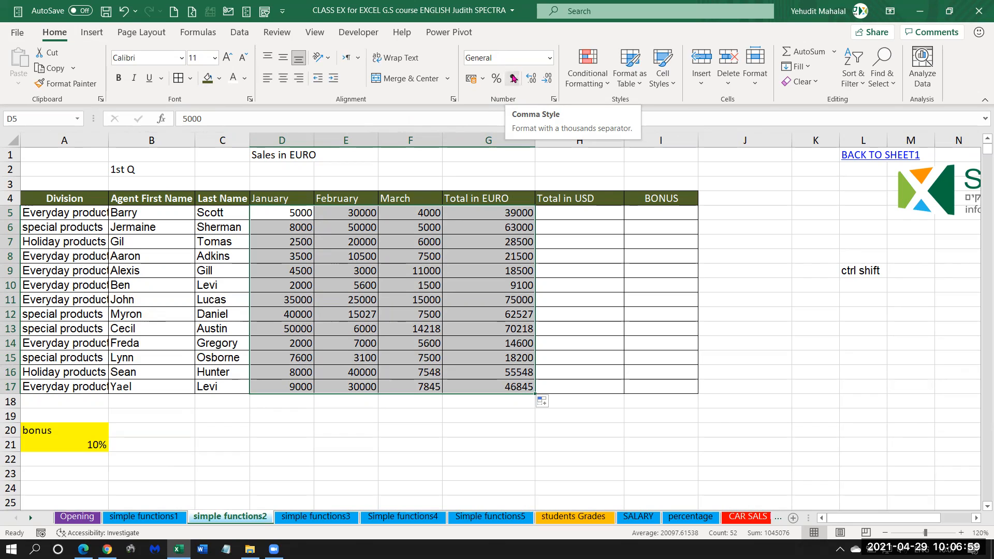
click(512, 80)
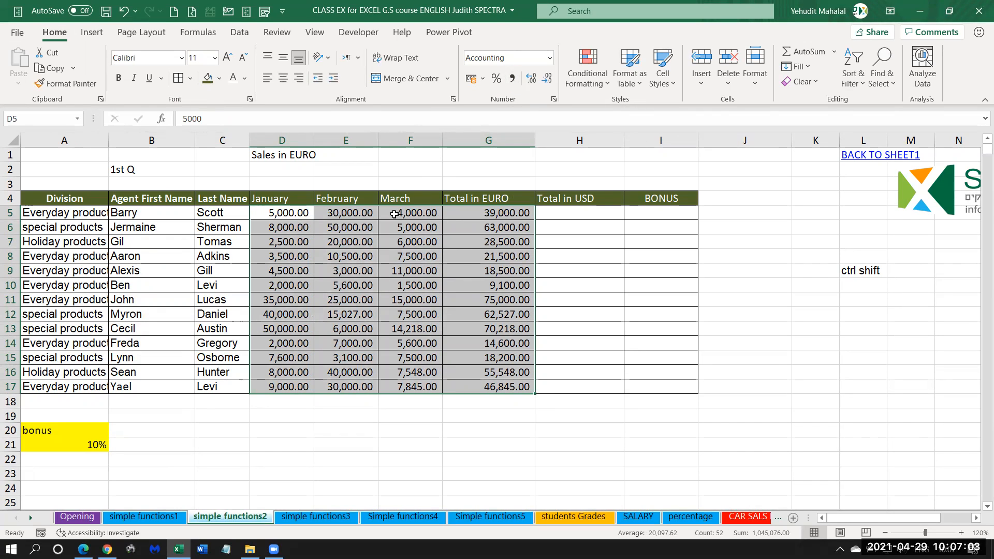
drag(295, 212, 513, 385)
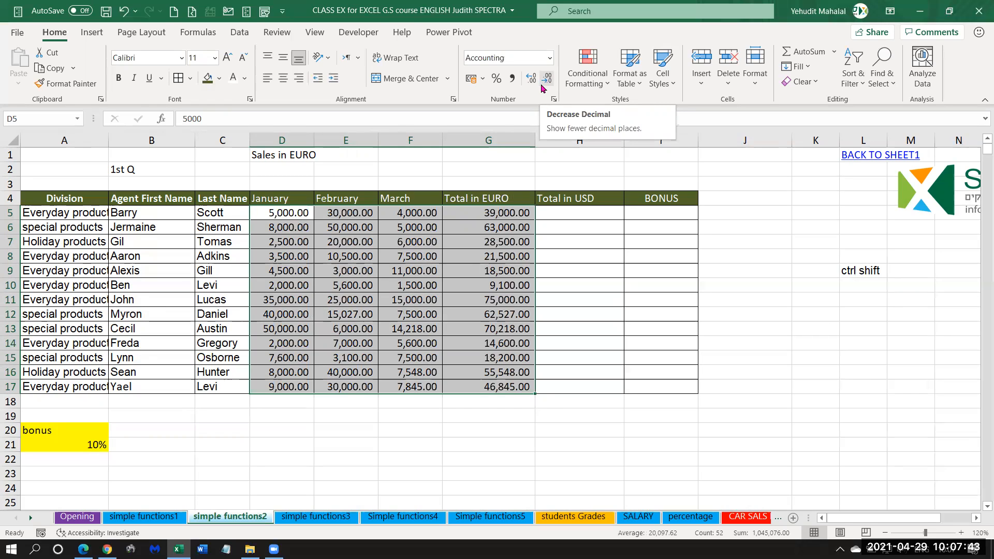
click(549, 79)
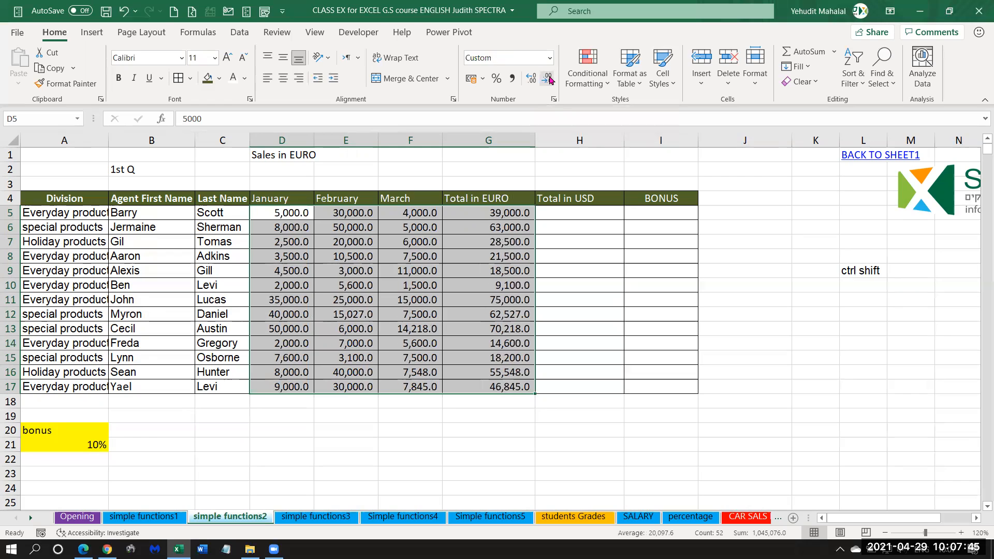
click(548, 78)
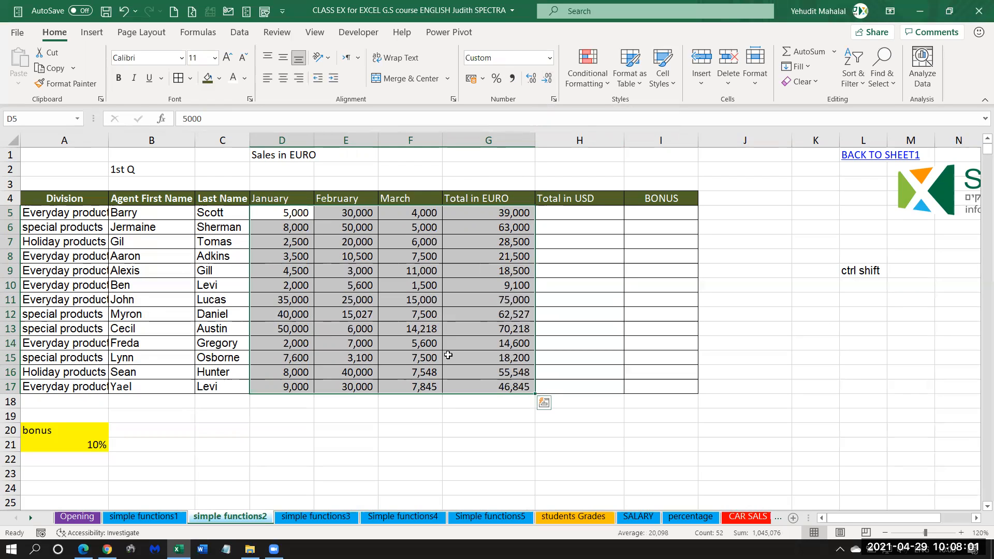
click(481, 218)
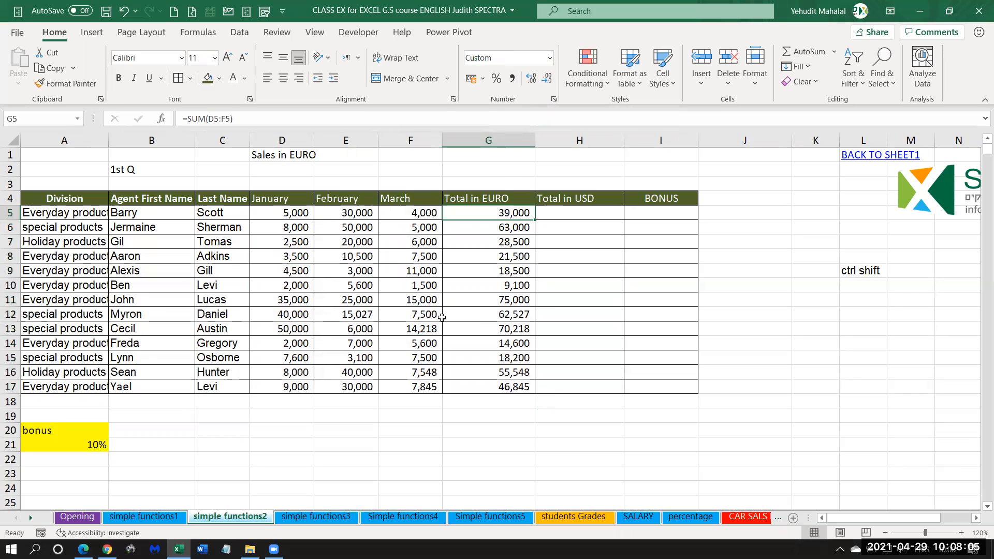
Check the USD RATE cell on the simple functions1 sheet and return to the simple functions2 sheet.
click(566, 213)
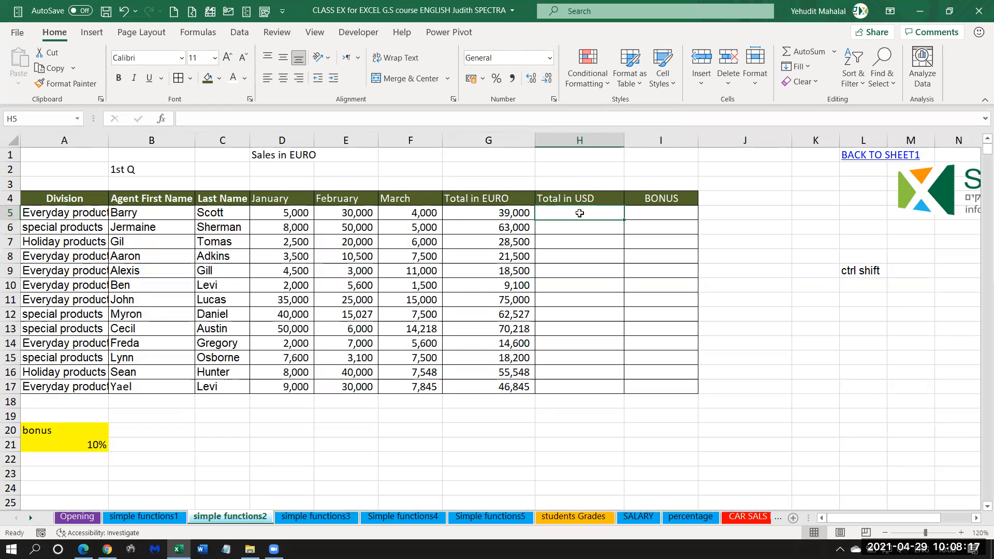
click(508, 213)
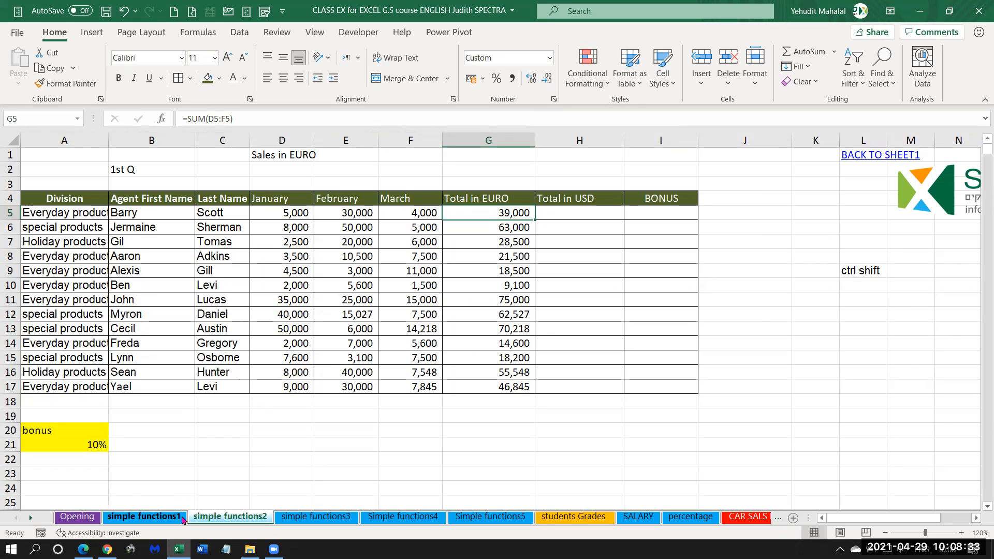
click(132, 520)
scroll(477, 366, up, 2)
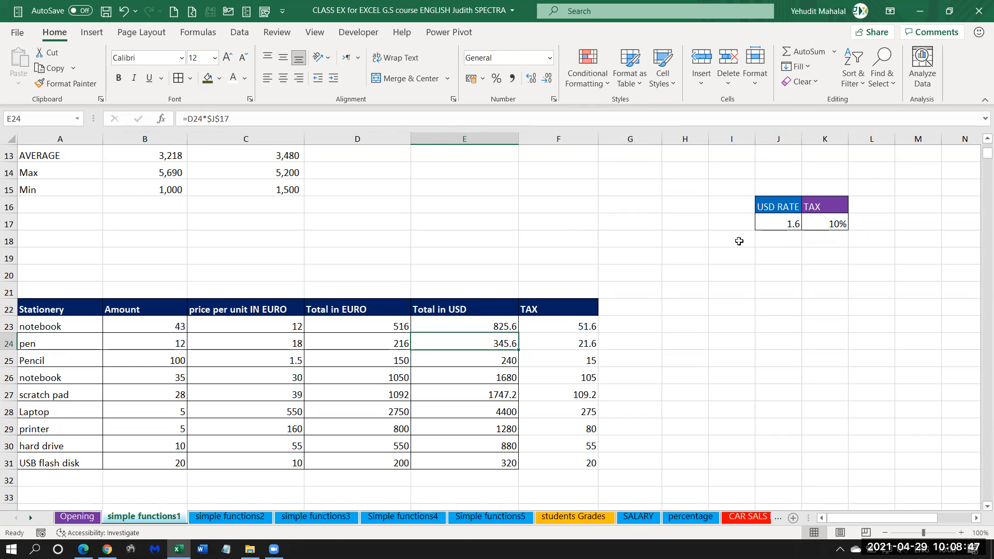
click(255, 518)
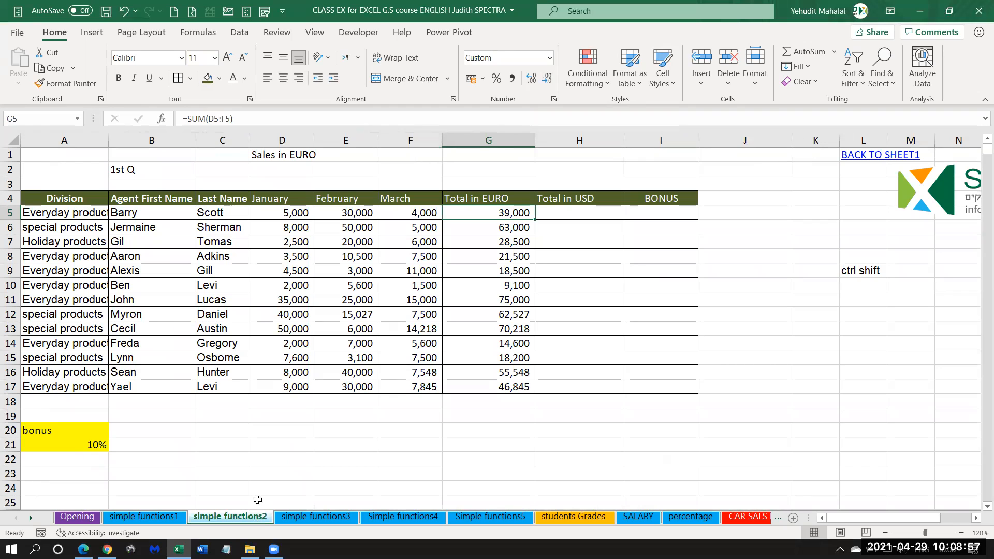
Enter =G5*'simple functions1'!$J$17 in H5 to convert the first agent's euro total to USD with an absolute rate reference.
click(562, 213)
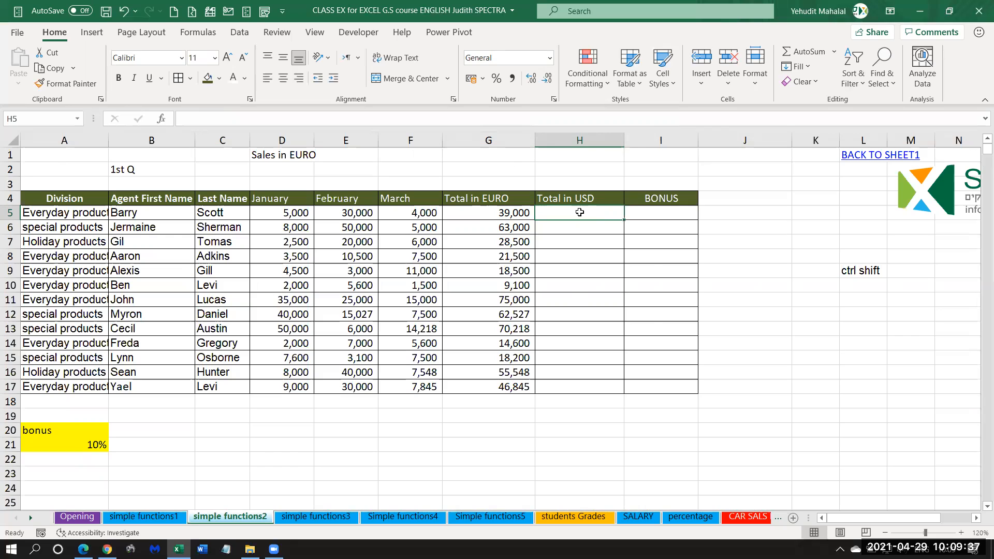
text(=)
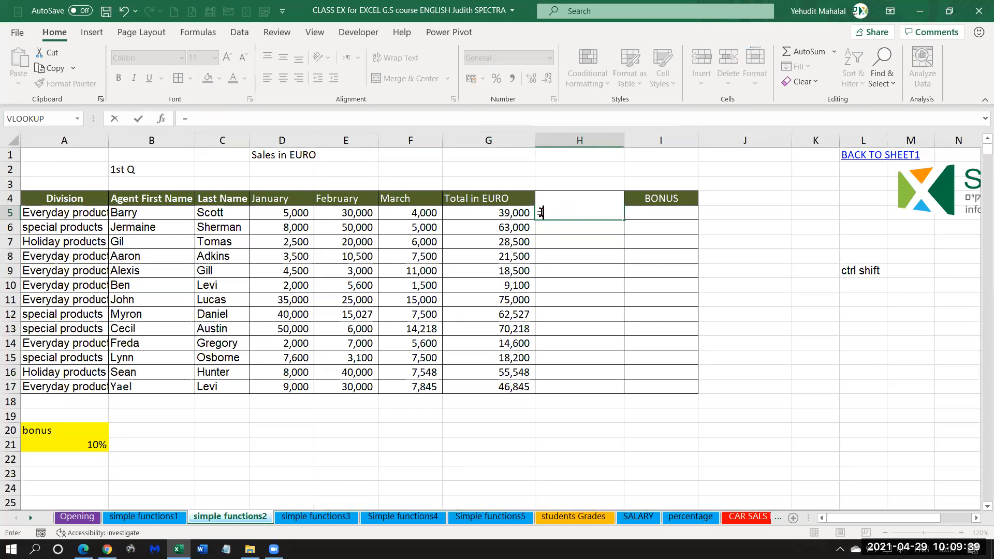
click(497, 214)
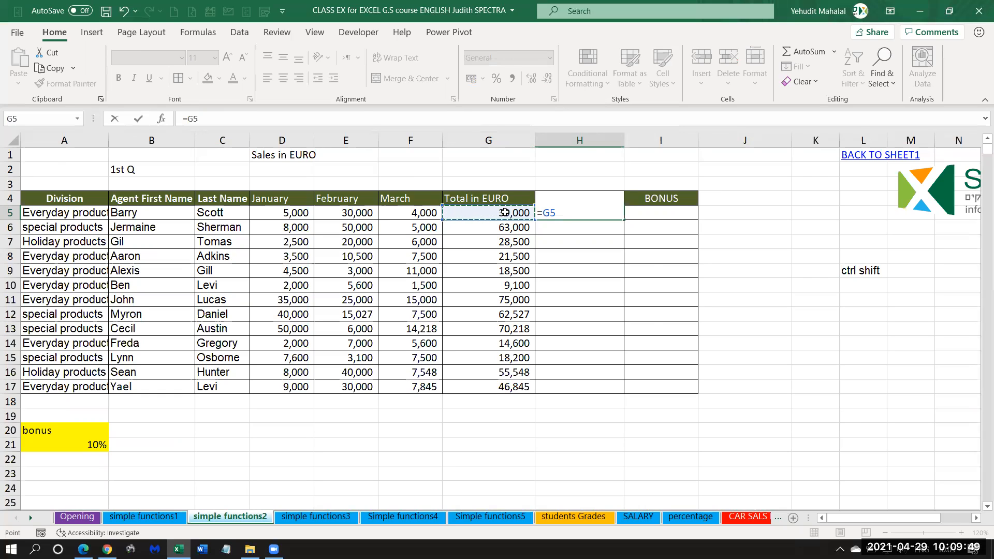
text(*)
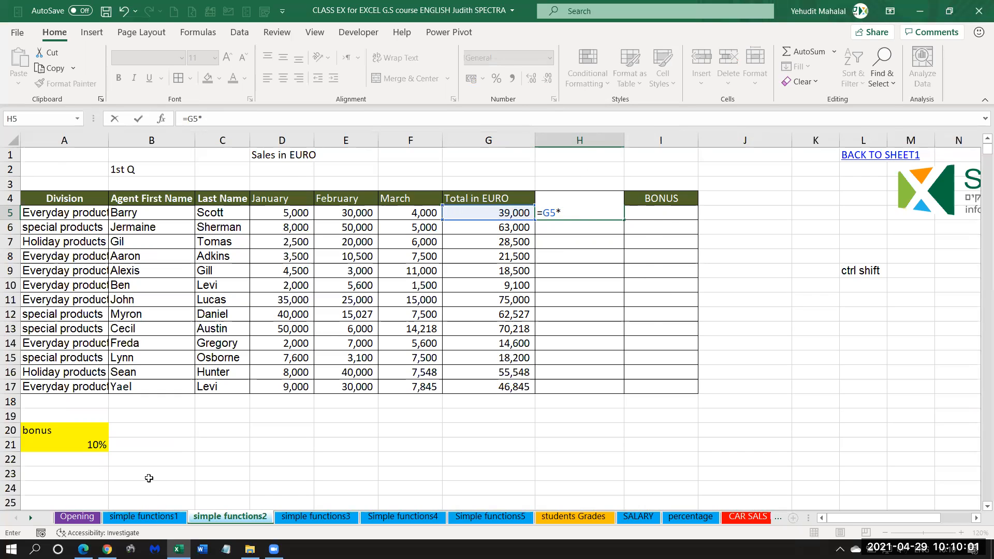
click(145, 518)
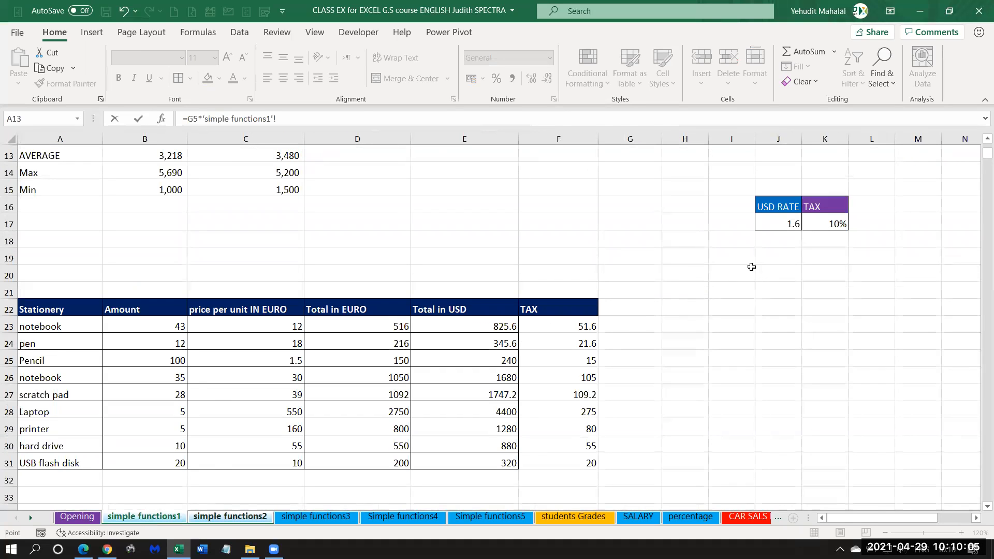
click(781, 224)
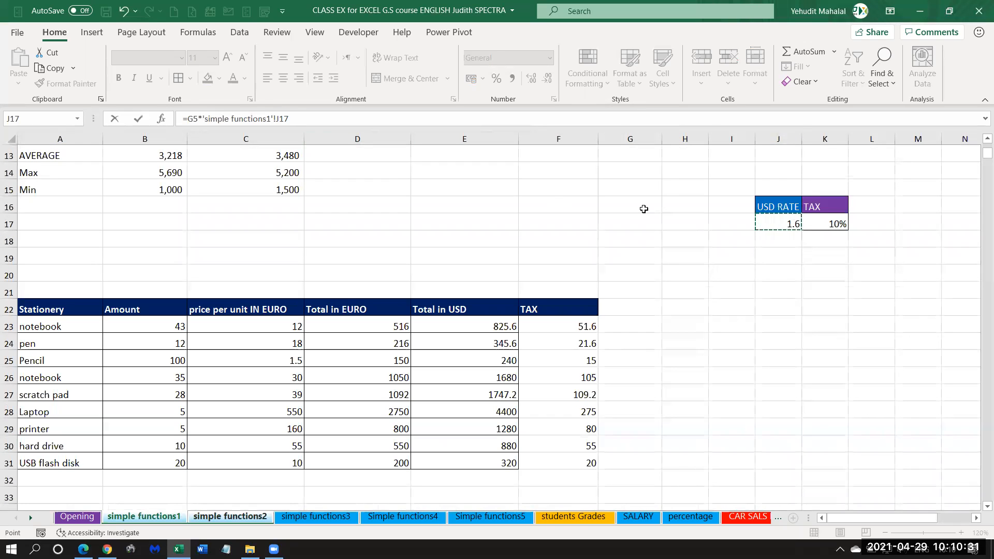
key(F4)
key(ctrl+Page_Down)
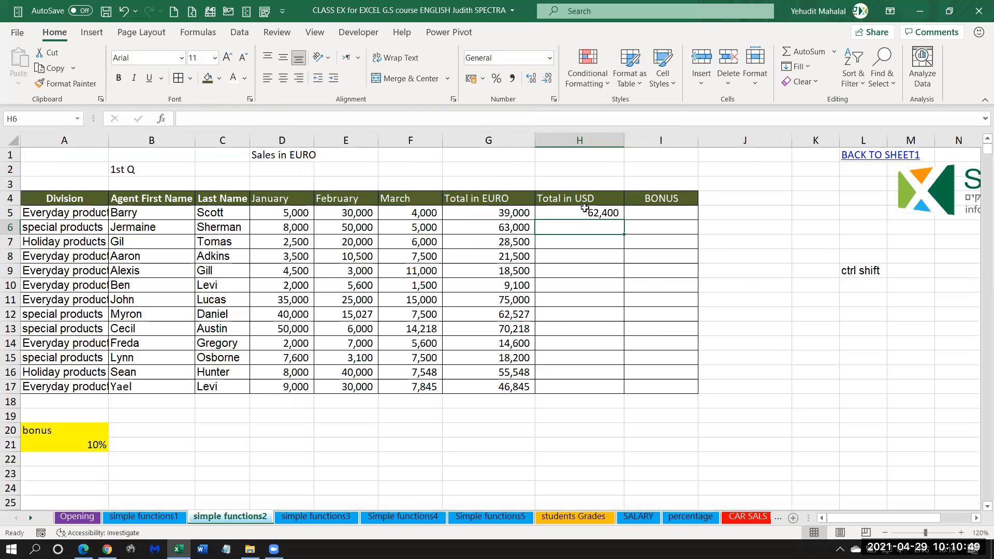
Review the simple functions1 sheet reference in H5's formula and fill the formula down the Total in USD column to H17.
click(571, 216)
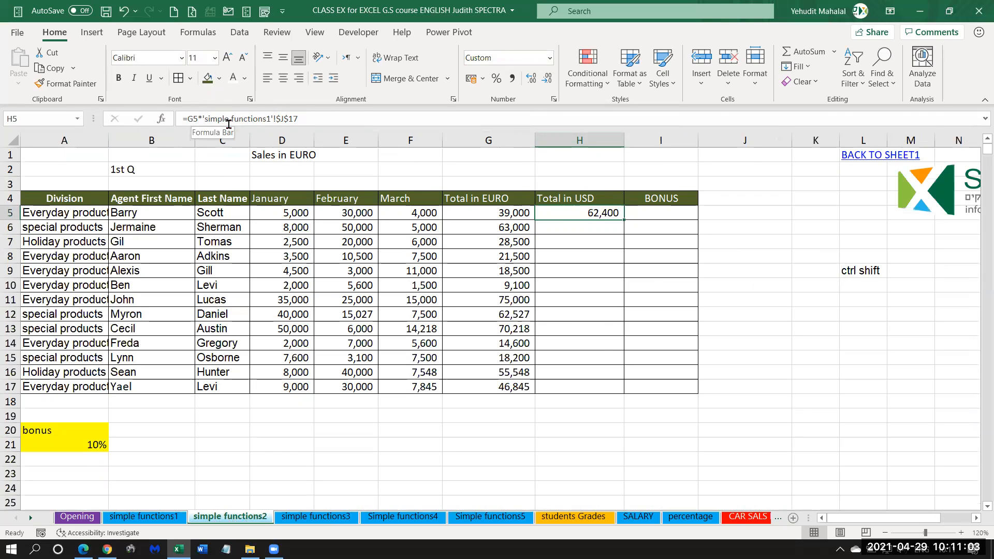
drag(206, 119, 277, 119)
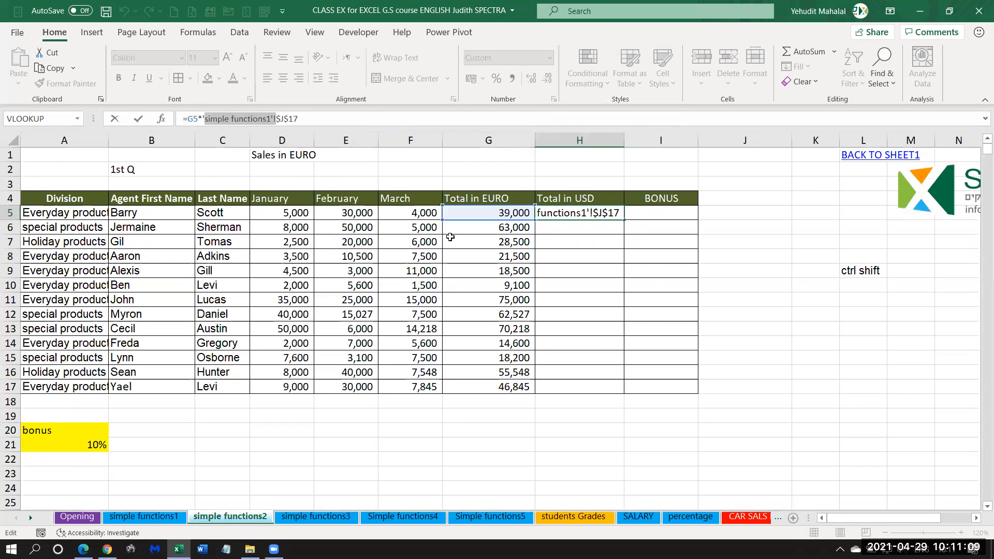
click(265, 117)
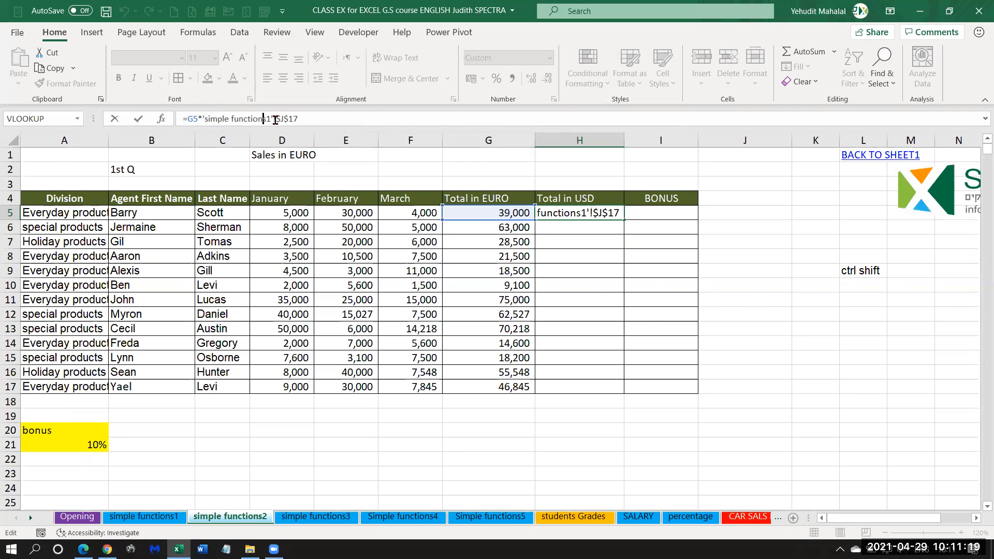
drag(276, 119, 271, 120)
click(251, 119)
key(ctrl+Return)
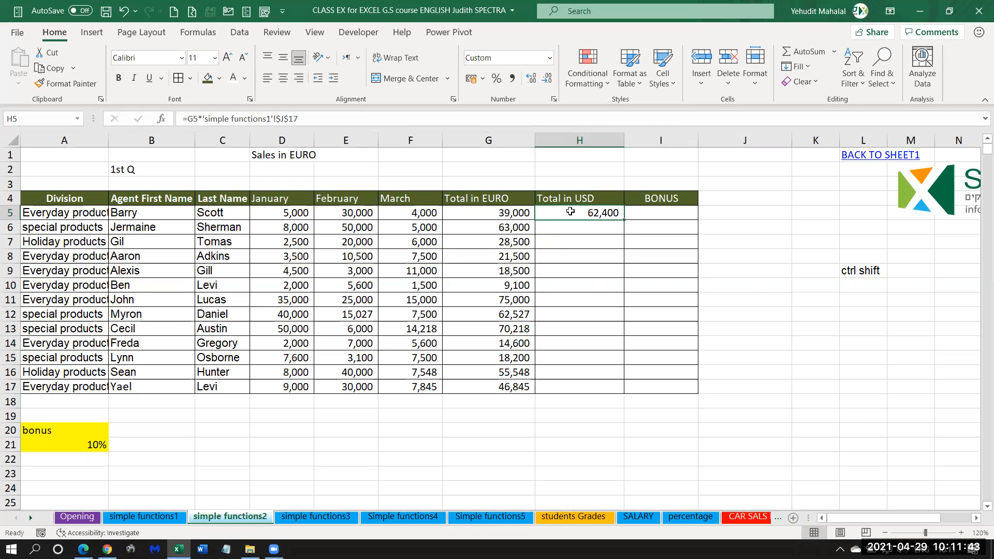
double_click(623, 220)
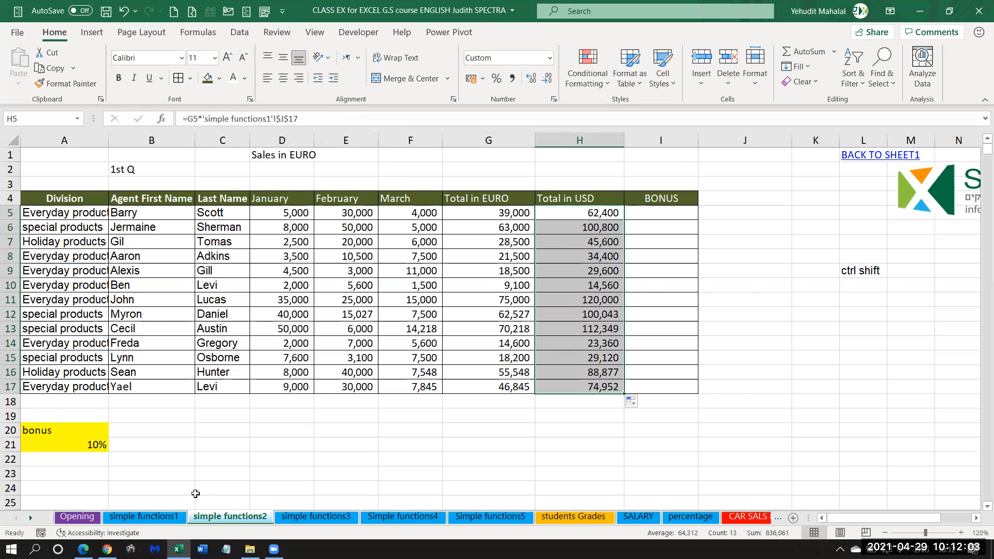
click(596, 212)
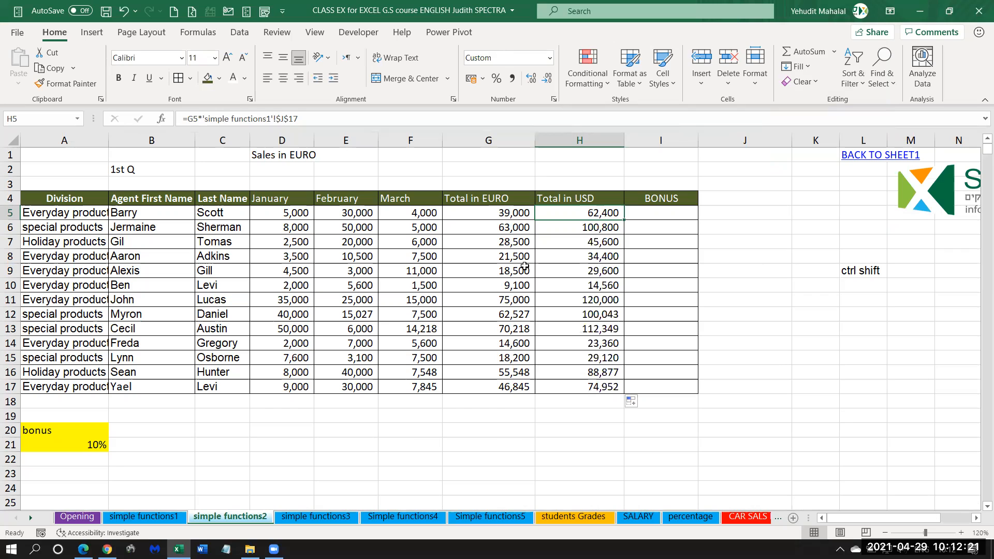
Widen the BONUS column and enter =G5*$A$21 in I5 to calculate the first agent's bonus from the euro total.
click(663, 213)
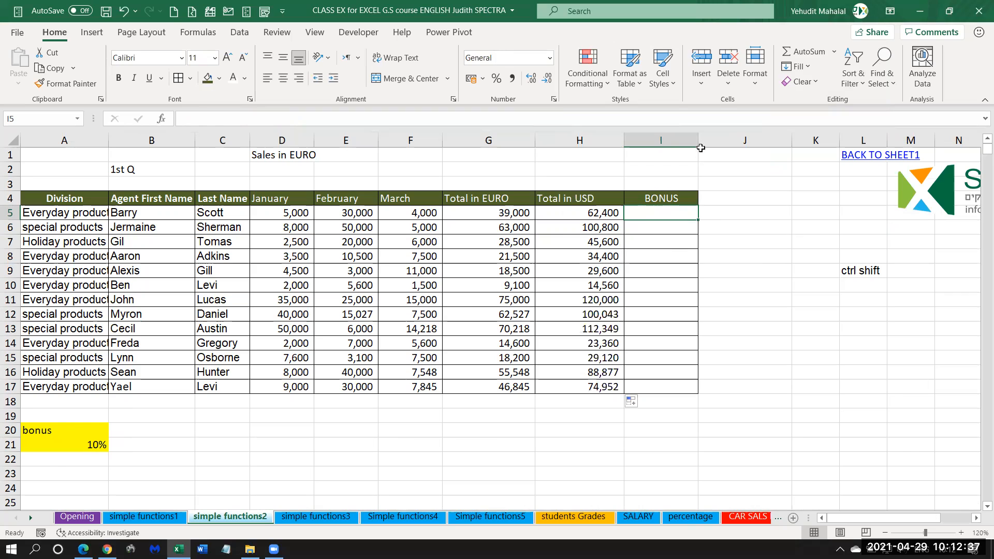
drag(698, 141, 754, 140)
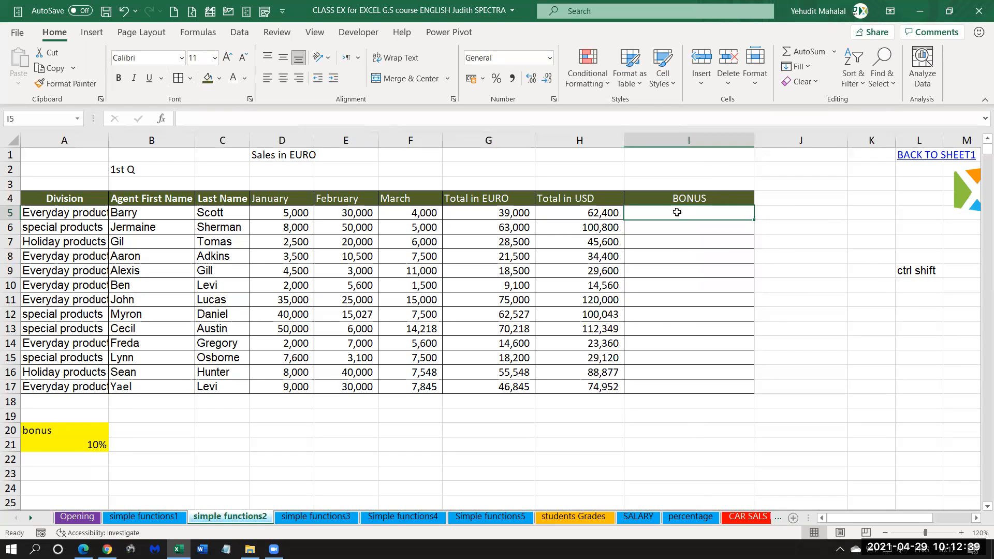
text(=)
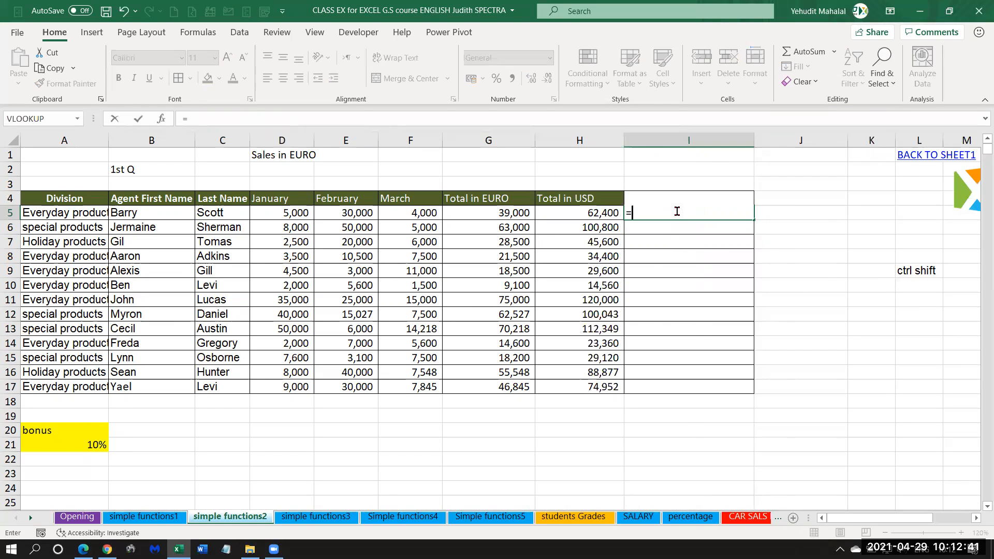
click(482, 214)
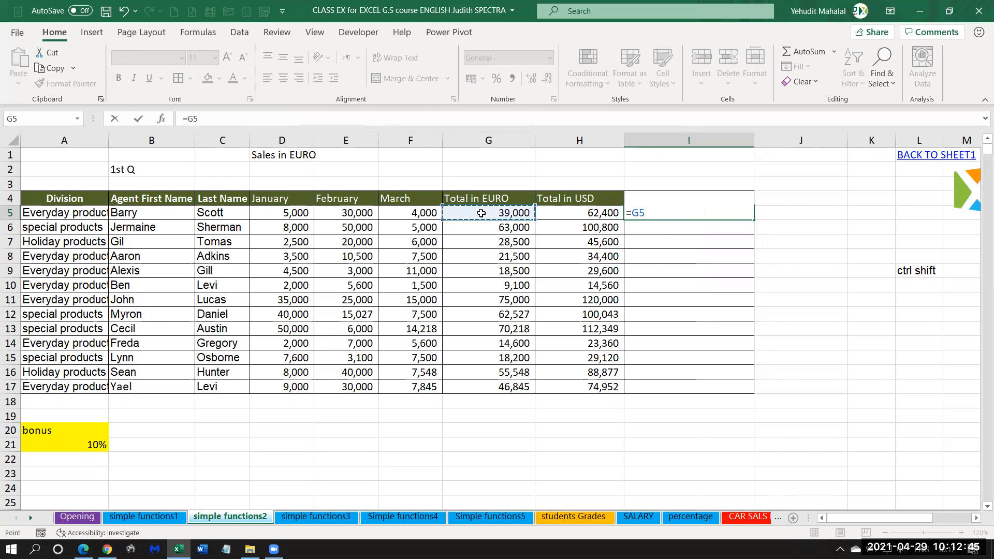
text(*)
click(92, 447)
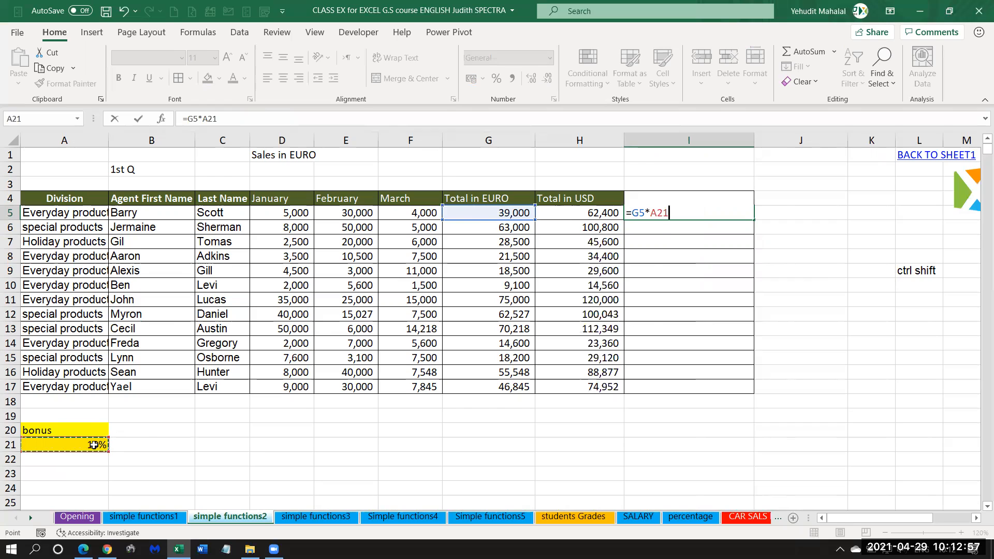
key(F4)
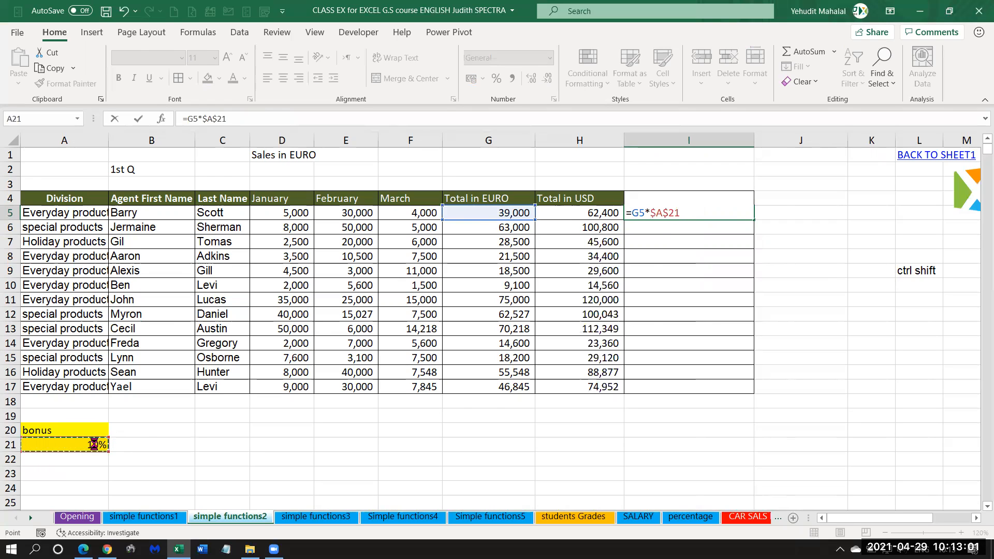
key(Return)
Fill the bonus formula down to I17 and compare the BONUS values with the Total in EURO column.
click(702, 212)
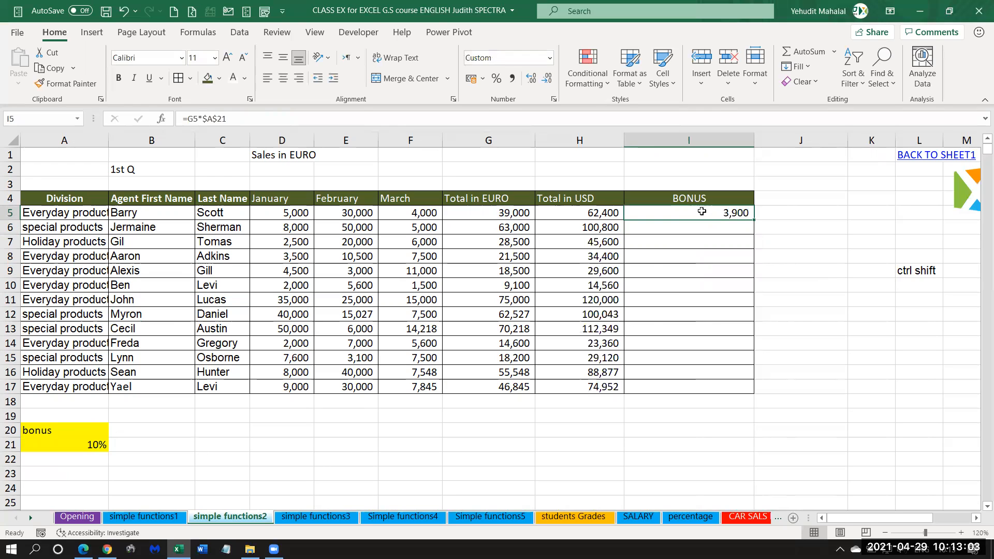
double_click(754, 220)
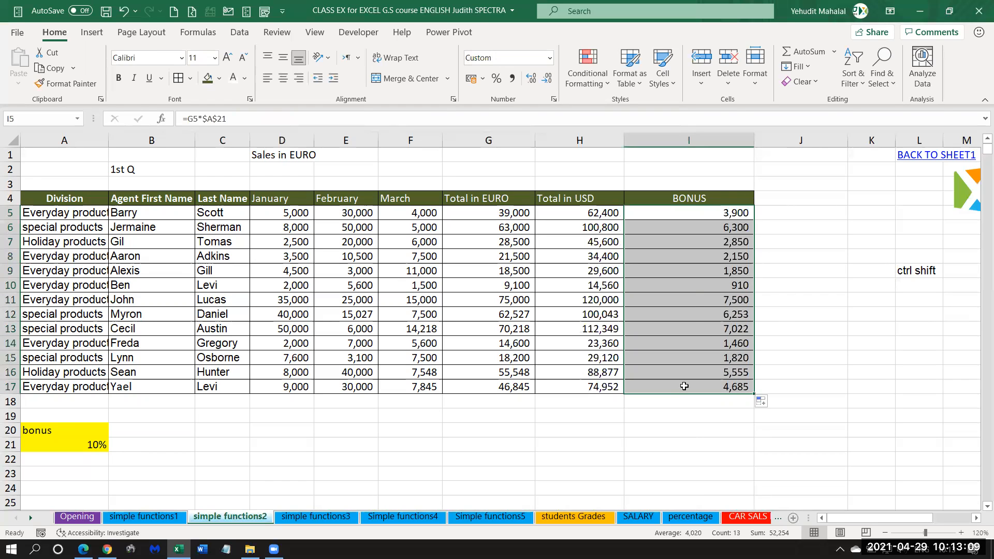
drag(698, 215, 705, 403)
drag(496, 213, 490, 388)
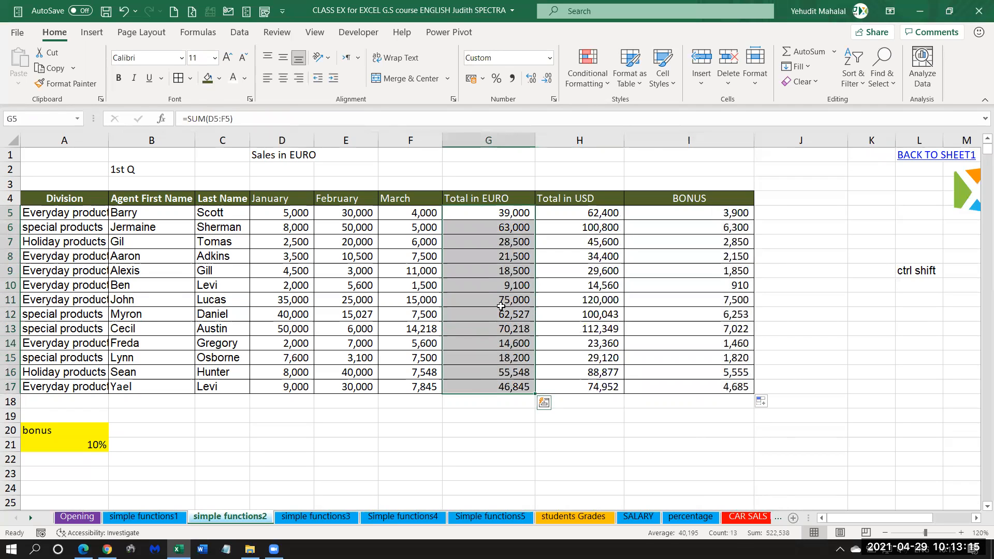
click(503, 303)
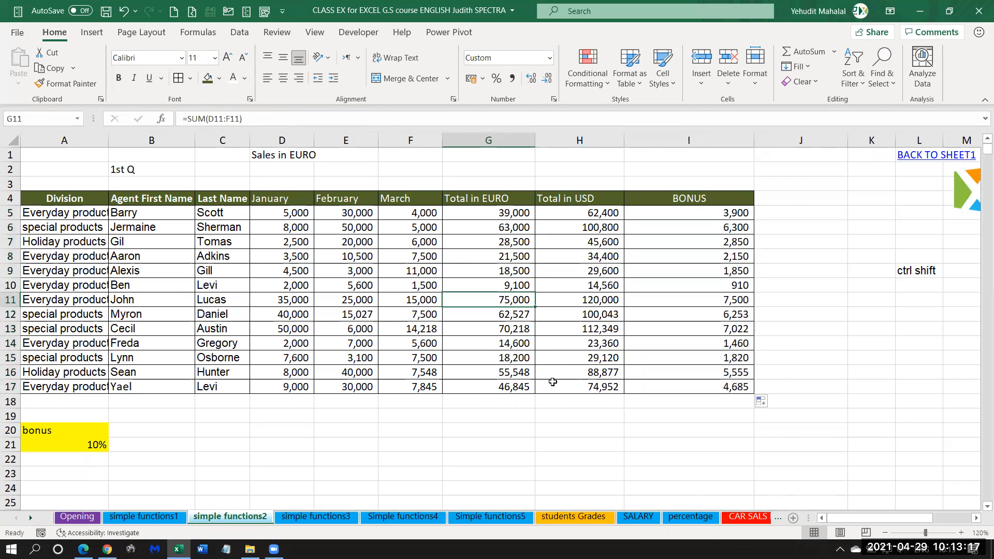
Narrow the BONUS column and review the Agent First Name and Last Name columns.
drag(754, 141, 685, 141)
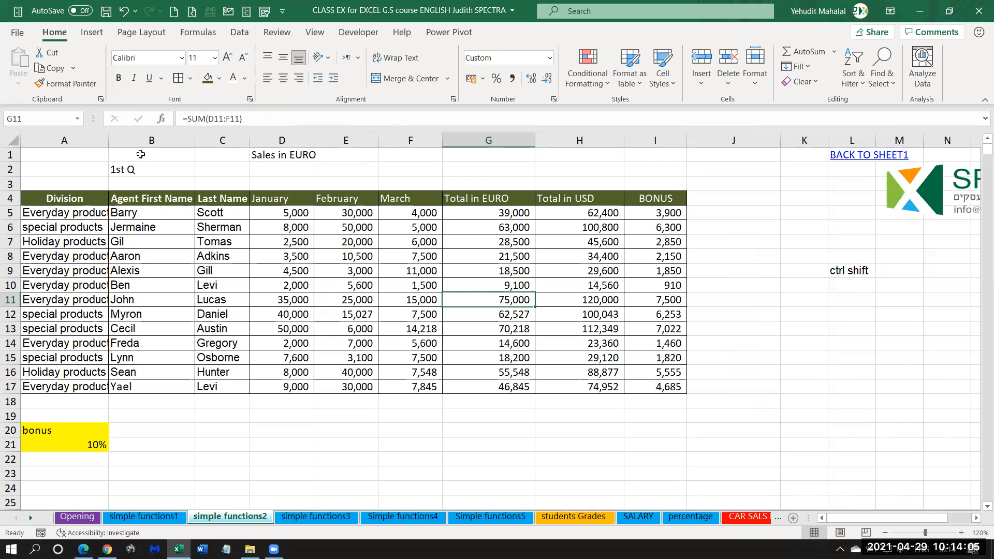
drag(127, 200, 123, 389)
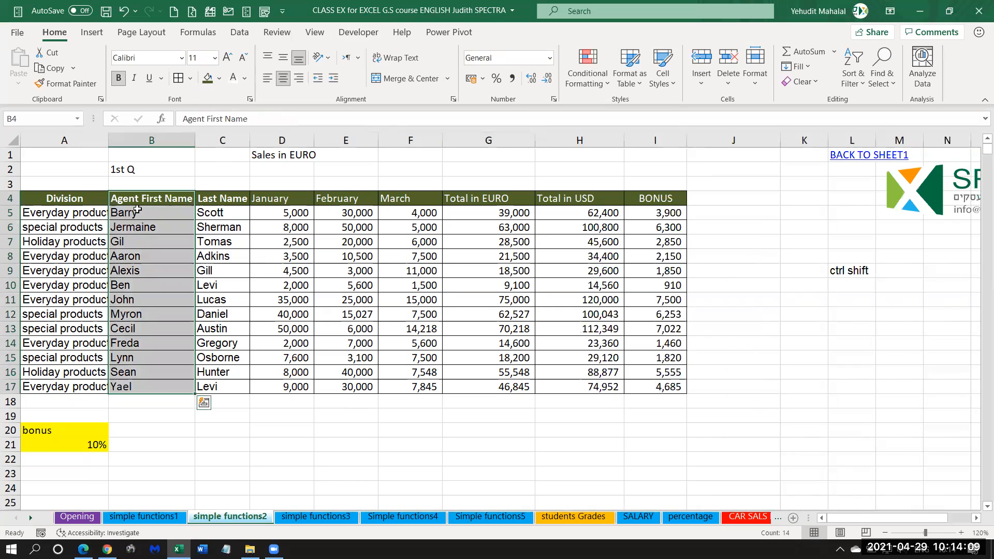
click(135, 213)
click(137, 258)
click(138, 275)
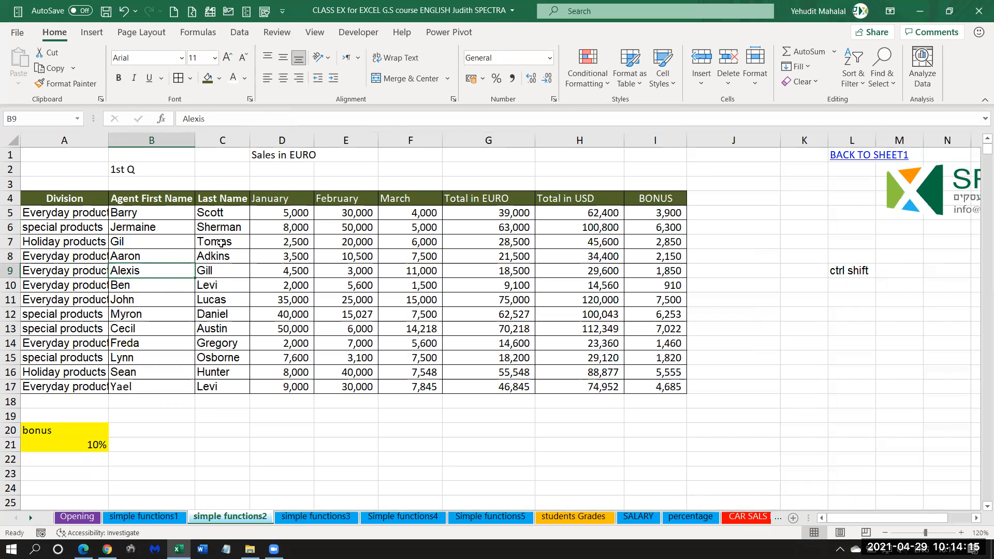
drag(219, 201, 214, 386)
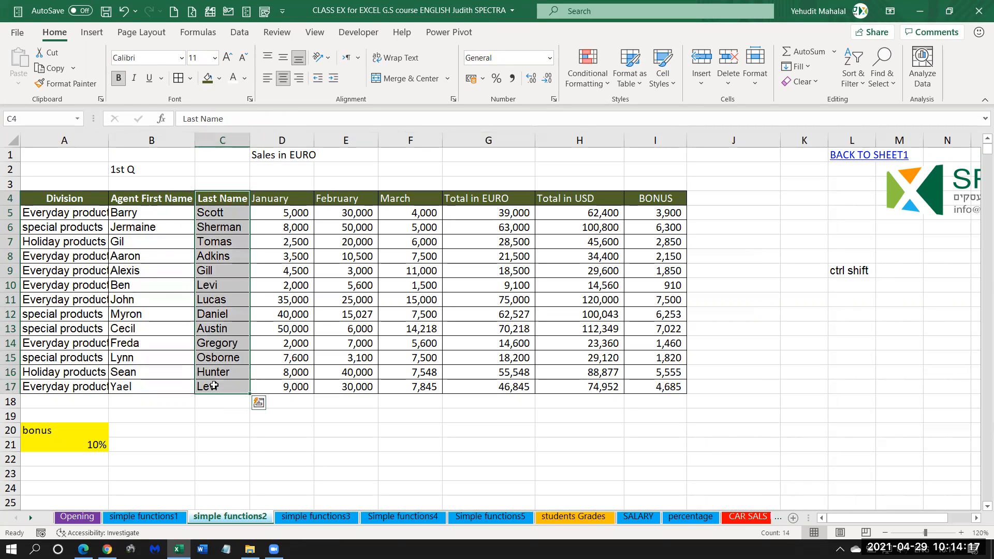
click(218, 210)
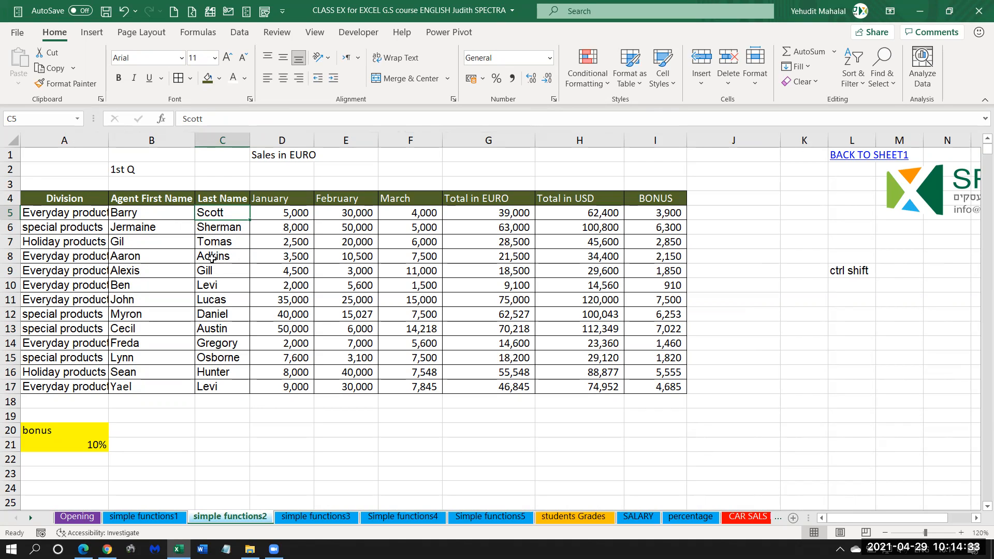
Insert a blank column between Last Name and January and widen it.
click(273, 140)
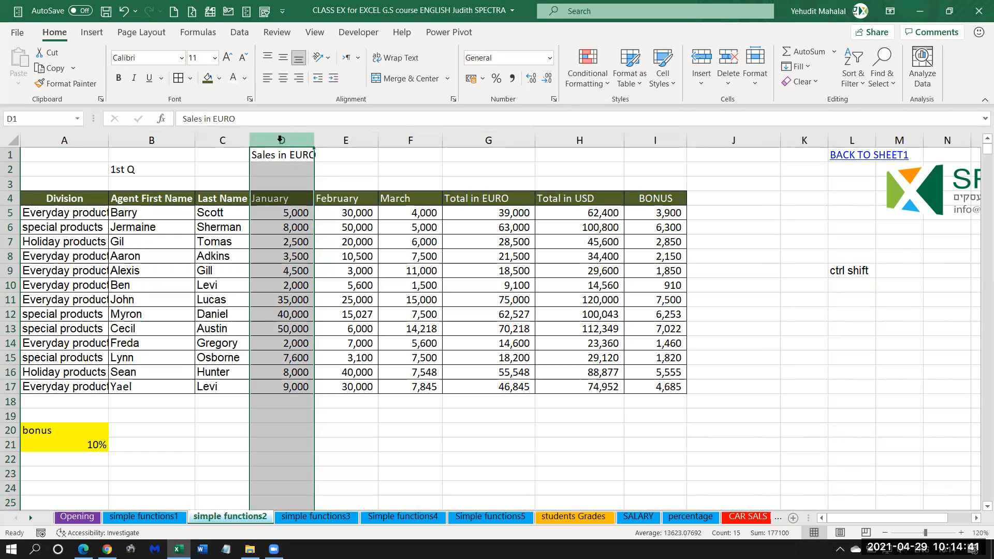
right_click(270, 147)
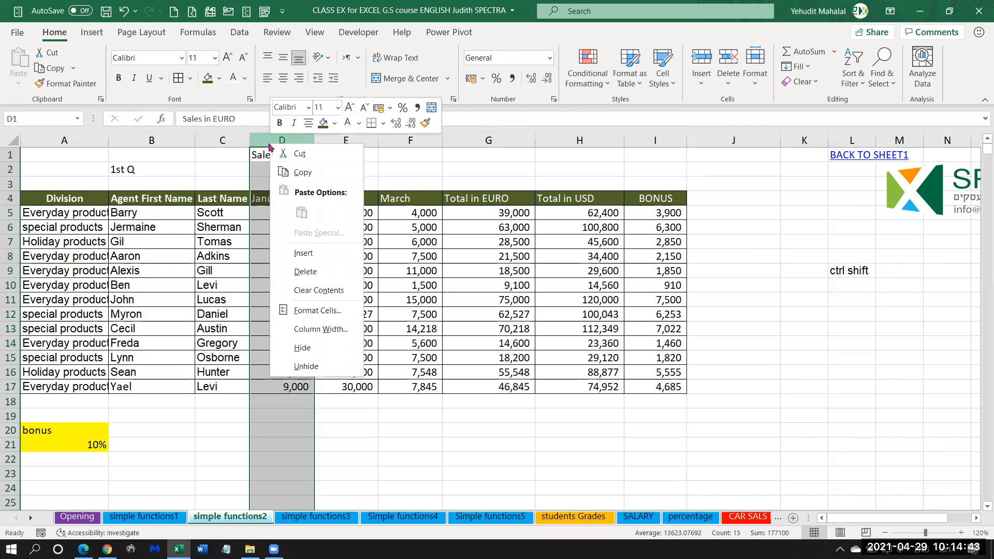
click(304, 252)
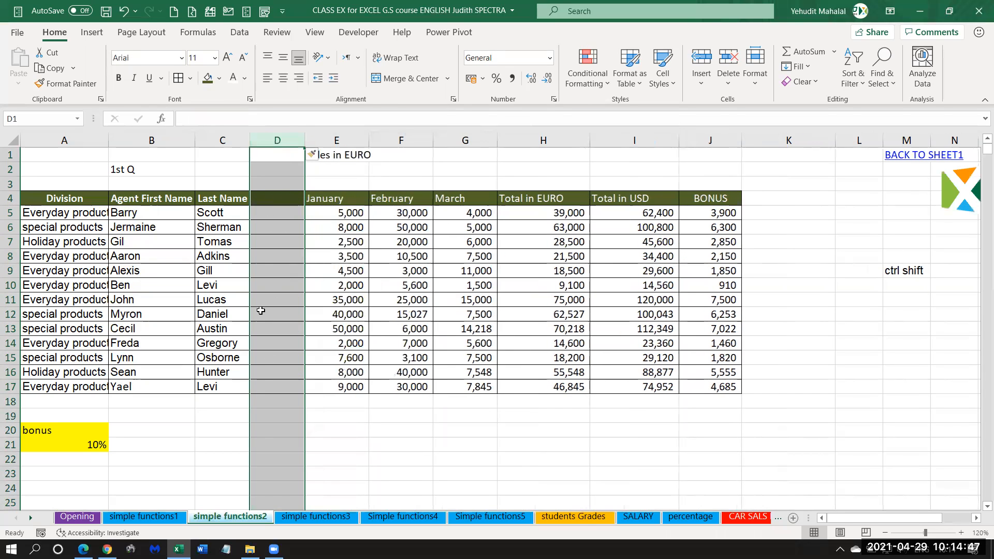
drag(304, 140, 346, 137)
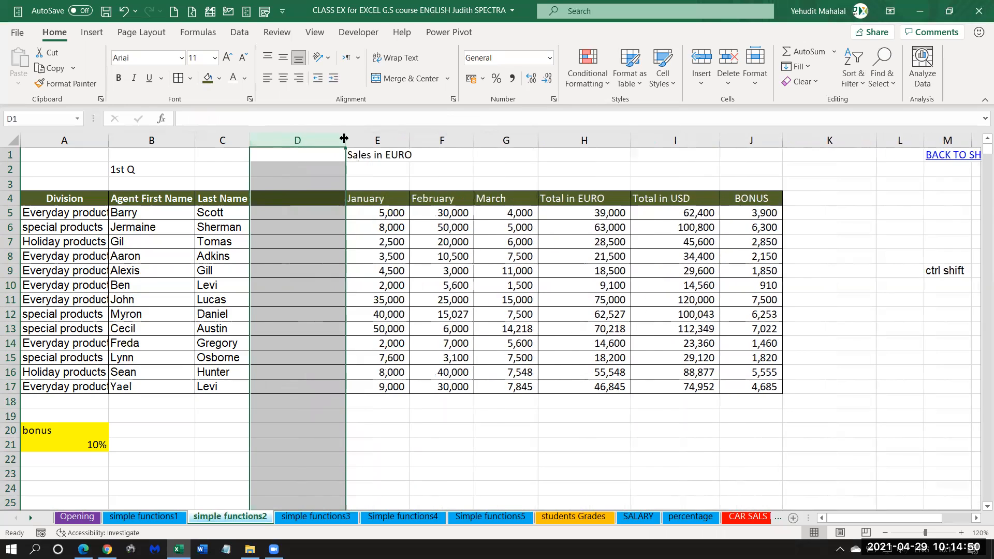
Enter the header Full Name in D4 of the new column.
click(272, 198)
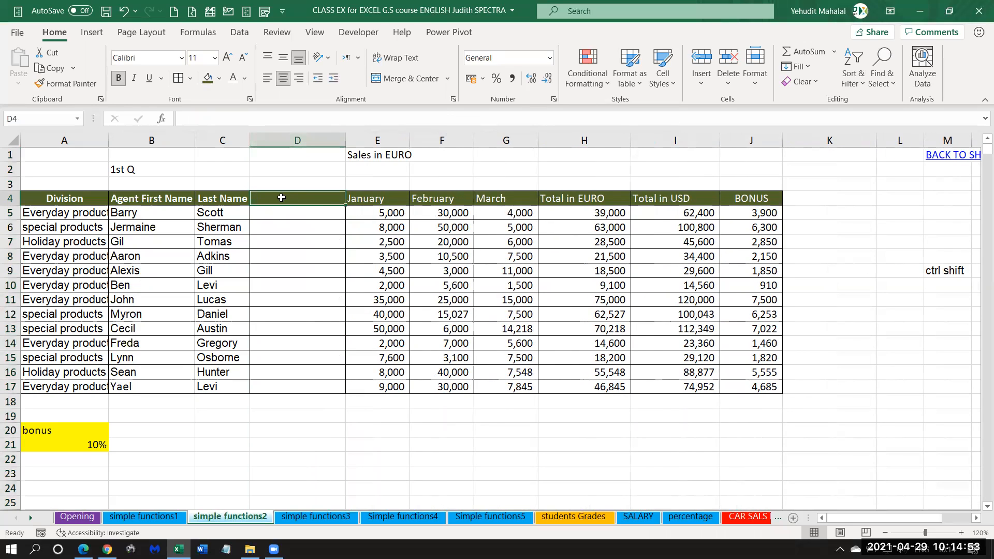
text(F)
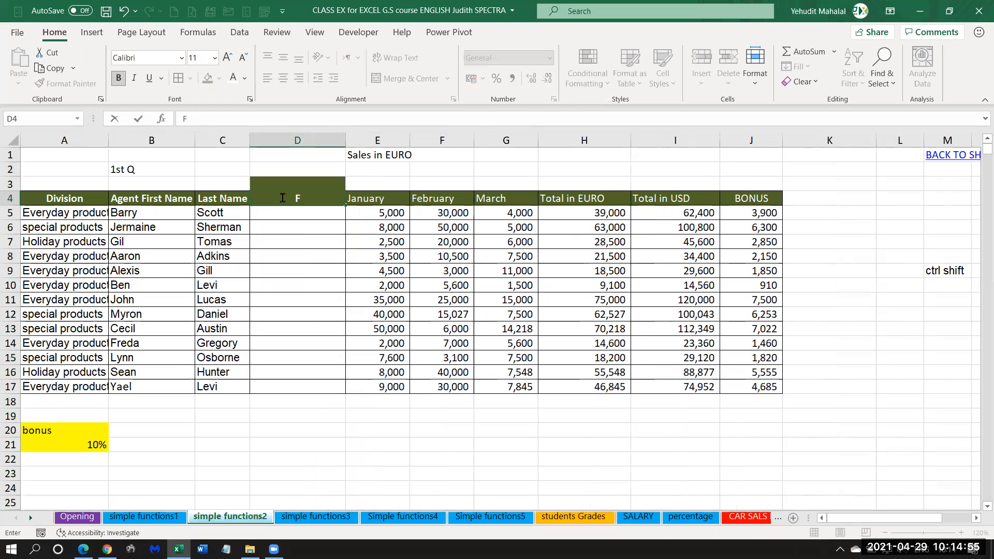
text(ull Name)
key(Return)
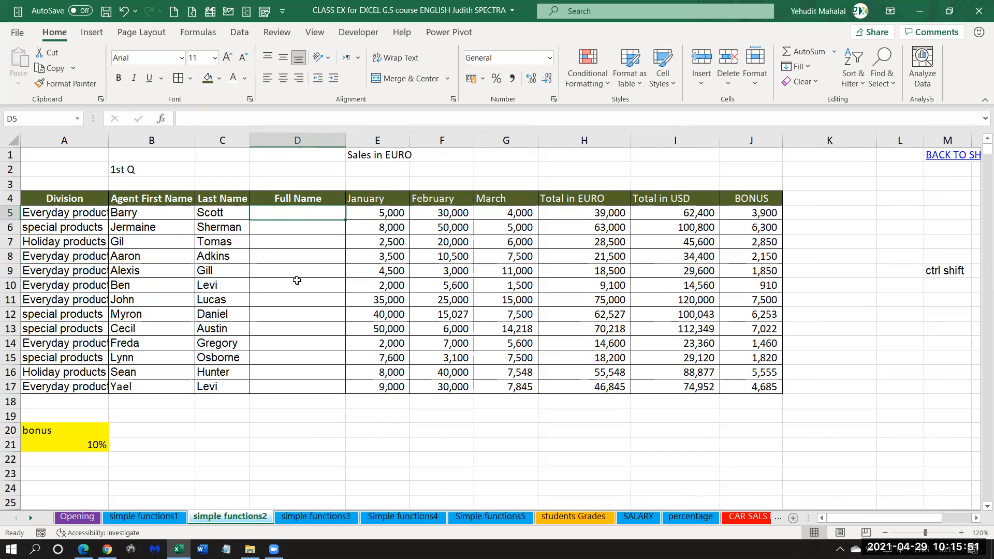
Enter the first agent's first and last name in D5, separated by a space, as the Full Name example.
text(Barry)
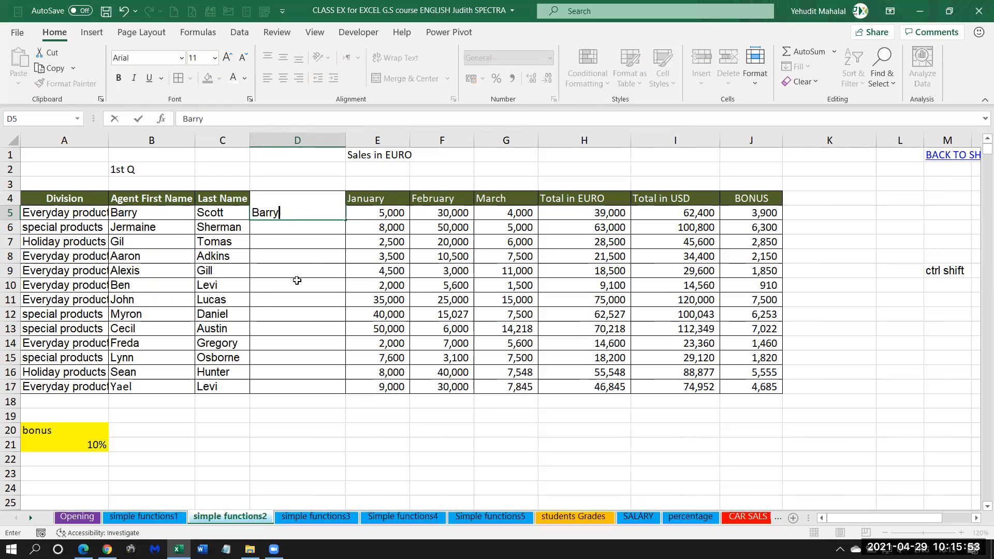
text( Sco)
text(tt)
key(Return)
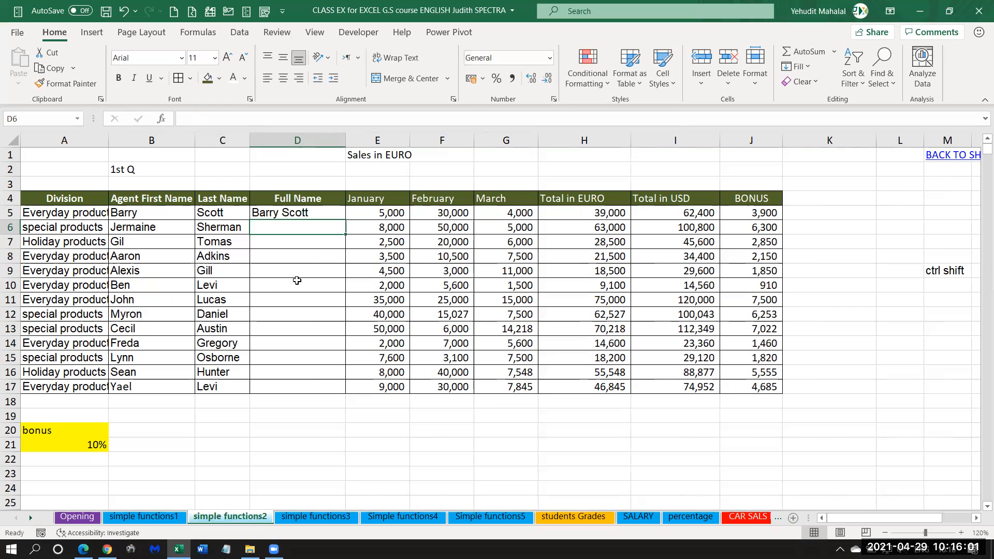
click(278, 216)
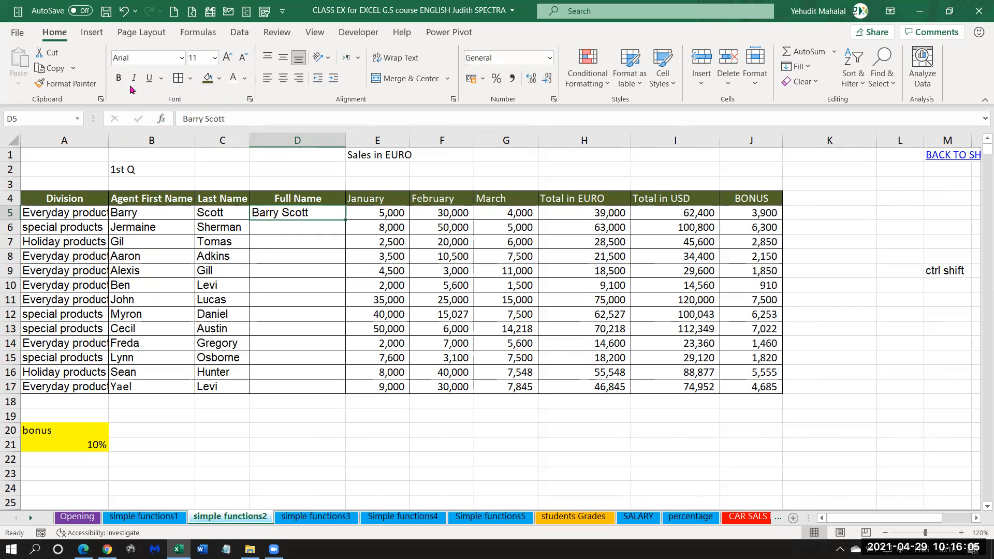
click(278, 233)
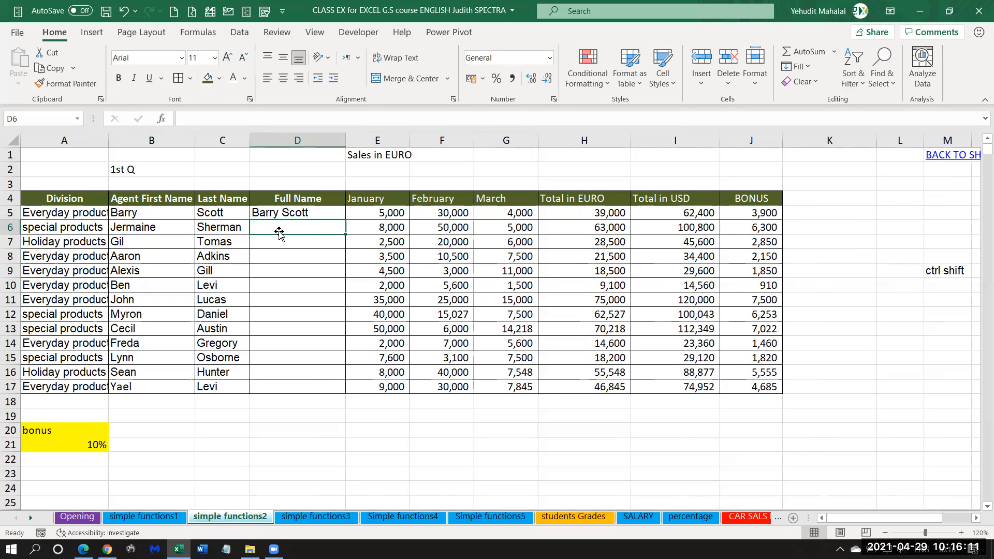
Try to fill the D5 full name down to D17 with the fill handle, and undo the fill.
click(238, 33)
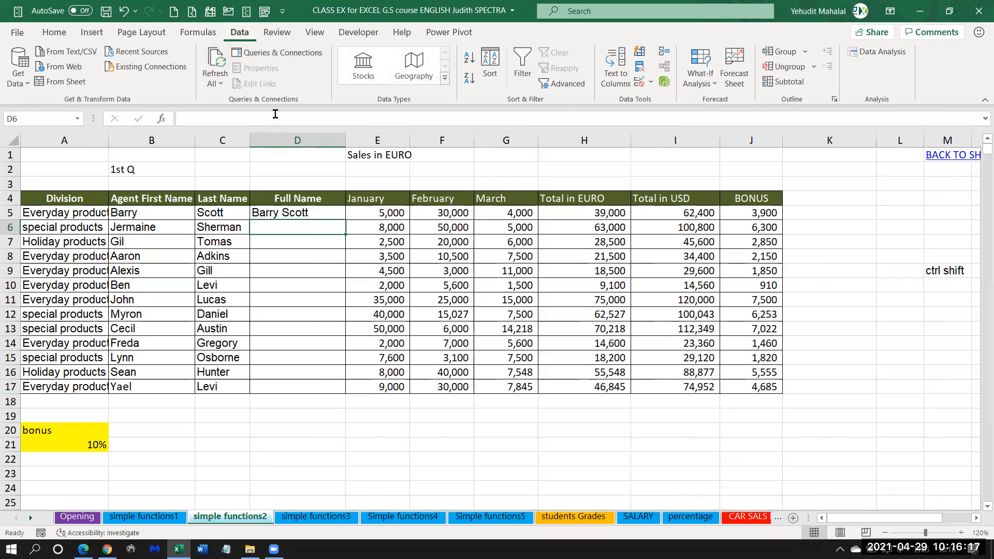
click(274, 213)
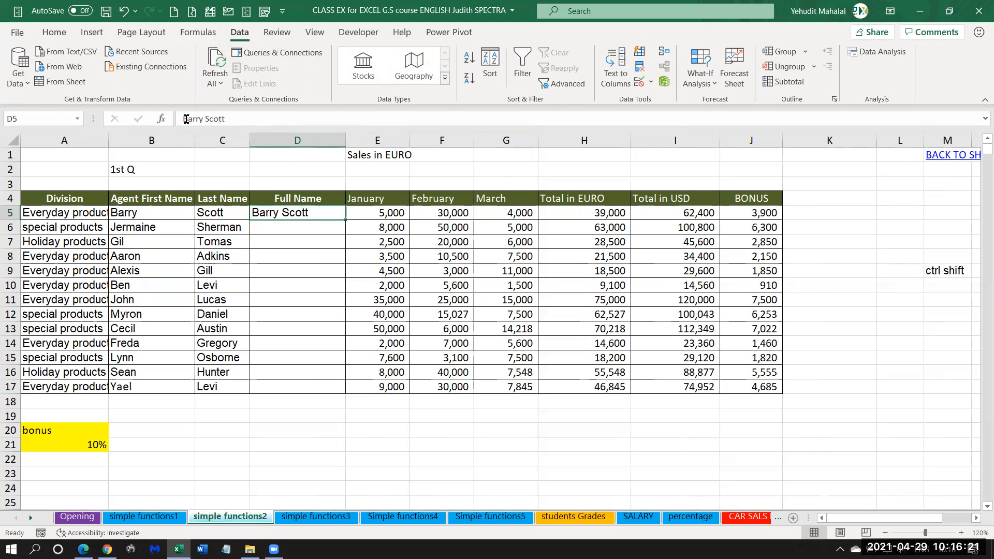
drag(346, 219, 350, 389)
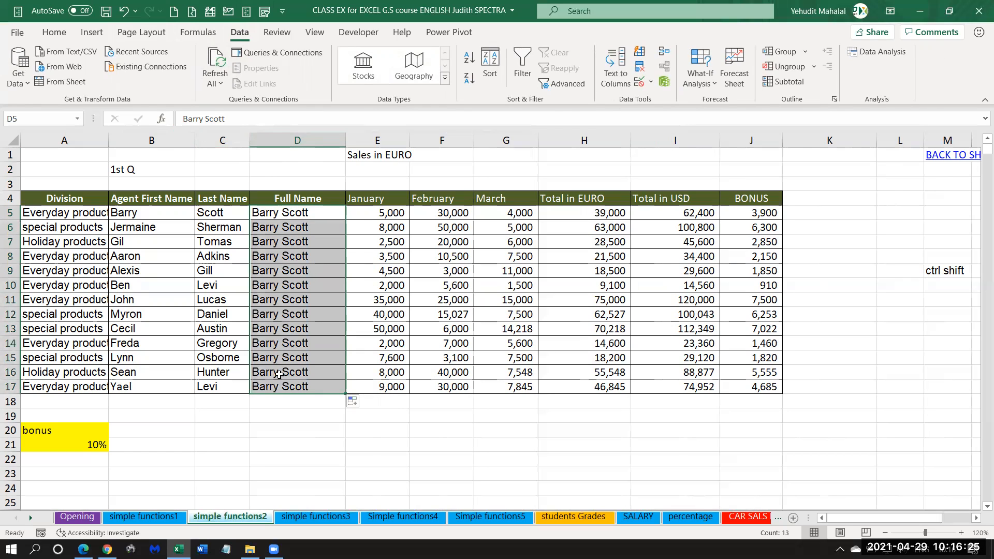
click(124, 10)
click(267, 227)
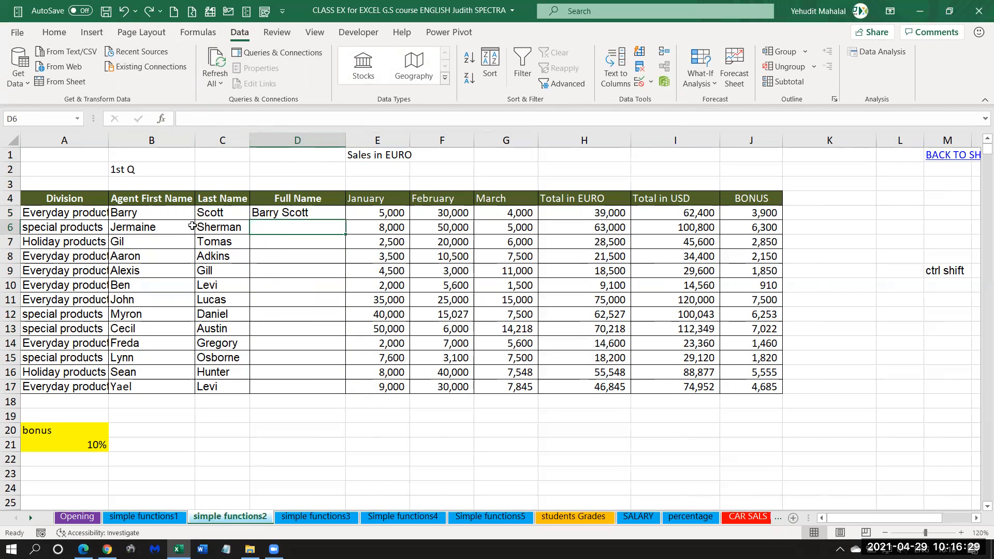
Use Flash Fill from D6 to complete the Full Name column down to row 17, and check the names against the source columns.
click(272, 242)
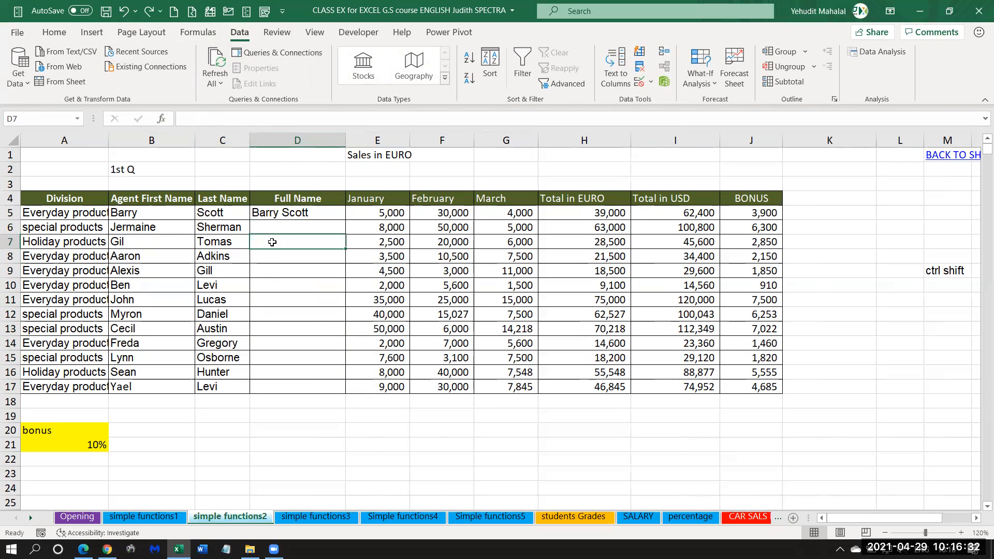
click(271, 212)
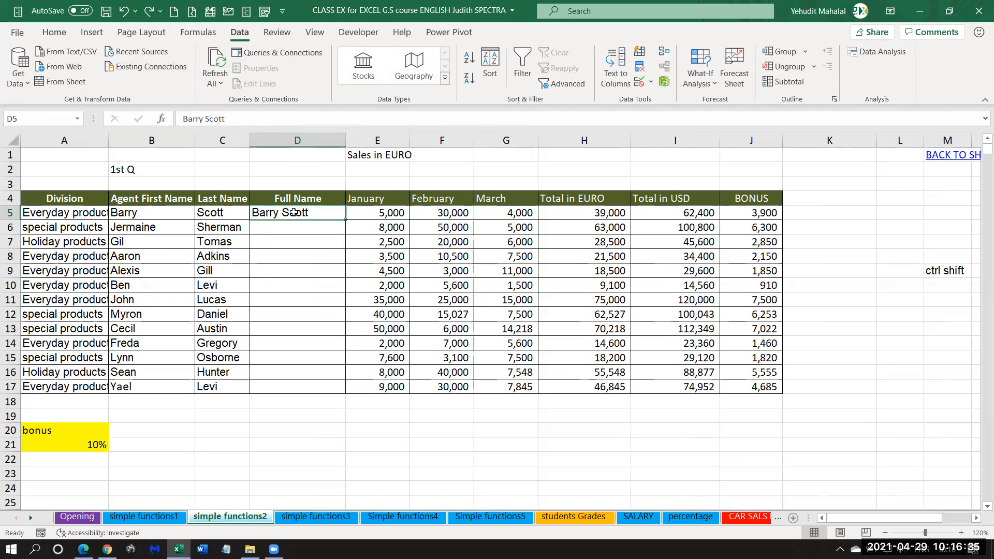
key(Return)
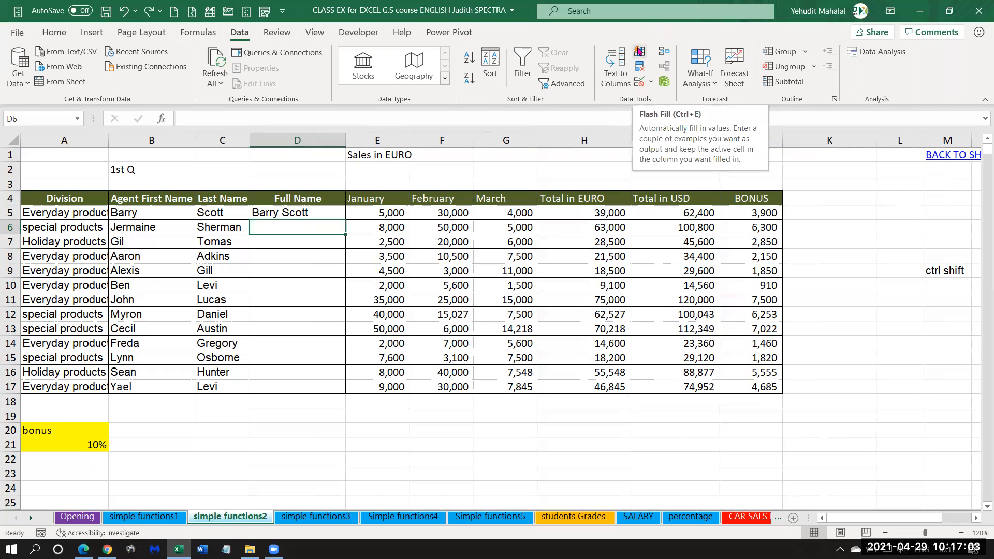
click(638, 49)
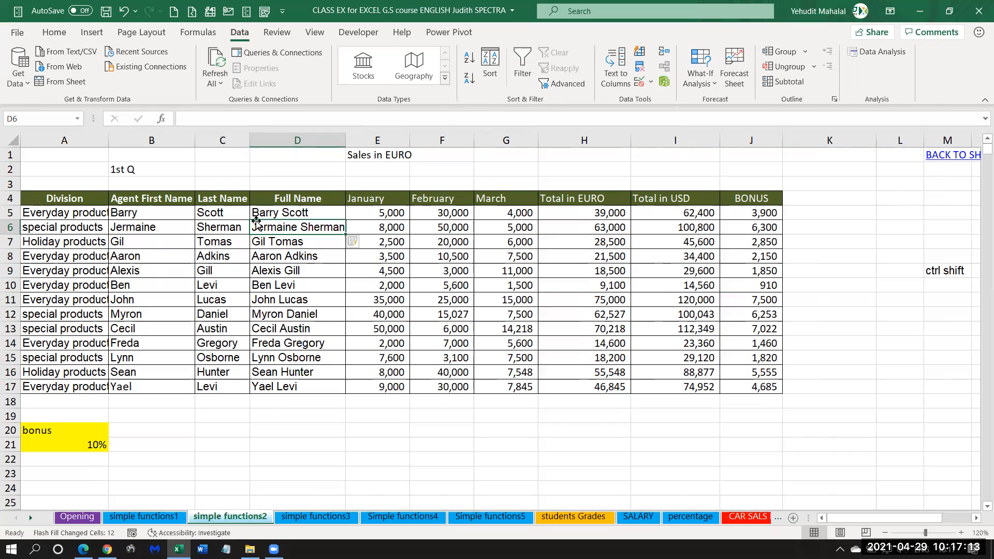
drag(271, 227, 269, 389)
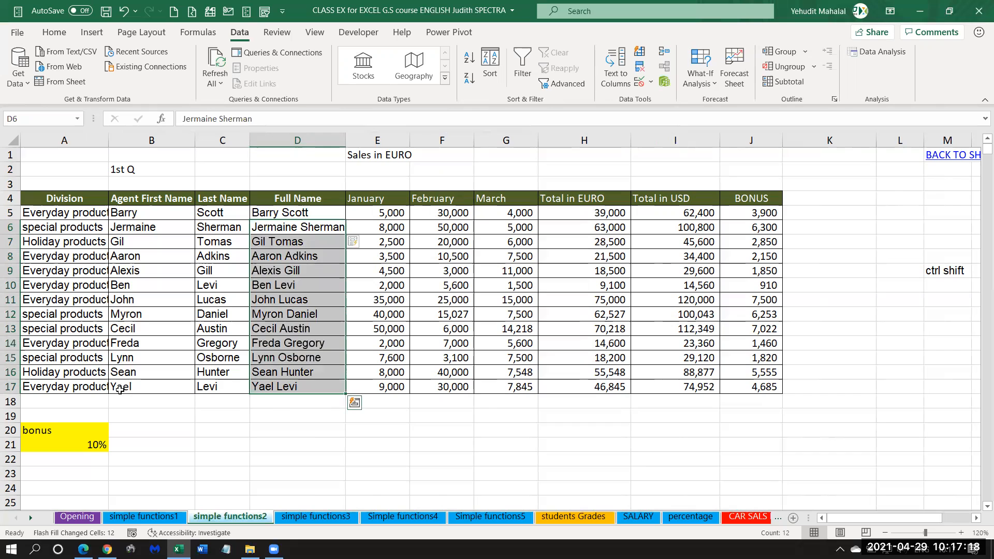
click(269, 389)
click(275, 376)
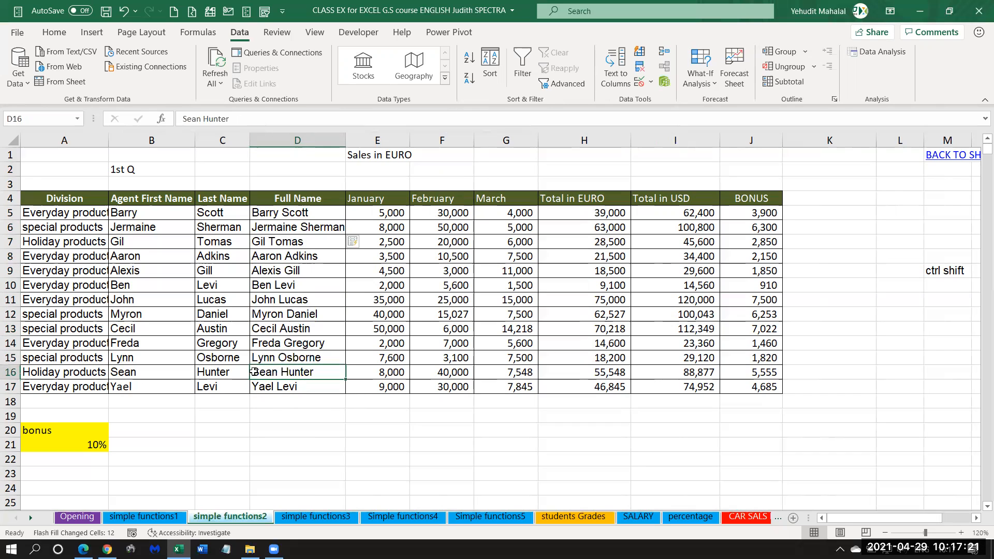
click(279, 358)
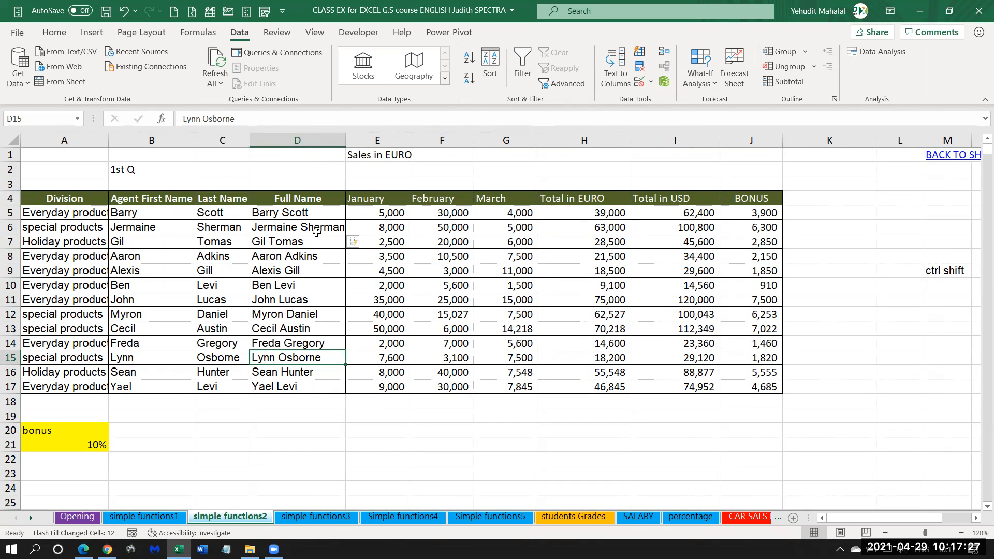
Clear the flash-filled names from D6 to D17, keeping the D5 example.
click(305, 214)
click(302, 227)
key(ctrl+shift+Down)
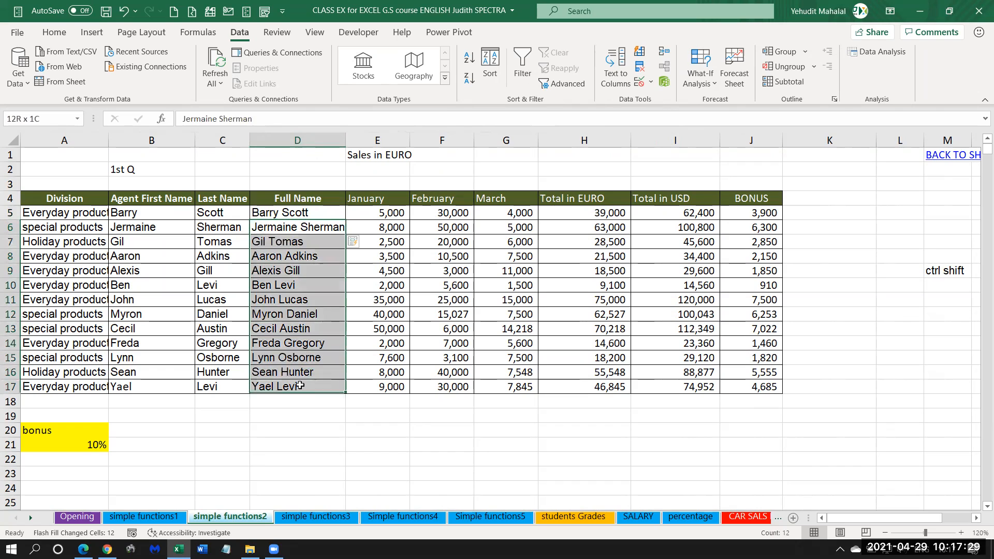
key(Delete)
Run Flash Fill again from D6 on the Full Name column and widen the column to fit the longest name.
click(279, 211)
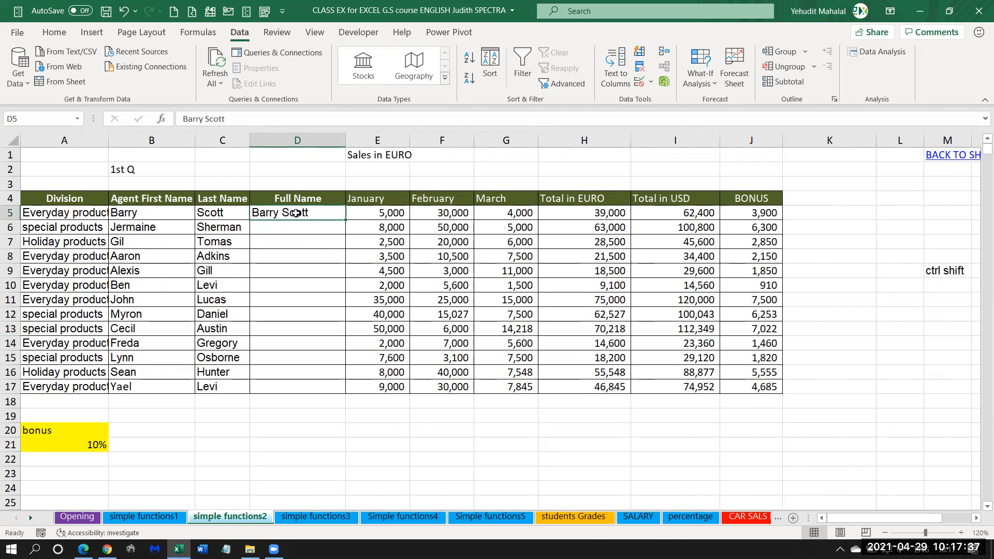
click(296, 223)
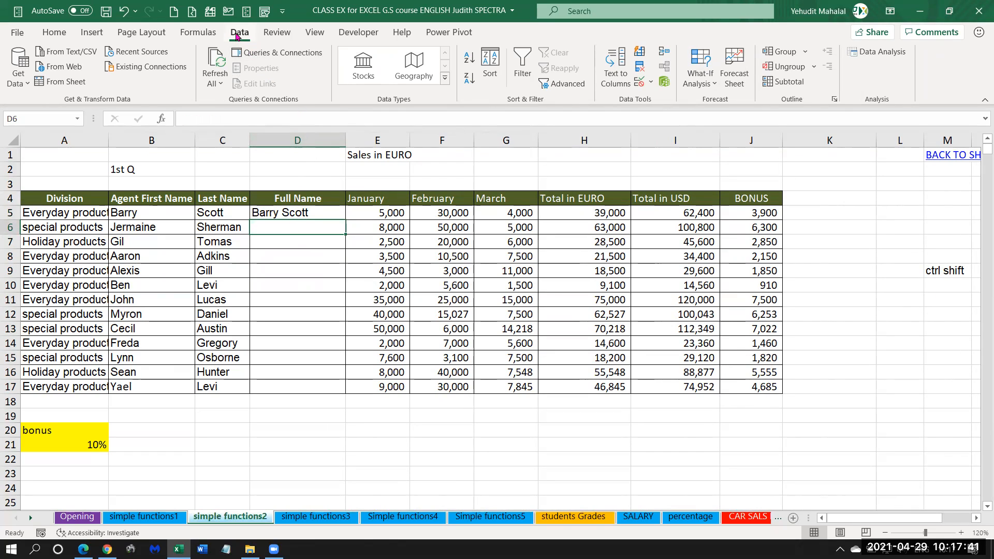
click(640, 54)
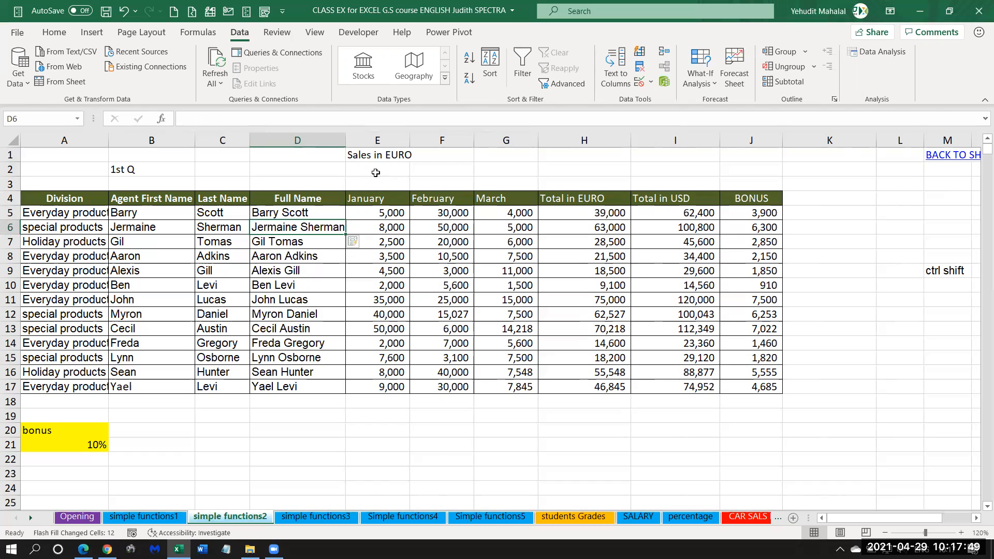
drag(345, 140, 381, 139)
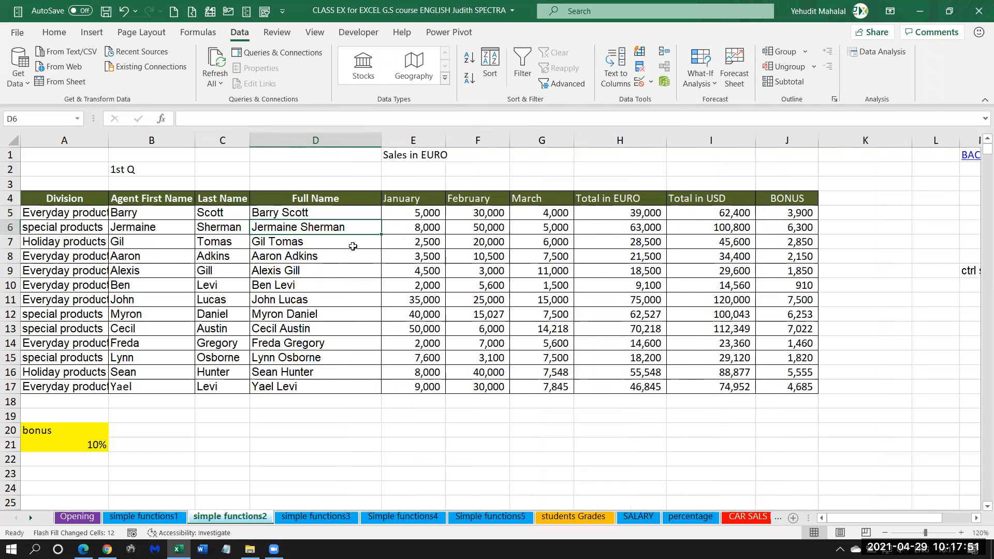
Clear the full names from D6 to D17 and widen the Division column to fit its entries.
drag(294, 230, 277, 385)
key(Delete)
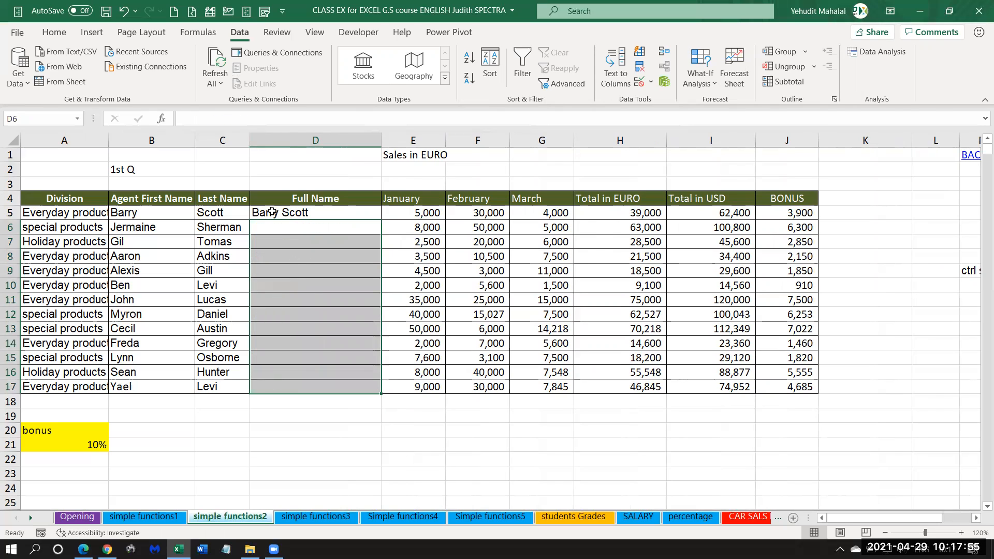
click(286, 212)
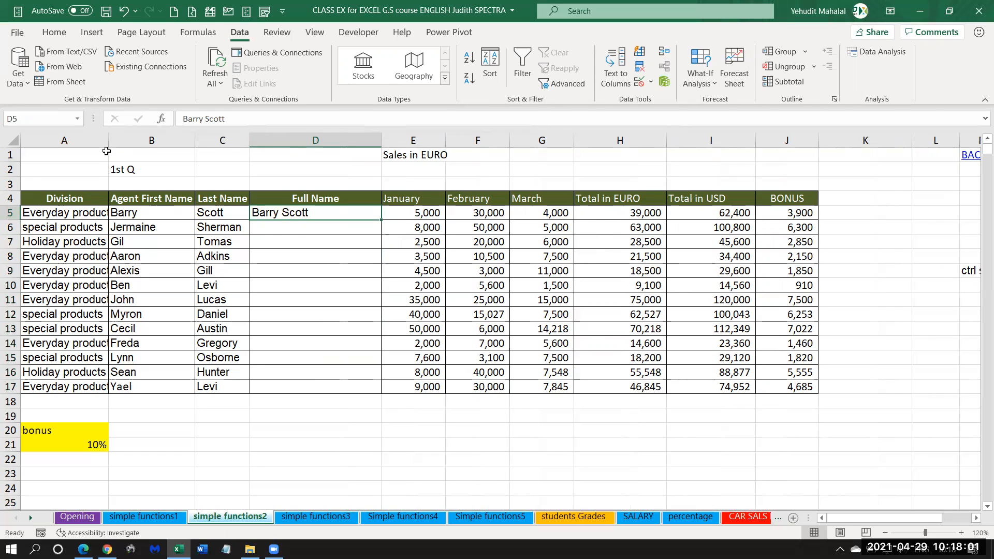
drag(109, 140, 129, 148)
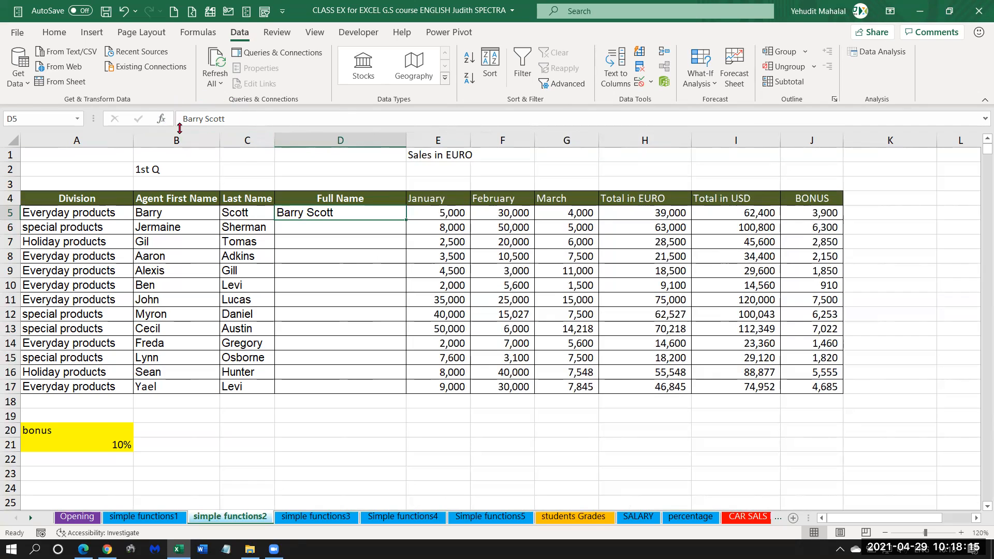
Append "-Everyday" to the full name example in D5.
click(230, 120)
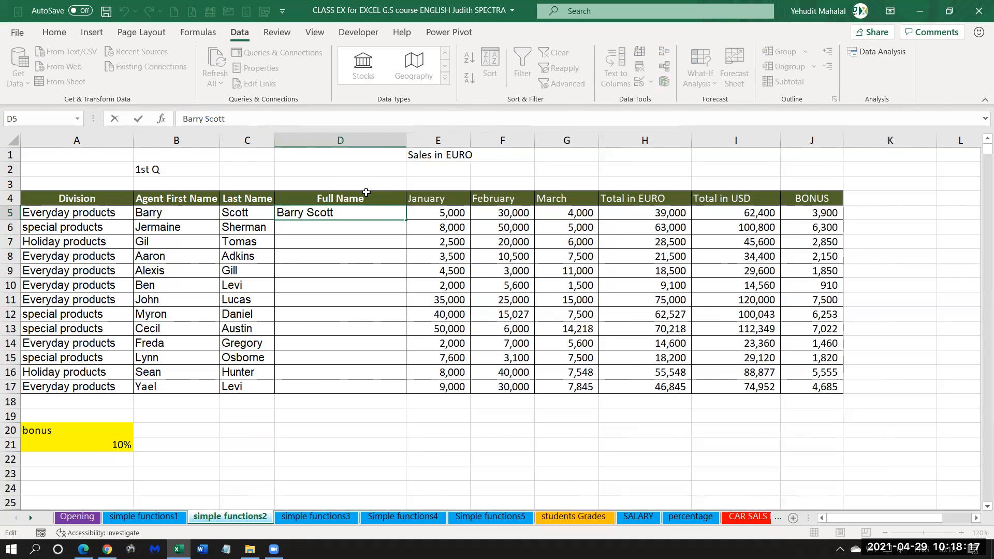
text(-)
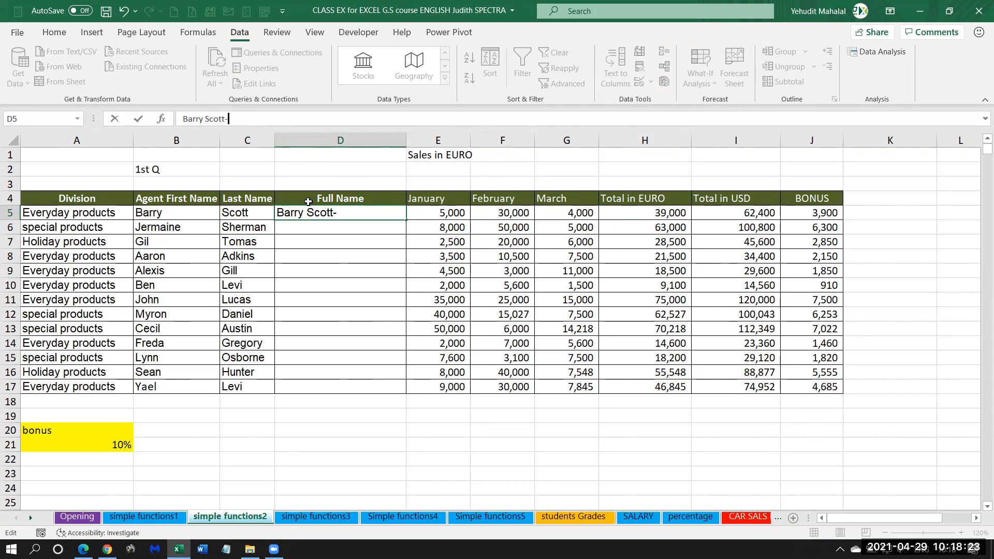
text(Everyday)
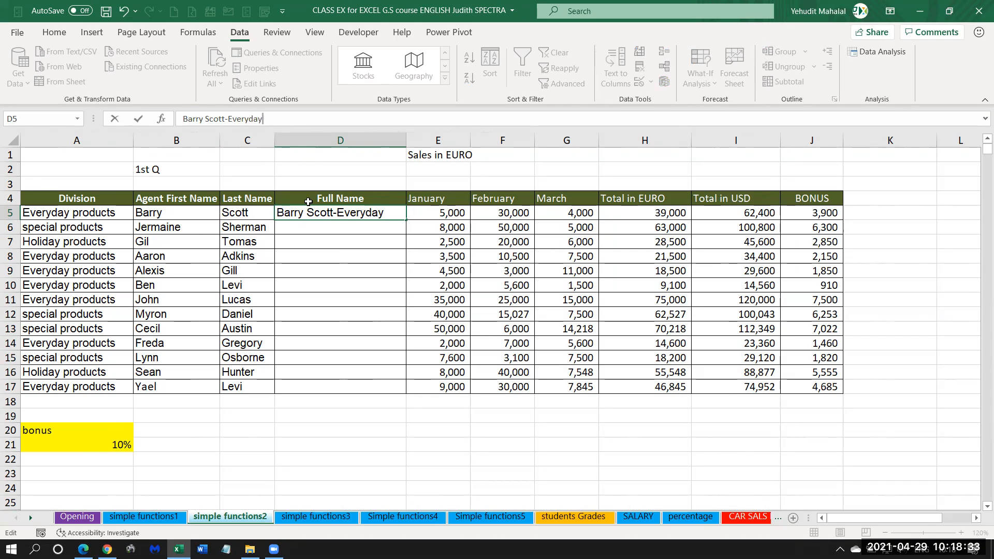
key(Return)
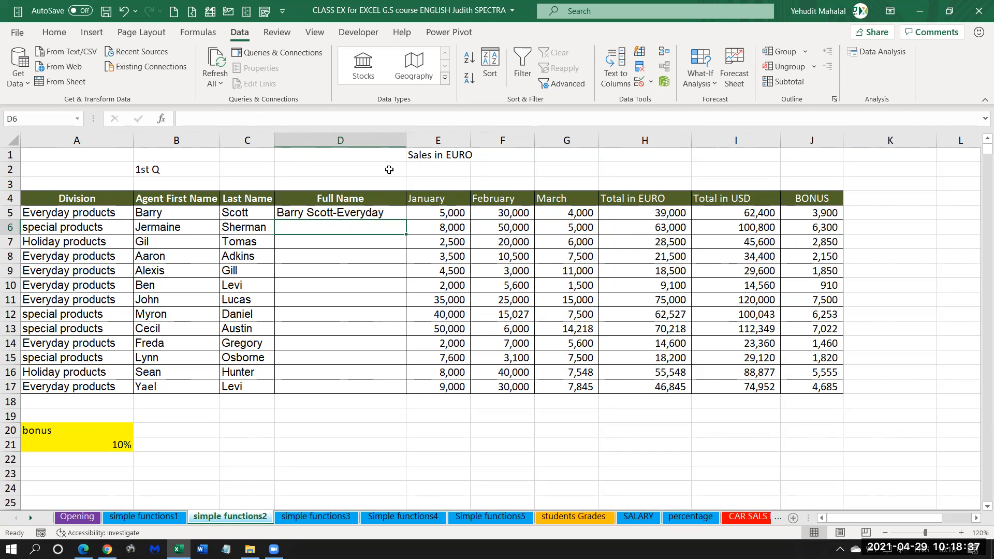
Flash Fill the Full Name column from D6 using the name-division pattern and widen the column to fit the entries.
click(641, 51)
drag(406, 140, 460, 140)
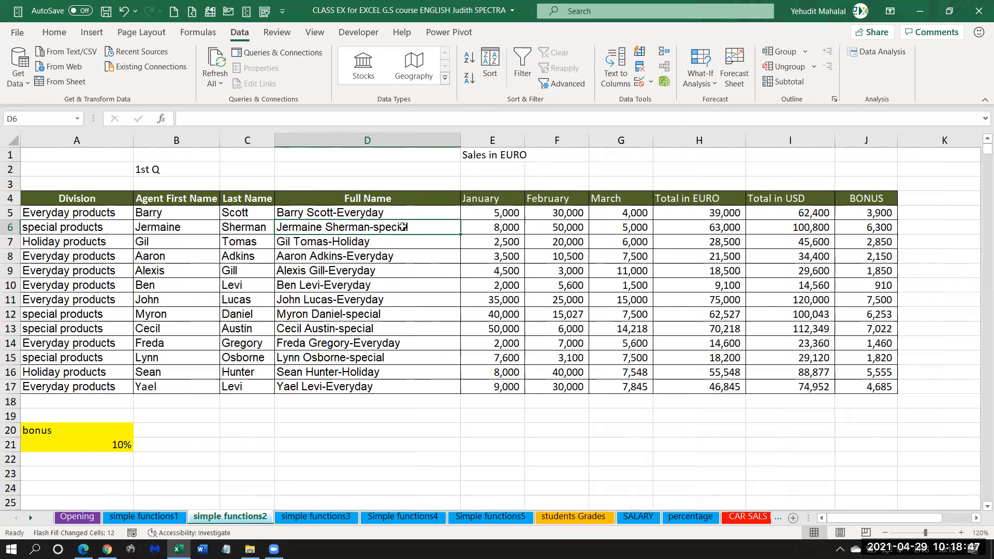
click(403, 227)
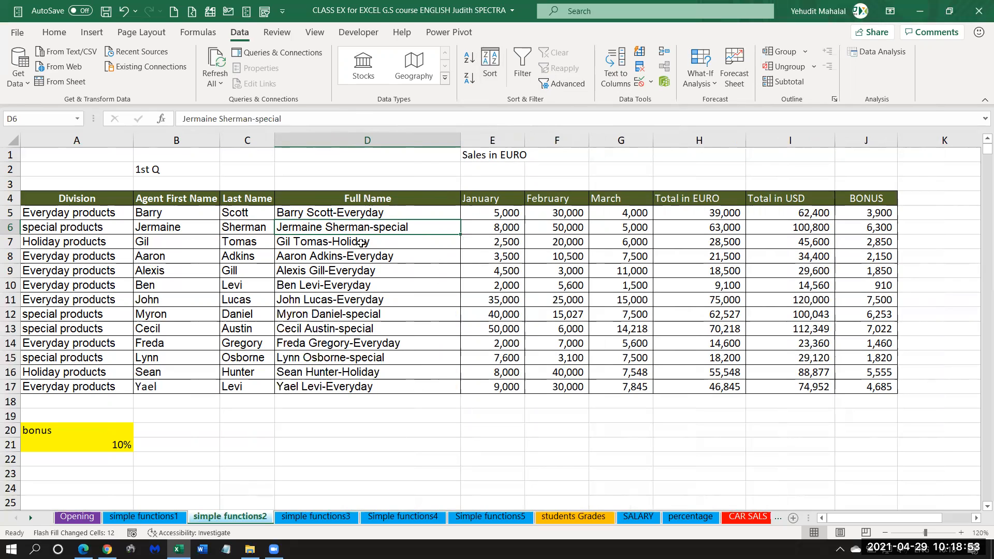
click(361, 243)
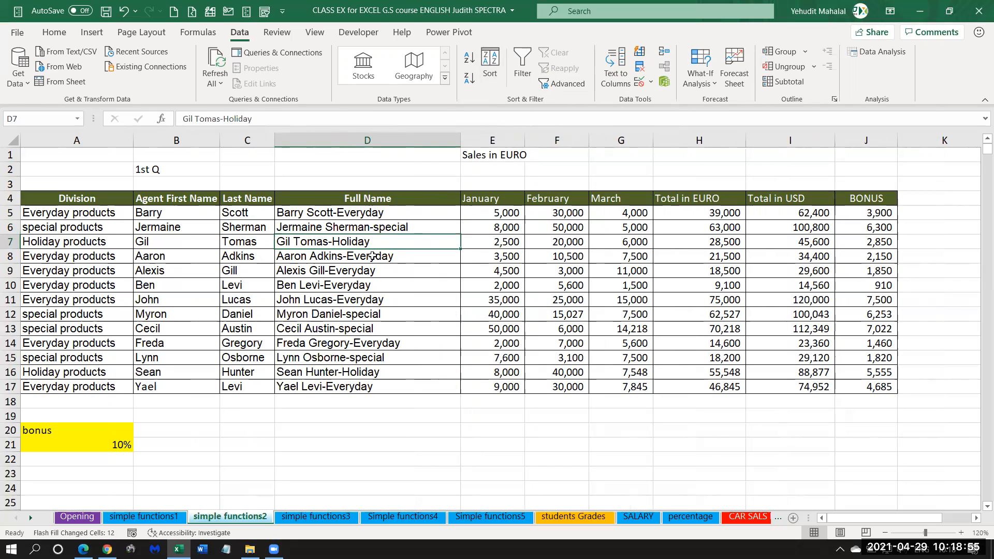
click(373, 256)
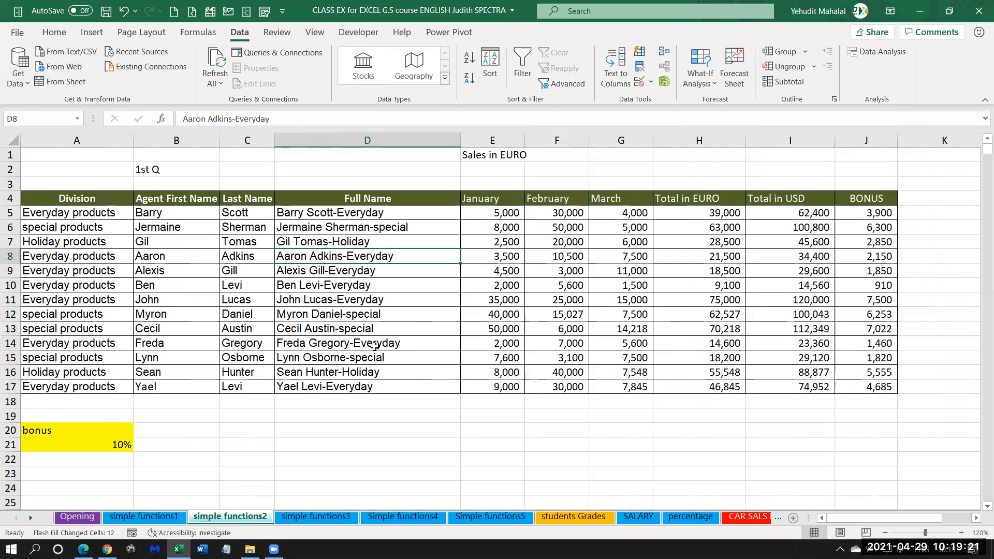
Clear the Full Name entries from D5 to D17 and narrow the column.
drag(337, 213, 337, 389)
key(Delete)
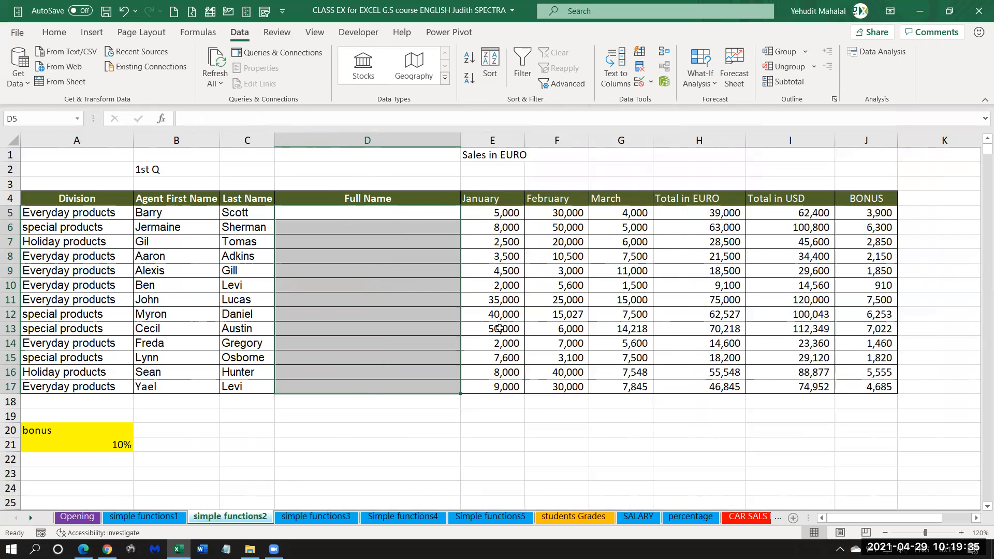
drag(461, 140, 350, 150)
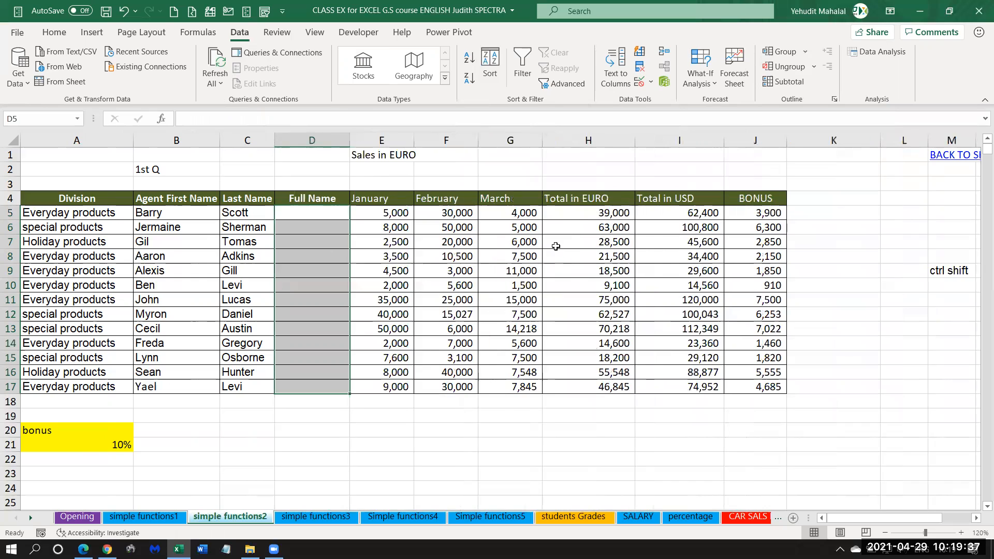
drag(891, 198, 901, 390)
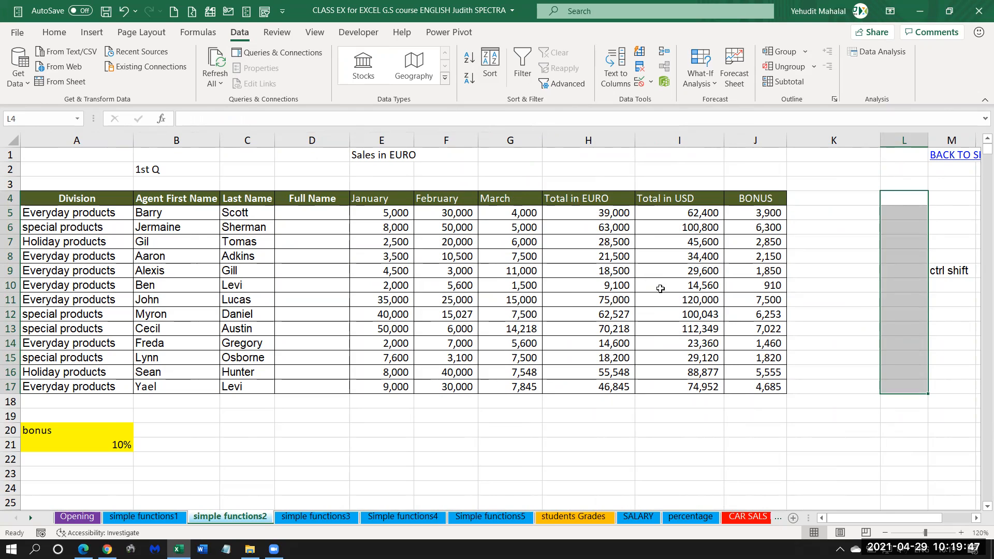
click(589, 227)
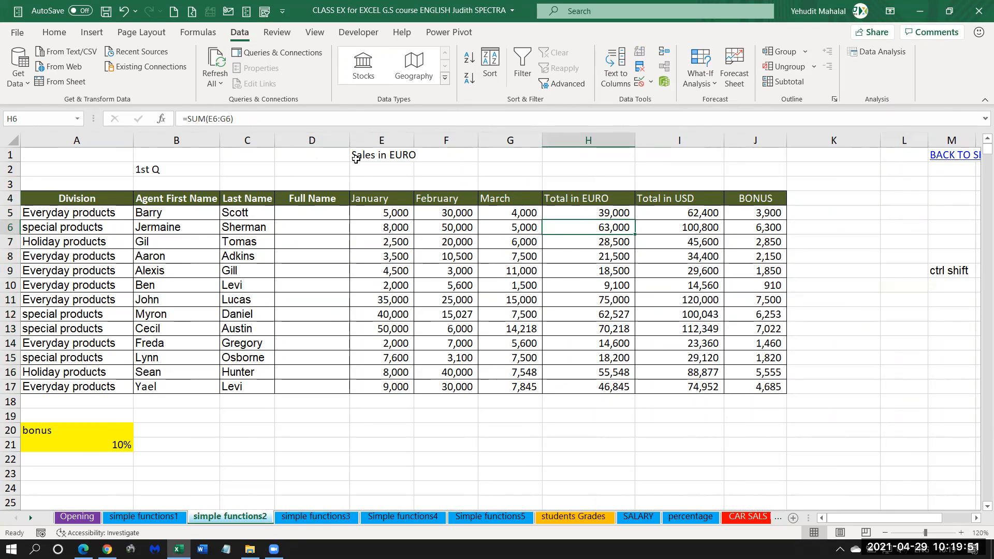
drag(350, 138, 386, 138)
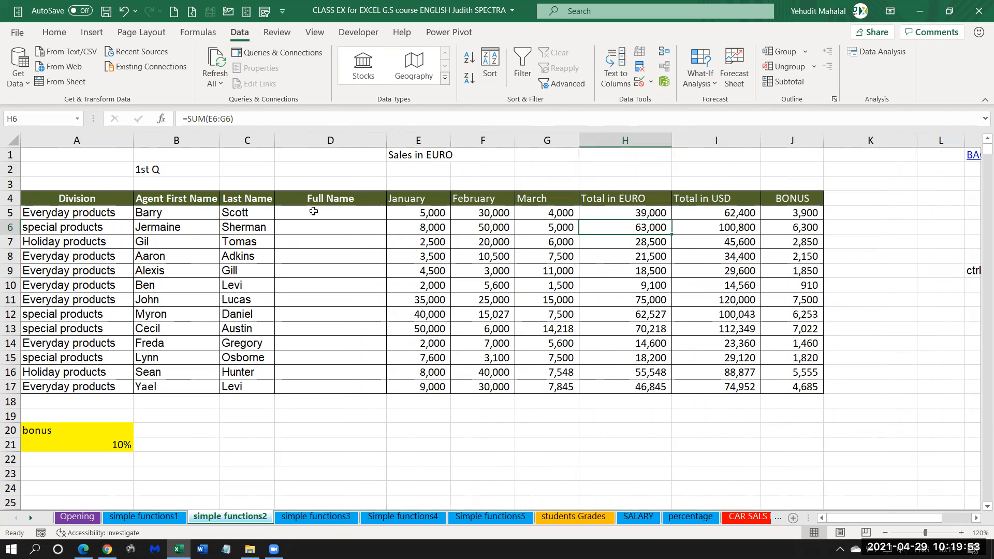
Undo the recent Full Name column edits back to the D5 example without the division suffix.
click(314, 211)
click(124, 12)
click(125, 11)
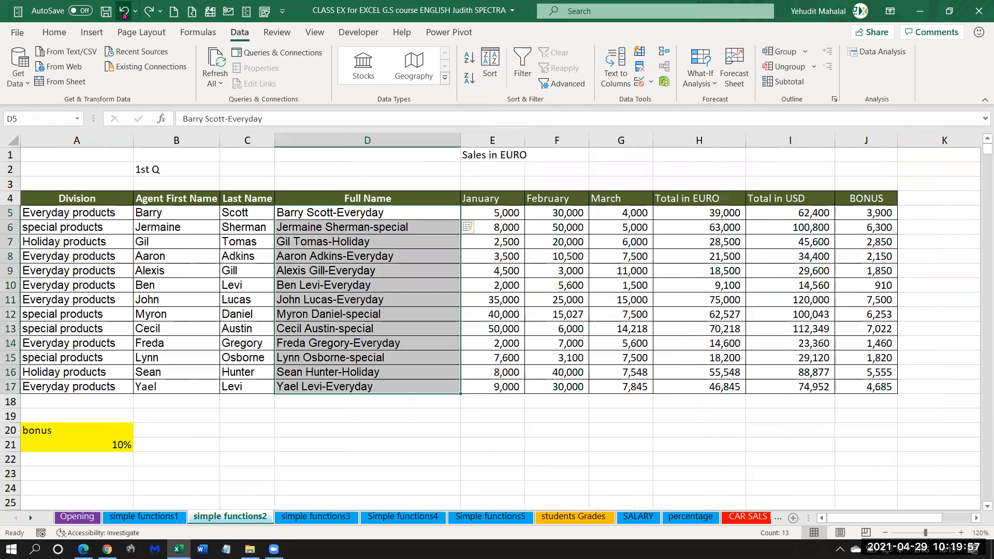
click(124, 11)
click(124, 12)
click(124, 12)
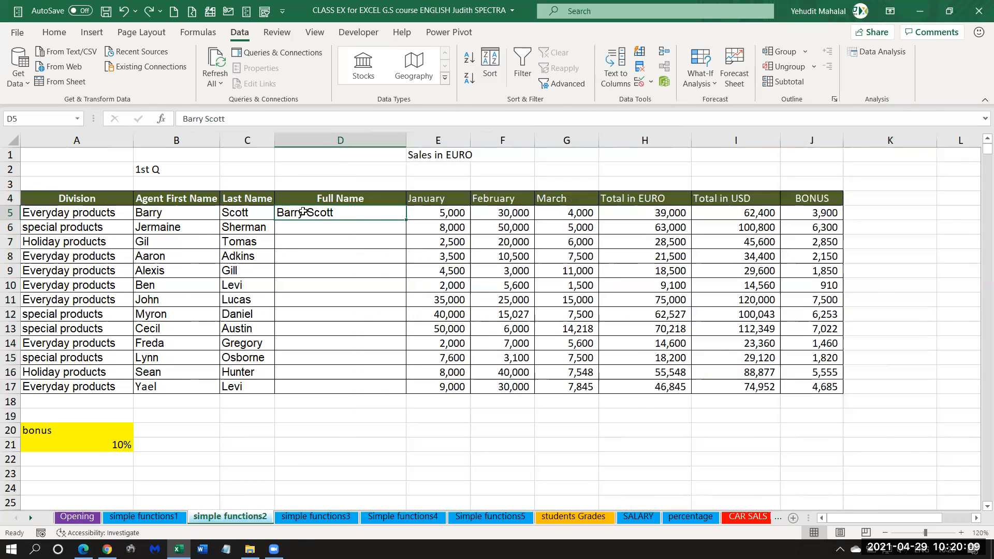
Compare the D5 full name example with the first and last names in row 5 and the blank range D6:D17.
drag(37, 212, 811, 214)
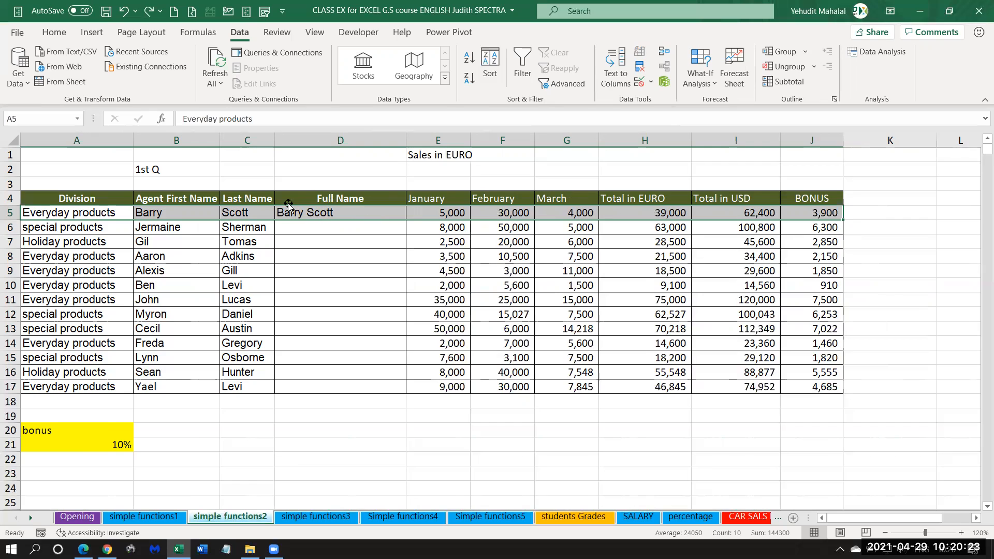
click(311, 212)
drag(312, 224, 304, 391)
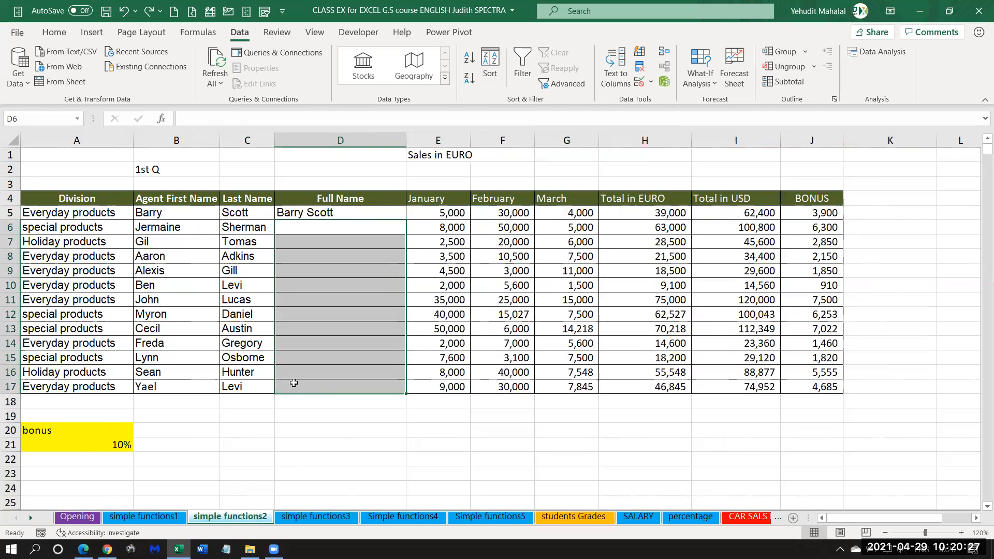
click(303, 214)
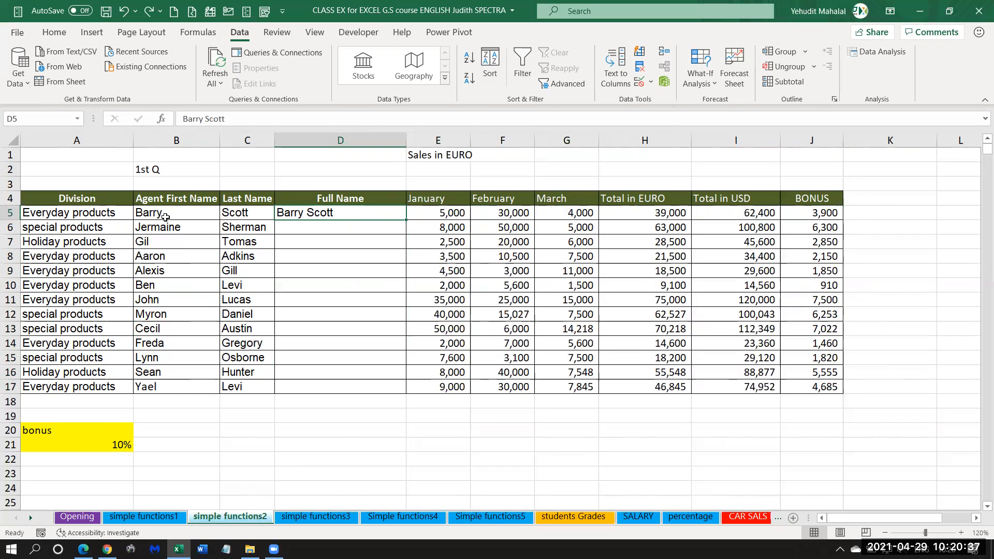
click(164, 216)
click(242, 216)
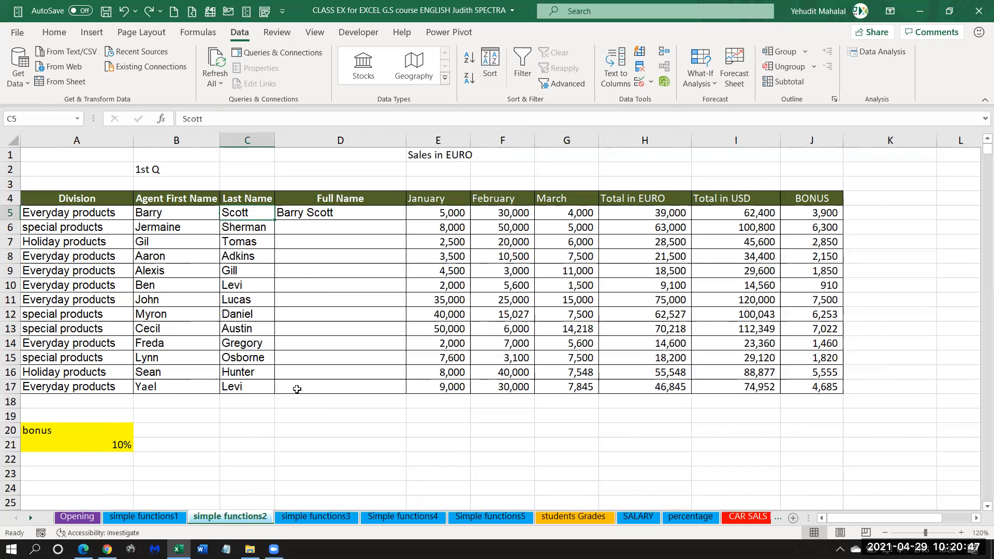
Replace the D5 example with the same agent's full name in all capital letters.
click(306, 214)
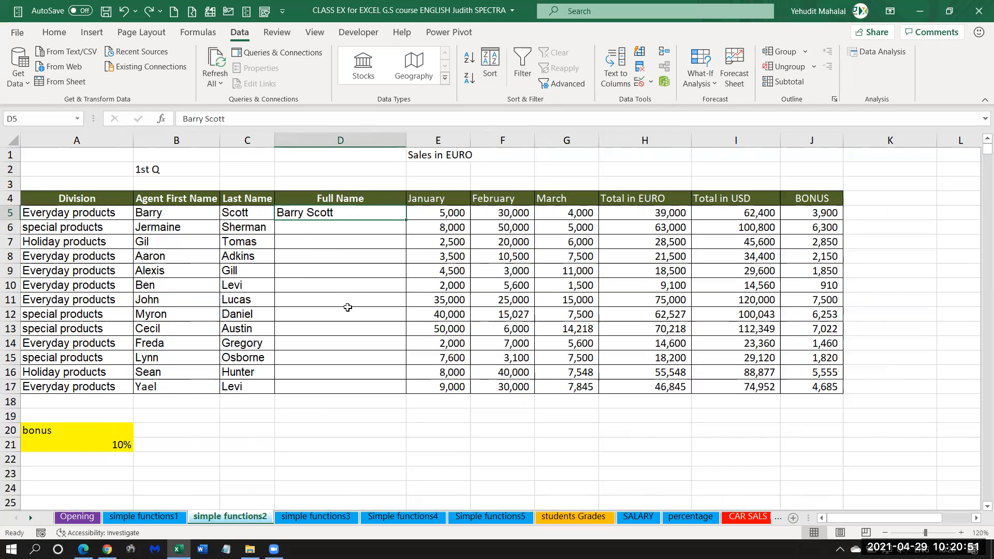
key(Delete)
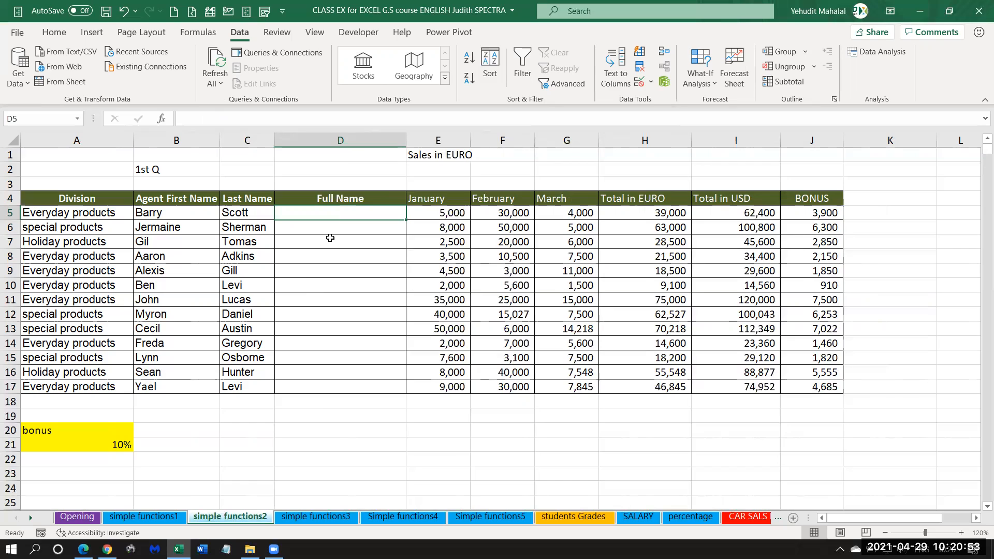
text(BARRY SCO)
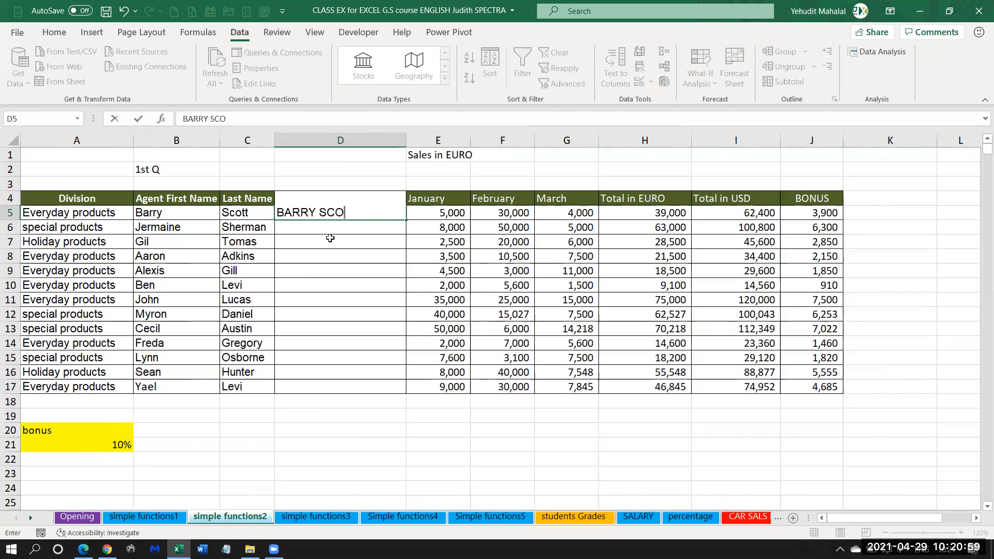
text(TT)
key(Return)
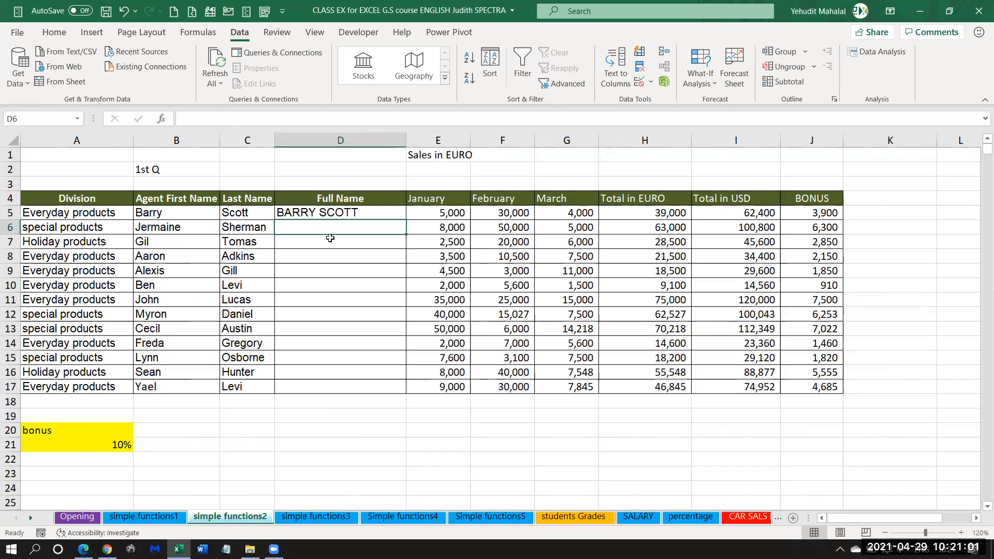
Flash Fill the Full Name column from D5 in capital letters and check the results against the first and last names.
click(322, 212)
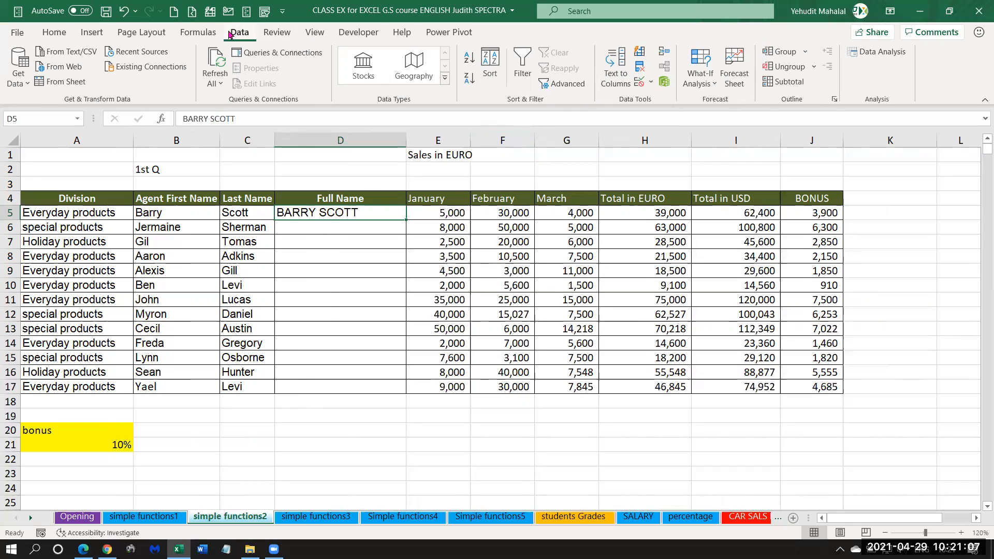
click(640, 51)
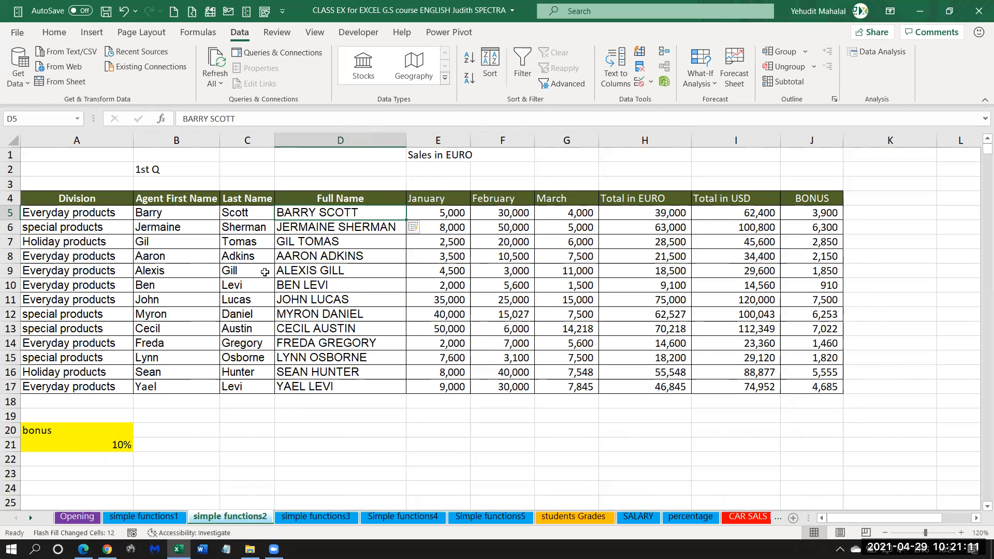
click(169, 228)
click(243, 229)
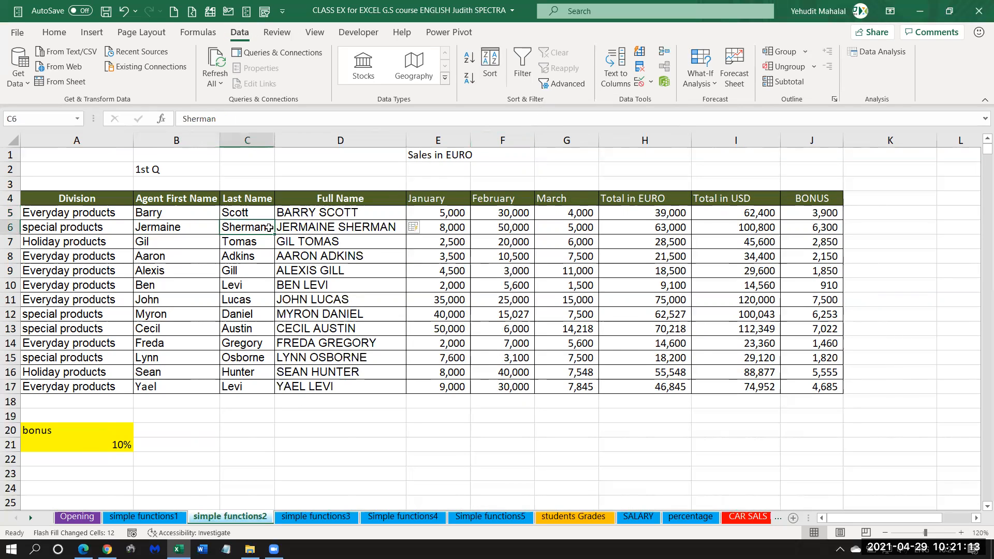
click(325, 213)
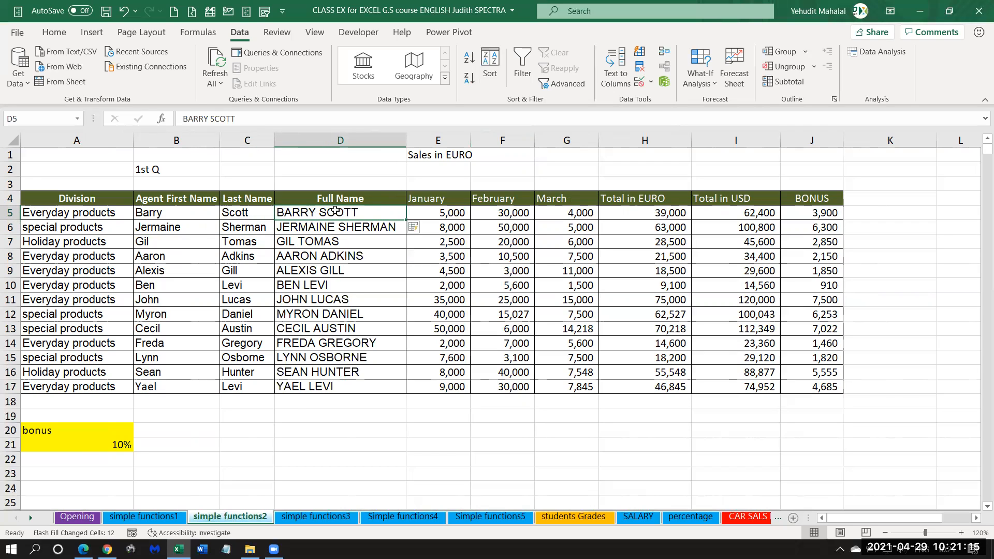
drag(330, 212, 309, 389)
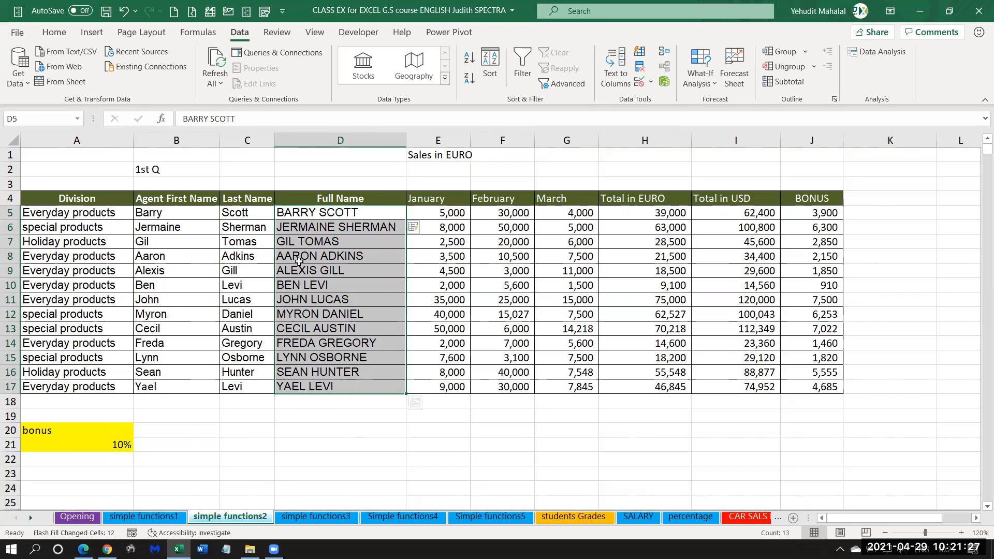
click(310, 231)
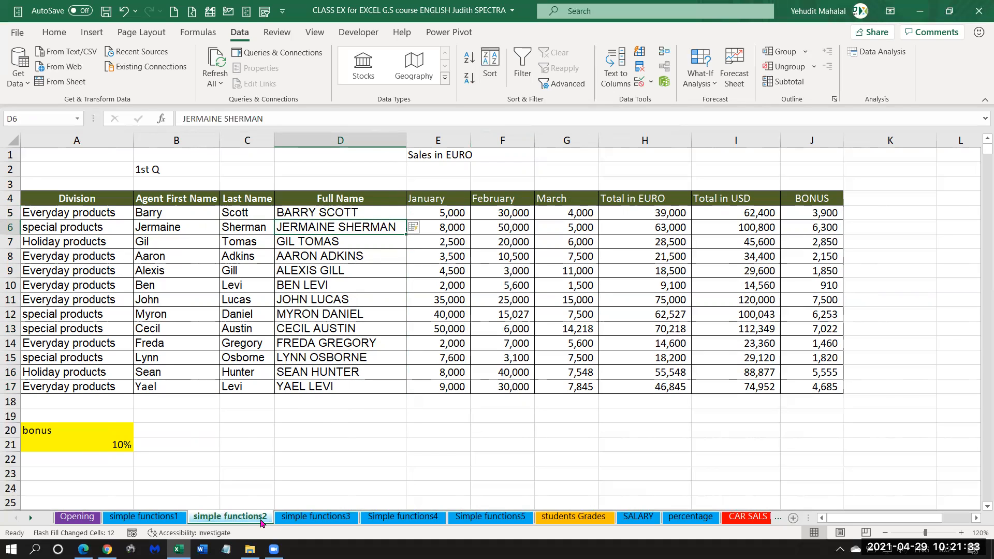
click(317, 517)
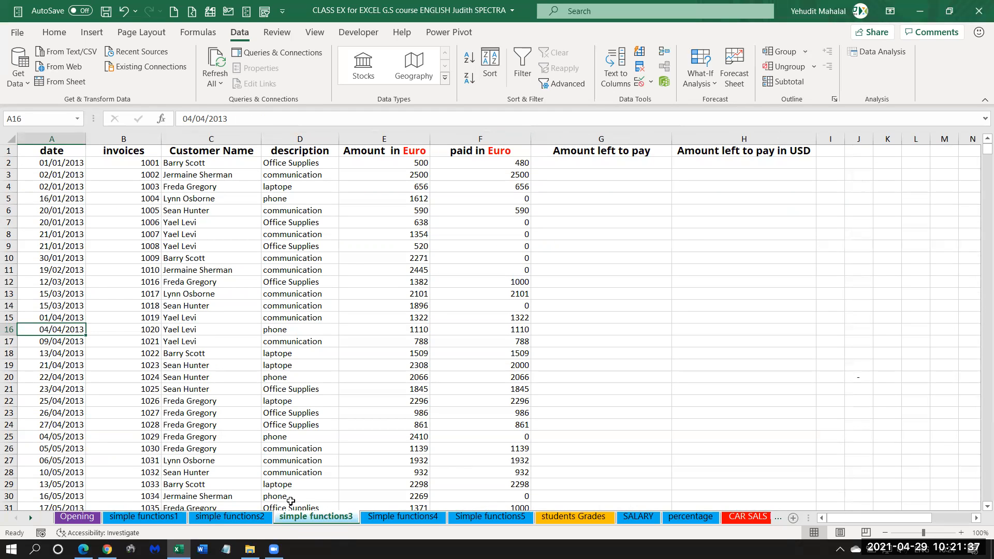
click(230, 516)
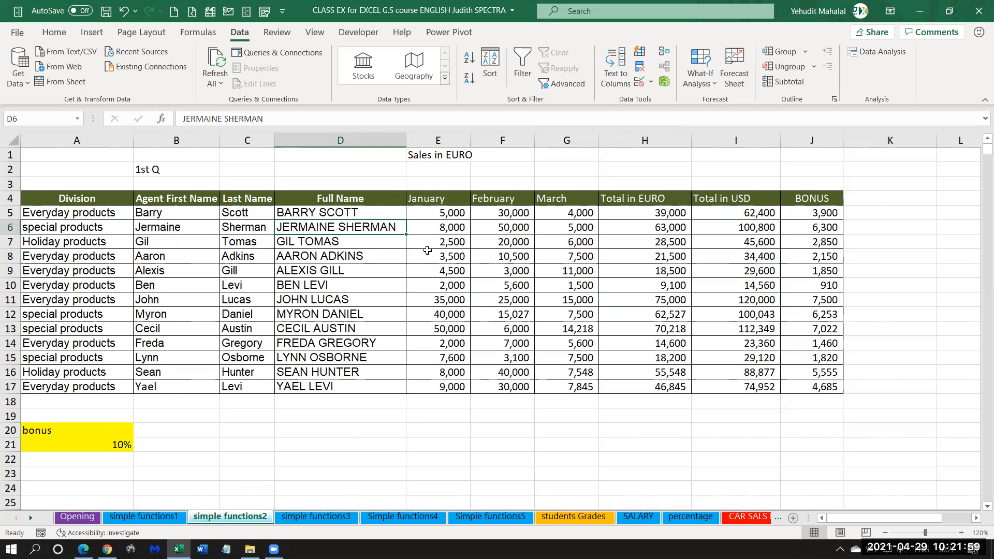
Enter the first agent's full name in D22, followed by a line break and "kkkkkk" on a second line.
scroll(425, 248, down, 4)
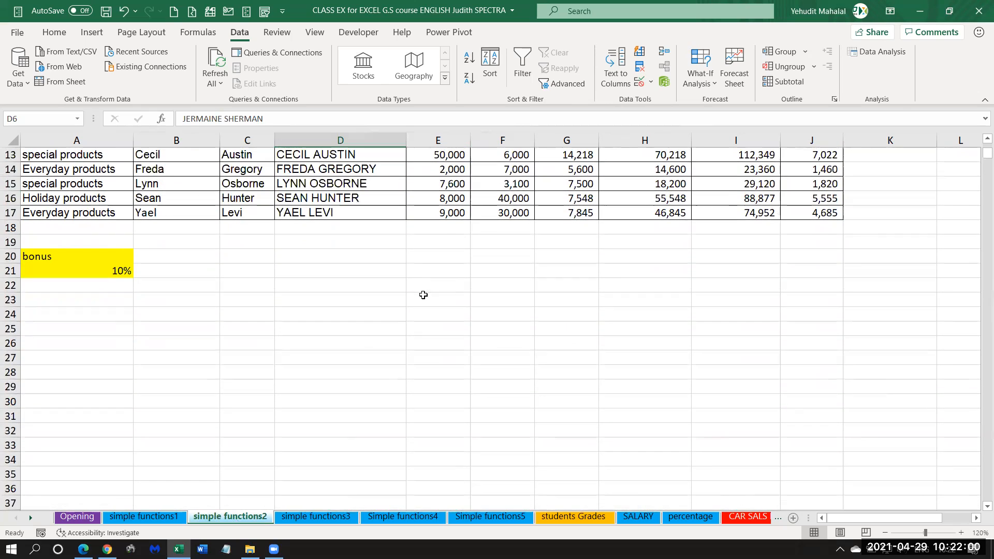
click(335, 285)
text(bARRY)
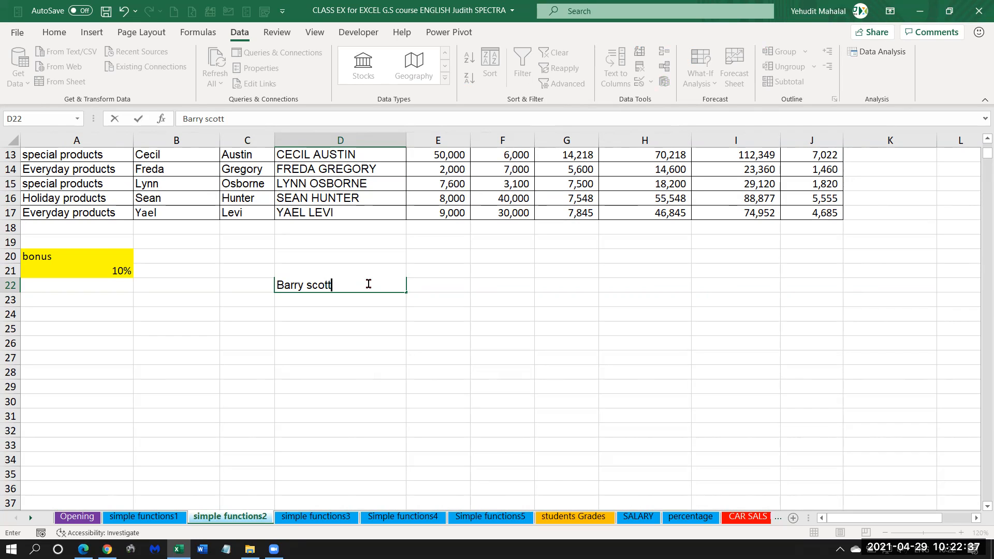
key(alt+Return)
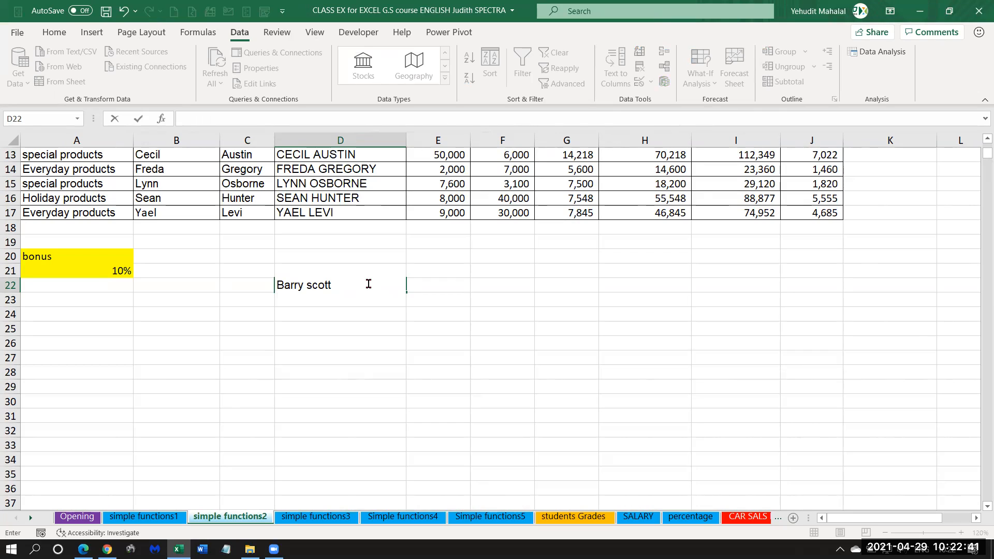
text(kkkkkk)
key(Return)
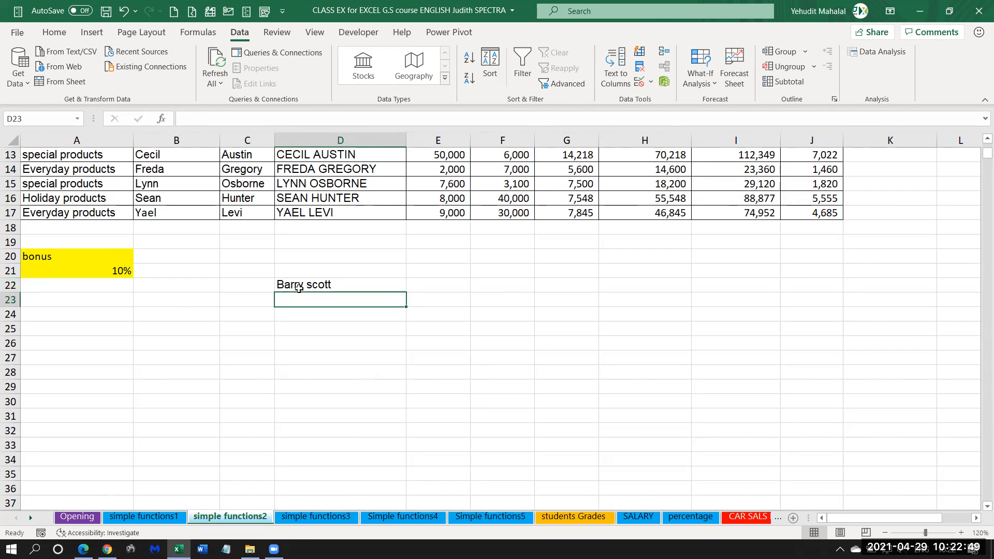
Increase the height of row 22 until both lines of text in D22 fit.
click(12, 284)
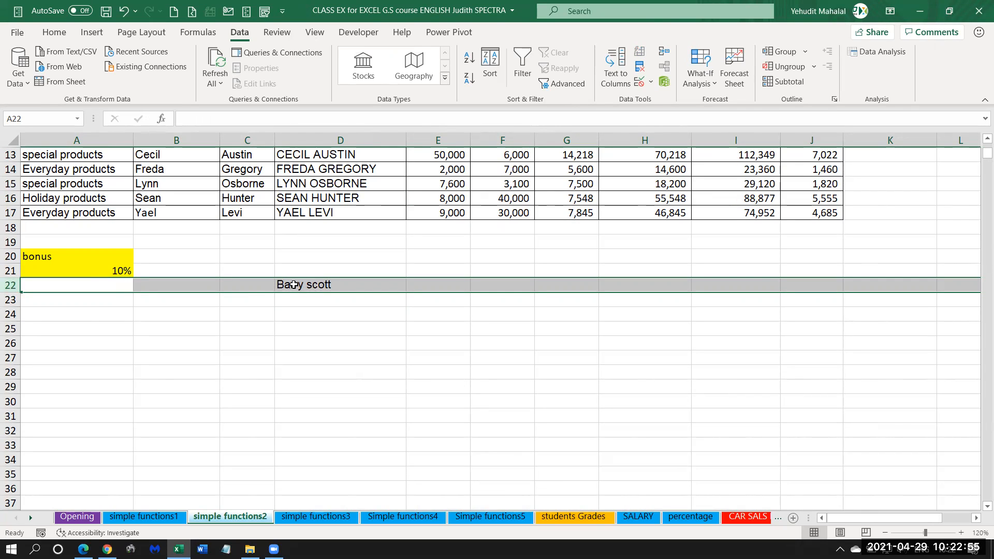
drag(12, 292, 10, 311)
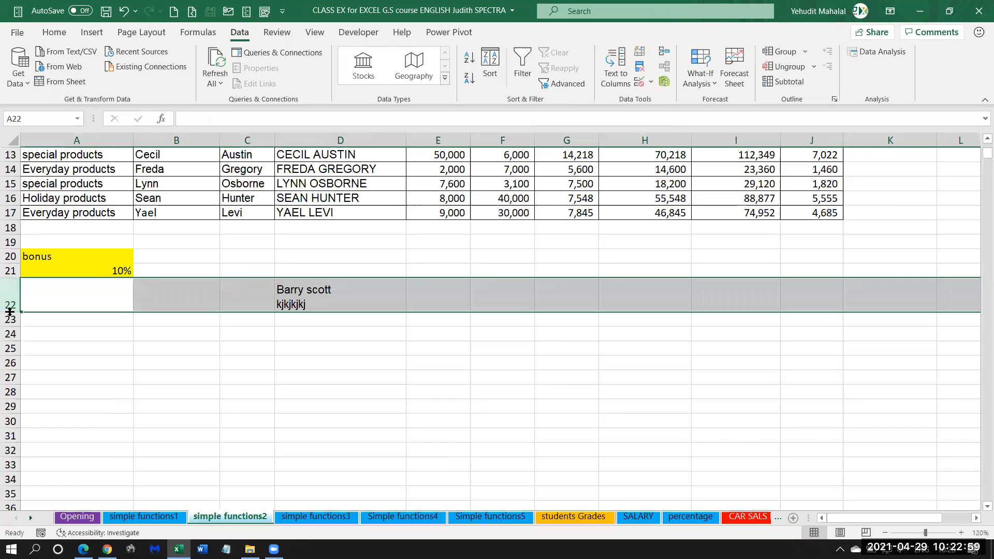
click(304, 300)
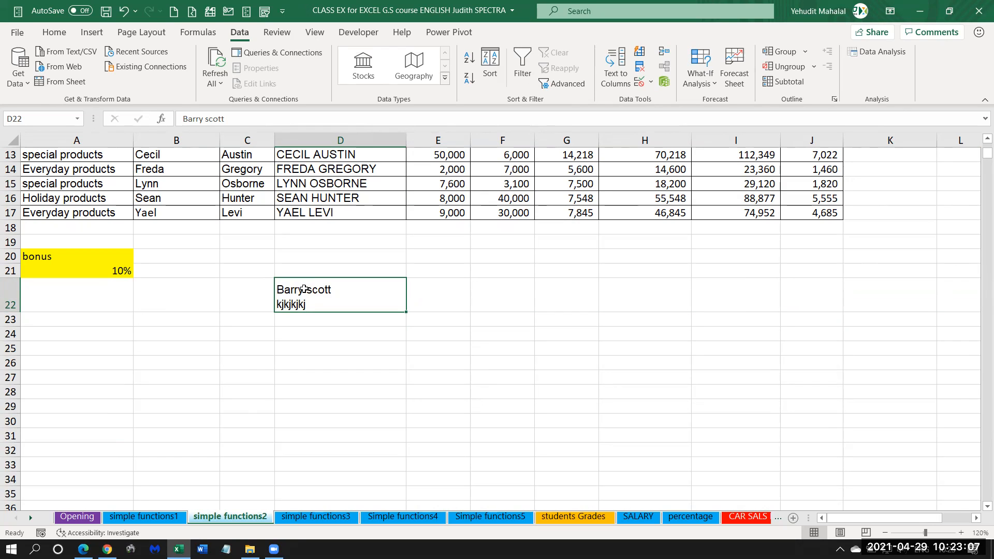
click(10, 297)
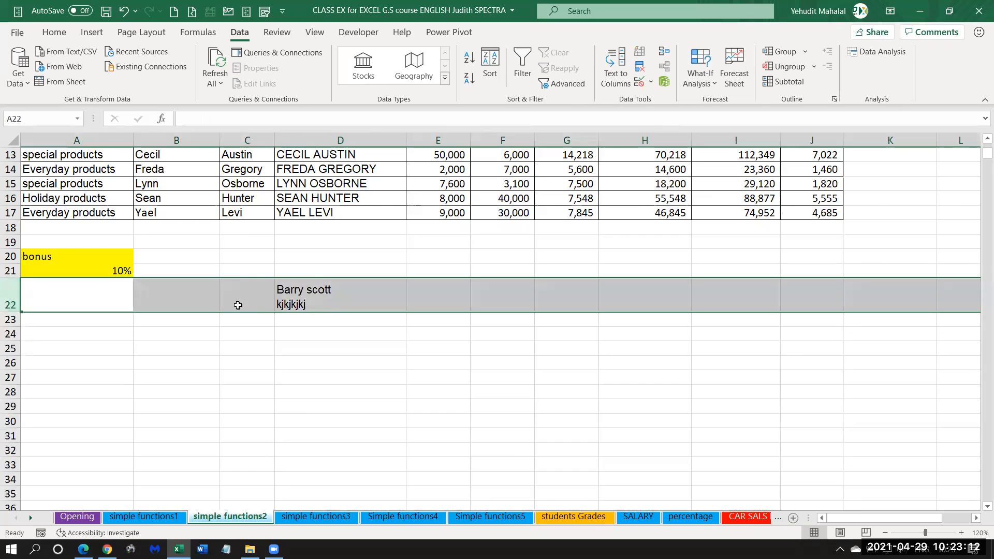
Remove the second line and its line break from D22, and append "Everyday products" after the agent's name.
double_click(305, 304)
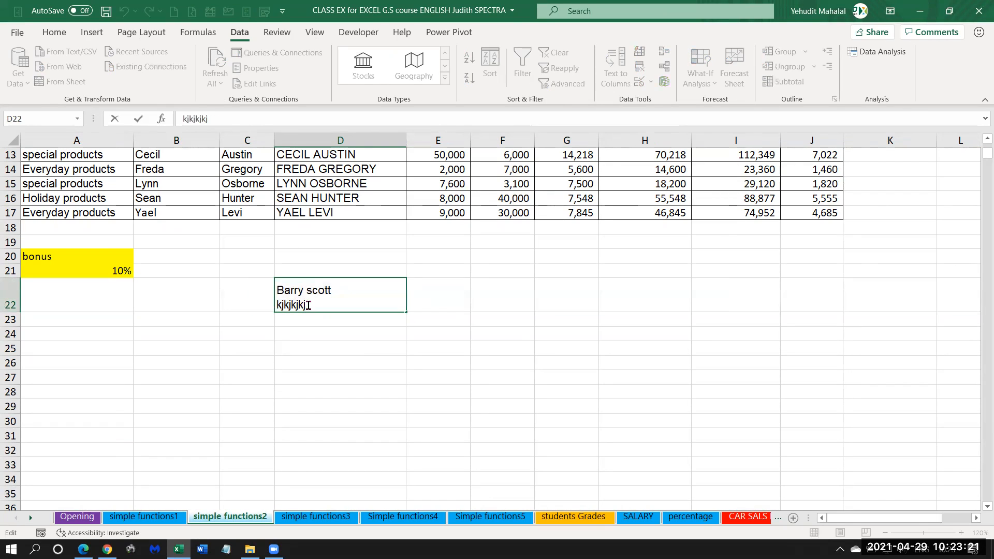
drag(308, 306, 279, 307)
key(BackSpace)
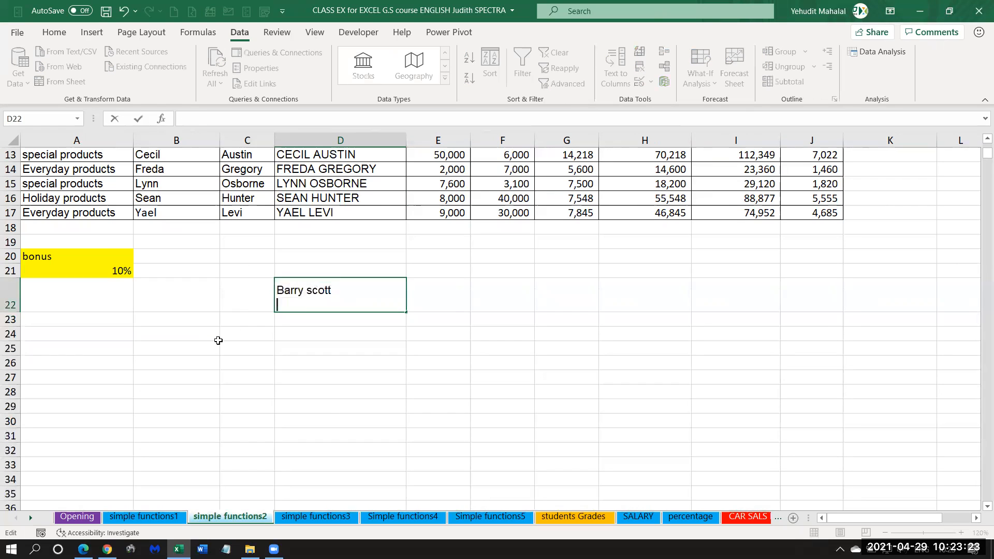
key(BackSpace)
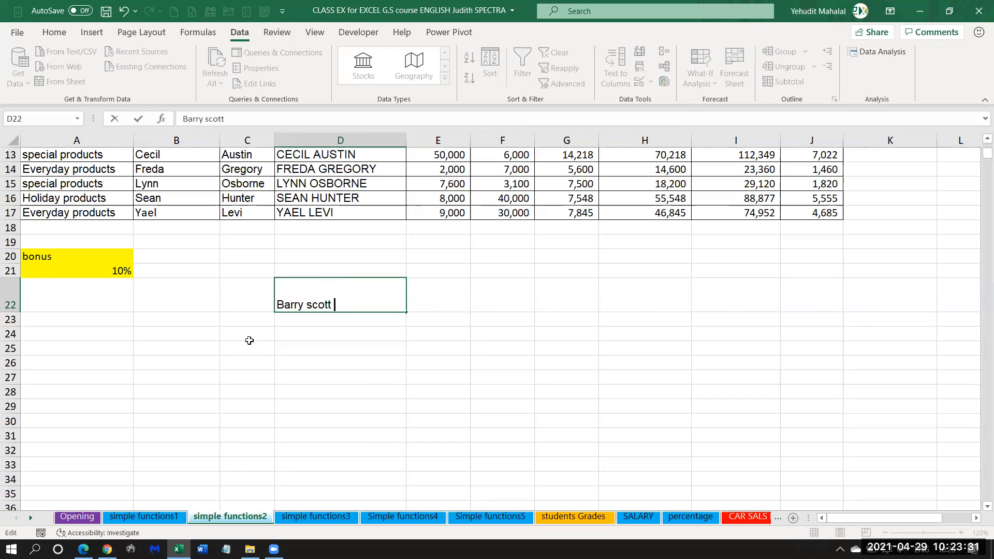
text(Ev )
text(ryday)
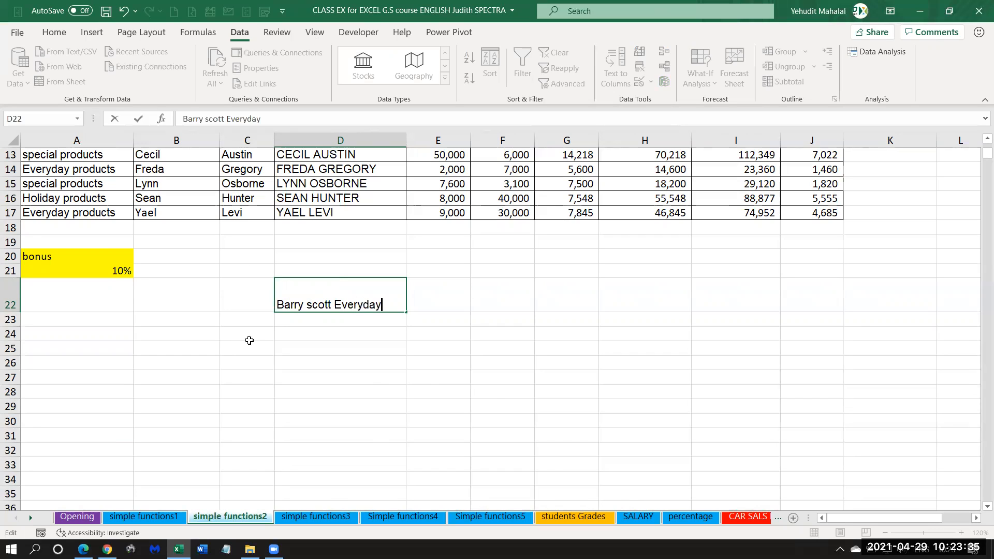
text( products)
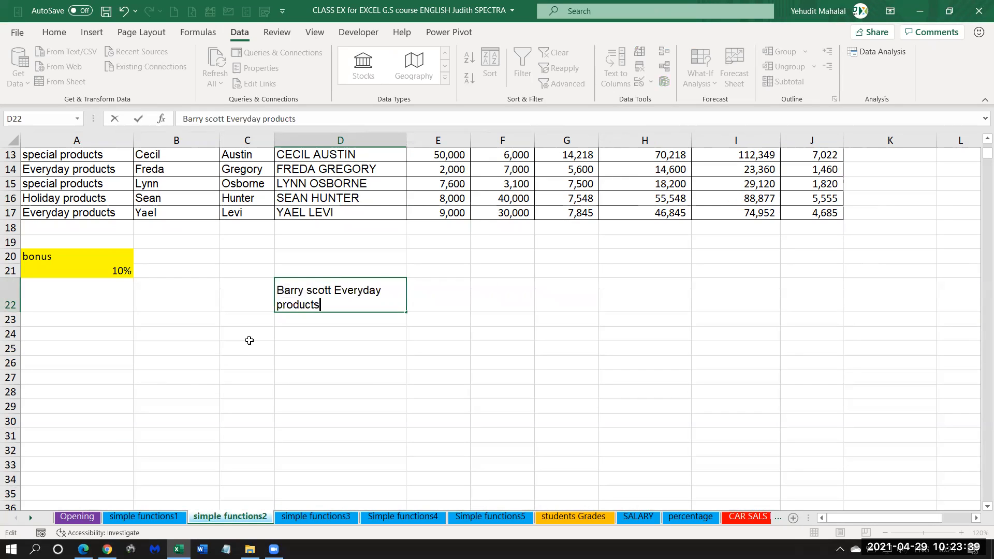
key(Return)
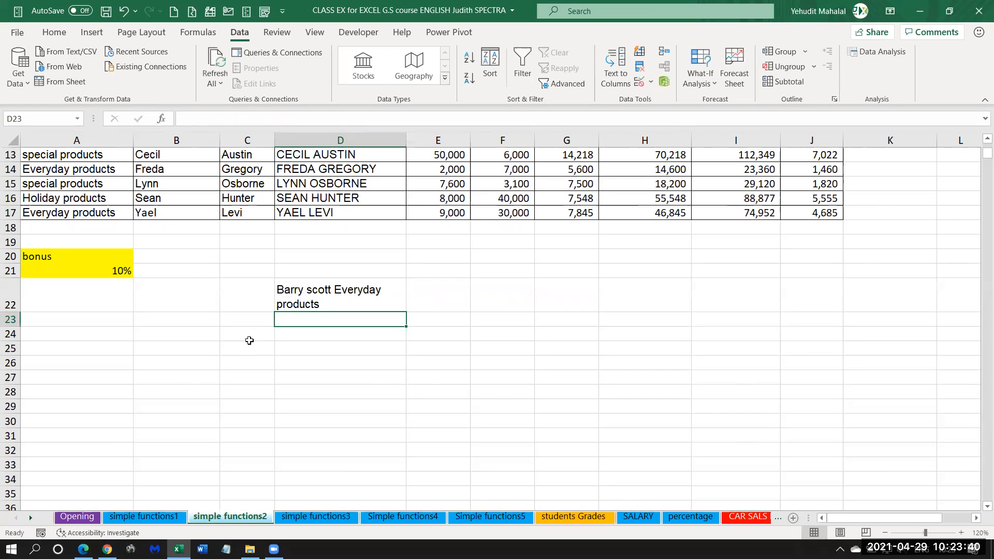
Undo the D22 text entries and the row 22 height change until the cell is empty.
click(315, 294)
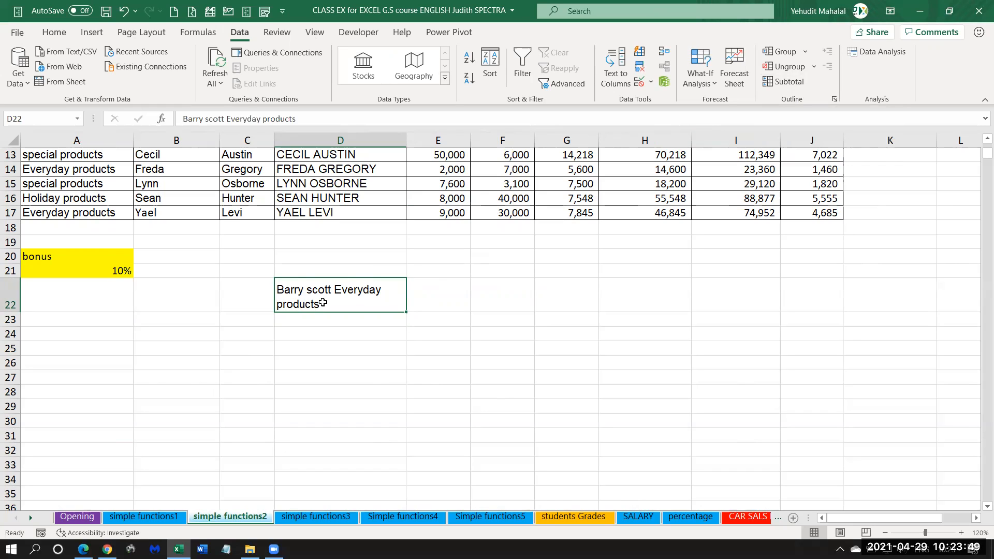
click(124, 10)
click(123, 11)
click(124, 10)
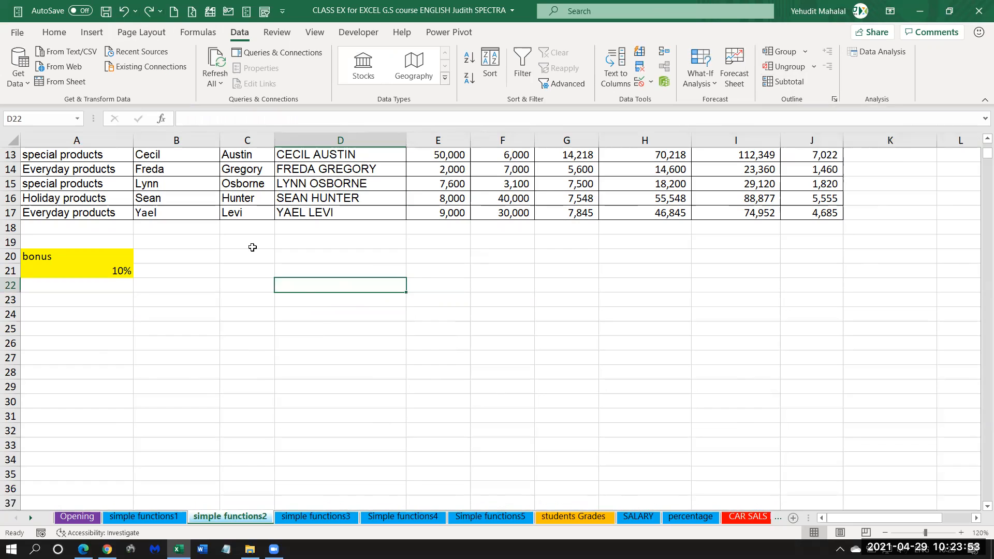
Enter the first agent's full name in capital letters followed by "SPECIAL DIVISION" in D22.
click(308, 305)
key(Up)
text(BA)
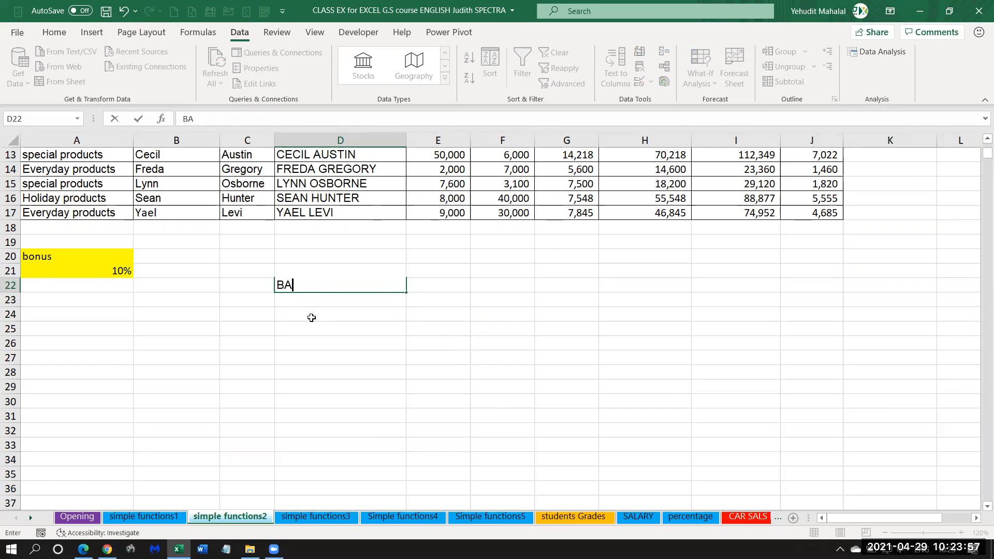
text(RRY SCOTT EV)
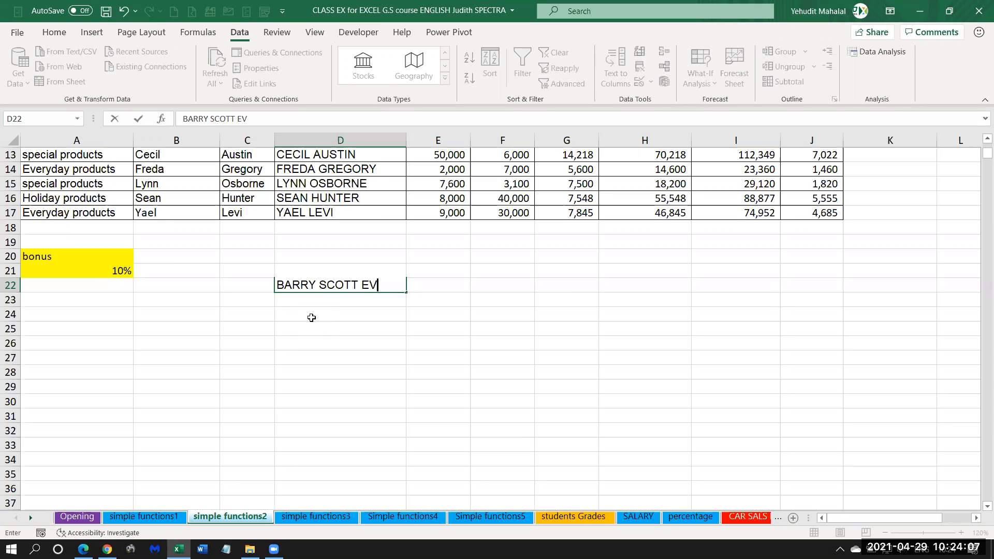
key(BackSpace)
key(BackSpace)
text(SPECIAL DIVISION)
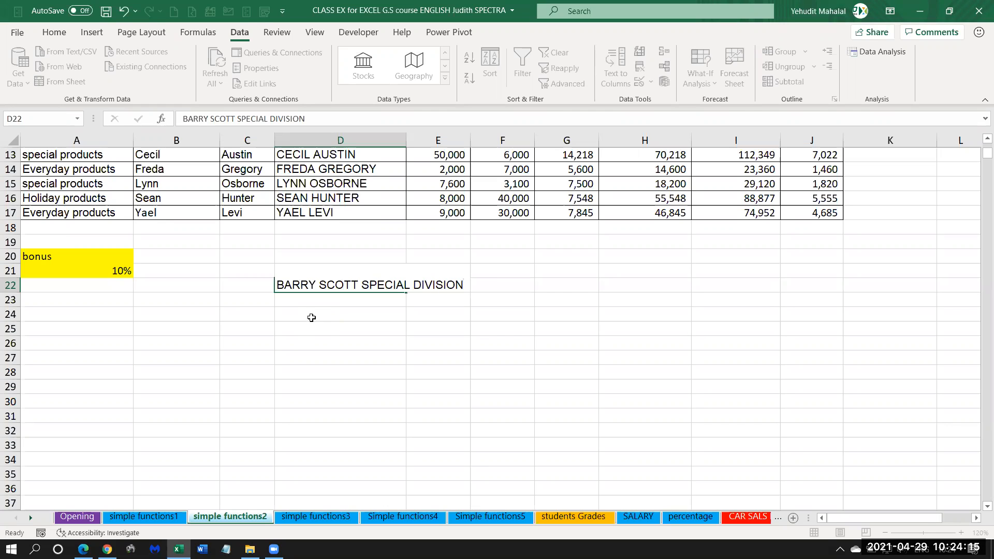
key(Return)
Apply Wrap Text to D22 and increase row 22's height to fit both lines.
click(284, 284)
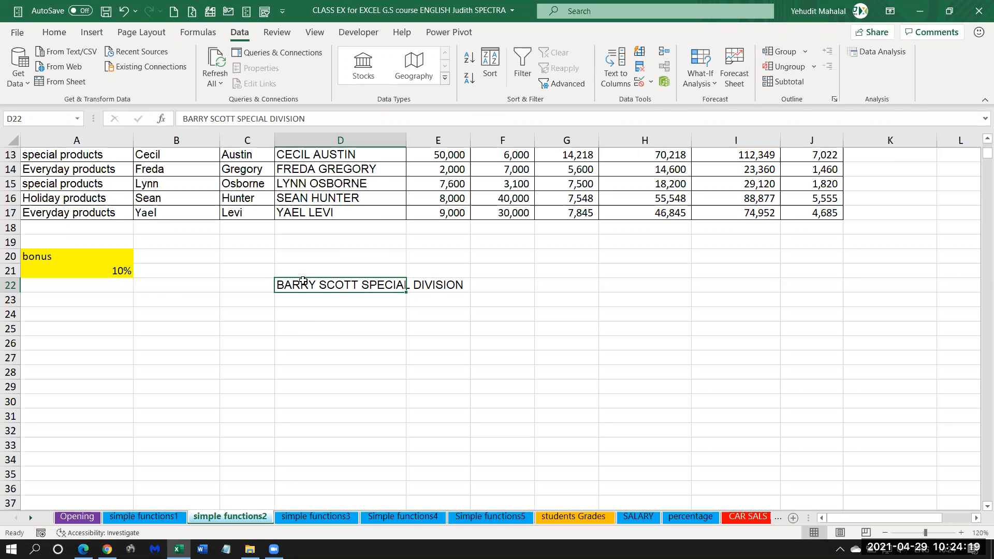
click(11, 285)
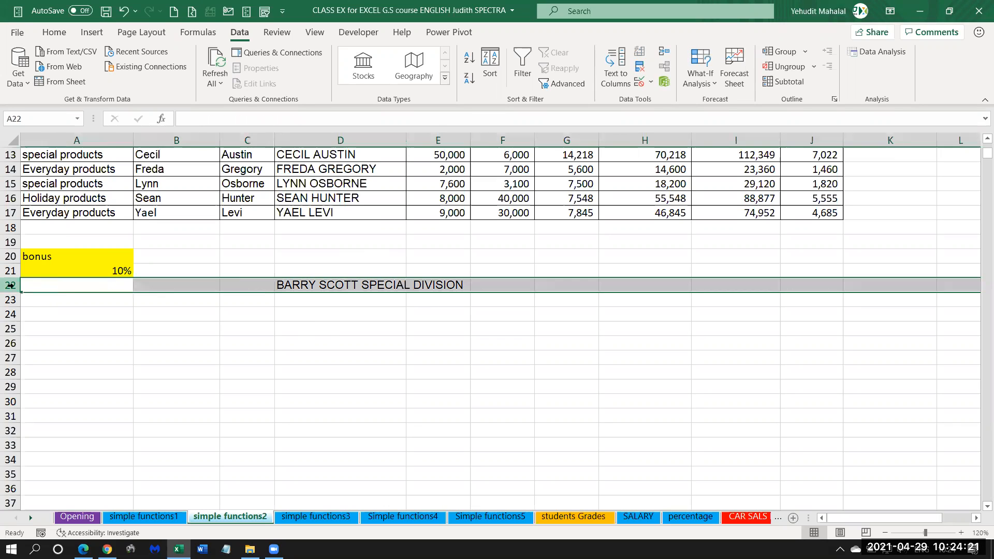
click(295, 287)
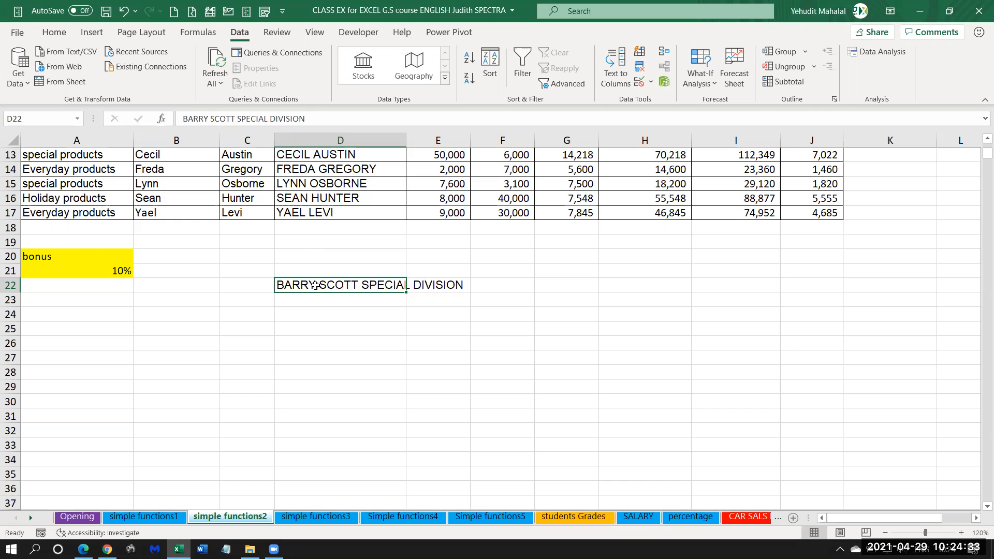
click(55, 34)
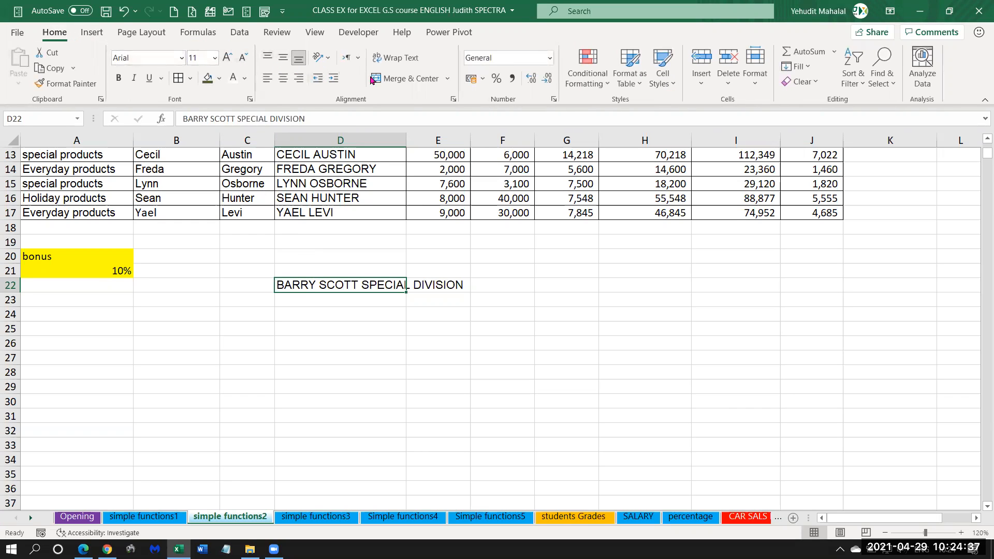
click(396, 59)
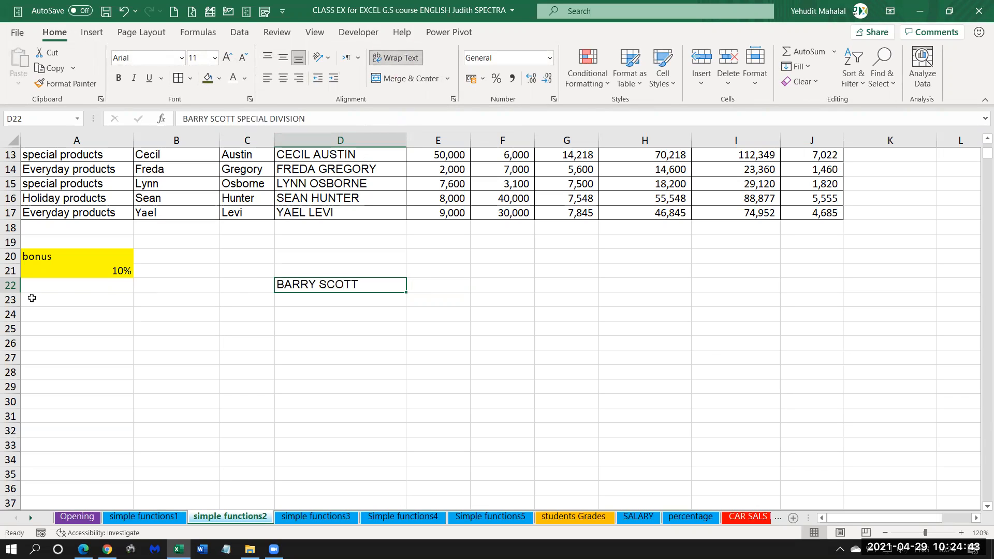
drag(11, 292, 12, 316)
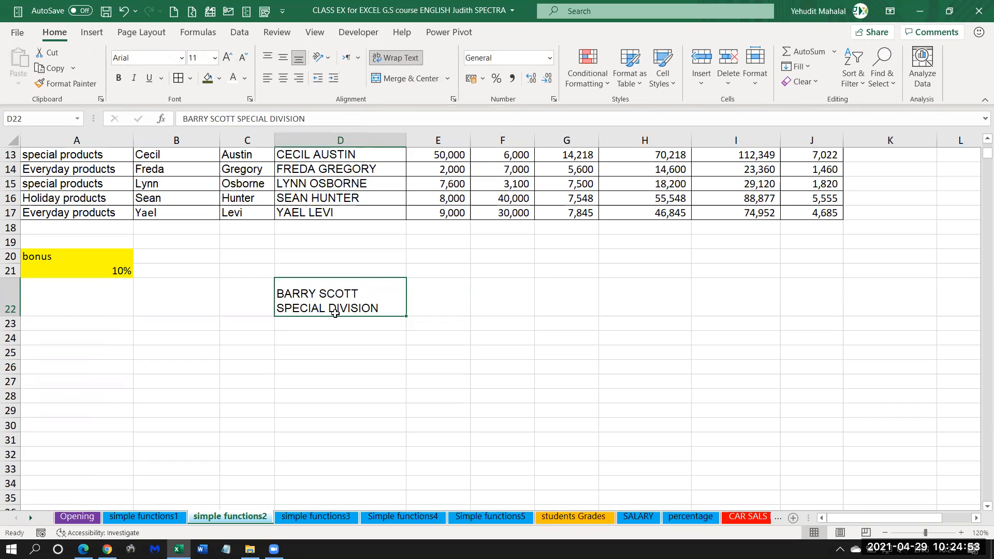
click(11, 299)
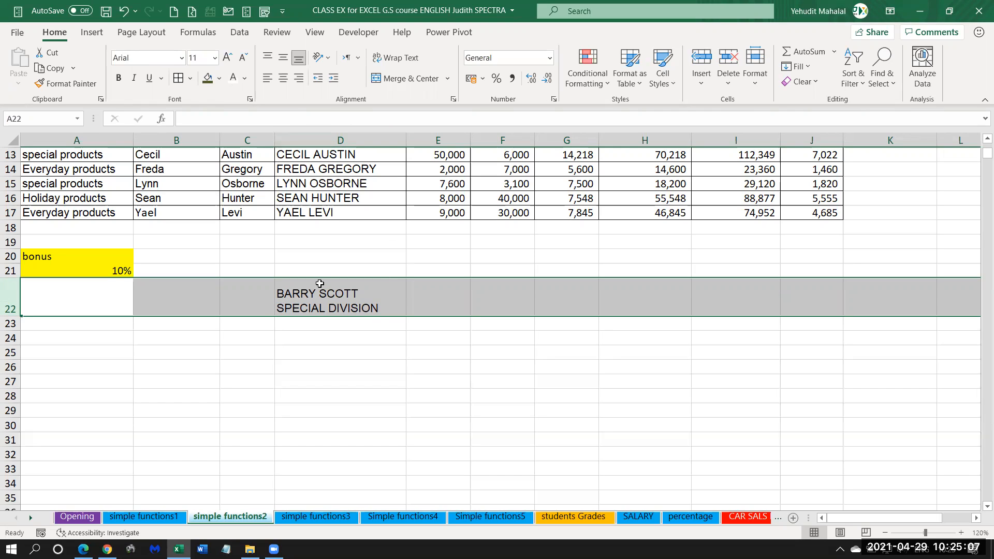
click(11, 293)
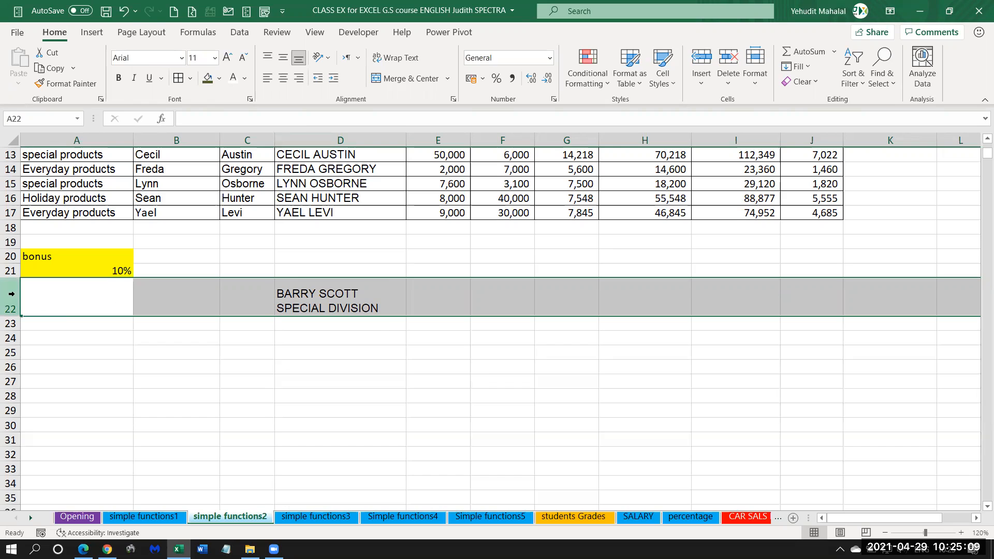
click(317, 301)
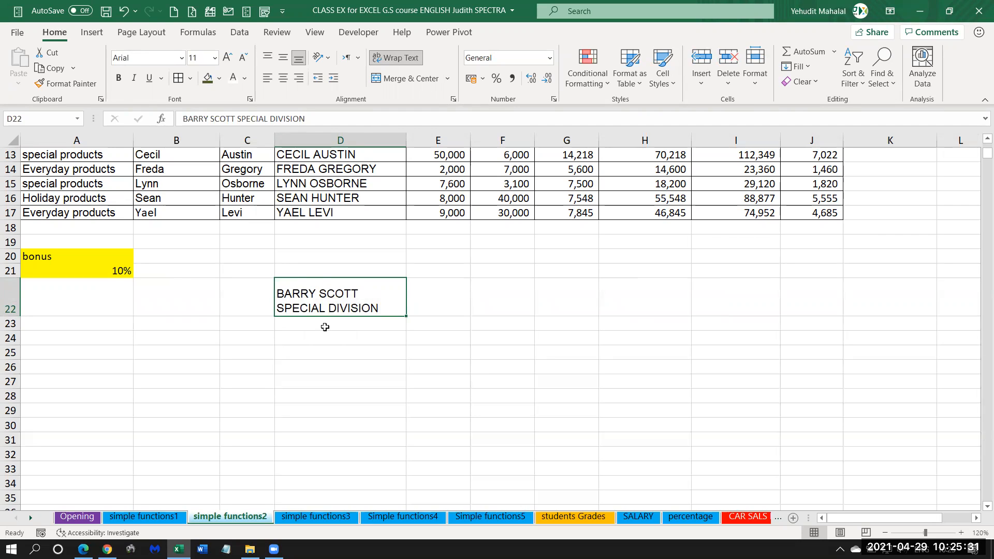
Insert a line break between the first and last name in D22 and autofit the height of row 22.
double_click(318, 293)
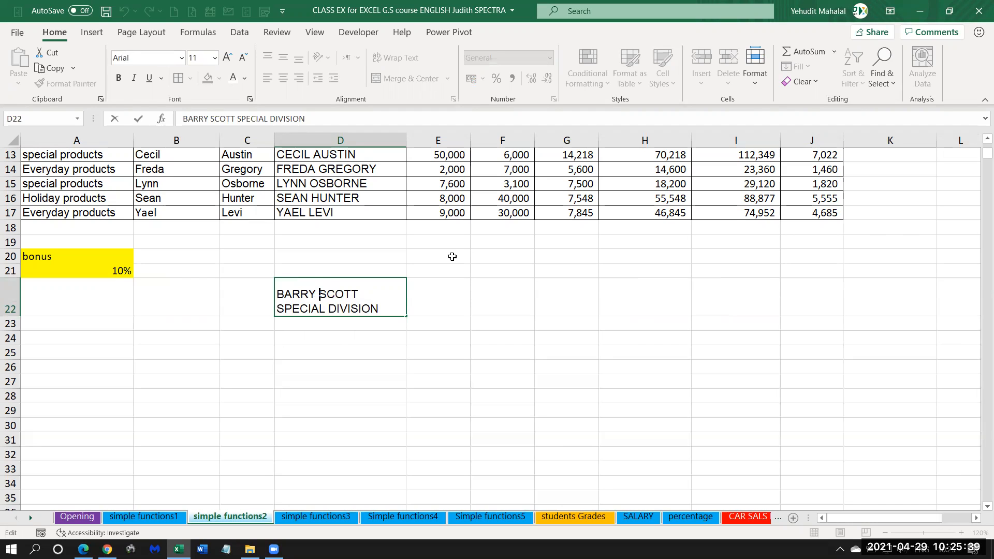
key(alt+Return)
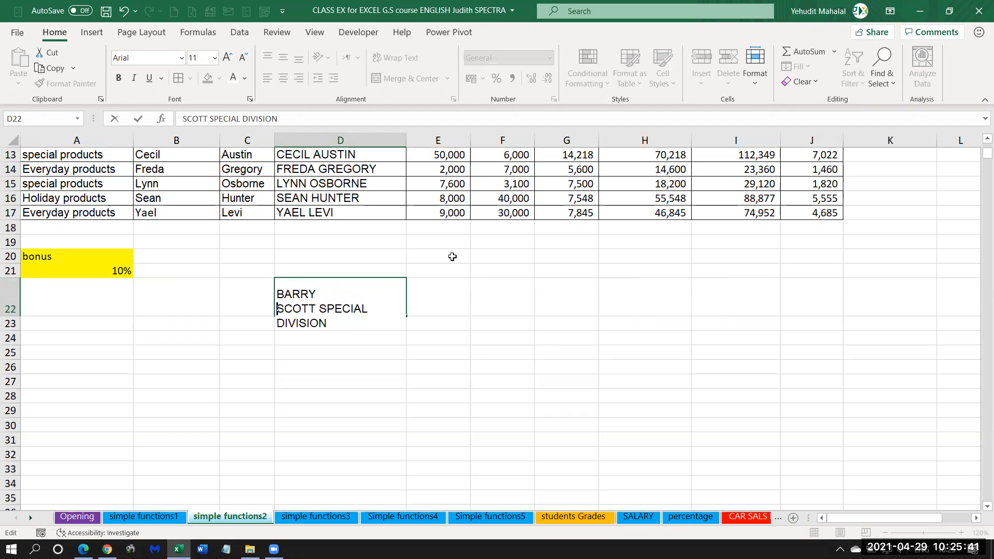
key(Return)
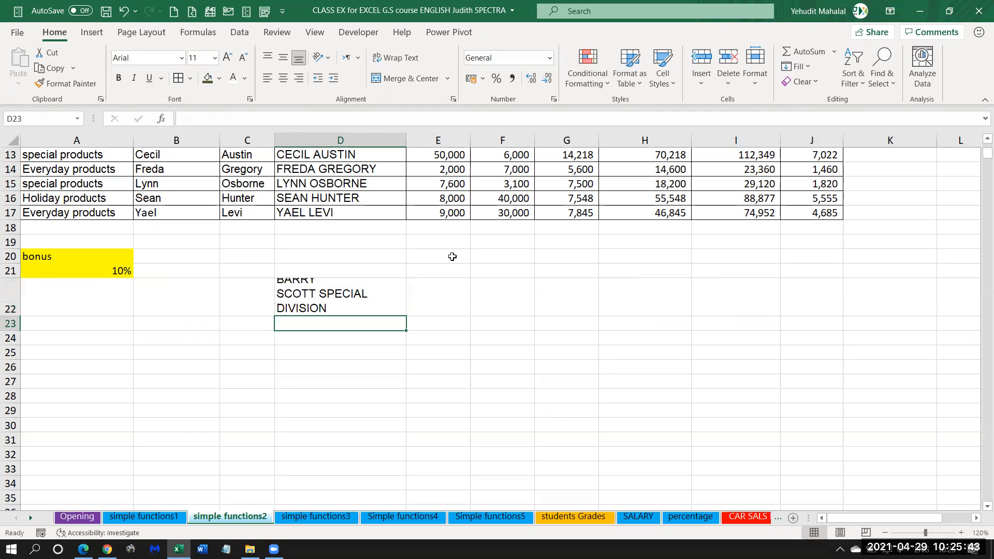
double_click(9, 316)
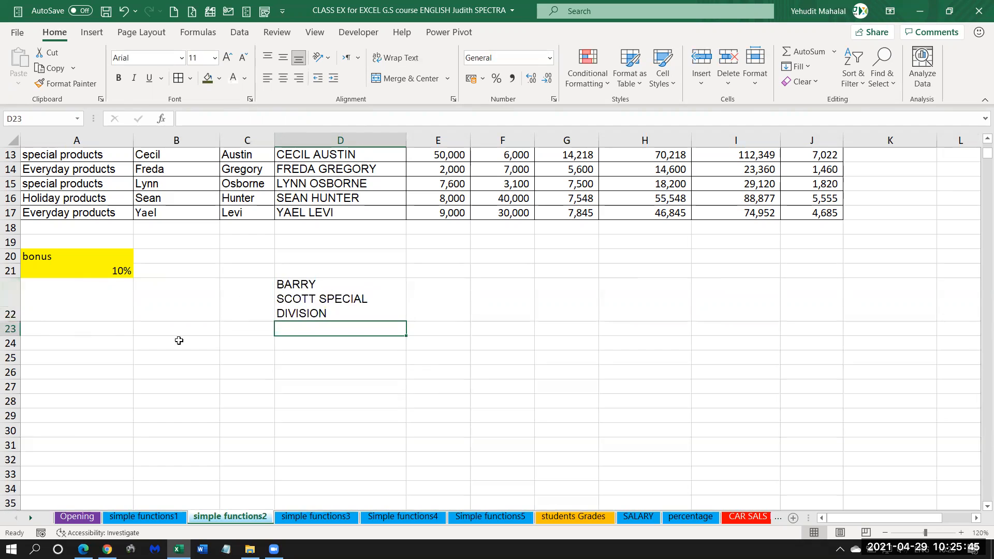
click(8, 294)
click(304, 316)
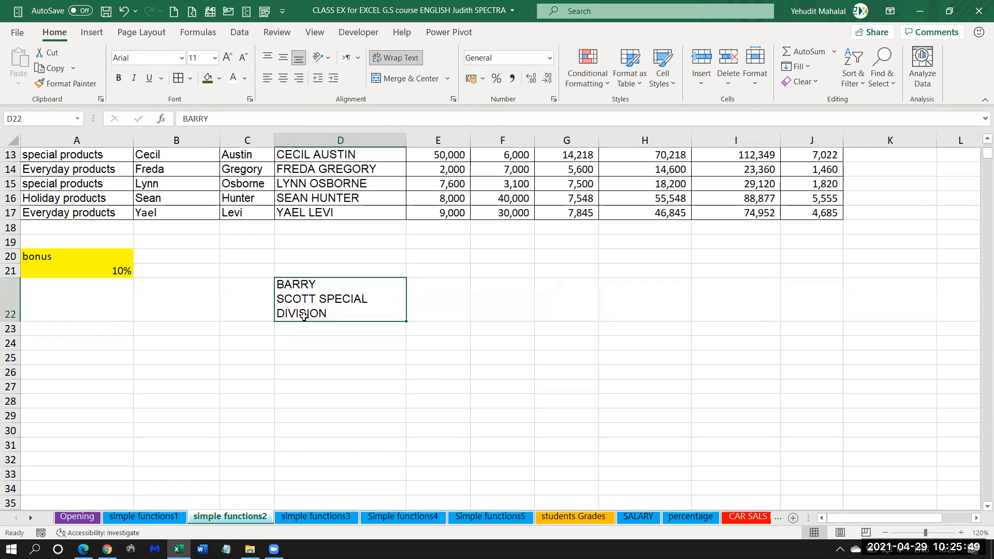
Undo the D22 text, wrapping, line break and row height changes until row 22 is blank.
click(11, 298)
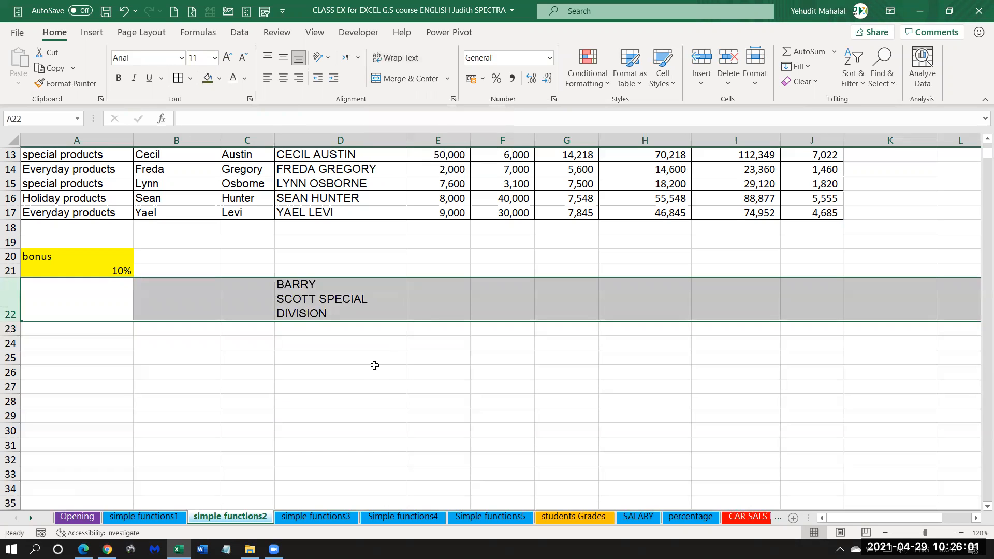
key(ctrl+z)
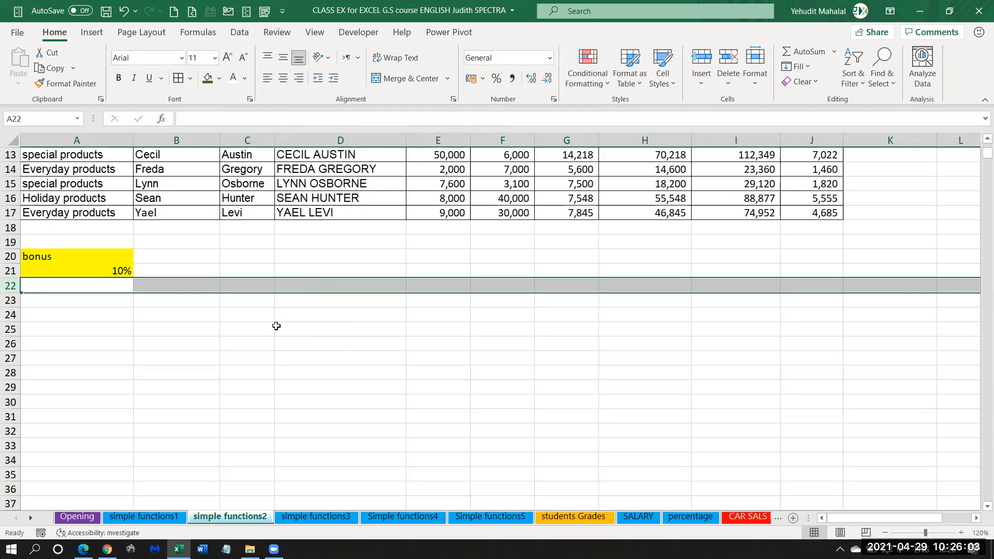
scroll(395, 362, up, 4)
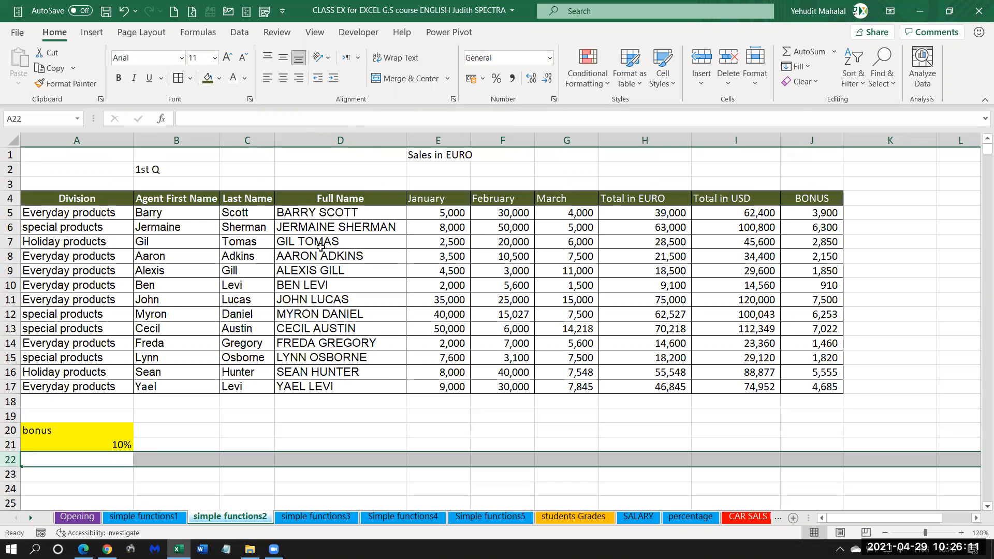
On the simple functions3 sheet, insert two blank columns between the Customer Name and description columns.
click(317, 517)
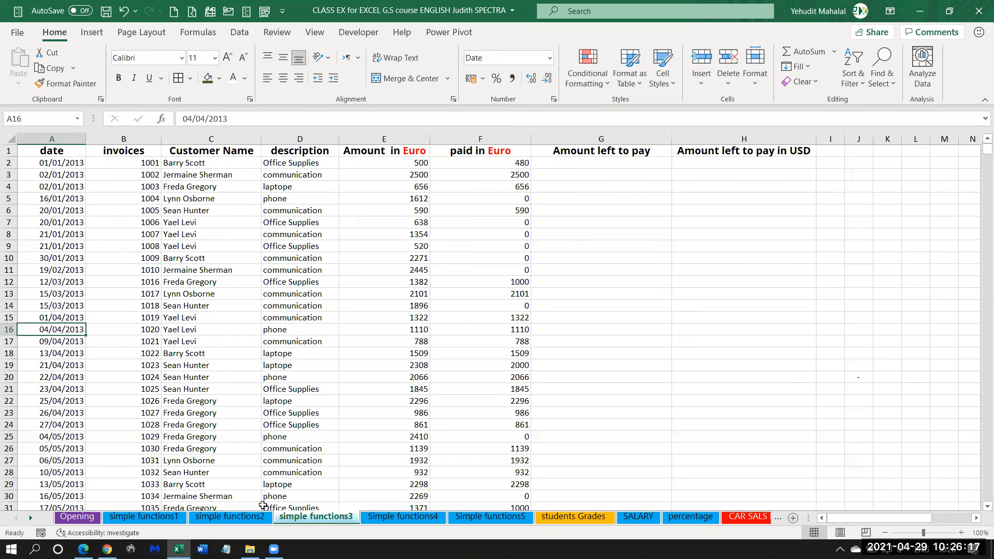
click(196, 139)
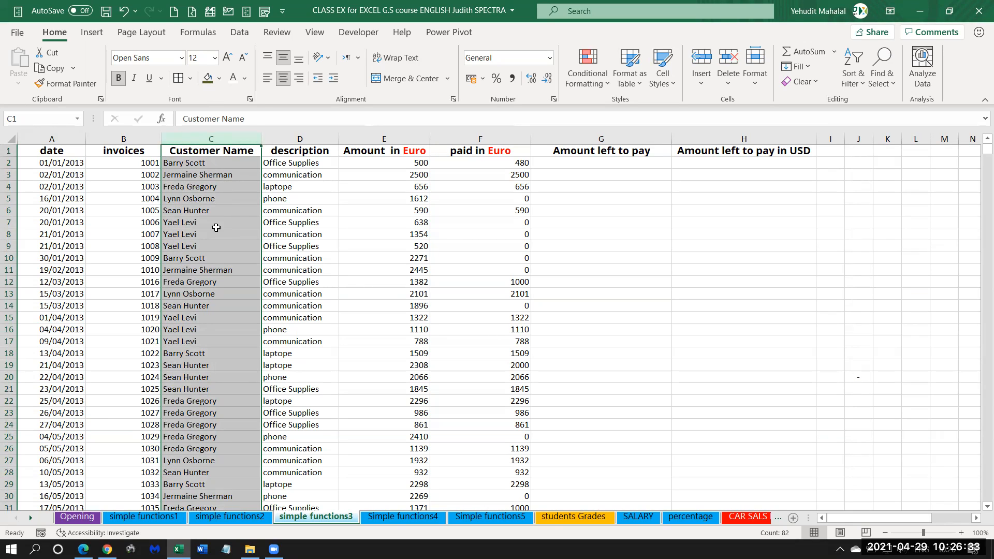
right_click(284, 136)
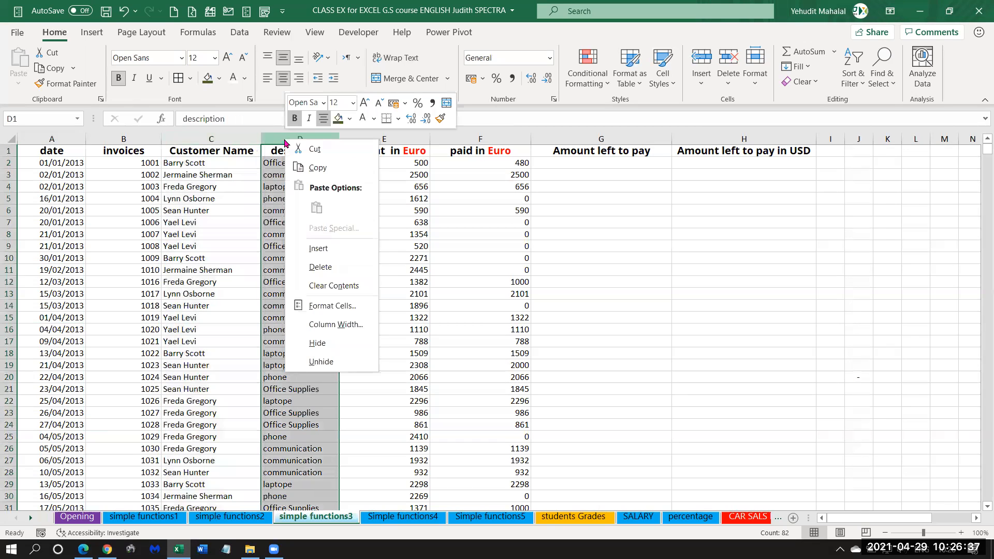
key(Escape)
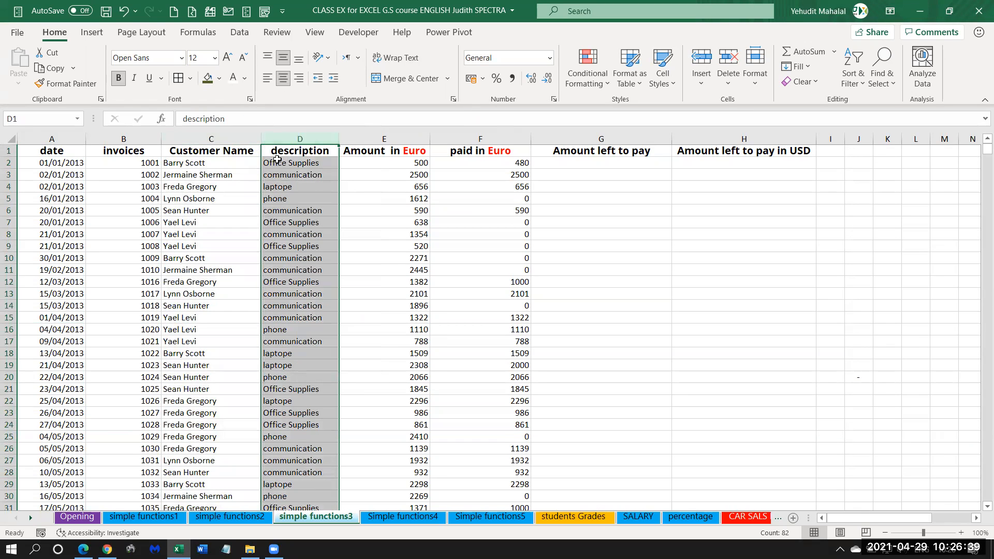
drag(283, 138, 381, 136)
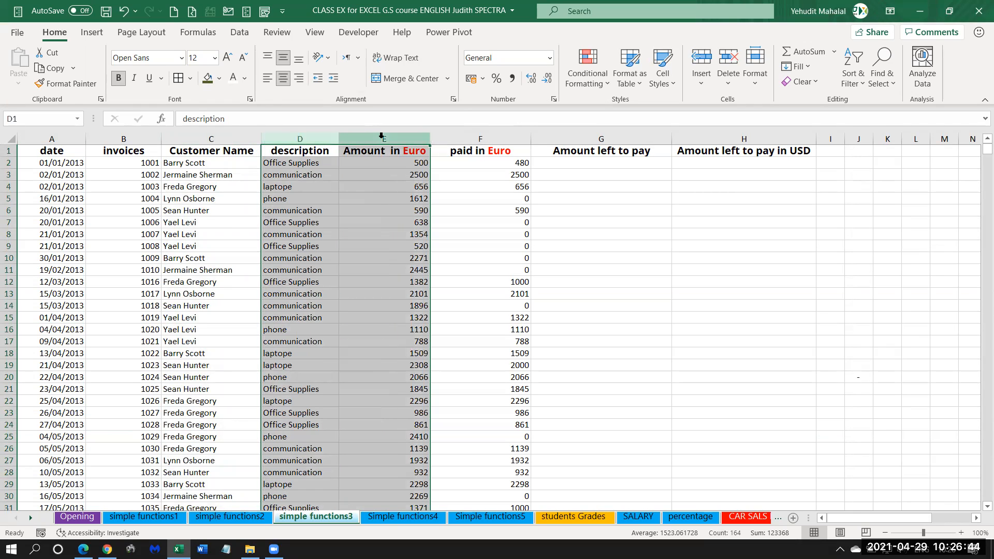
right_click(307, 139)
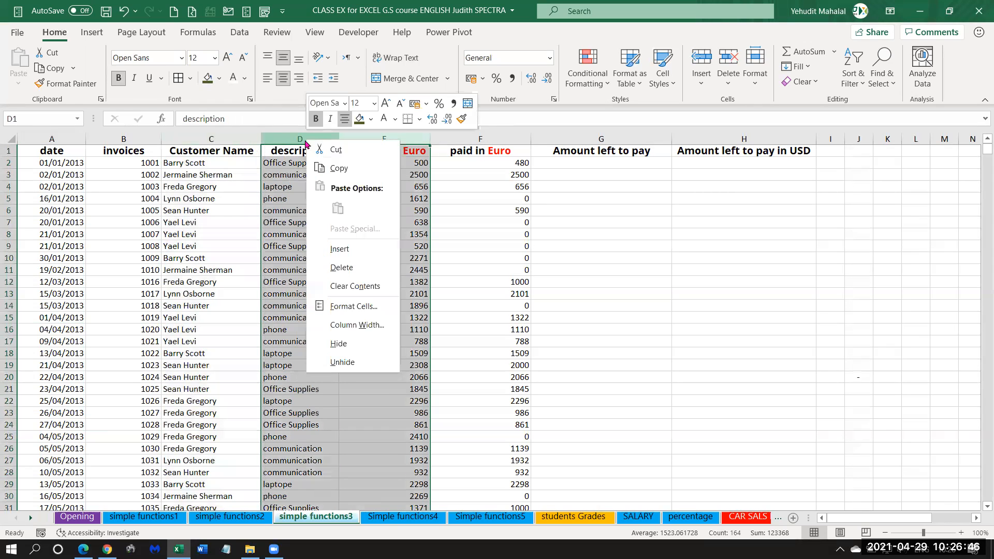
click(339, 251)
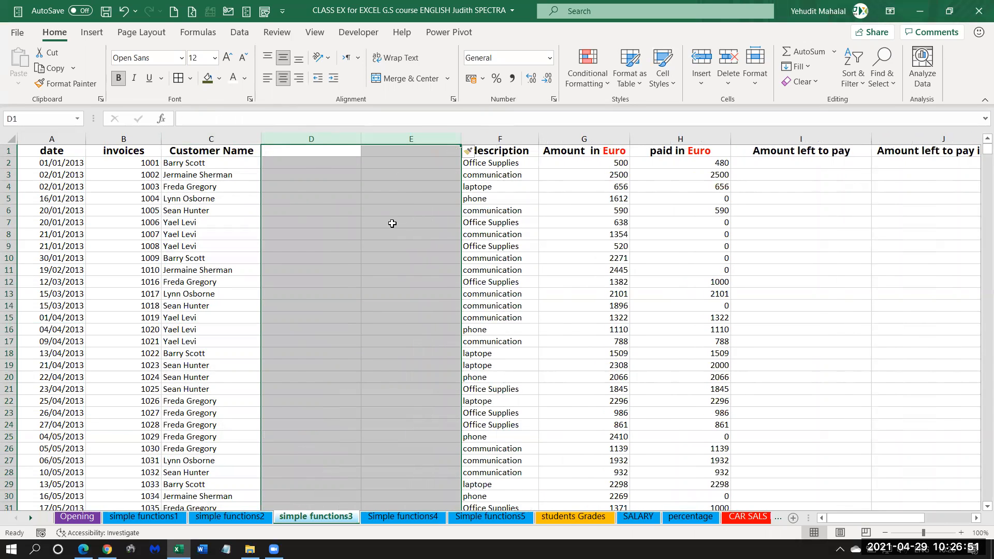
Enter the headers "last name" in D1 and "first name" in E1.
click(288, 155)
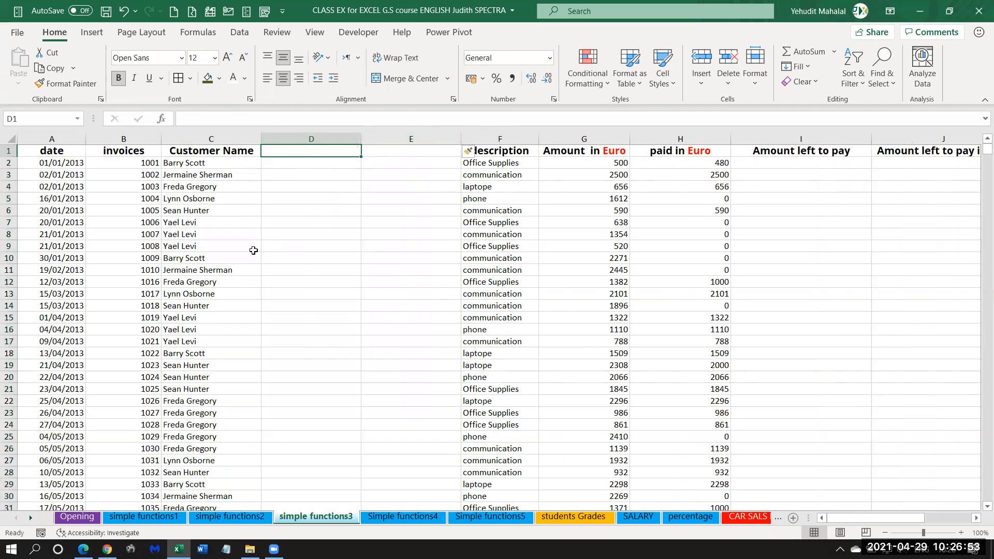
text(la)
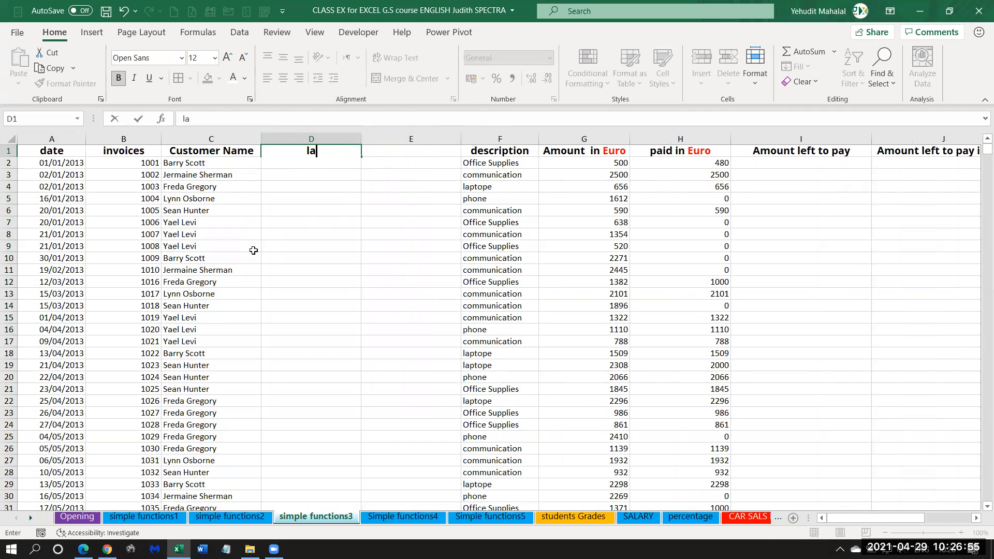
text(st name)
key(Tab)
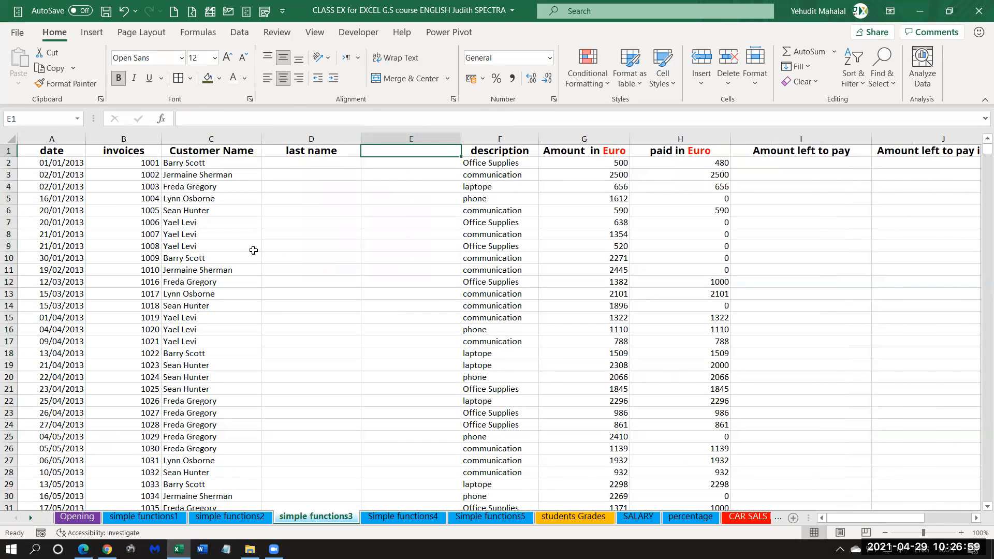
text(first)
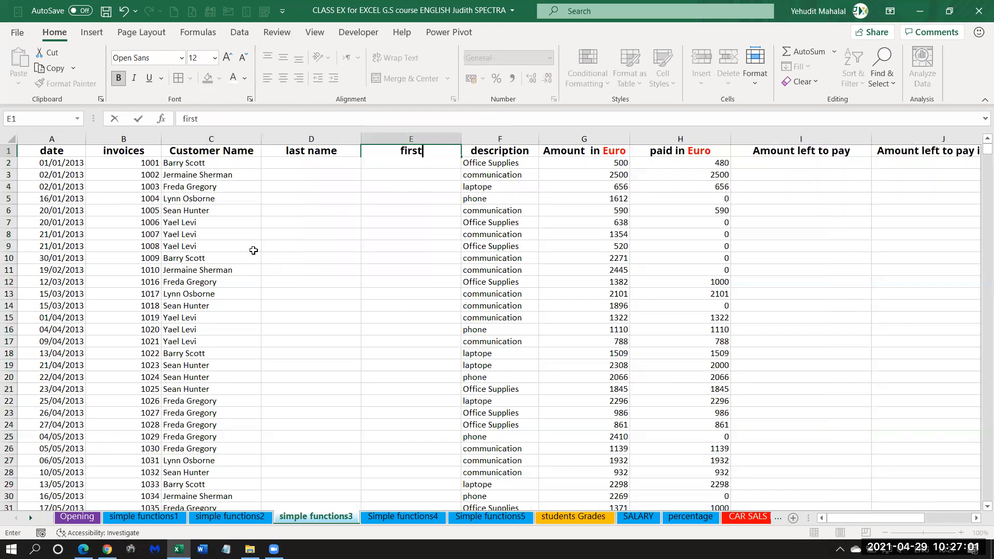
text( name)
key(Return)
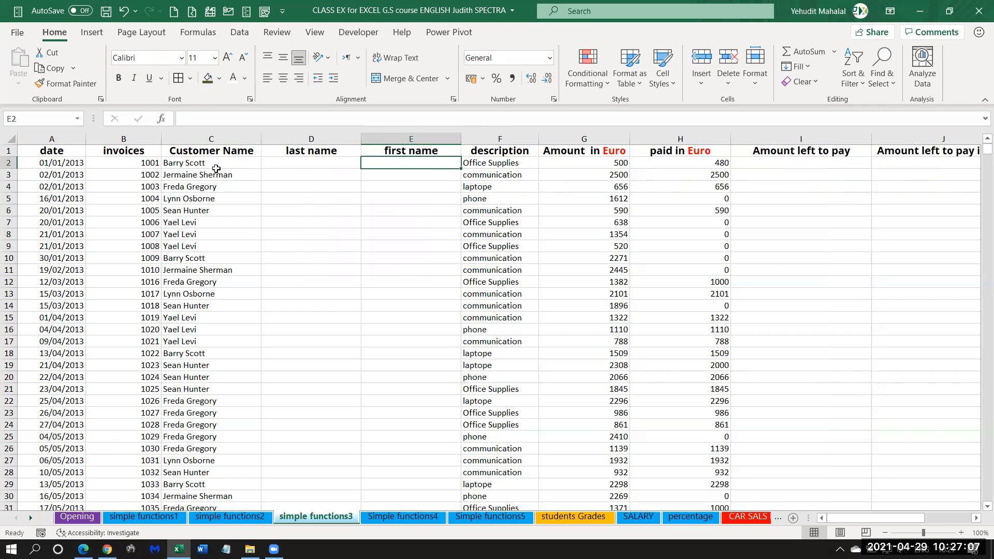
Enter the first customer's last name in D2 and Flash Fill the rest of the last name column.
click(283, 164)
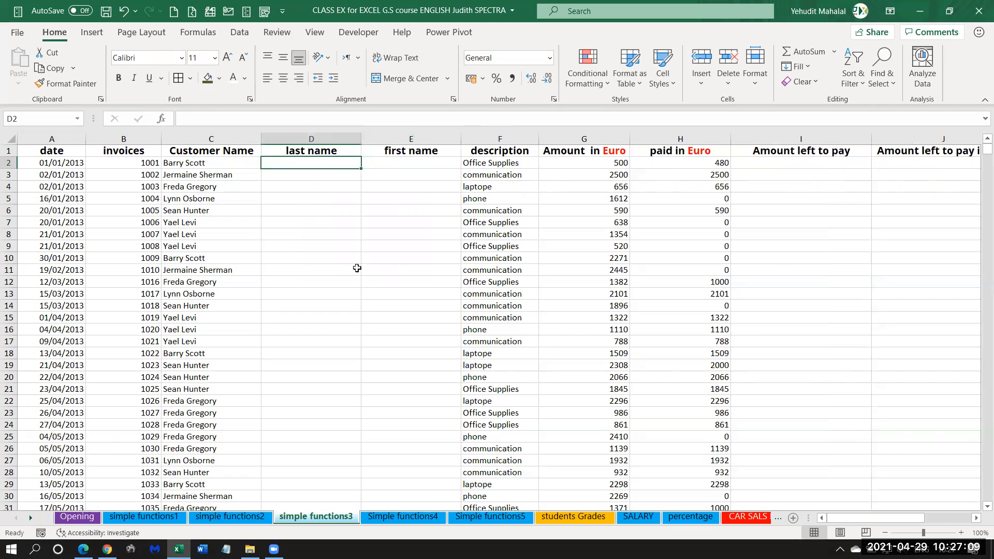
text(Sco)
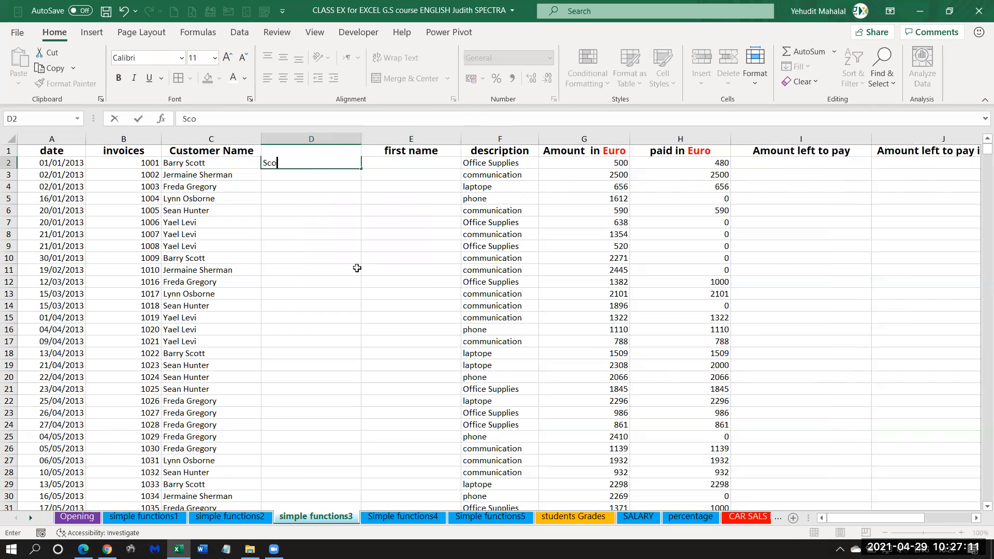
text(tt)
key(Return)
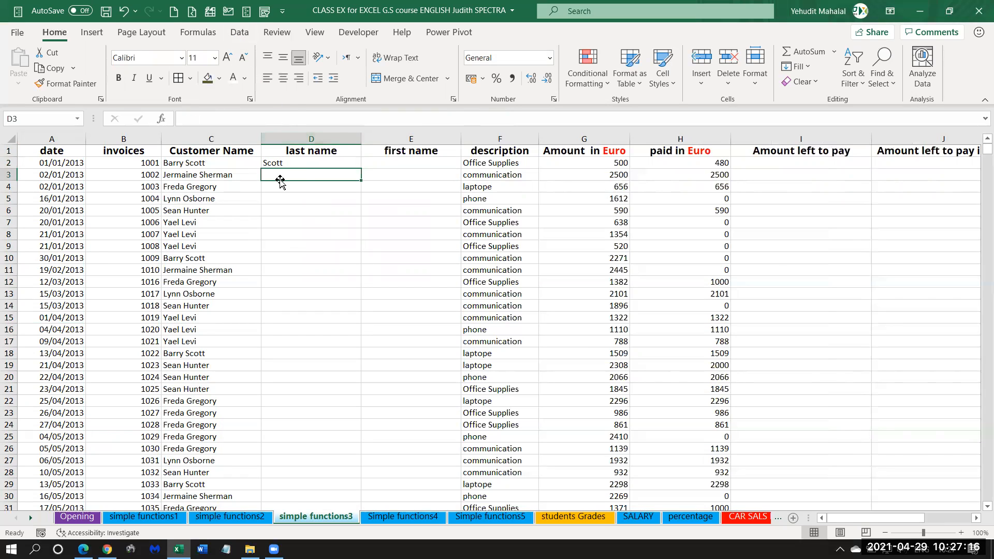
click(240, 32)
click(640, 51)
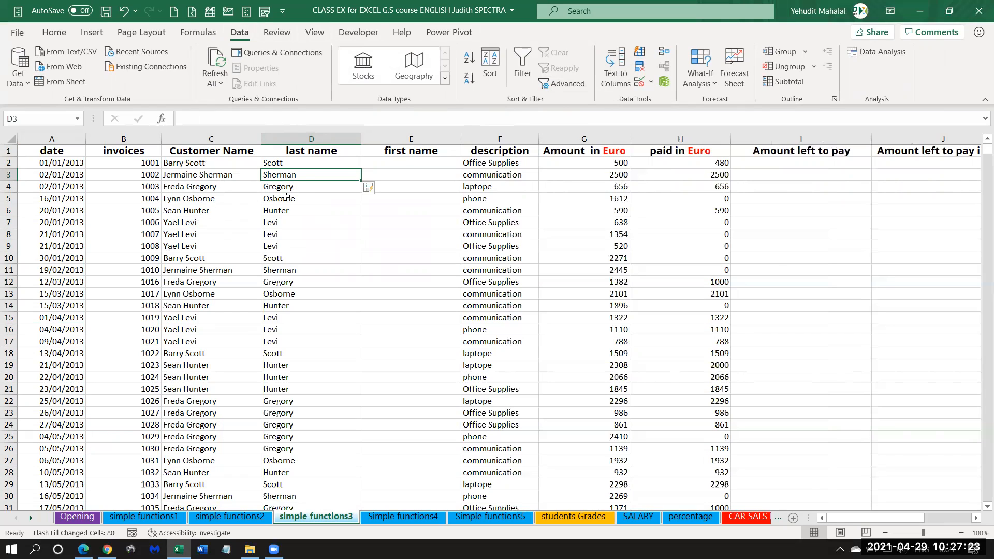
Enter the first customer's first name in E2 and Flash Fill the rest of the first name column.
click(410, 167)
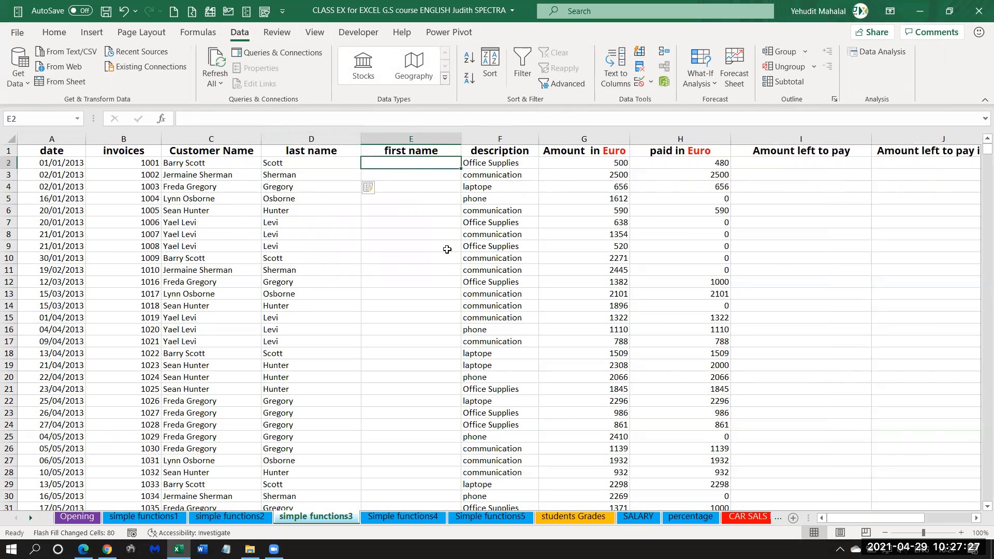
text(Barry)
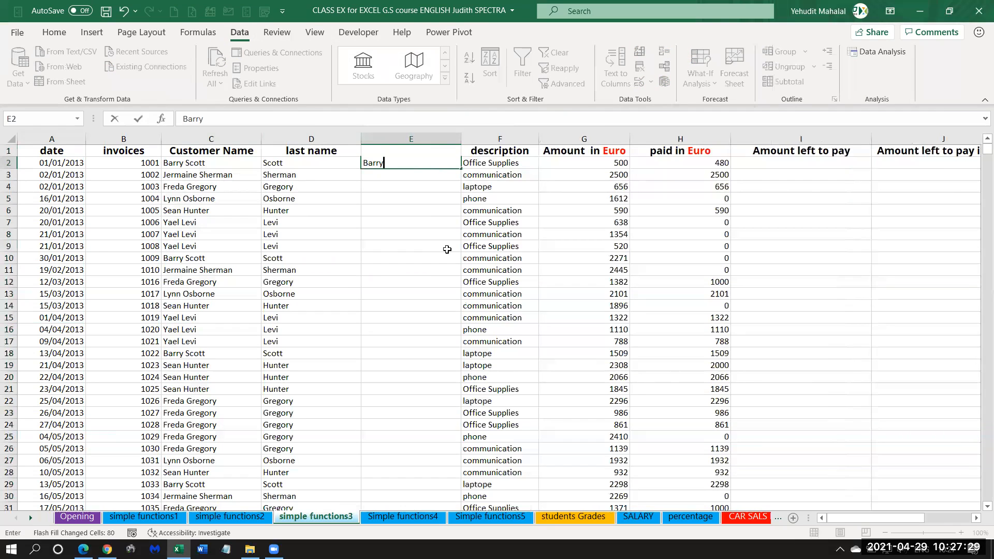
key(Return)
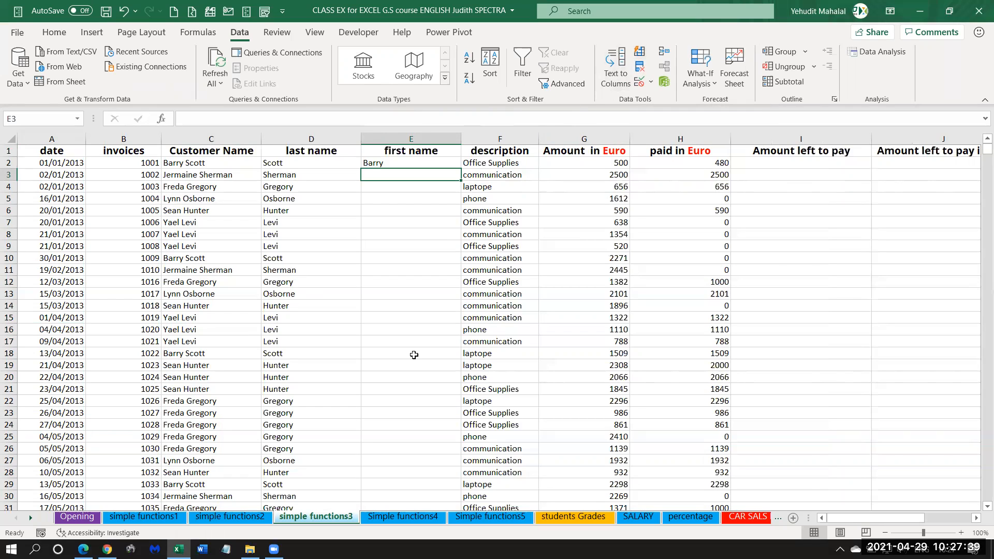
key(ctrl+e)
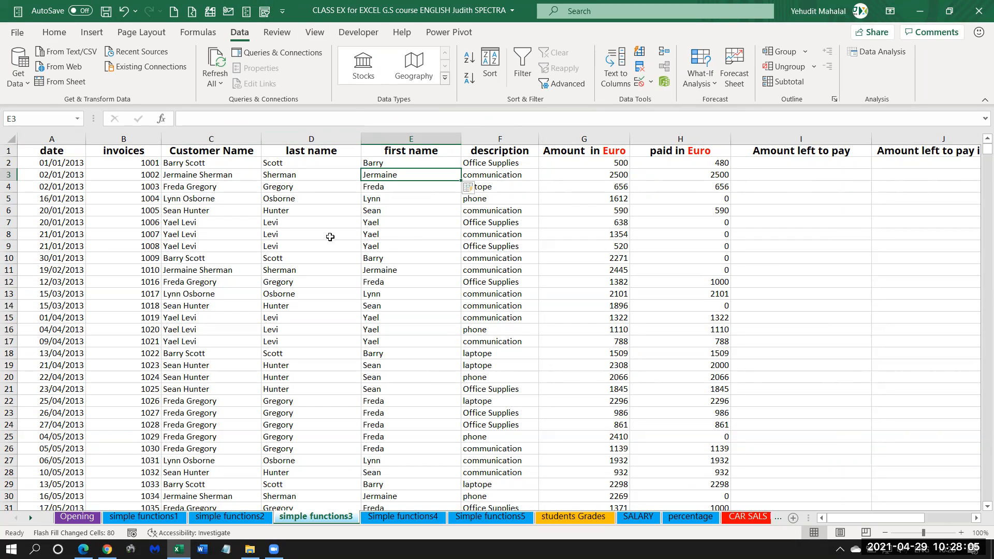
click(382, 223)
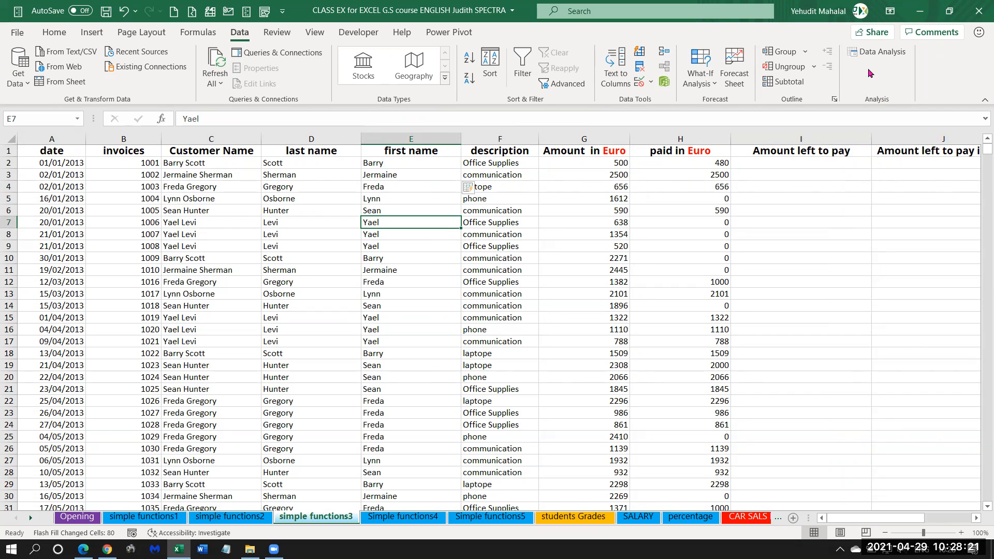
click(342, 201)
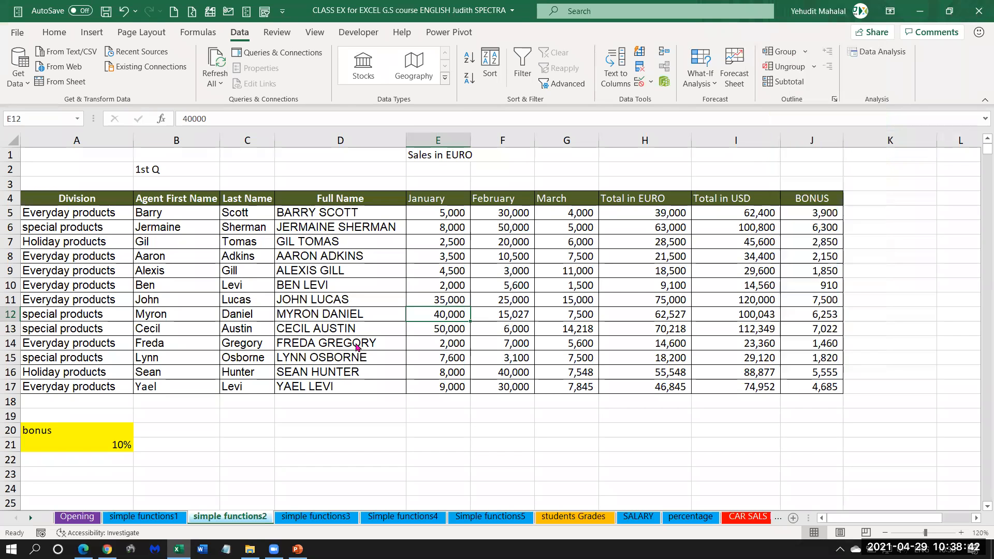
key(Up)
key(Up)
key(Up)
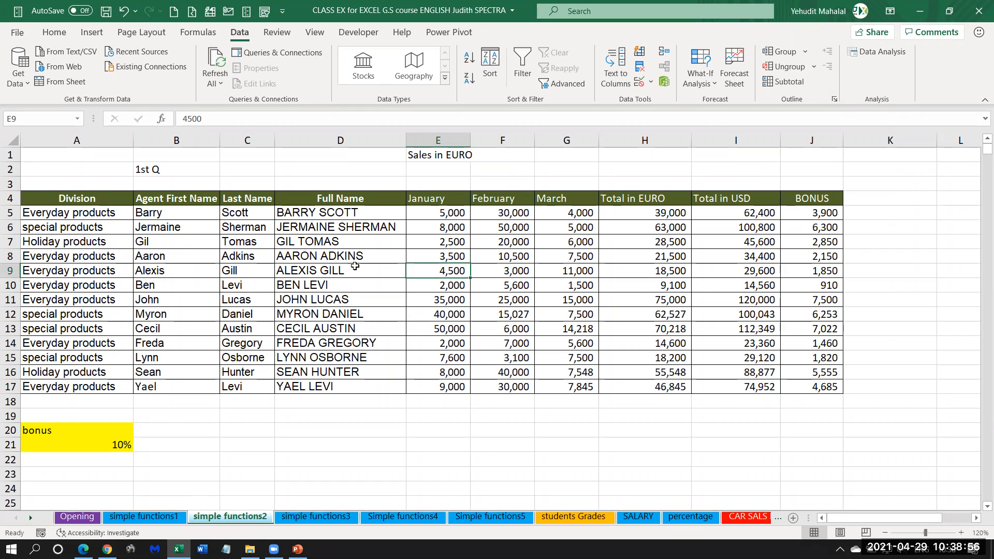
drag(310, 213, 311, 389)
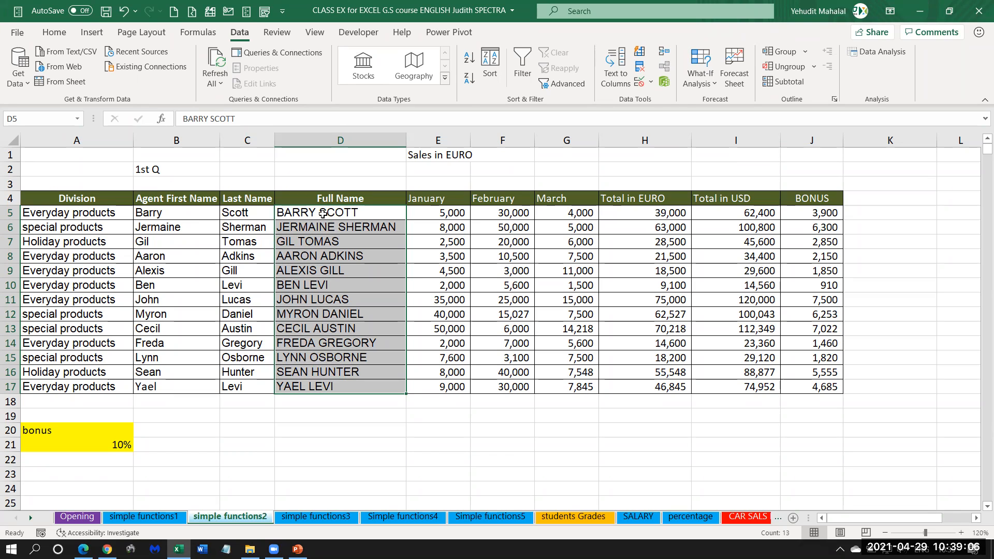
click(377, 210)
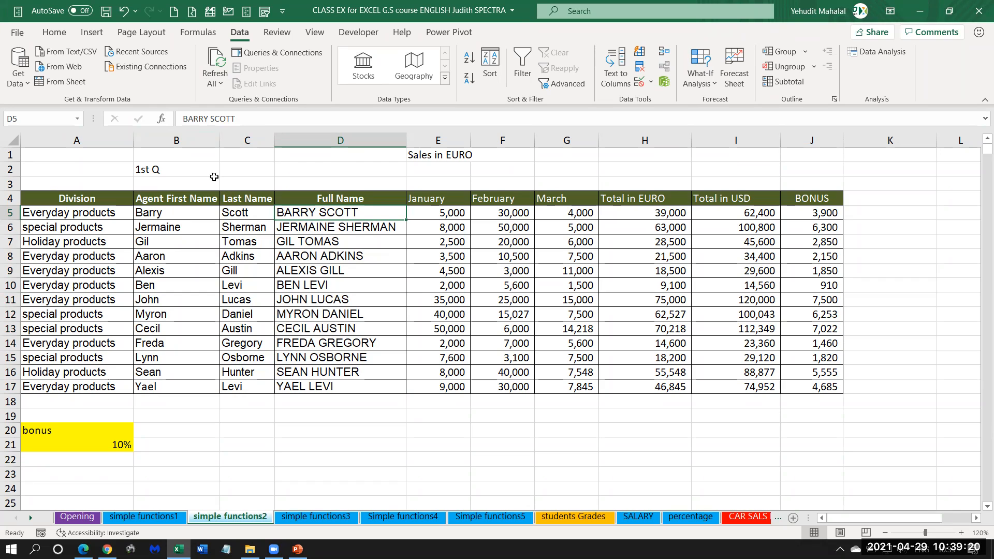
drag(172, 138, 245, 139)
right_click(245, 138)
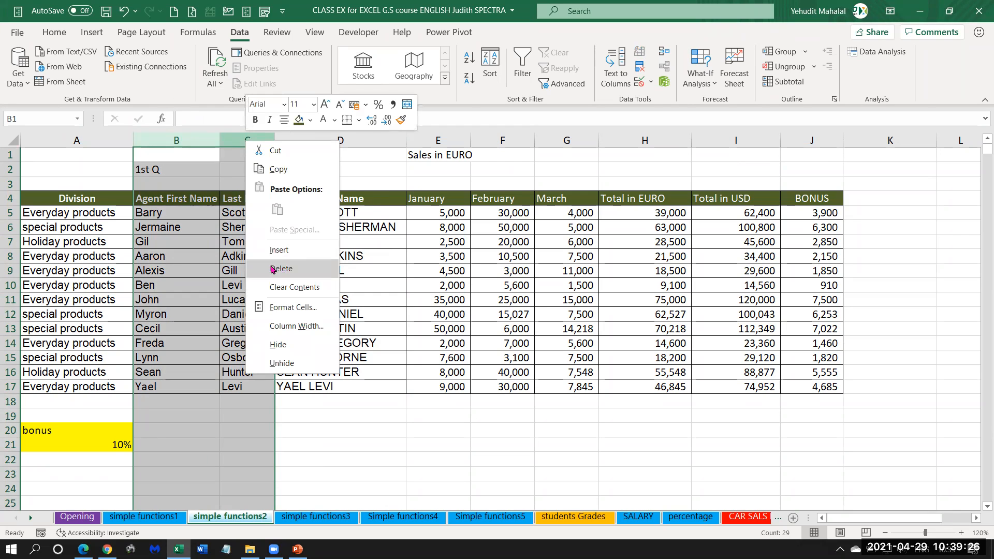
click(195, 254)
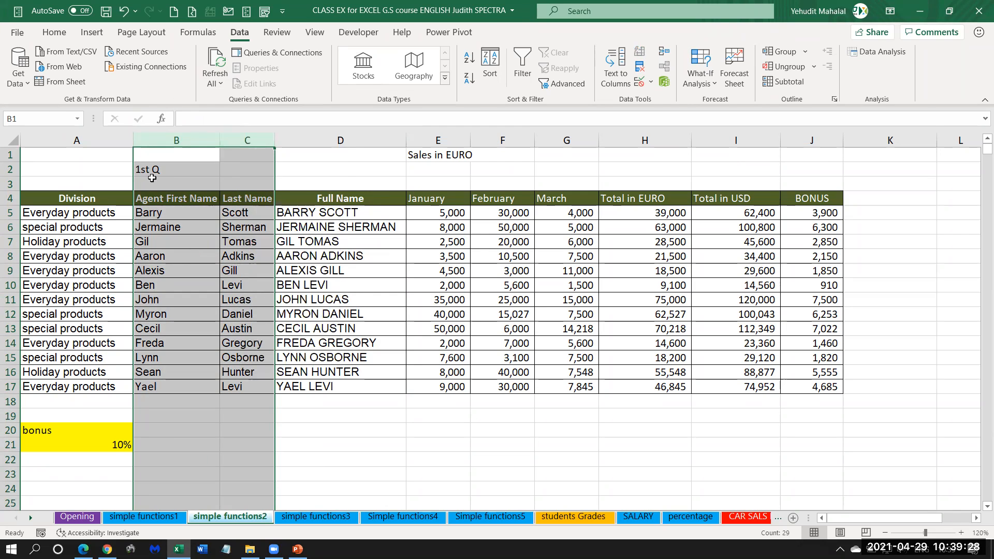
click(137, 170)
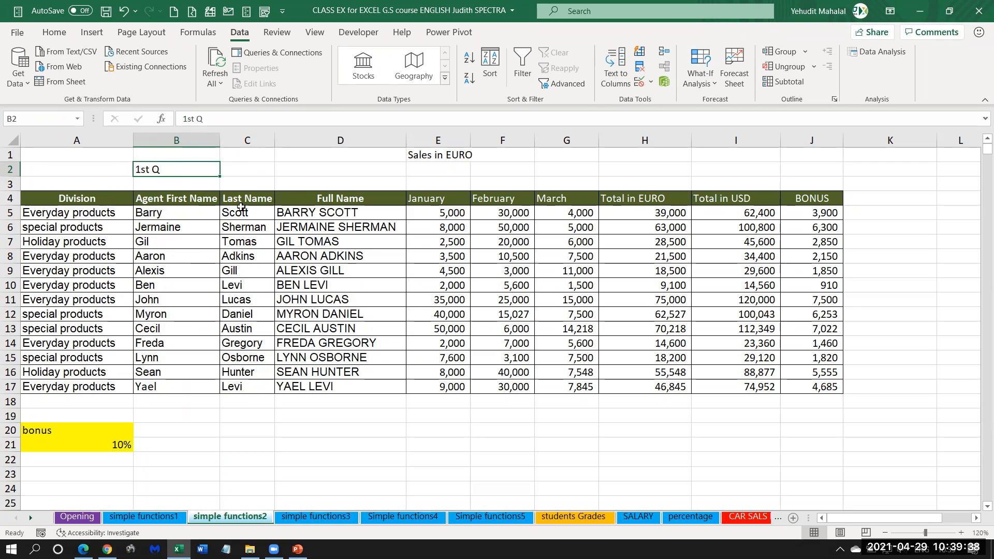
On simple functions2, move the block D4:J17 to start at B4, replacing the separate first and last name data.
drag(306, 199, 829, 391)
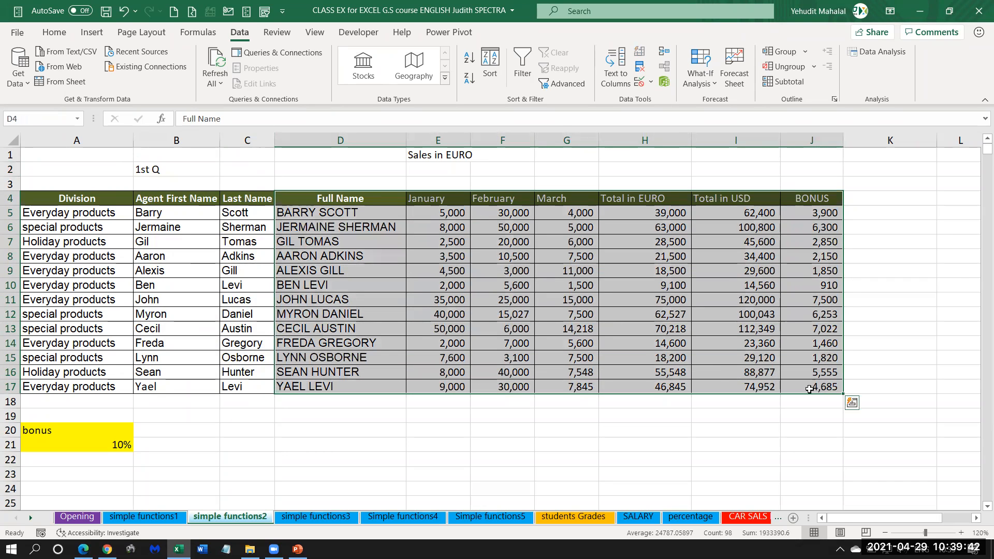
drag(316, 200, 829, 391)
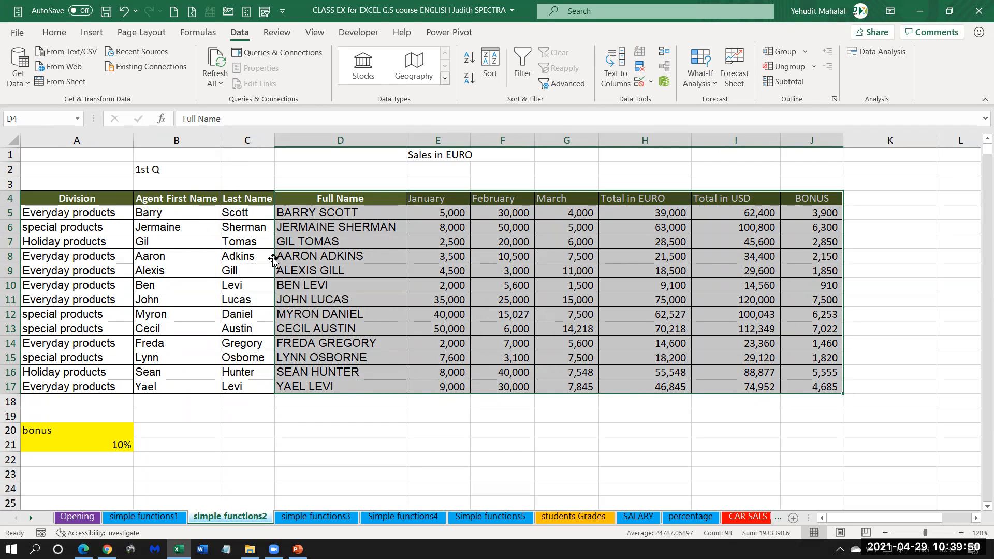
drag(273, 257, 199, 258)
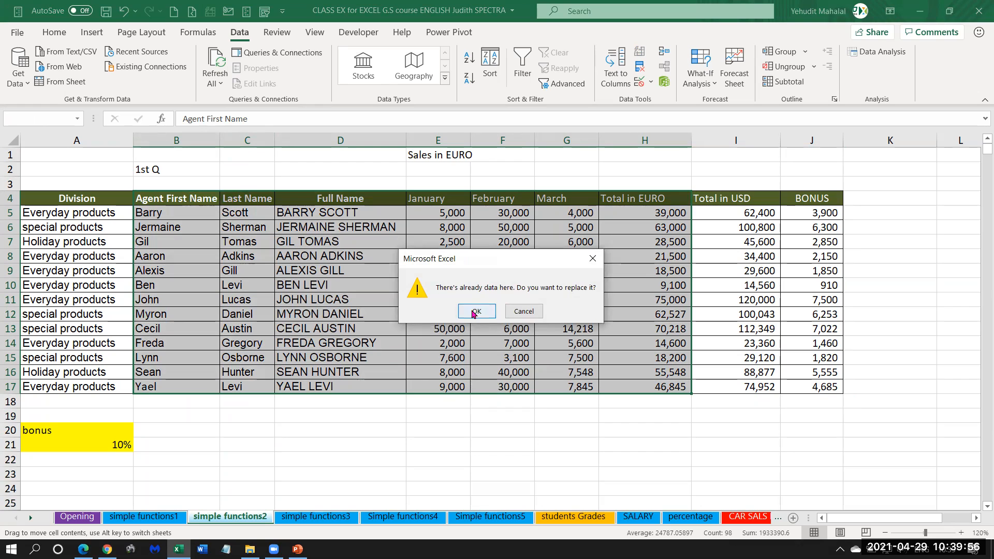
click(477, 312)
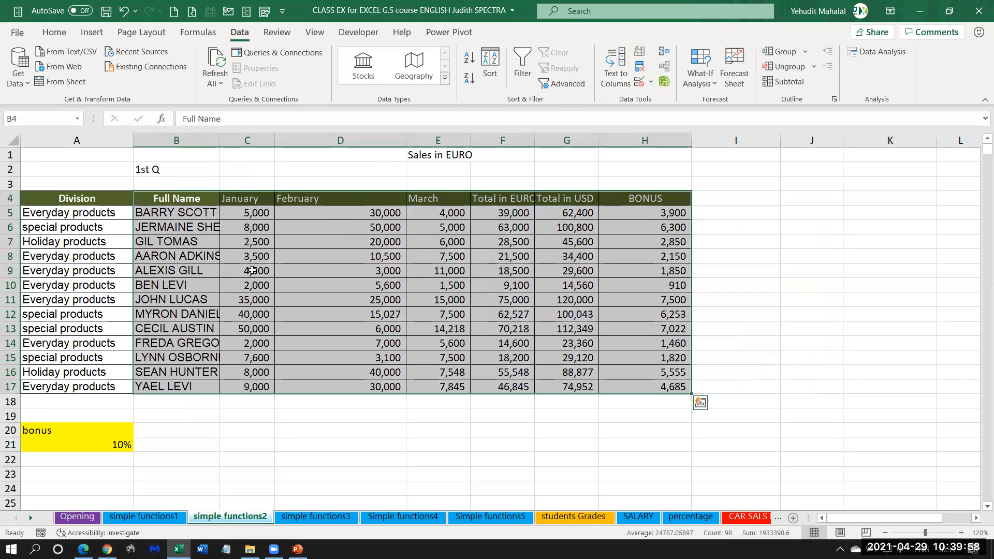
Autofit column B to the full names and narrow the February column.
double_click(222, 141)
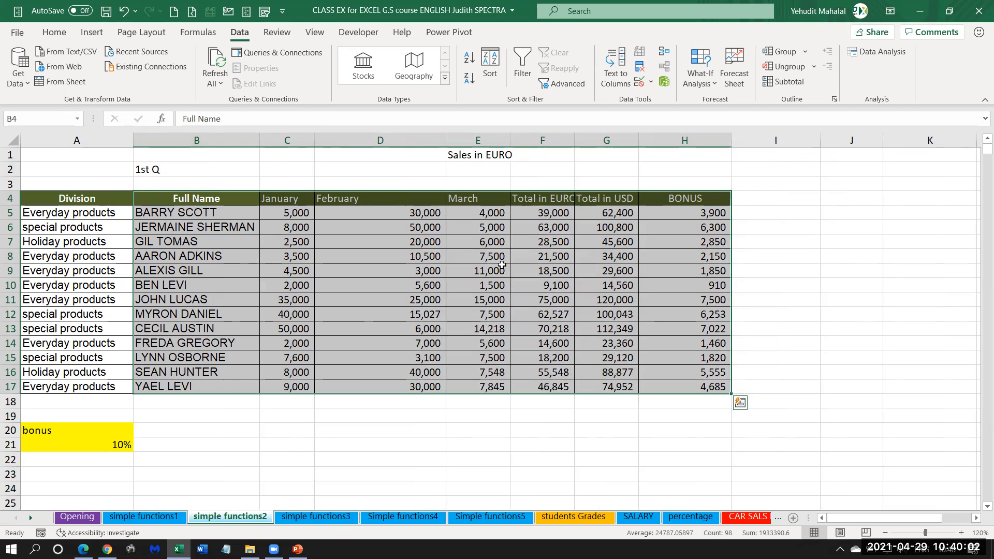
drag(446, 141, 385, 140)
click(300, 243)
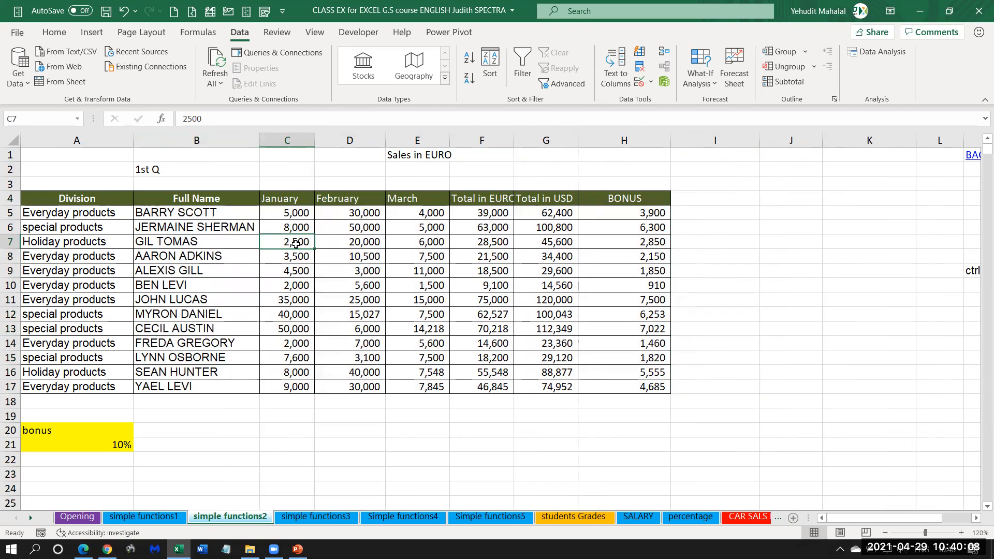
Undo the February column narrowing, the column B autofit and the move of the full-name block to B4.
click(123, 12)
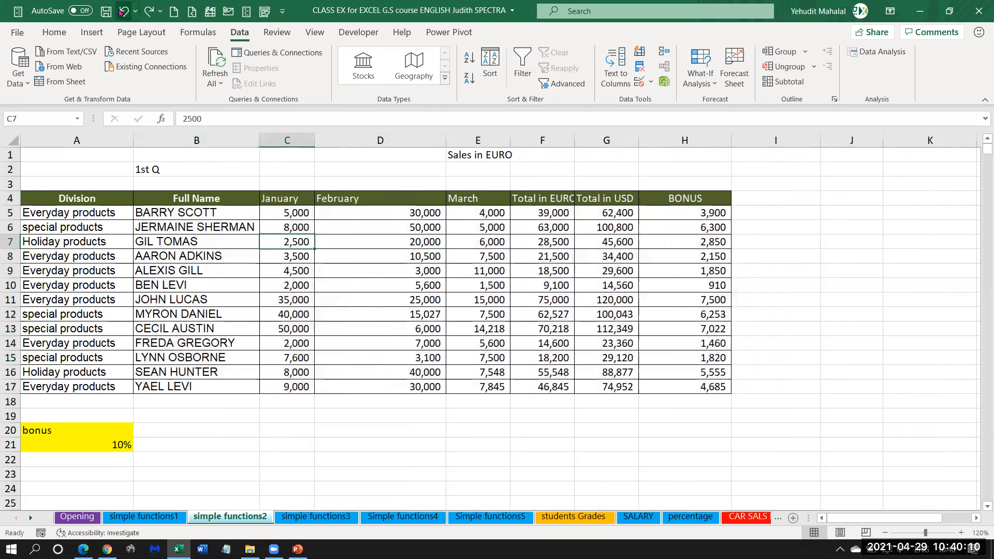
click(123, 12)
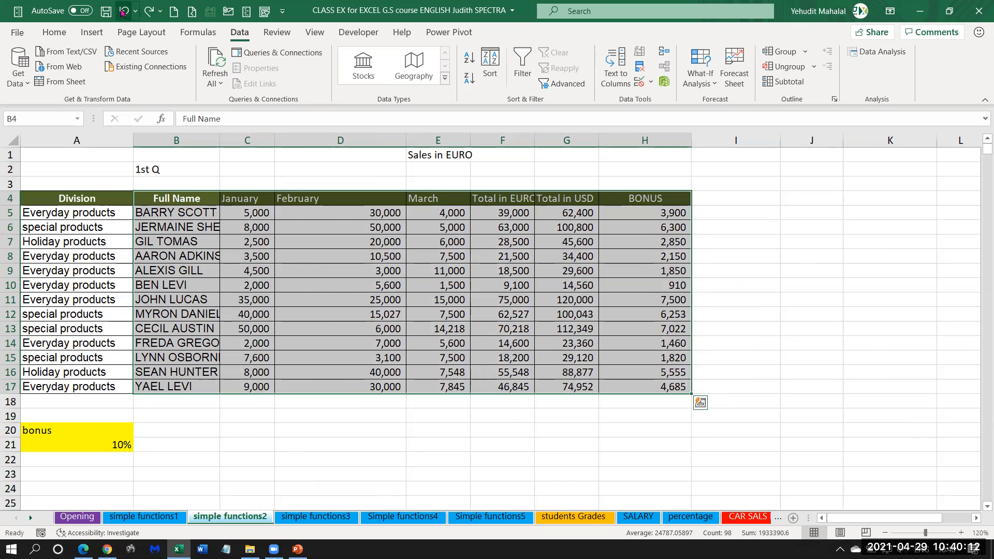
click(123, 11)
click(216, 256)
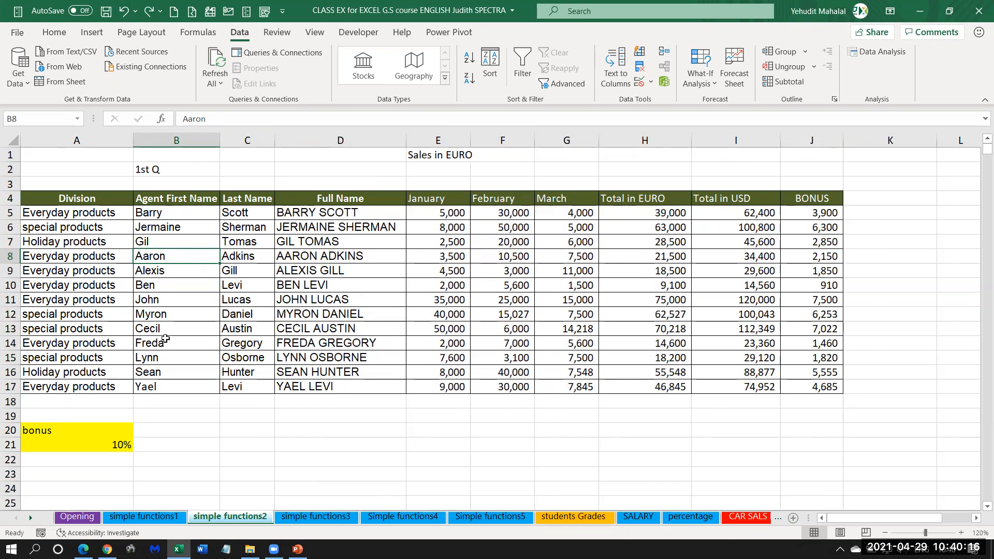
Move the block D4:J17 to start at B4, confirming the replacement of the separate first and last name data.
click(189, 140)
drag(170, 205, 269, 391)
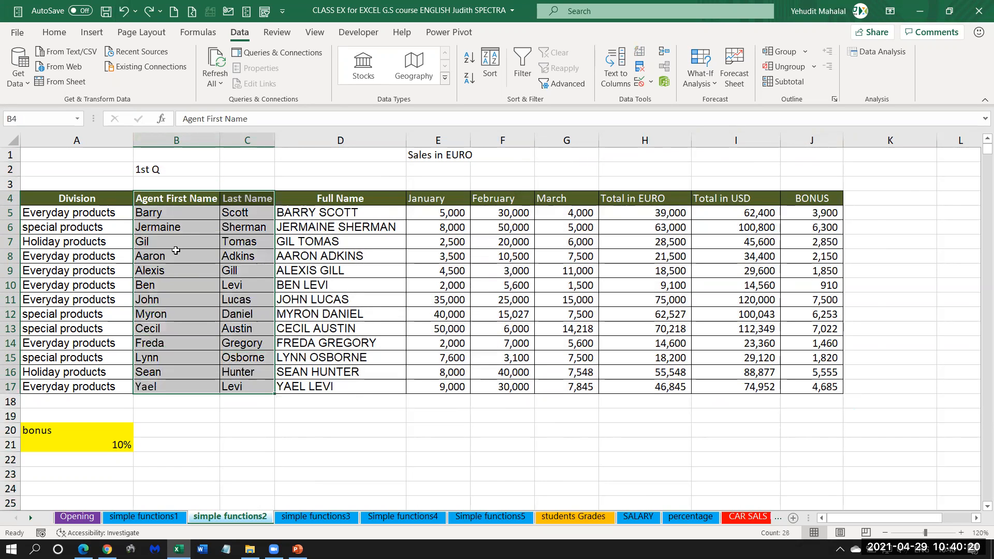
click(252, 252)
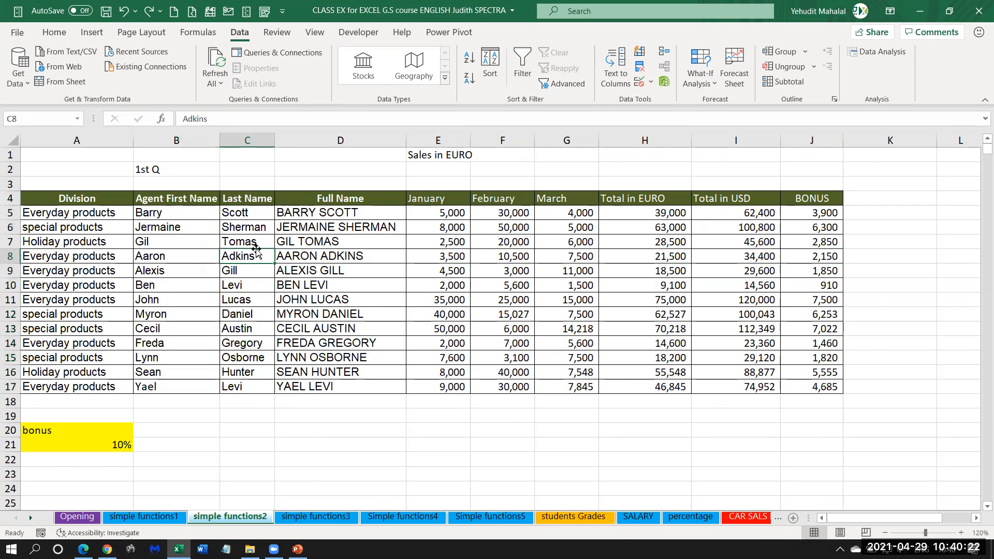
drag(307, 199, 816, 386)
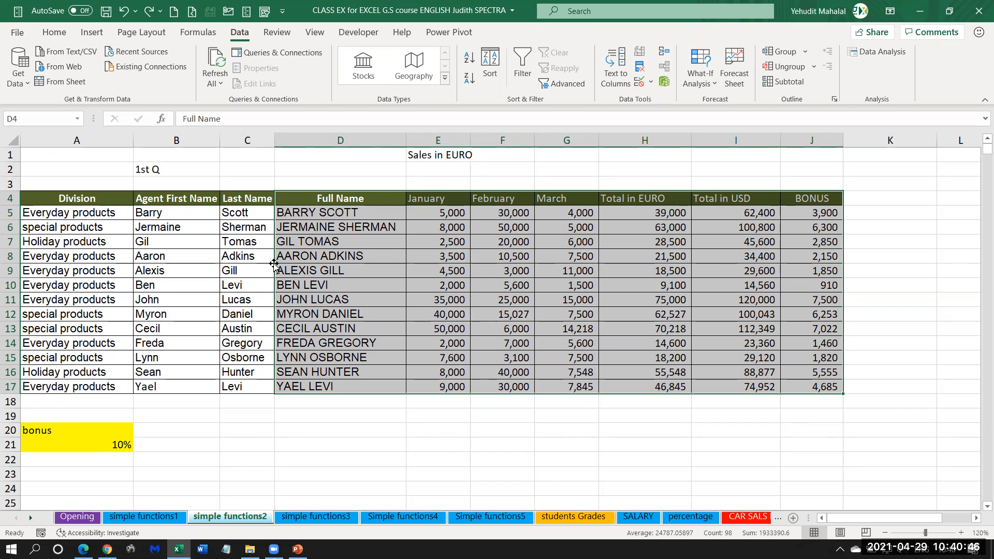
drag(275, 265, 209, 274)
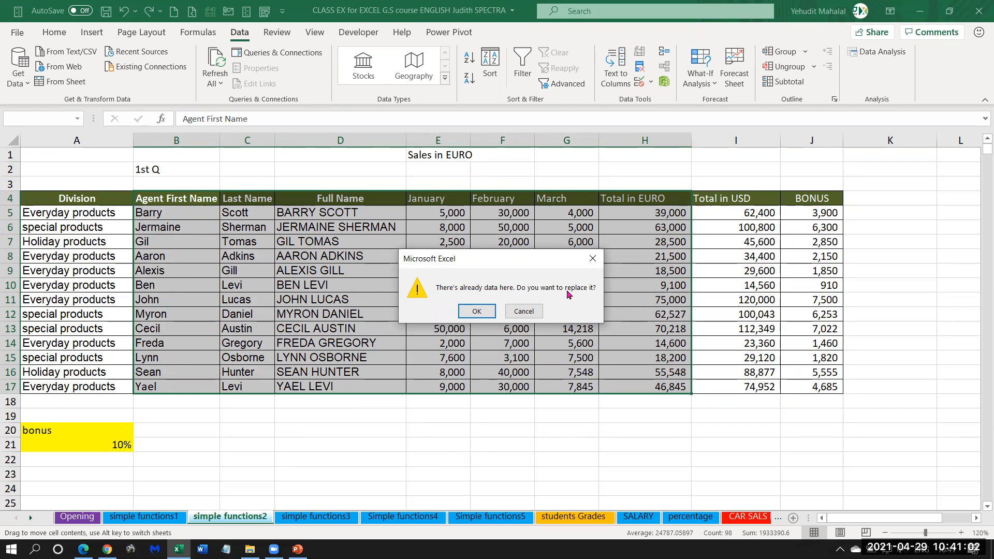
click(477, 310)
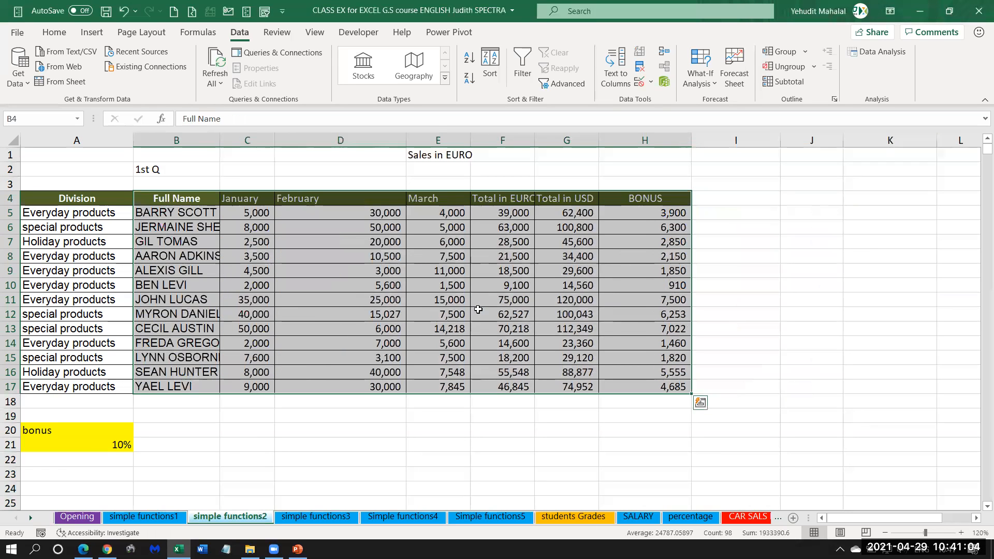
click(211, 263)
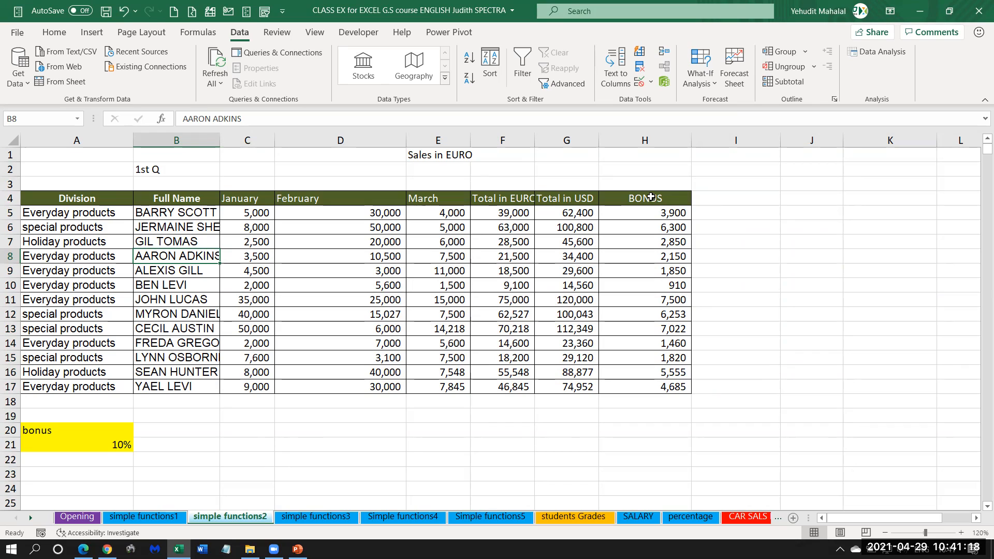
Move the BONUS data H4:H17 away from the table to start at I6 and inspect its first formula in I7.
drag(805, 200, 821, 346)
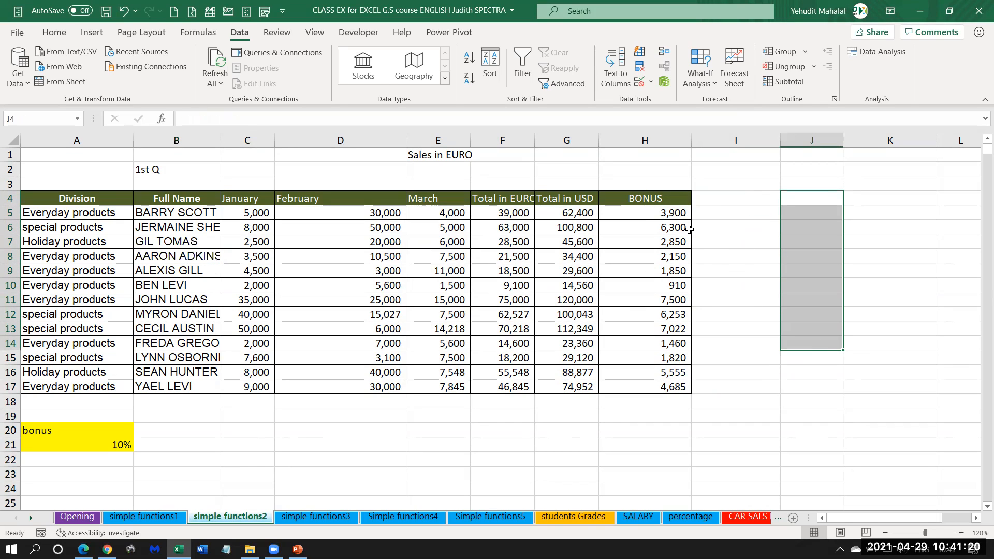
drag(654, 200, 654, 387)
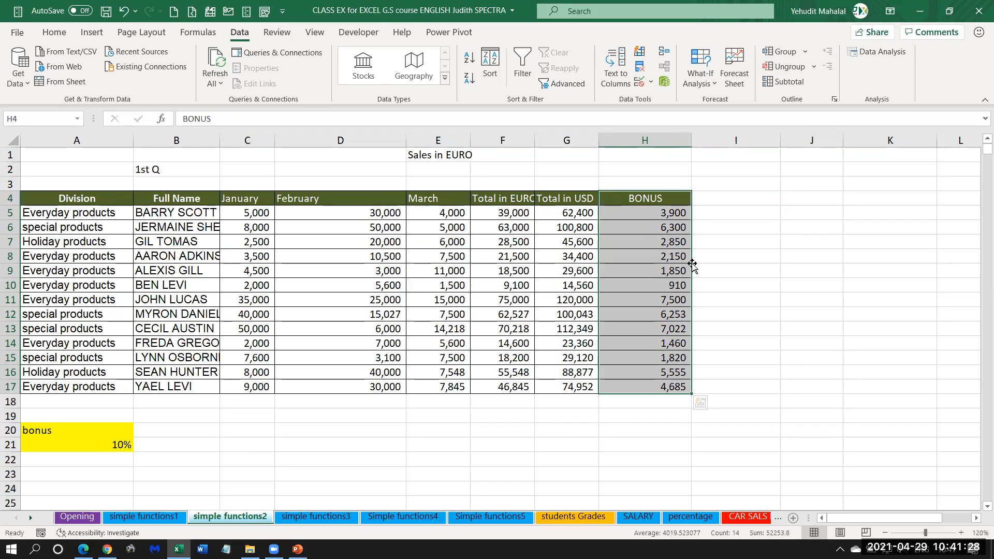
drag(693, 266, 918, 238)
drag(845, 256, 745, 316)
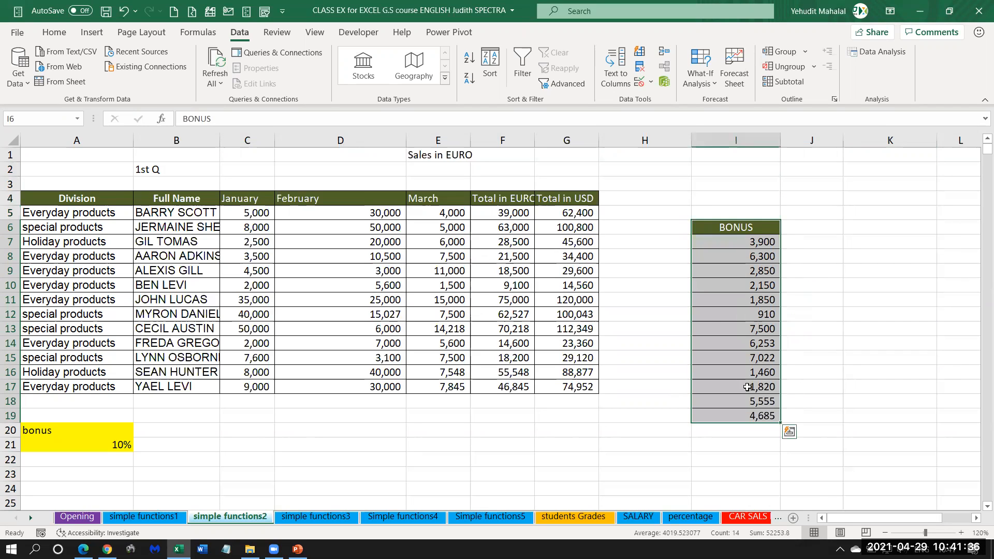
click(740, 245)
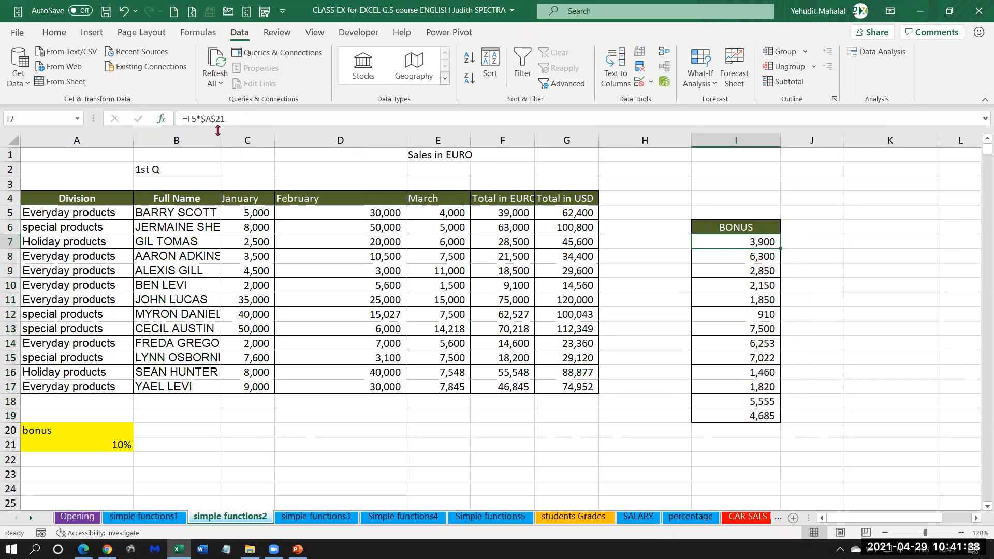
Move the BONUS block I6:I19 back beside the table to start at H4.
drag(737, 231, 718, 418)
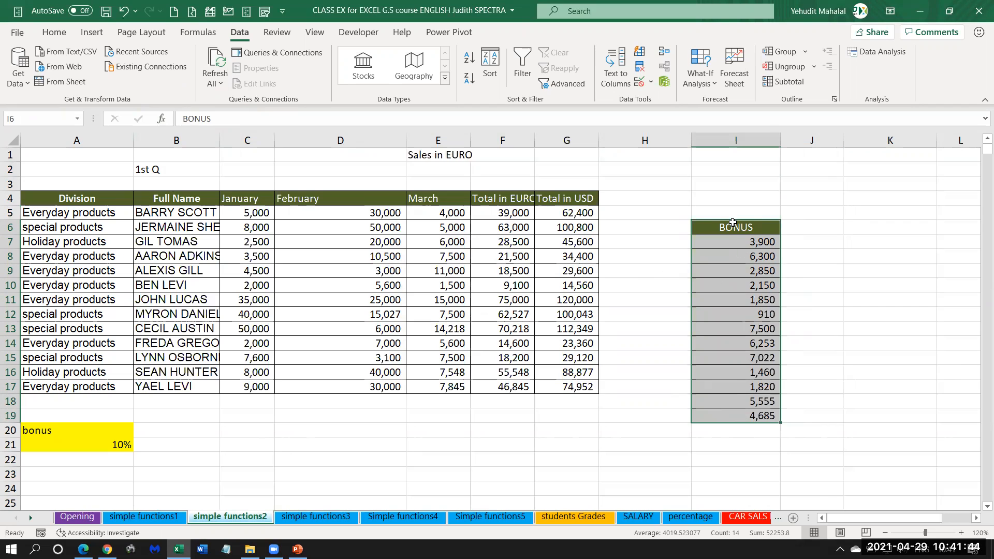
drag(732, 221, 631, 207)
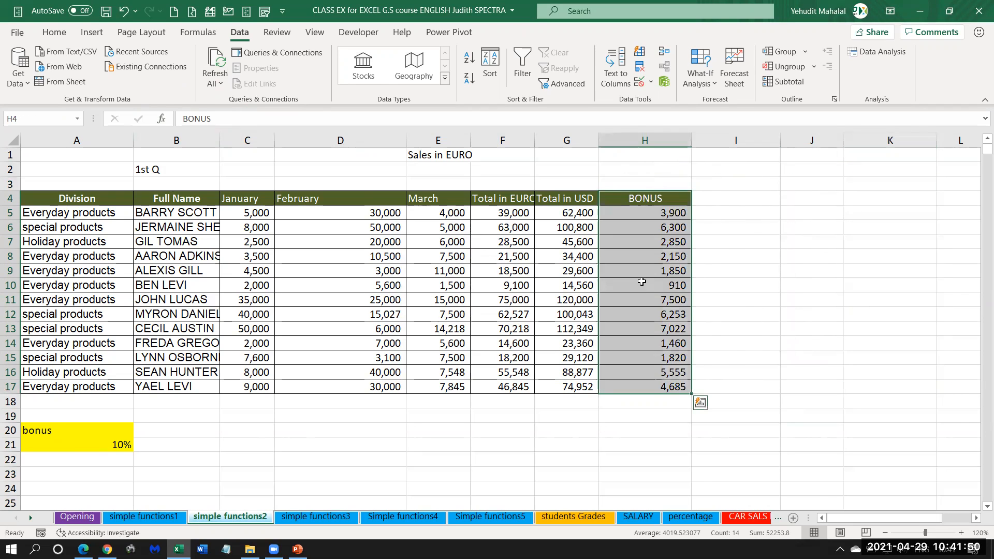
click(546, 271)
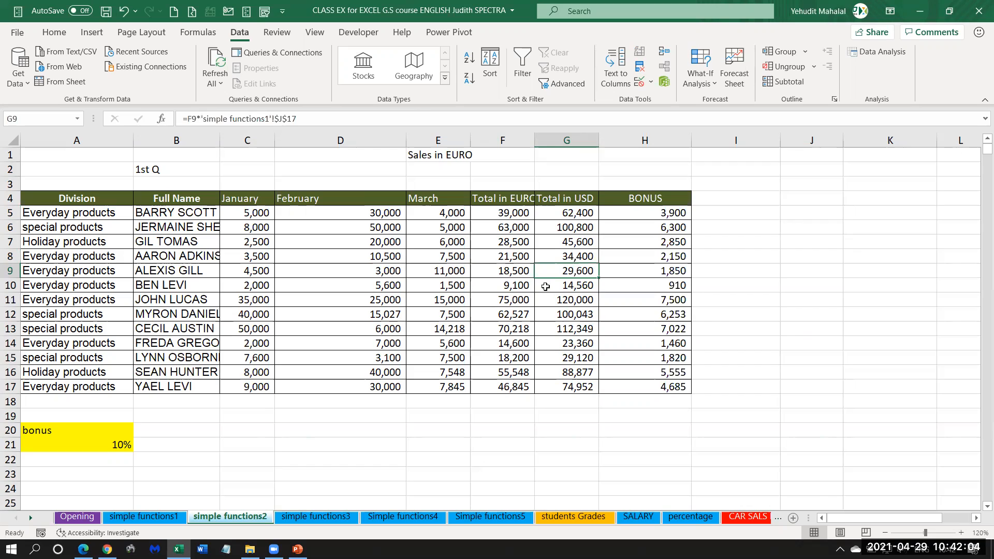
Move the 1st Q label from B2 to A2 and select columns B and C.
click(203, 254)
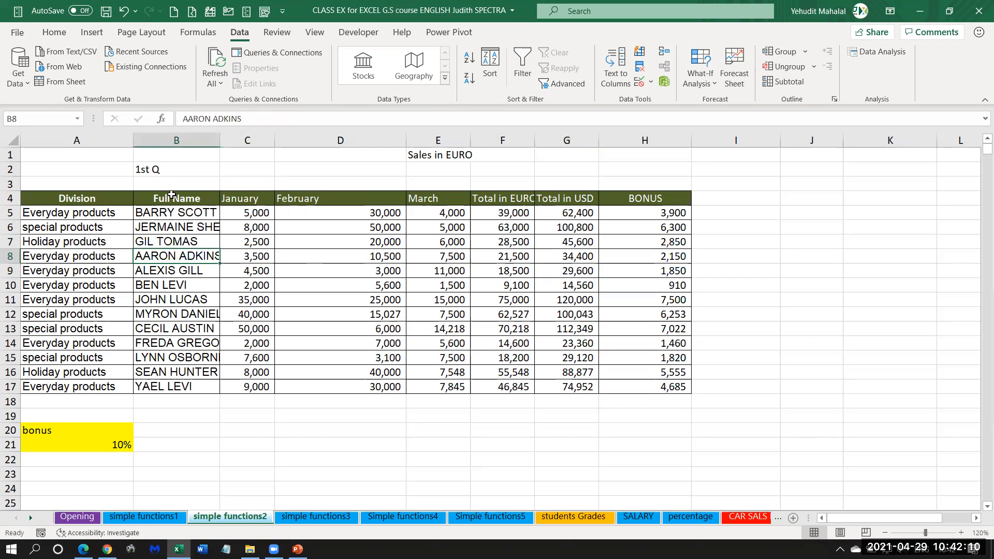
drag(173, 136, 250, 139)
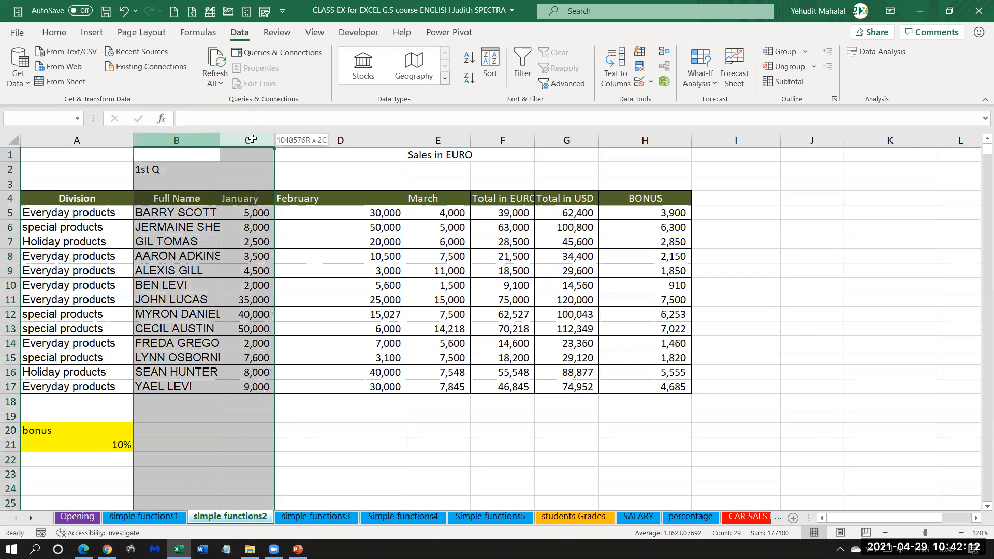
click(168, 169)
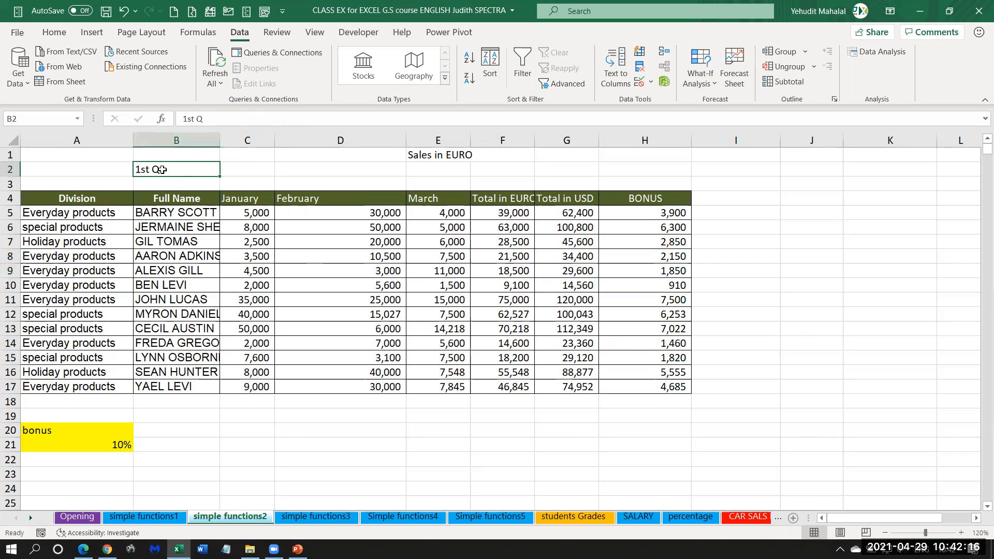
drag(175, 166, 104, 168)
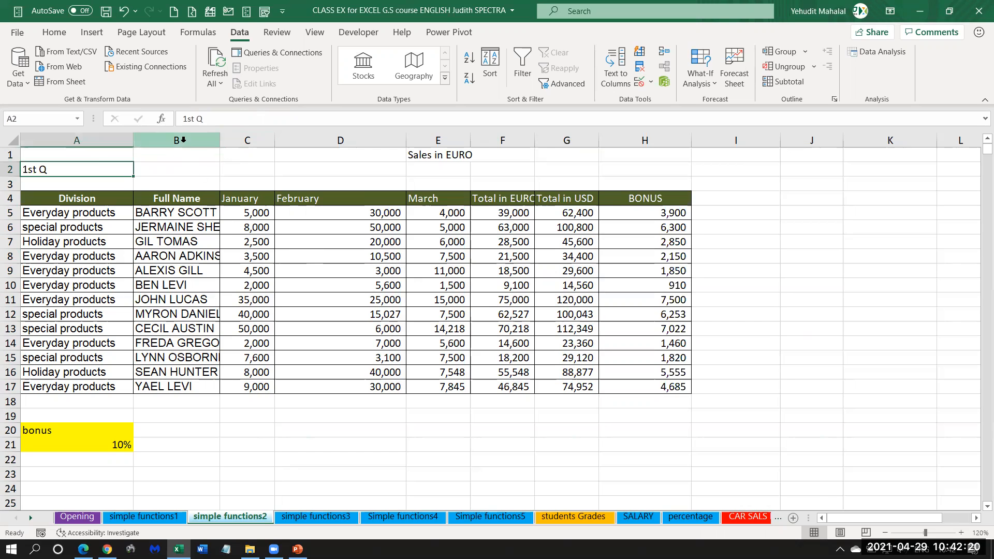
drag(180, 139, 244, 155)
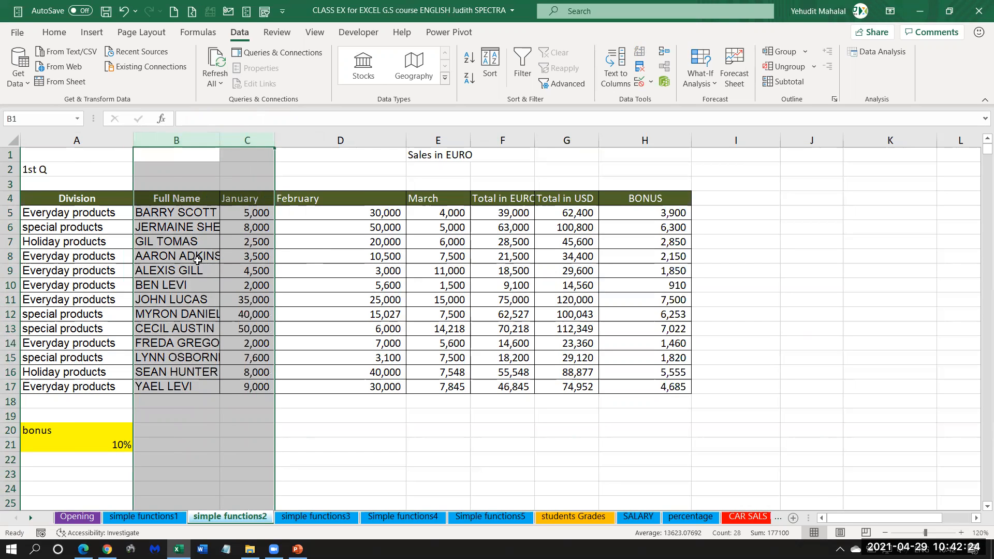
click(181, 213)
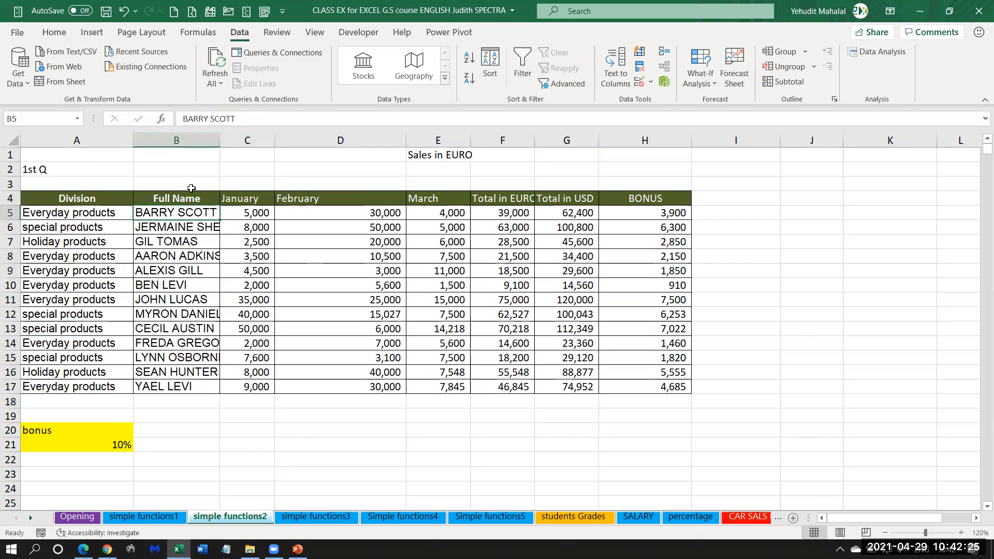
Undo the 1st Q, BONUS and full-name block moves, and redo only the move of the D4:J17 block to B4.
click(123, 12)
click(123, 13)
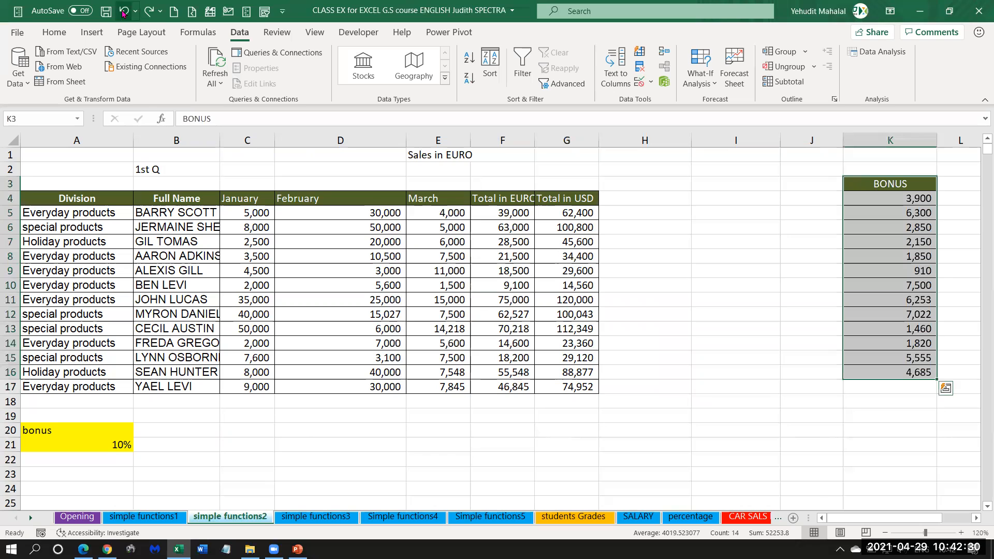
click(123, 13)
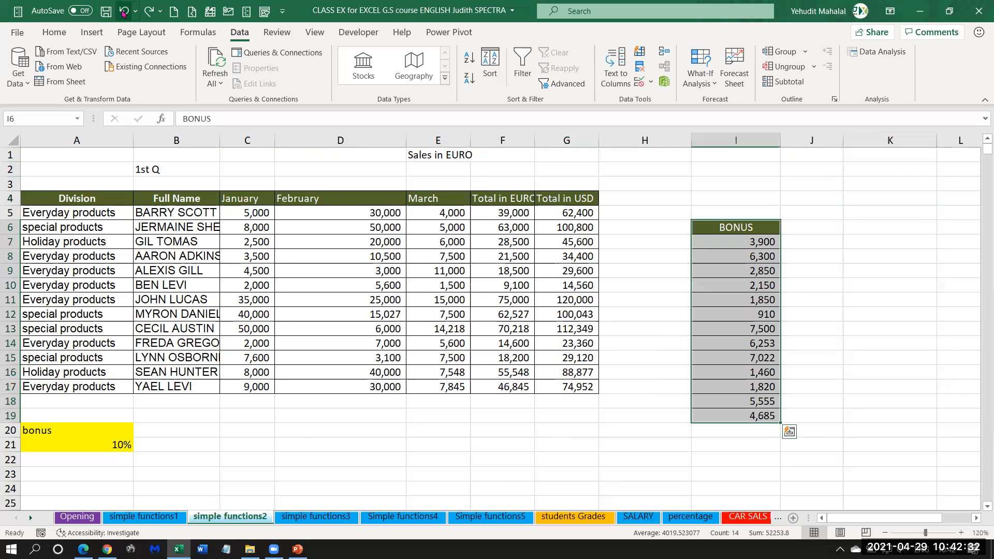
click(123, 13)
click(124, 13)
click(124, 13)
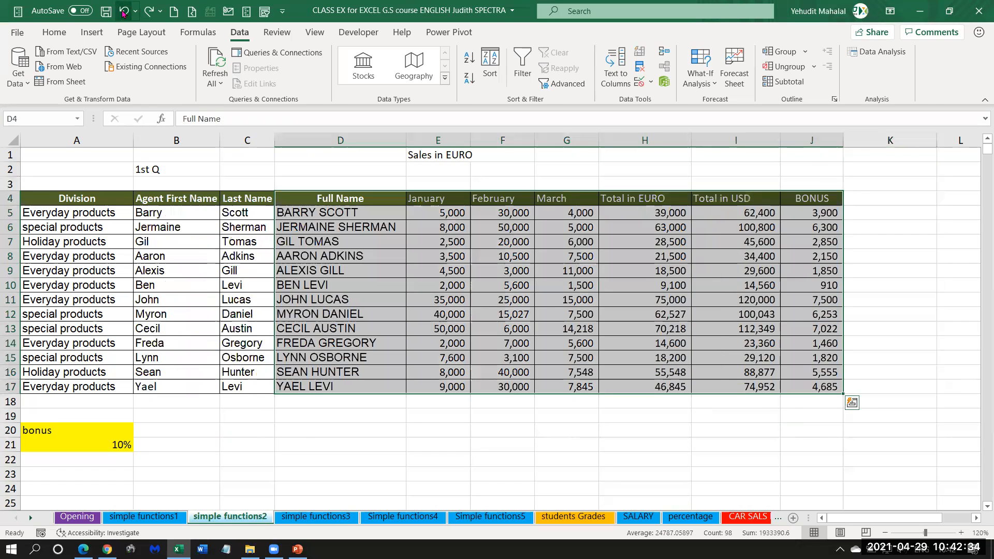
click(149, 11)
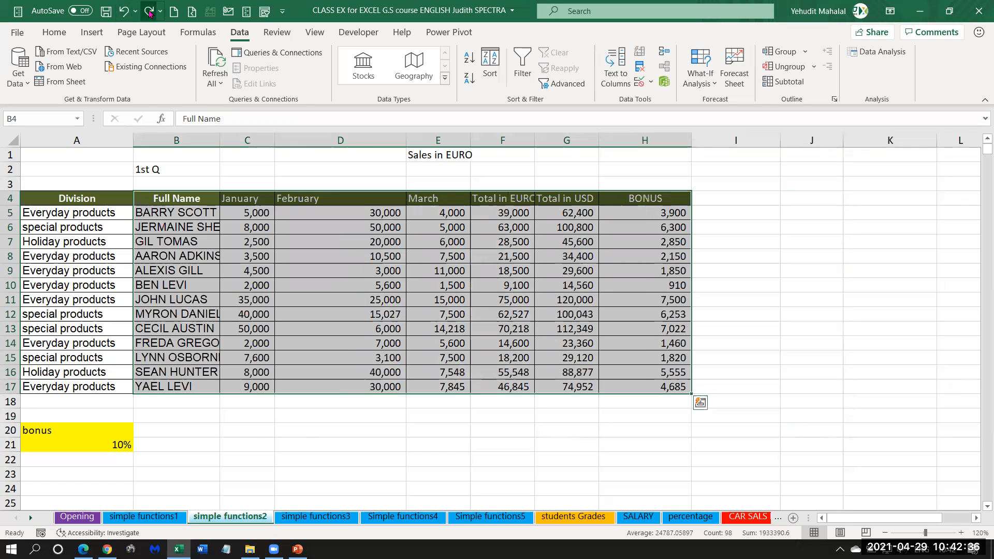
click(194, 212)
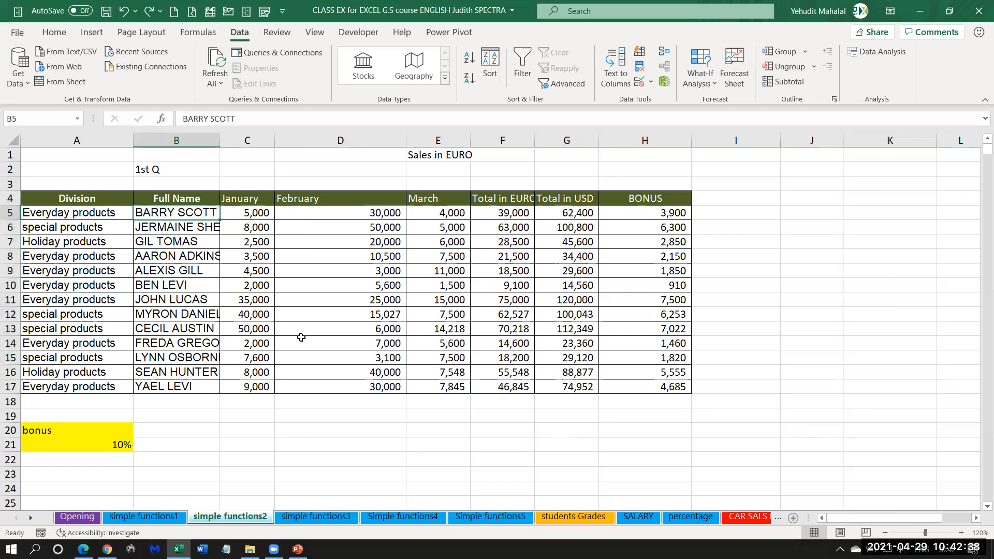
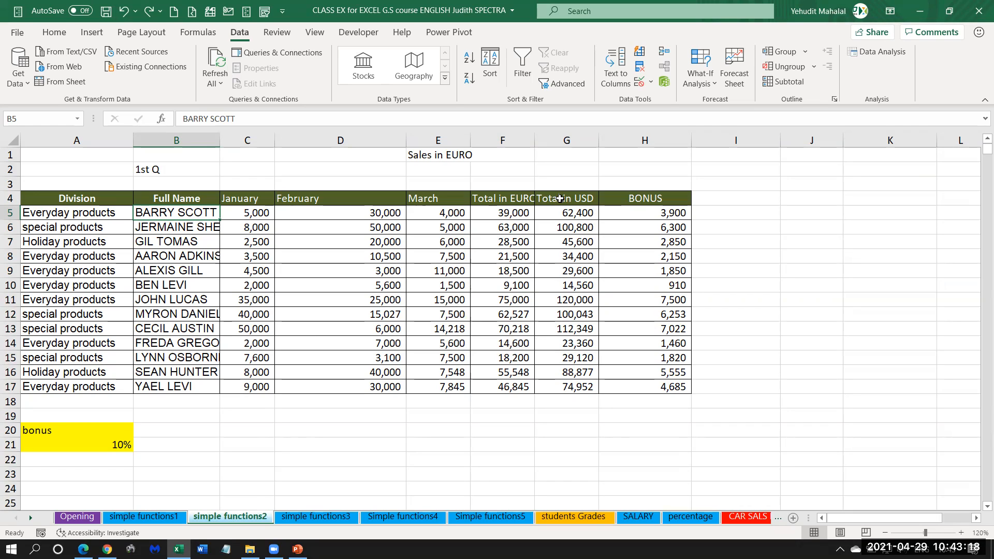
Widen column F to fit its header and inspect formulas in the Total in EURO and Total in USD columns.
drag(535, 139, 560, 138)
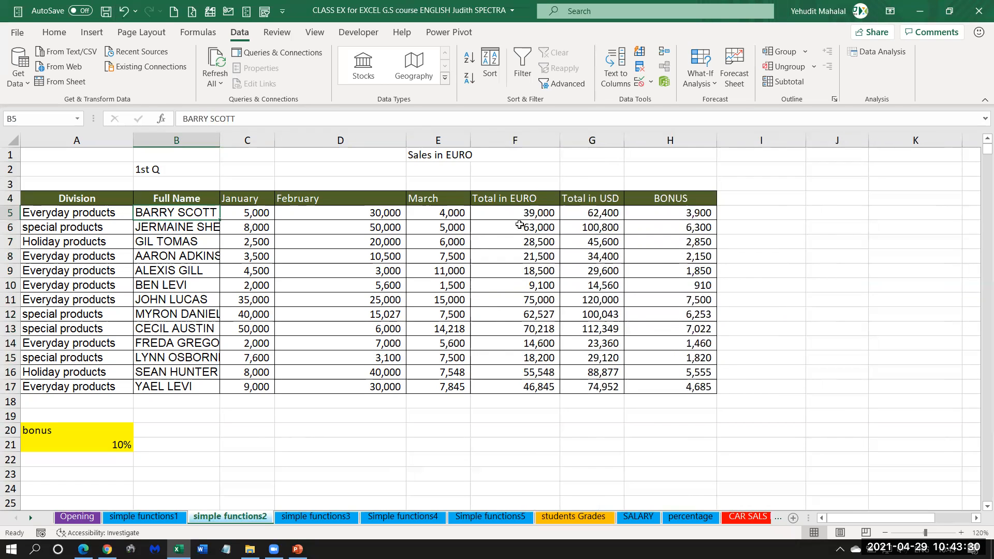
click(500, 213)
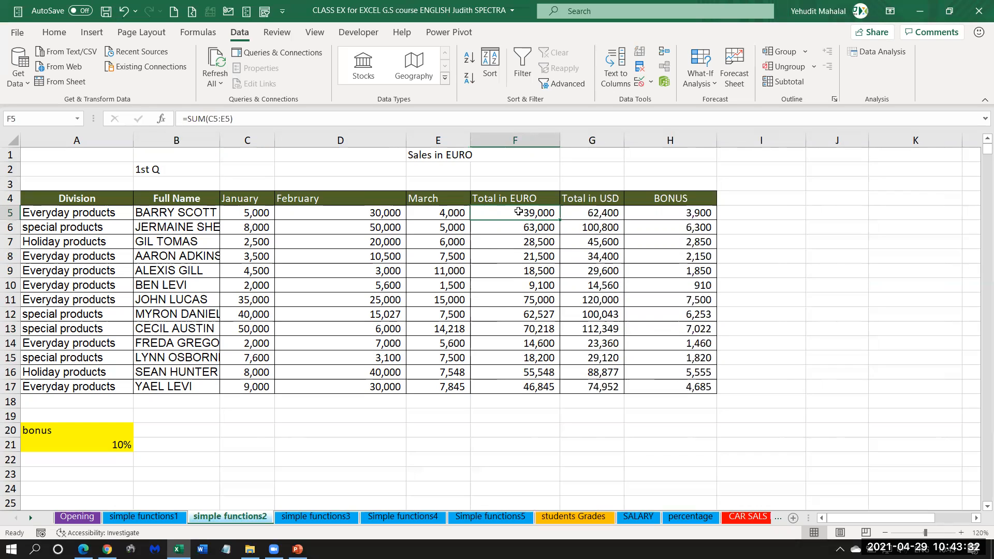
click(516, 257)
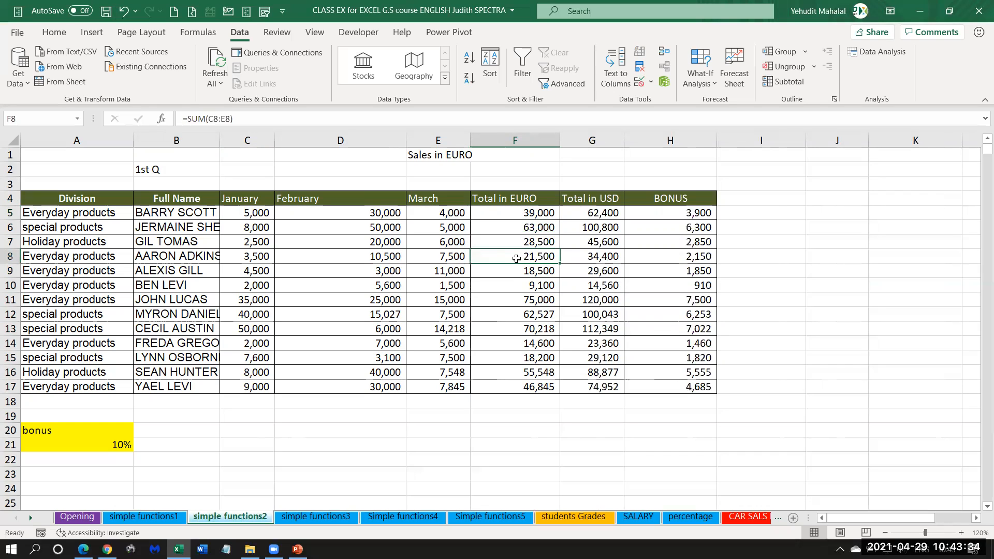
click(519, 301)
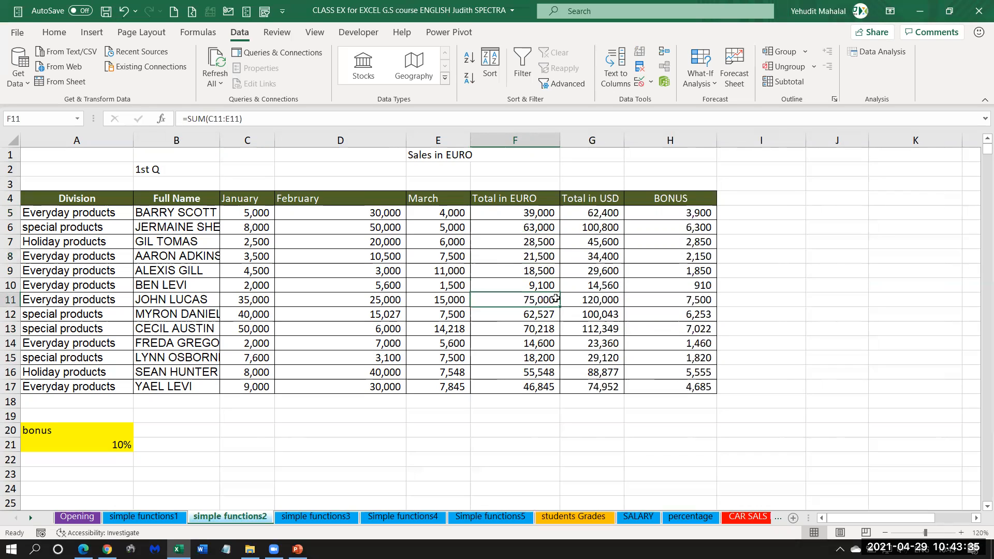
shift+click(527, 310)
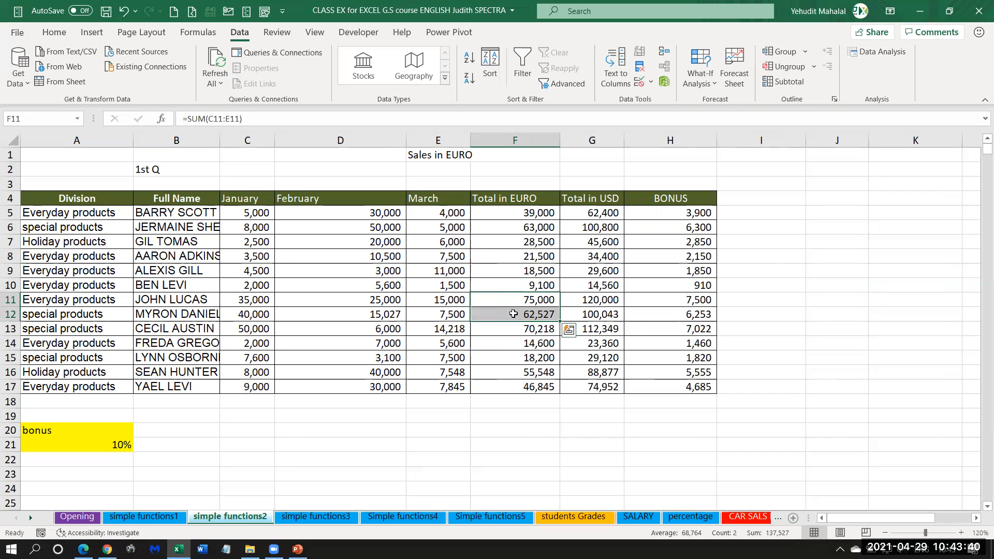
click(578, 244)
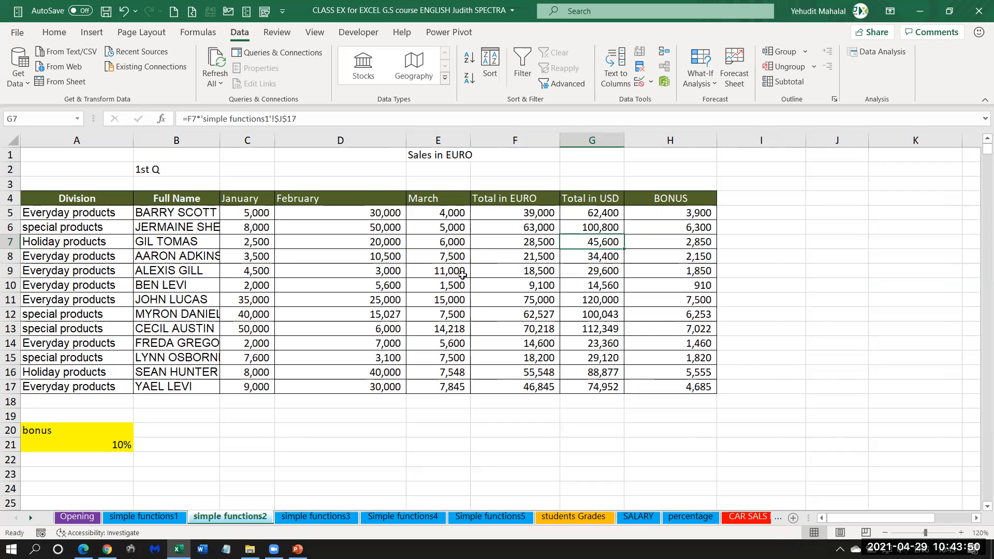
Manually fill the Total in EURO cell F11 with standard yellow.
click(510, 302)
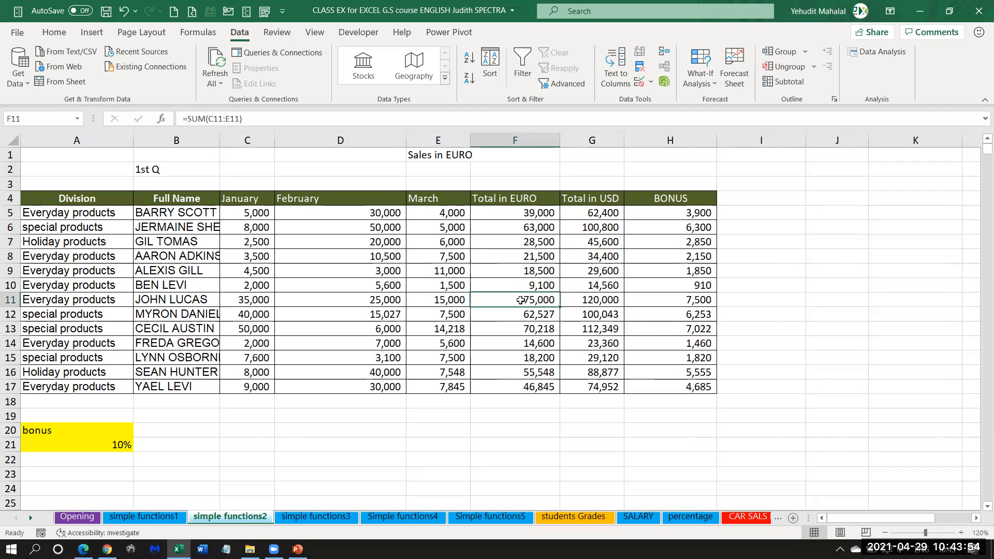
click(56, 35)
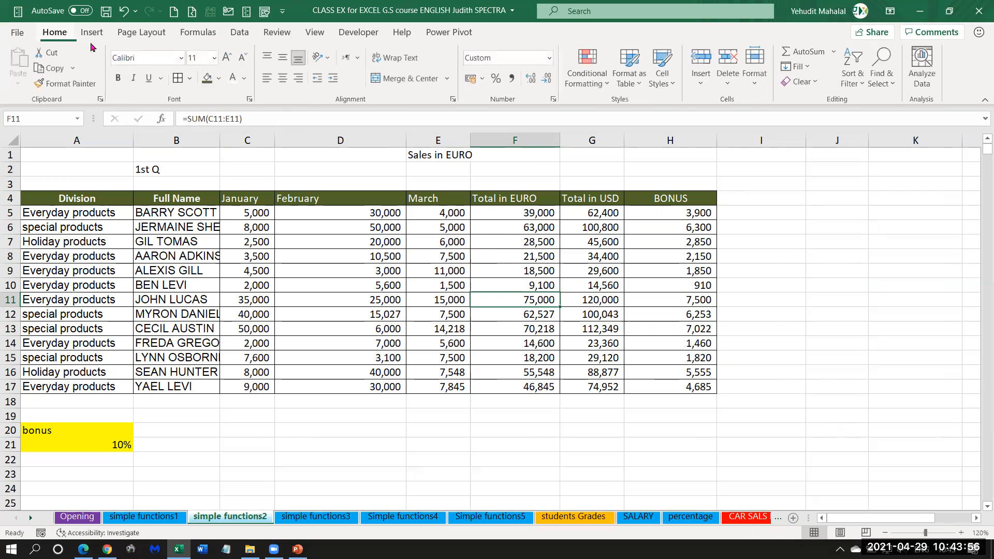
click(220, 79)
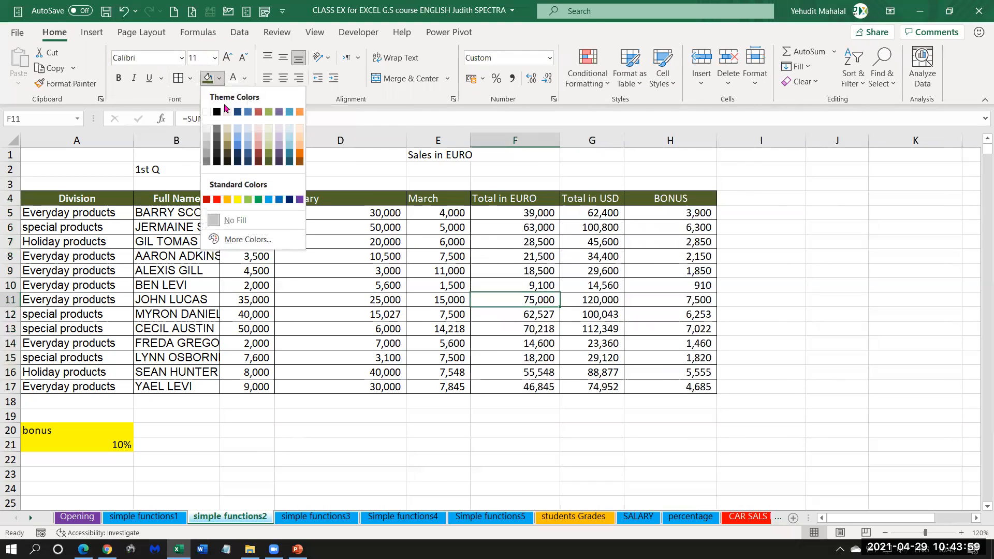
click(238, 200)
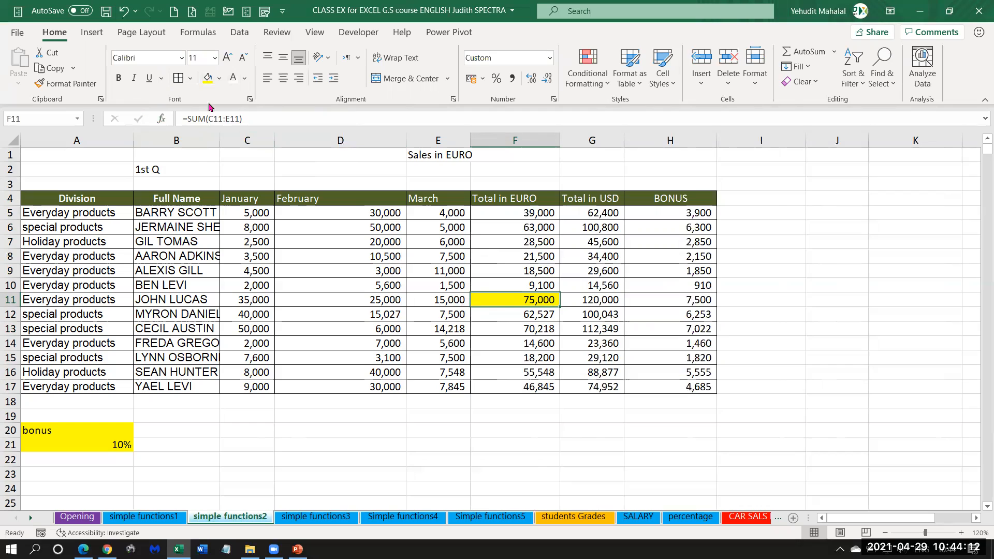
Select the monthly values C11:E11 that feed the row 11 total, and clear the January value in C11.
drag(453, 303, 276, 300)
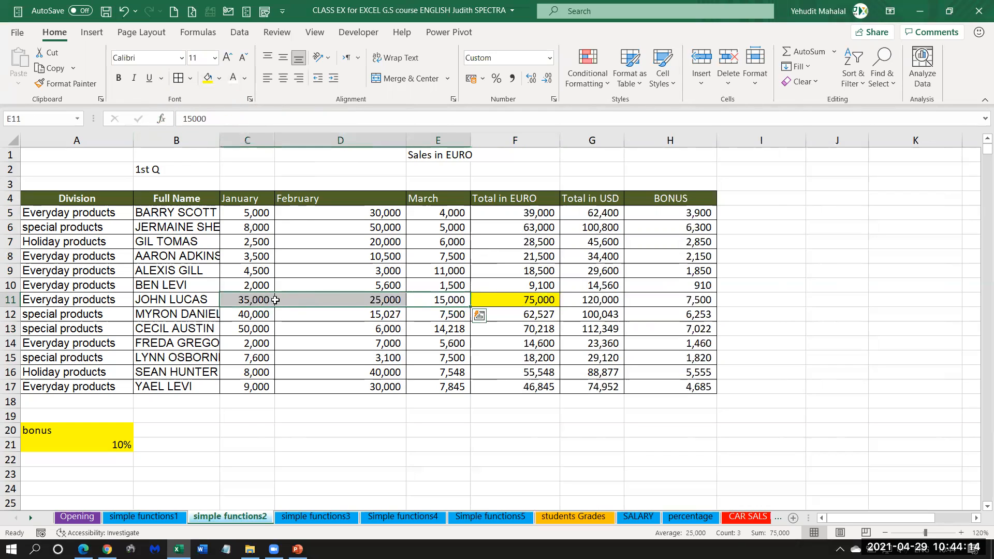
click(243, 302)
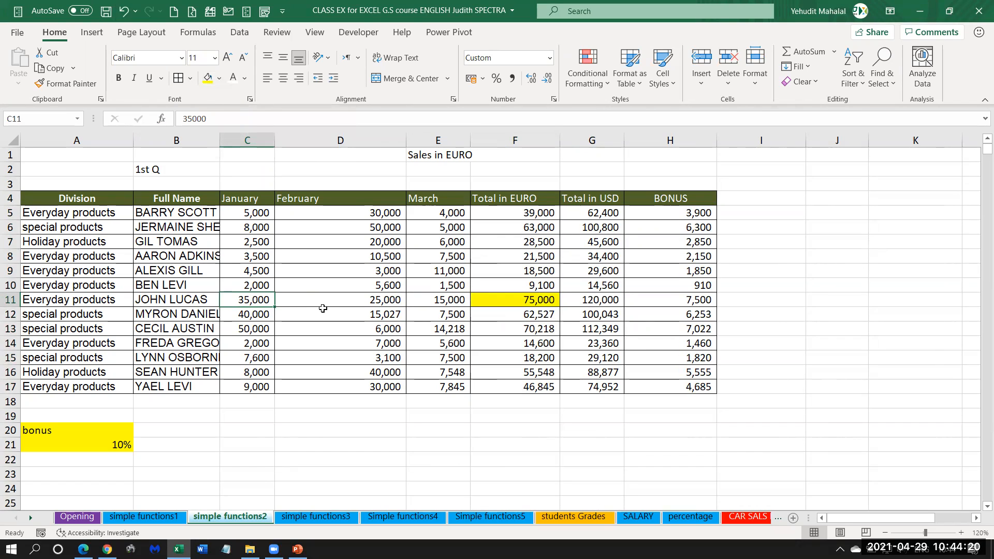
key(Delete)
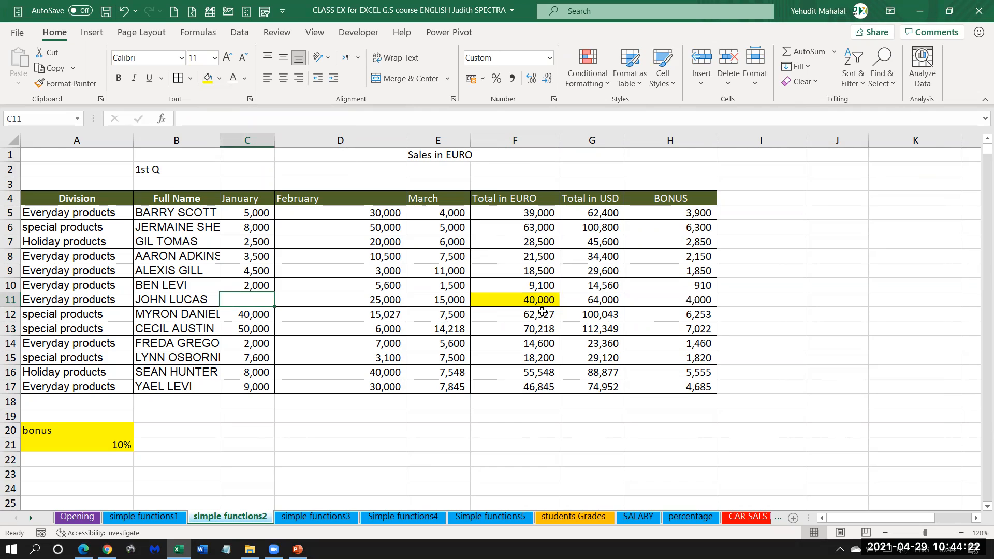
Check the total in F11 and undo both the clearing of C11 and the yellow fill.
click(521, 302)
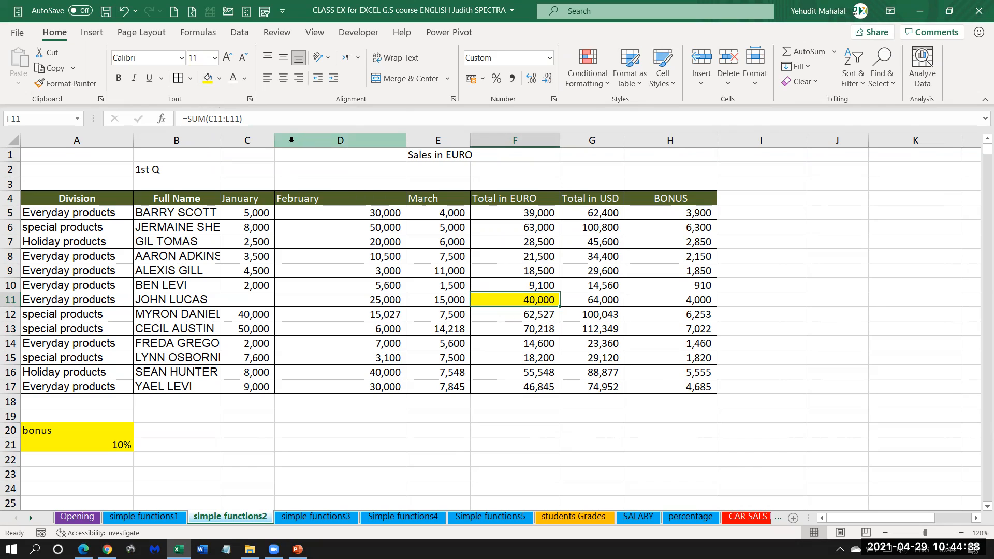
click(125, 11)
click(124, 12)
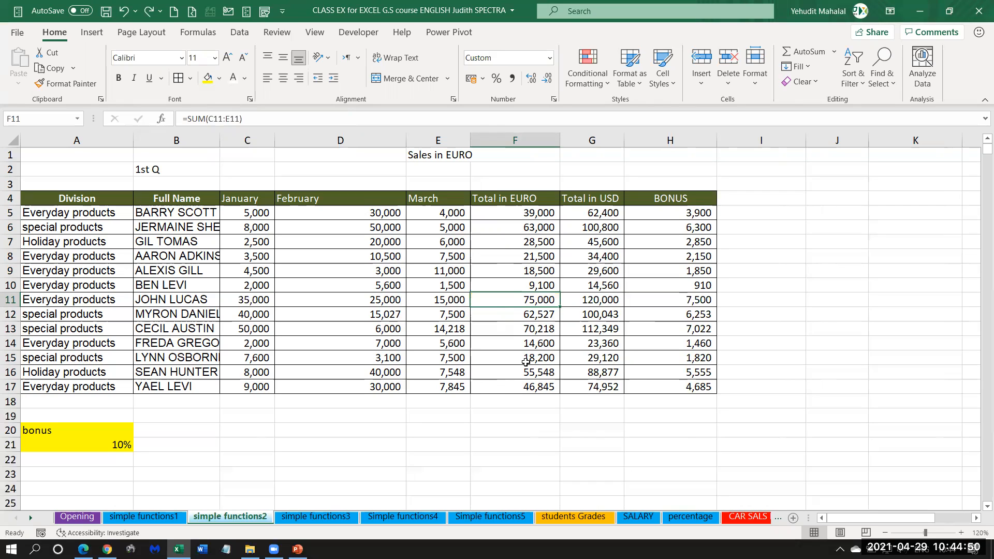
Apply a Greater Than conditional formatting rule to F5:F17 with threshold 50000 and Yellow Fill with Dark Yellow Text.
drag(512, 211, 510, 391)
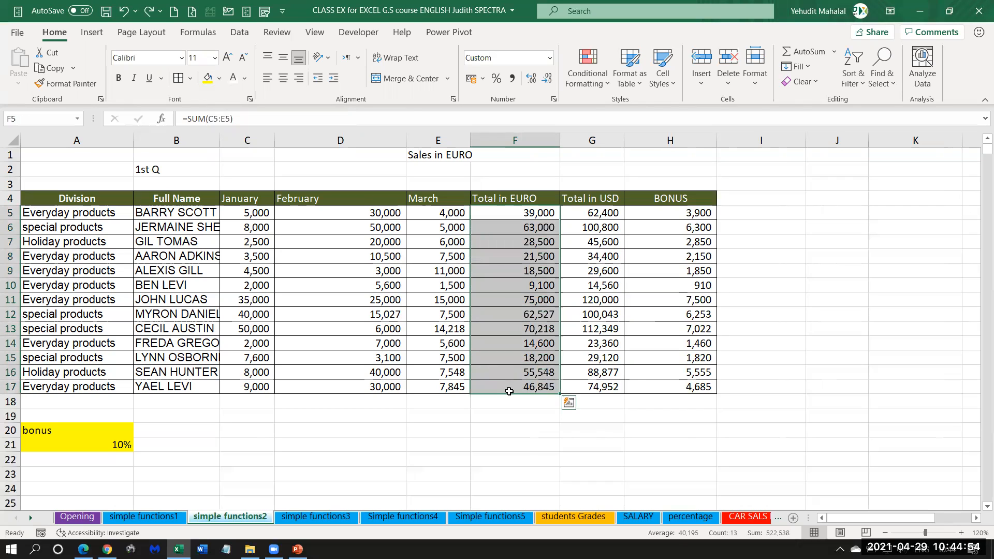
drag(516, 213, 511, 388)
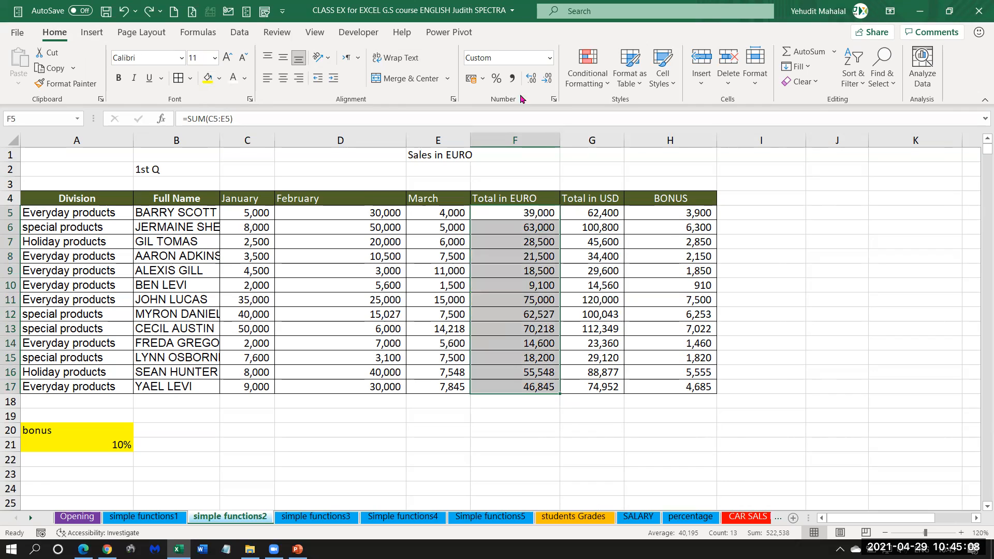
click(586, 62)
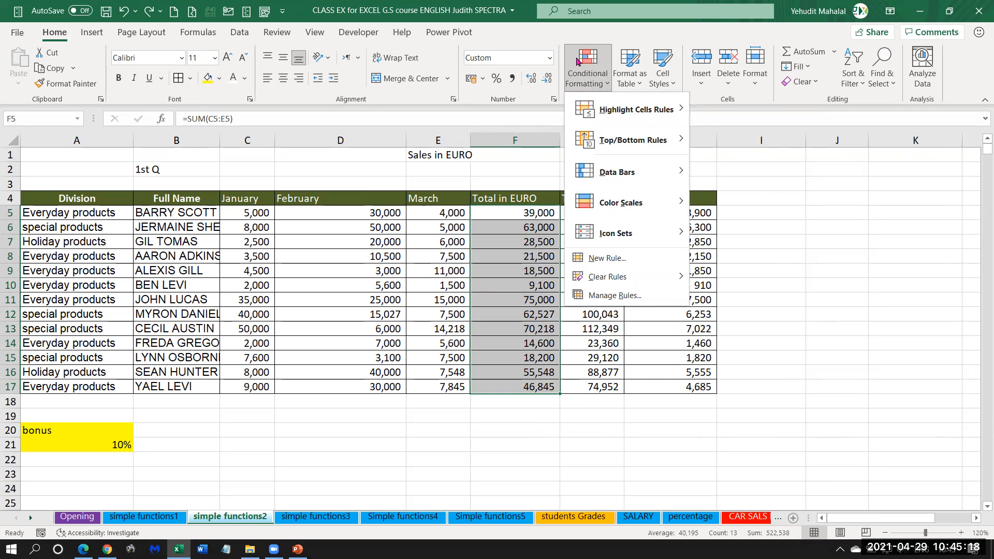
mouse_move(618, 114)
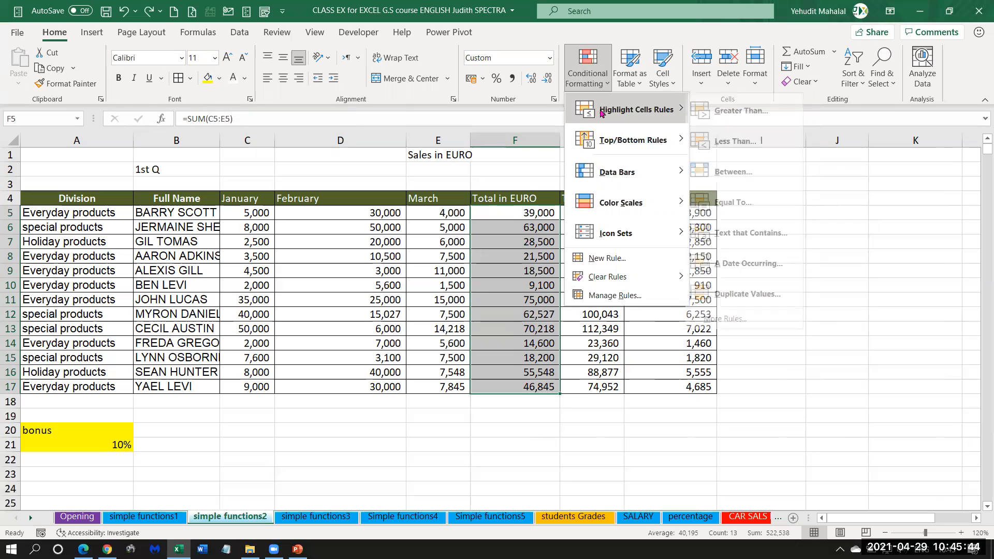
click(764, 115)
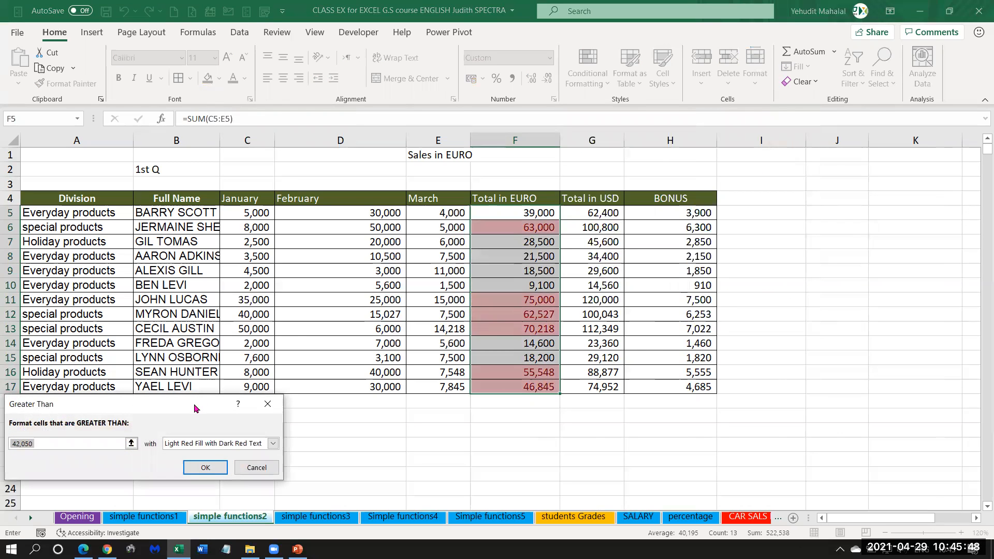
drag(197, 407, 771, 199)
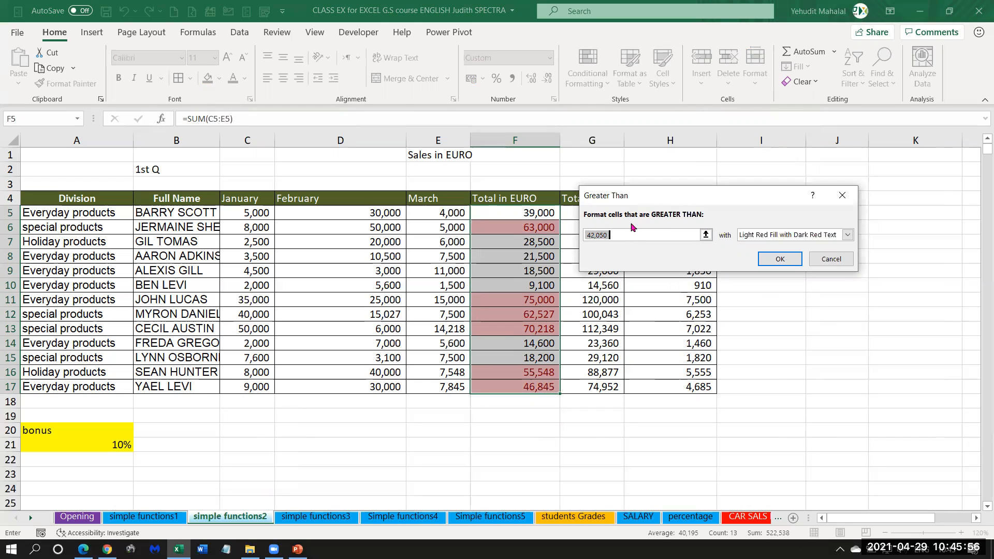
key(BackSpace)
text(50)
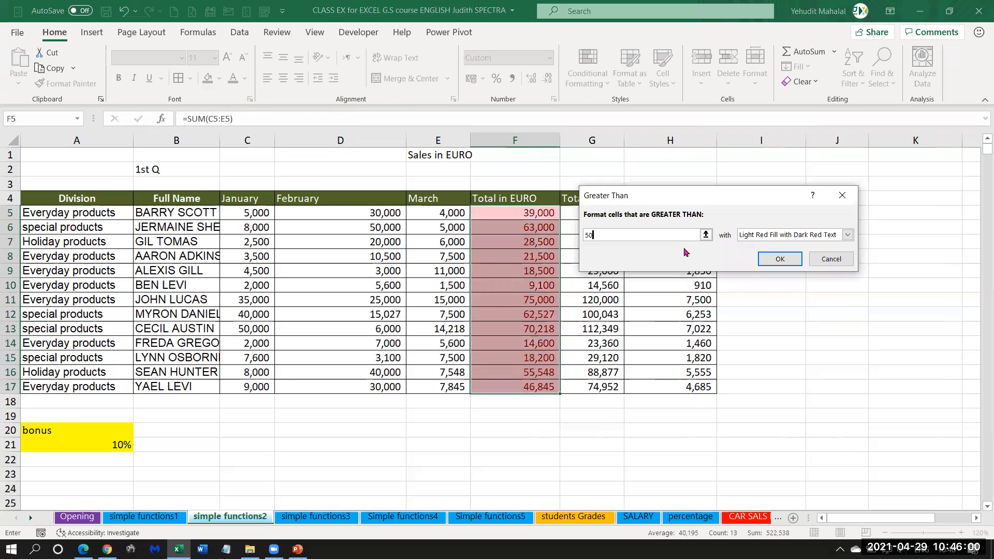
text(000)
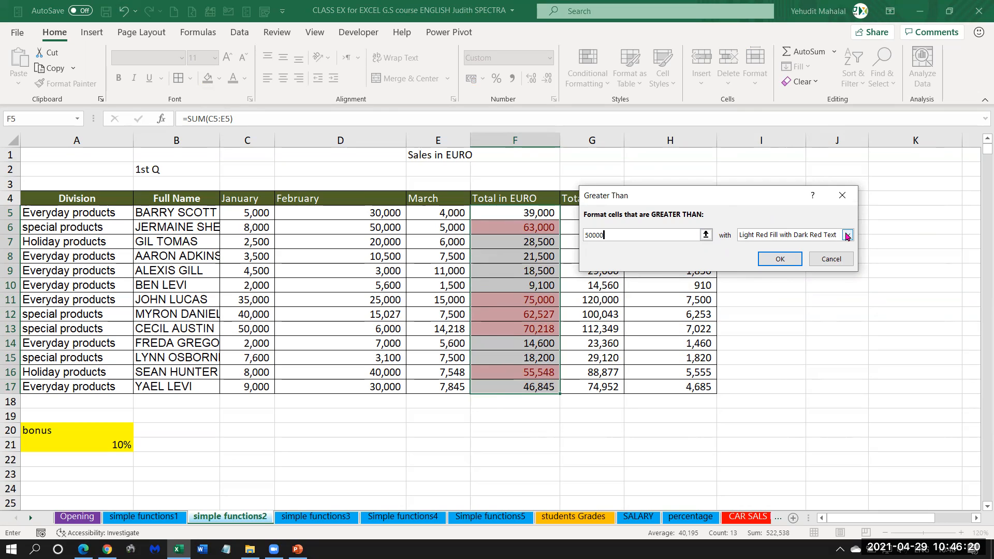
click(847, 236)
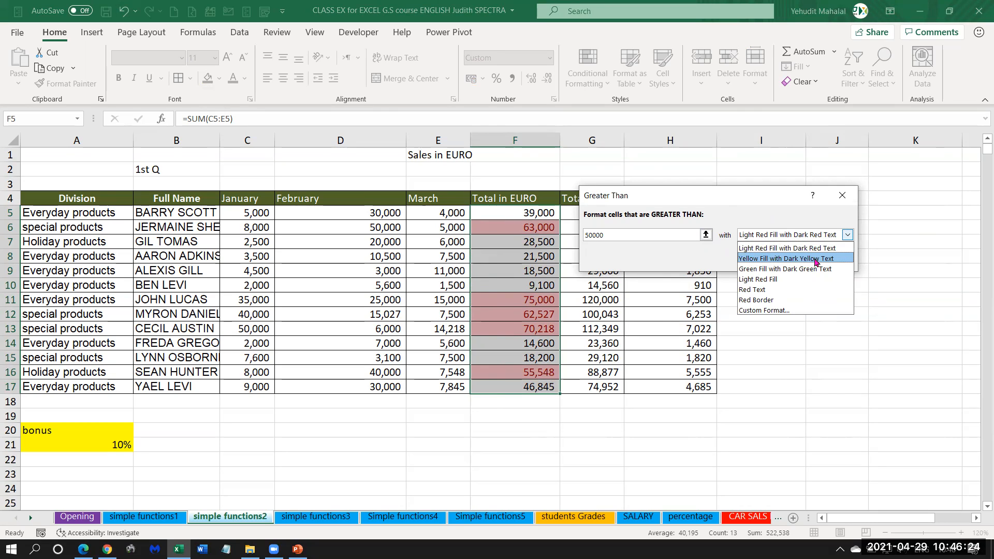
click(815, 260)
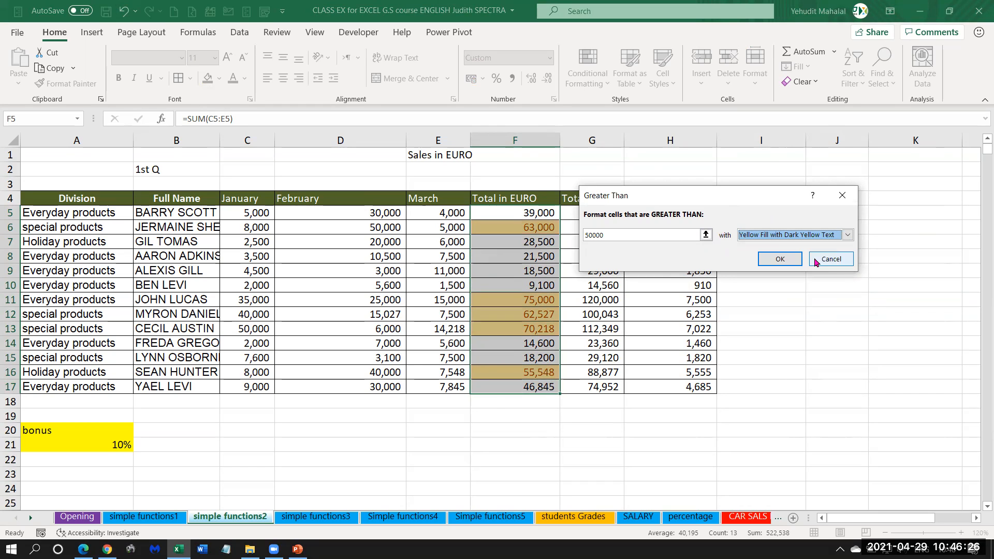
click(783, 260)
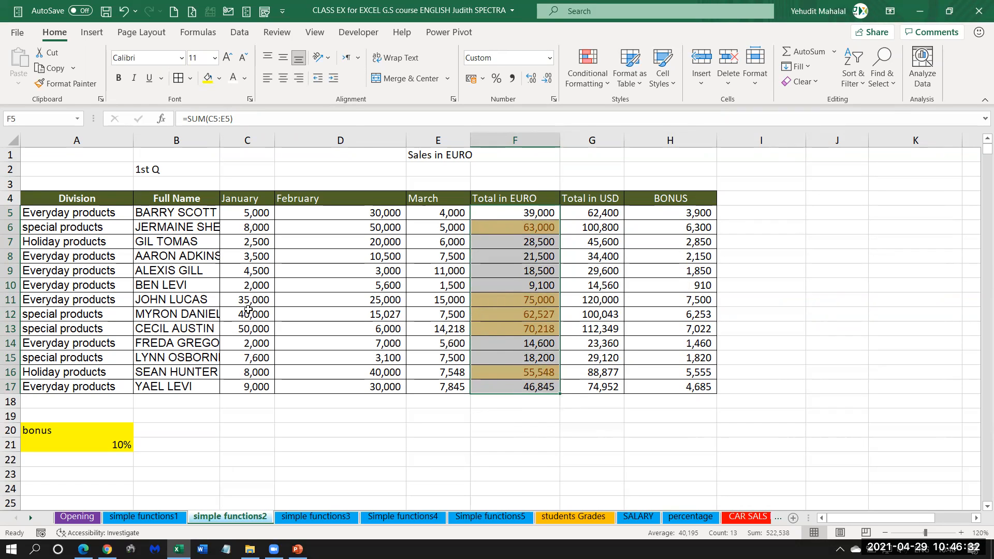
Test the rule by clearing the January value in C11 and checking the total in F11.
click(207, 300)
click(514, 300)
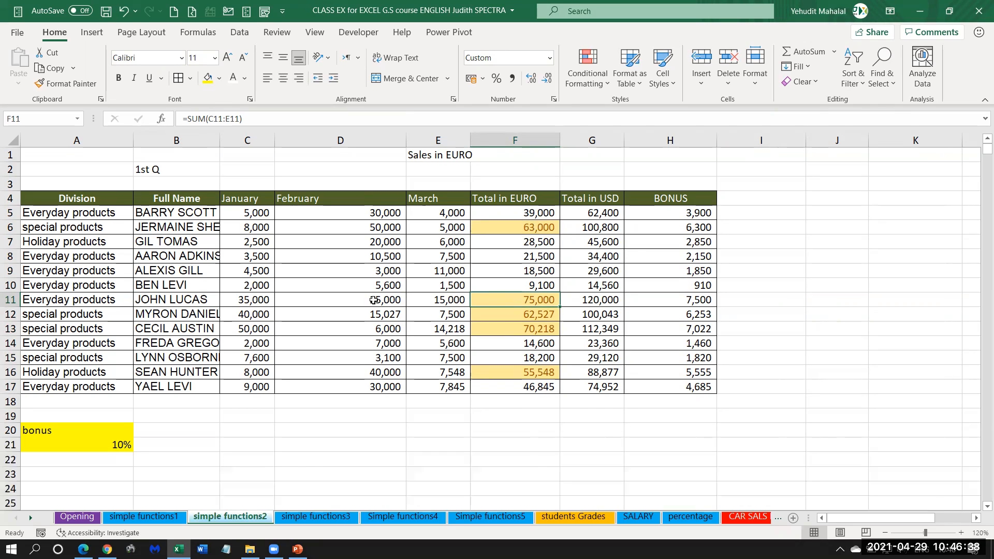
click(247, 300)
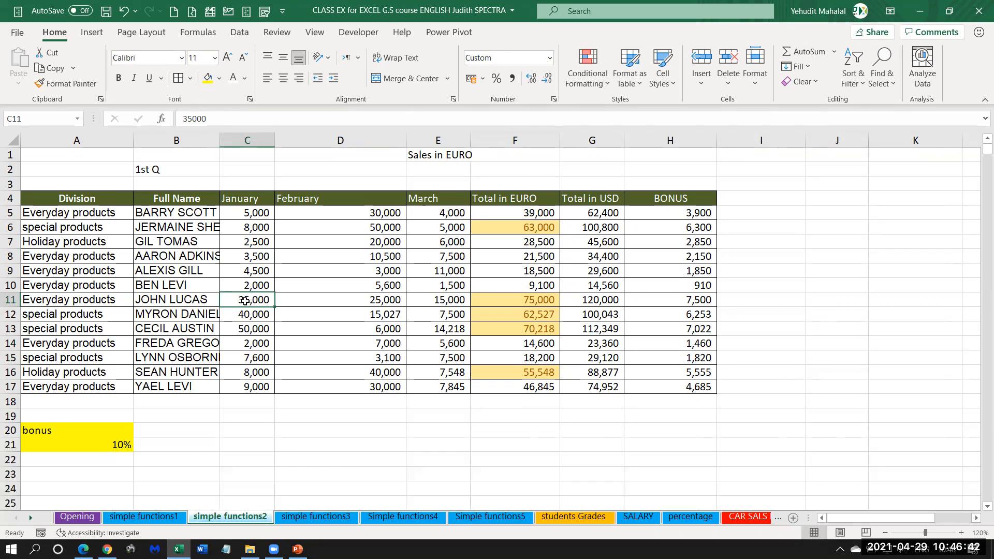
key(Delete)
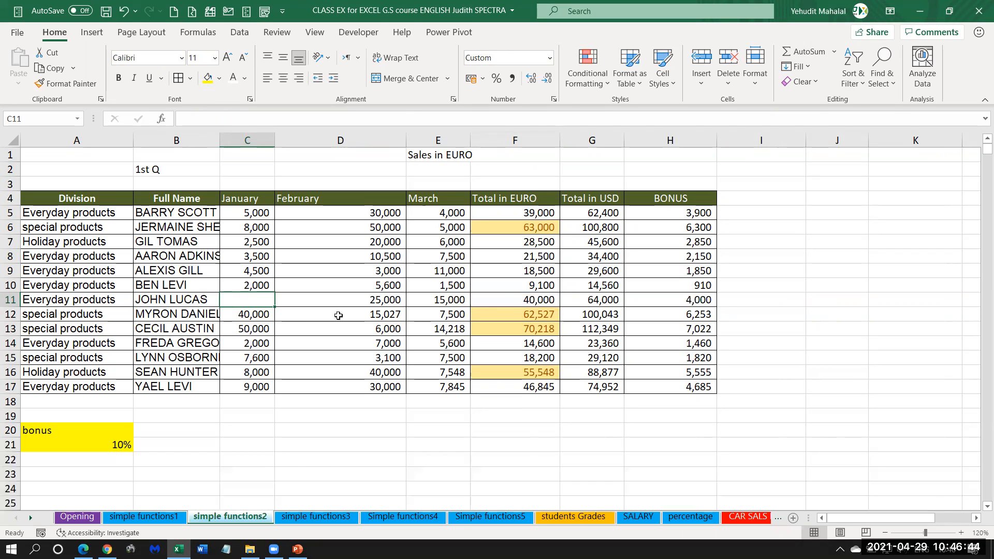
click(509, 302)
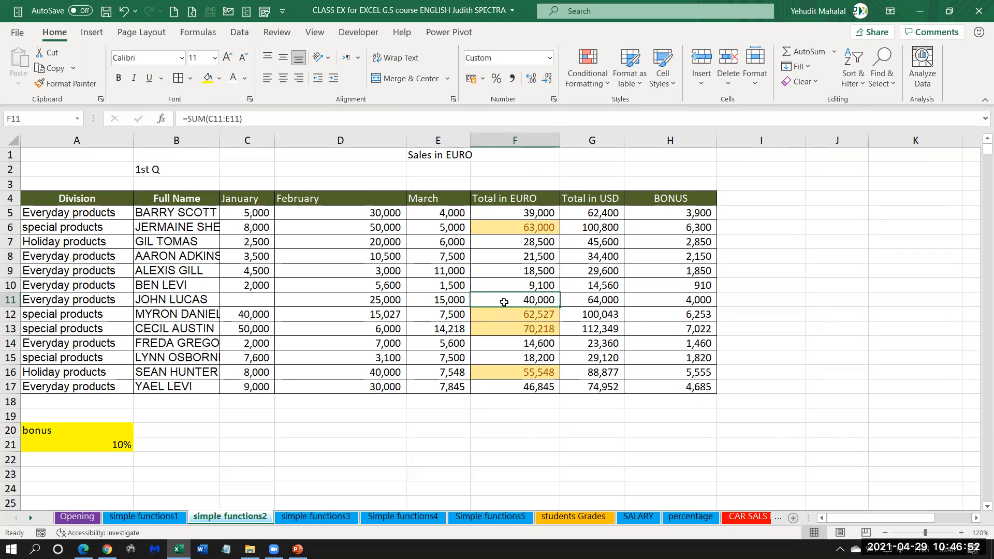
Check the row 5 total in F5 and set the January value in C5 to 16000.
click(176, 214)
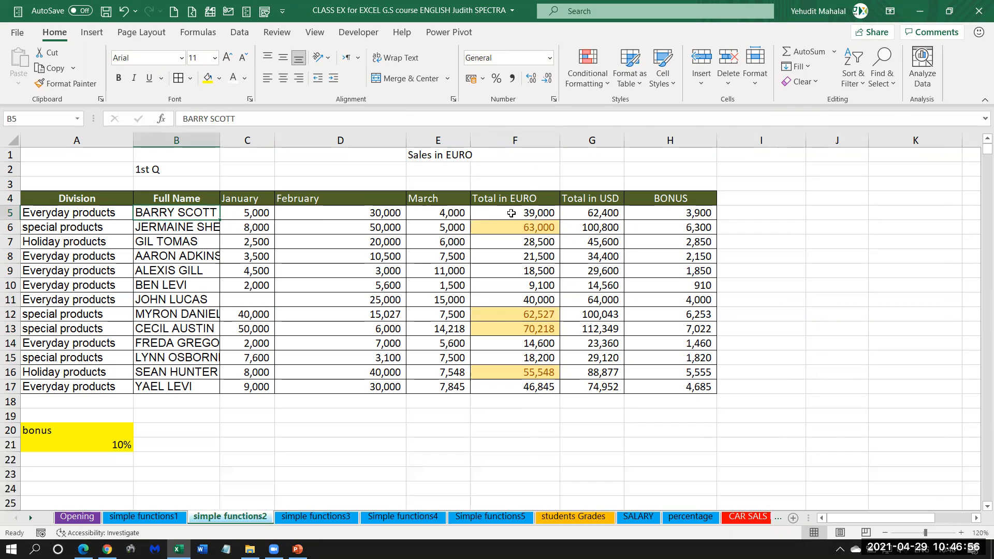
click(514, 212)
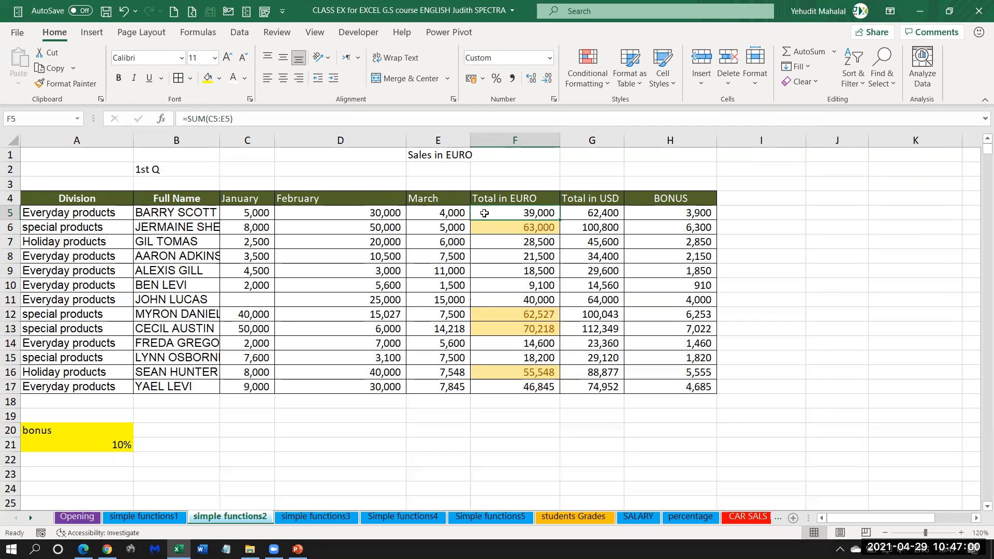
click(253, 212)
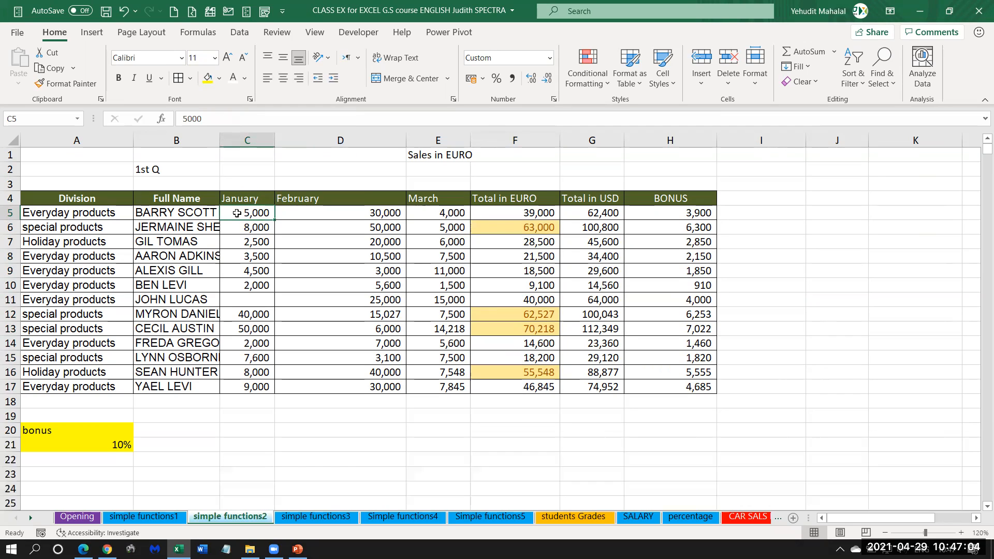
text(16)
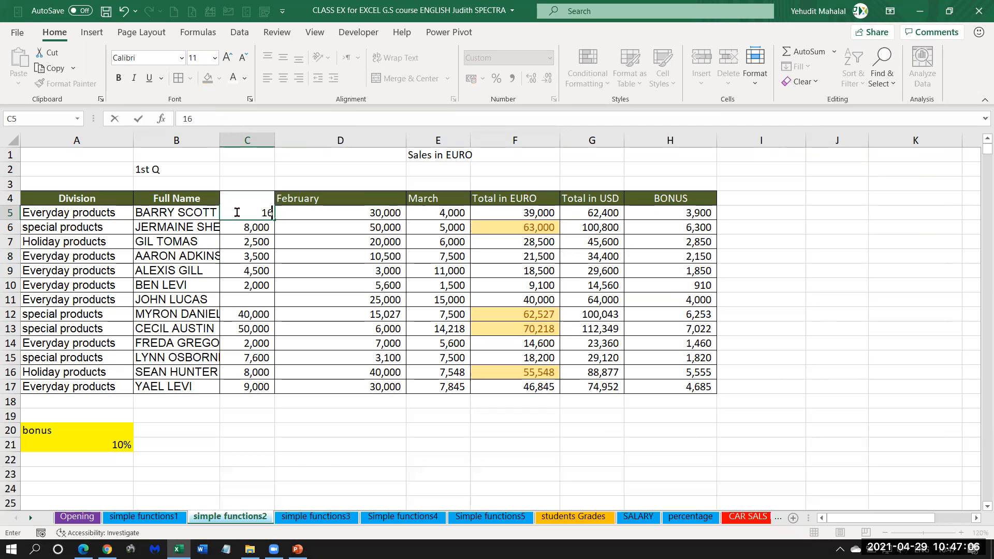
text(000)
key(Return)
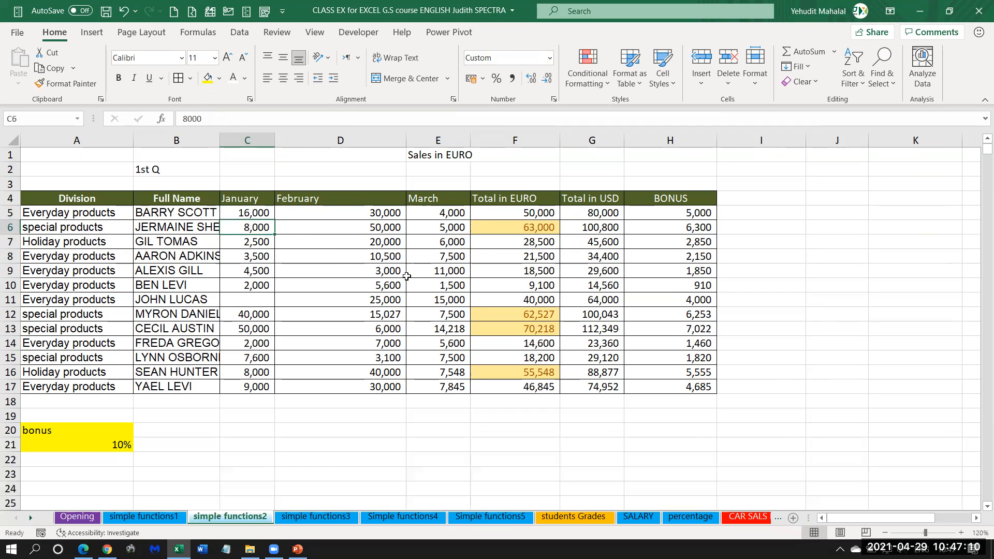
Apply an Equal To conditional formatting rule to F5:F17 with value 50000 and Yellow Fill with Dark Yellow Text.
click(501, 213)
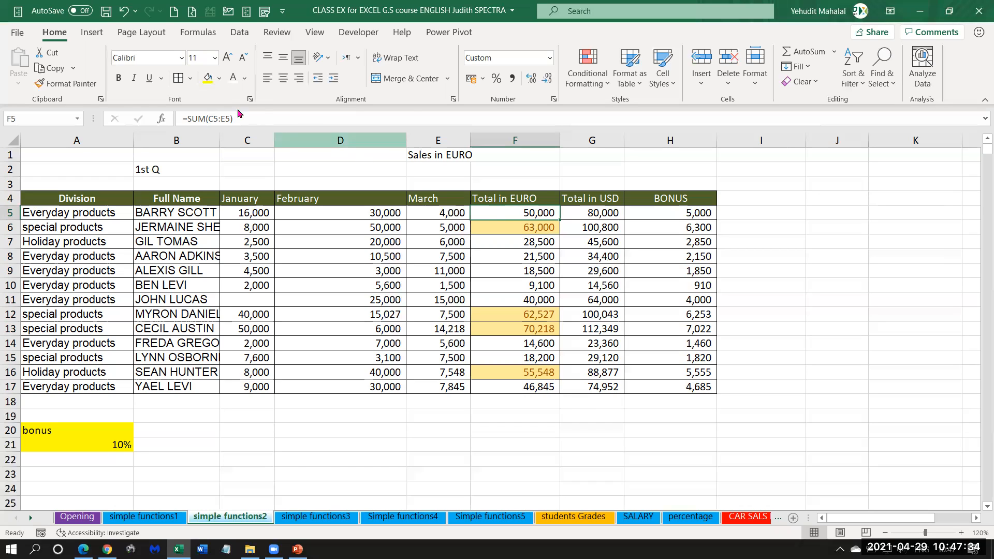
drag(517, 213, 518, 387)
click(583, 62)
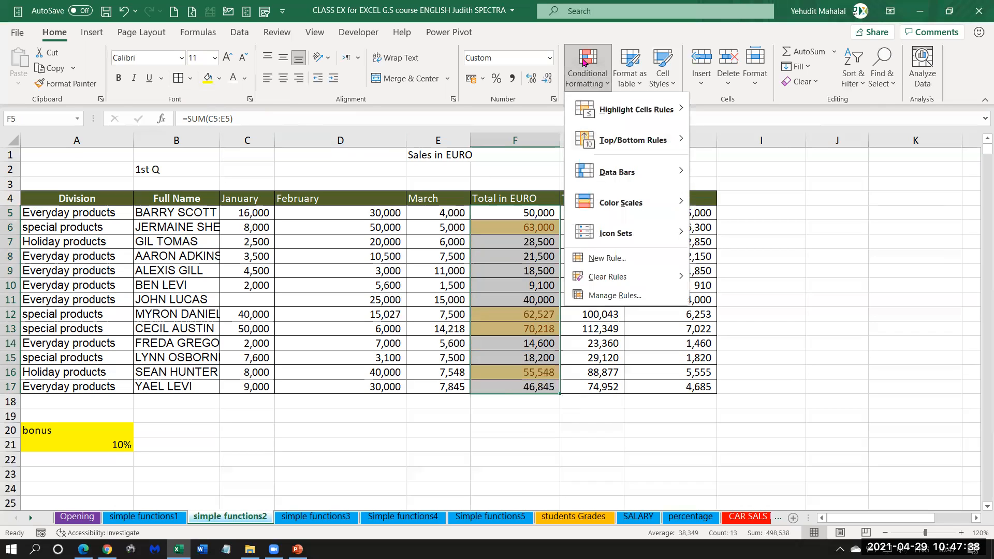
mouse_move(619, 115)
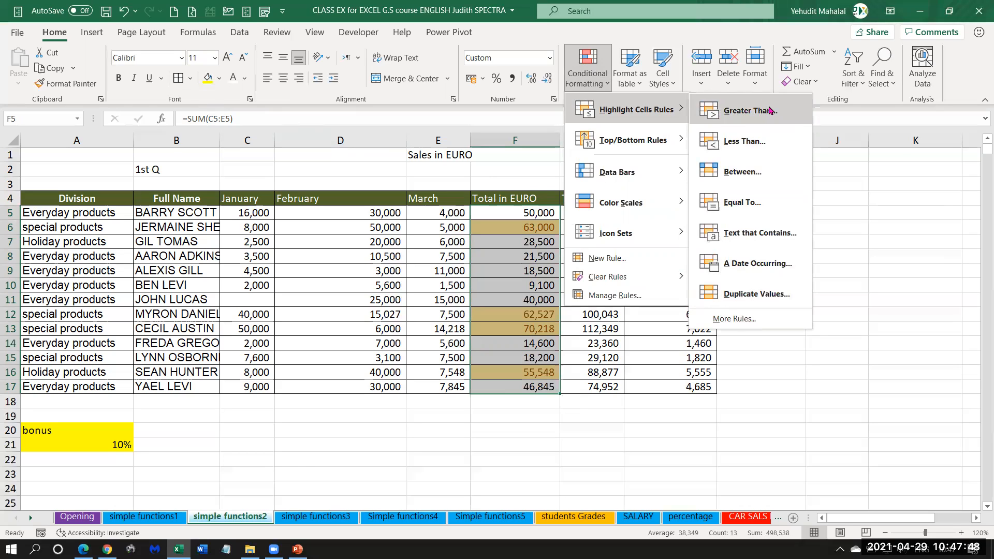
click(740, 202)
text(50000)
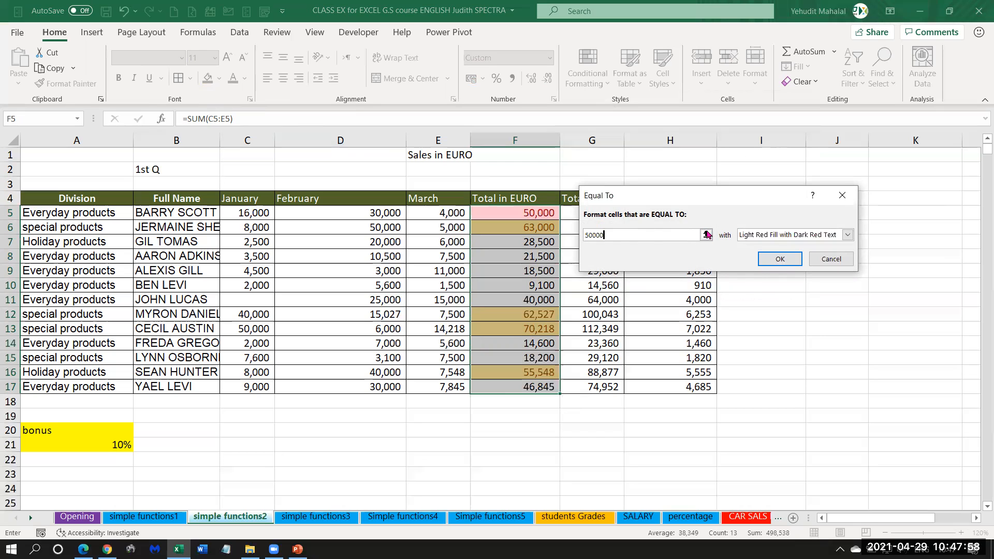
click(761, 237)
click(759, 259)
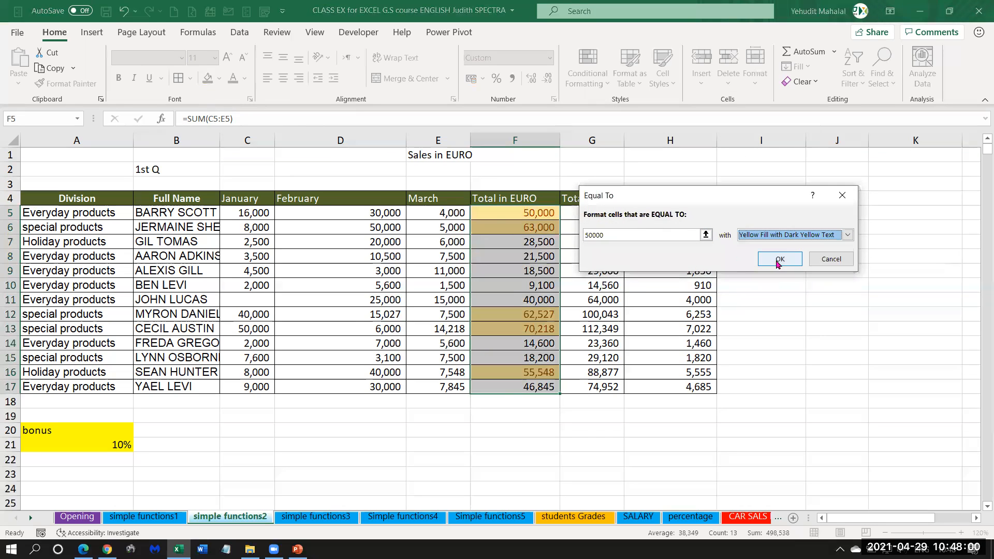
click(771, 259)
click(539, 260)
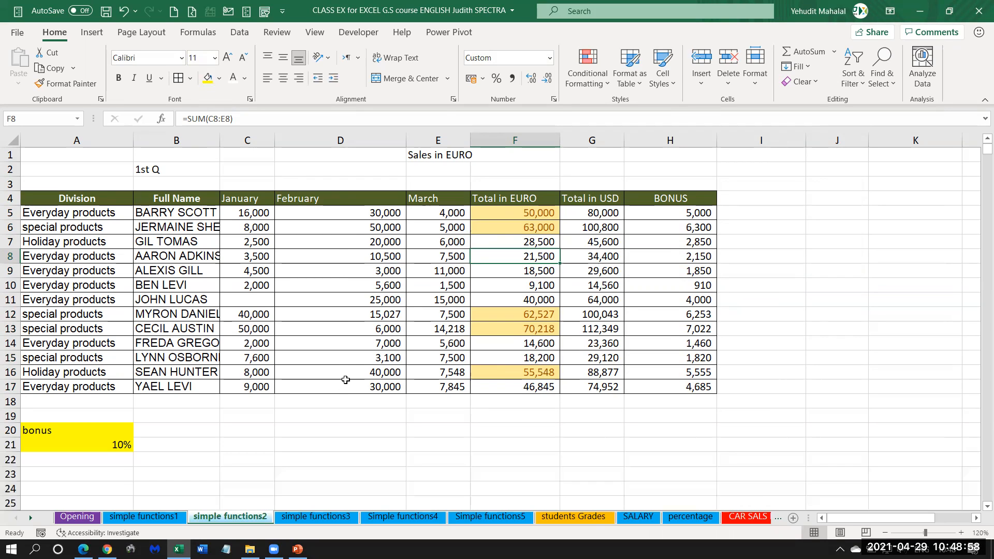
Apply a Less Than conditional formatting rule to the February values D5:D17 with threshold 10000 and Light Red Fill with Dark Red Text.
drag(362, 213, 356, 389)
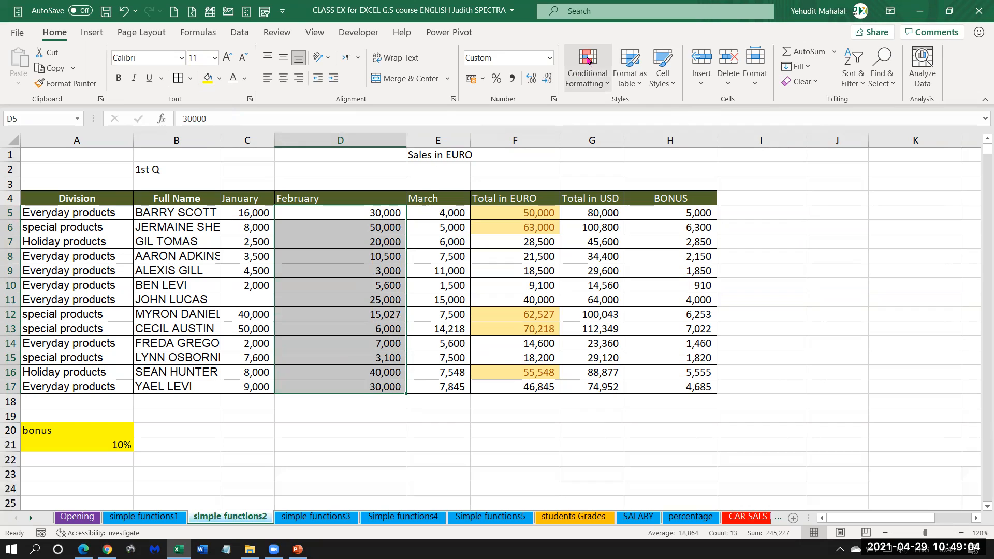
click(590, 73)
mouse_move(612, 112)
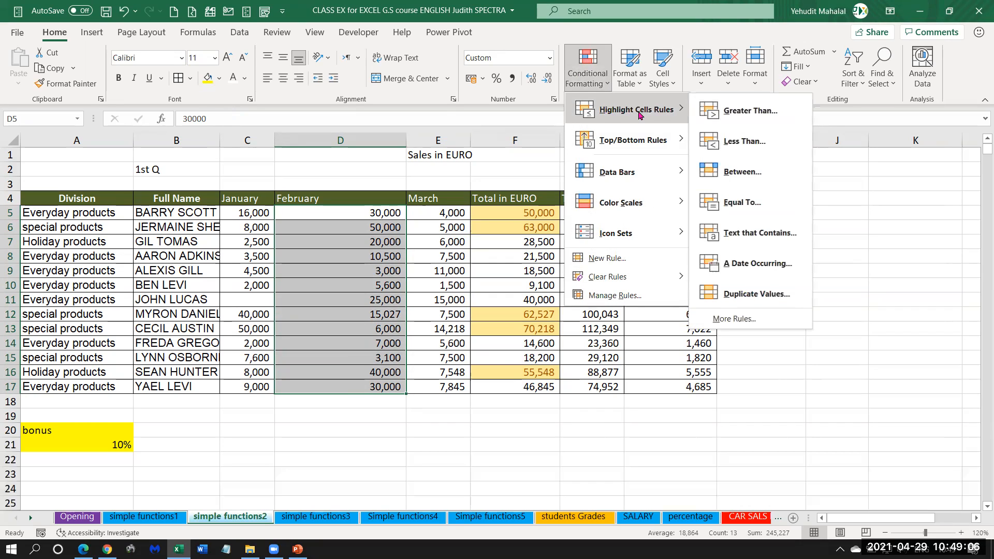
click(739, 143)
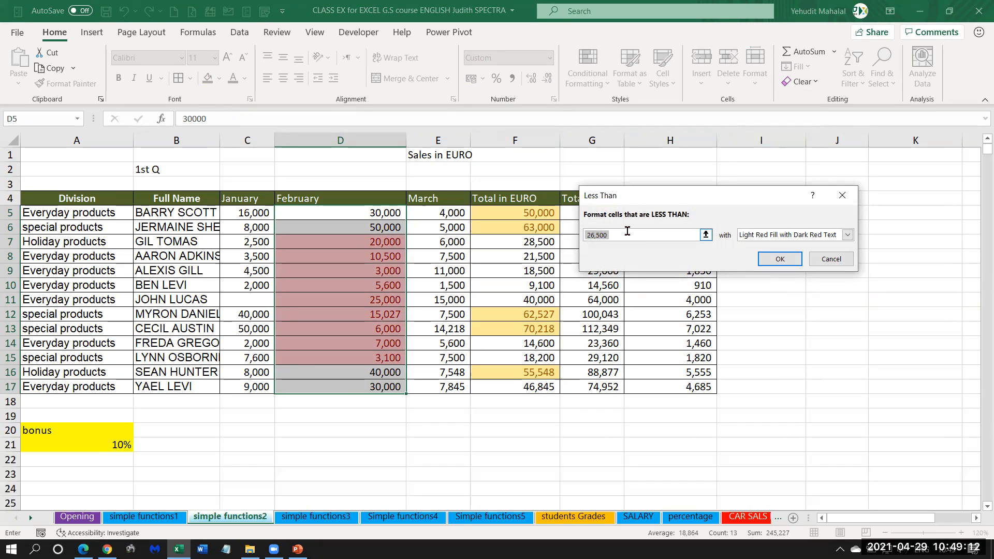
text(10000)
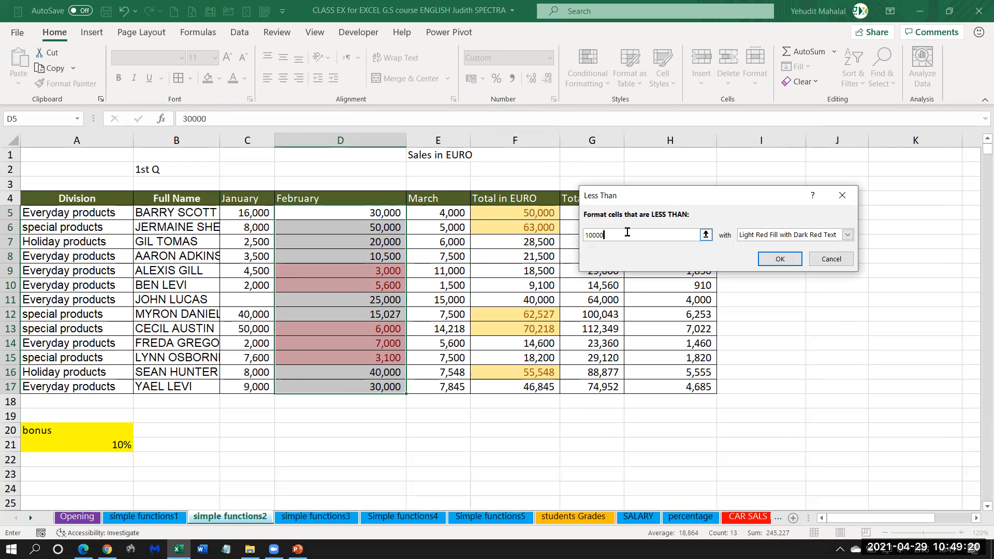
key(BackSpace)
key(BackSpace)
key(BackSpace)
key(BackSpace)
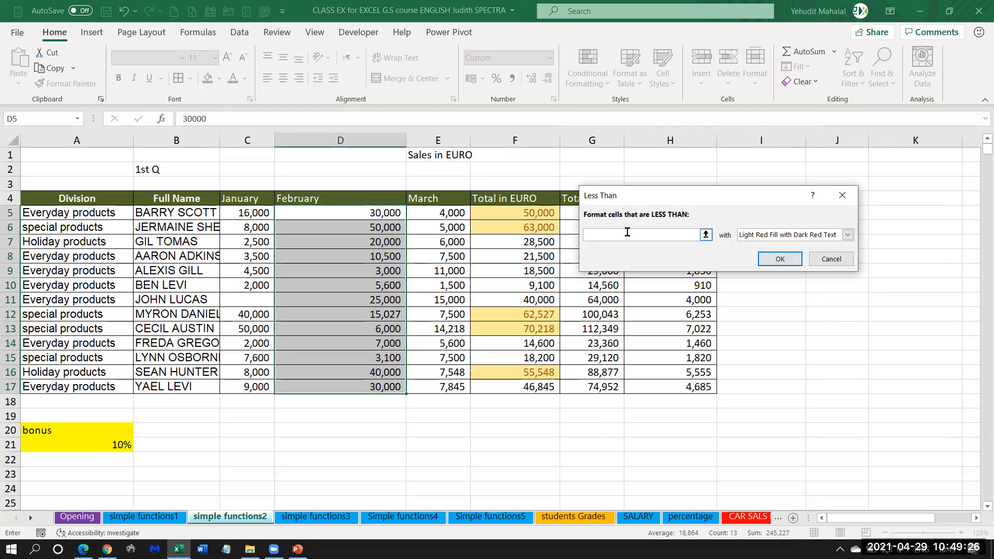
text(10000)
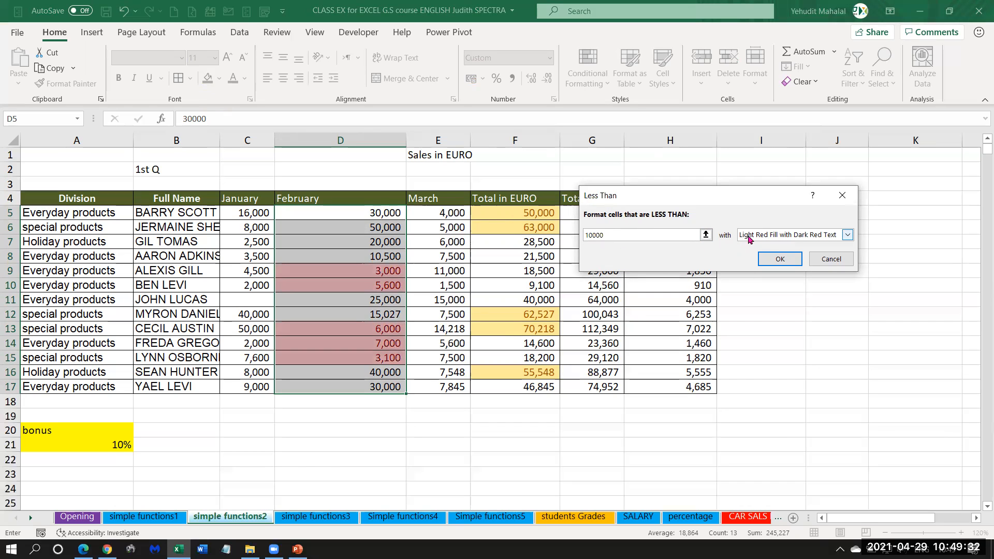
click(778, 261)
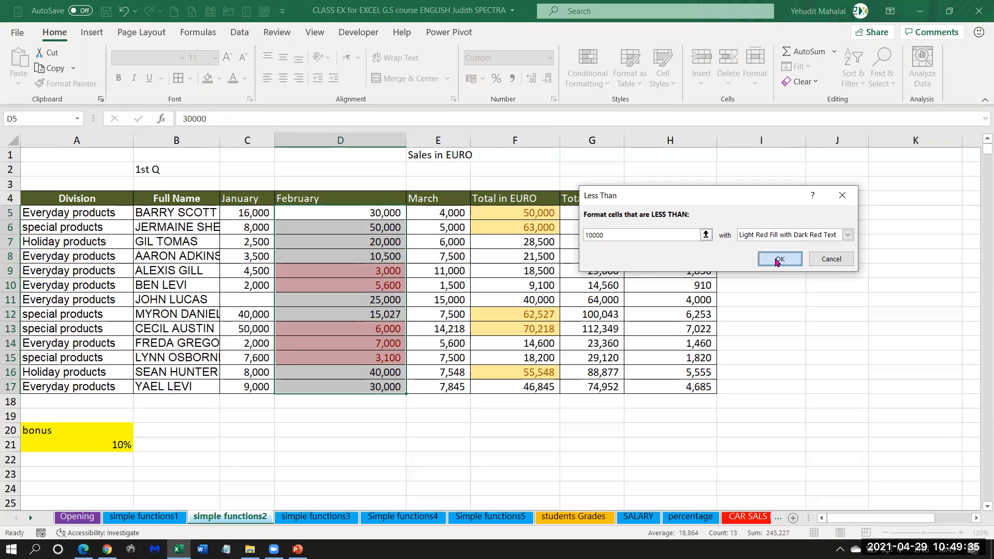
click(354, 273)
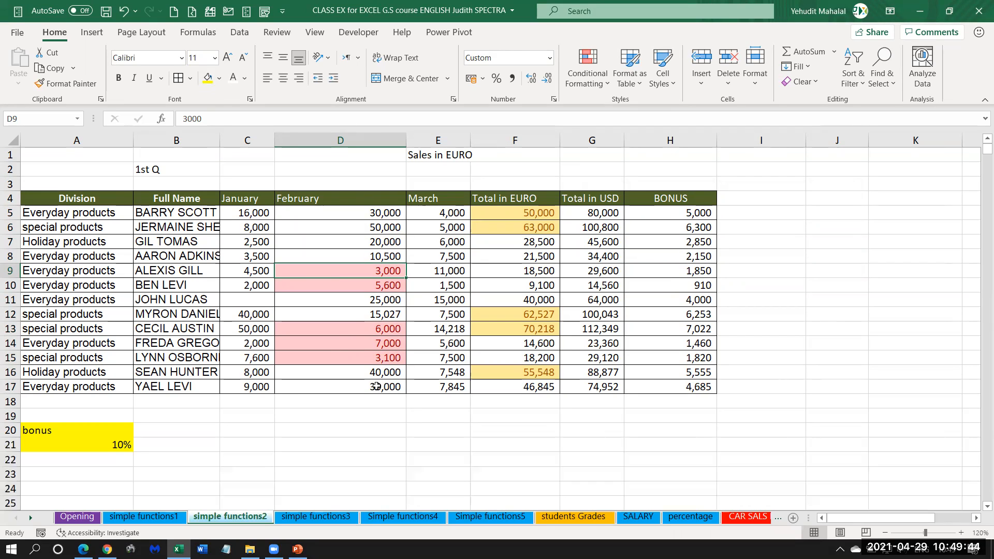
Test the Less Than rule by setting the February value in D5 to 0 and to 10.
click(349, 210)
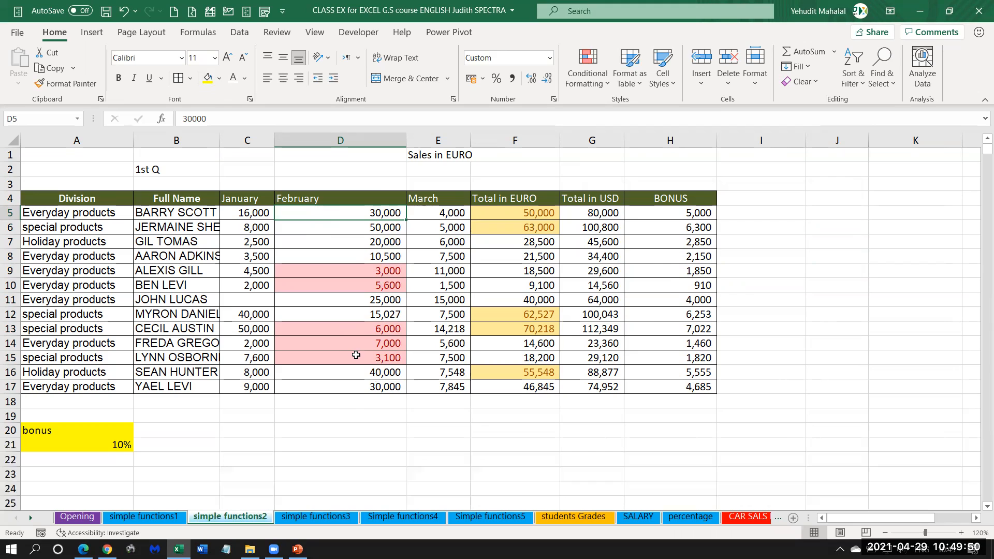
text(0)
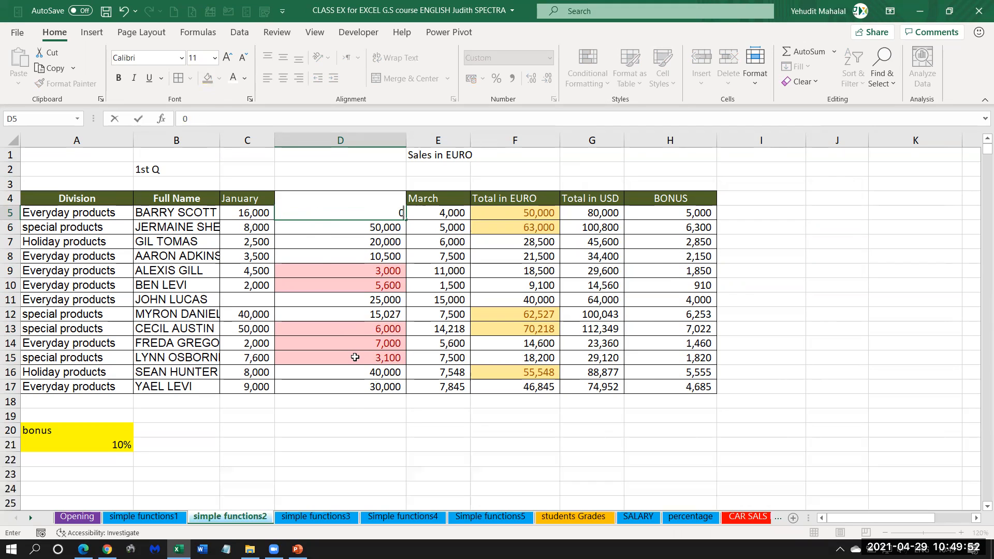
key(Return)
click(371, 214)
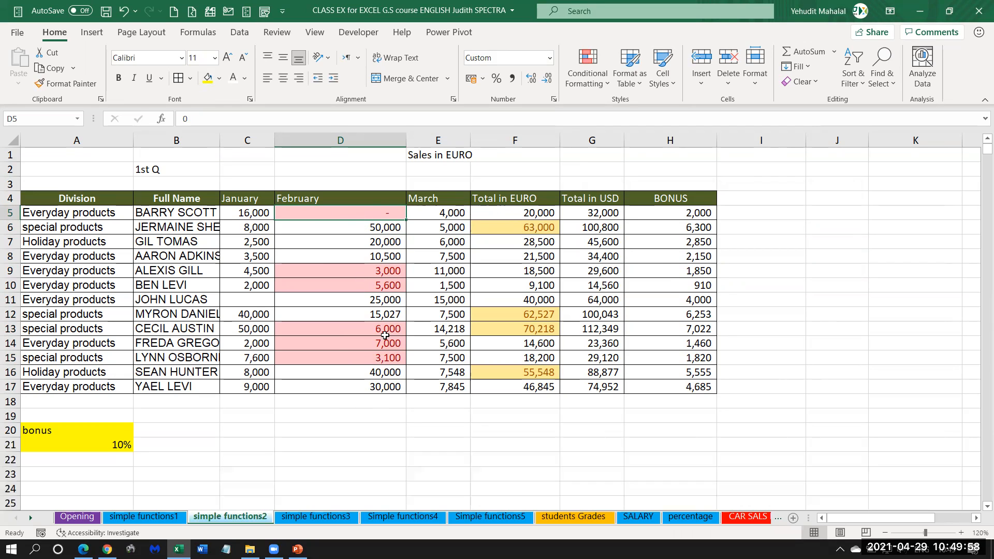
text(10)
key(Return)
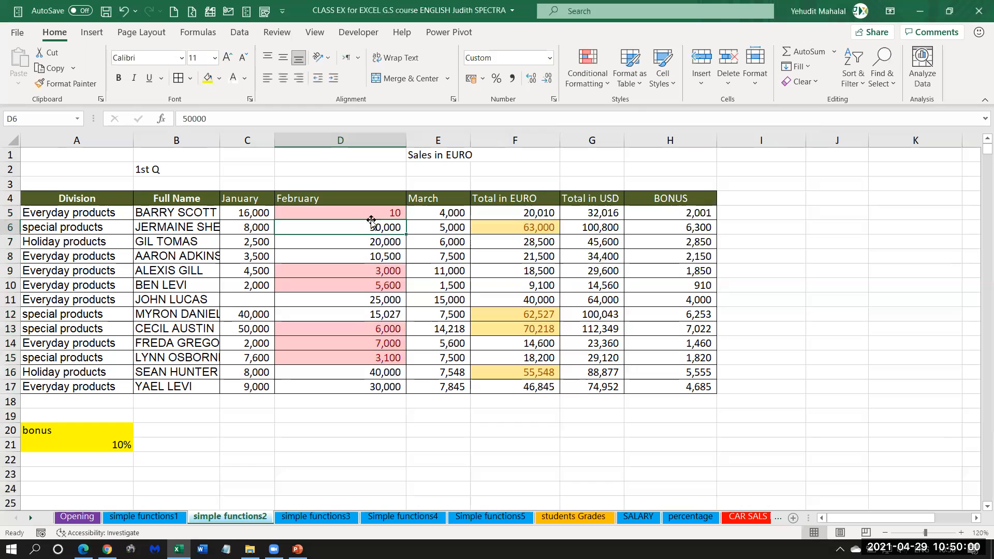
Set the February value in D5 to 9999 to test the value just under the rule's threshold.
click(371, 215)
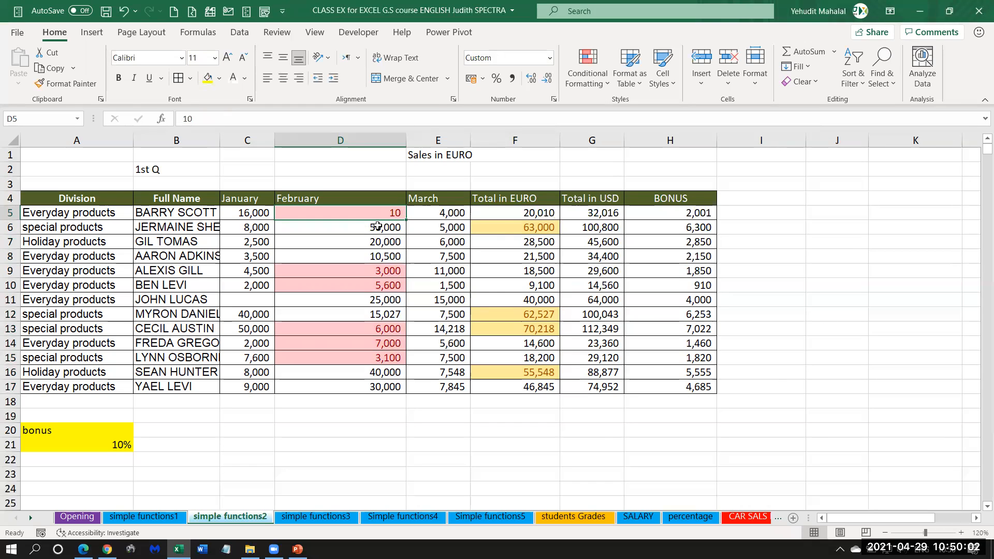
text(9,9)
text(9999)
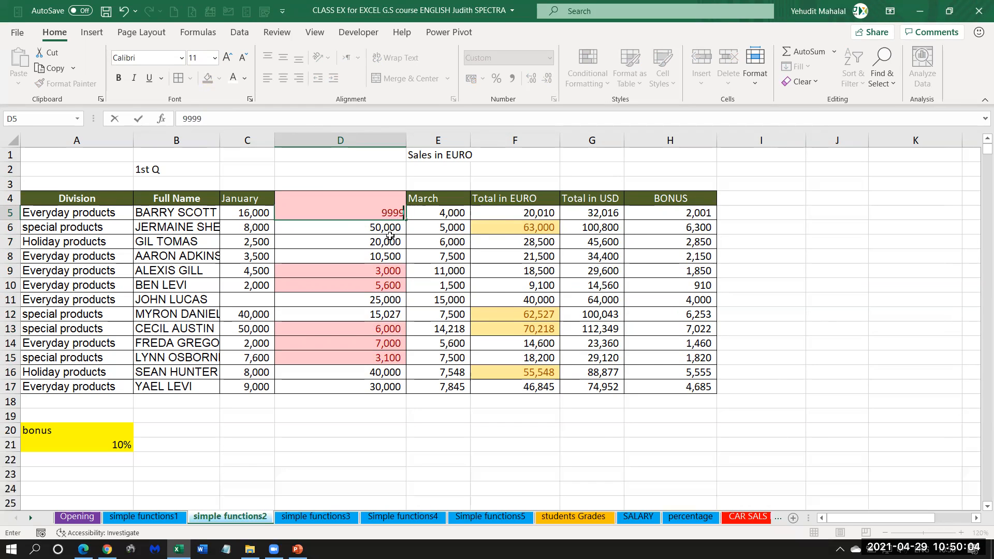
key(Return)
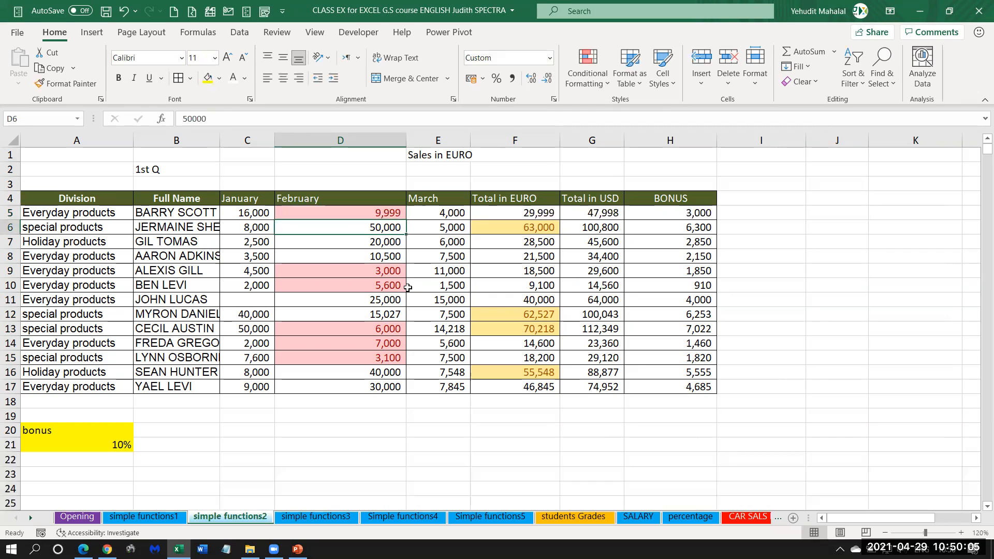
click(358, 216)
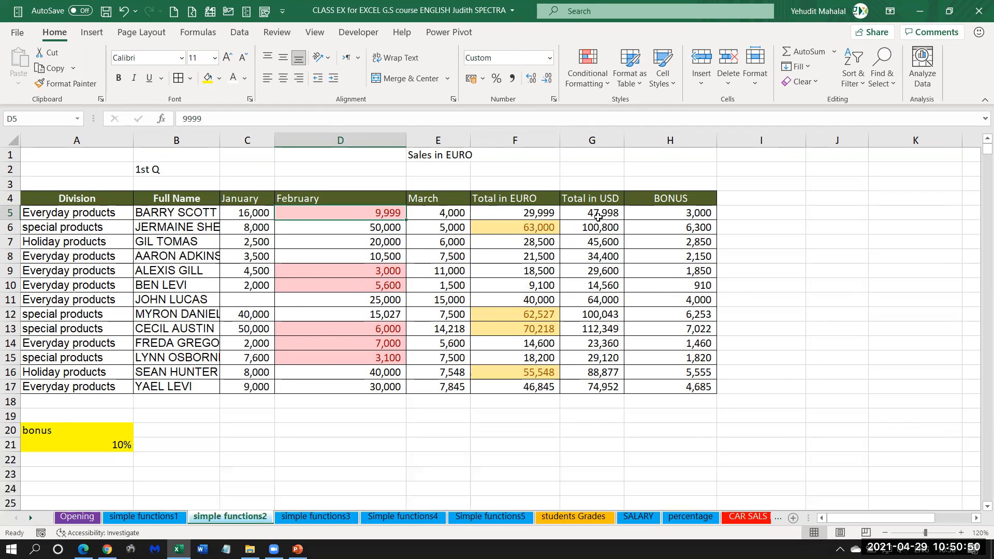
Examine the Total in USD values in G5:G17 and the empty row 18 beneath the table.
drag(598, 215, 602, 388)
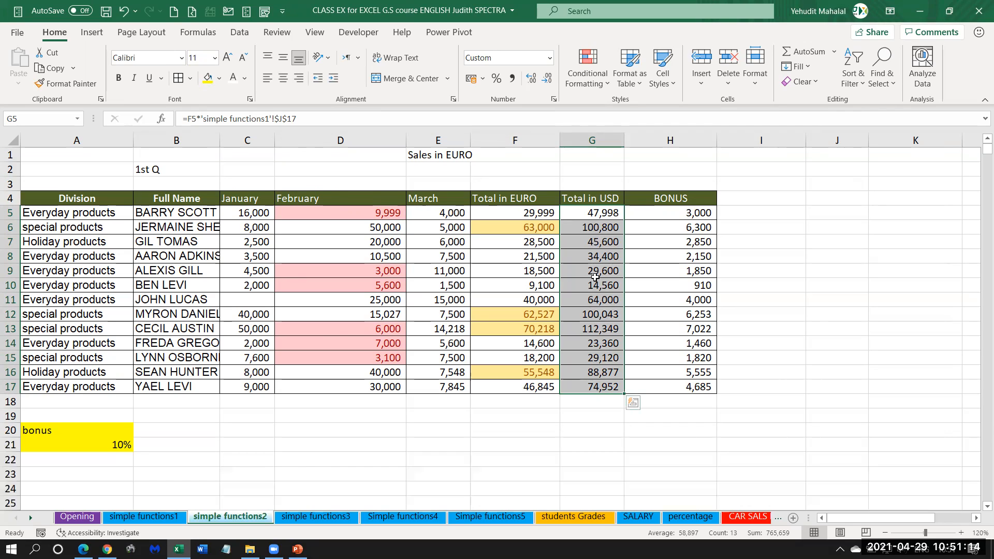
click(595, 275)
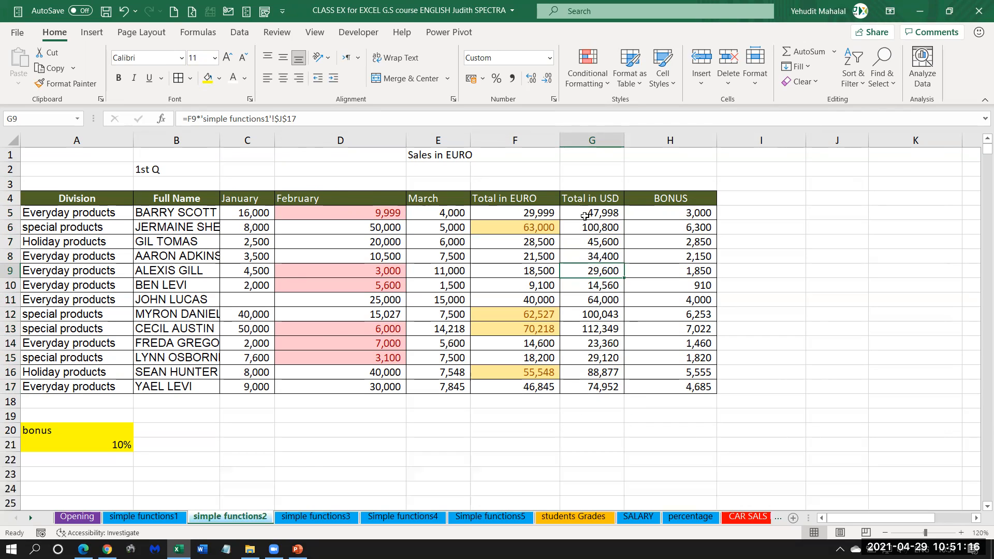
scroll(620, 286, down, 2)
scroll(620, 286, up, 2)
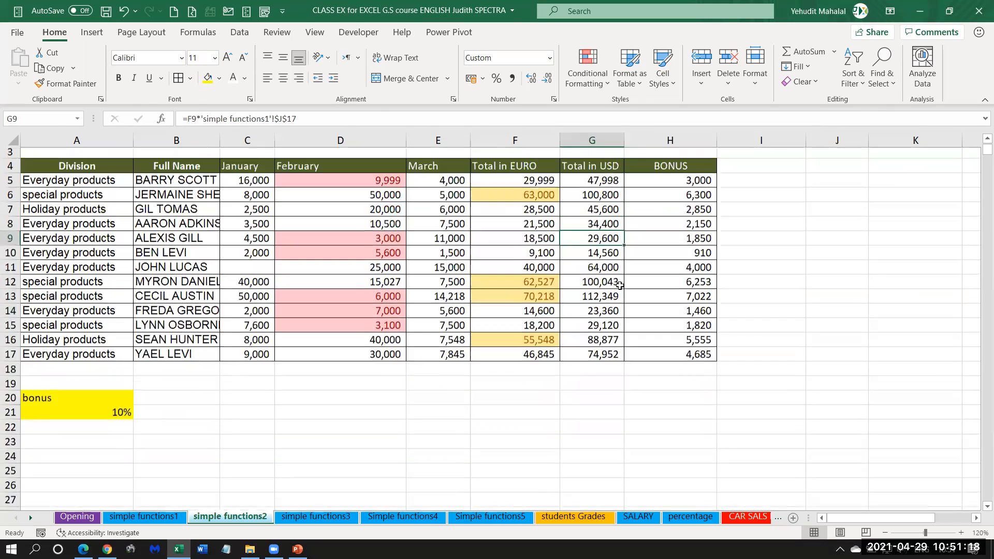
scroll(620, 286, down, 2)
click(596, 314)
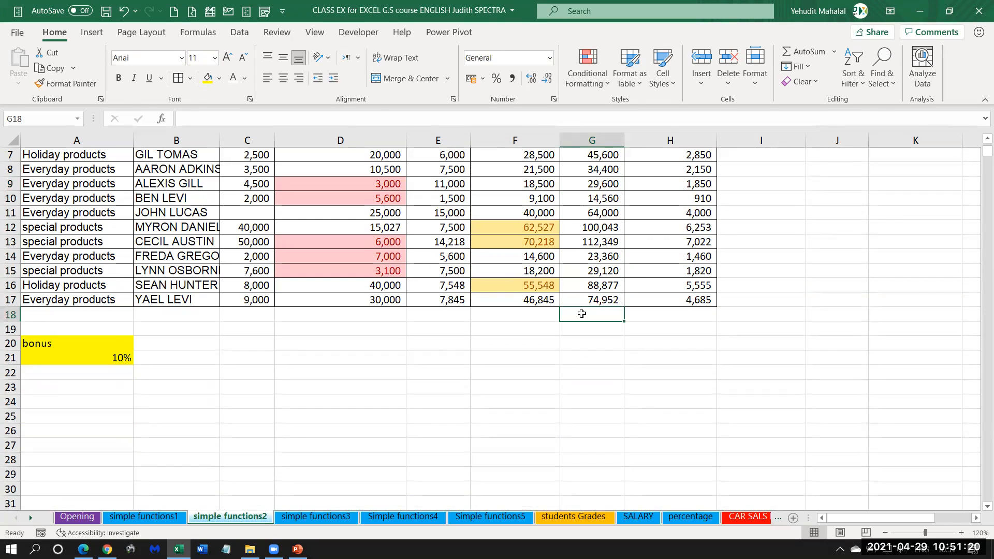
click(591, 332)
scroll(592, 331, up, 2)
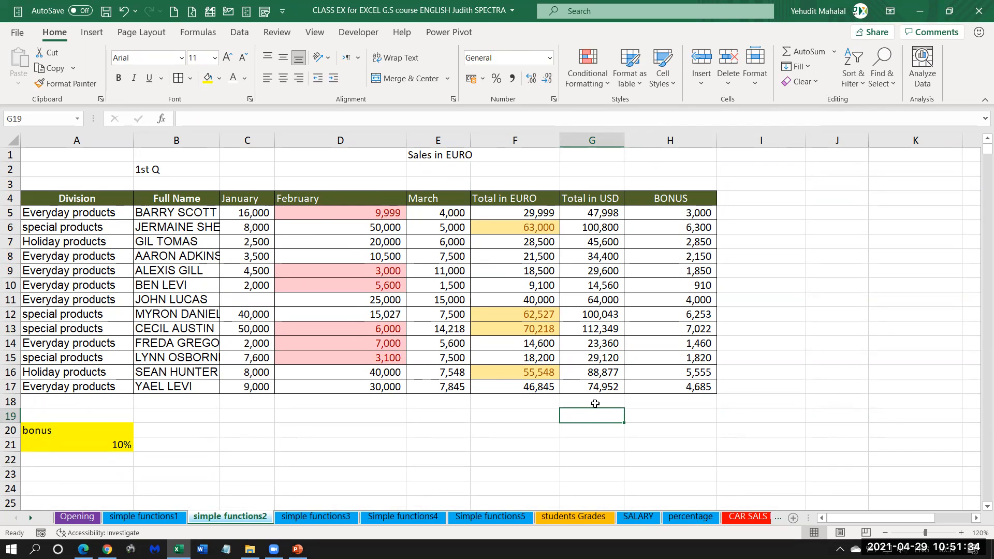
click(596, 403)
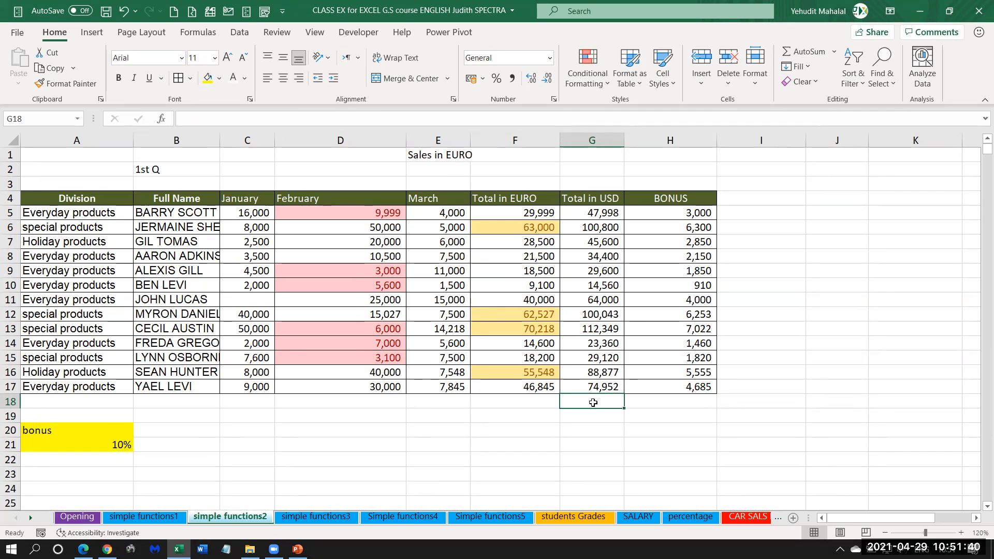
scroll(594, 403, down, 1)
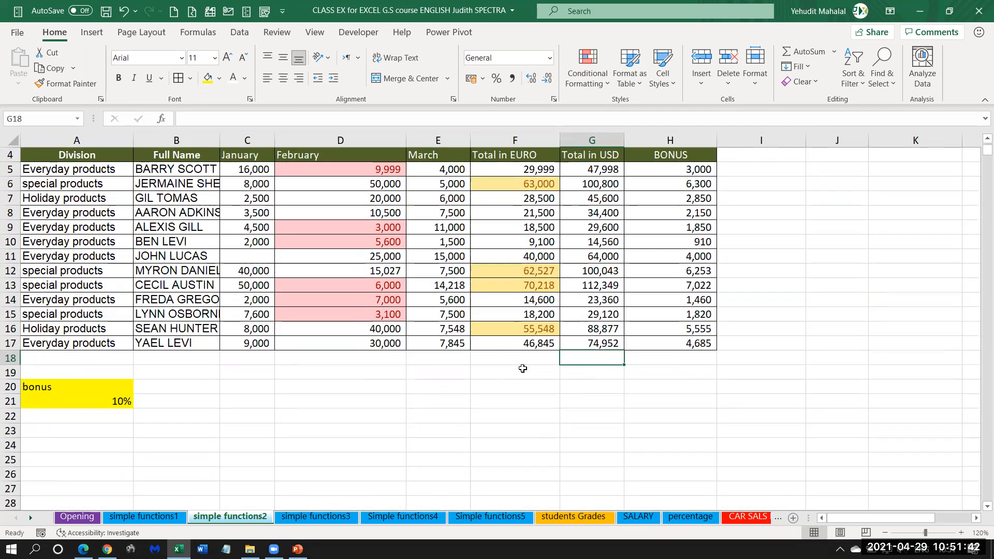
click(12, 358)
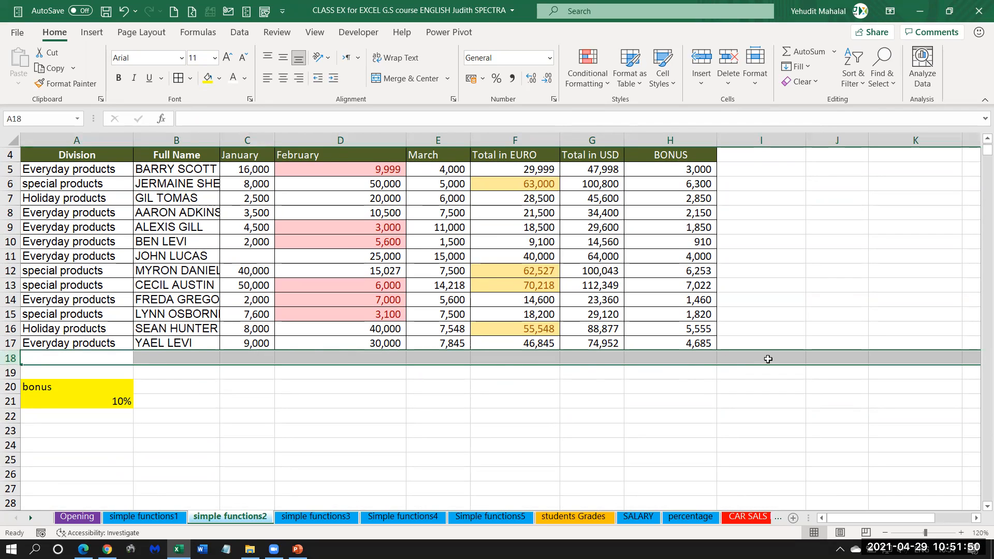
Insert a Sum of the Total in USD column, G5:G18, in cell G19.
click(586, 375)
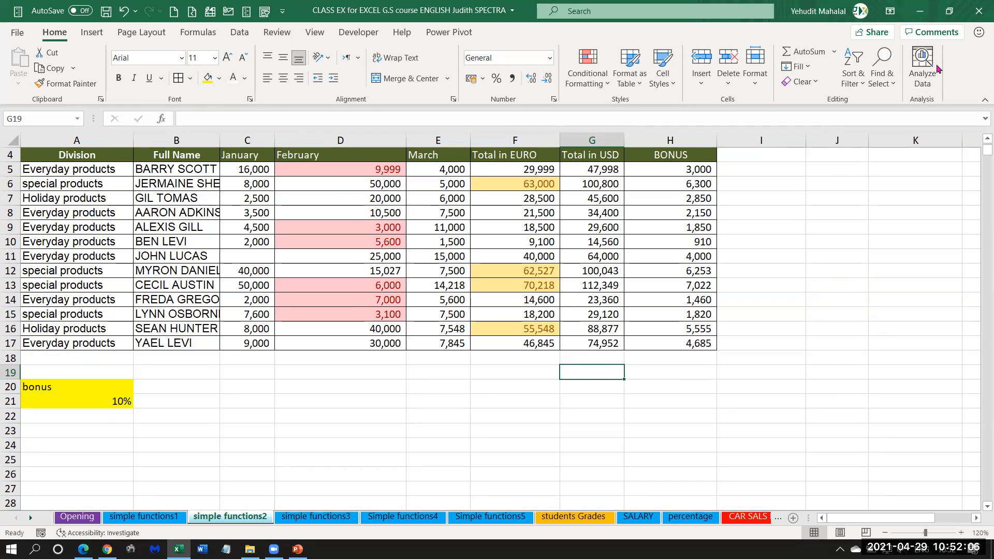
click(834, 52)
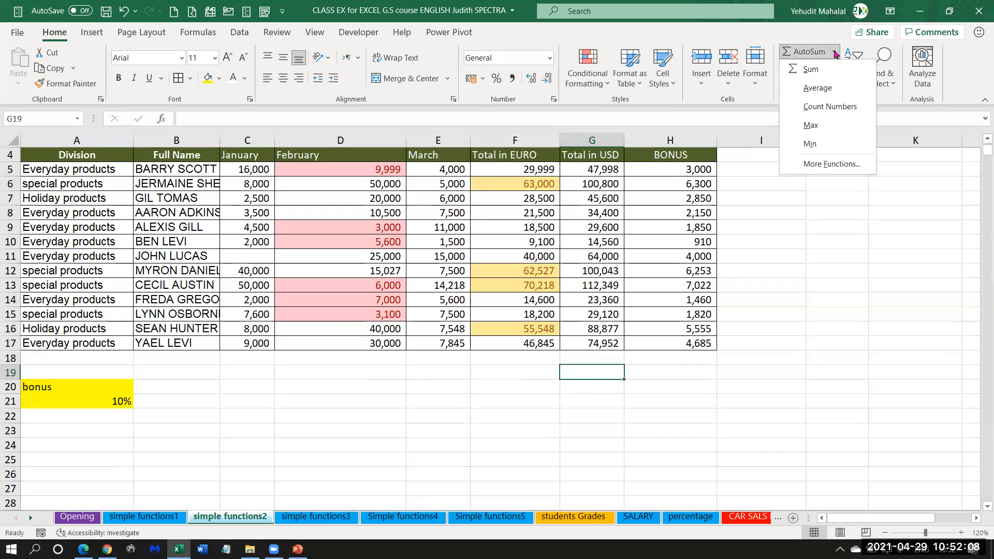
click(811, 69)
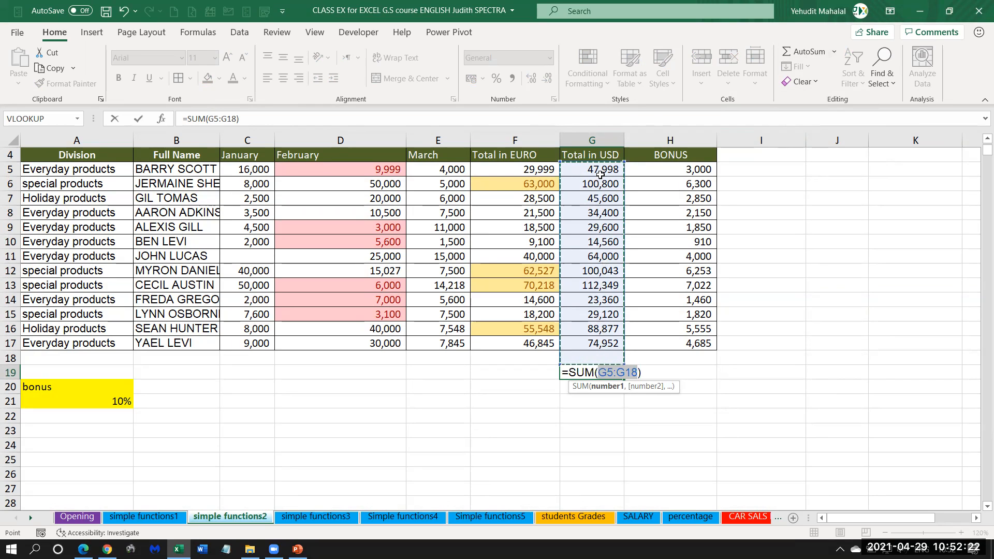
key(Return)
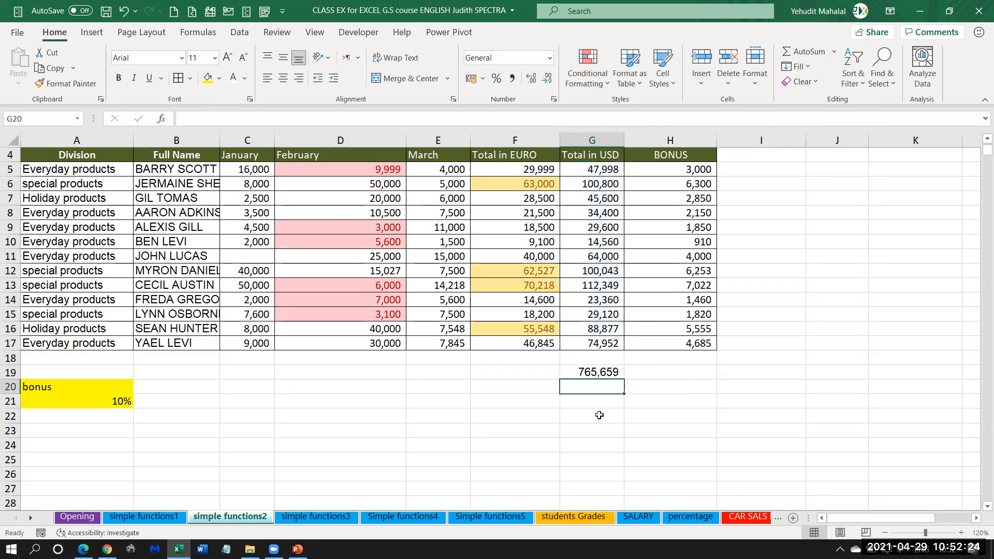
click(532, 377)
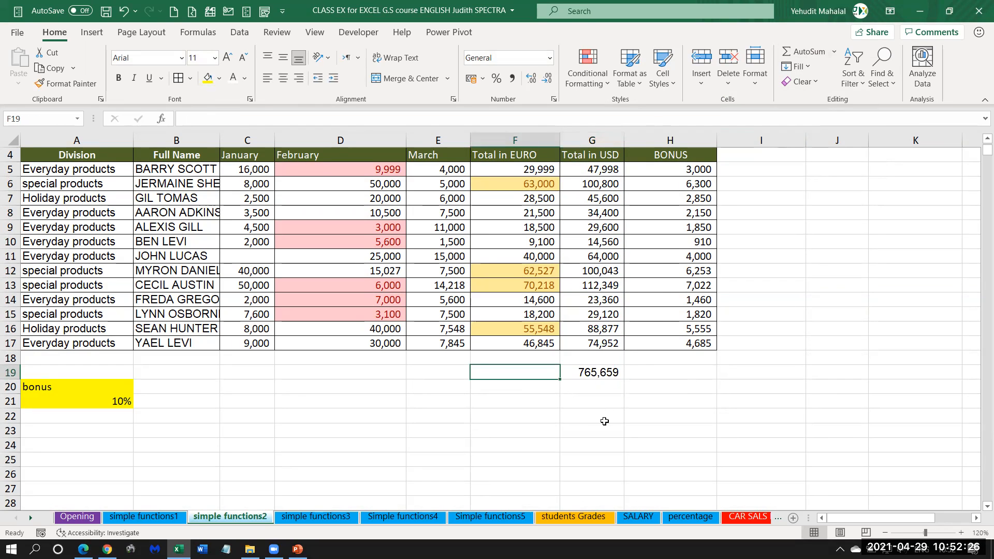
Label the sum in row 19 by entering TOTAL in cell F19.
text(TOTAL)
key(Return)
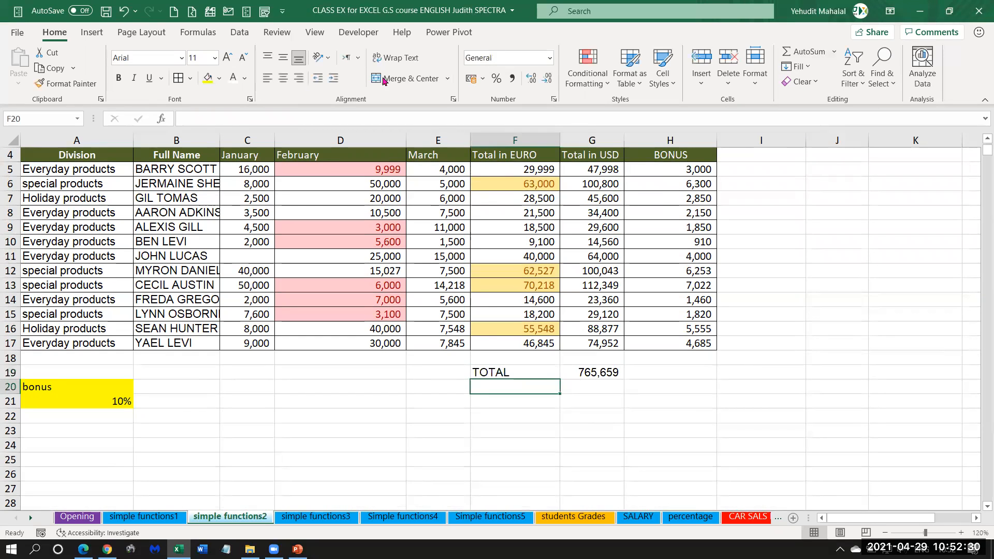
Examine the sum formula in G19 alongside the first employee's USD total in G5 and the blank January cell C11.
click(587, 373)
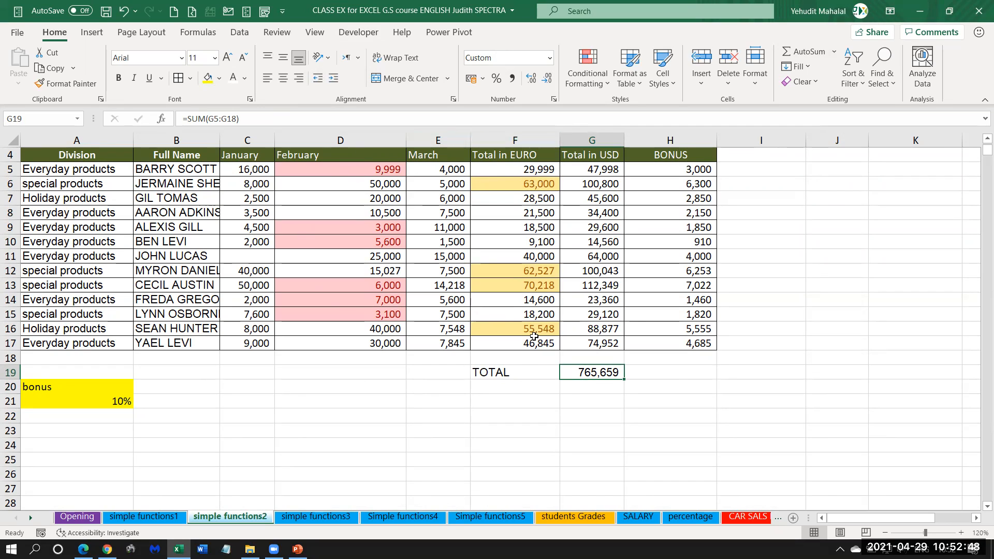
click(171, 171)
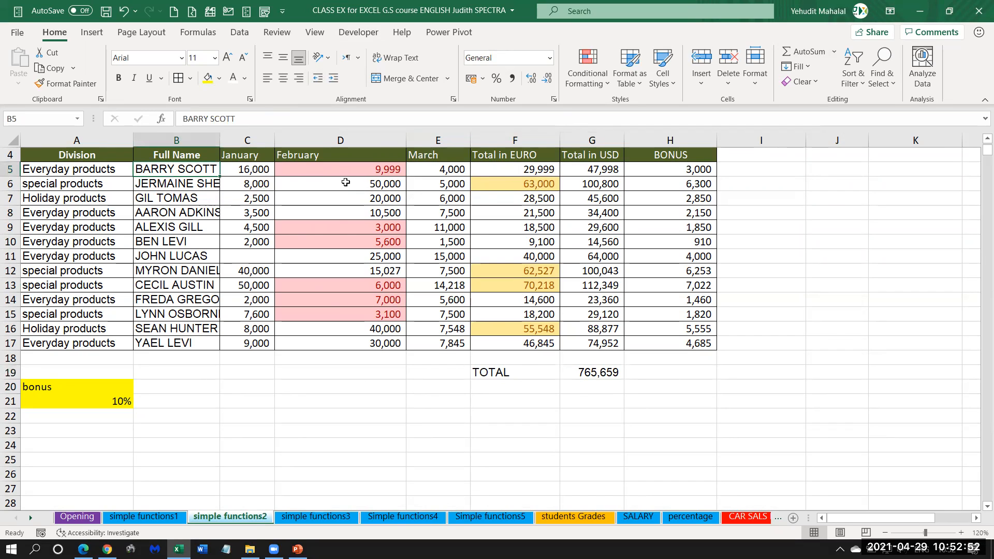
click(590, 373)
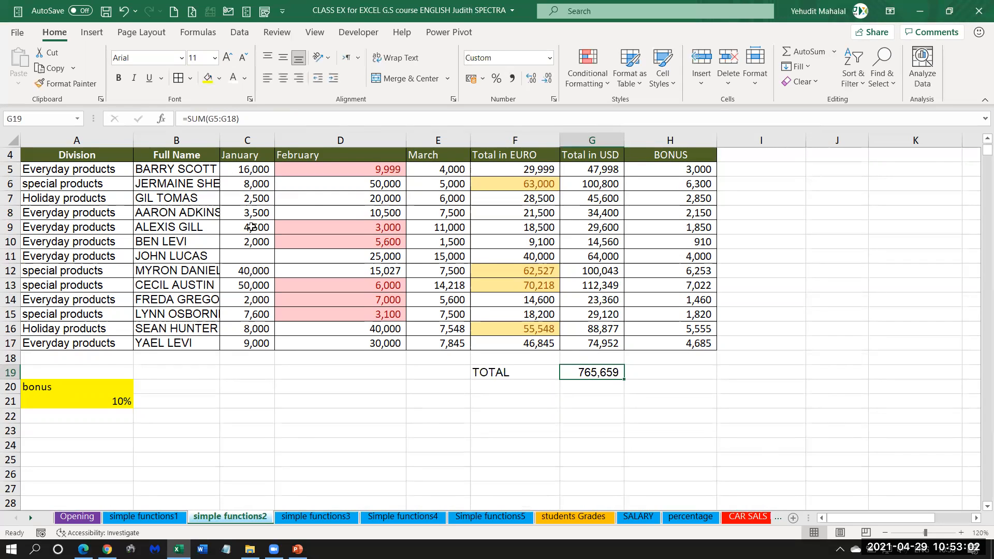
drag(144, 259, 244, 257)
click(246, 257)
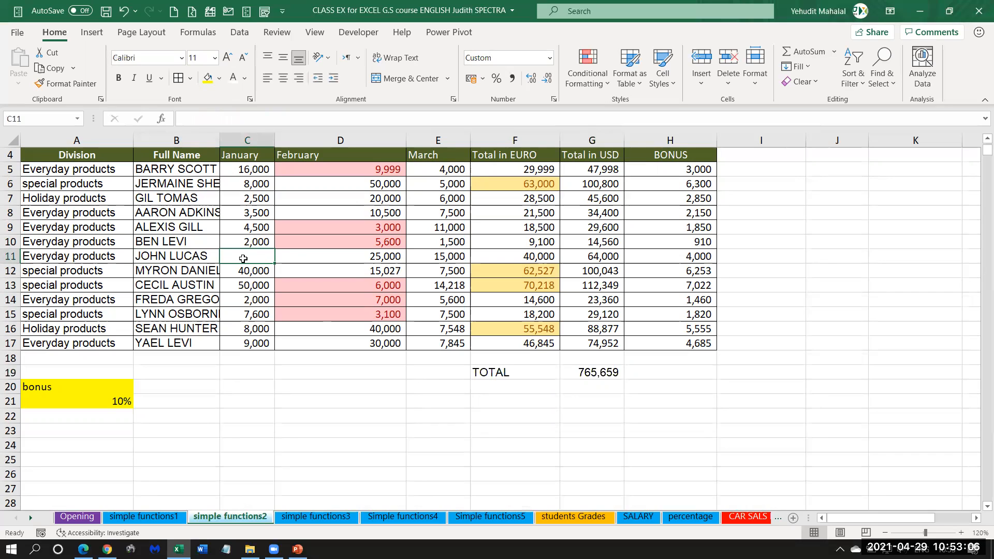
click(609, 374)
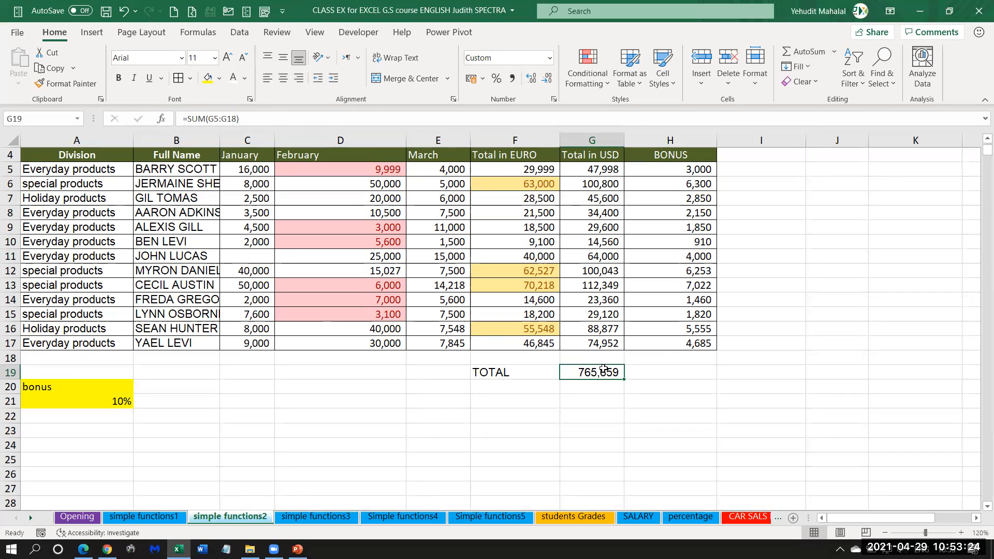
click(587, 172)
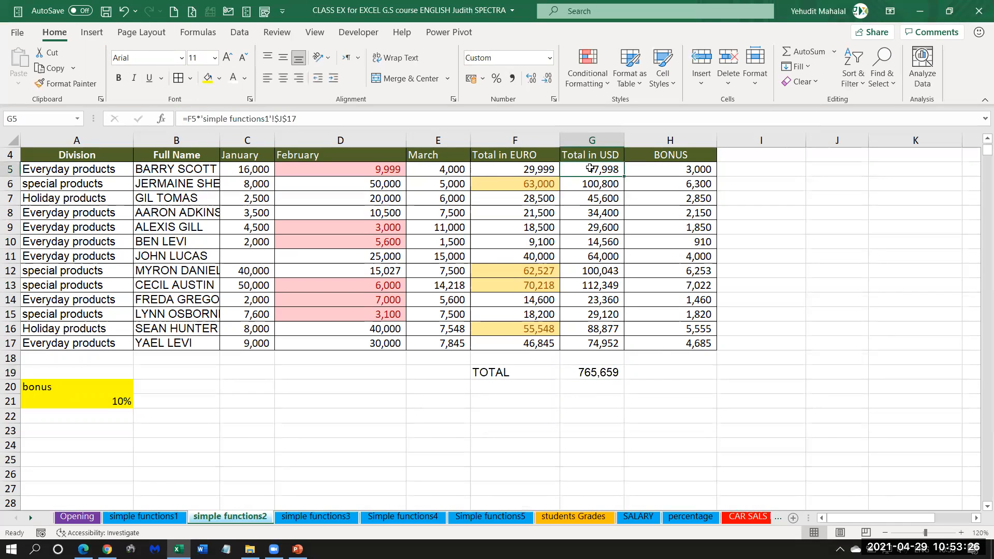
click(602, 374)
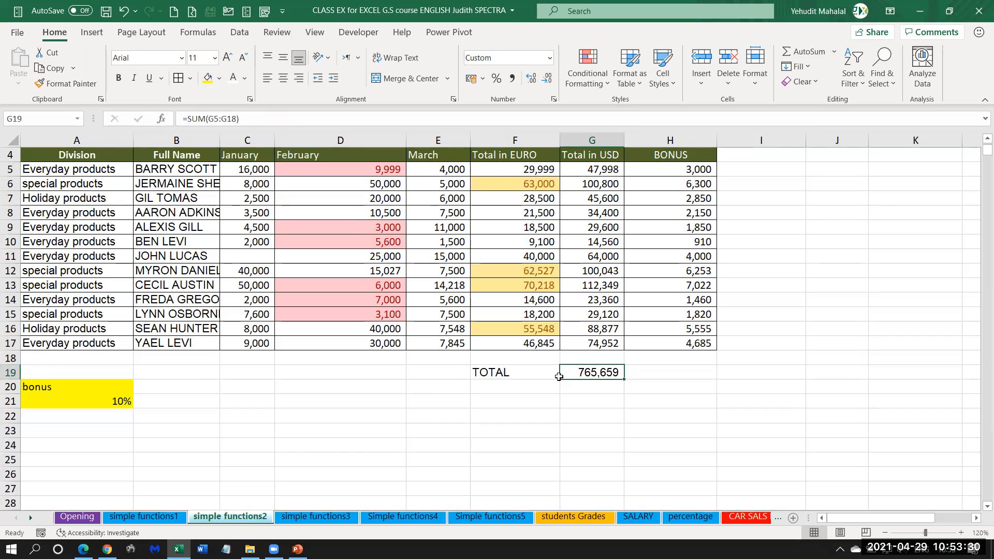
Widen column I slightly and enter the heading % VALUE in I4.
drag(806, 141, 816, 140)
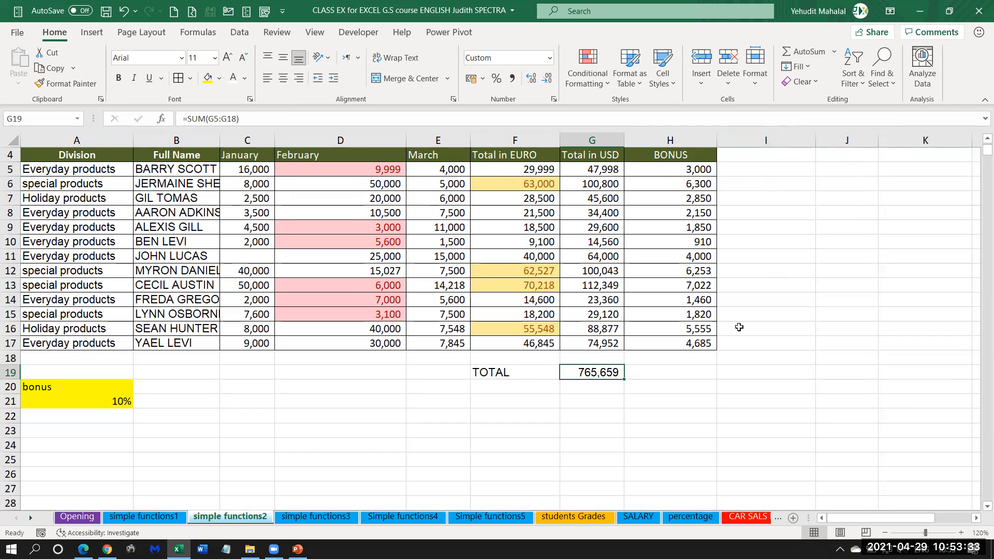
click(744, 157)
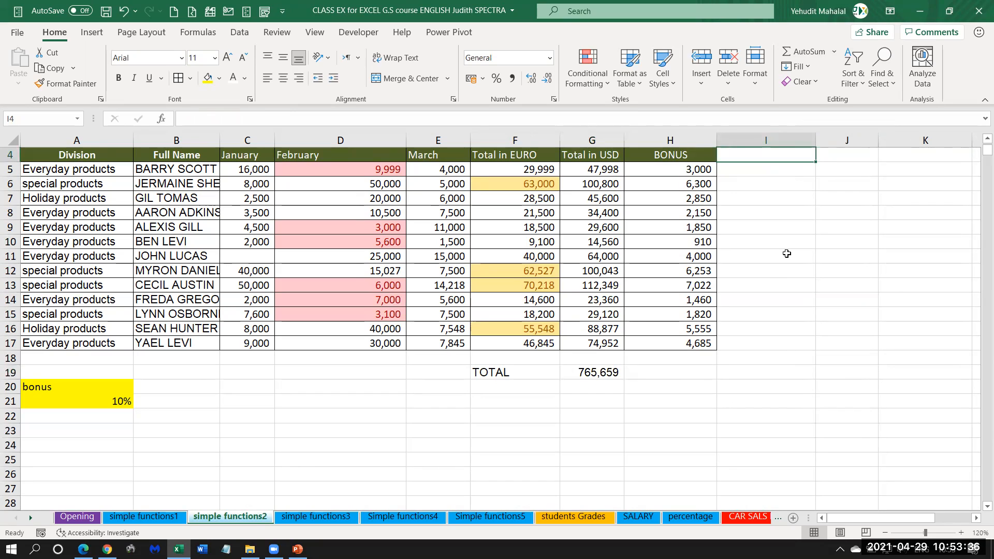
text(%)
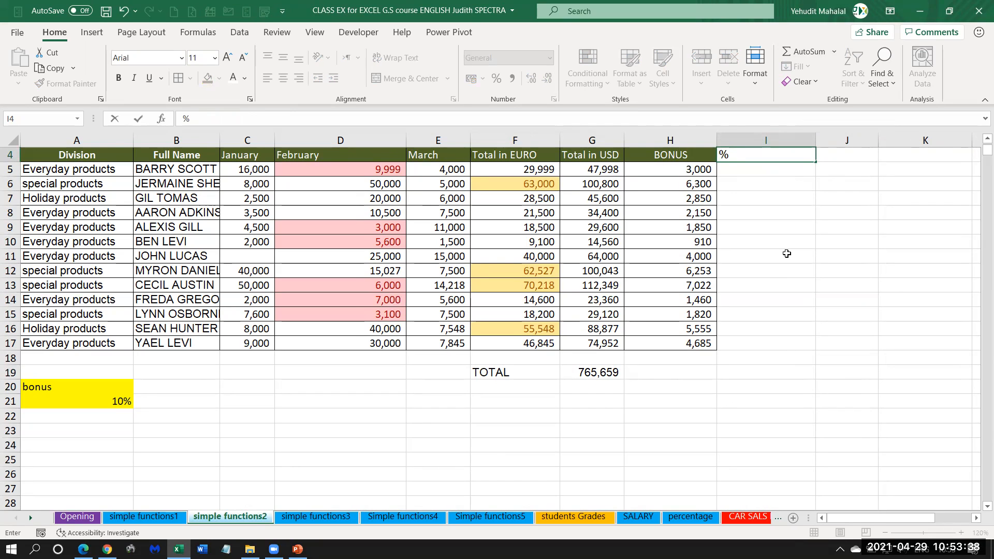
text( VALUE)
key(Return)
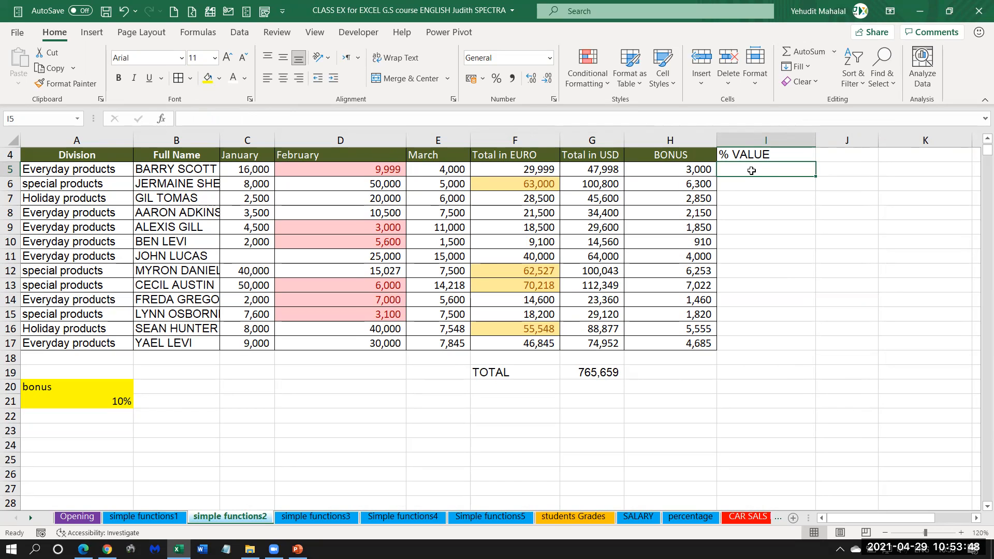
Enter the formula =G5/$G$19 in I5 to calculate the first employee's share of the USD total.
text(=)
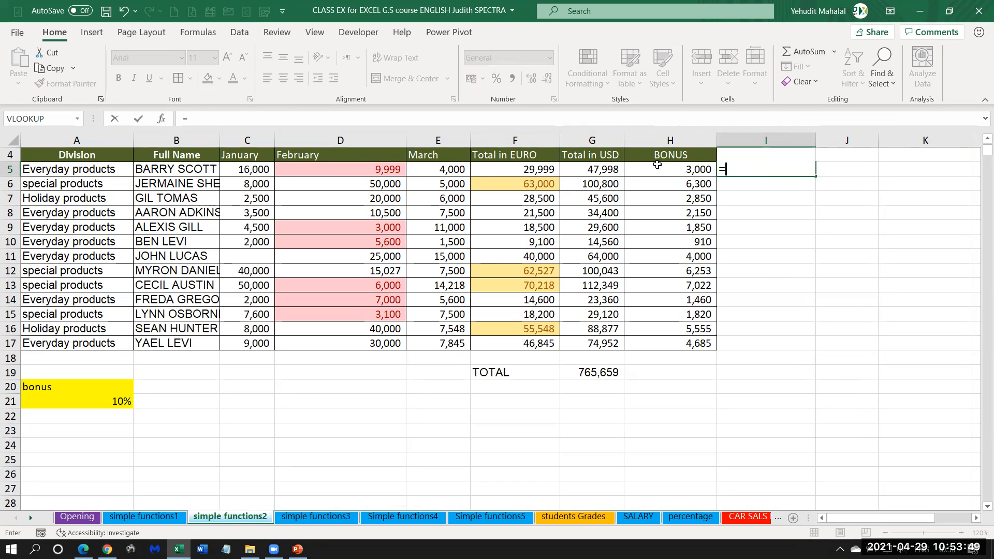
click(593, 167)
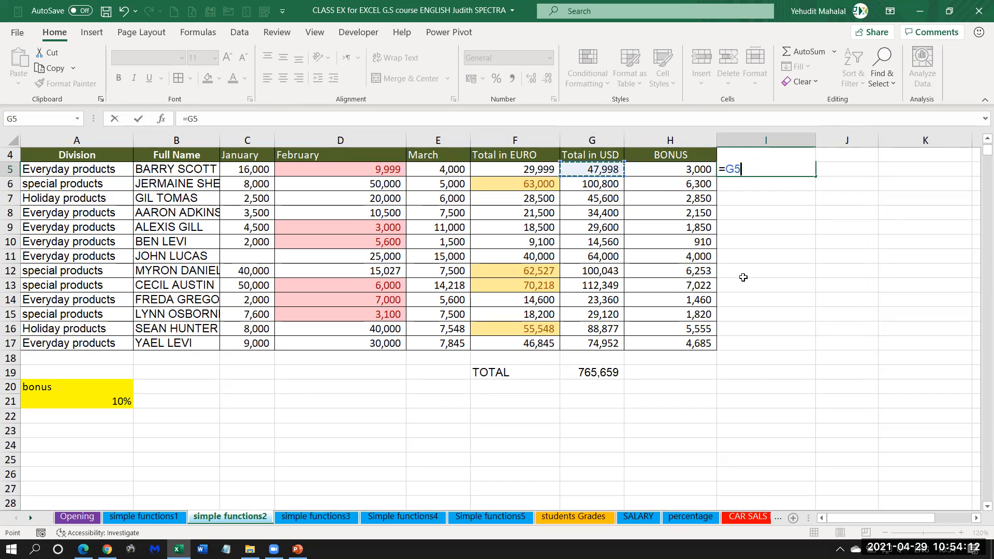
text(/)
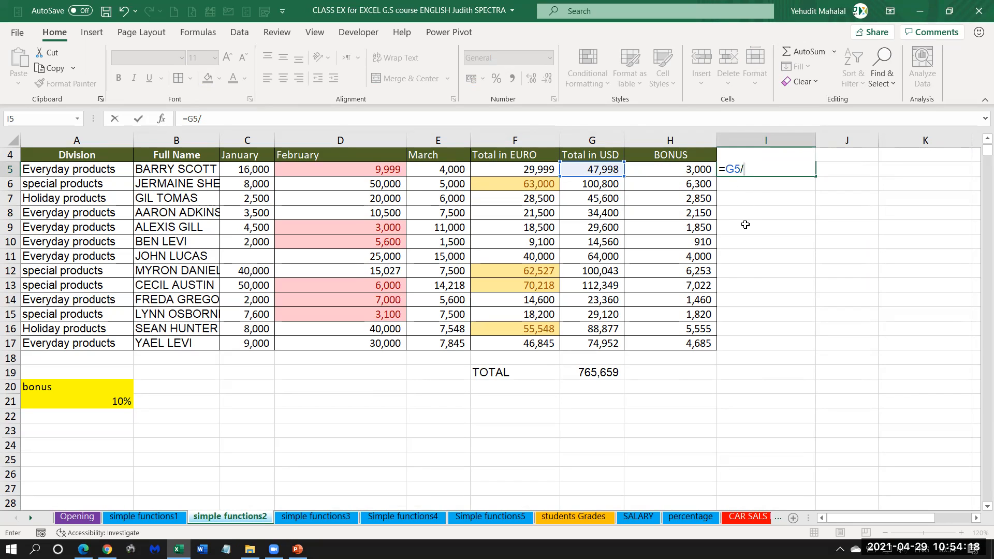
click(584, 372)
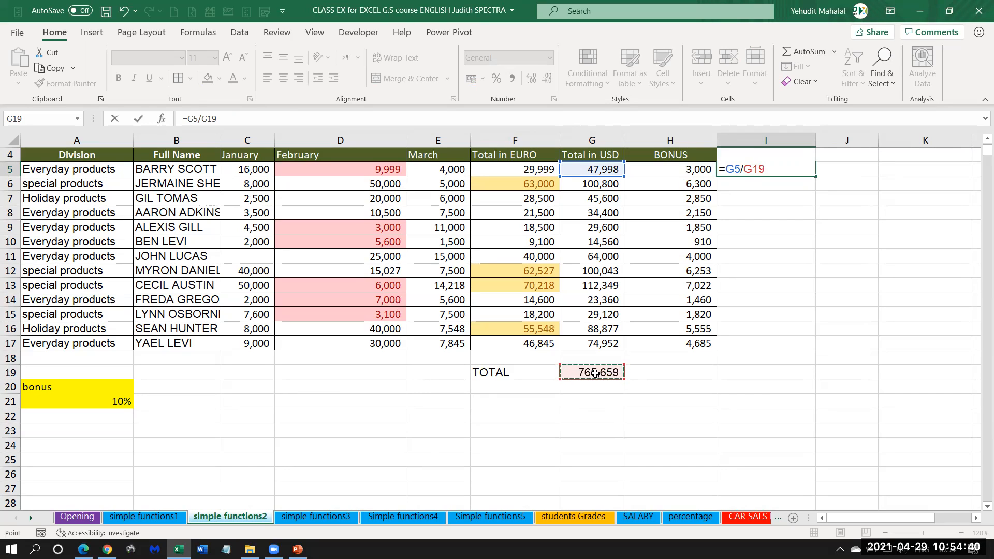
key(F4)
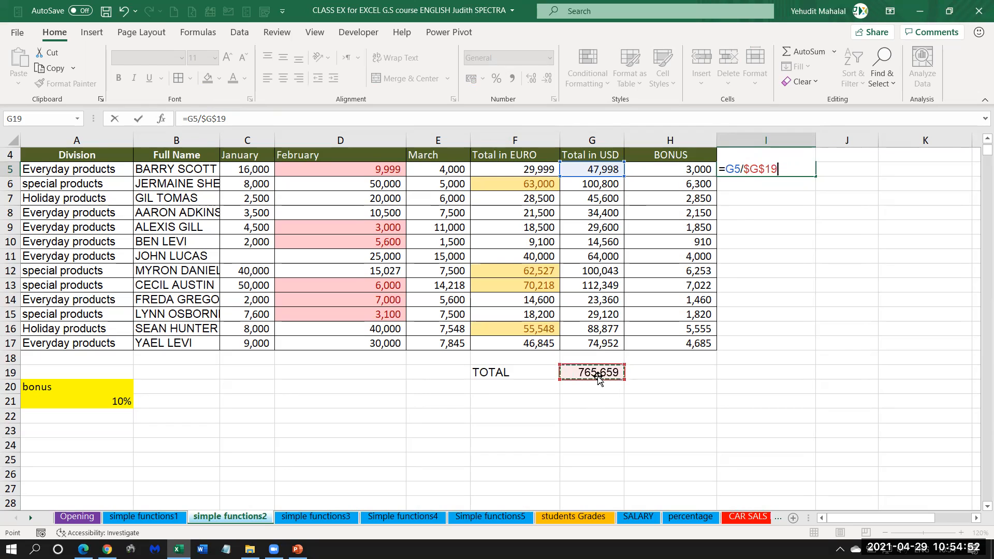
key(Return)
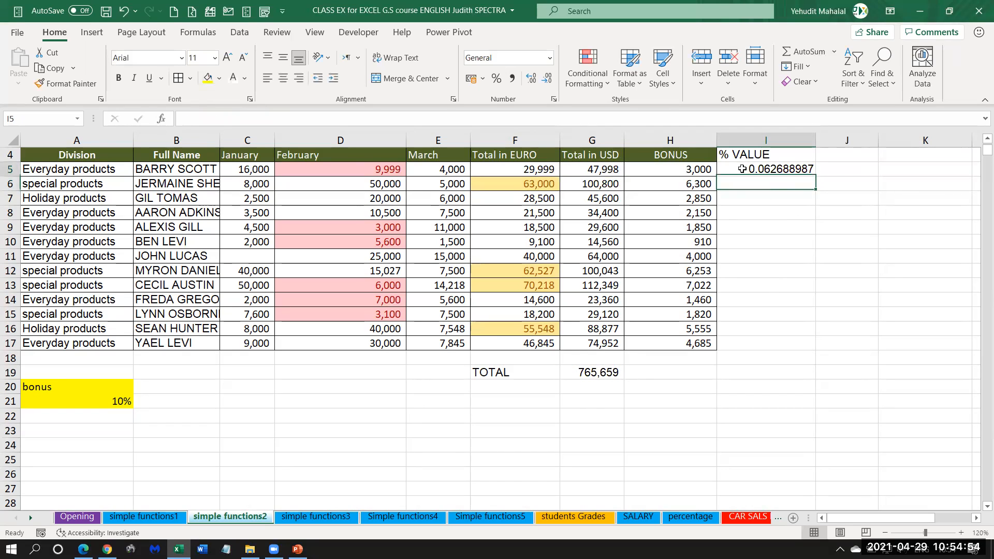
Format I5 as a percentage with one decimal place and fill its formula down through I17.
click(742, 169)
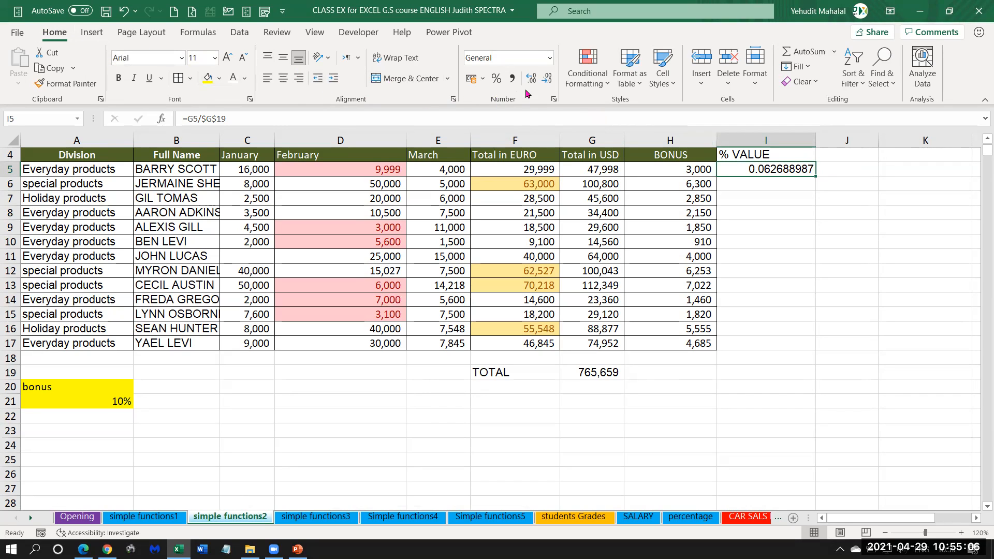
click(497, 81)
click(496, 78)
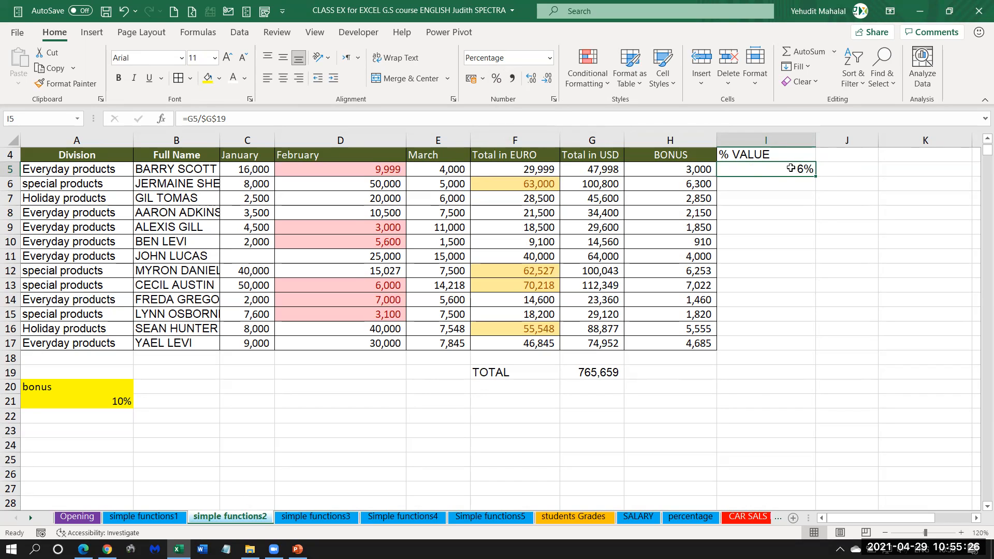
click(531, 83)
drag(809, 307, 809, 349)
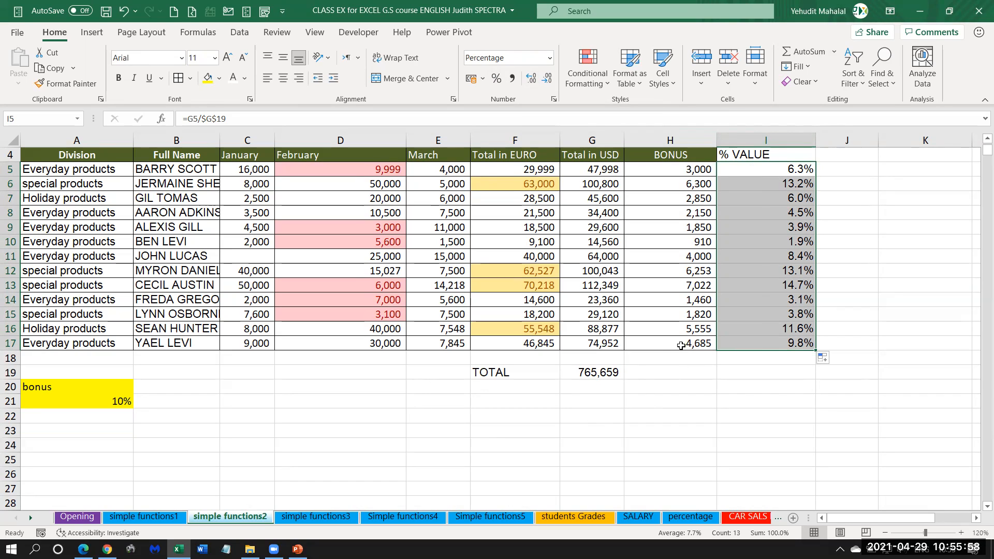
Compare the percentage in I13 with the other values in row 13 and the grand total in G19.
drag(801, 284, 202, 285)
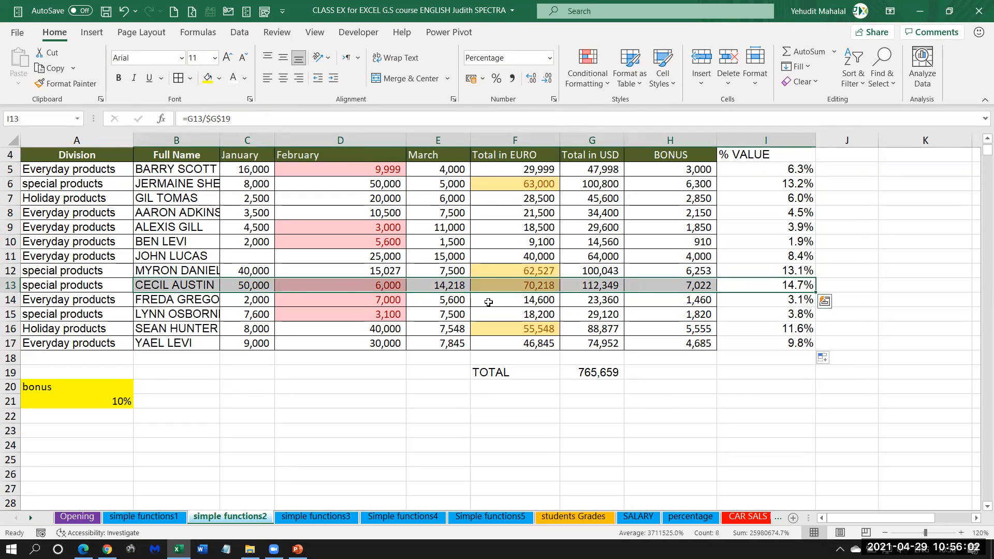
click(555, 286)
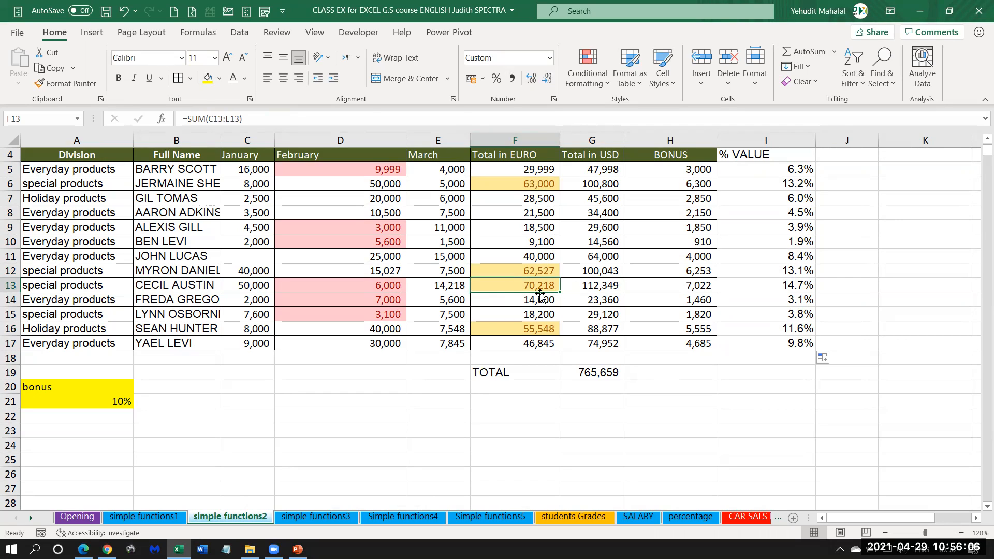
click(767, 286)
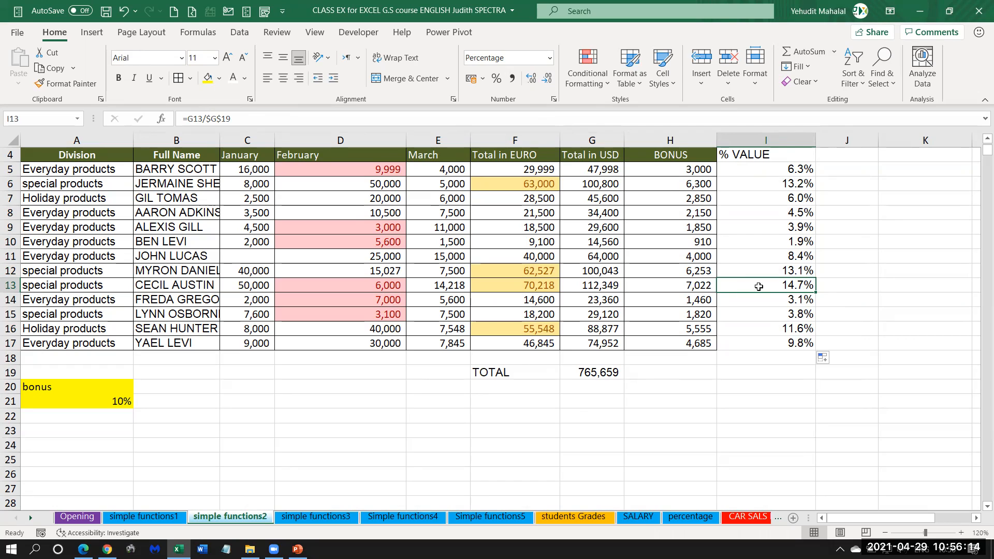
click(608, 370)
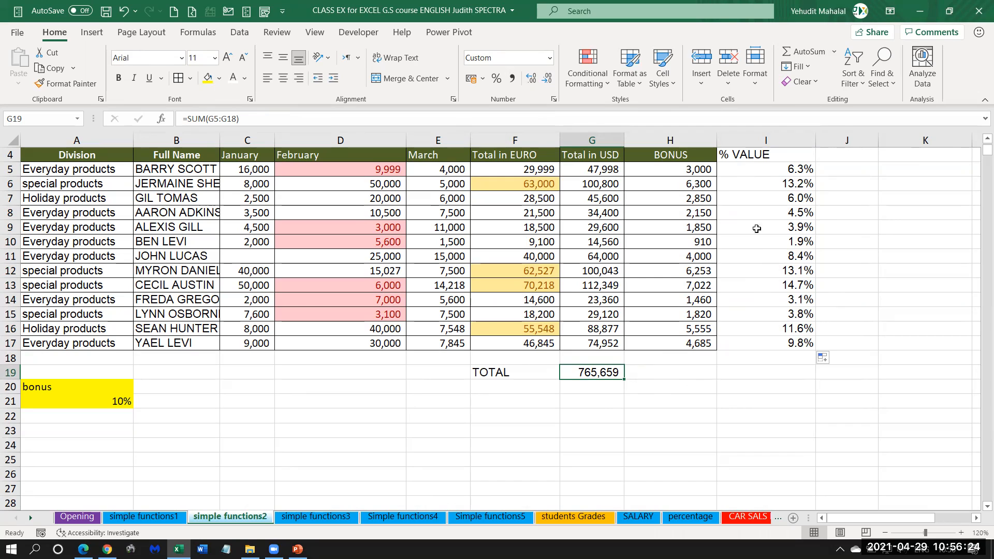
Set up a Greater Than conditional formatting rule with a threshold of 10% for the percentages in I5:I17.
drag(759, 170, 757, 341)
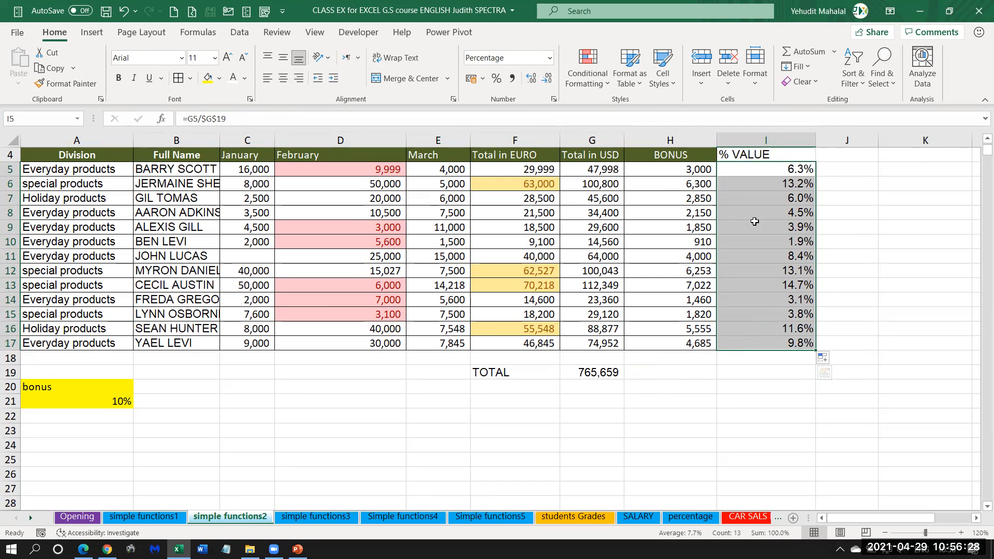
click(584, 62)
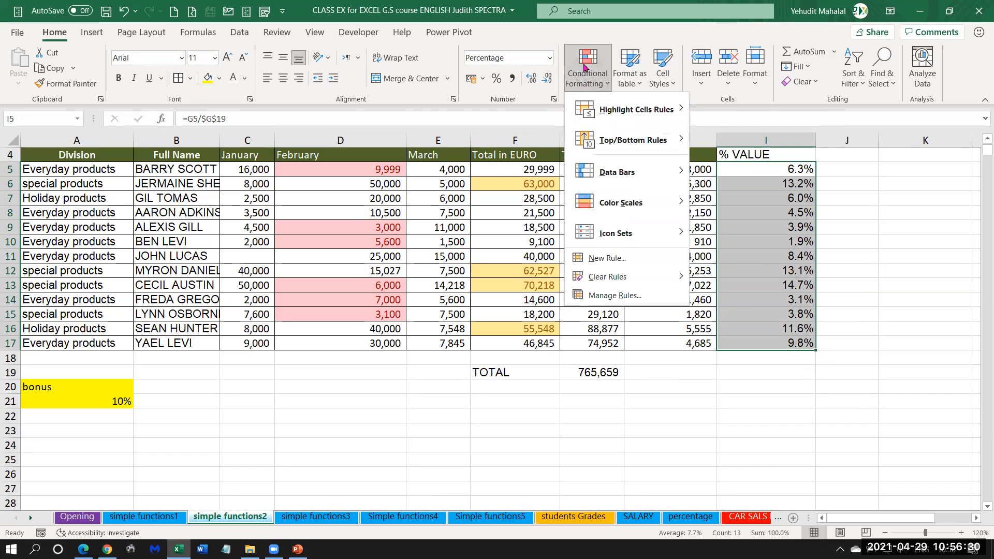
mouse_move(597, 110)
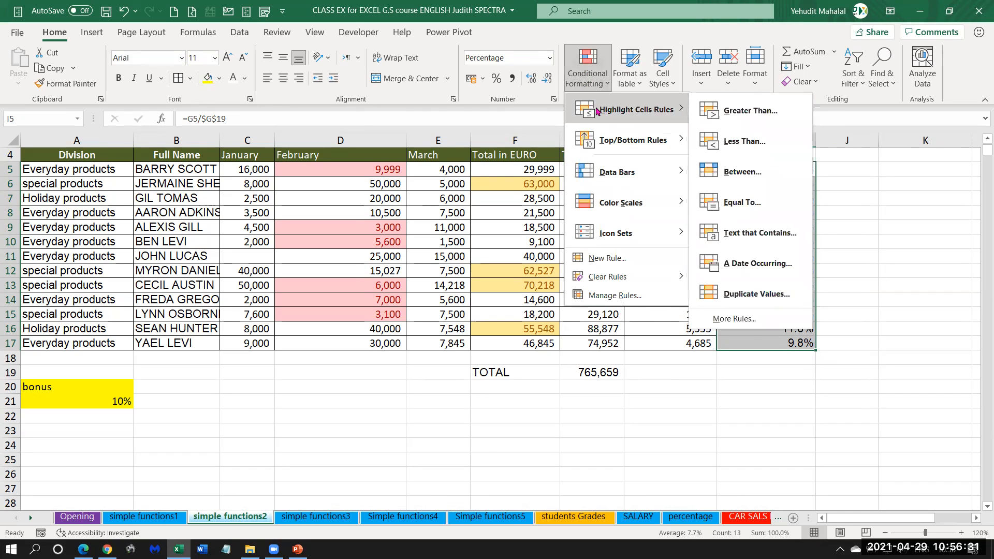
click(758, 113)
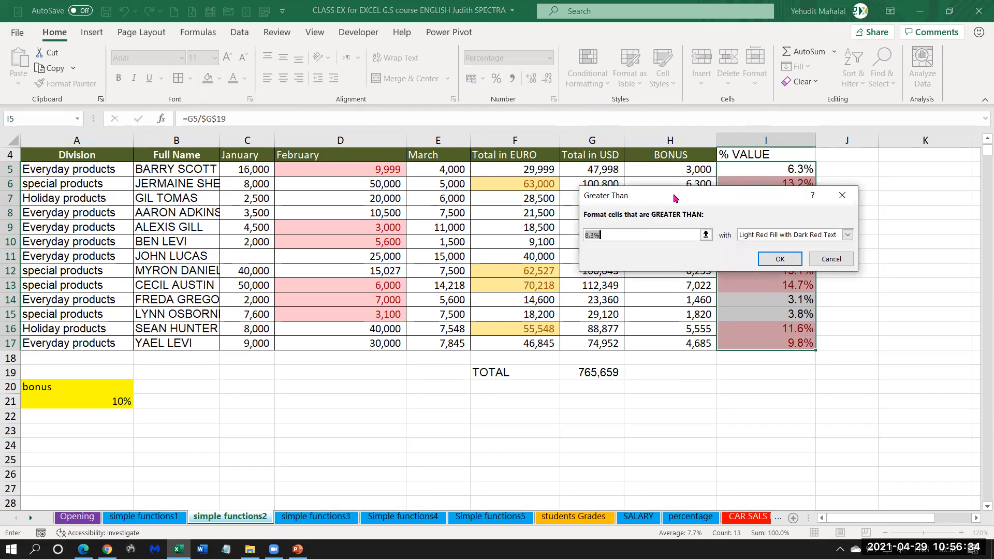
drag(673, 194, 433, 182)
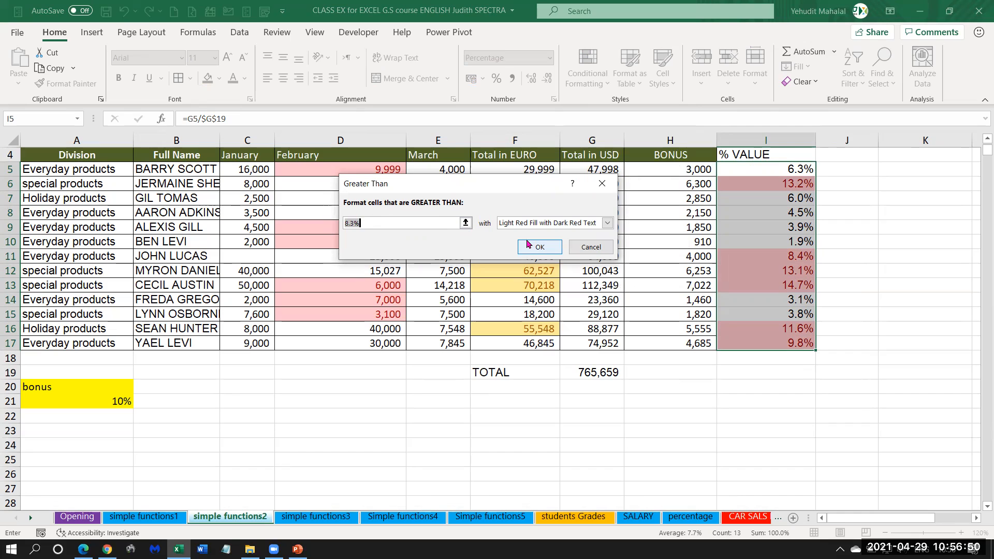
text(0.1)
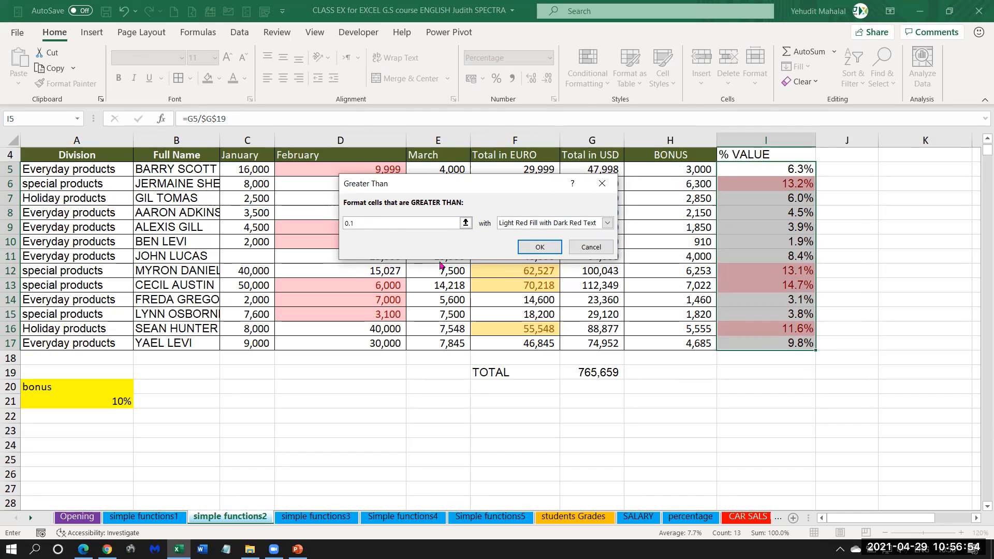
key(BackSpace)
key(BackSpace)
text(10)
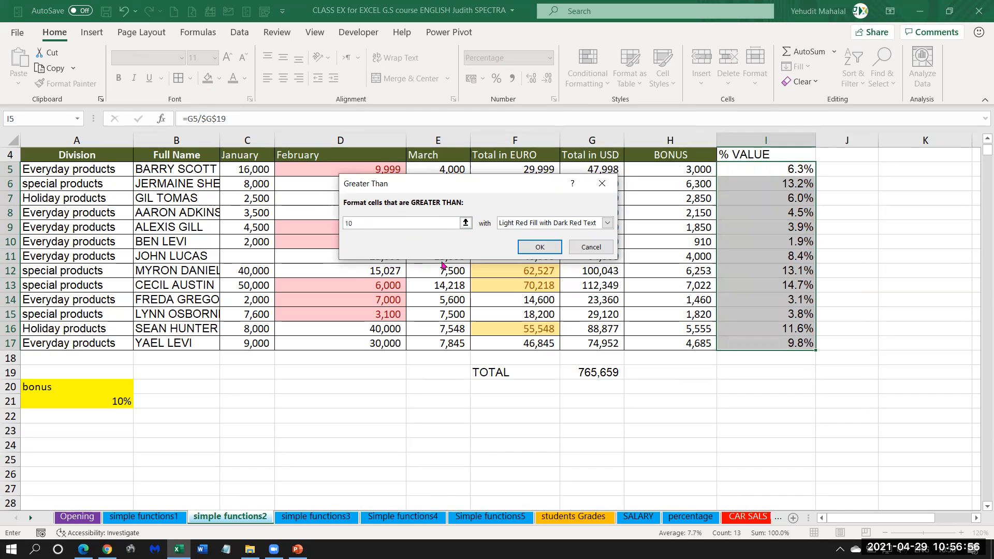
text(%)
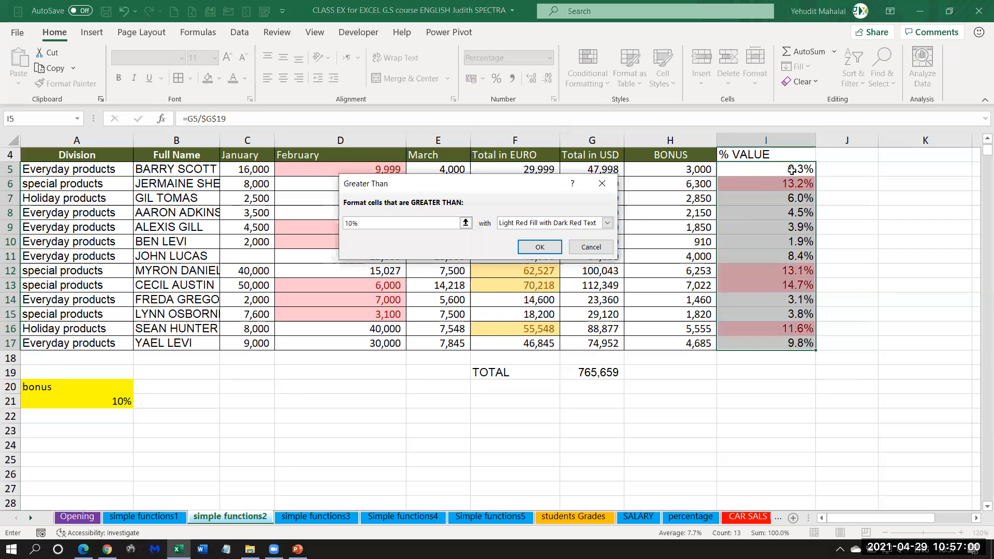
Format the matching percentages with Green Fill with Dark Green Text and apply the rule.
click(566, 227)
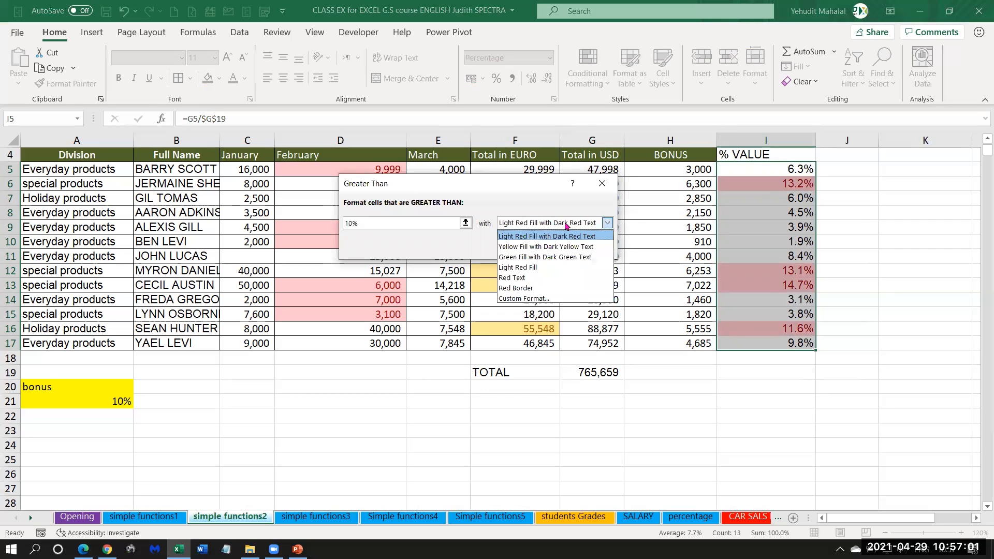
click(528, 256)
click(536, 248)
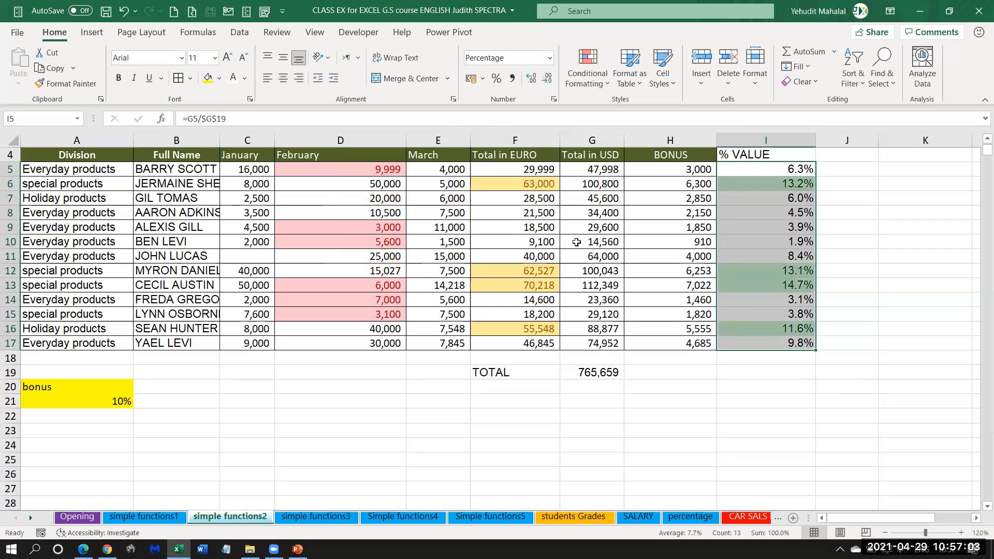
Examine the highlighted percentages in column I, the grand total in G19 and the individual USD totals in G5:G17.
click(764, 185)
click(764, 269)
click(764, 284)
click(761, 329)
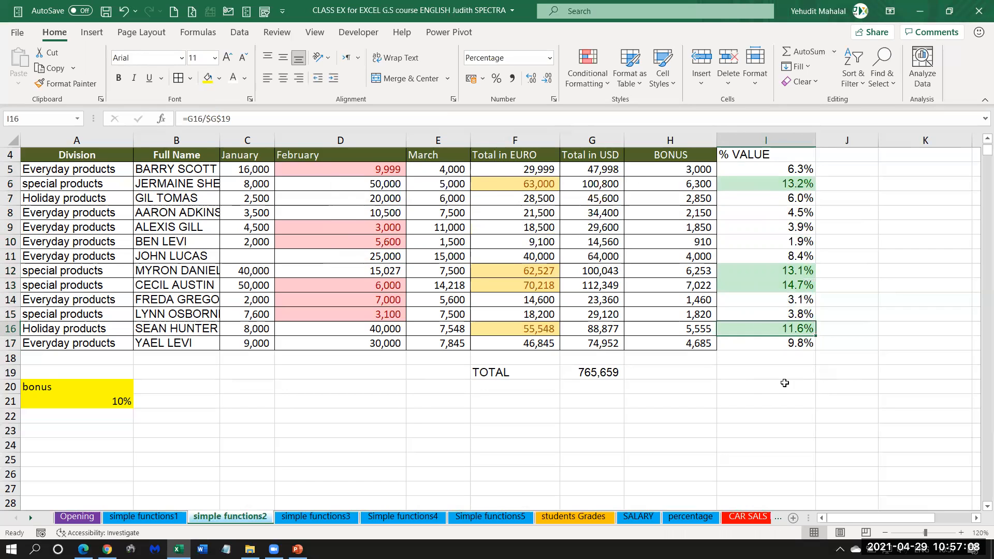
click(605, 378)
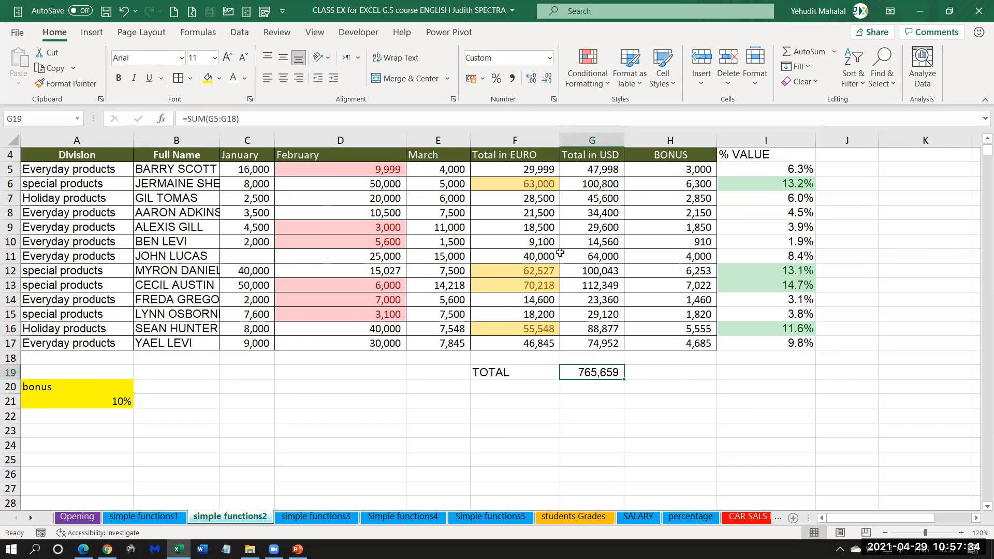
drag(601, 170, 601, 343)
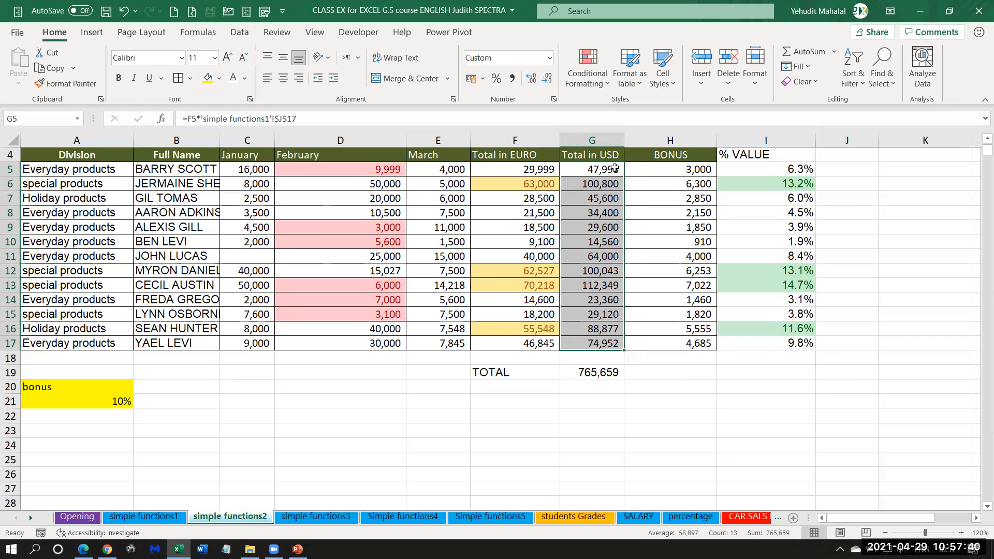
click(645, 175)
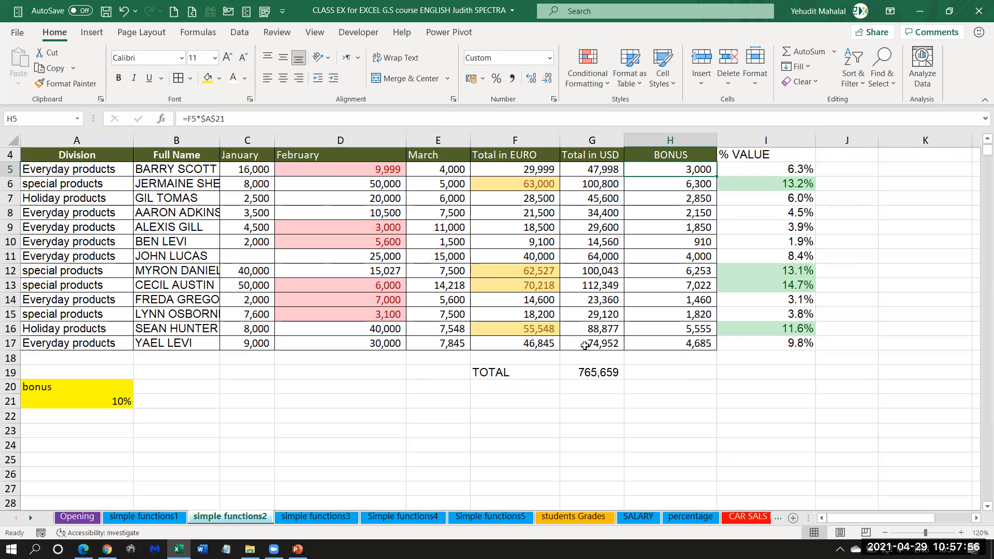
Enter the label MAX in F20, below the TOTAL label.
click(508, 388)
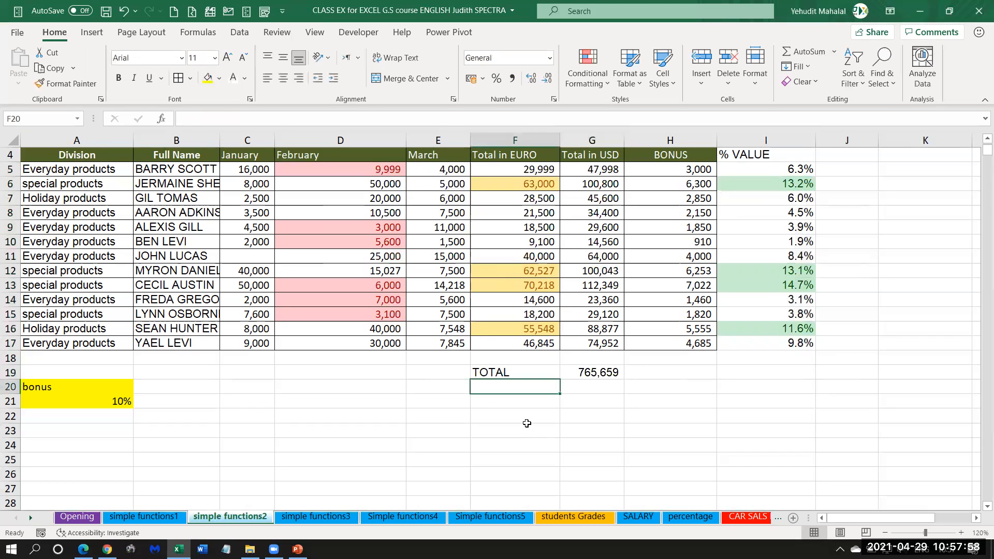
text(MAX)
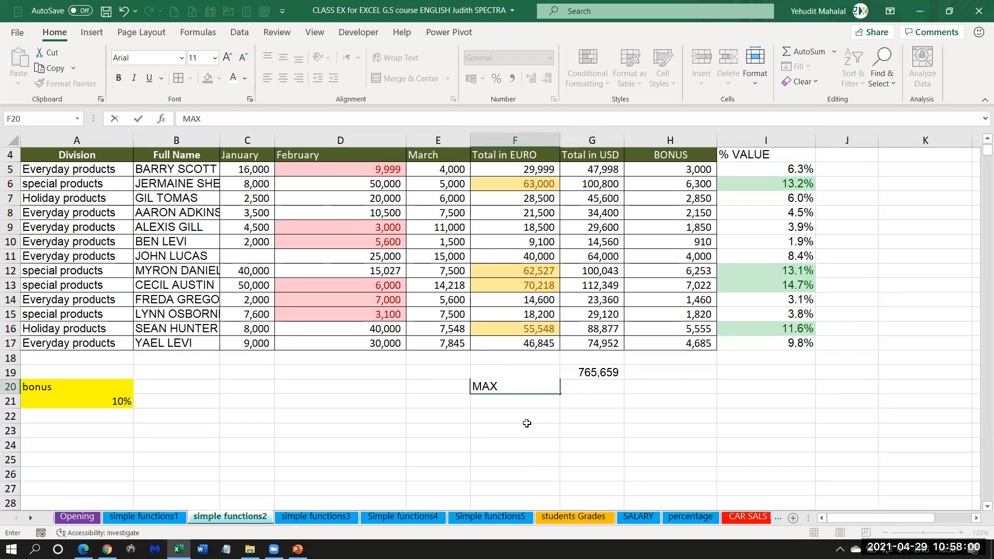
key(Tab)
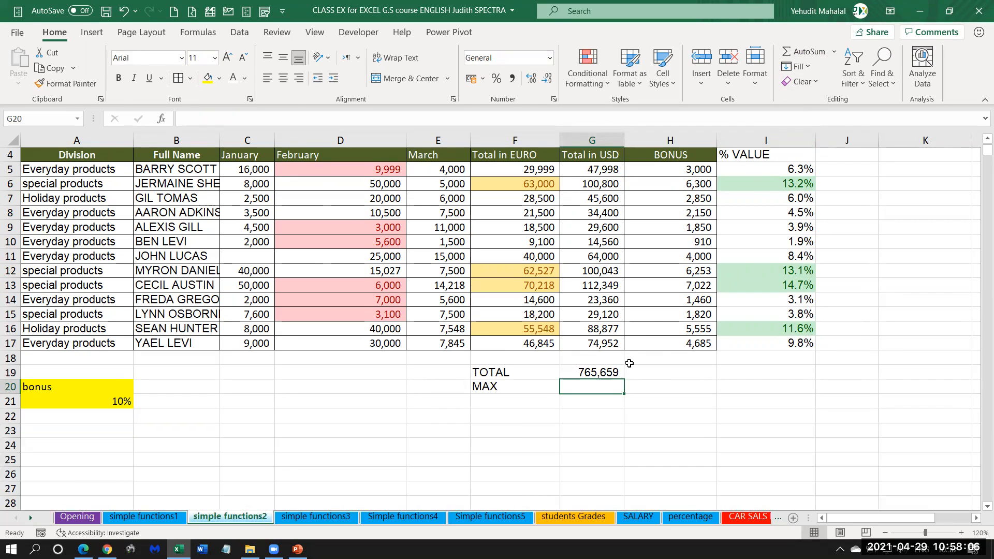
Calculate the highest USD total in G20 with =MAX(G5:G17) and clear the cell again.
click(835, 52)
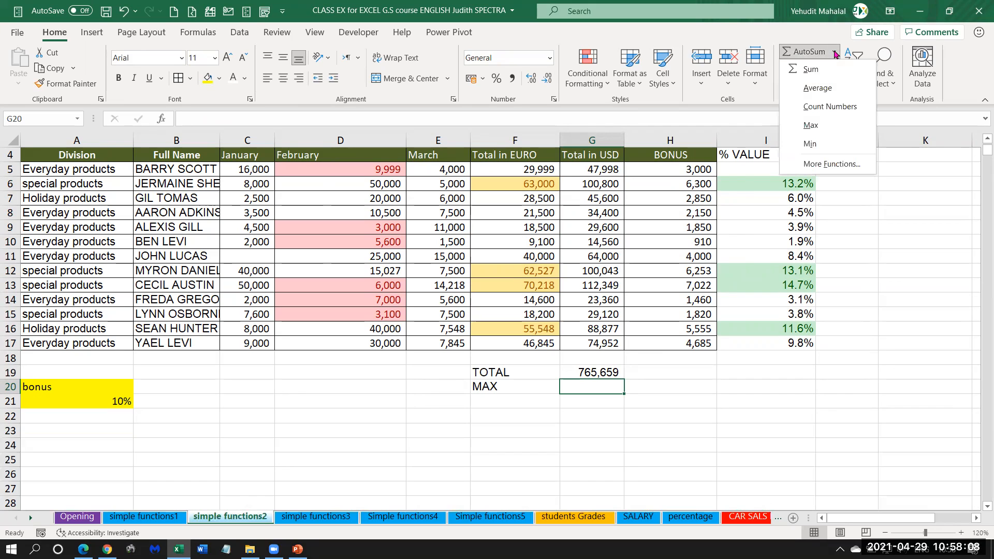
click(811, 128)
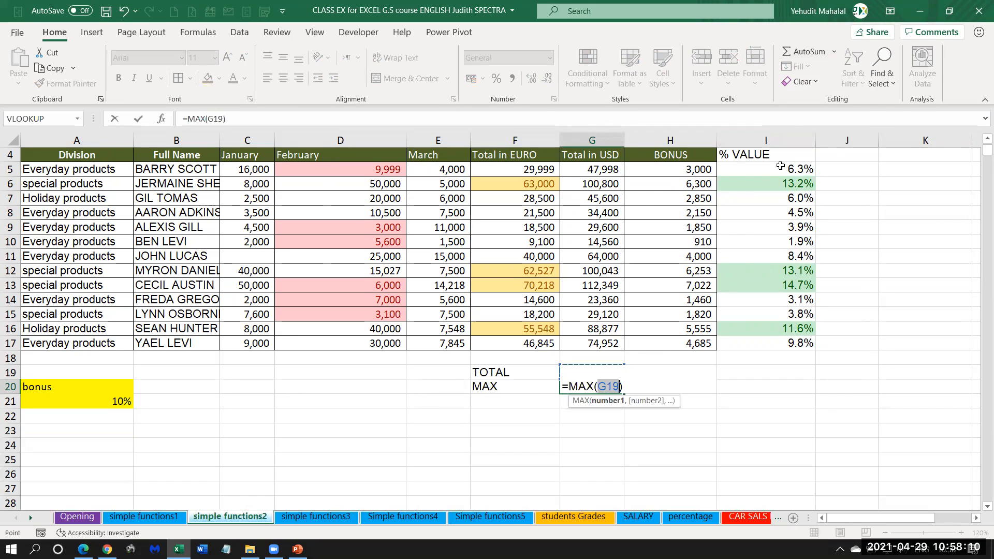
drag(589, 169, 593, 342)
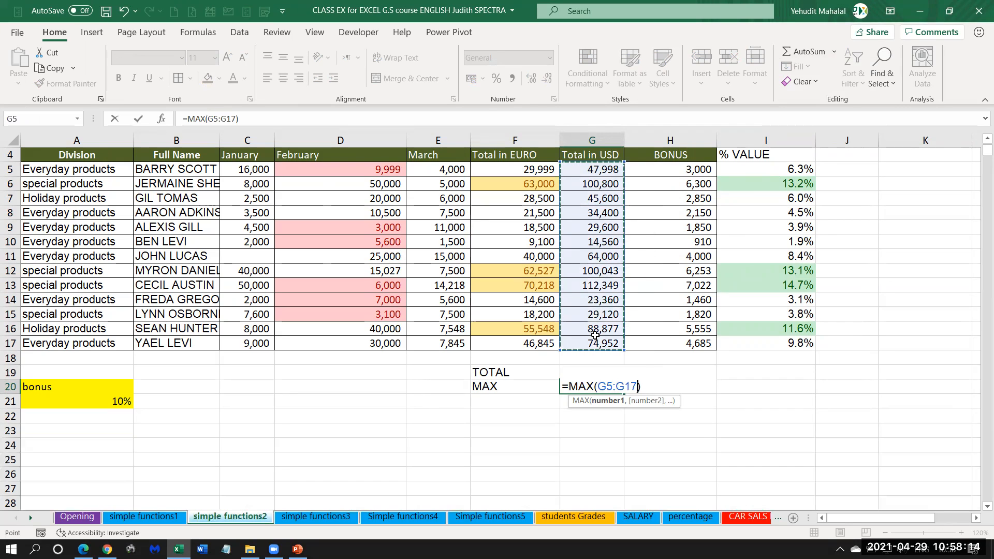
key(Return)
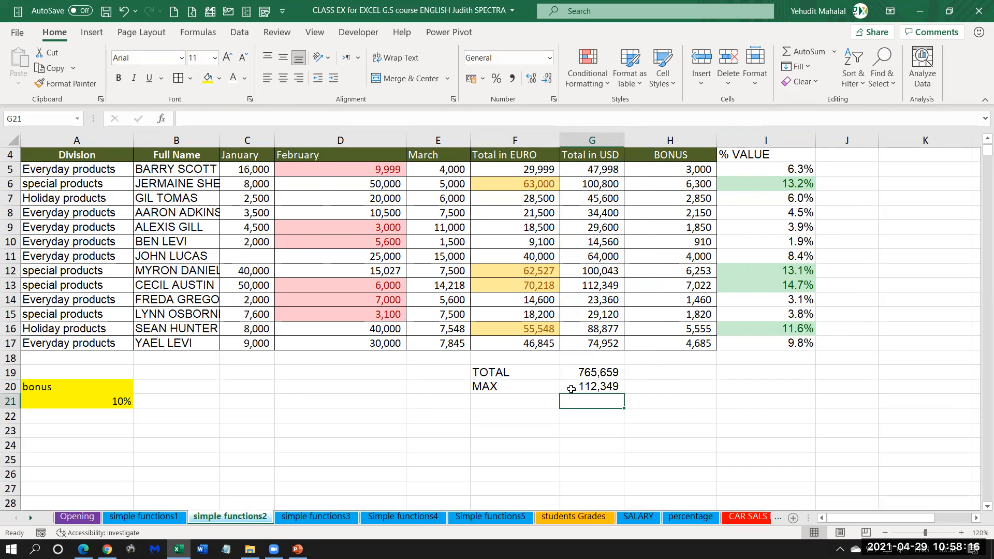
click(594, 286)
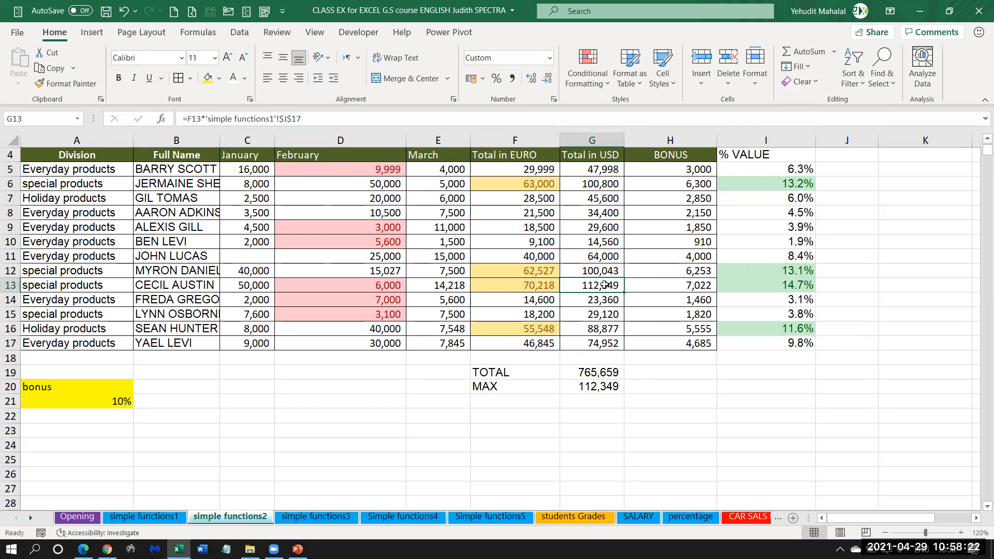
click(595, 387)
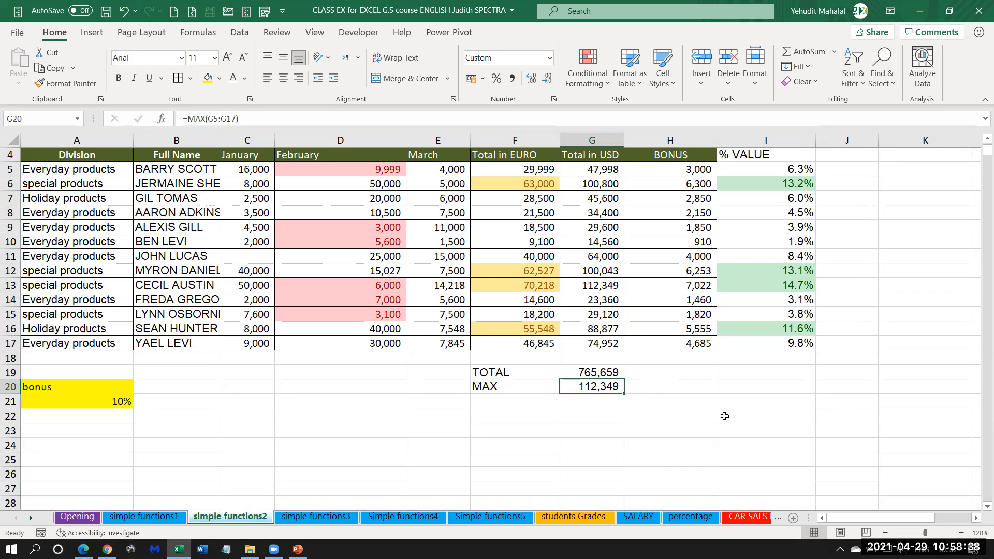
key(Delete)
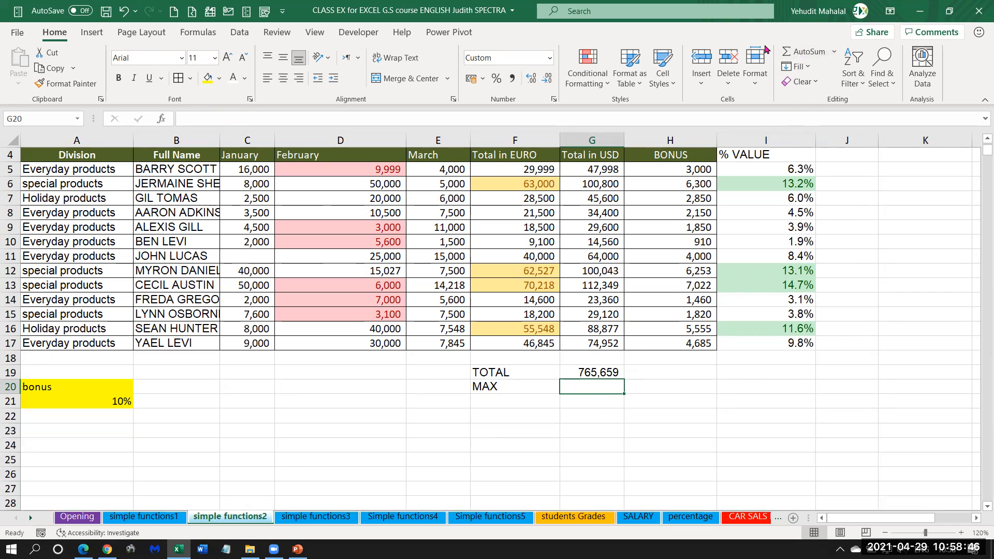
Insert the Max function in G20 over the range G5:G17 and review the result beside its label.
click(835, 53)
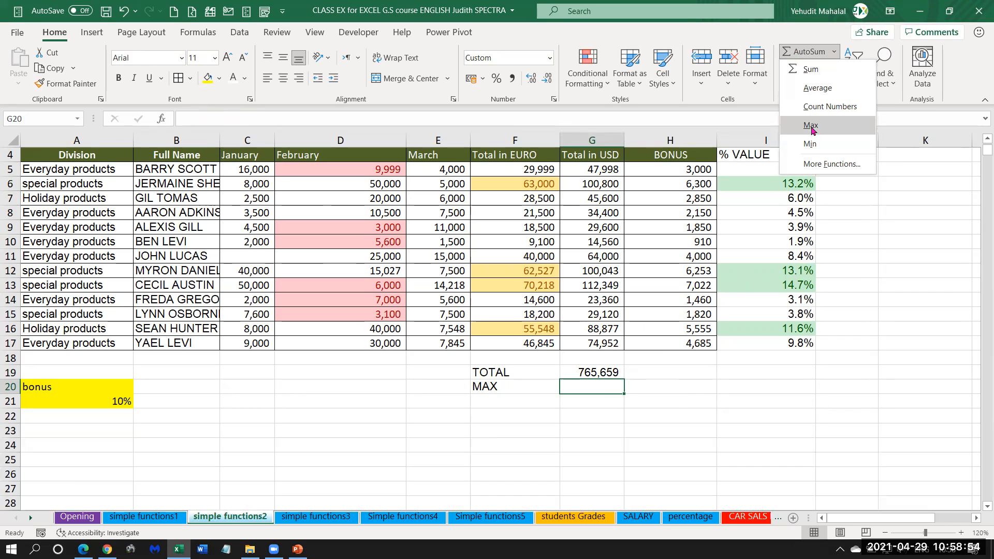
click(812, 128)
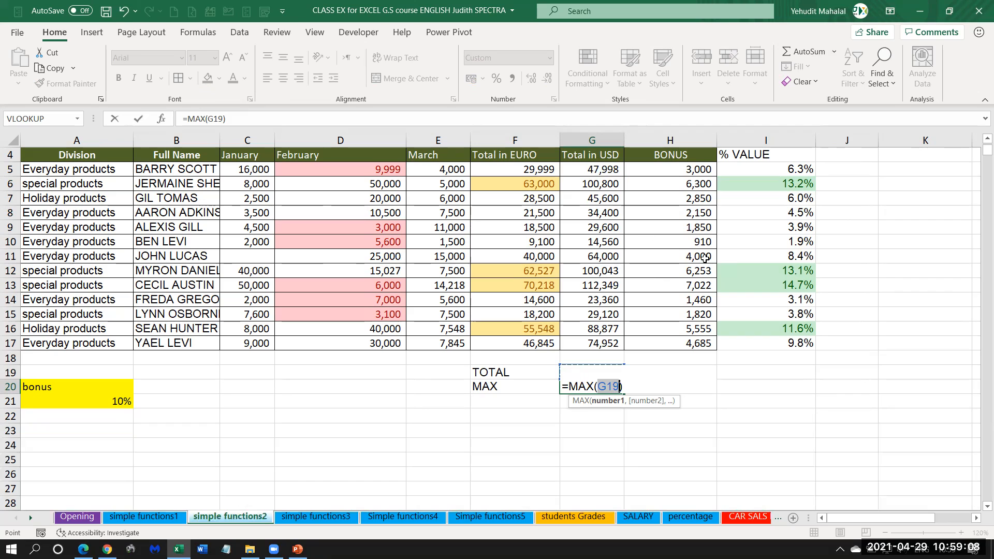
drag(584, 169, 584, 305)
drag(585, 343, 585, 343)
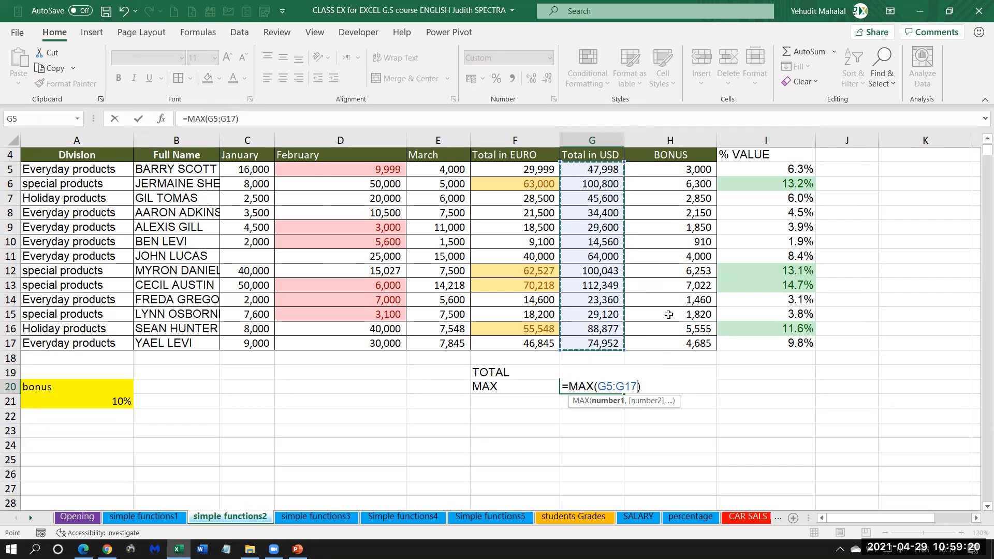
key(Return)
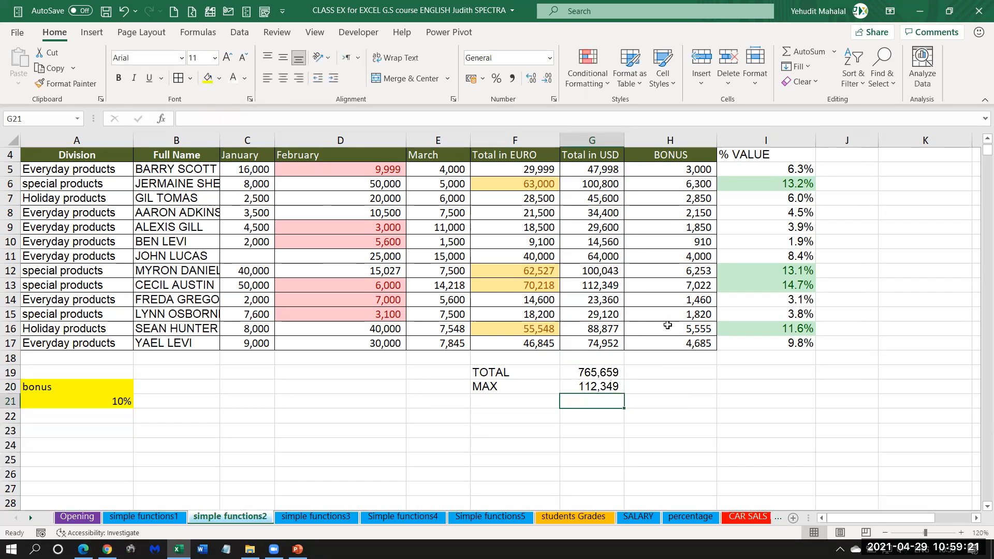
click(577, 388)
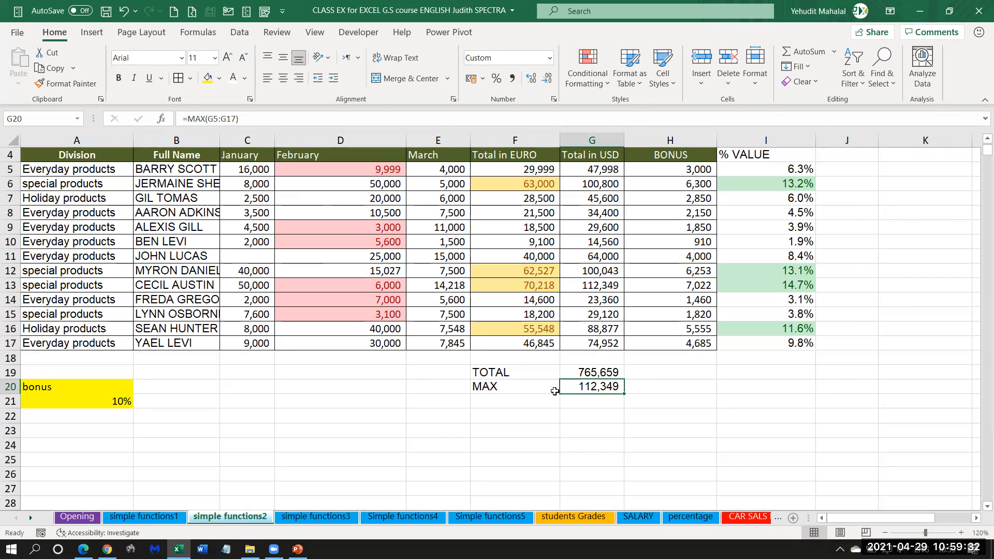
drag(487, 387, 584, 386)
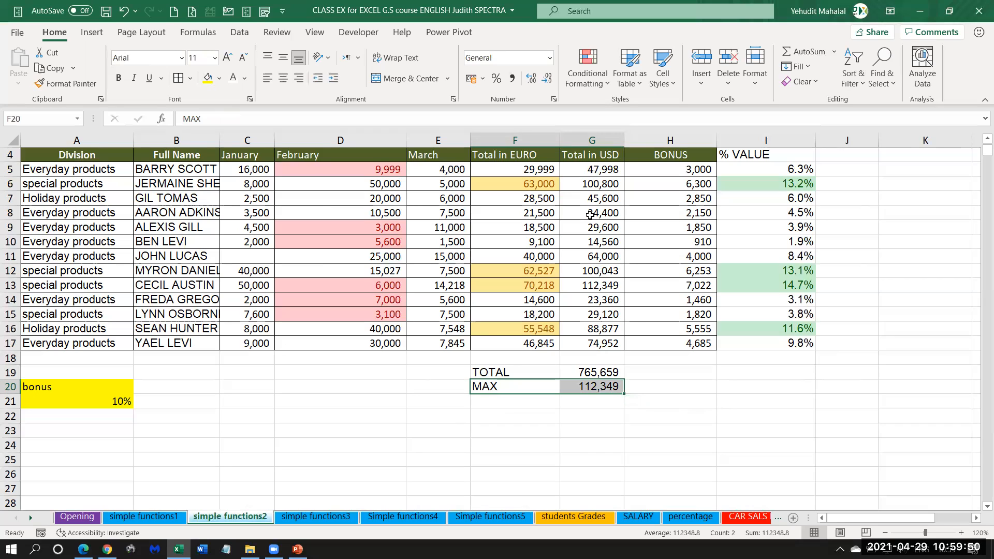
Start a Top 10 Items conditional formatting rule on the USD totals in G5:G17, limited to the top 1 value.
click(783, 388)
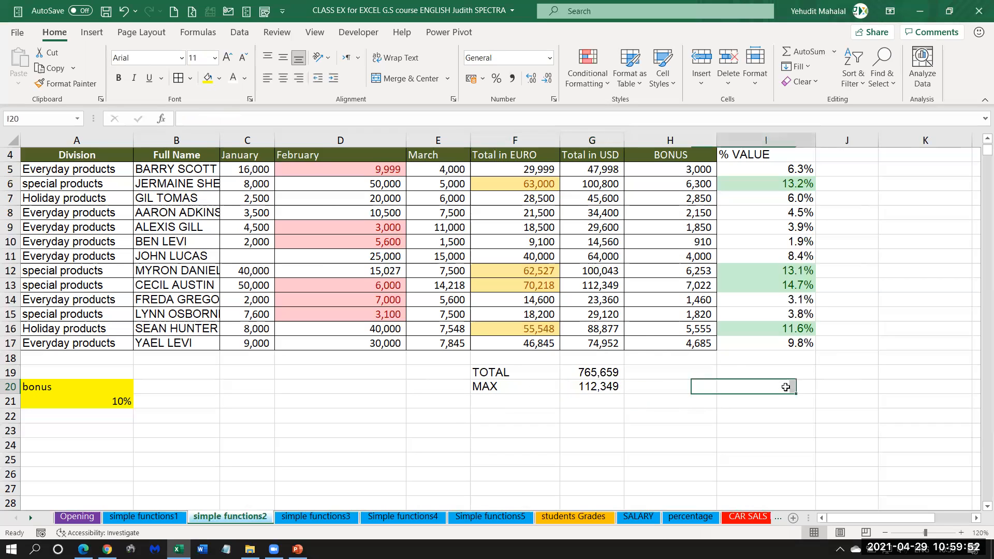
drag(600, 171, 587, 347)
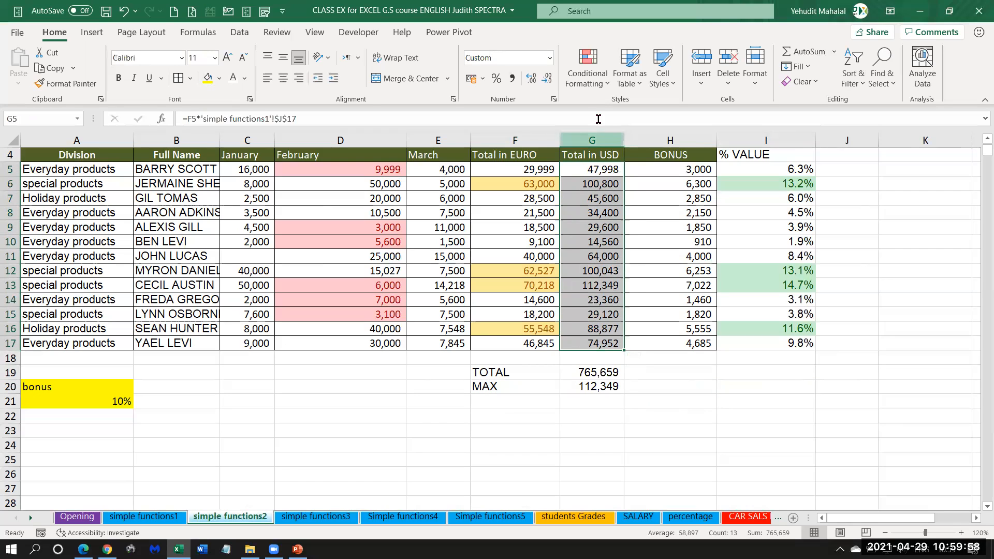
click(589, 56)
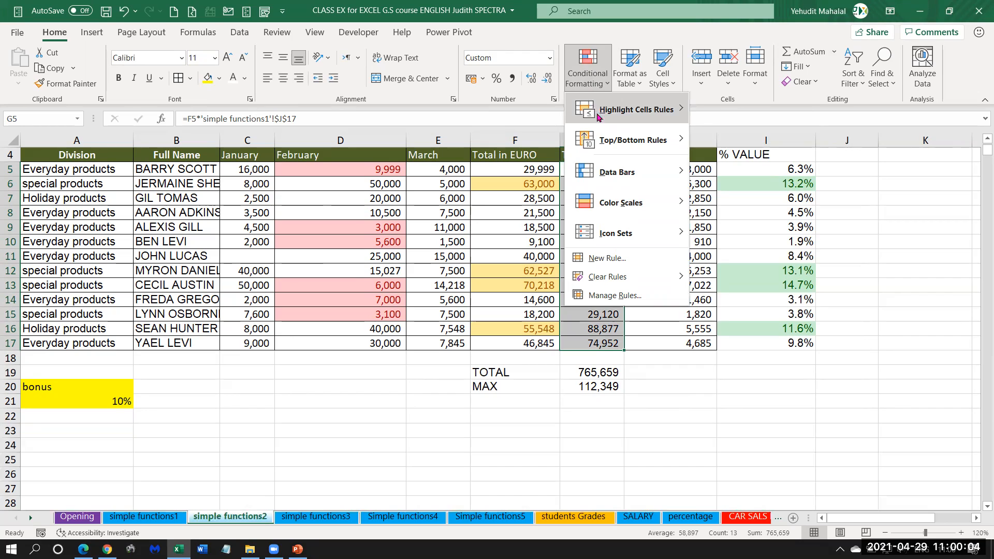
mouse_move(600, 110)
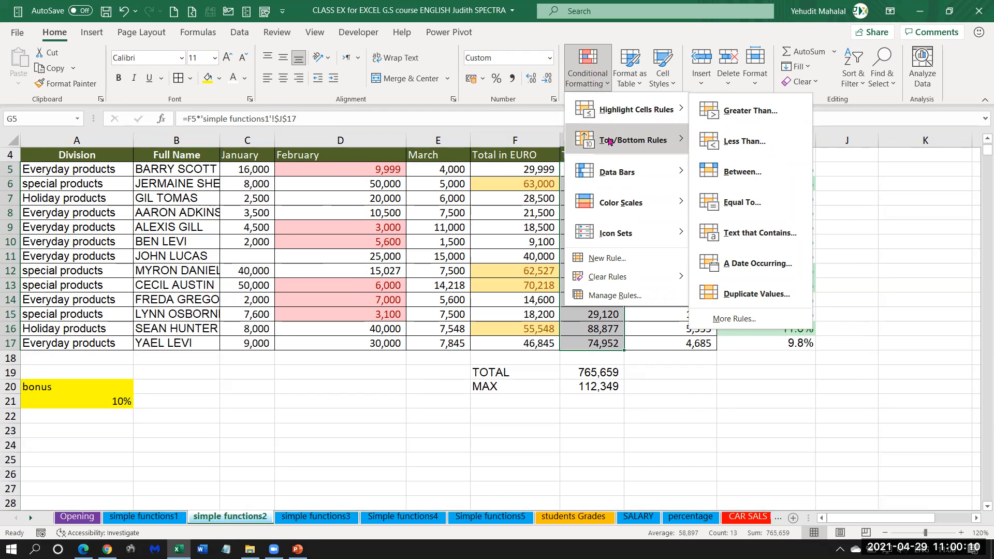
mouse_move(605, 141)
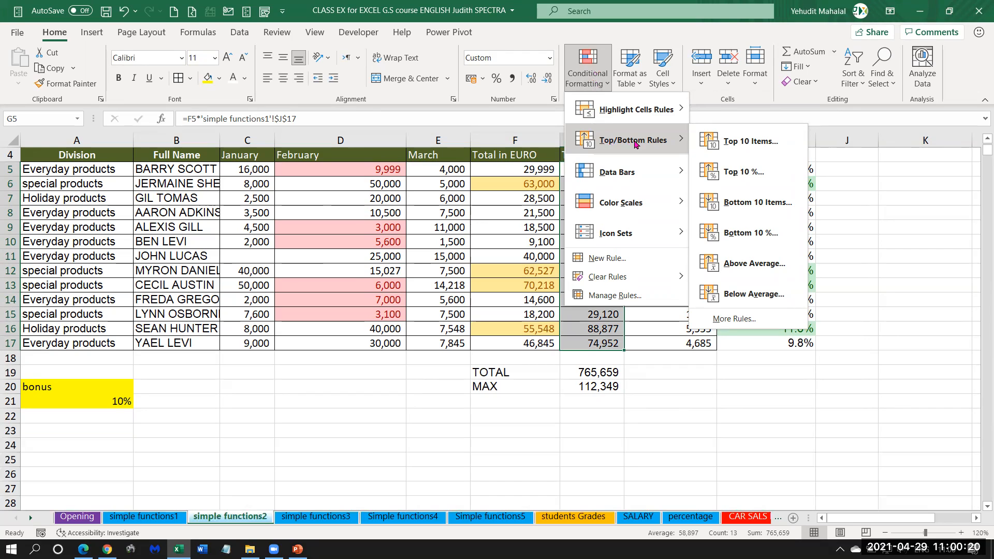
mouse_move(612, 168)
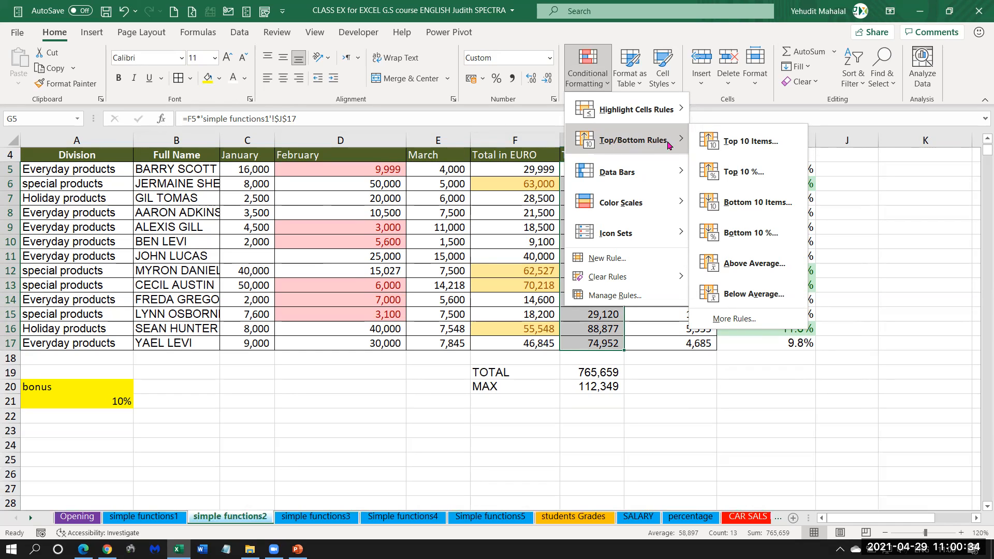
click(751, 141)
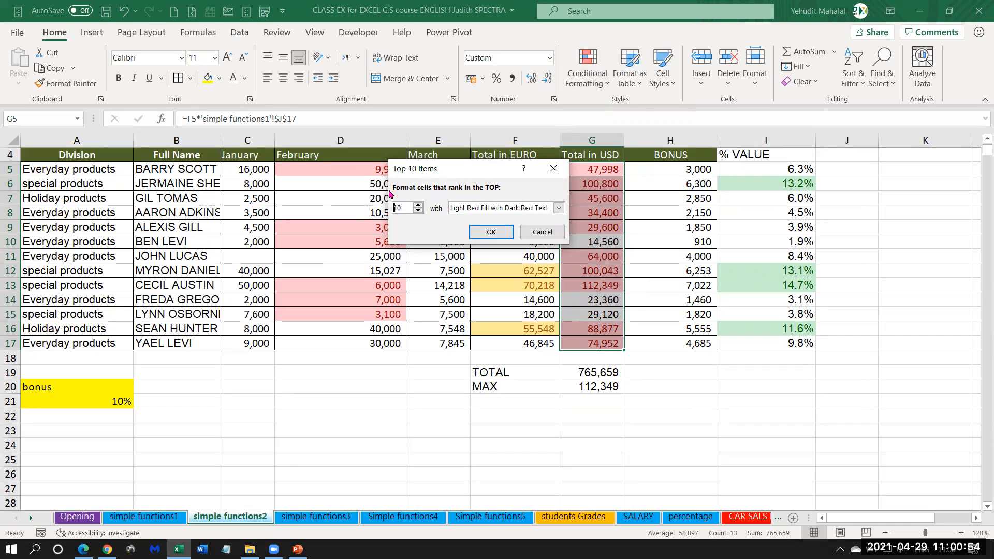
click(417, 212)
click(418, 212)
click(417, 211)
click(417, 211)
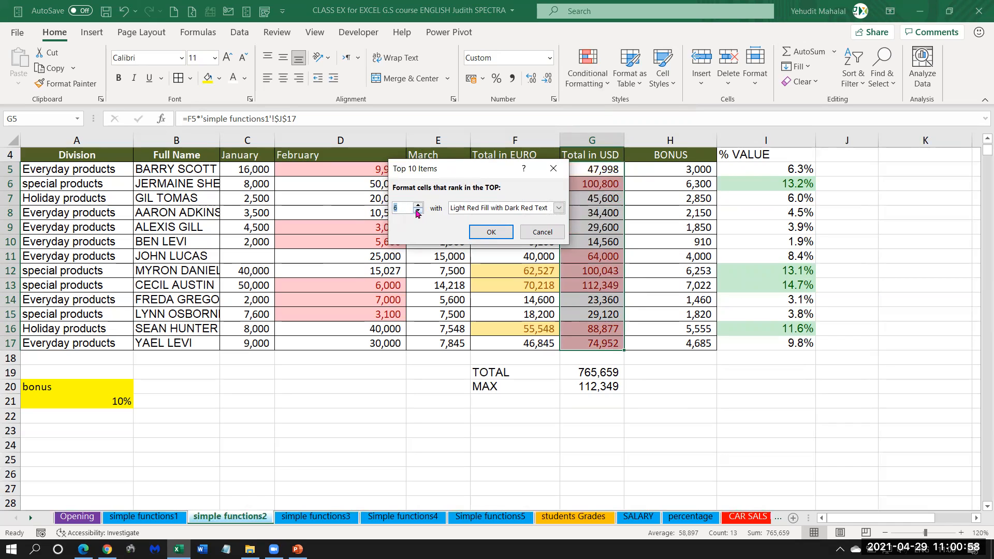
click(418, 211)
click(417, 211)
click(418, 212)
click(417, 211)
click(418, 211)
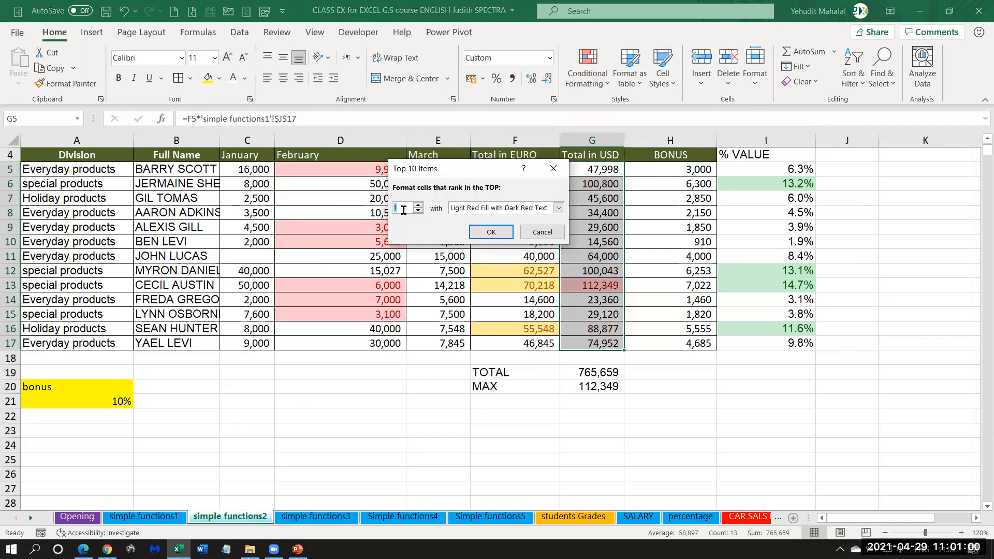
Give the top-value rule a custom format with a light blue fill and apply it to the USD totals.
double_click(397, 206)
click(549, 209)
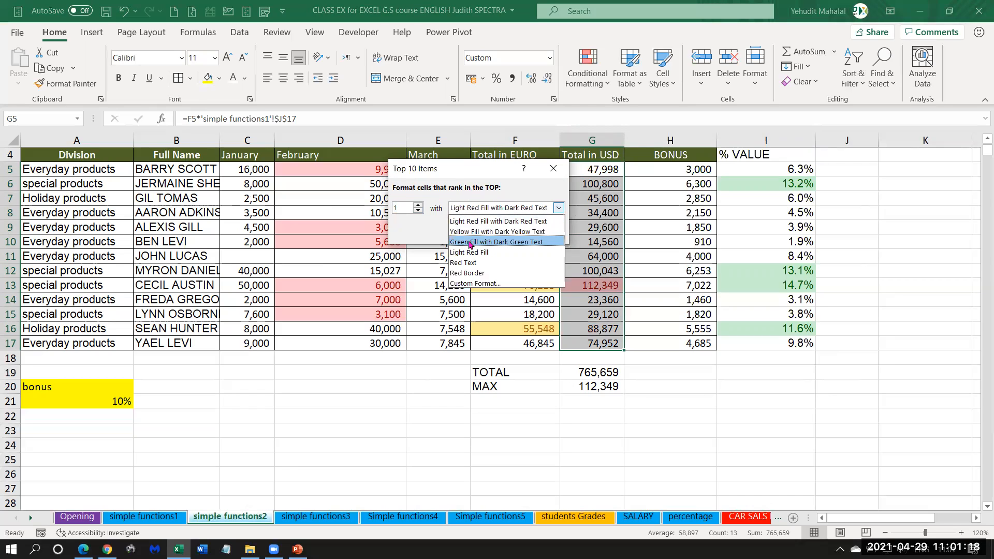
click(489, 285)
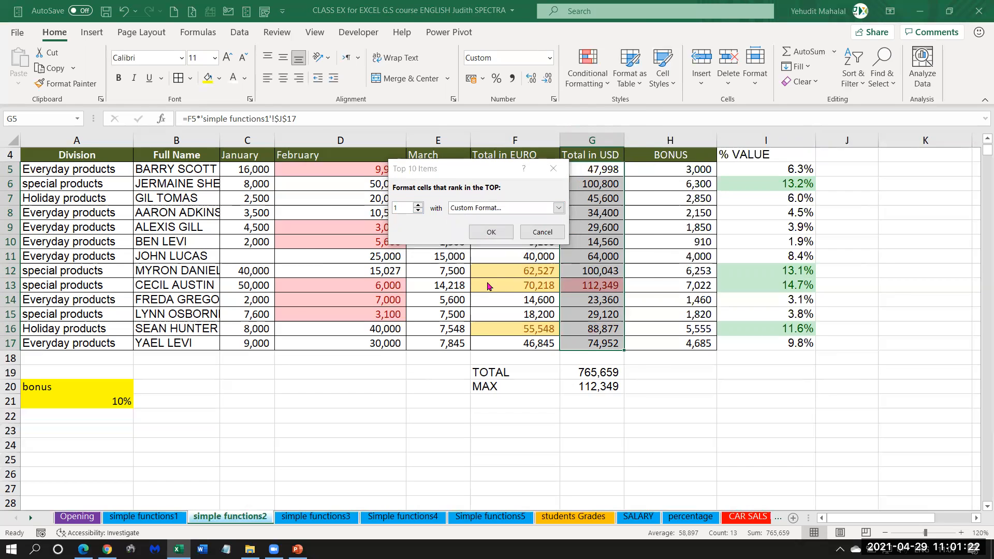
click(456, 53)
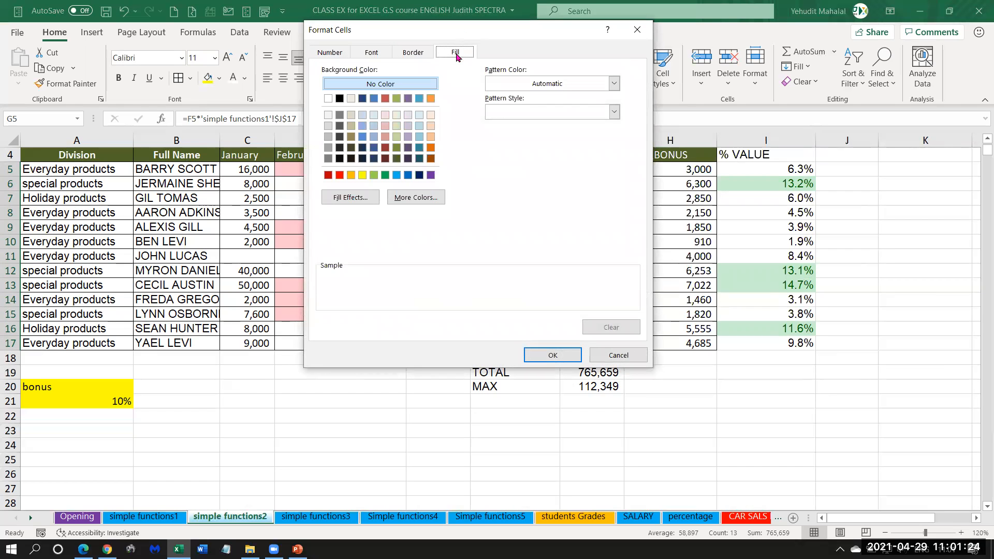
click(397, 175)
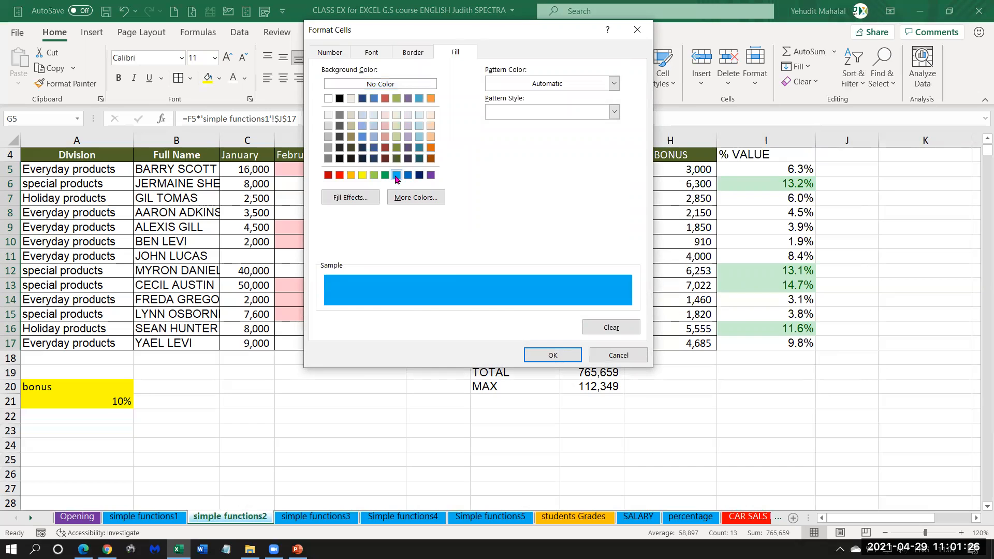
click(552, 356)
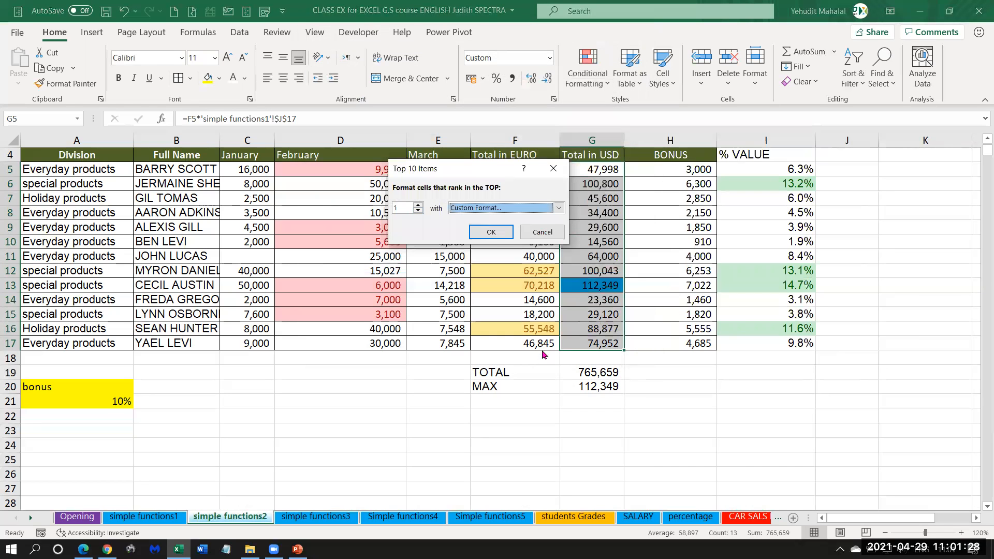
click(497, 237)
click(599, 306)
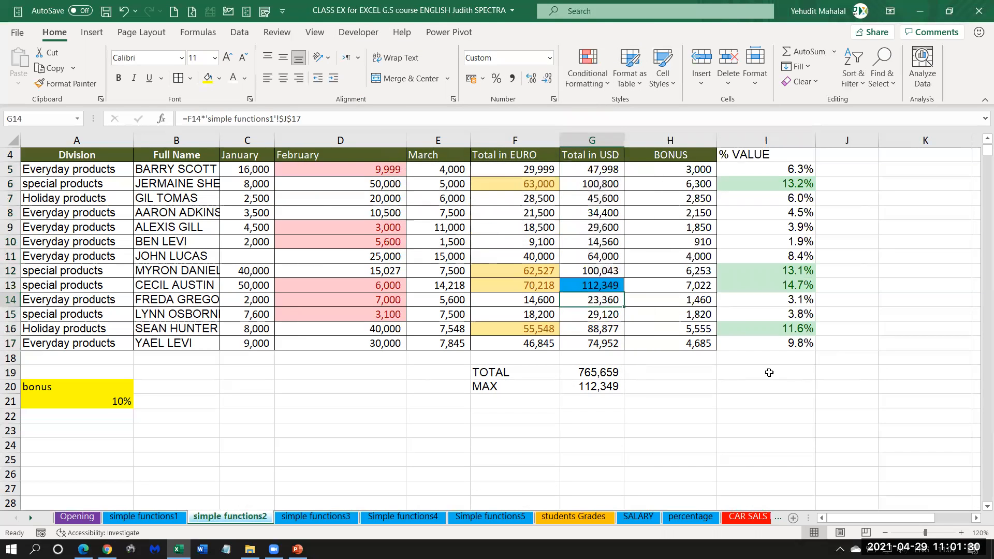
Compare the highlighted total with the MAX result, and set the February sales in D6 to 70000.
click(596, 286)
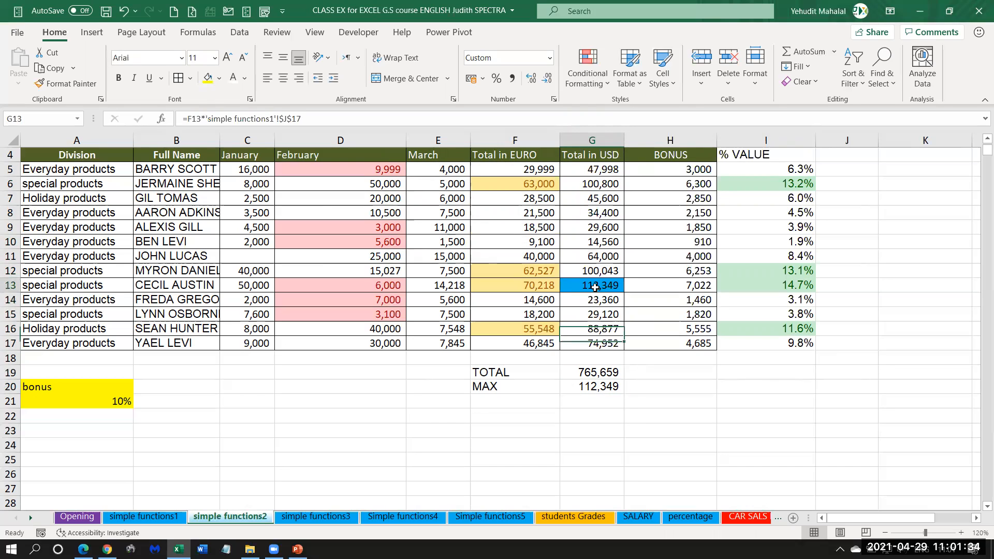
click(594, 388)
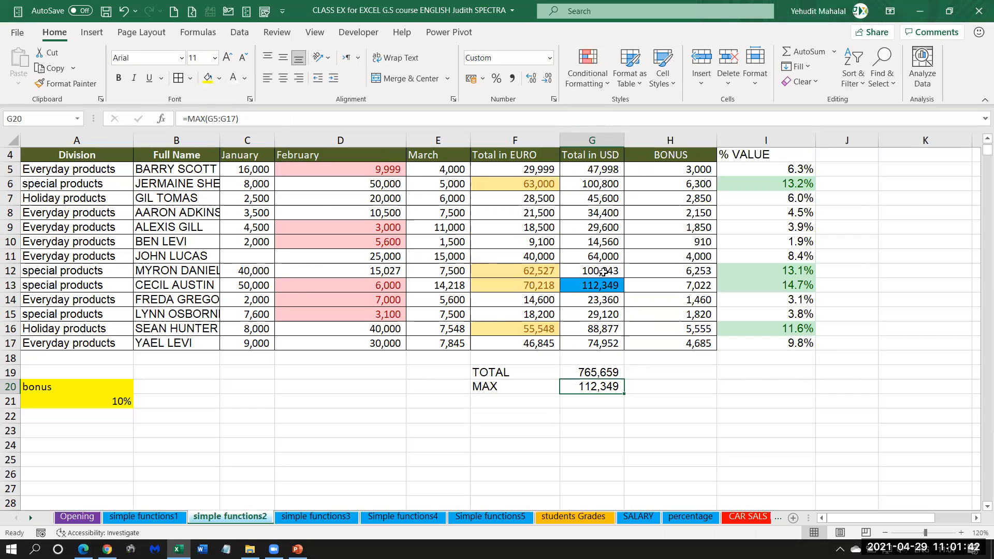
click(156, 185)
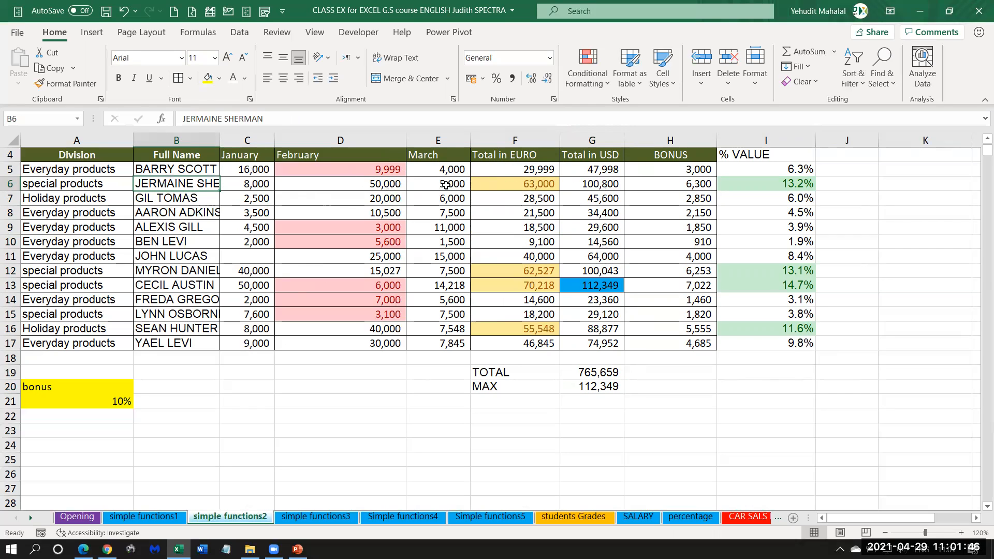
click(368, 184)
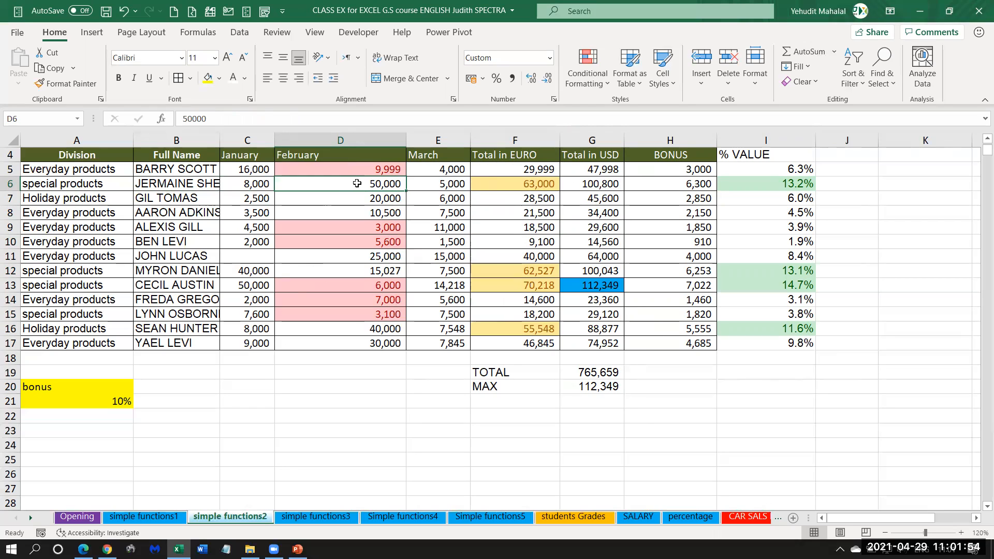
text(70)
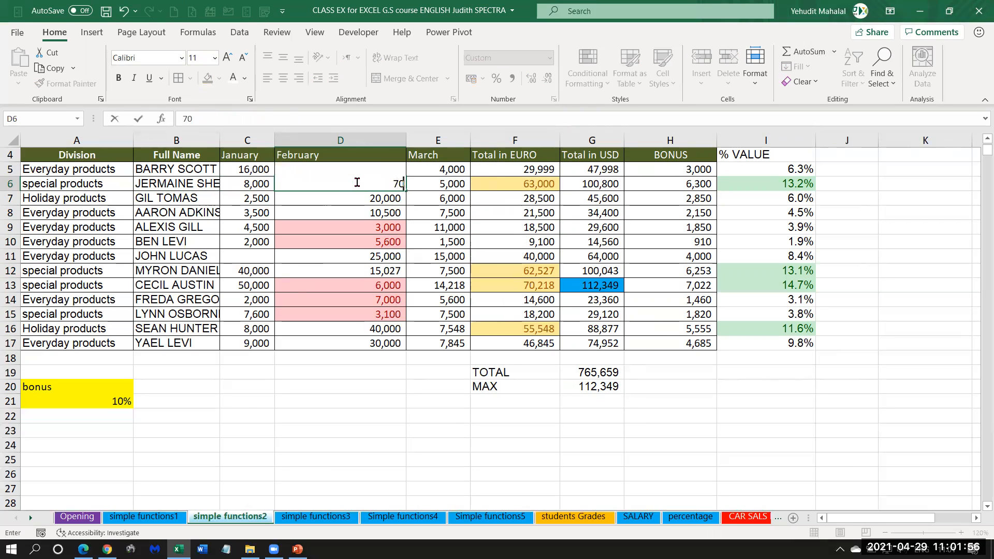
text(000)
key(Return)
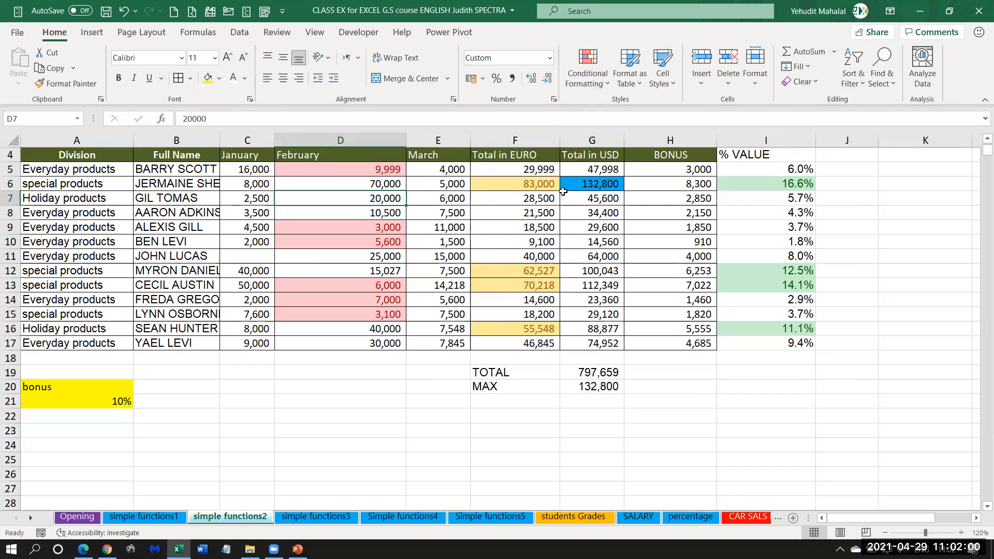
click(580, 187)
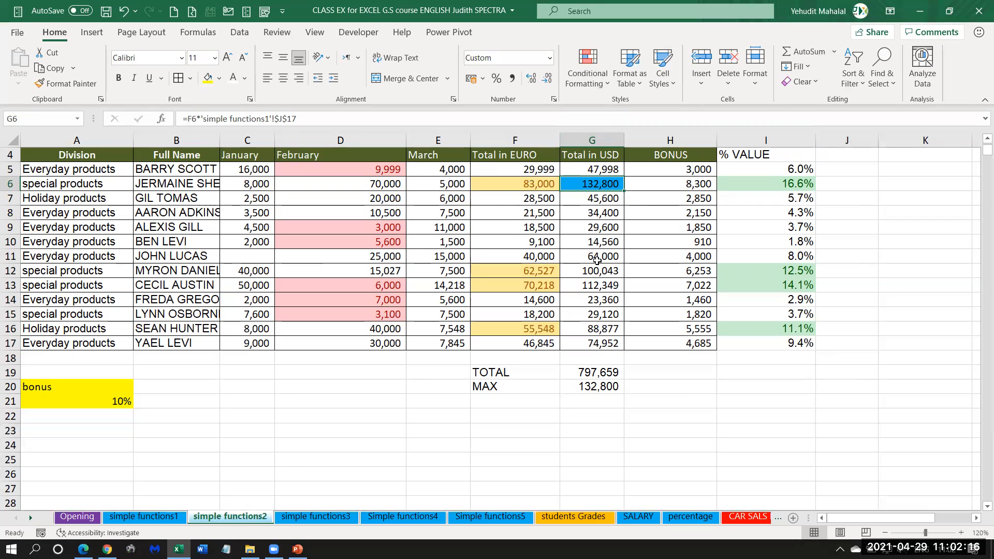
Highlight the bottom 1 value in G5:G17 with Light Red Fill with Dark Red Text using a Bottom 10 Items rule.
click(581, 169)
drag(581, 184, 582, 342)
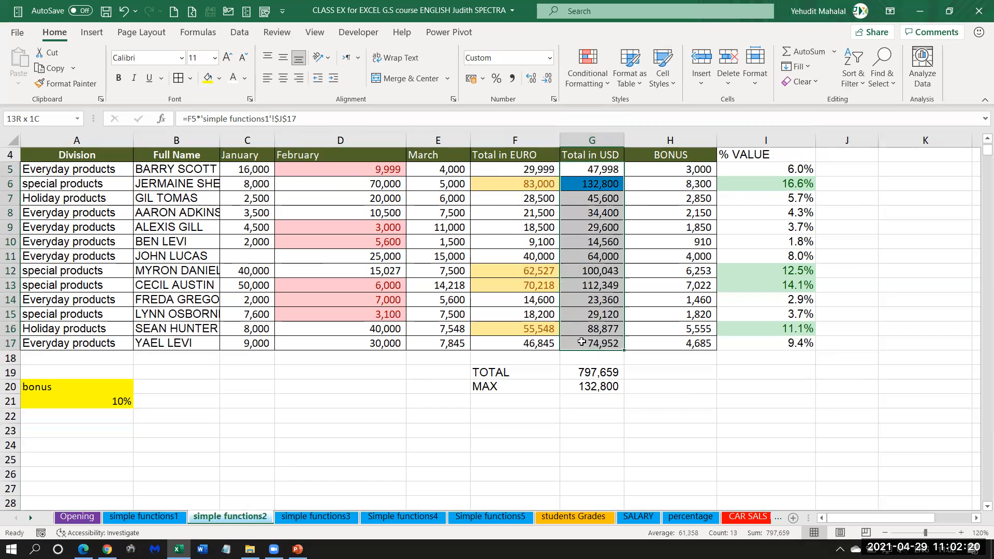
drag(589, 168, 589, 345)
click(588, 59)
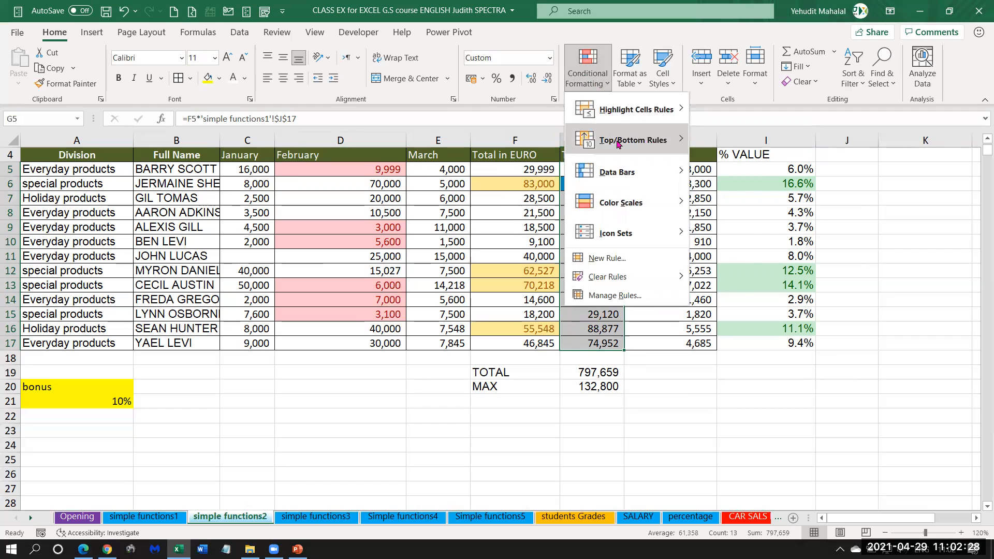
mouse_move(617, 144)
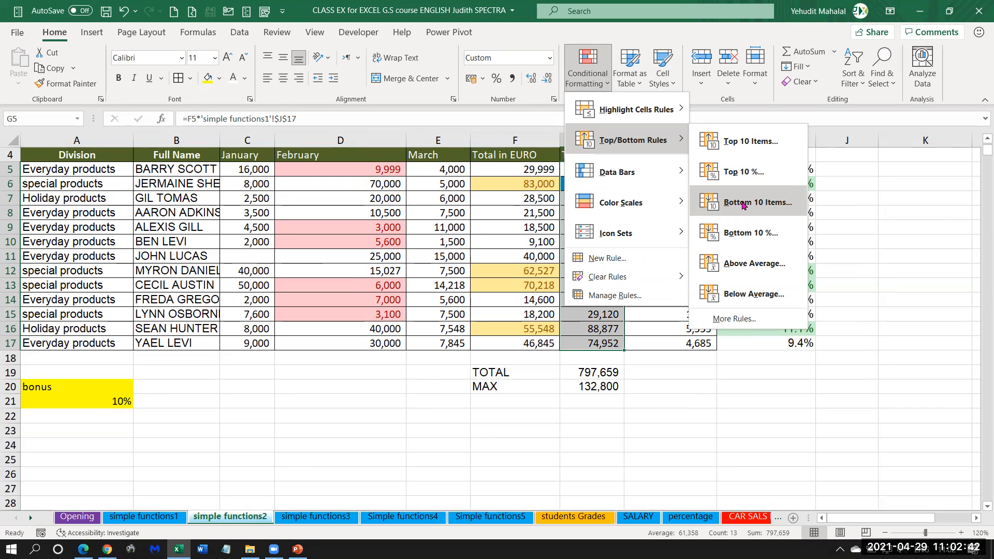
click(743, 204)
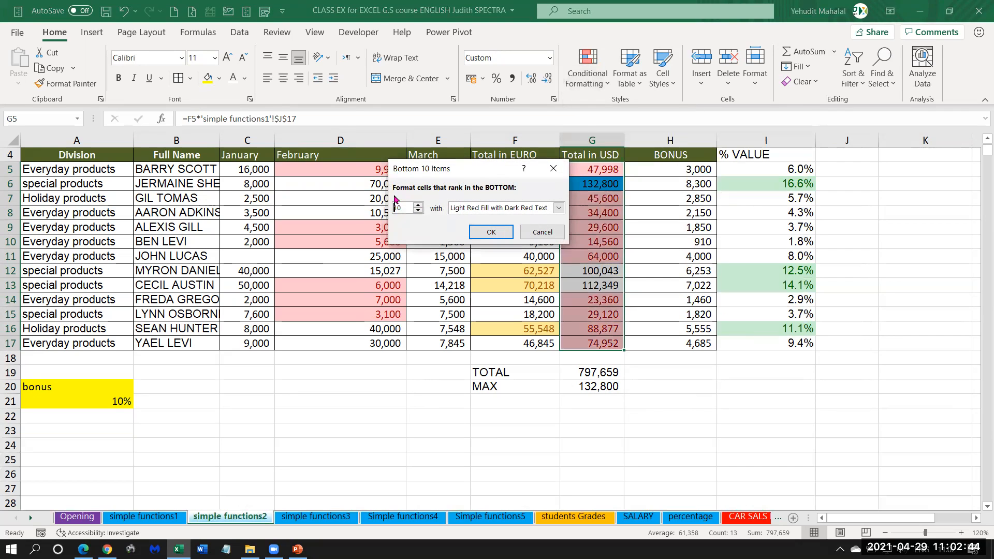
click(418, 211)
click(418, 211)
click(418, 211)
click(418, 211)
click(418, 211)
click(418, 211)
click(418, 210)
click(418, 211)
click(418, 211)
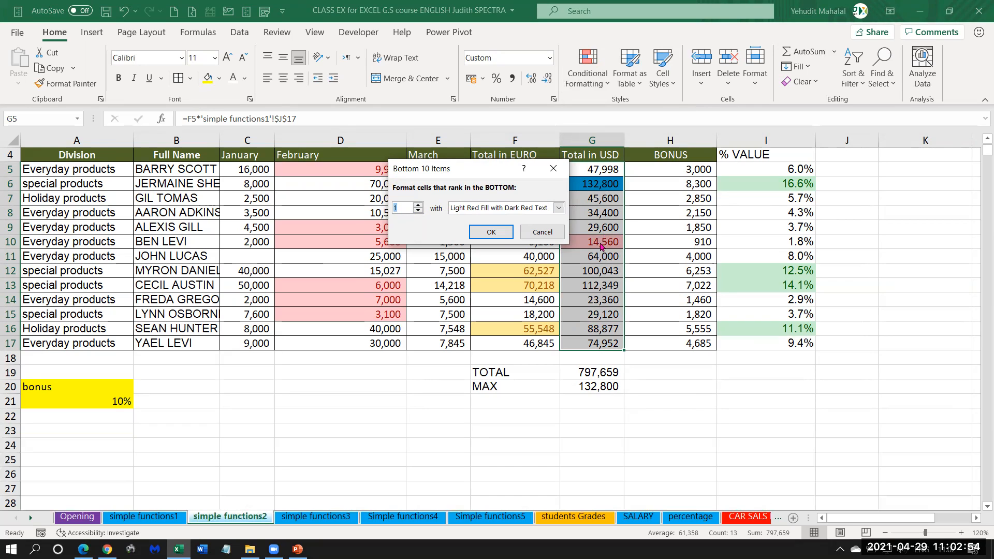
click(493, 234)
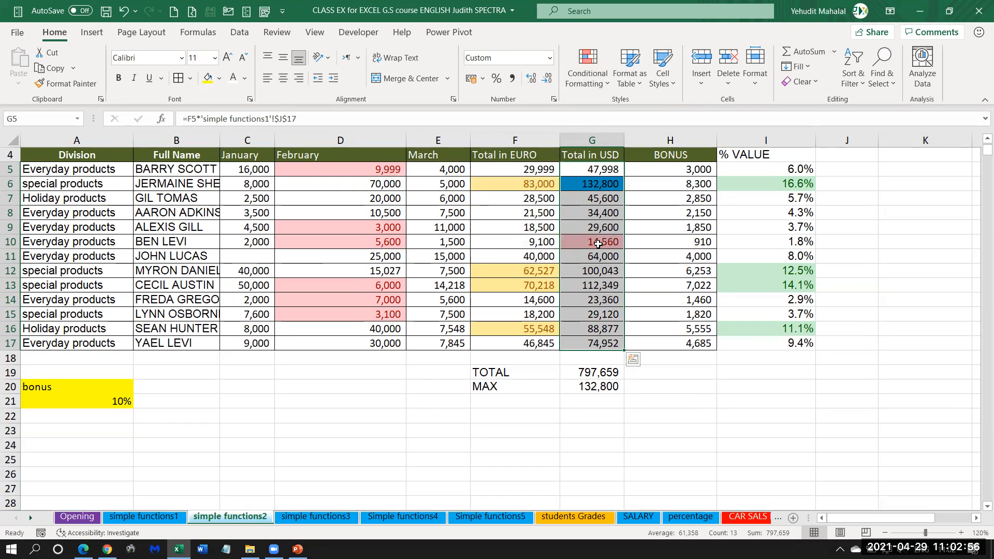
Check which salespeople the highlighted lowest and highest USD totals belong to, and review the MAX formula in G20.
click(178, 241)
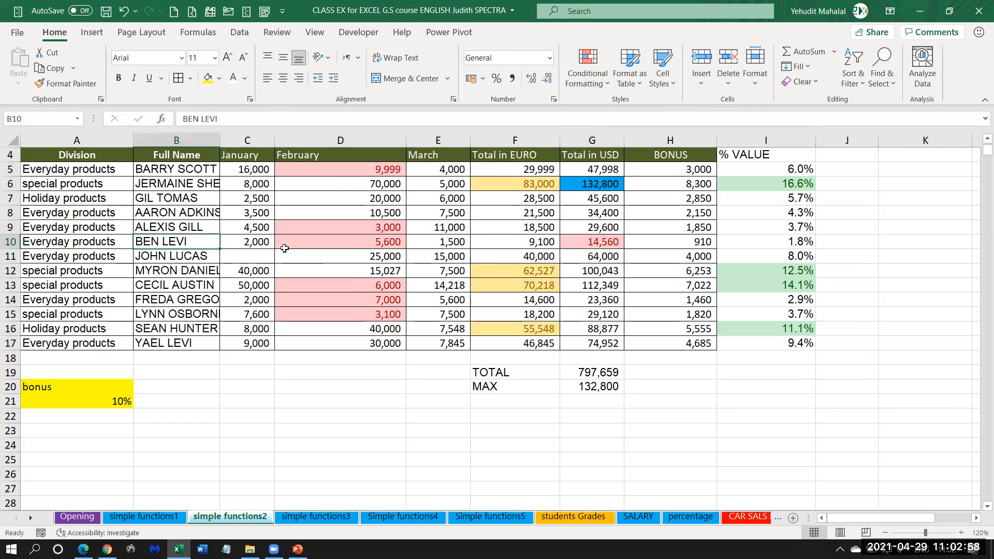
click(574, 182)
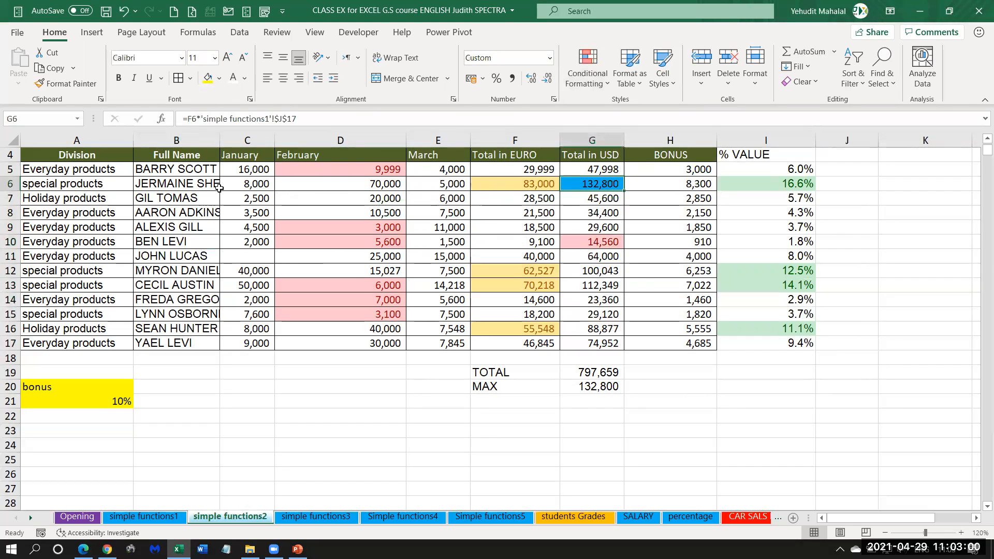
click(198, 185)
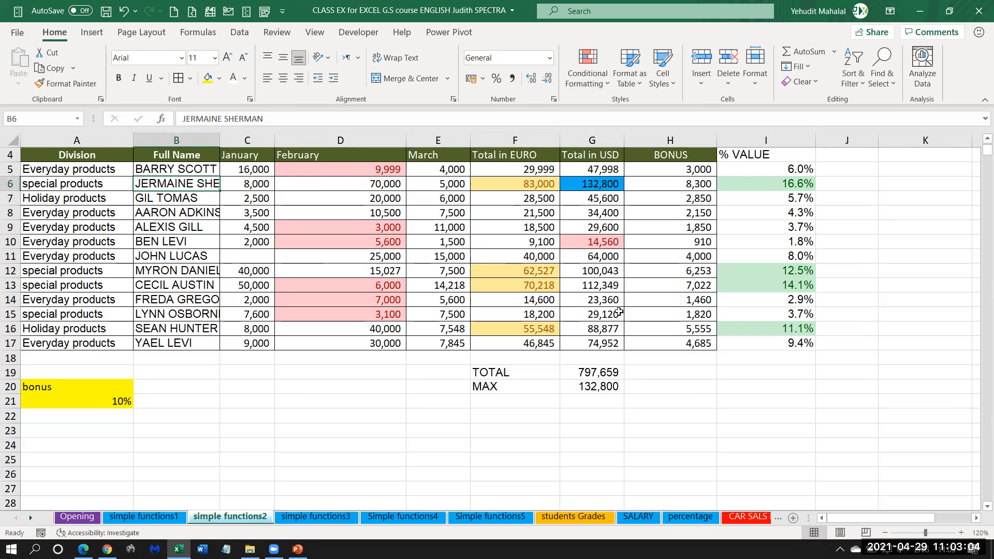
drag(479, 403, 567, 399)
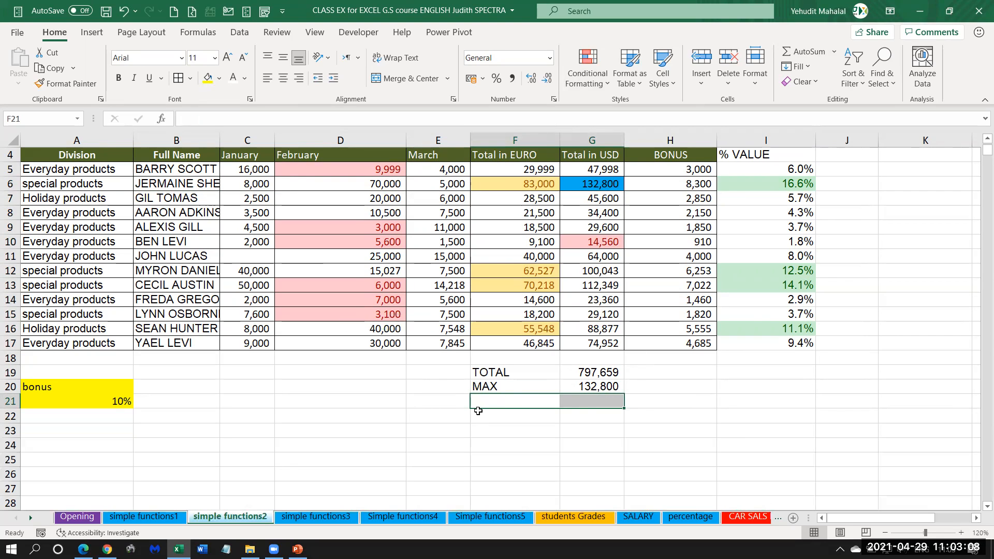
click(590, 389)
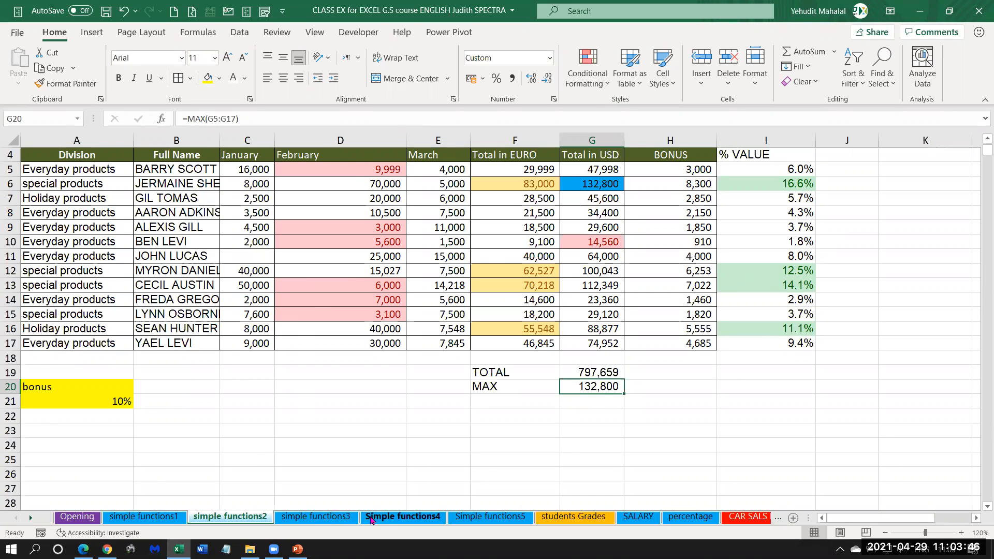
Open the simple functions3 sheet and select the entire invoices column B.
click(323, 518)
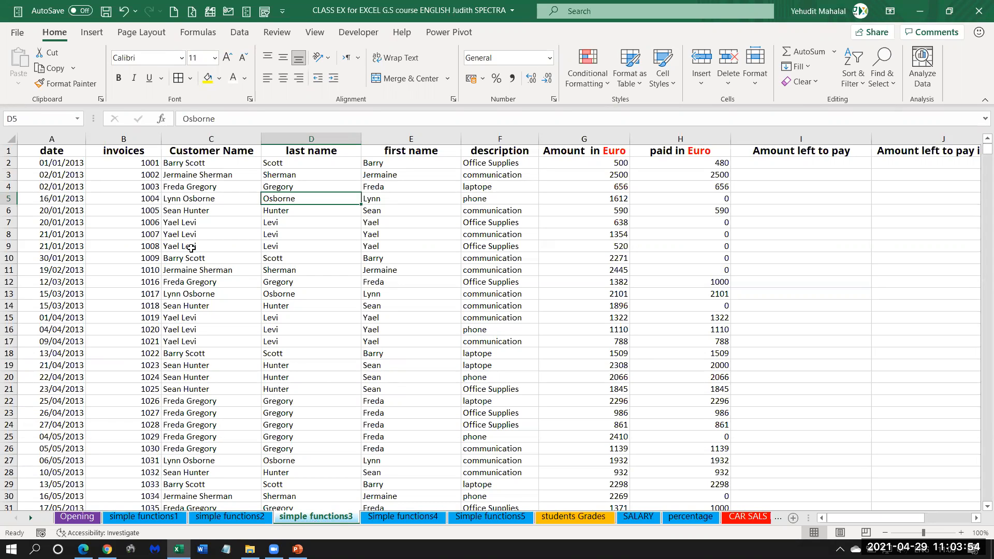
click(124, 141)
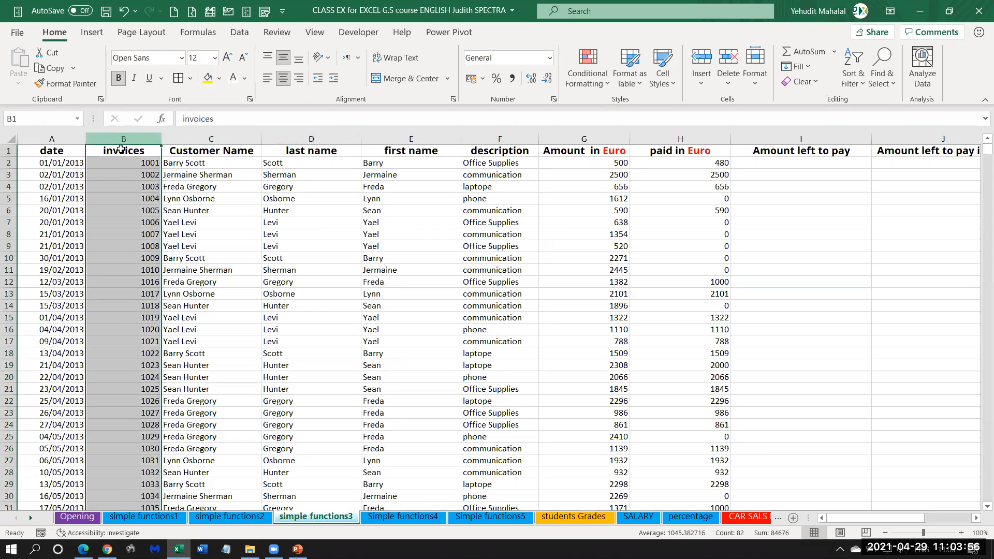
Review the Customer Name, description and Amount in Euro columns of the invoices table.
click(217, 137)
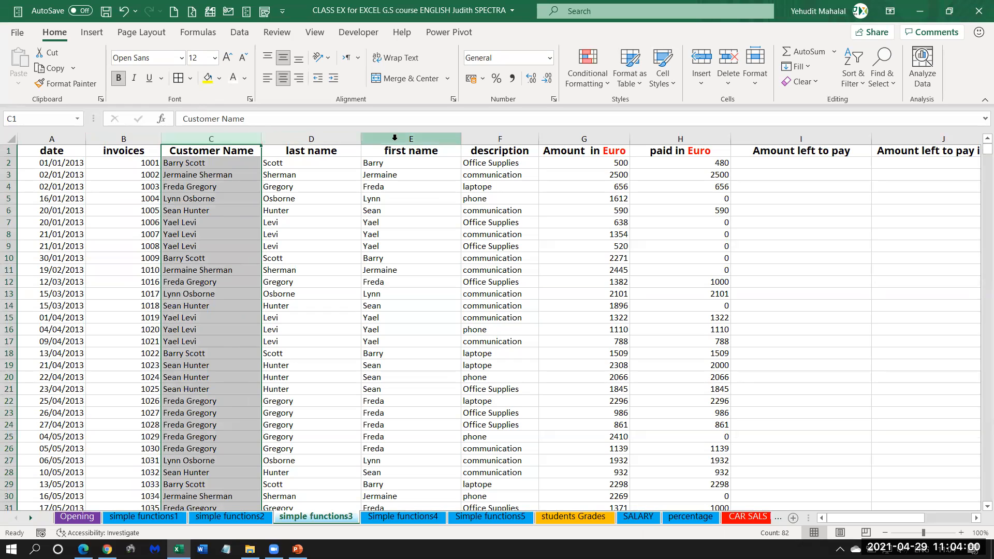
click(499, 139)
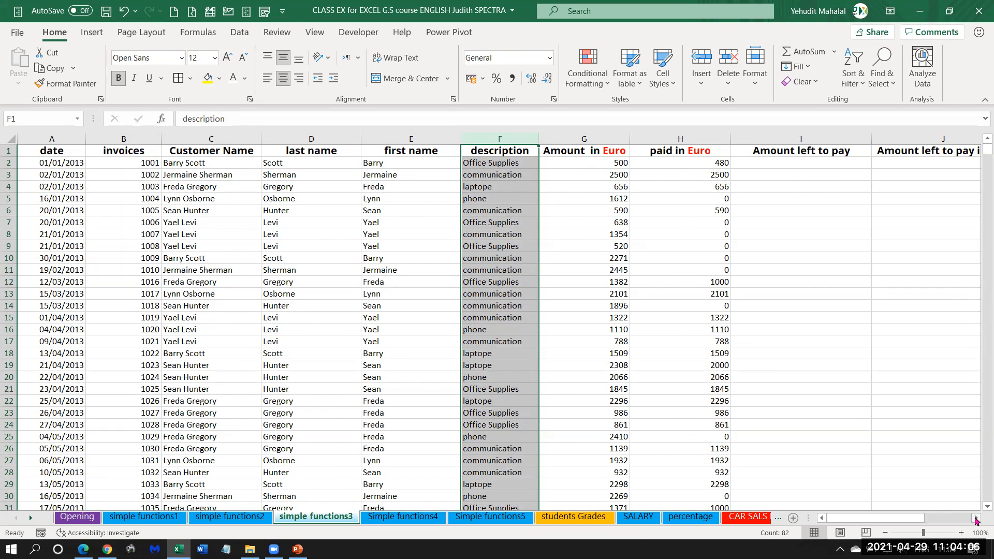
click(977, 518)
click(977, 518)
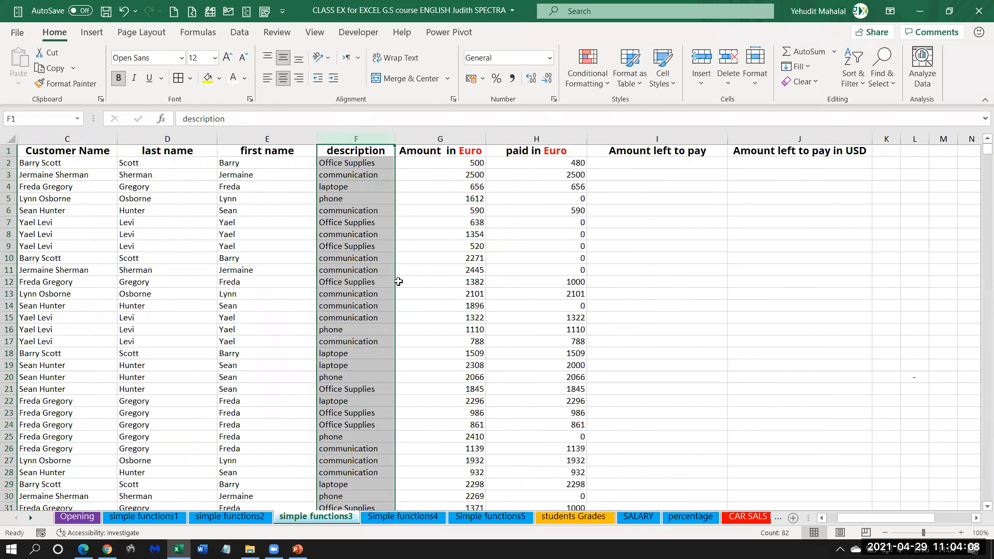
click(433, 138)
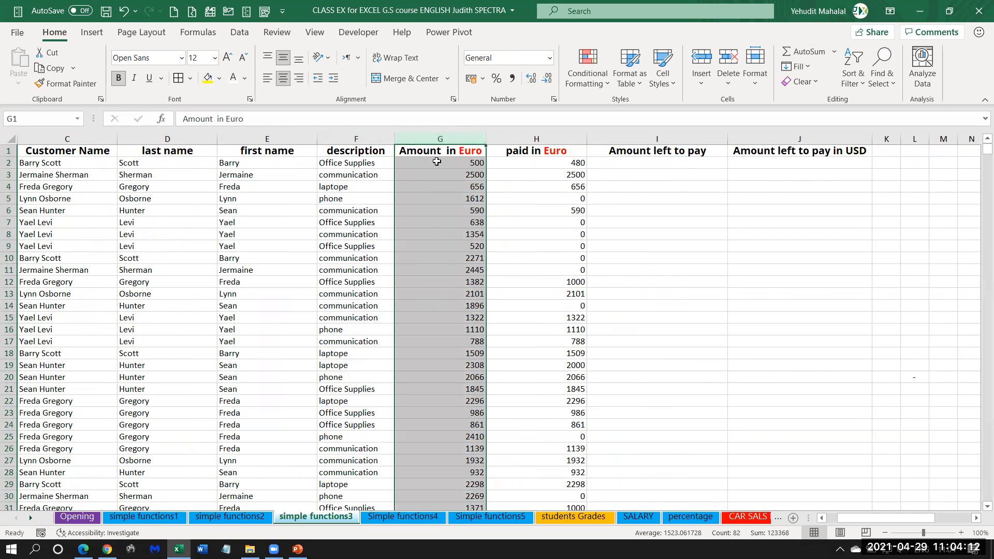
click(436, 161)
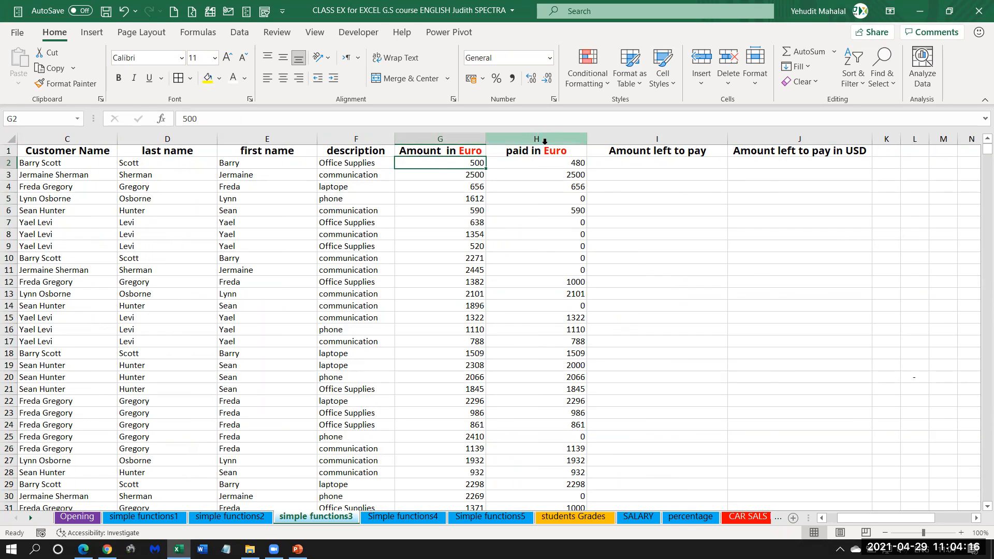
Examine the unpaid and paid entries in the paid in Euro column and the Amount left to pay header.
drag(578, 225, 553, 269)
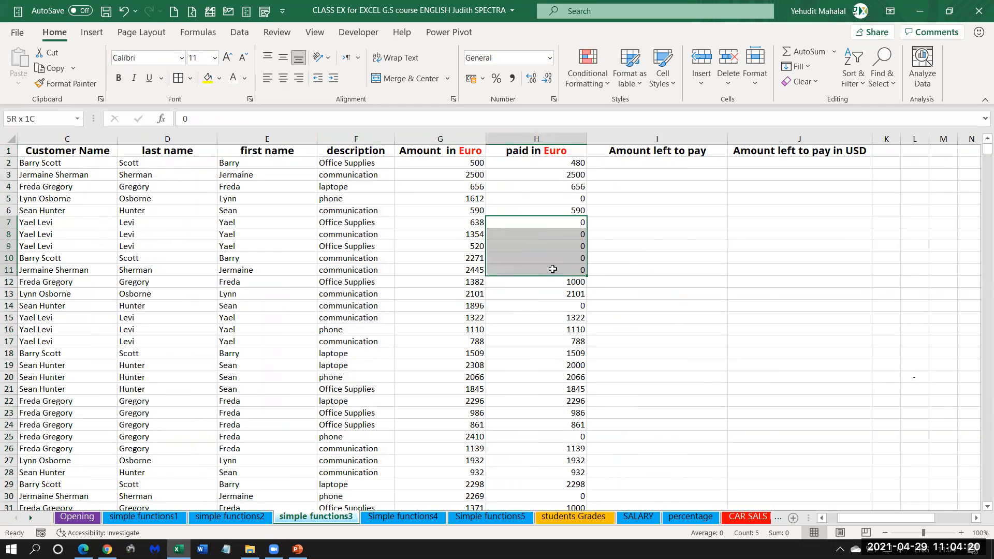
click(562, 164)
click(561, 175)
click(562, 187)
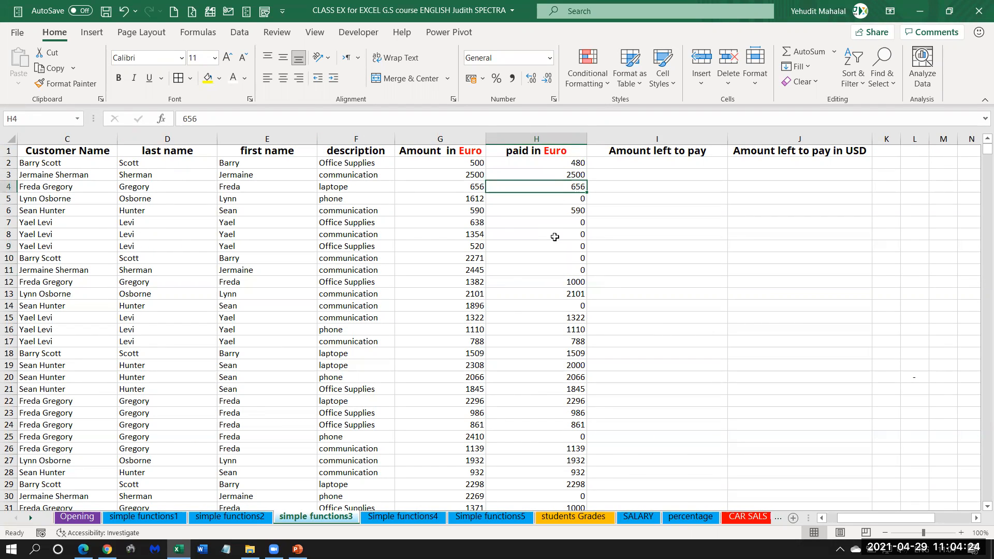
click(651, 150)
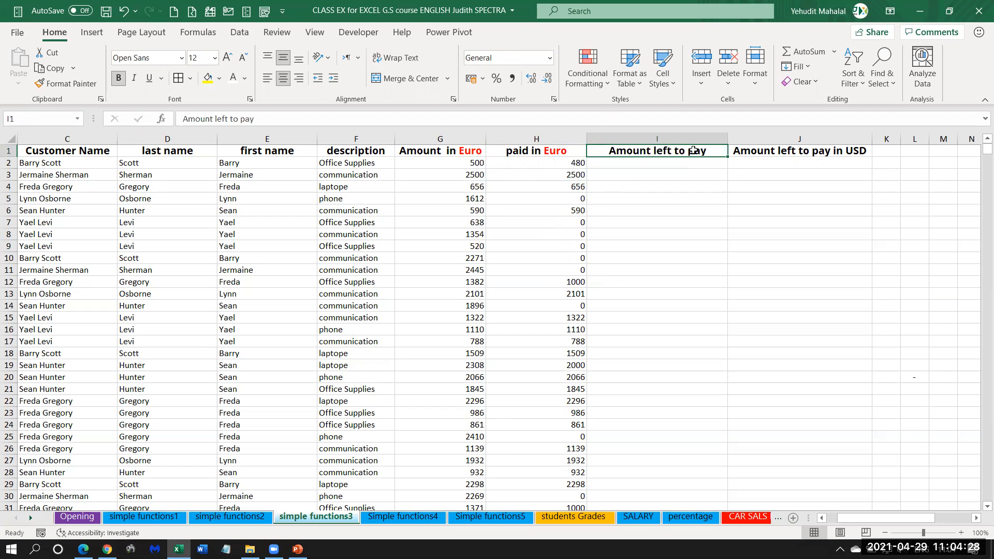
Compare the Amount in Euro and paid in Euro columns, including their row 2 values, as inputs for Amount left to pay.
click(435, 139)
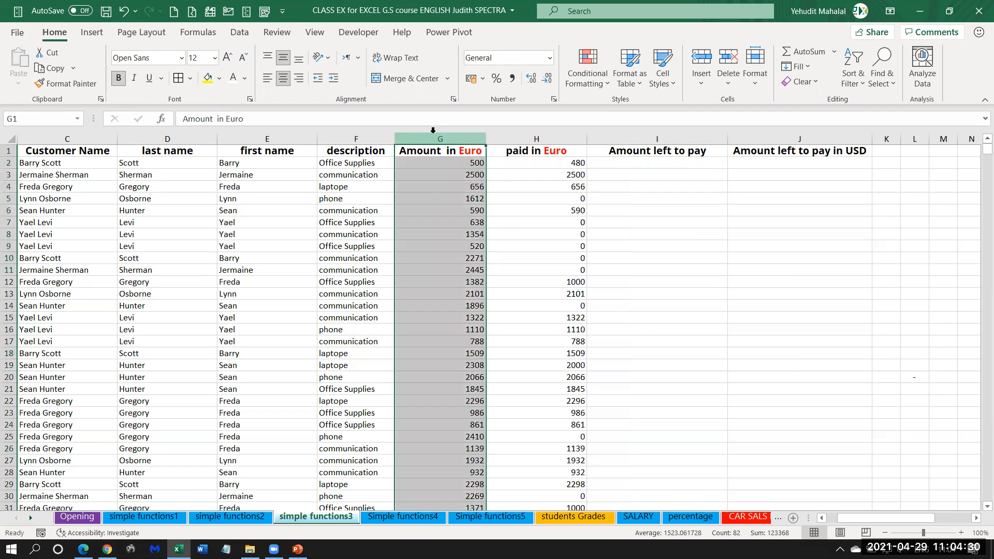
click(544, 139)
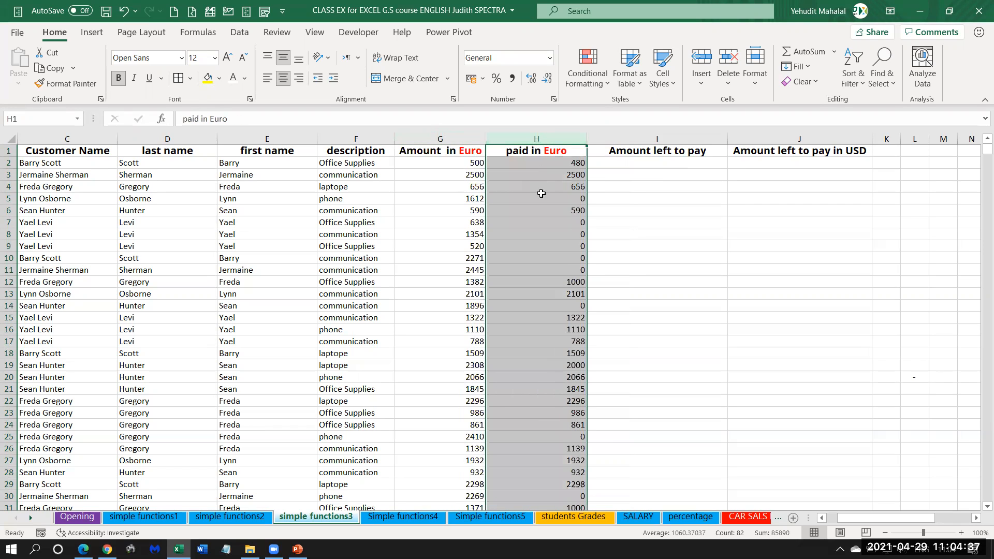
click(614, 162)
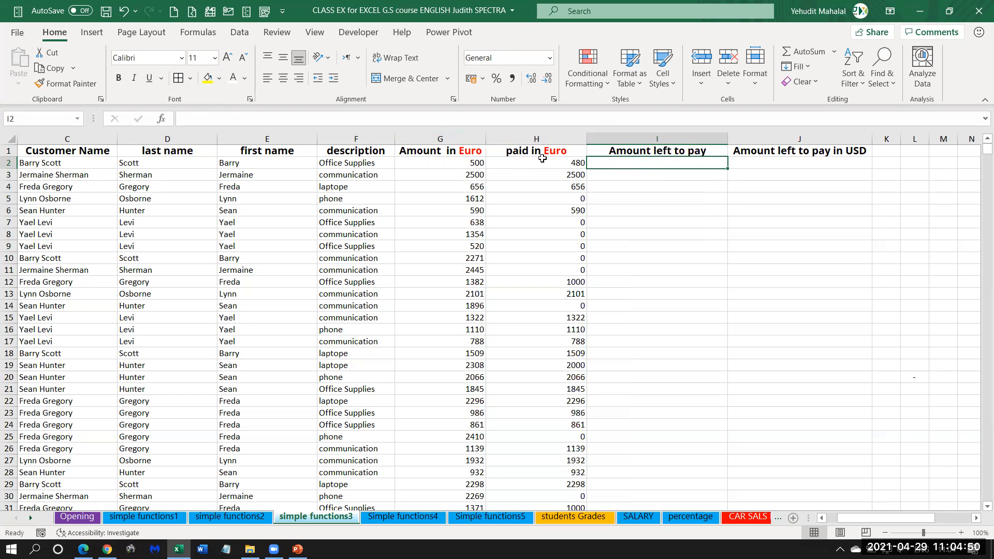
click(433, 164)
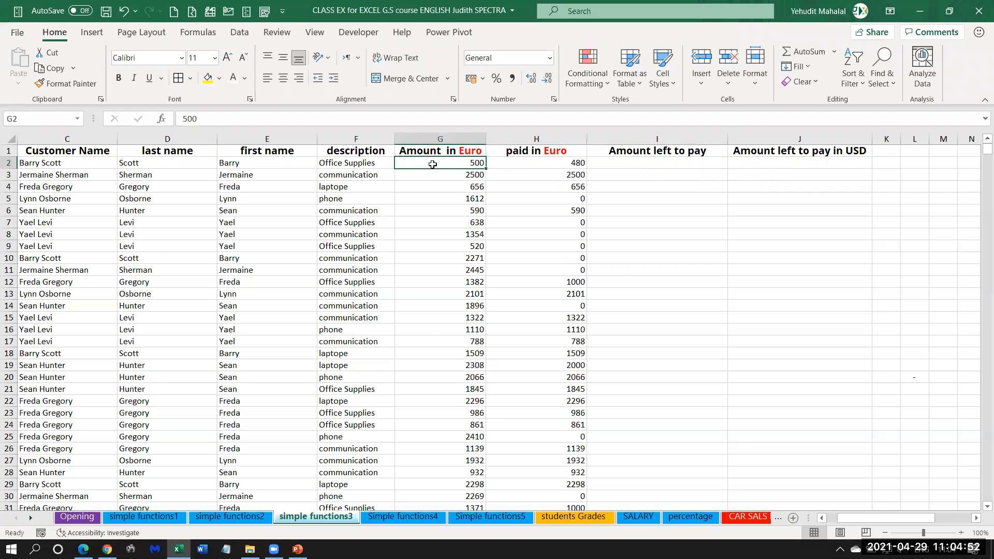
click(565, 164)
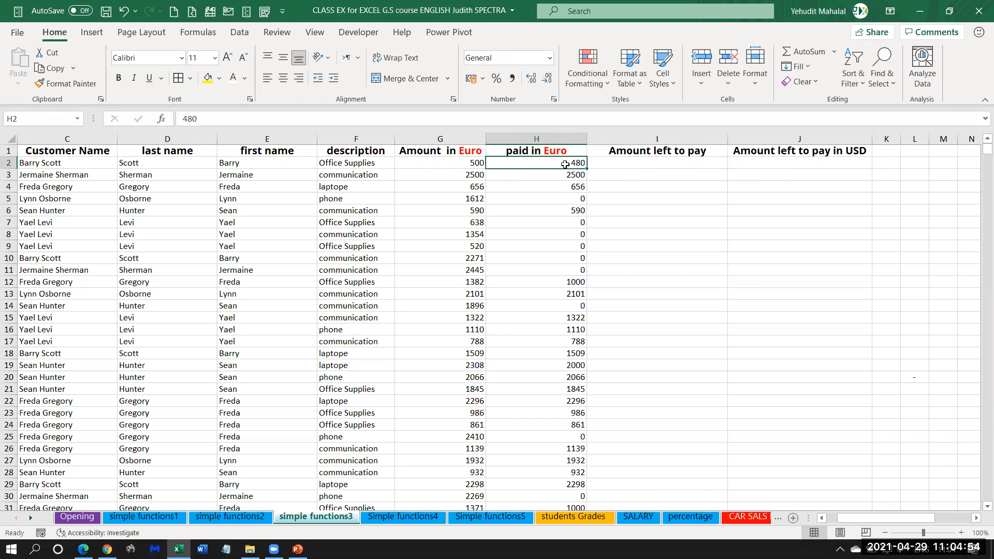
Calculate Amount left to pay in I2 with =G2-H2 and fill the formula down the whole column.
click(617, 167)
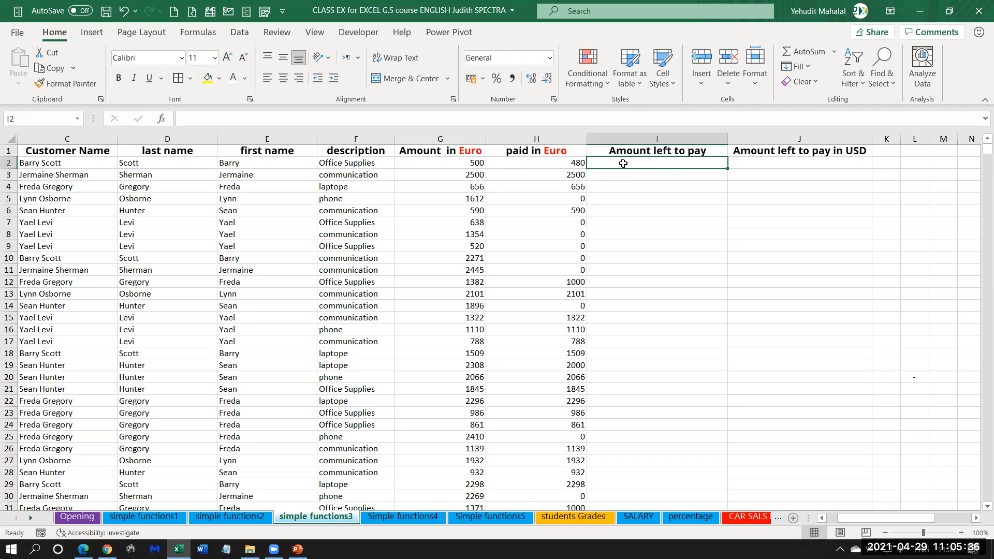
text(=)
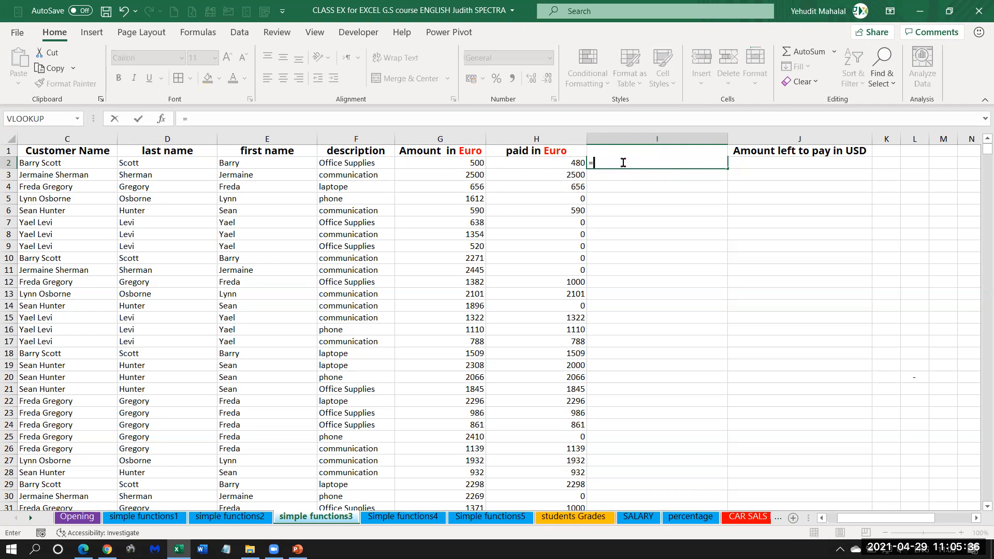
click(450, 163)
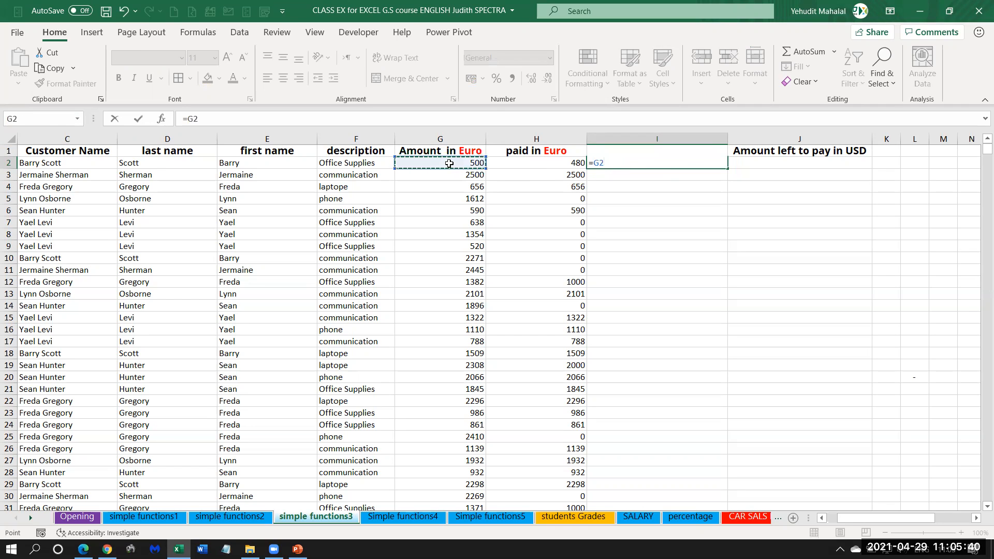
text(-)
click(548, 163)
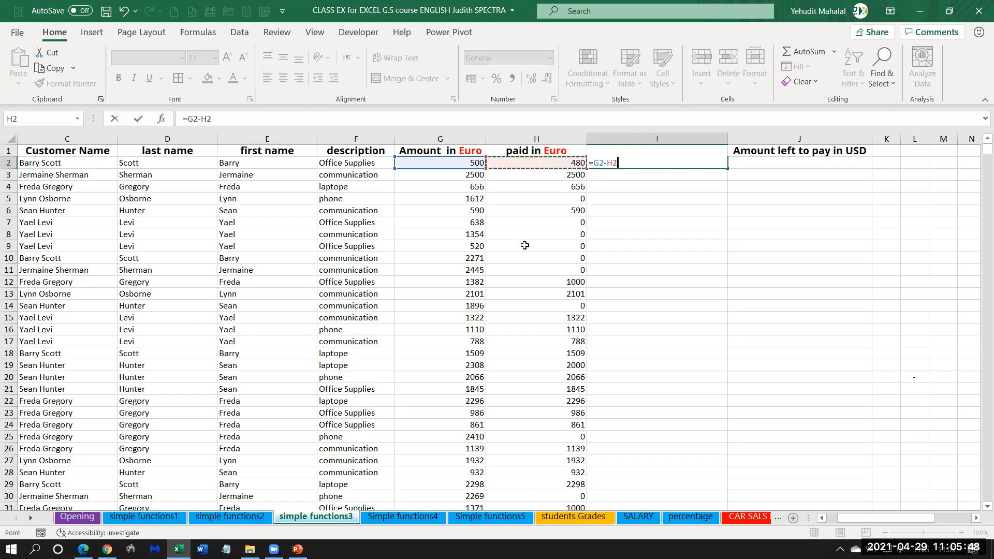
key(Return)
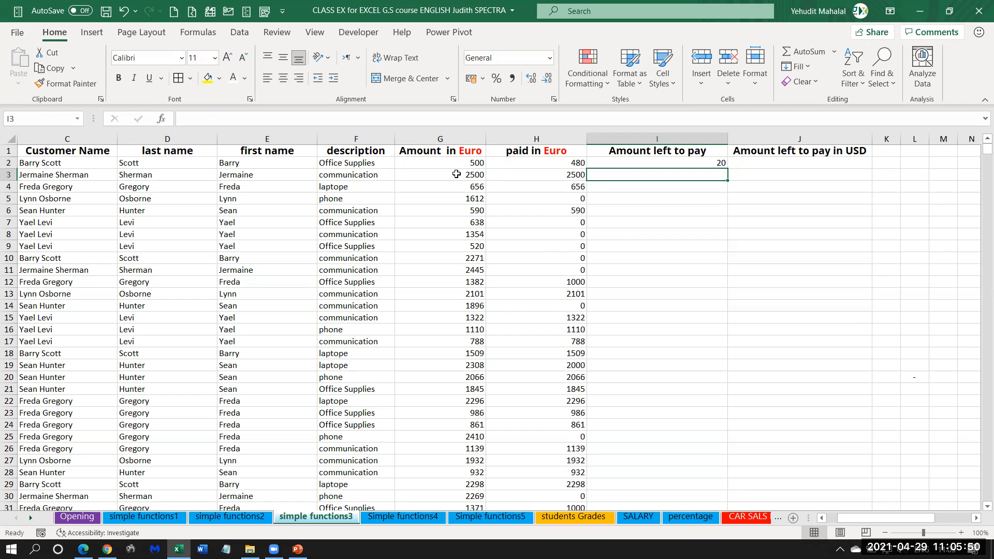
click(630, 160)
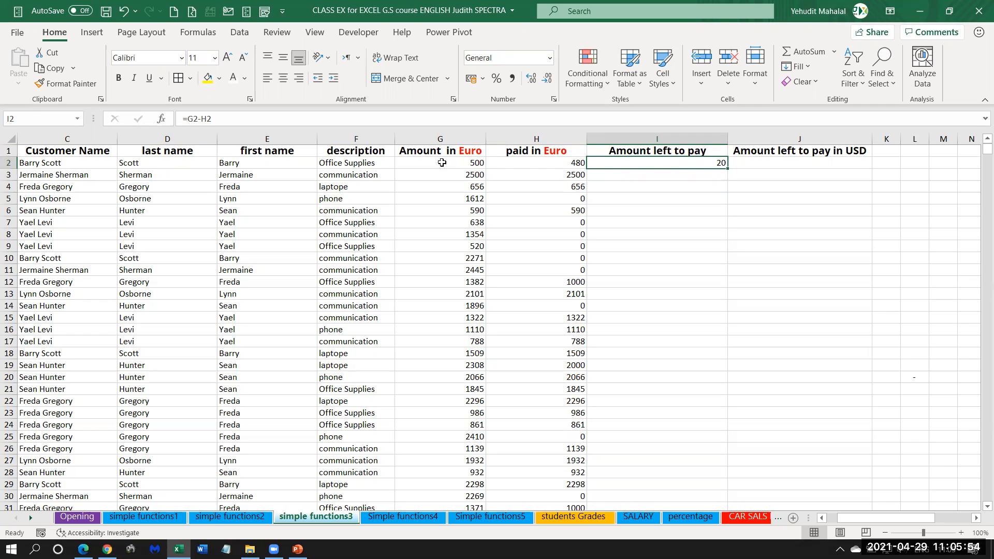
double_click(728, 168)
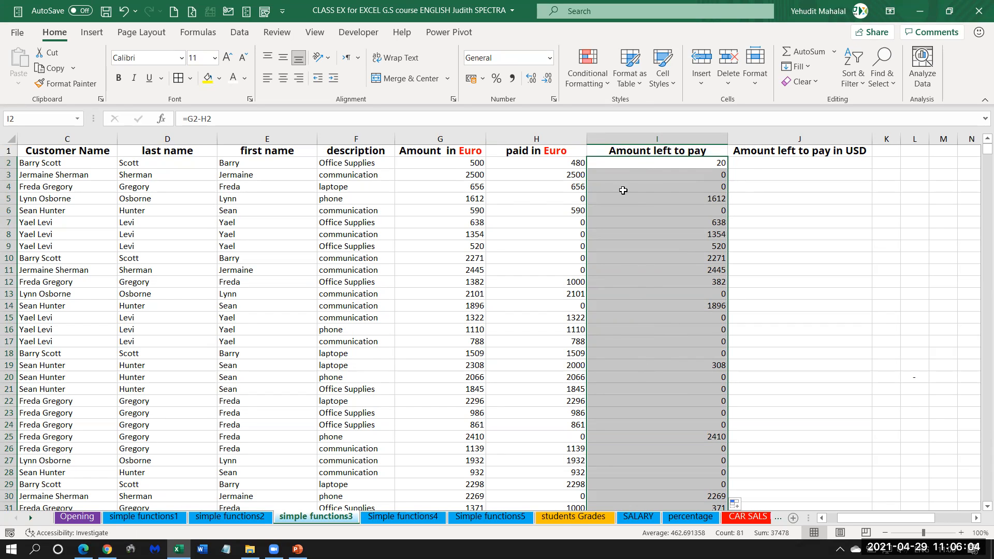
Check row 3's invoiced amount and paid amount against its Amount left to pay formula.
drag(687, 177, 368, 173)
click(576, 174)
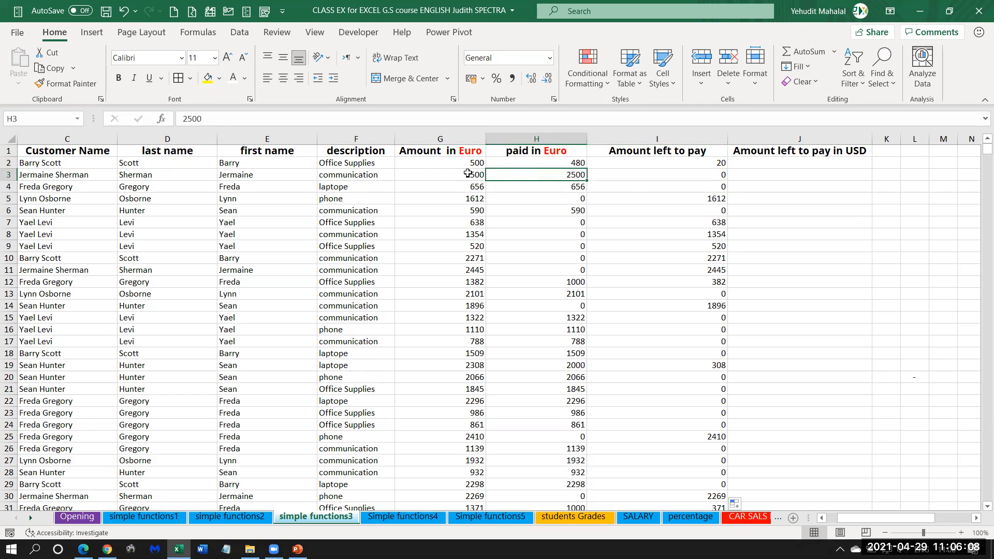
click(468, 174)
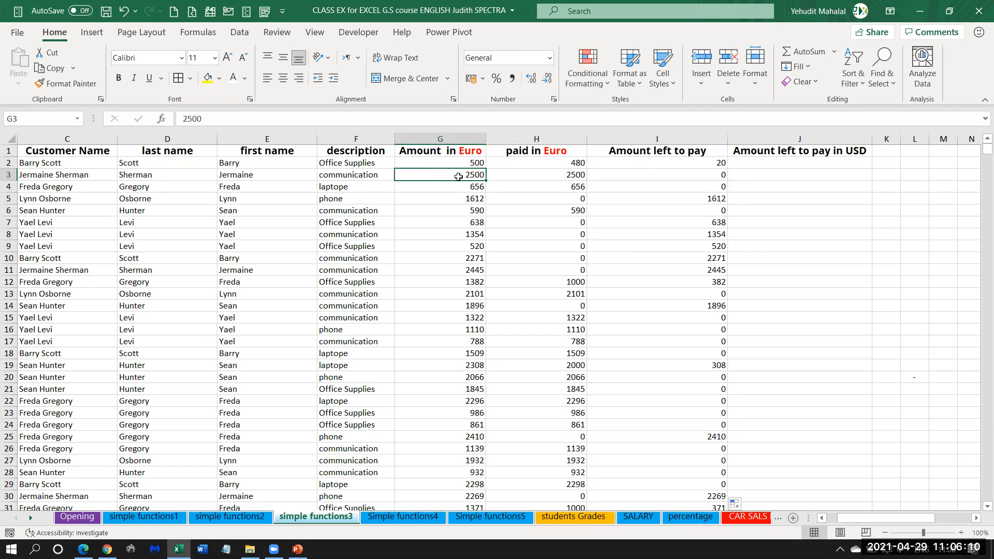
click(550, 174)
click(698, 175)
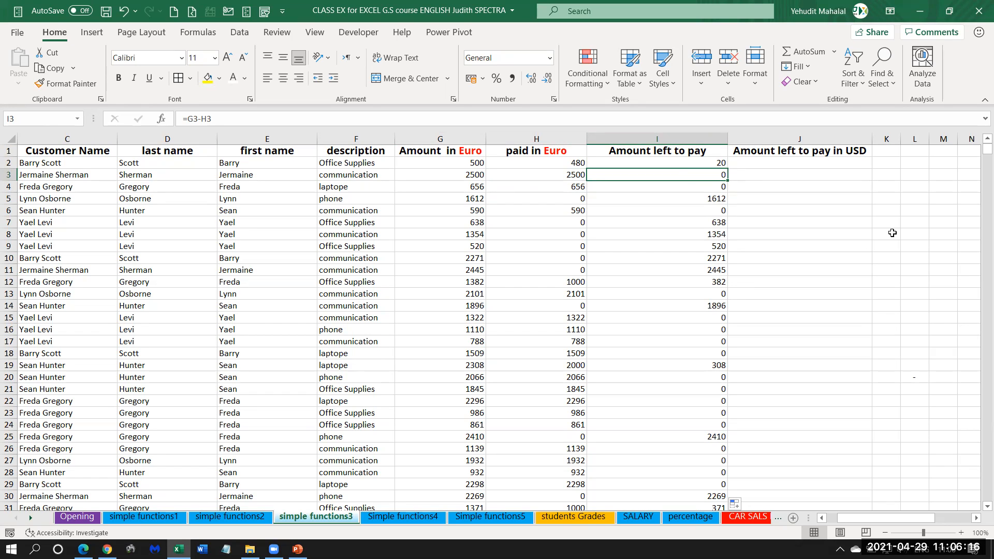
Review the amounts left to pay in column I and select J2 under Amount left to pay in USD.
drag(704, 163, 717, 377)
click(763, 163)
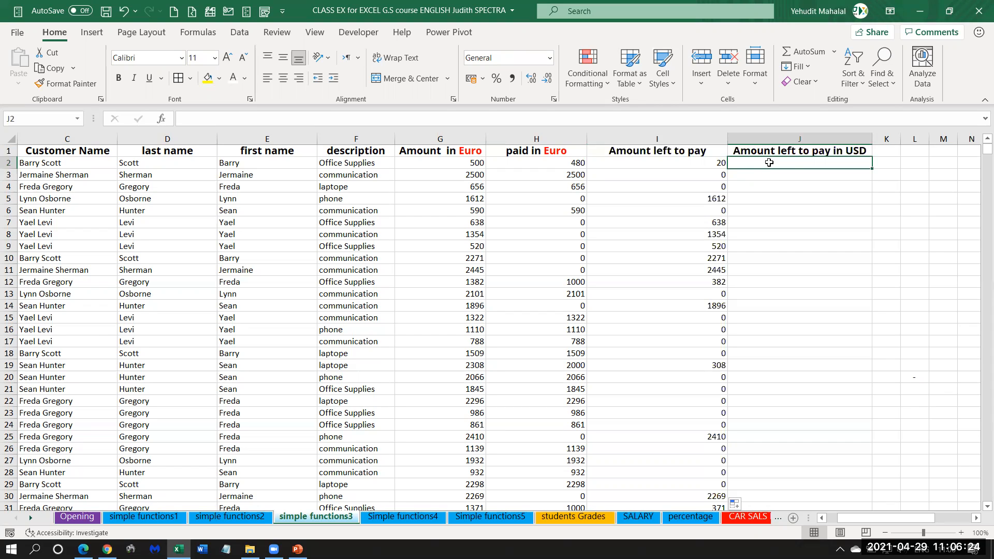
click(707, 163)
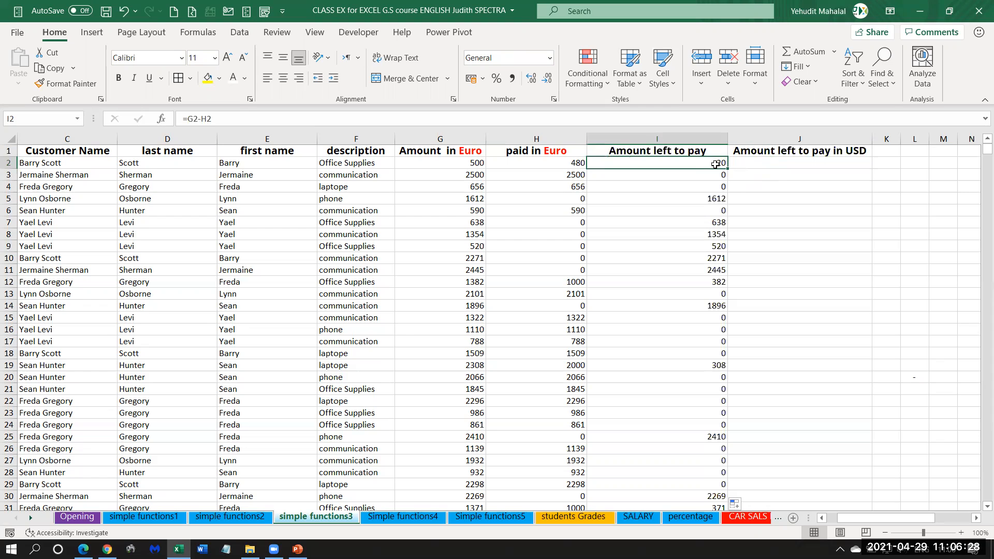
click(788, 164)
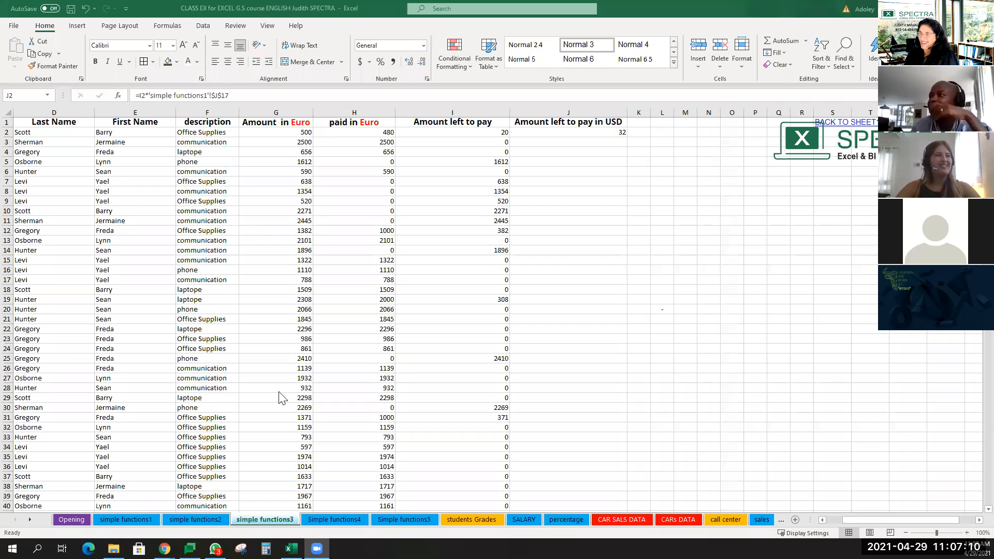
Fill the J2 formula =I2*'simple functions1'!$J$17 down the Amount left to pay in USD column and check the copied references.
click(616, 132)
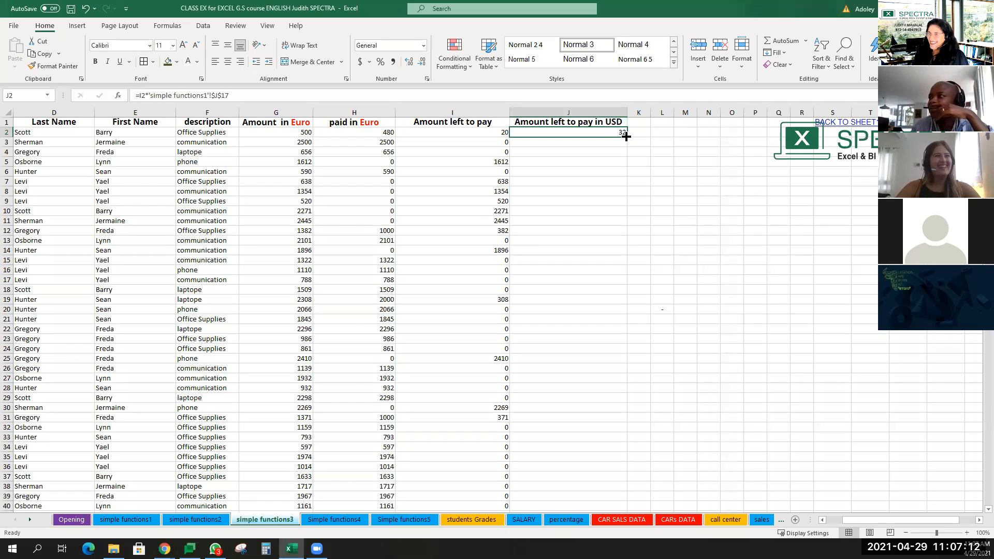
double_click(627, 138)
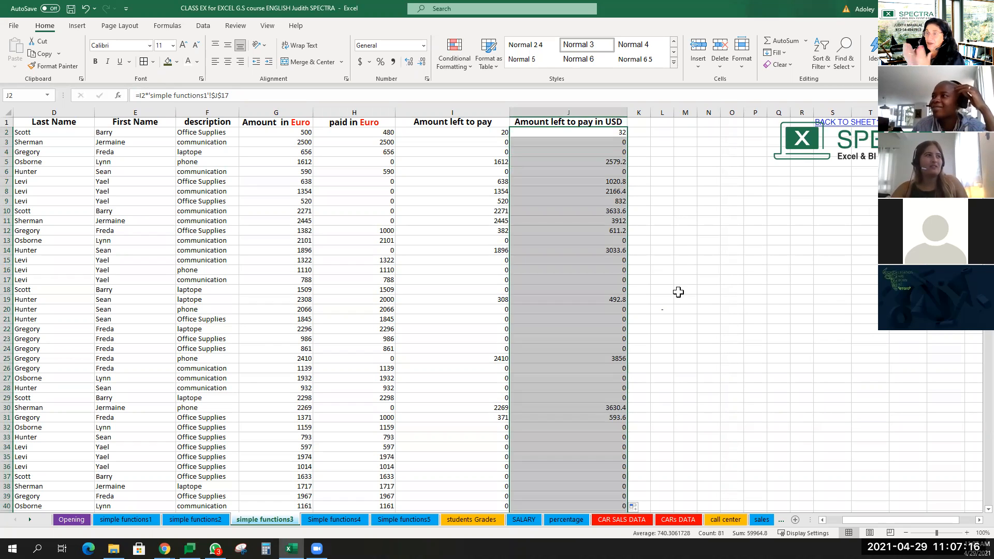
click(661, 289)
click(574, 150)
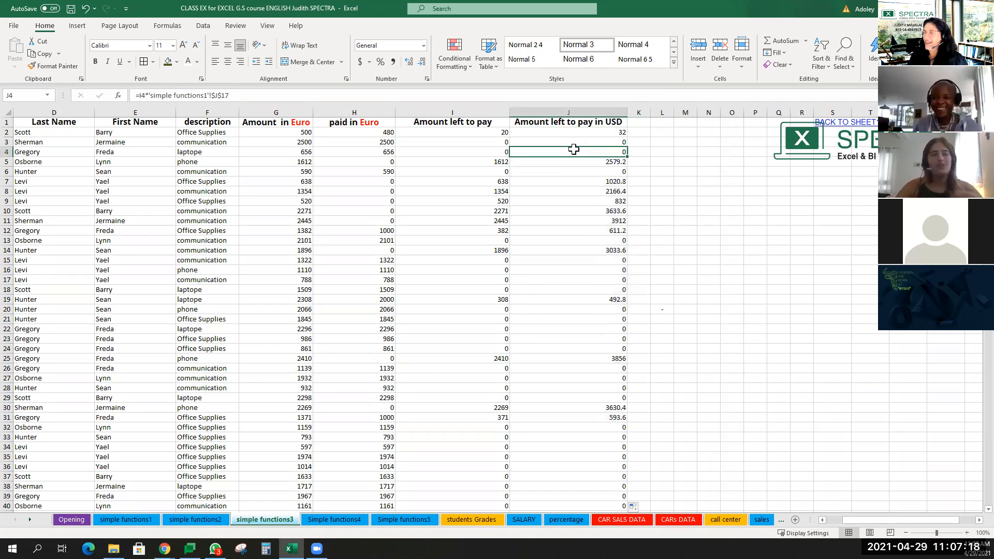
click(601, 133)
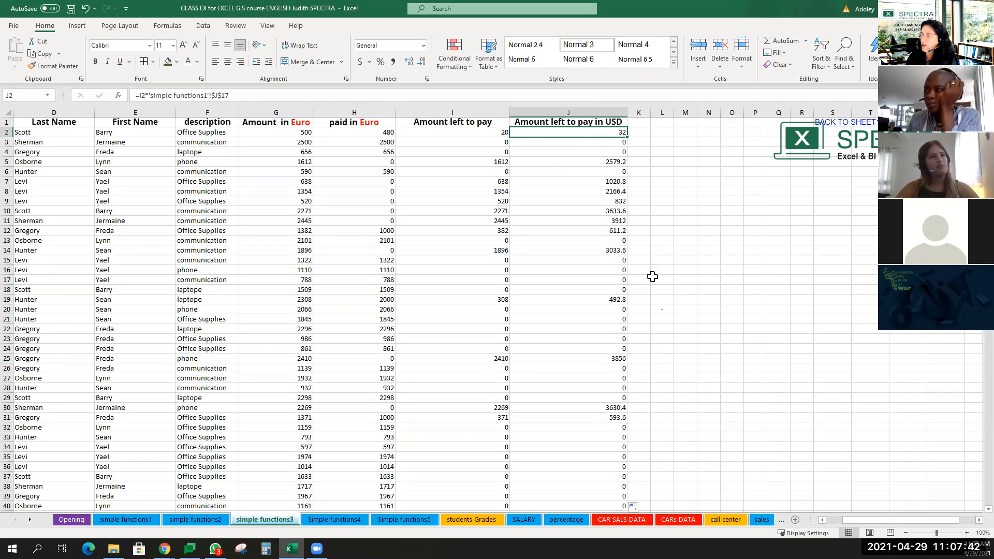
Go to the last row of the Amount left to pay in USD data and select cell J85 below it.
scroll(640, 285, down, 5)
scroll(637, 284, up, 5)
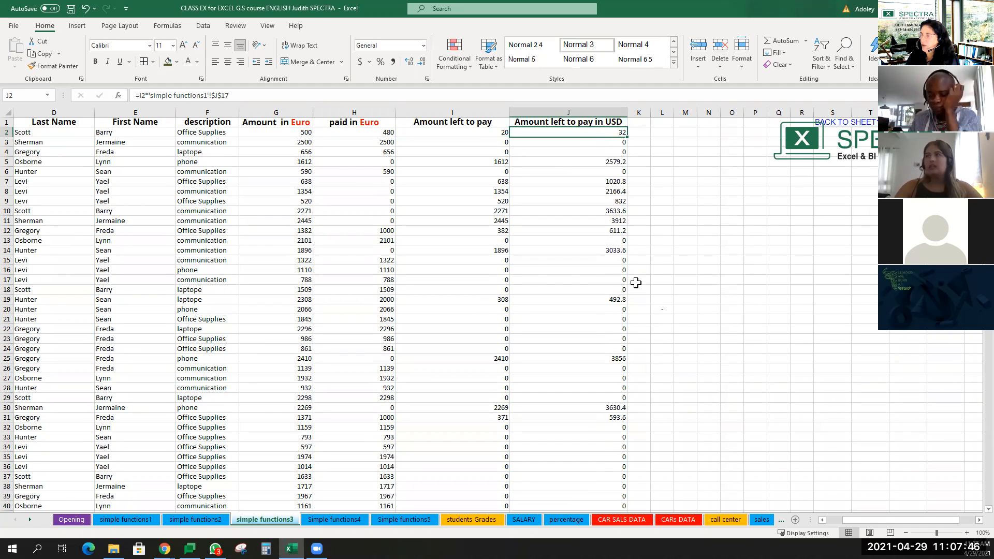
key(ctrl+Down)
key(ctrl+Down)
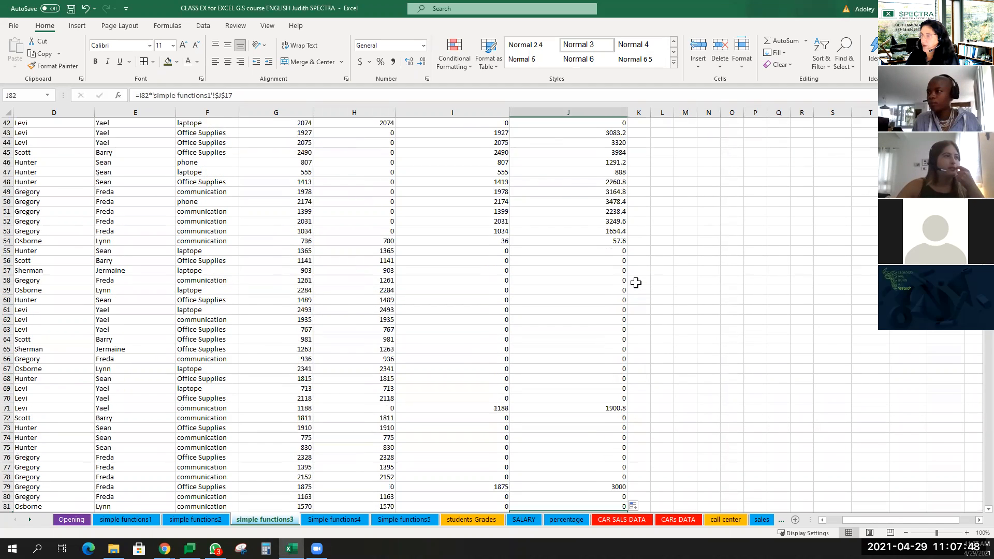
key(ctrl+Up)
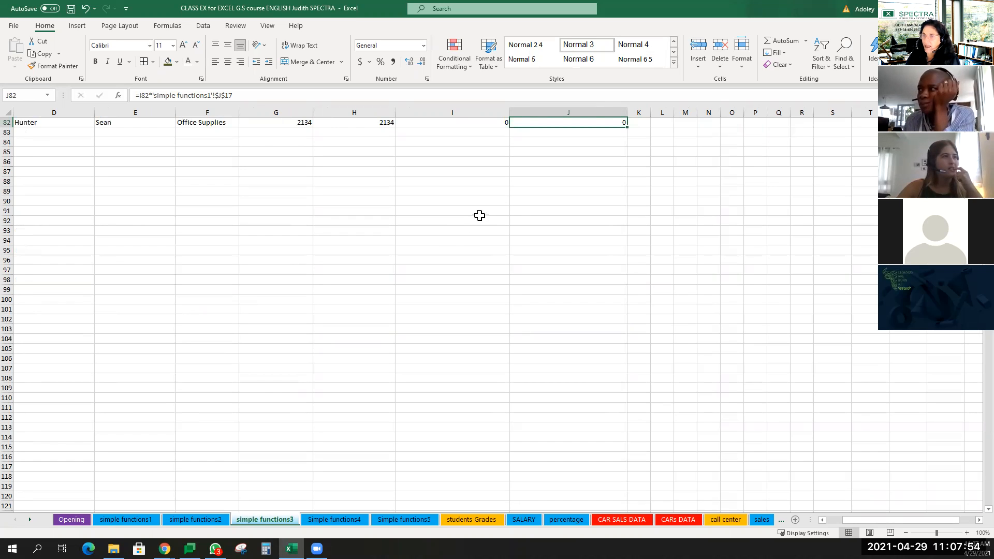
scroll(594, 204, up, 3)
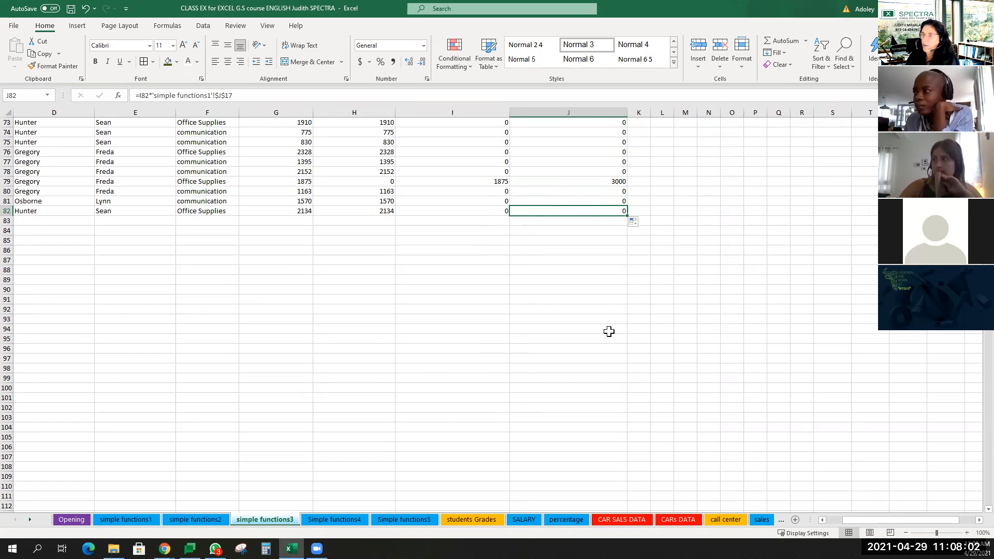
click(595, 239)
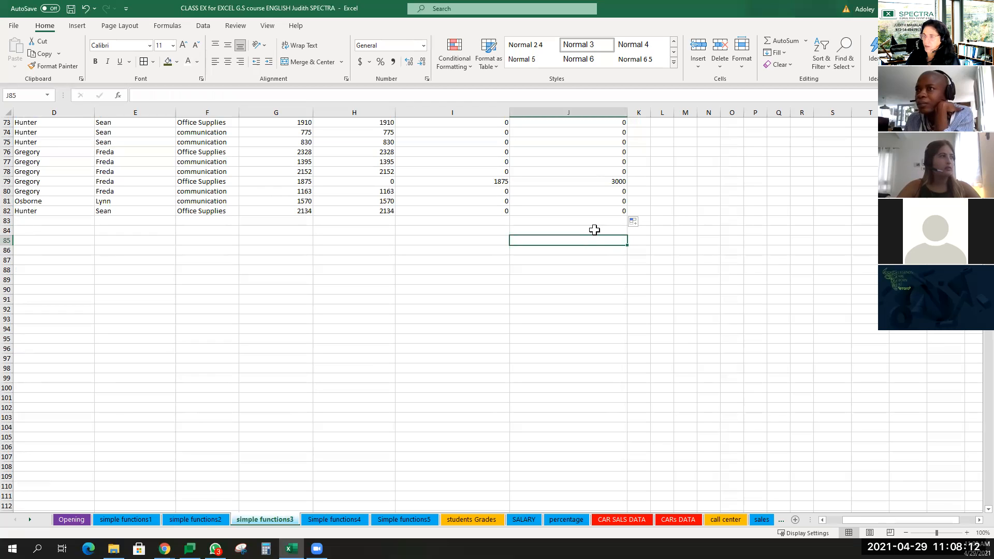
Total the Amount in Euro column in G84 with =SUM(G2:G83) and fill the total across to J84.
click(589, 229)
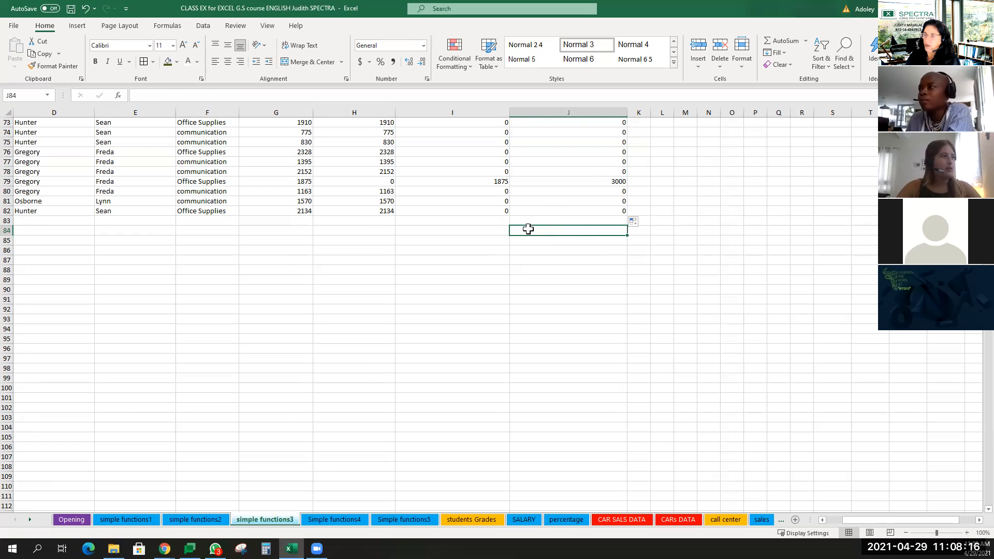
click(470, 236)
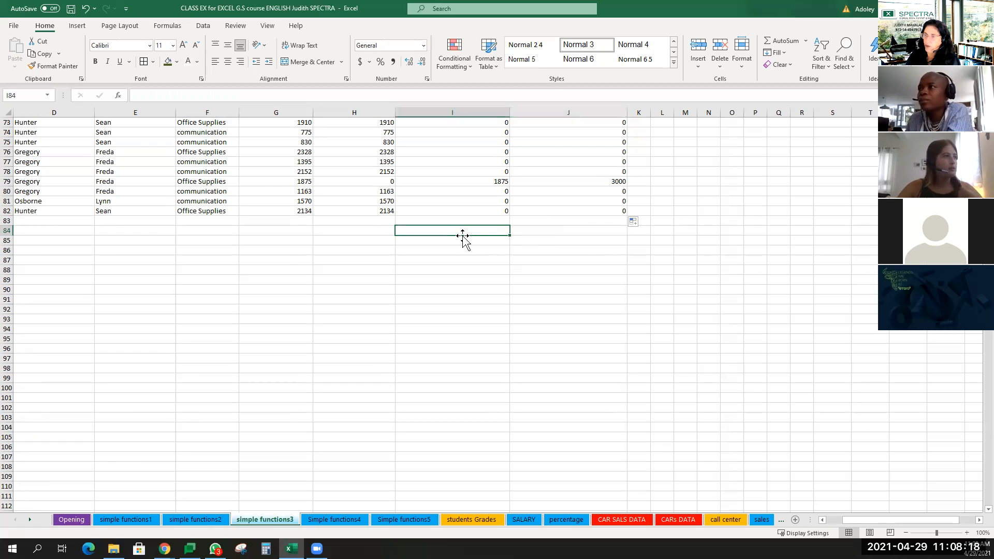
click(366, 236)
click(289, 233)
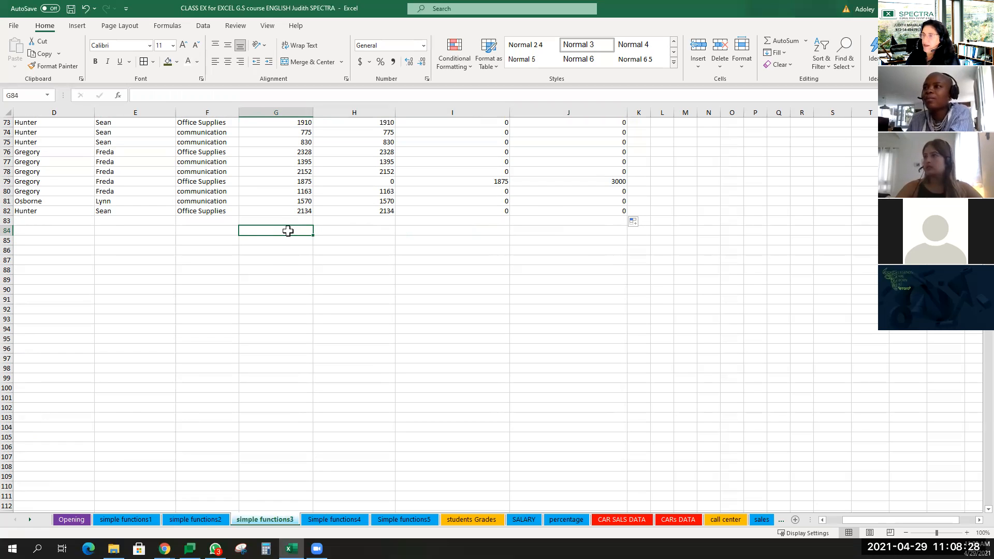
click(806, 41)
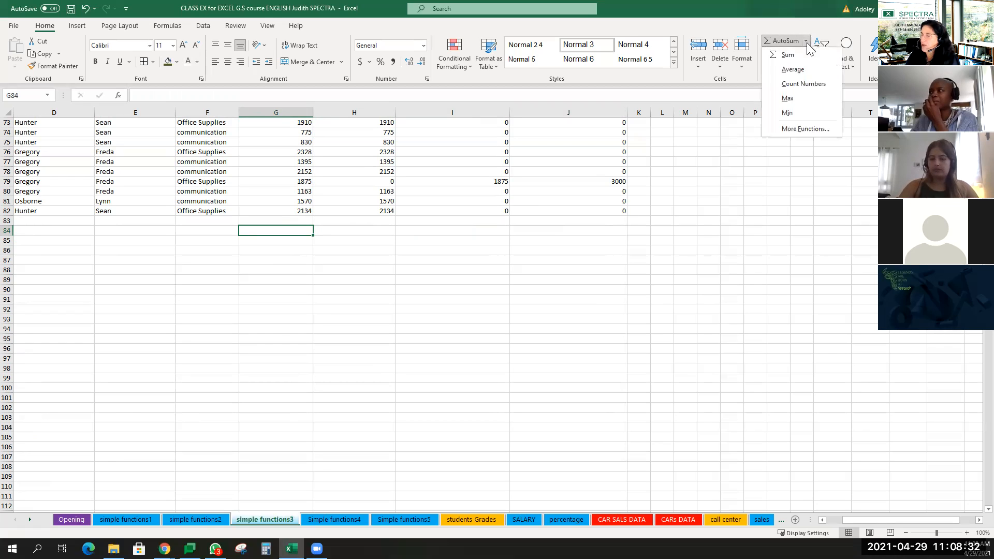
key(Escape)
click(799, 57)
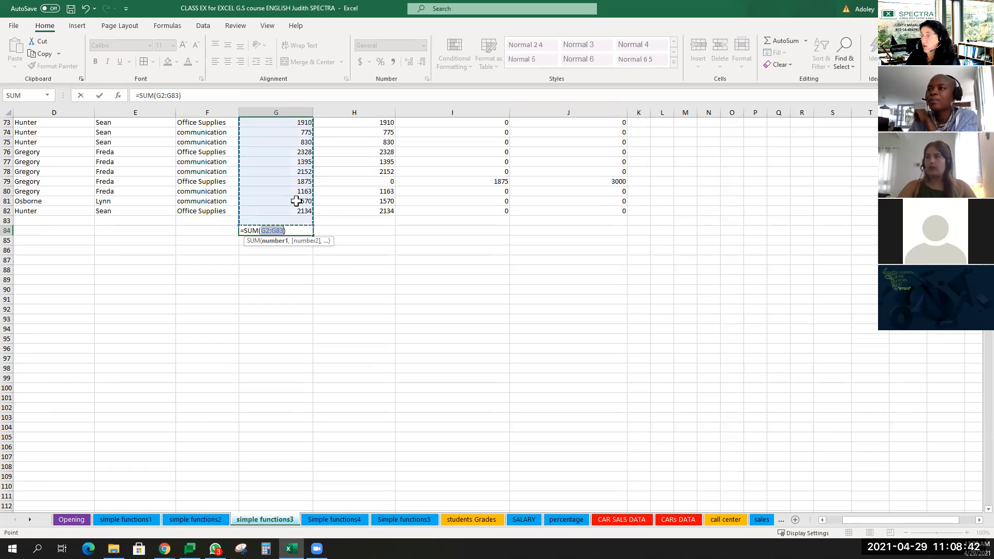
key(Return)
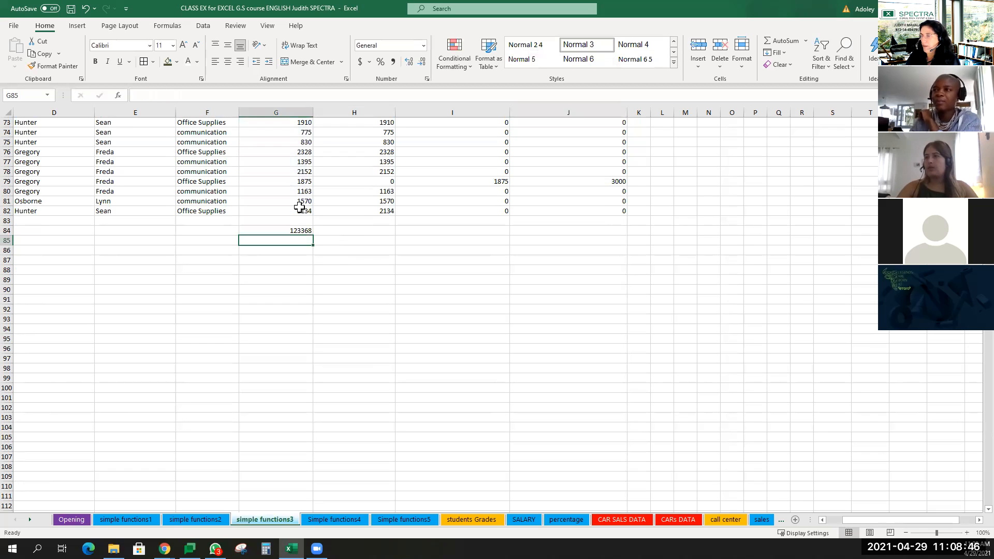
click(294, 230)
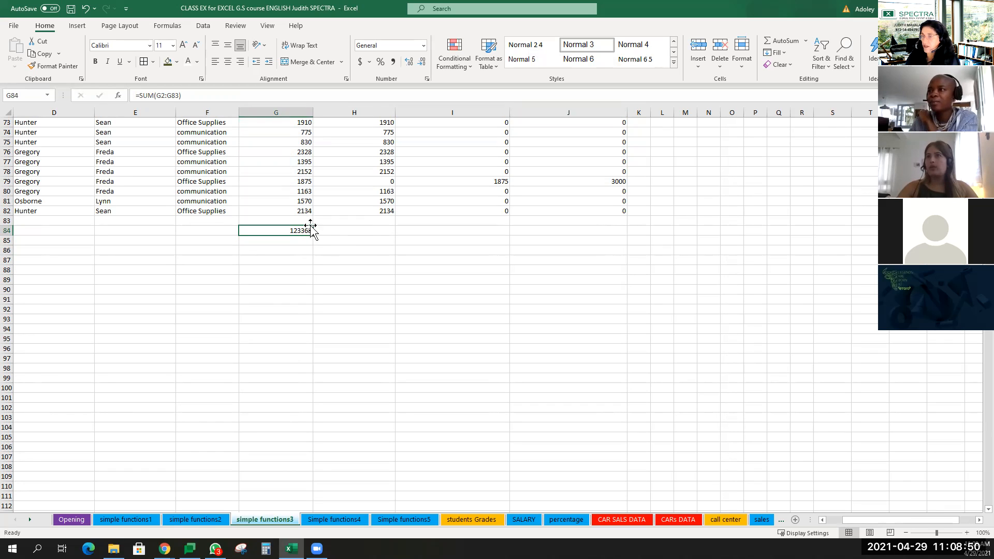
drag(314, 236, 629, 241)
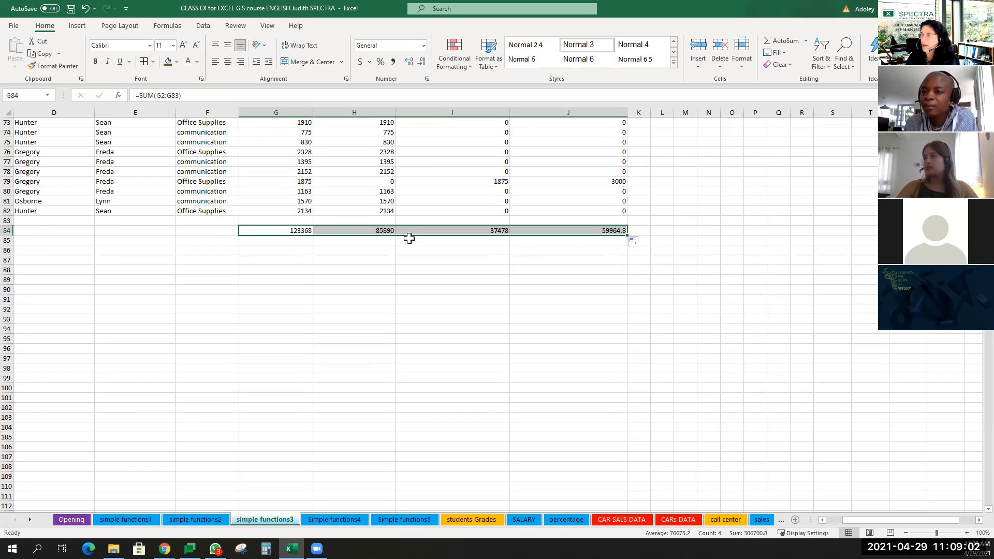
Format the totals in G84:J84 in comma style with no decimal places.
click(394, 62)
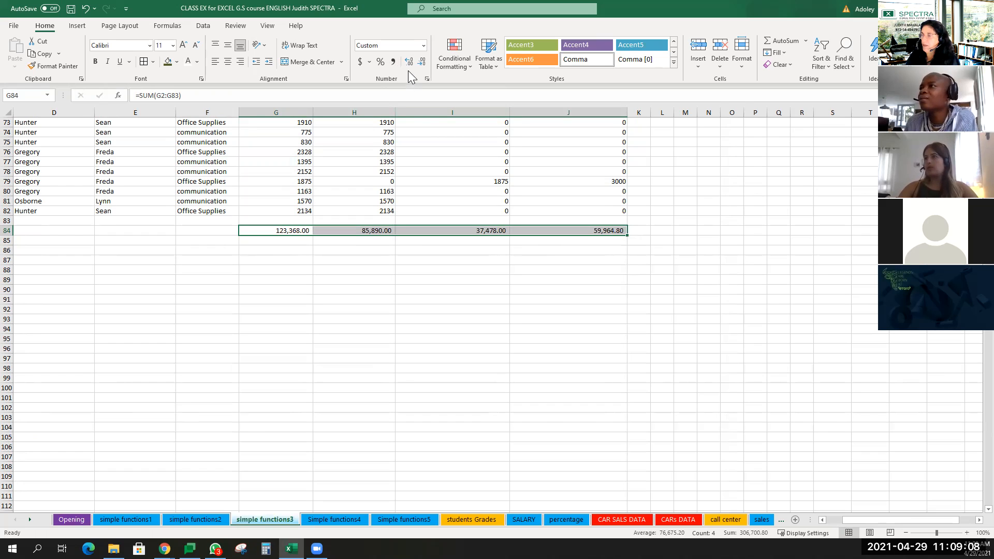
click(424, 60)
click(423, 60)
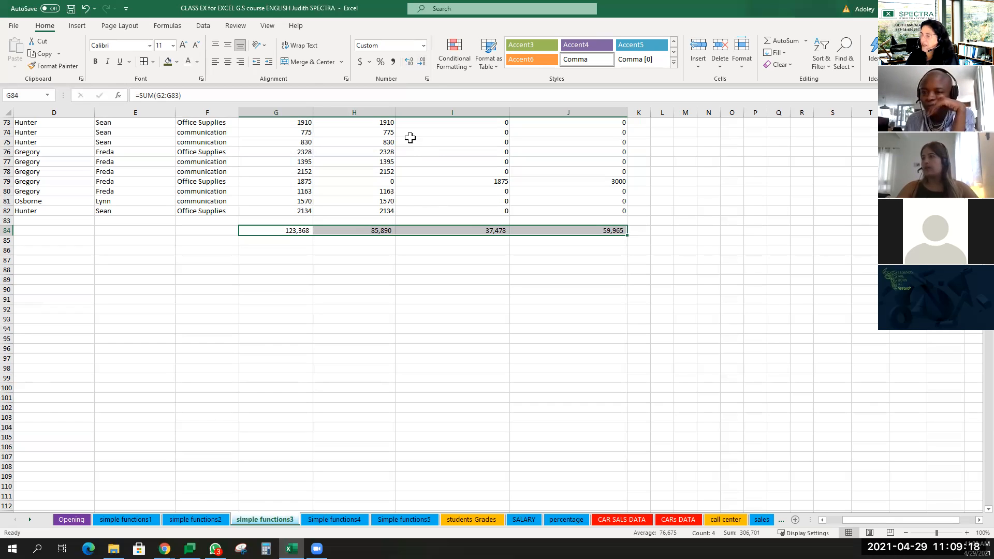
click(594, 231)
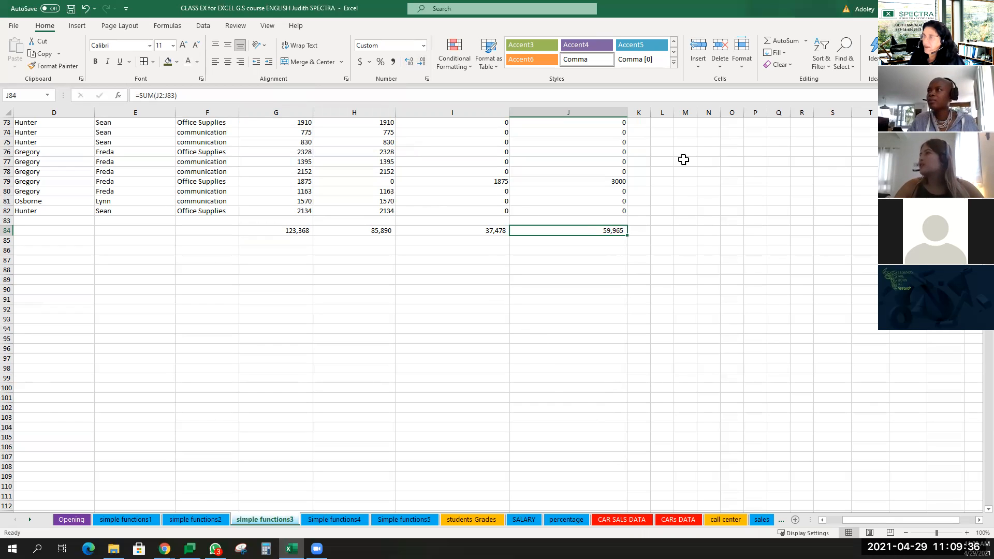
click(692, 212)
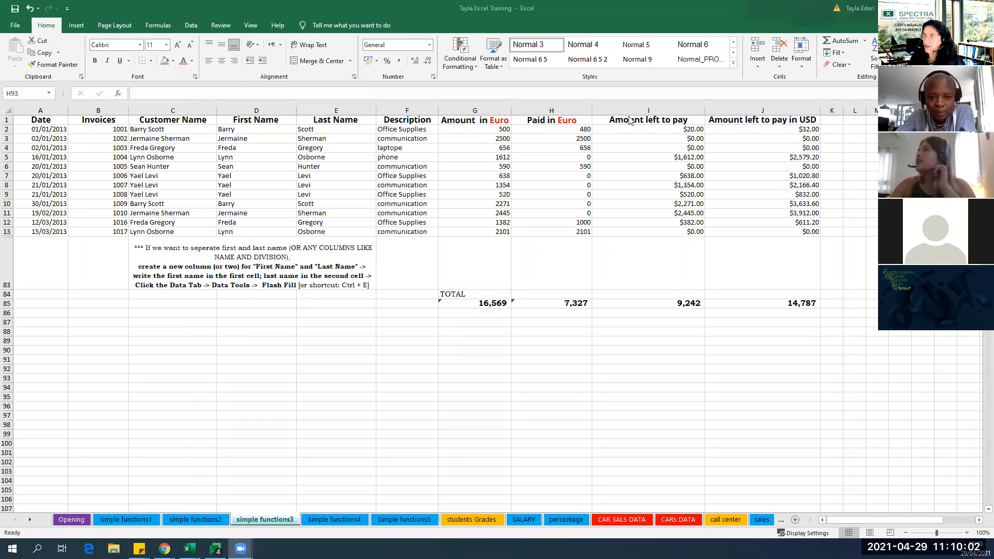
Set up an Equal To highlight rule with the value $0 for the amounts left to pay in I2:I13.
click(680, 129)
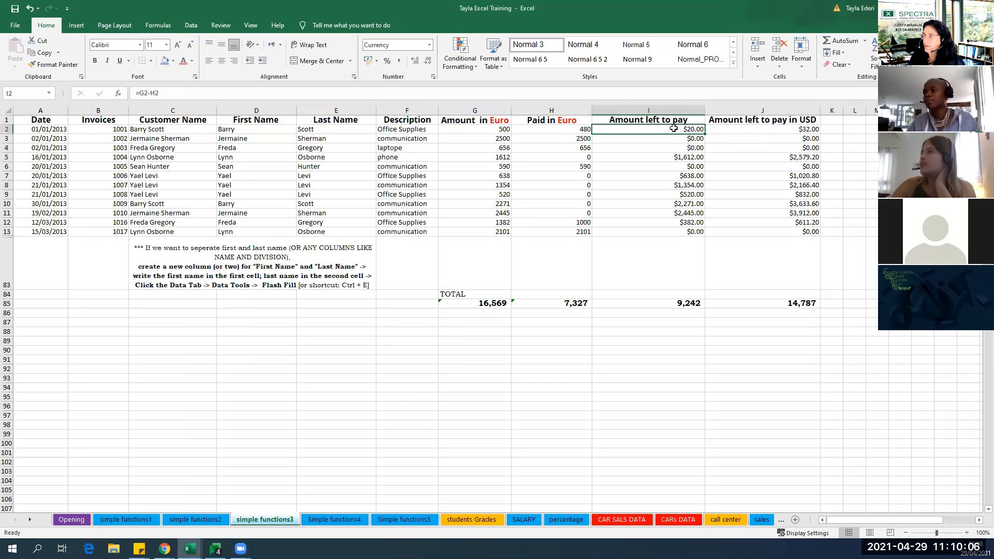
click(675, 155)
drag(688, 130, 688, 228)
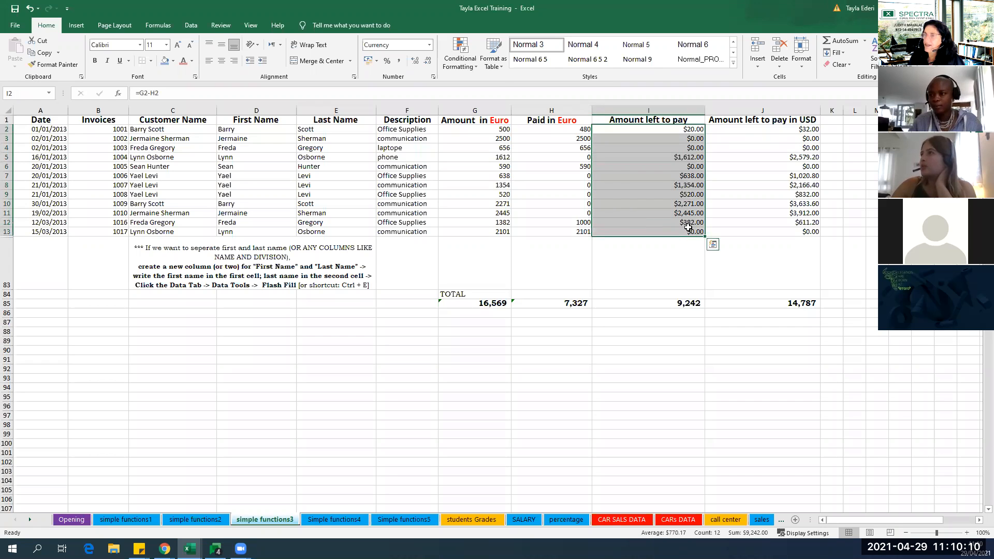
click(475, 63)
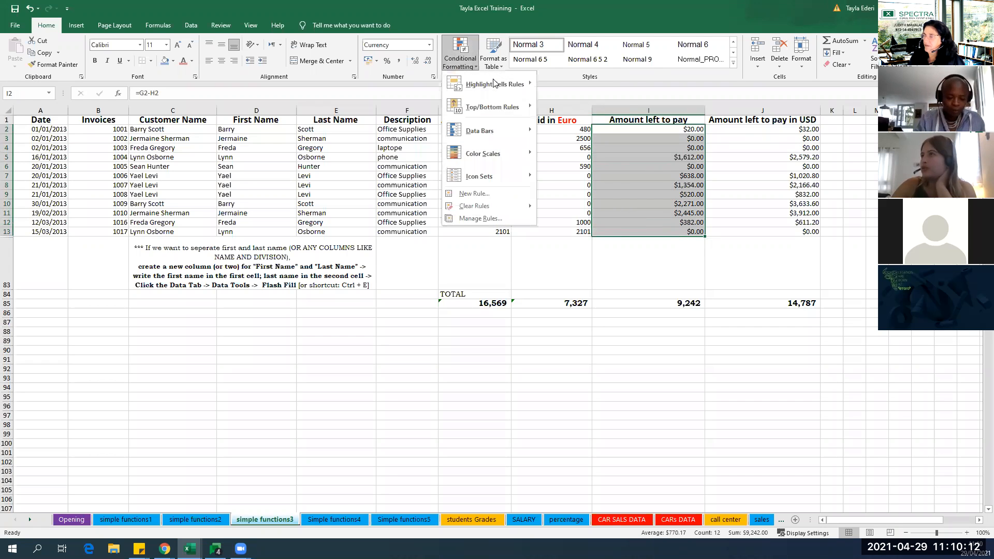
mouse_move(492, 83)
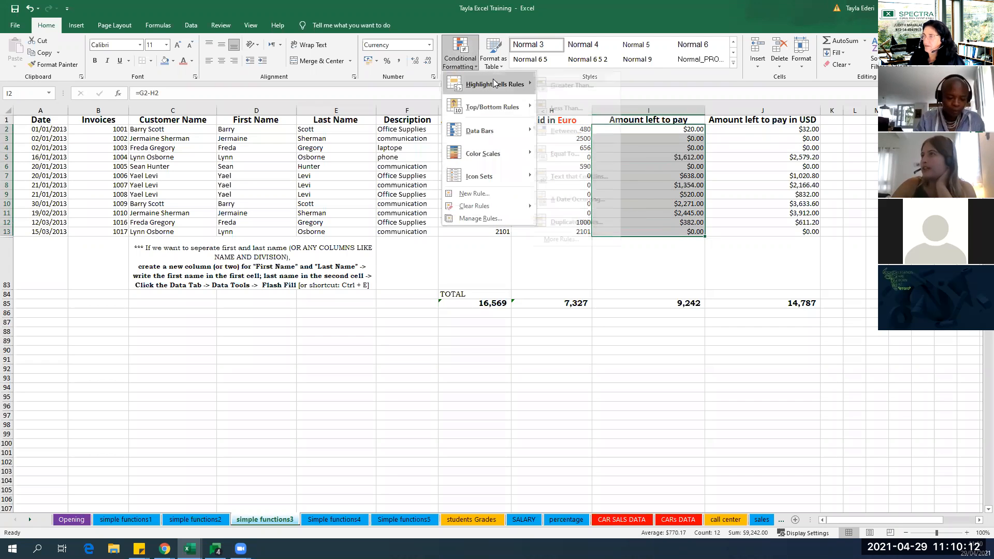
click(588, 154)
drag(133, 225, 104, 224)
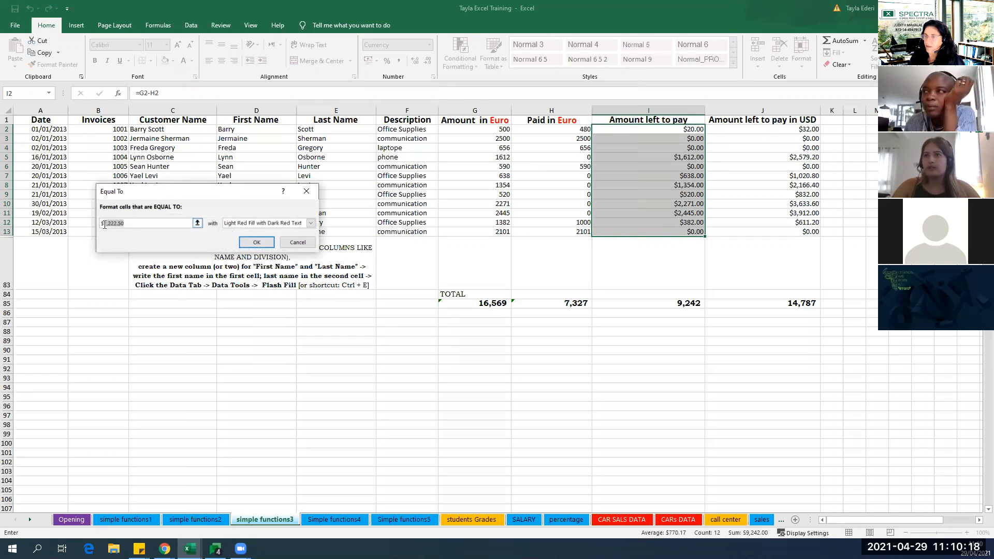
text(0.00)
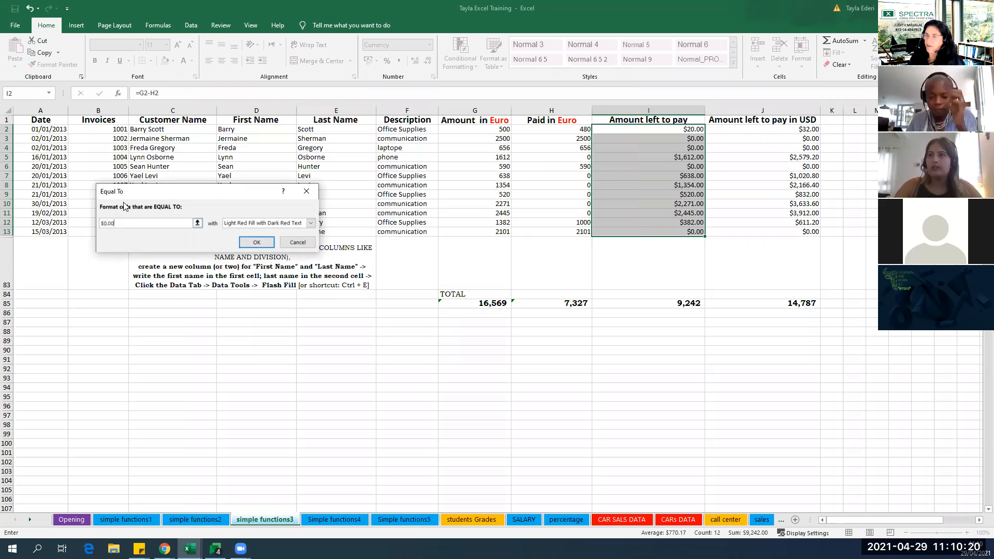
key(BackSpace)
key(BackSpace)
key(BackSpace)
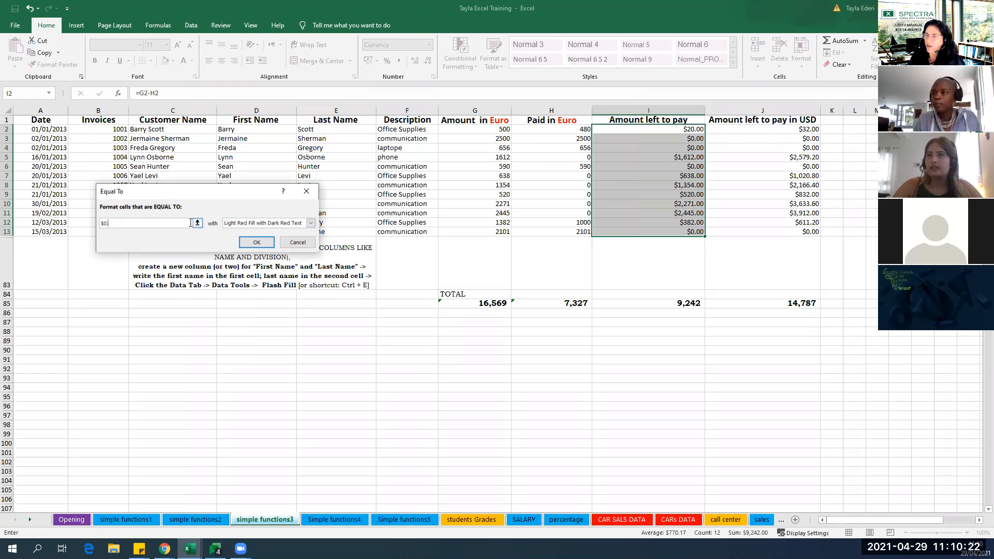
Try to apply the Equal To rule with a custom format using a light purple fill.
click(298, 225)
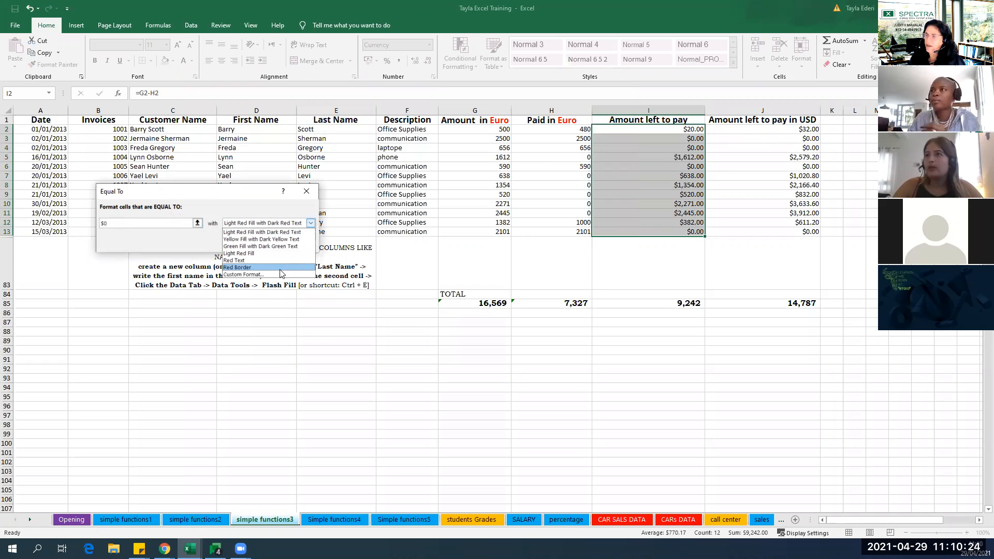
click(275, 277)
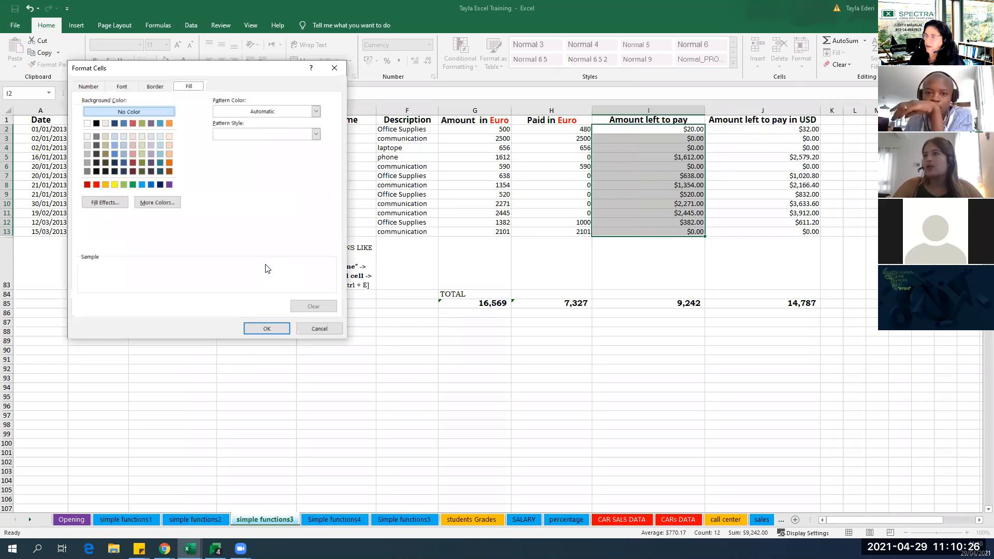
click(150, 145)
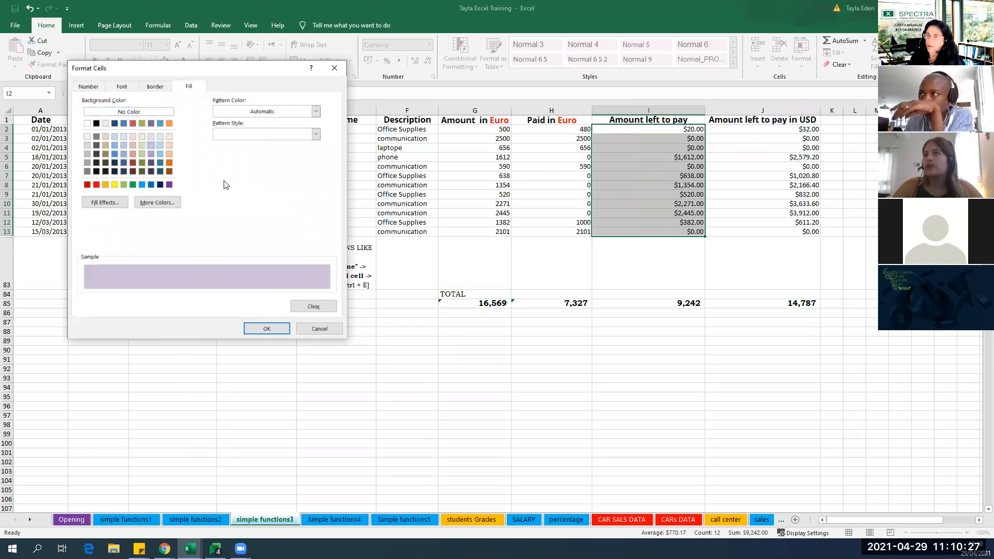
click(265, 330)
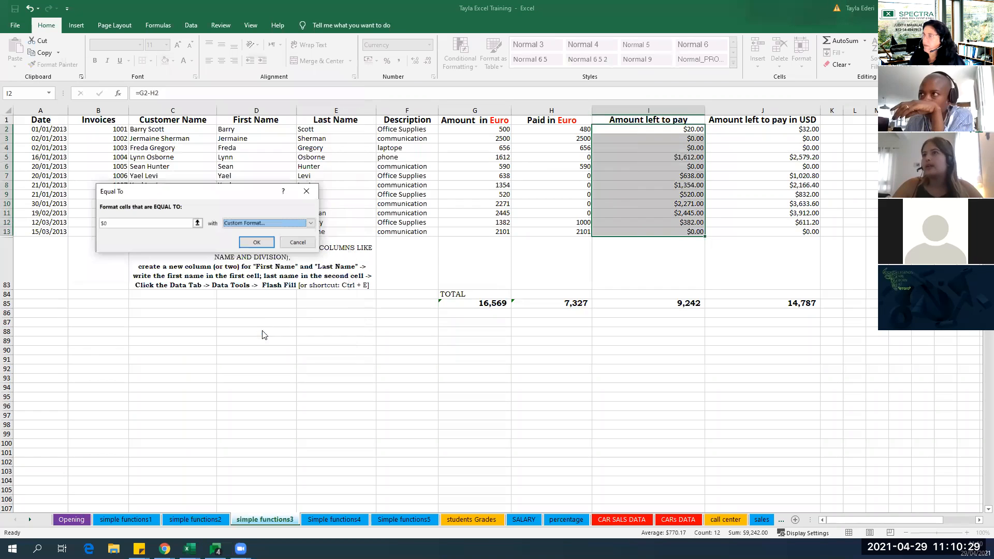
click(255, 243)
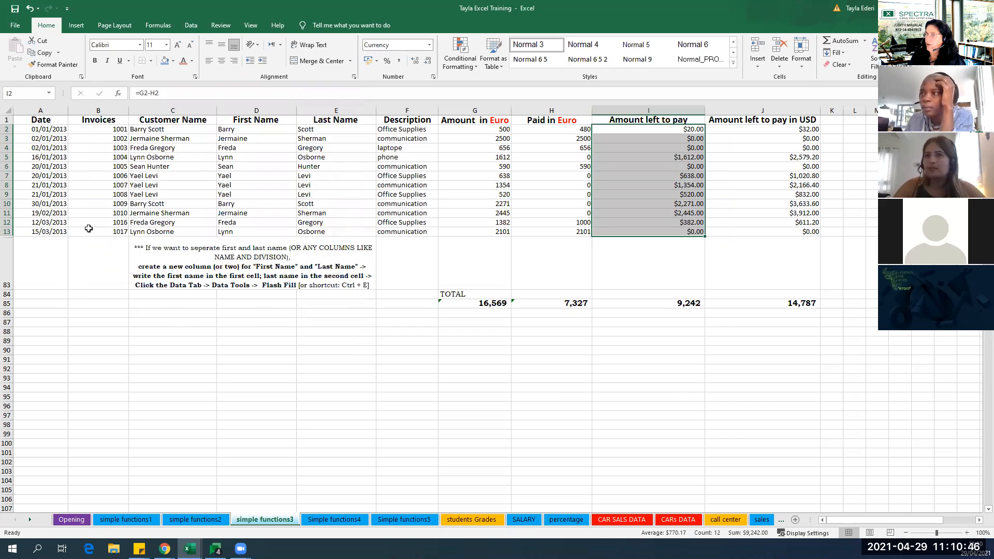
Unhide the hidden invoice rows between rows 13 and 83.
right_click(8, 236)
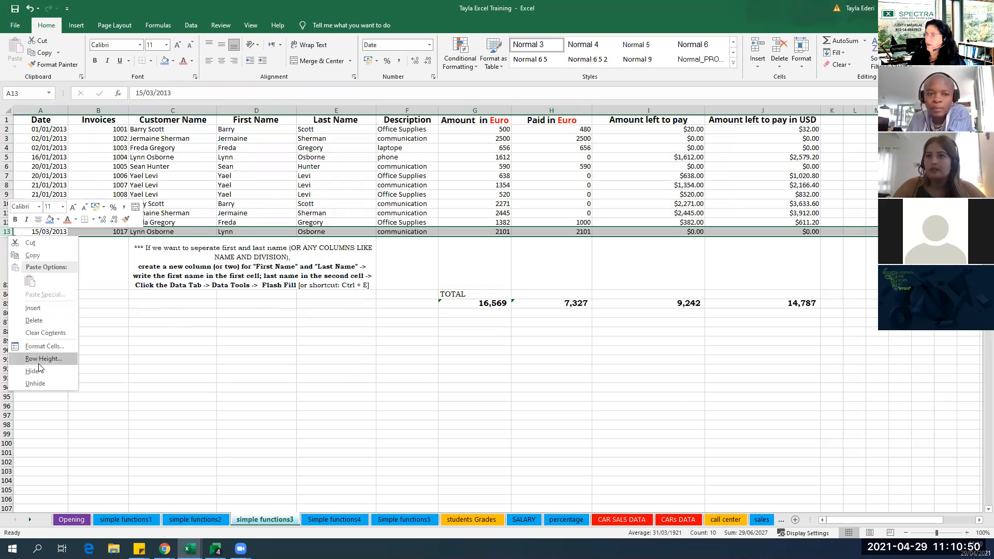
click(70, 381)
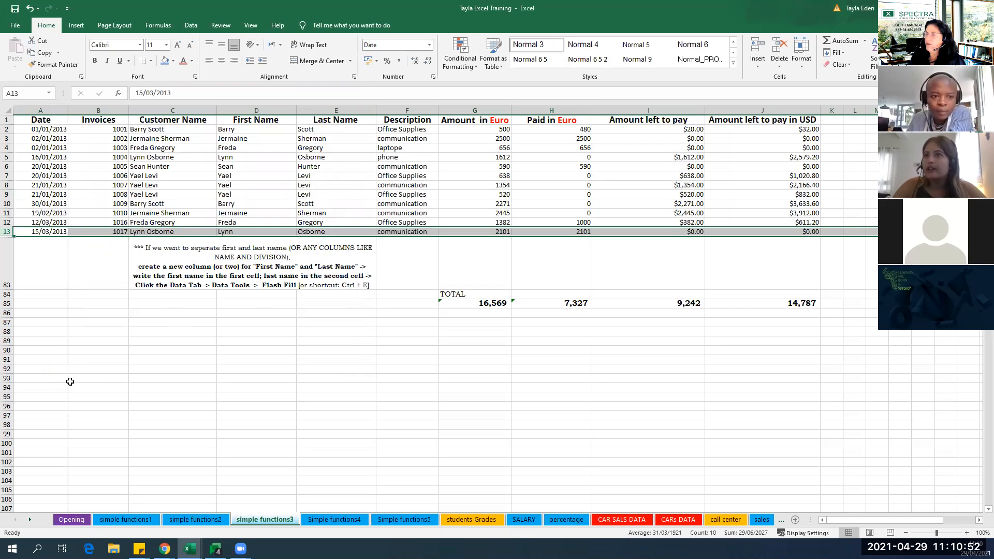
drag(5, 236, 7, 249)
right_click(9, 249)
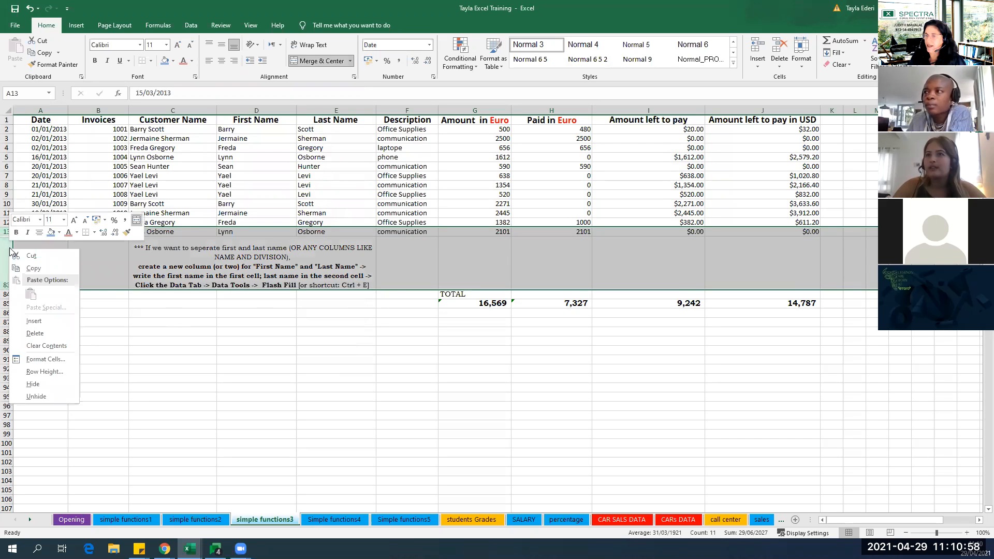
click(37, 396)
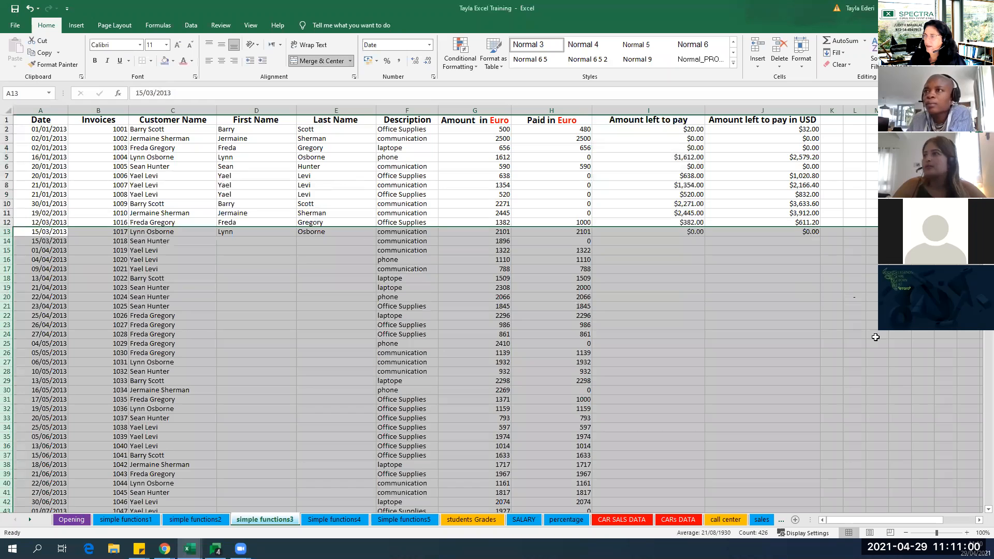
click(827, 327)
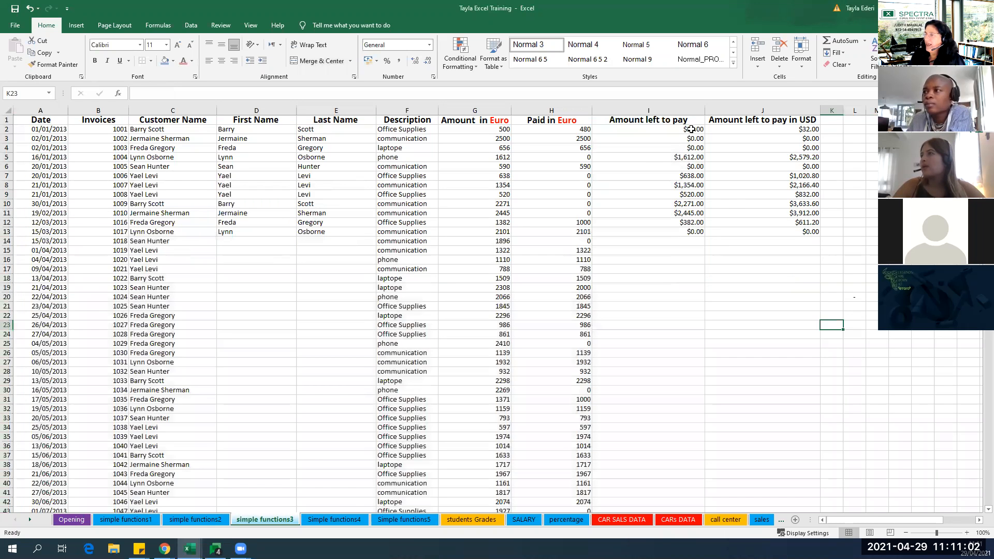
Fill the Amount left to pay formula =G13-H13 from I13 down through the unhidden invoice rows.
click(691, 130)
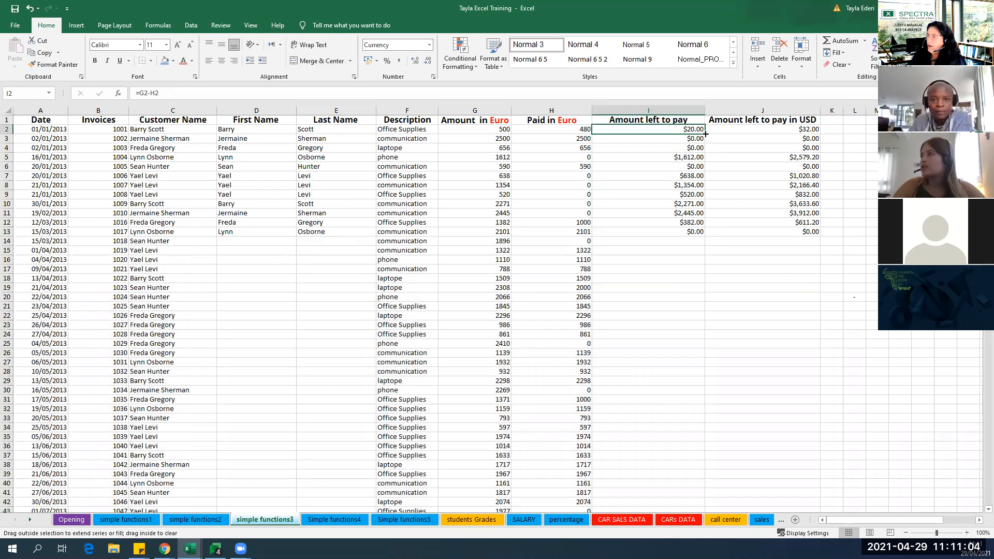
key(ctrl+shift+Down)
click(681, 262)
click(699, 231)
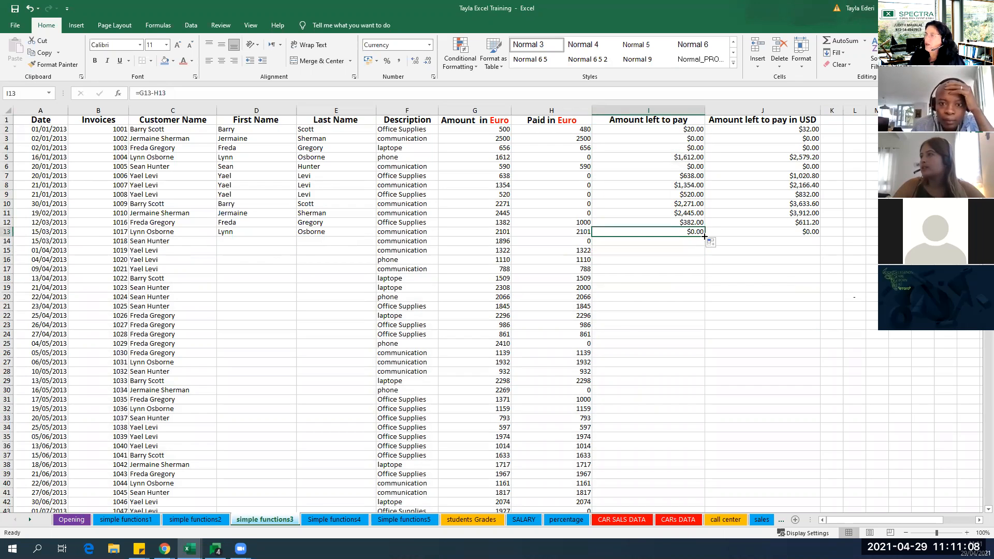
double_click(704, 236)
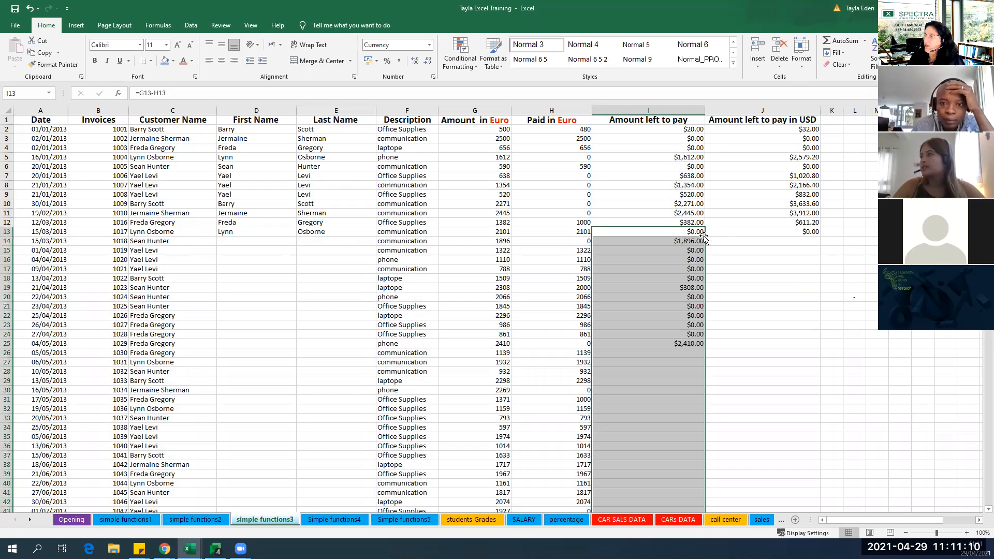
click(749, 352)
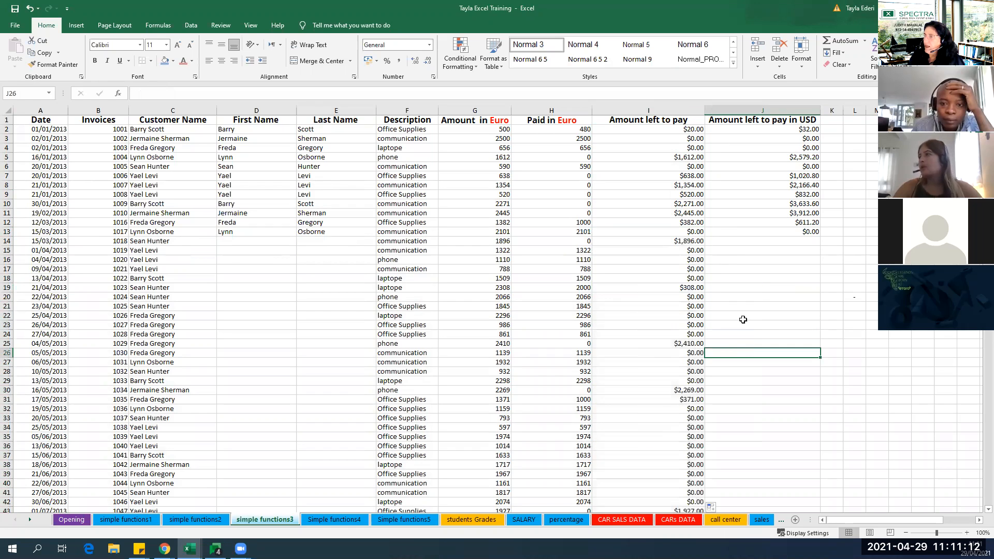
Set up an Equal To highlight rule with the value 0 for the whole Amount left to pay column I.
click(680, 111)
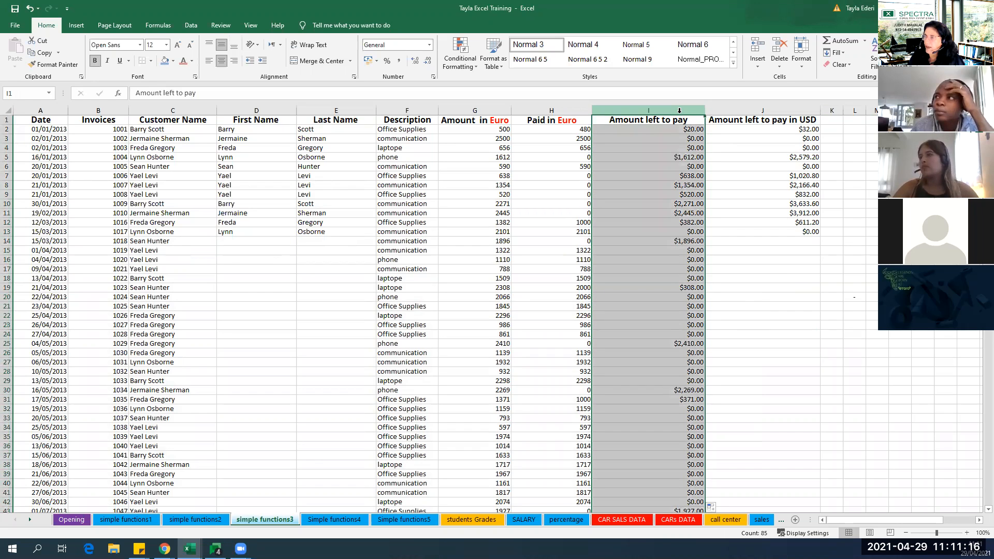
click(460, 57)
mouse_move(479, 87)
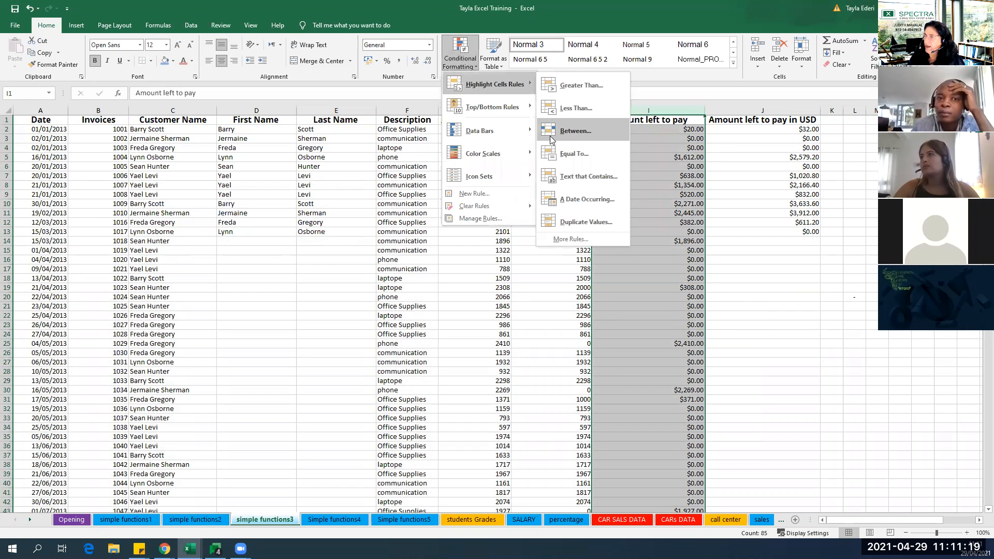
click(570, 153)
text(0)
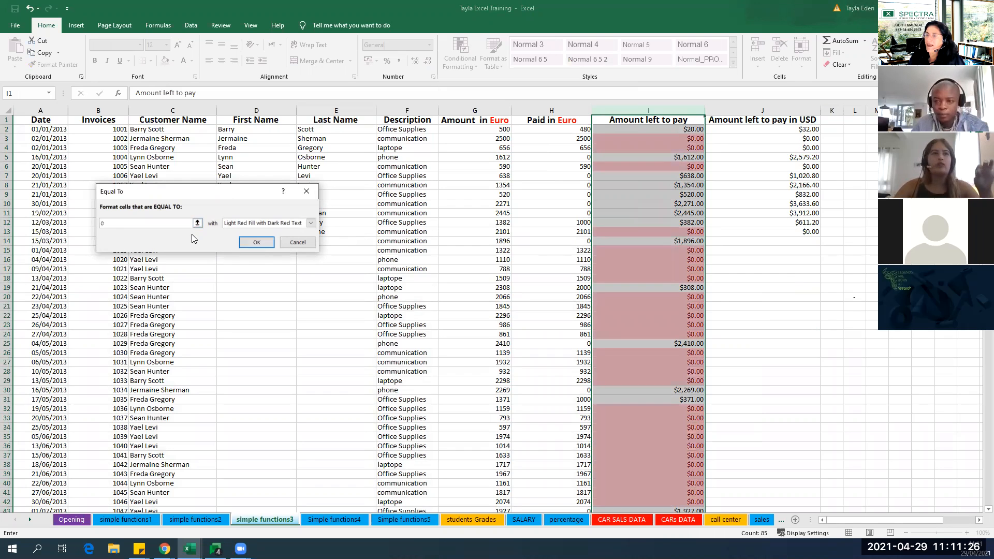
Apply the Equal To rule with a custom format using a light purple fill.
click(311, 224)
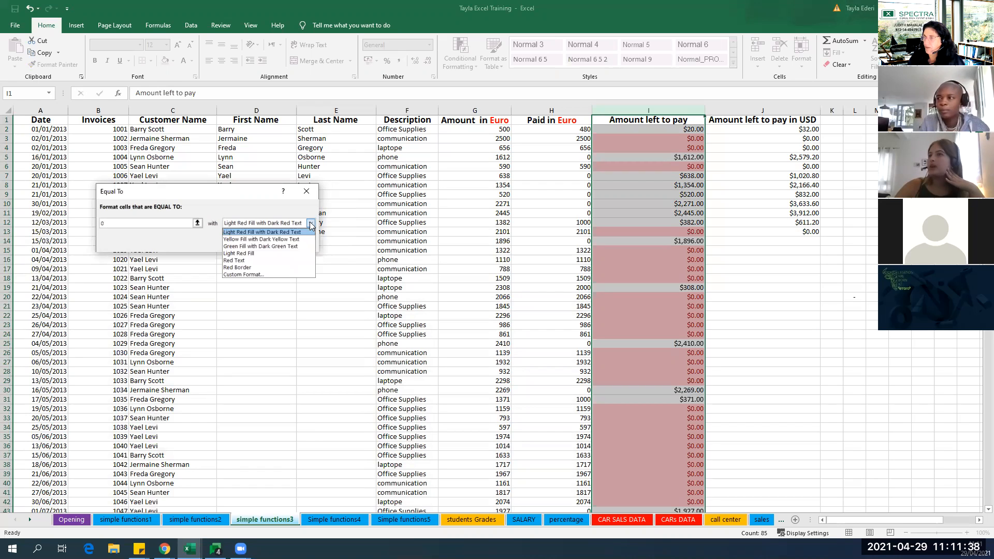
click(287, 230)
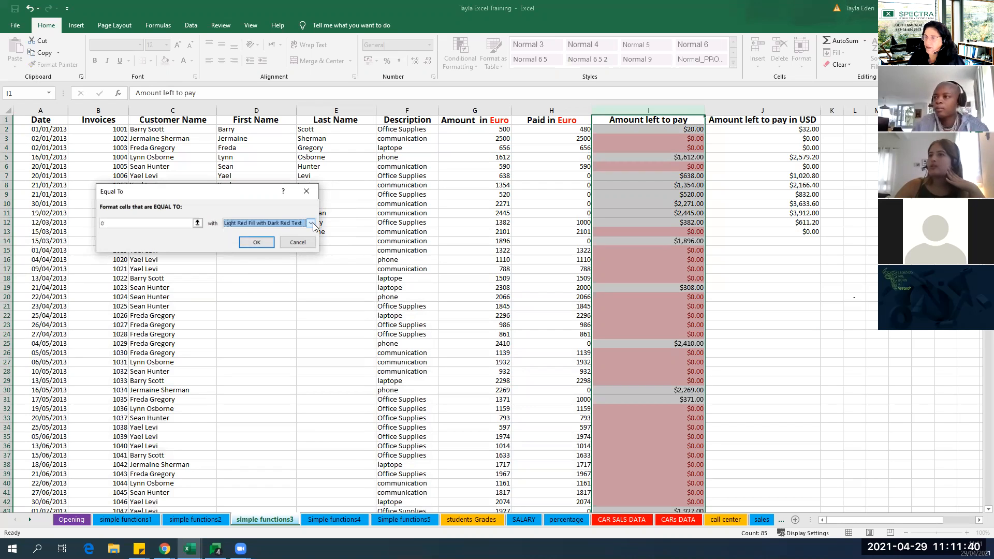
click(310, 223)
click(252, 272)
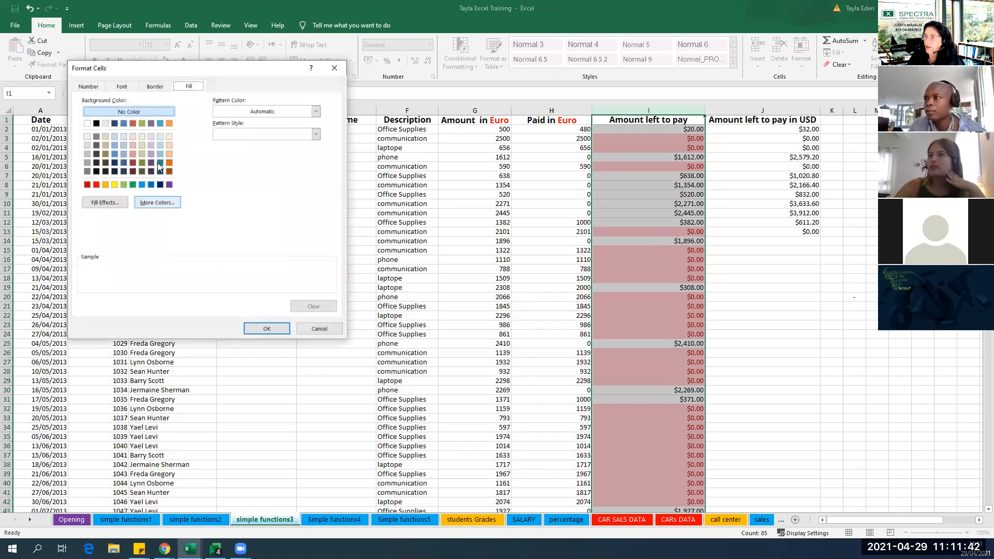
click(151, 145)
key(Return)
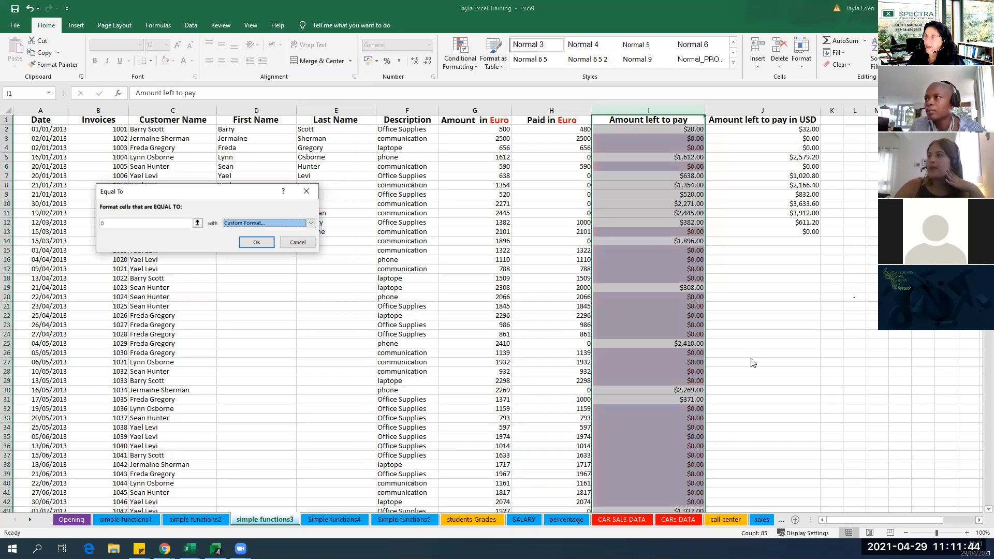
key(Return)
click(898, 269)
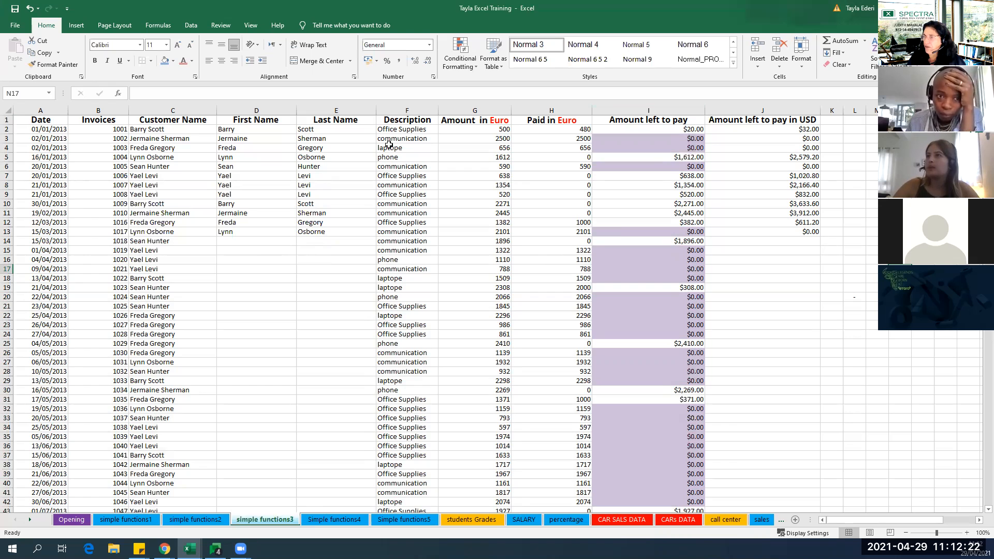
Highlight Description column cells containing the text phone with Light Red Fill with Dark Red Text.
click(406, 109)
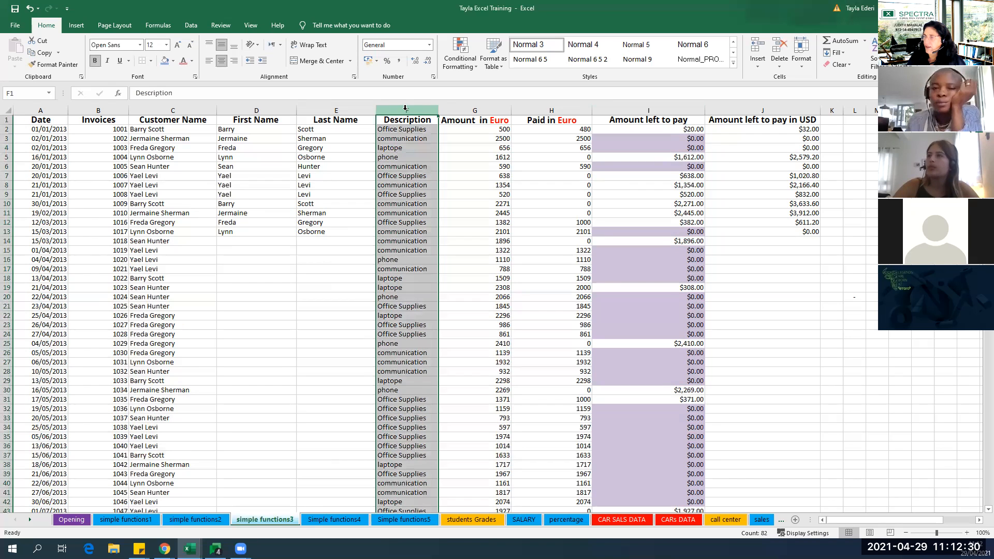
click(474, 65)
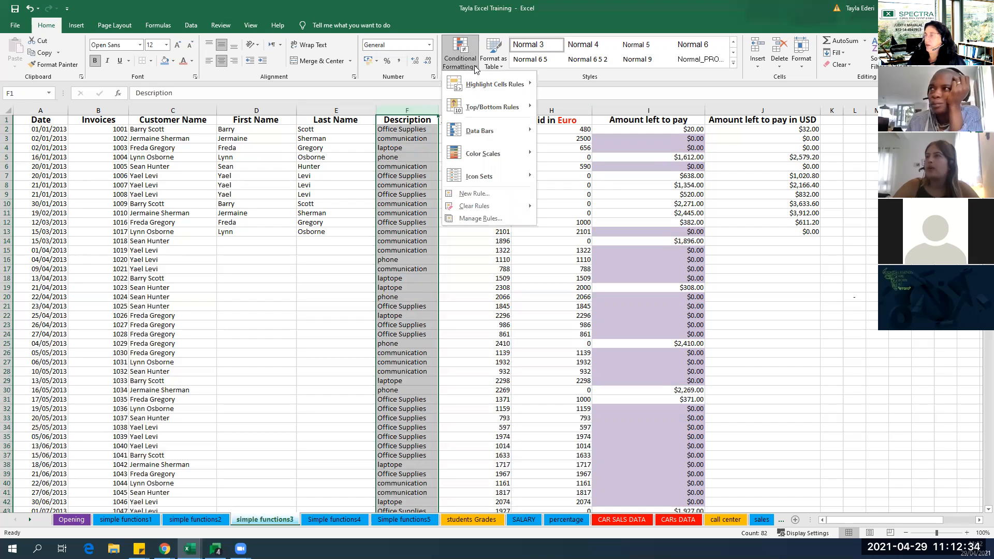
mouse_move(480, 83)
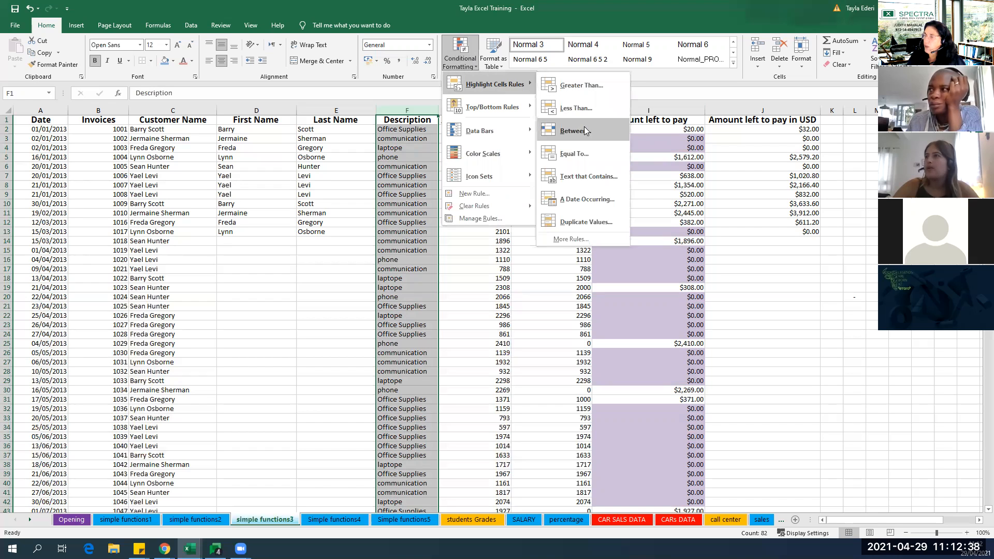
click(585, 177)
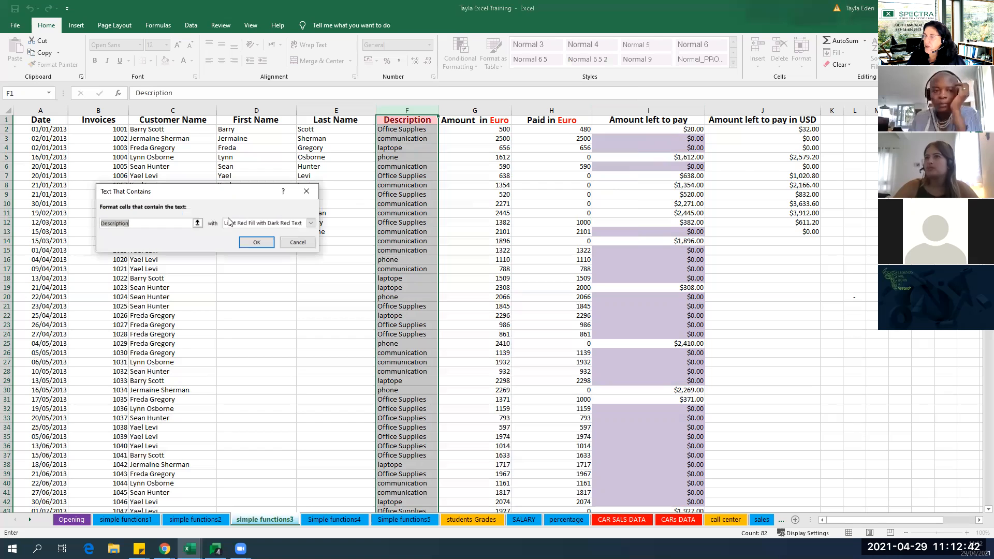
text(p)
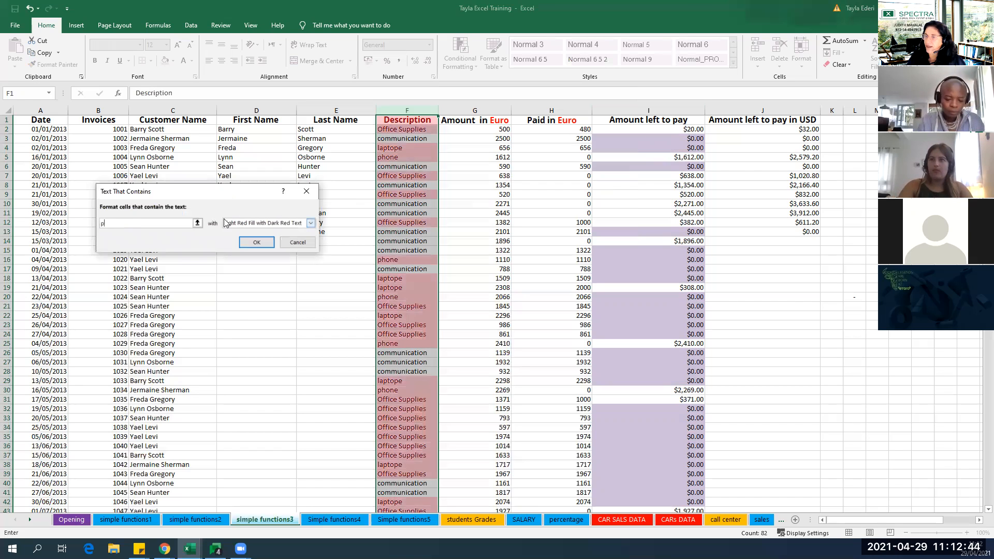
text(hone)
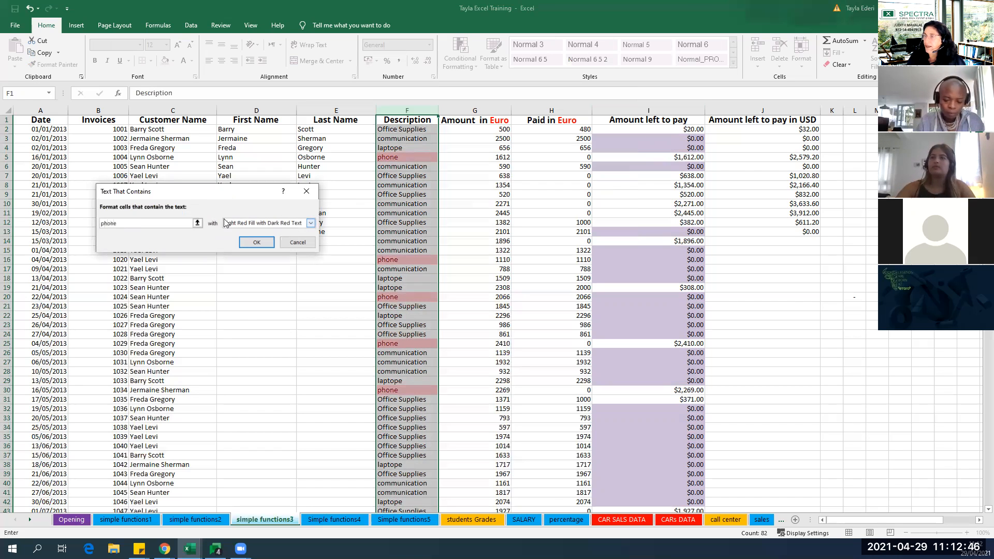
click(264, 249)
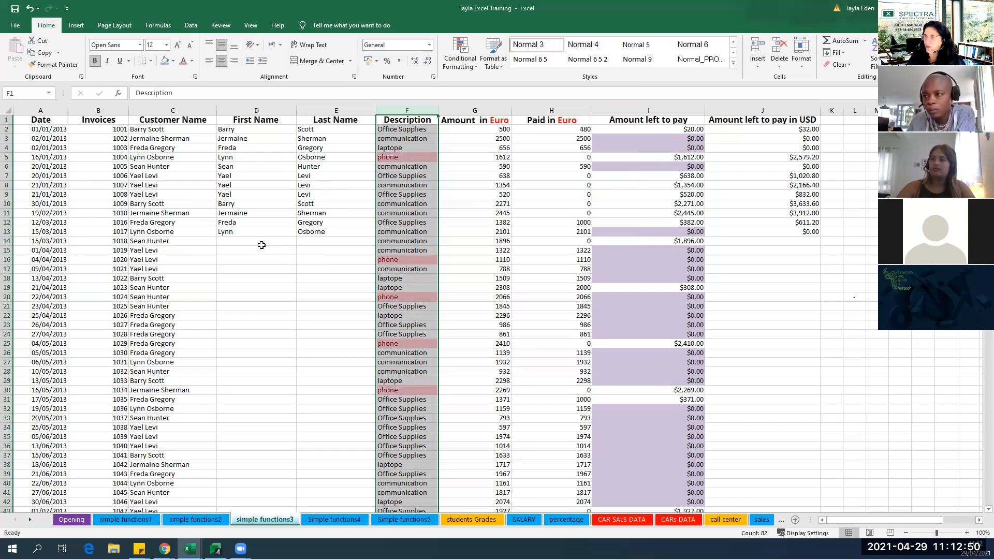
click(450, 242)
scroll(423, 314, down, 3)
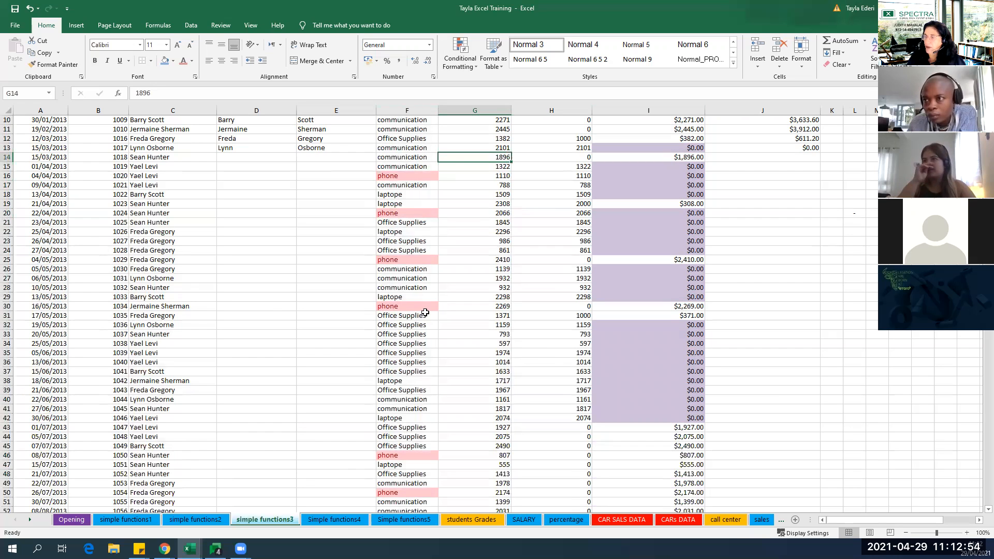
scroll(424, 313, up, 3)
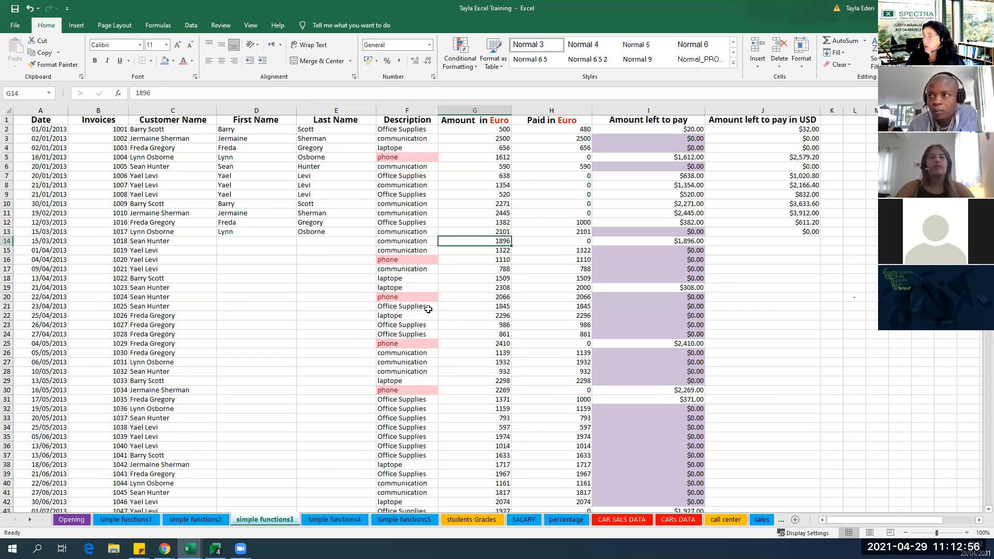